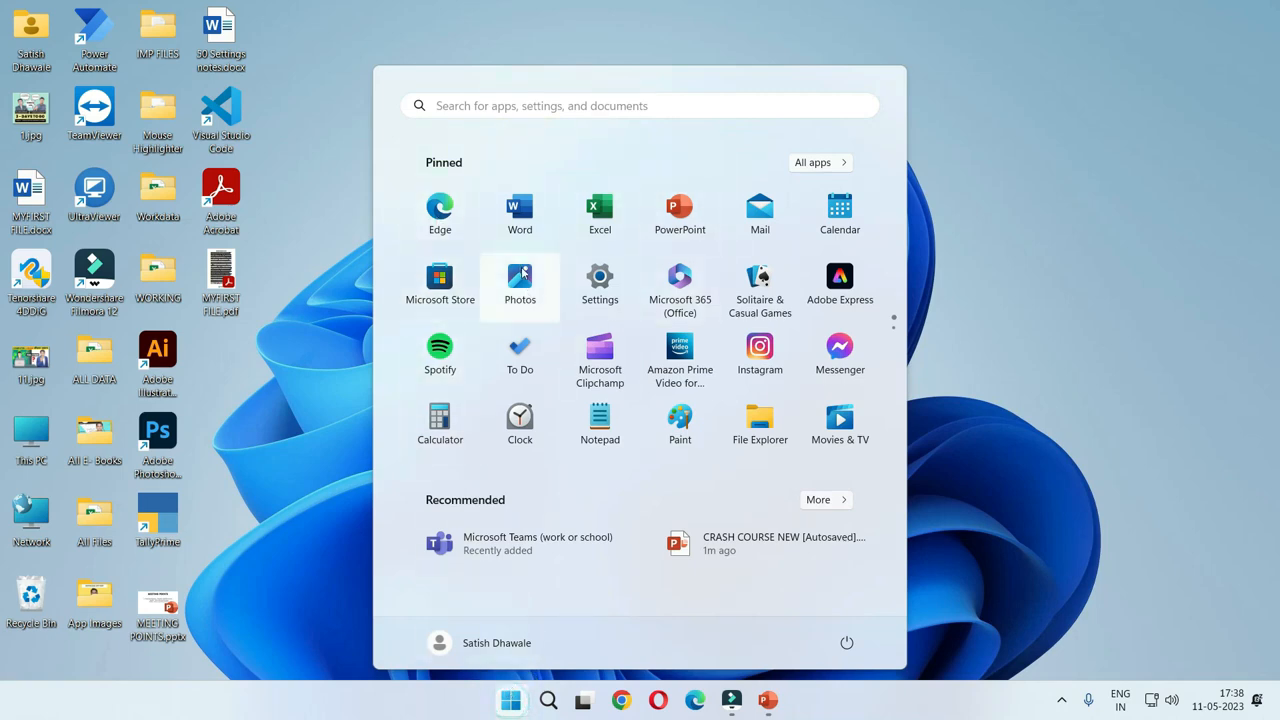
Search the computer's apps for WORD, launch Microsoft Word and create a blank document.
{"action": "left_click", "coordinate": [508, 698]}
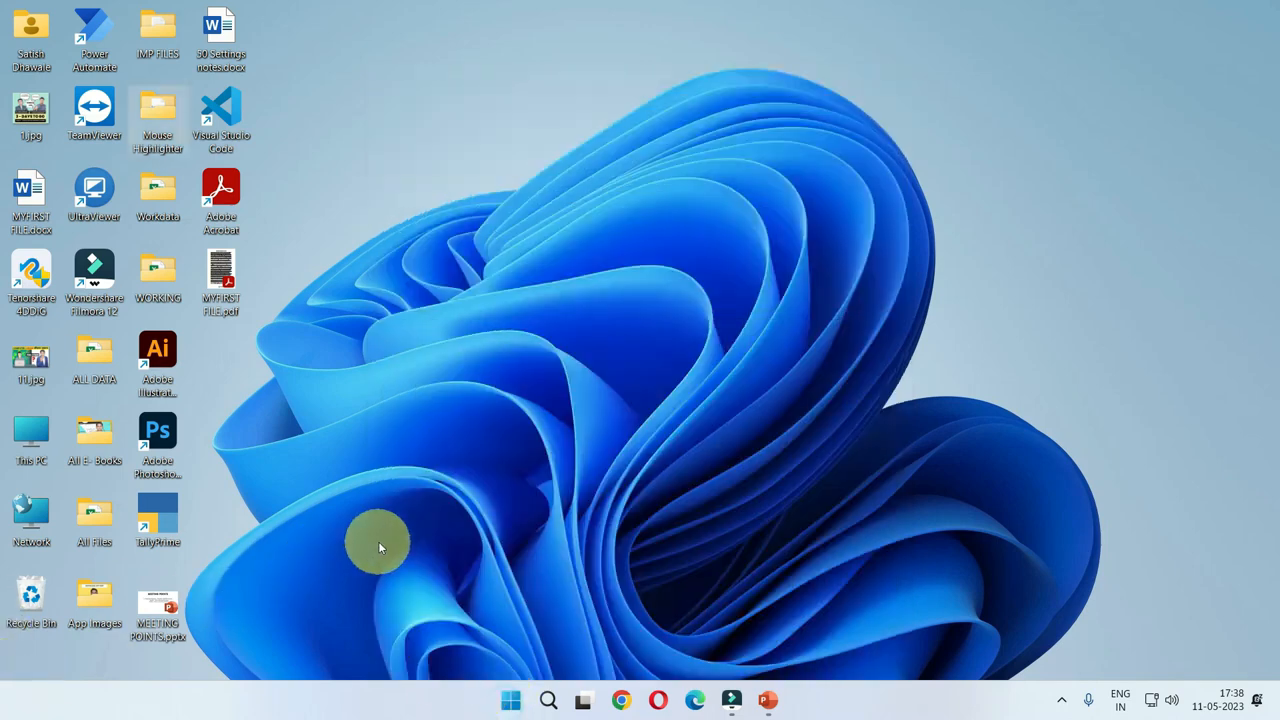
{"action": "left_click", "coordinate": [508, 698]}
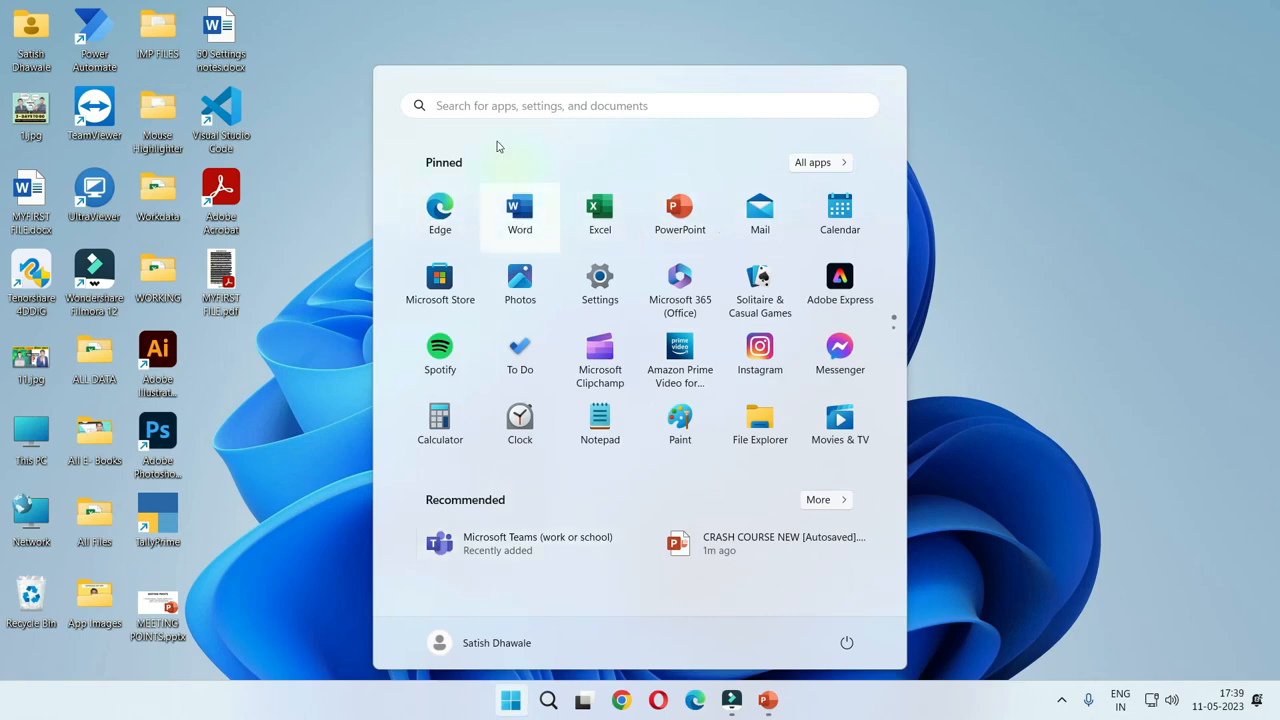
{"action": "left_click", "coordinate": [449, 103]}
{"action": "type", "text": "WORD"}
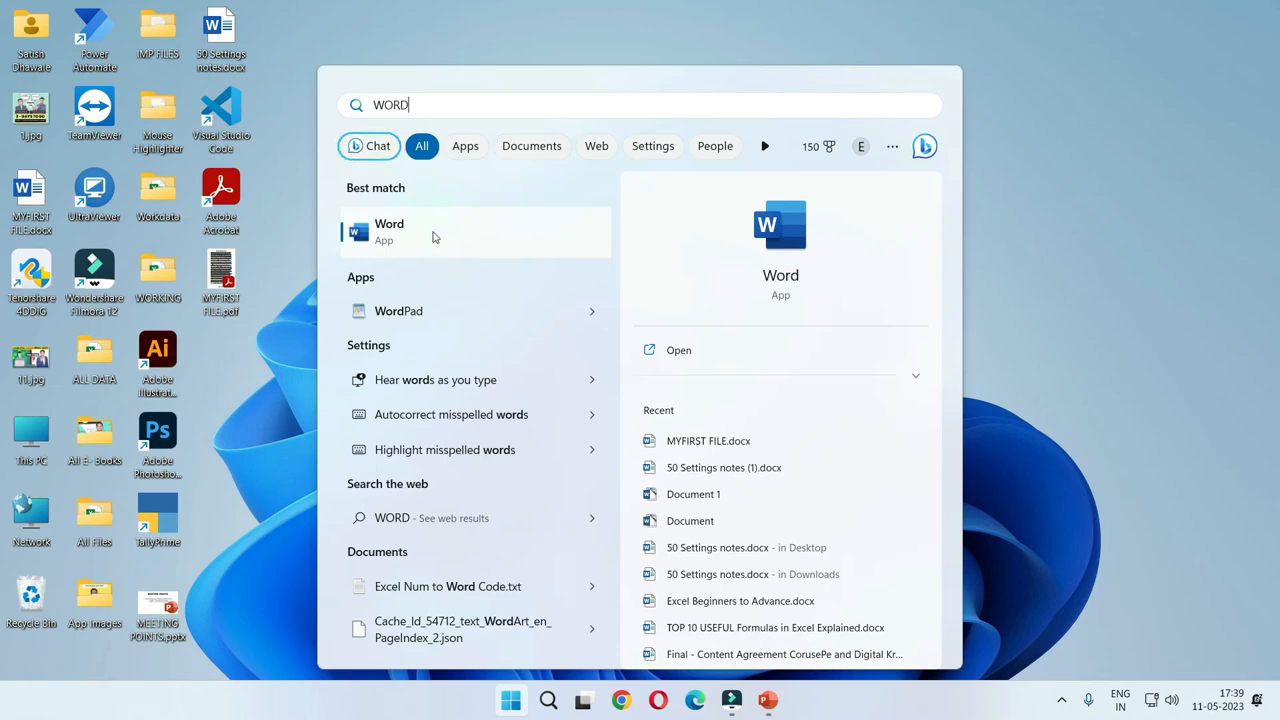
{"action": "left_click", "coordinate": [433, 236]}
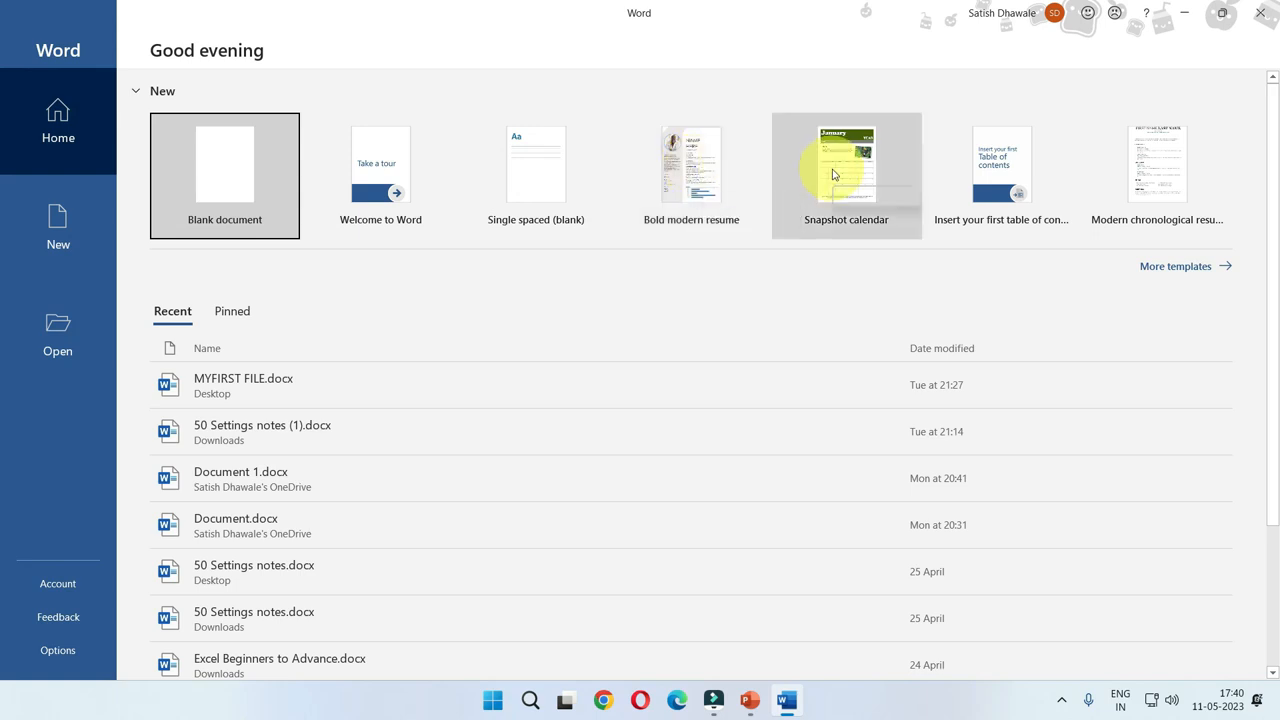
{"action": "left_click", "coordinate": [268, 174]}
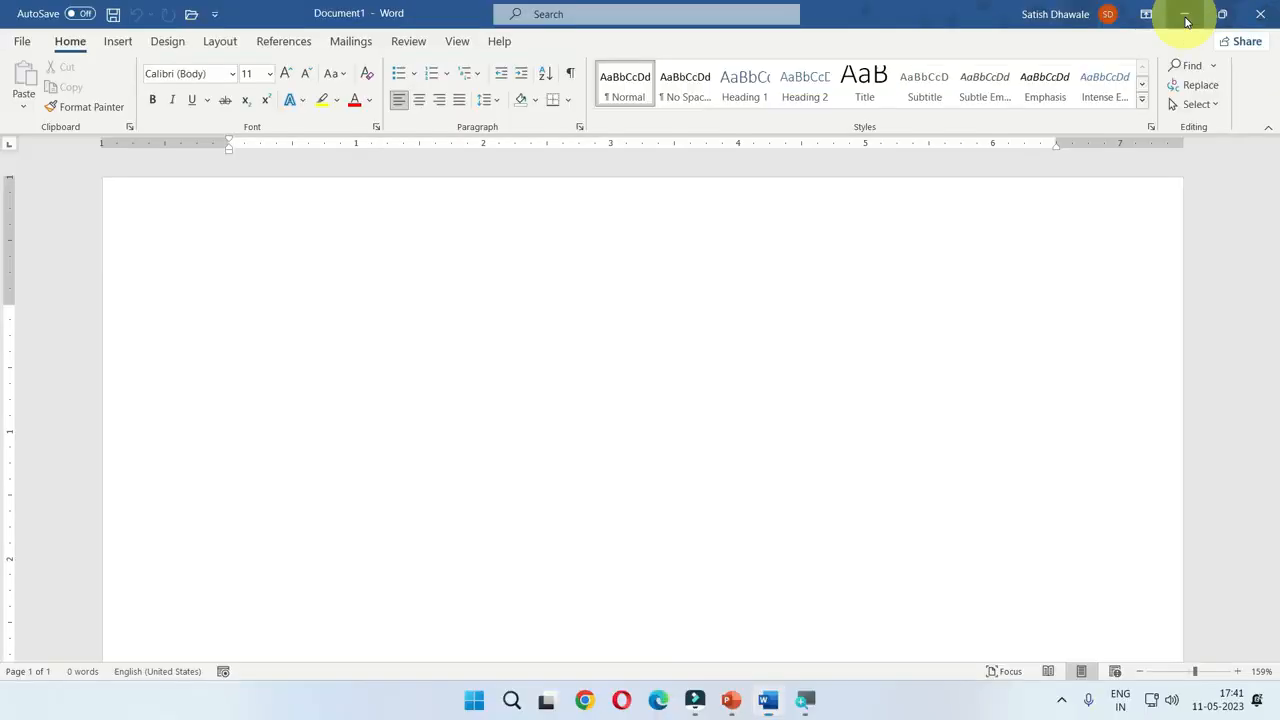
Minimize the blank document's window and restore it.
{"action": "left_click", "coordinate": [1102, 28]}
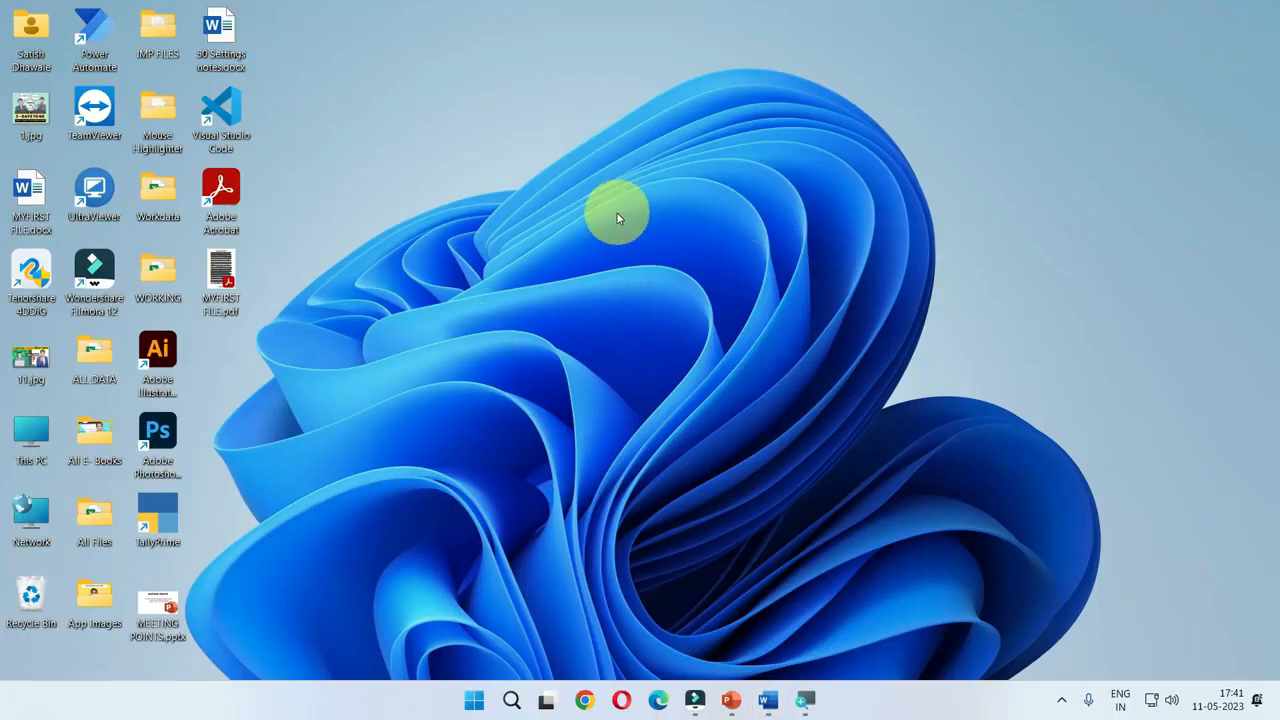
{"action": "left_click", "coordinate": [768, 699]}
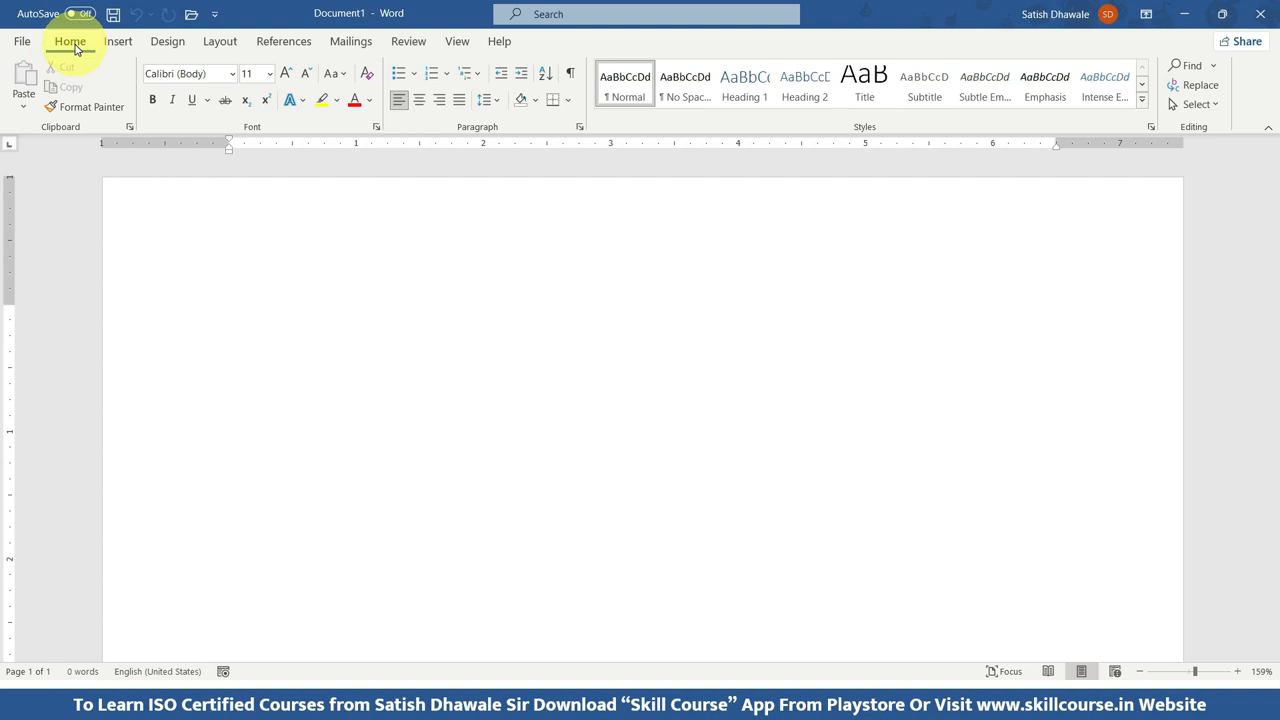
Examine the home, insert, design and layout commands and the file start page, and return to the blank document.
{"action": "left_click", "coordinate": [117, 43]}
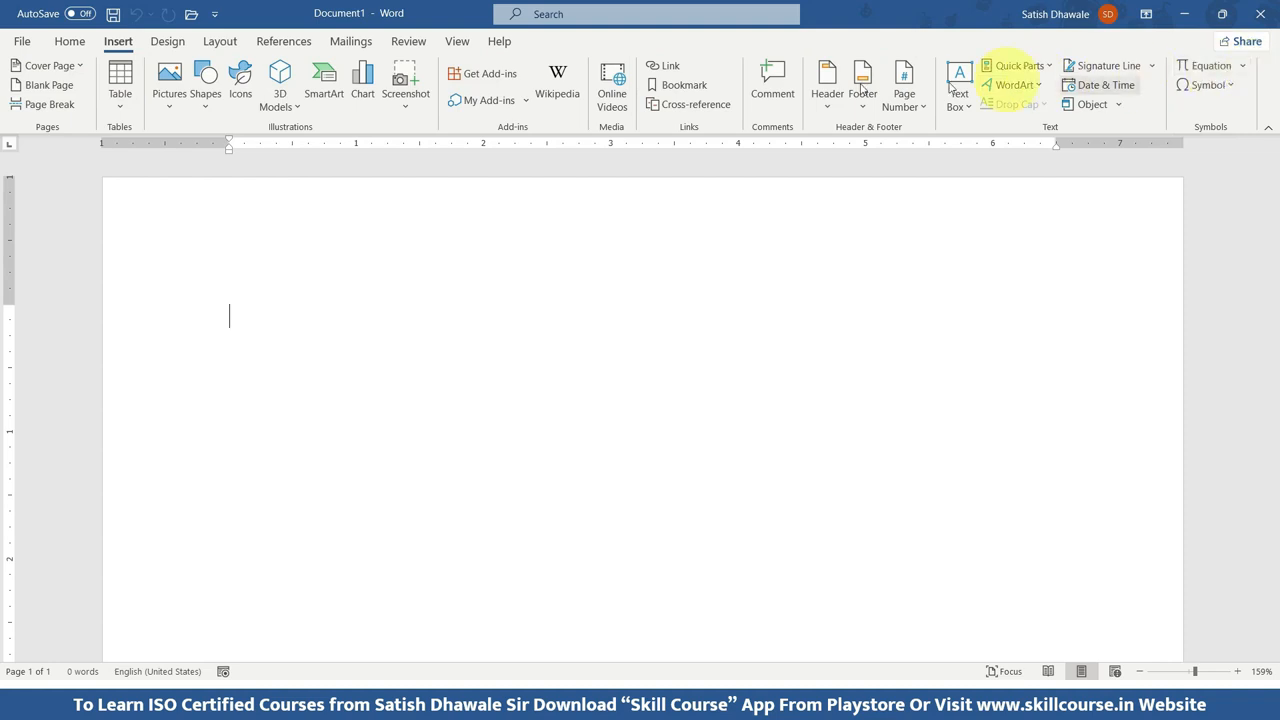
{"action": "left_click", "coordinate": [78, 45]}
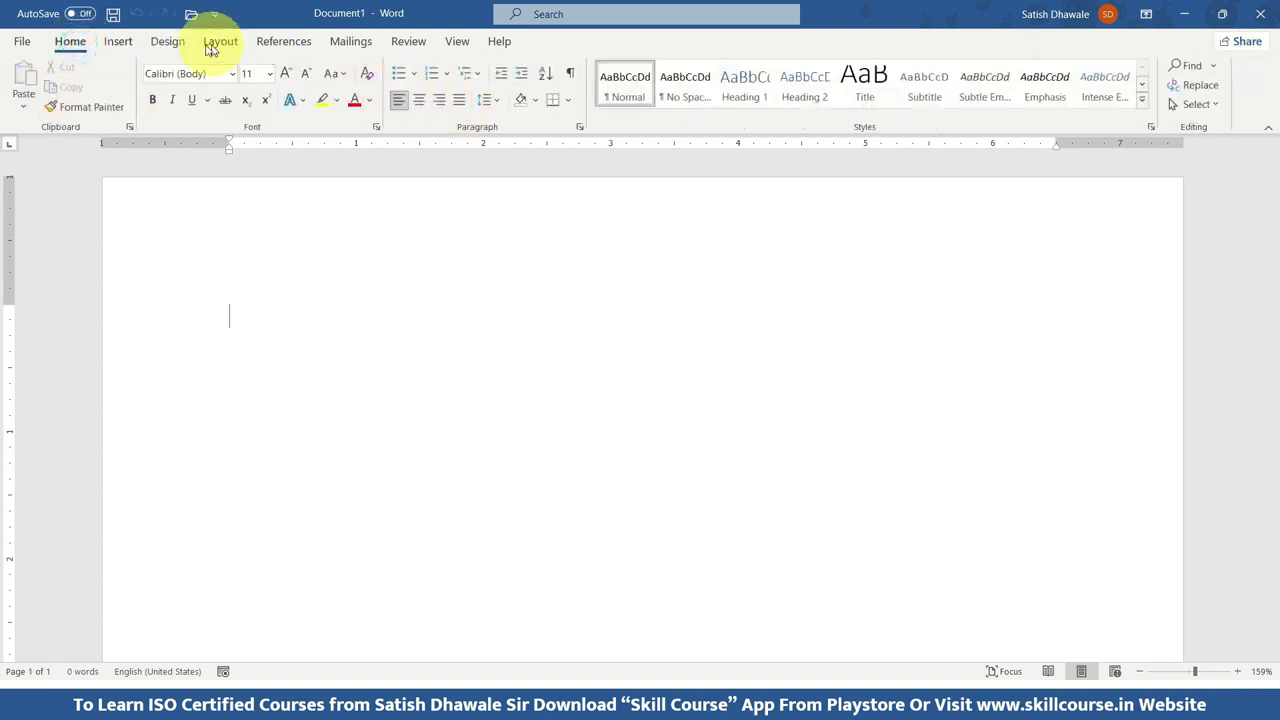
{"action": "left_click", "coordinate": [117, 42]}
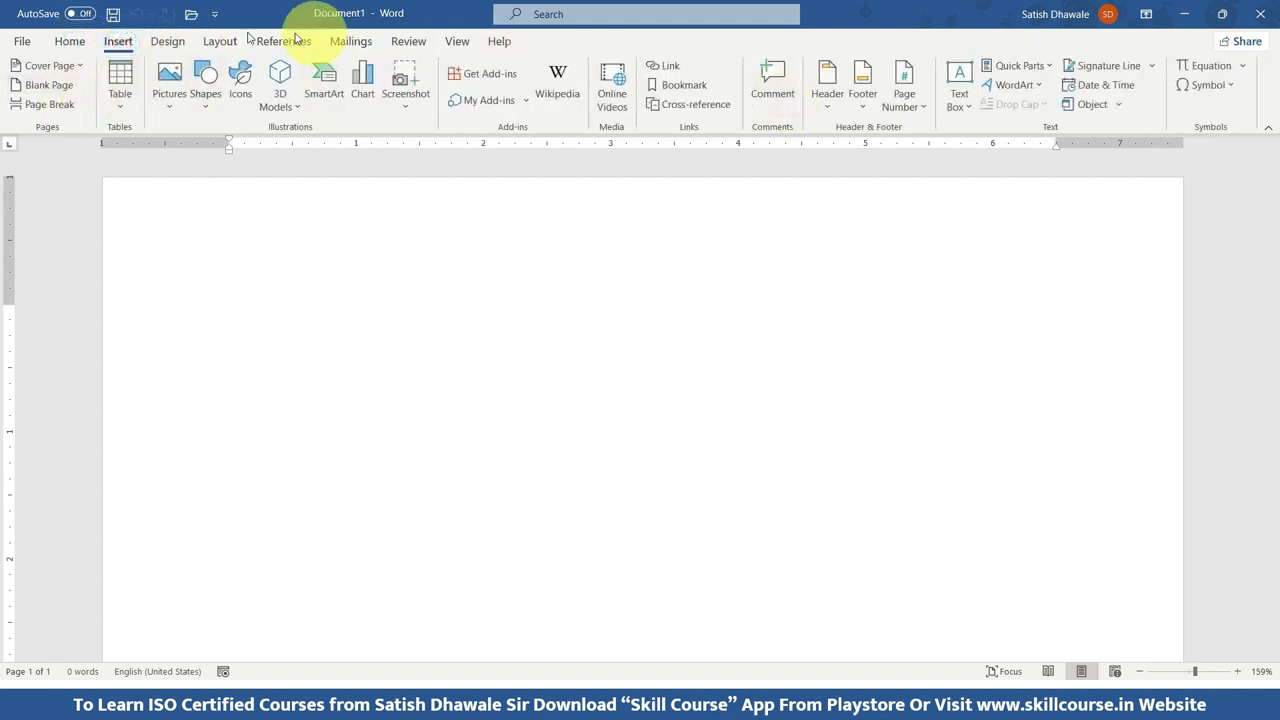
{"action": "left_click", "coordinate": [167, 41]}
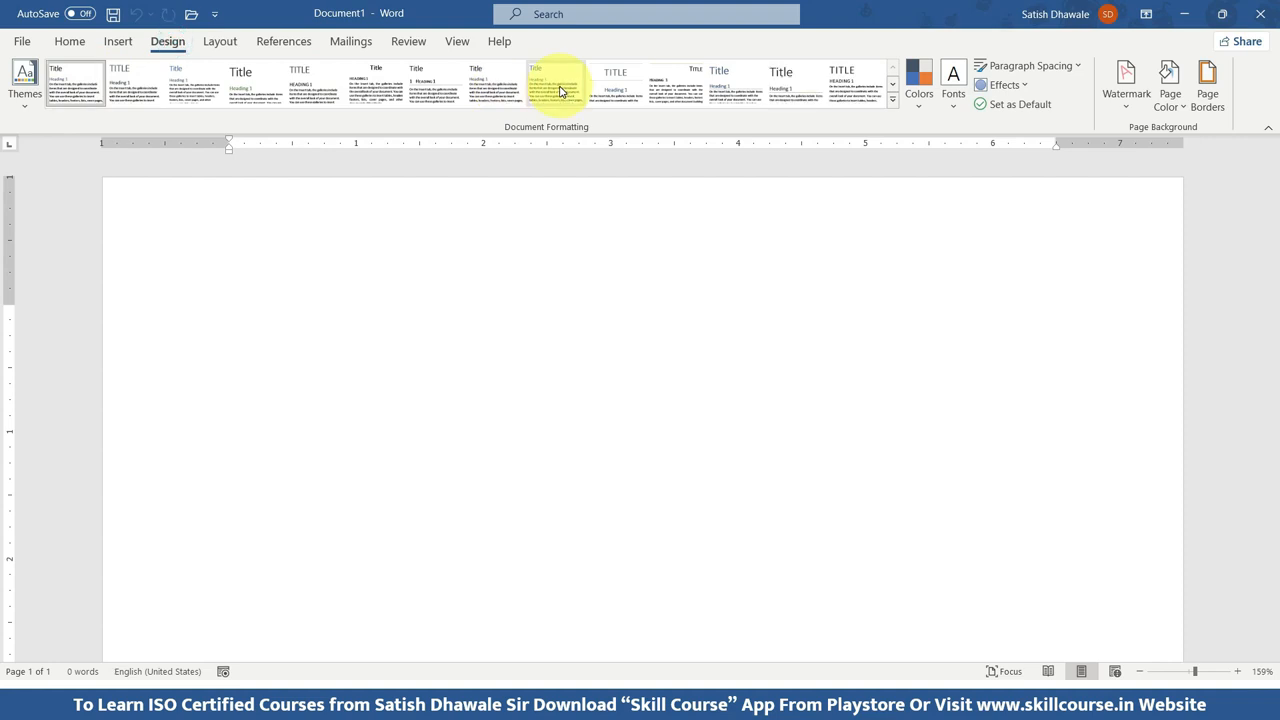
{"action": "left_click", "coordinate": [220, 41]}
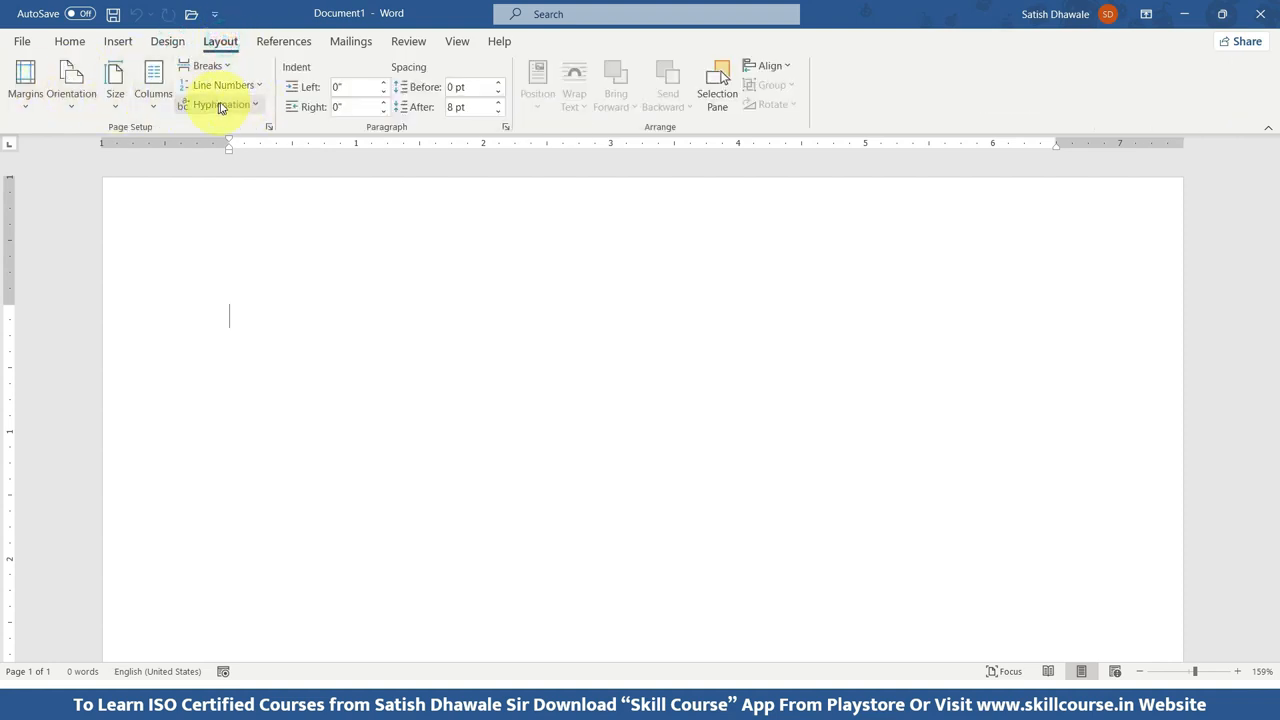
{"action": "left_click", "coordinate": [66, 42]}
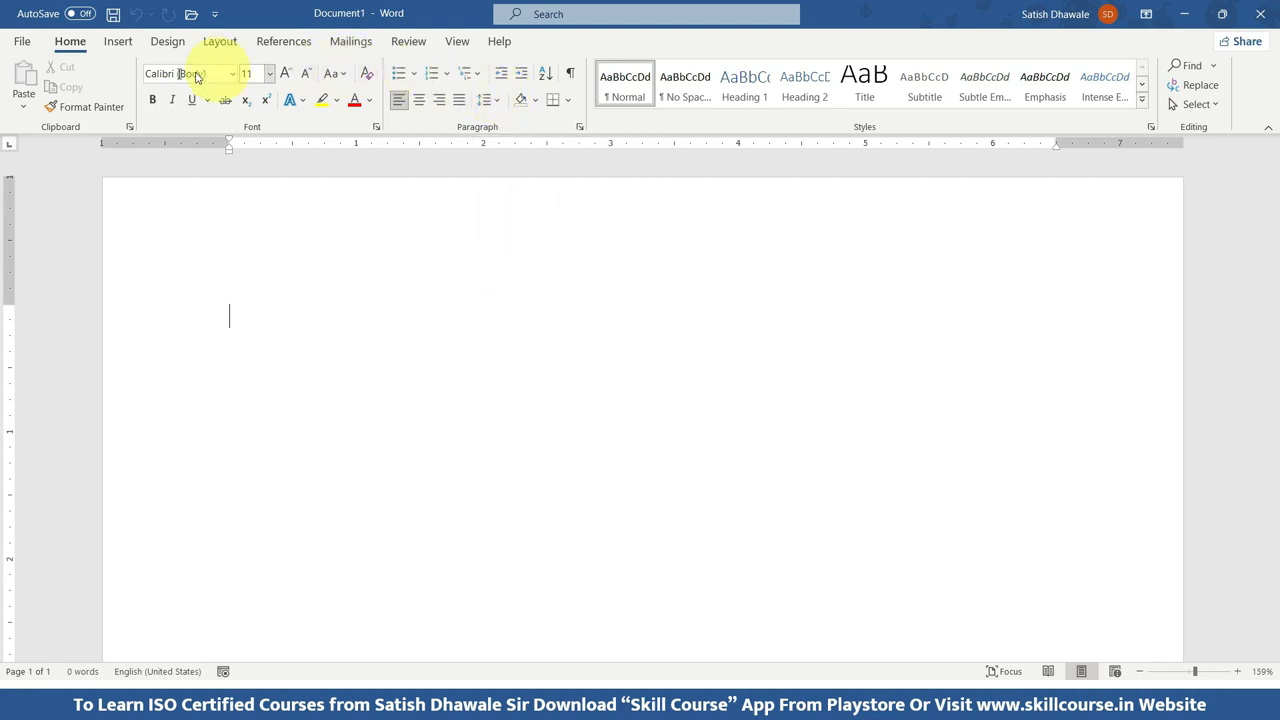
{"action": "left_click", "coordinate": [118, 42]}
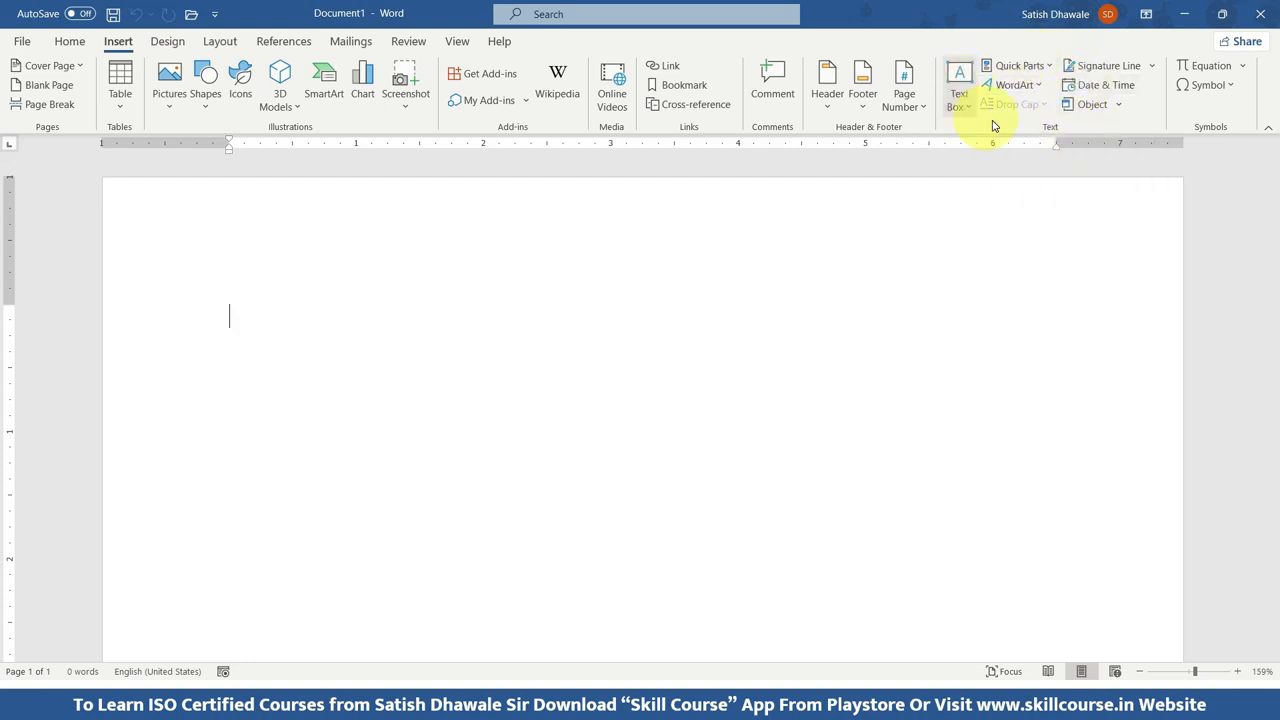
{"action": "left_click", "coordinate": [80, 44]}
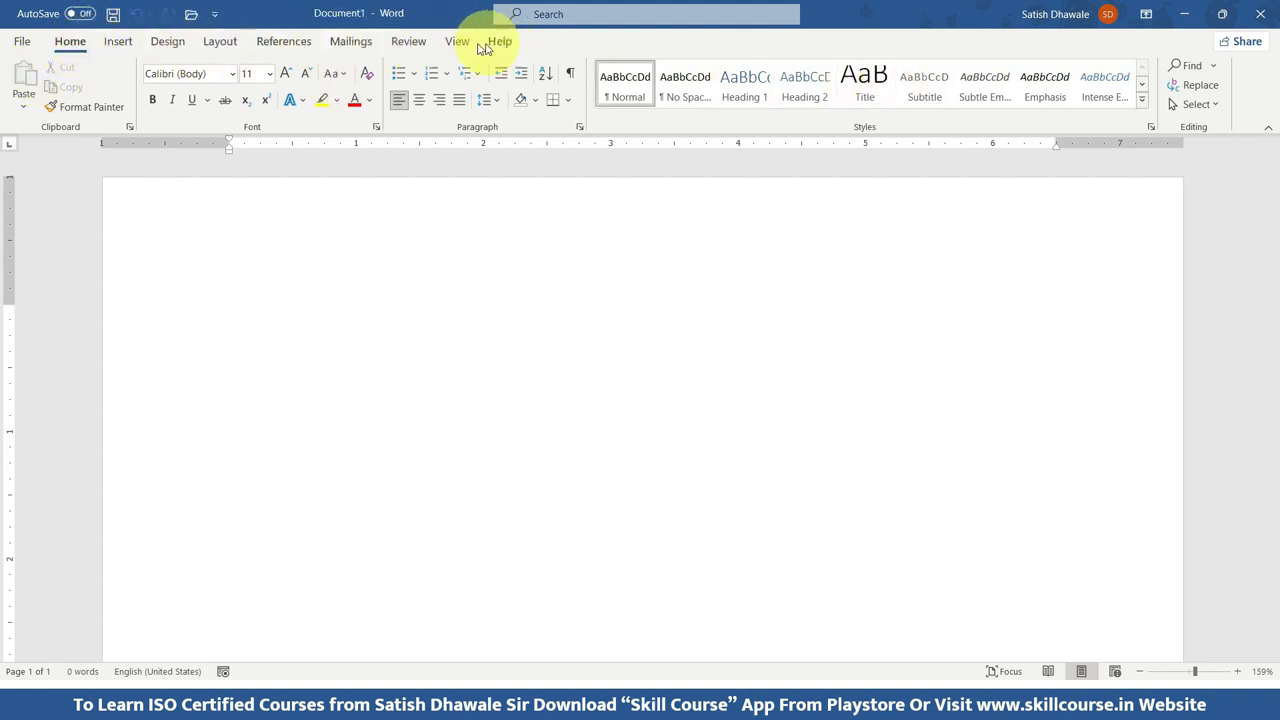
{"action": "left_click", "coordinate": [22, 42]}
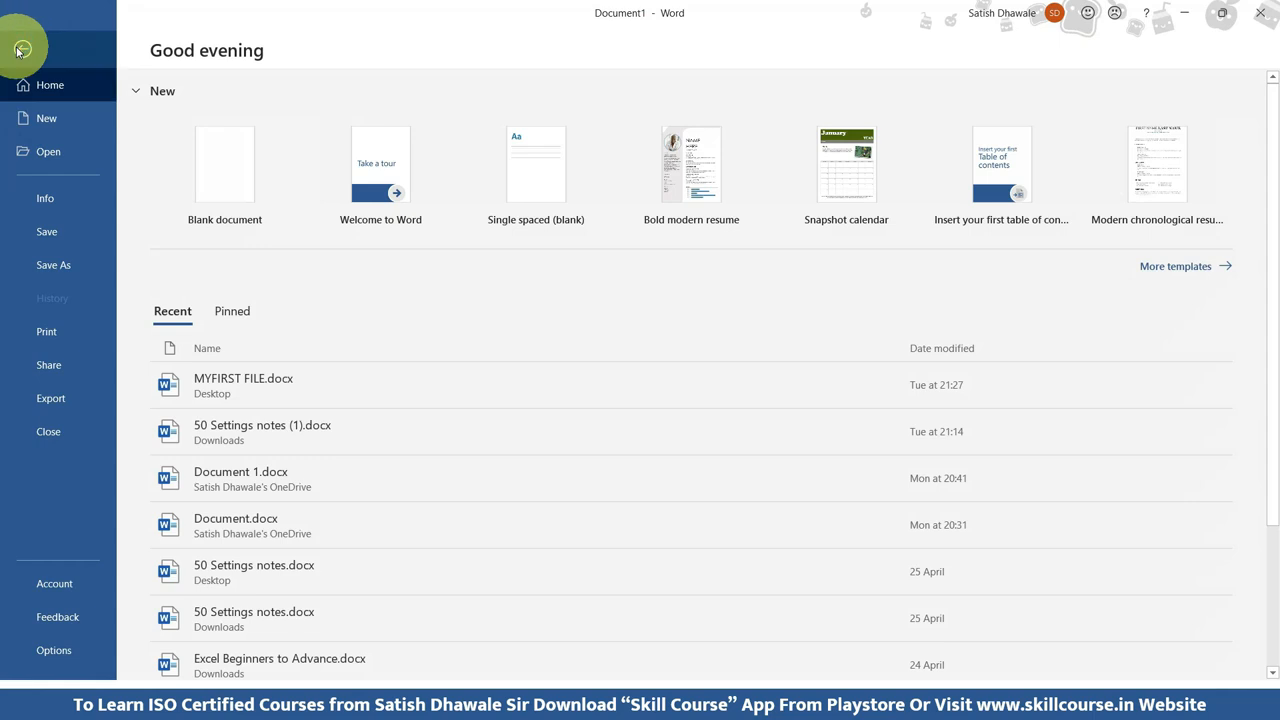
{"action": "left_click", "coordinate": [22, 49]}
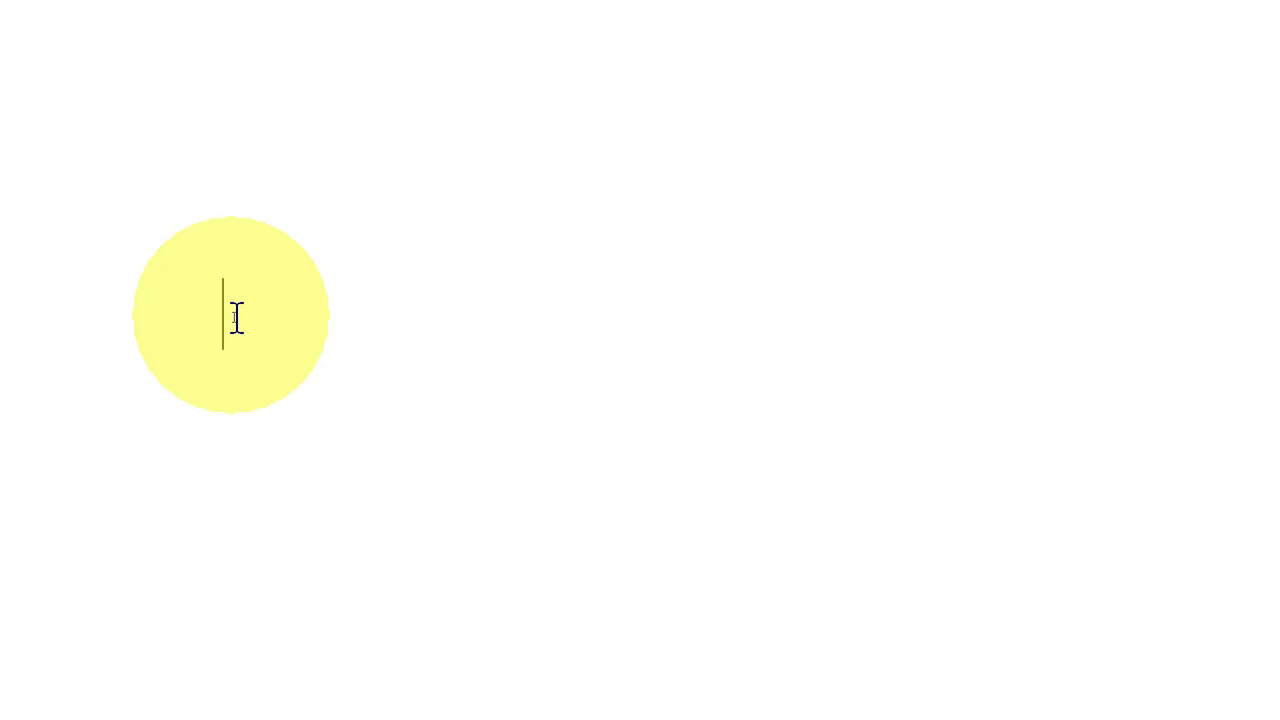
Write the word "cursor" on the first line of the page and select it.
{"action": "type", "text": "cursor"}
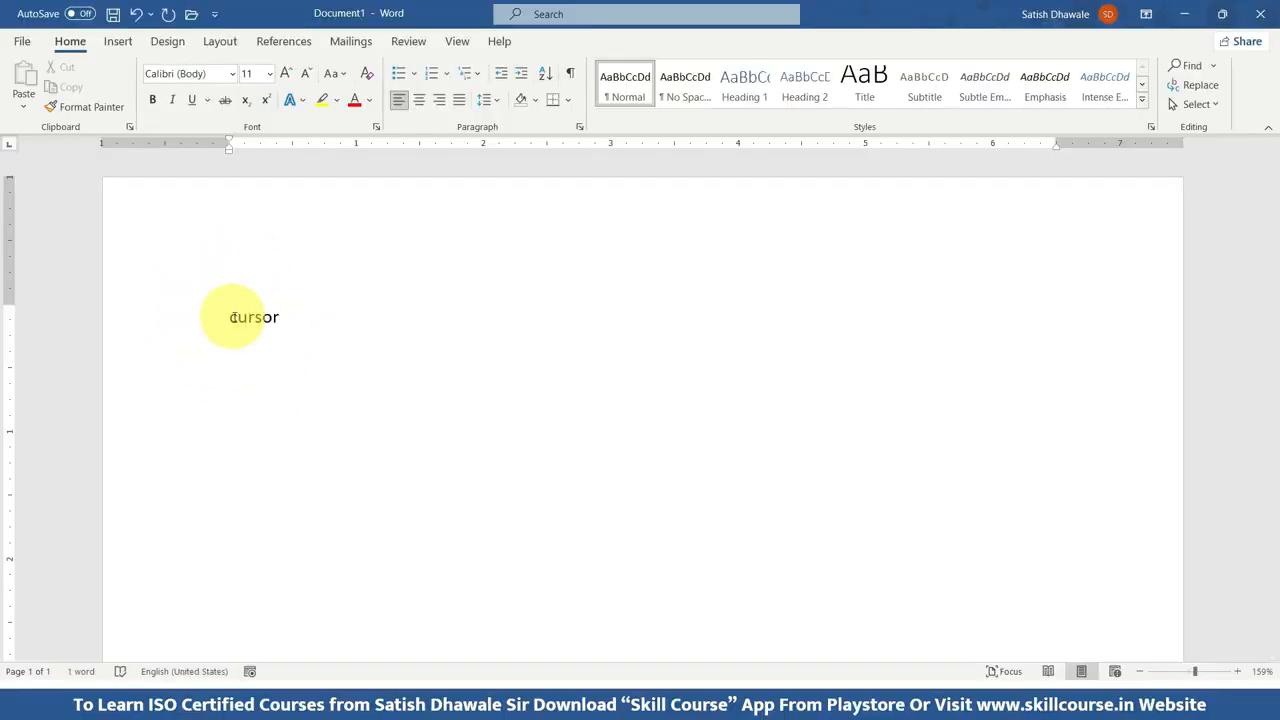
{"action": "left_click_drag", "start_coordinate": [232, 317], "coordinate": [277, 317]}
{"action": "left_click", "coordinate": [281, 317]}
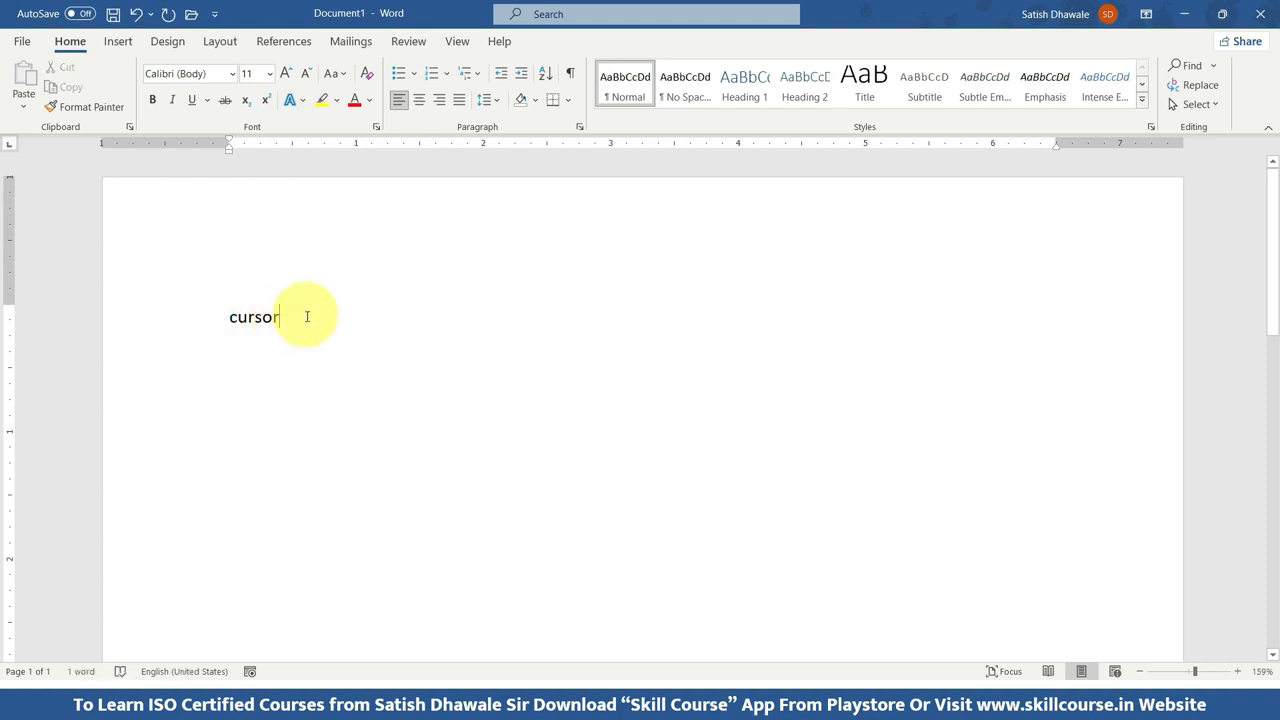
{"action": "double_click", "coordinate": [292, 317]}
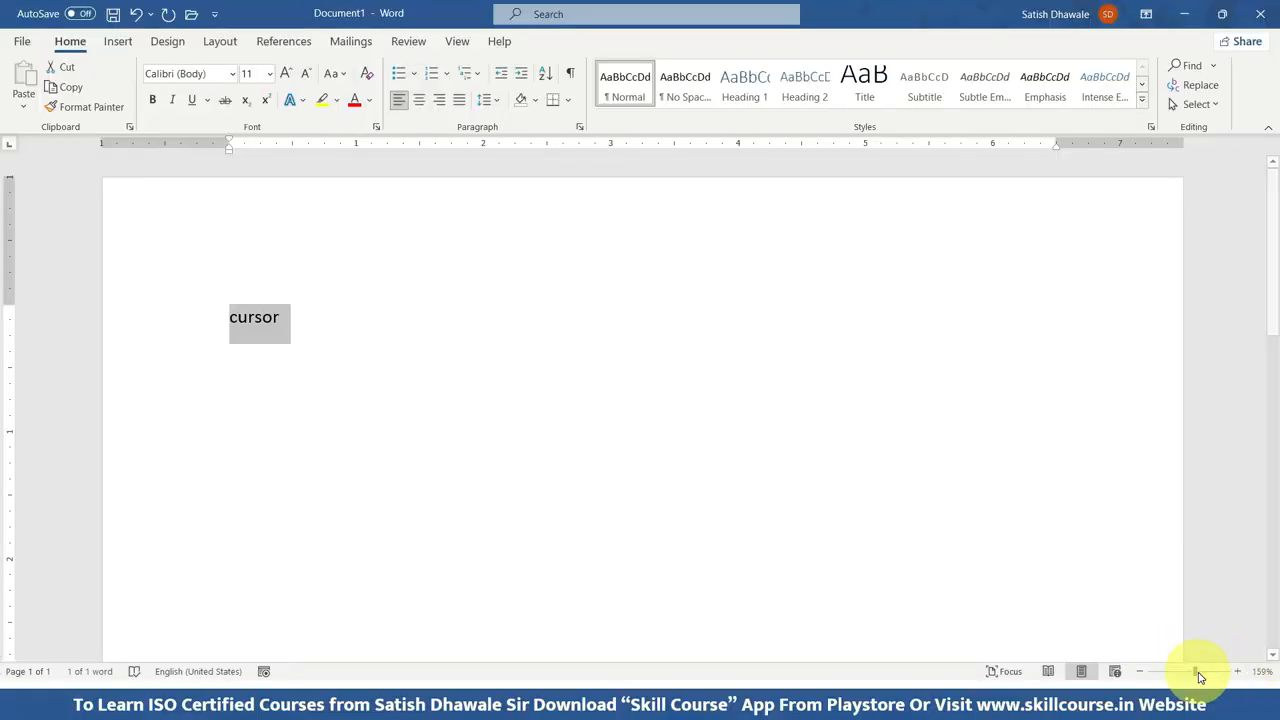
Zoom the page out to 10%, in to 500% and back to 99%.
{"action": "left_click_drag", "start_coordinate": [1195, 672], "coordinate": [1145, 677]}
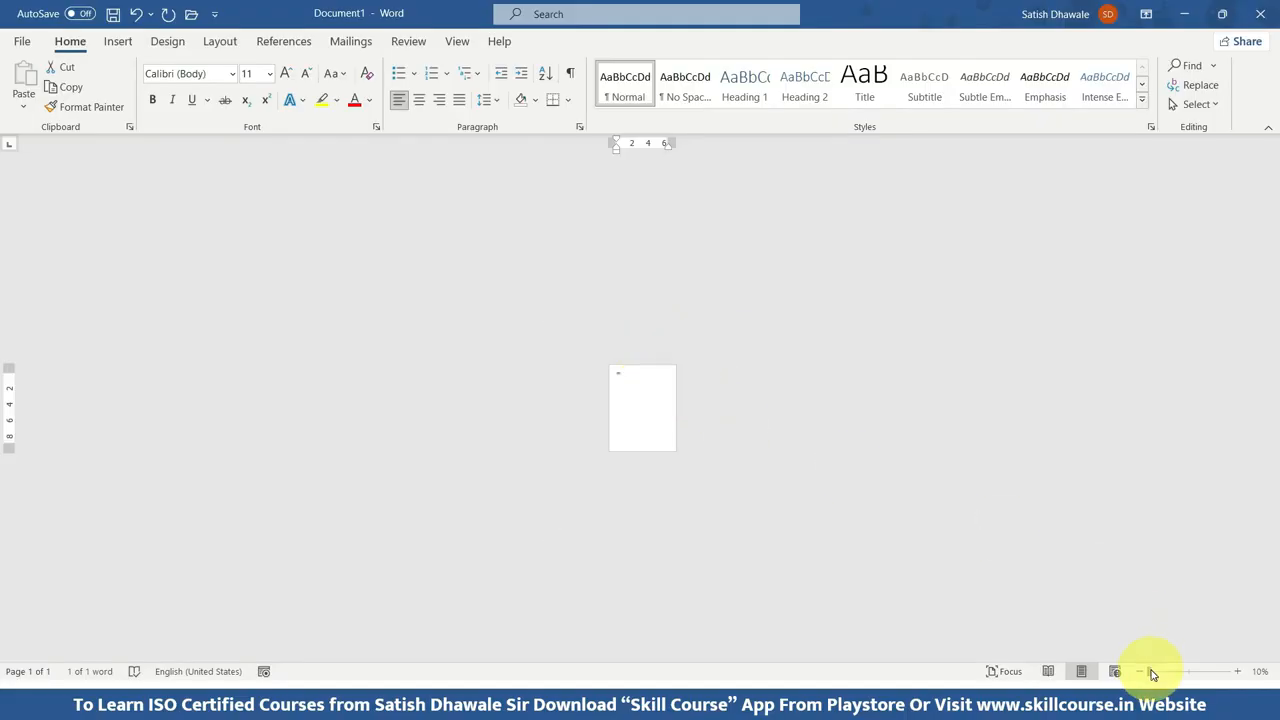
{"action": "left_click_drag", "start_coordinate": [1149, 671], "coordinate": [1243, 674]}
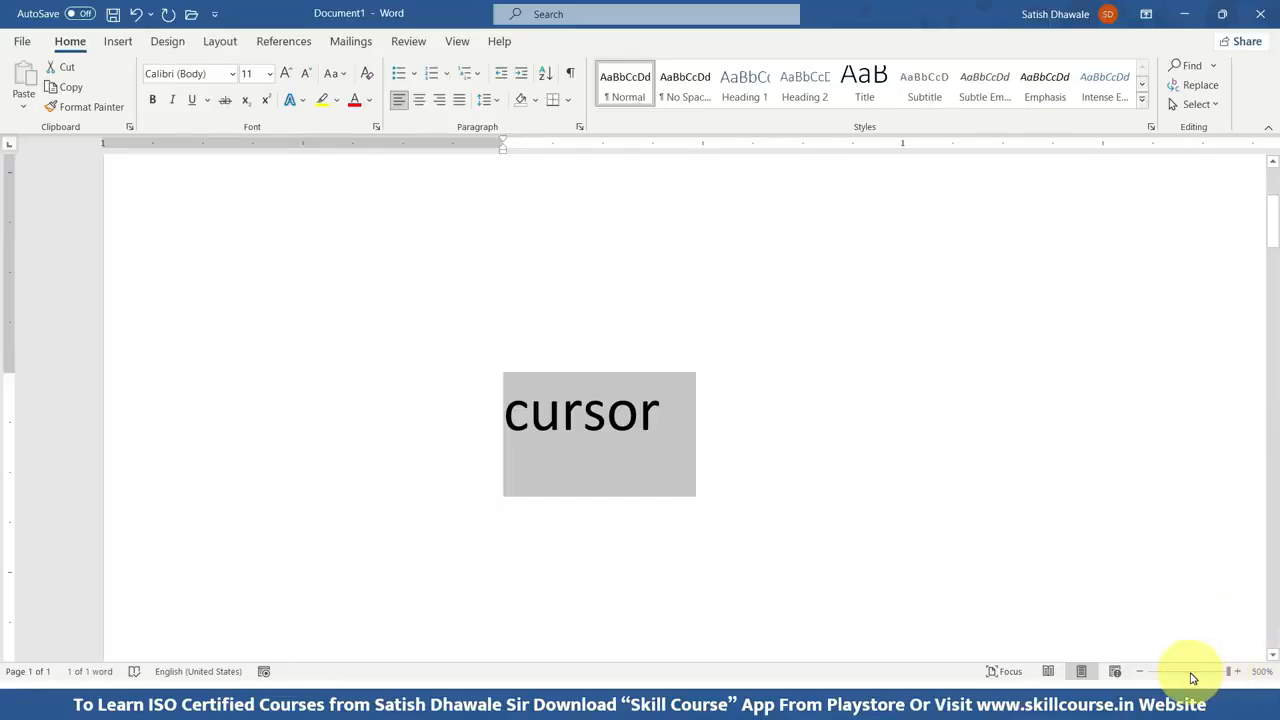
{"action": "left_click", "coordinate": [1189, 672]}
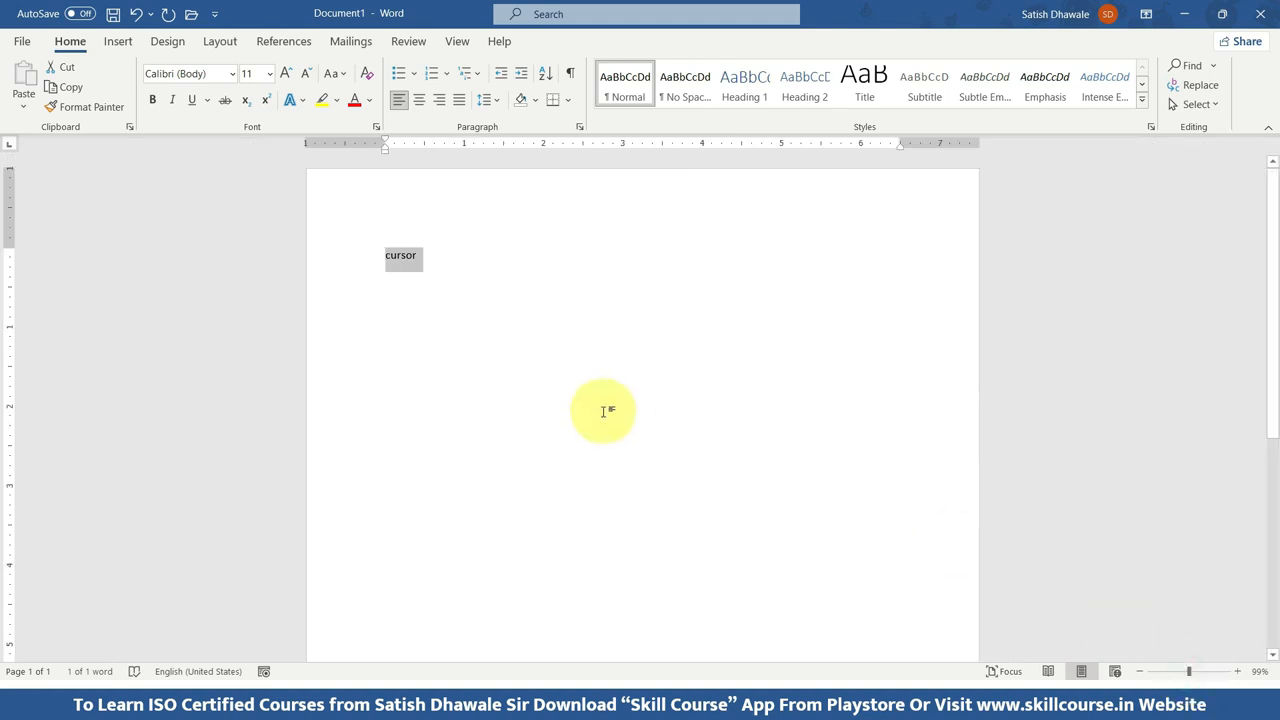
{"action": "scroll", "coordinate": [600, 402], "scroll_direction": "up", "scroll_amount": 3}
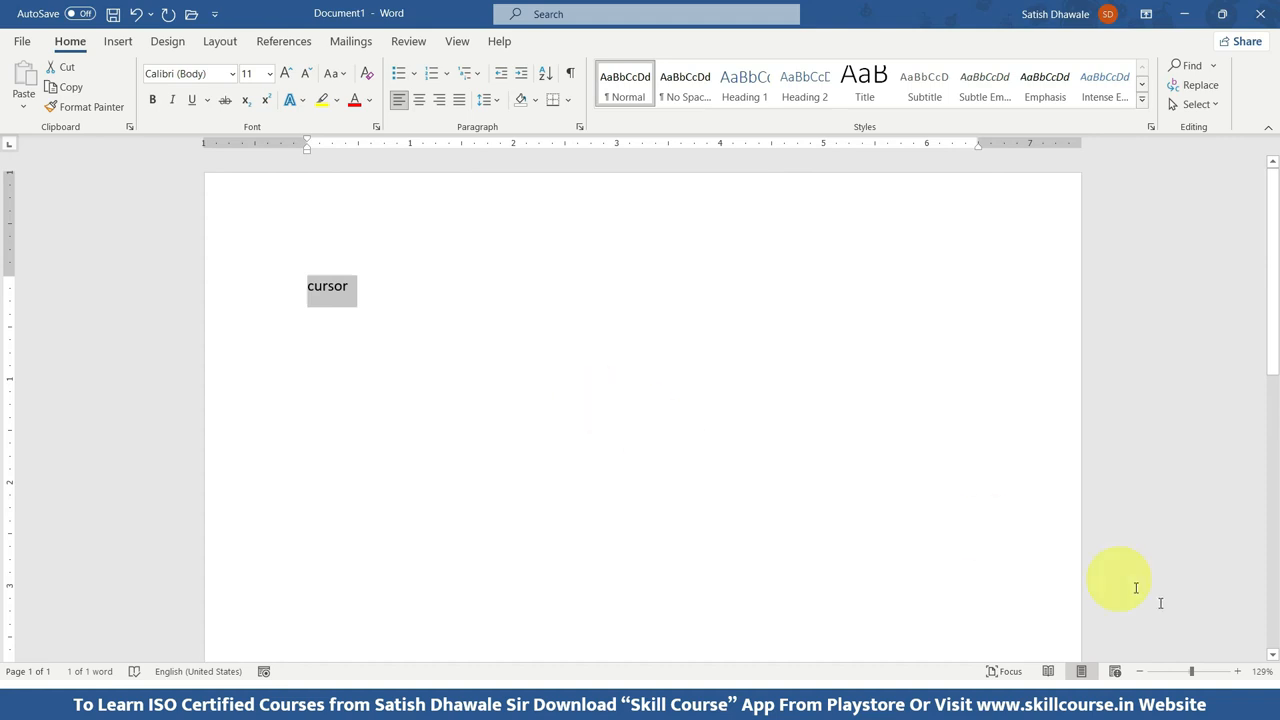
{"action": "left_click", "coordinate": [1191, 672]}
{"action": "left_click_drag", "start_coordinate": [1191, 672], "coordinate": [1188, 671]}
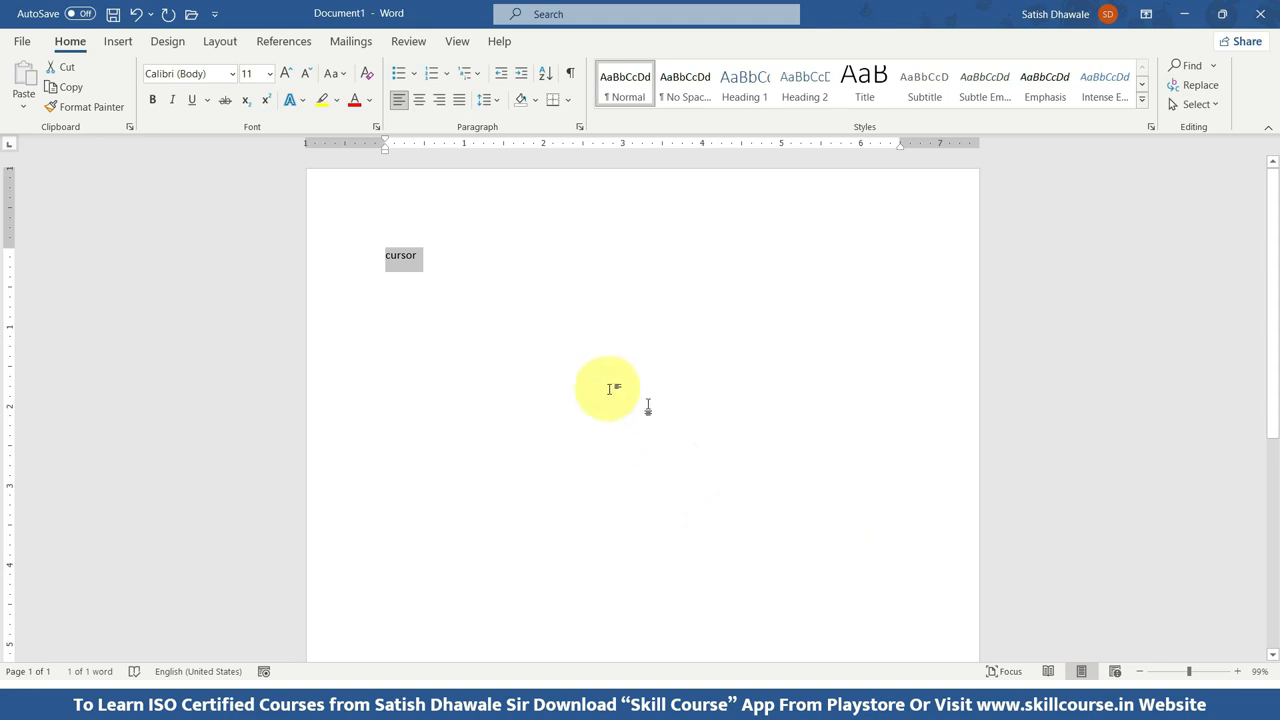
Enlarge the page view gradually up to 500% and zoom back out to 120%.
{"action": "scroll", "coordinate": [565, 335], "scroll_direction": "up", "scroll_amount": 4}
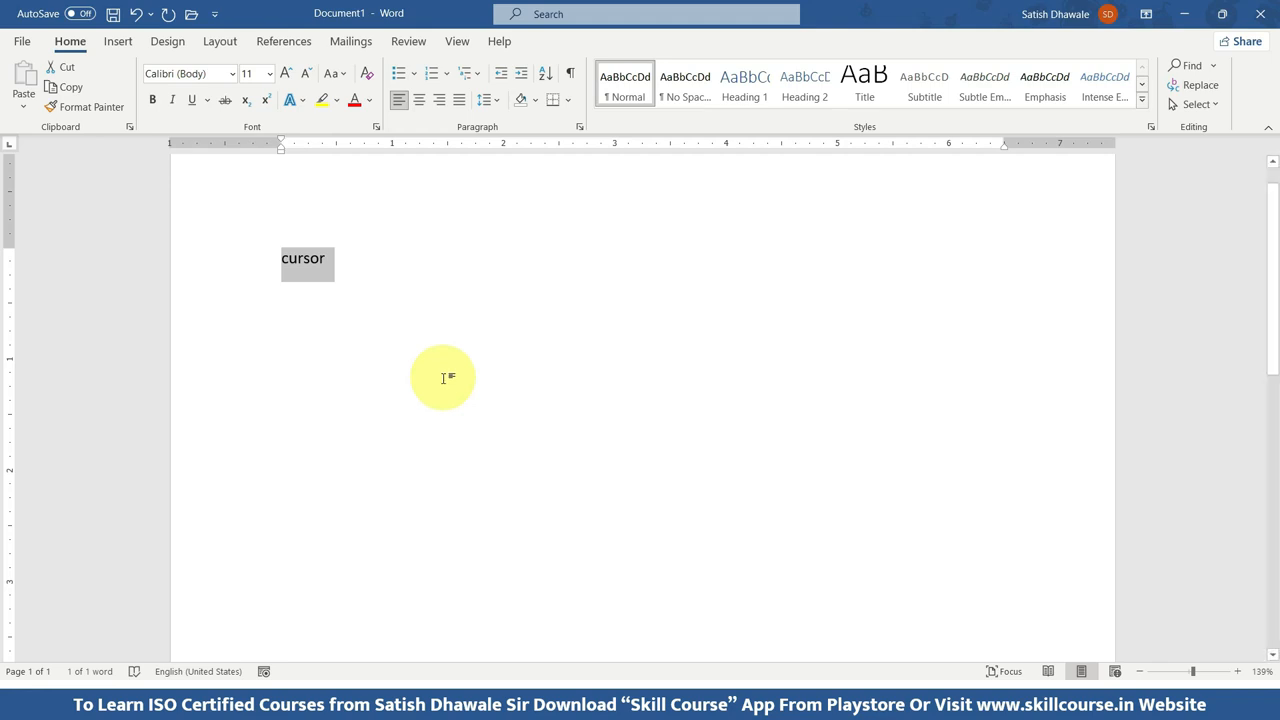
{"action": "scroll", "coordinate": [443, 378], "scroll_direction": "up", "scroll_amount": 2, "text": "ctrl"}
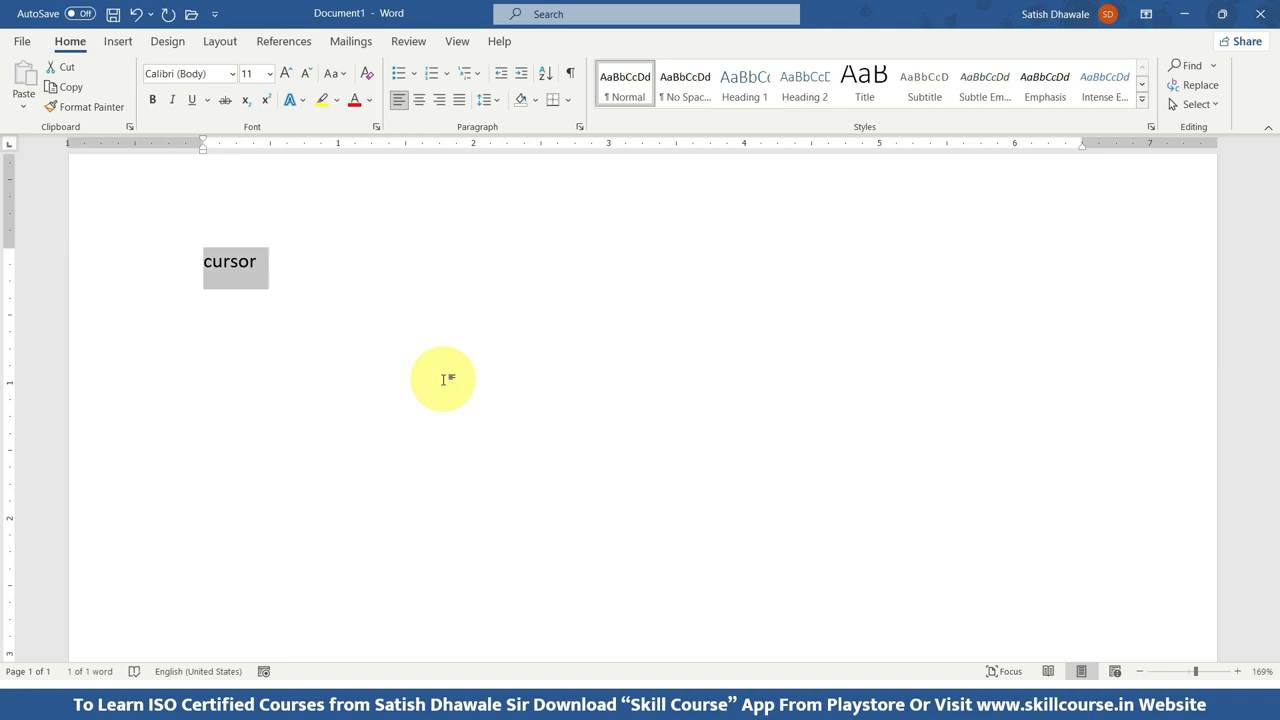
{"action": "scroll", "coordinate": [443, 380], "scroll_direction": "up", "scroll_amount": 3}
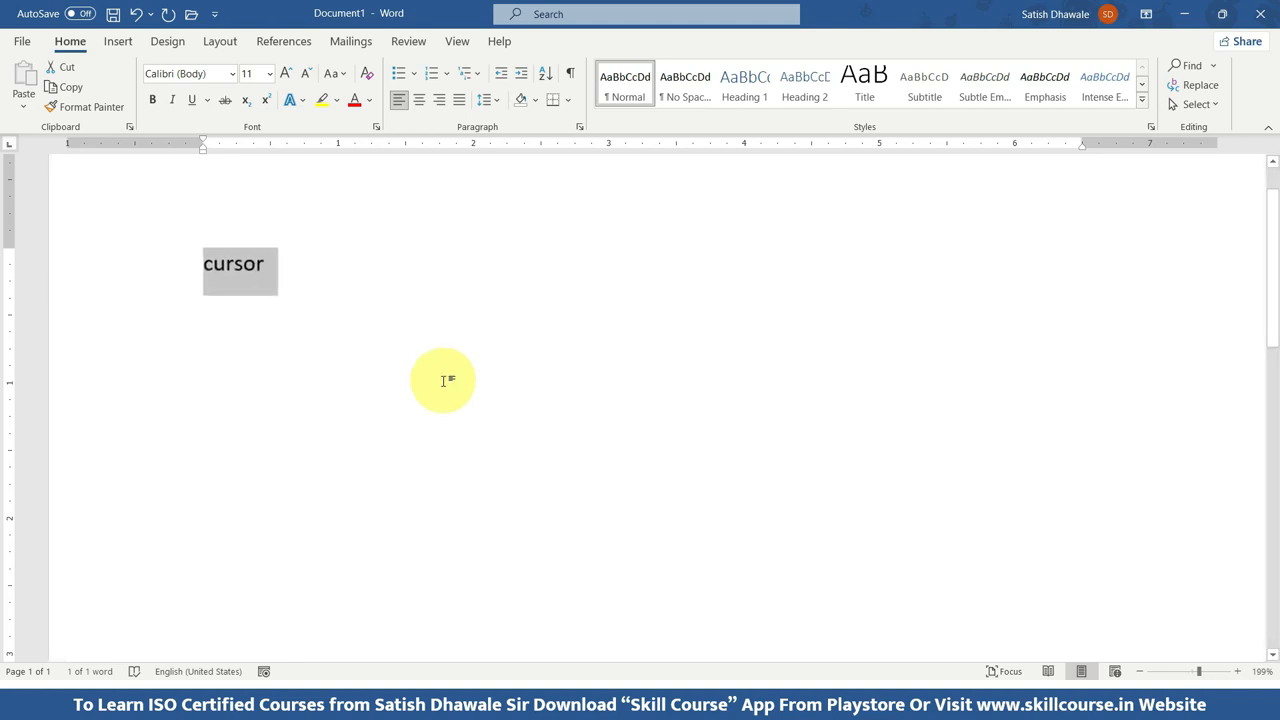
{"action": "scroll", "coordinate": [443, 380], "scroll_direction": "up", "scroll_amount": 10}
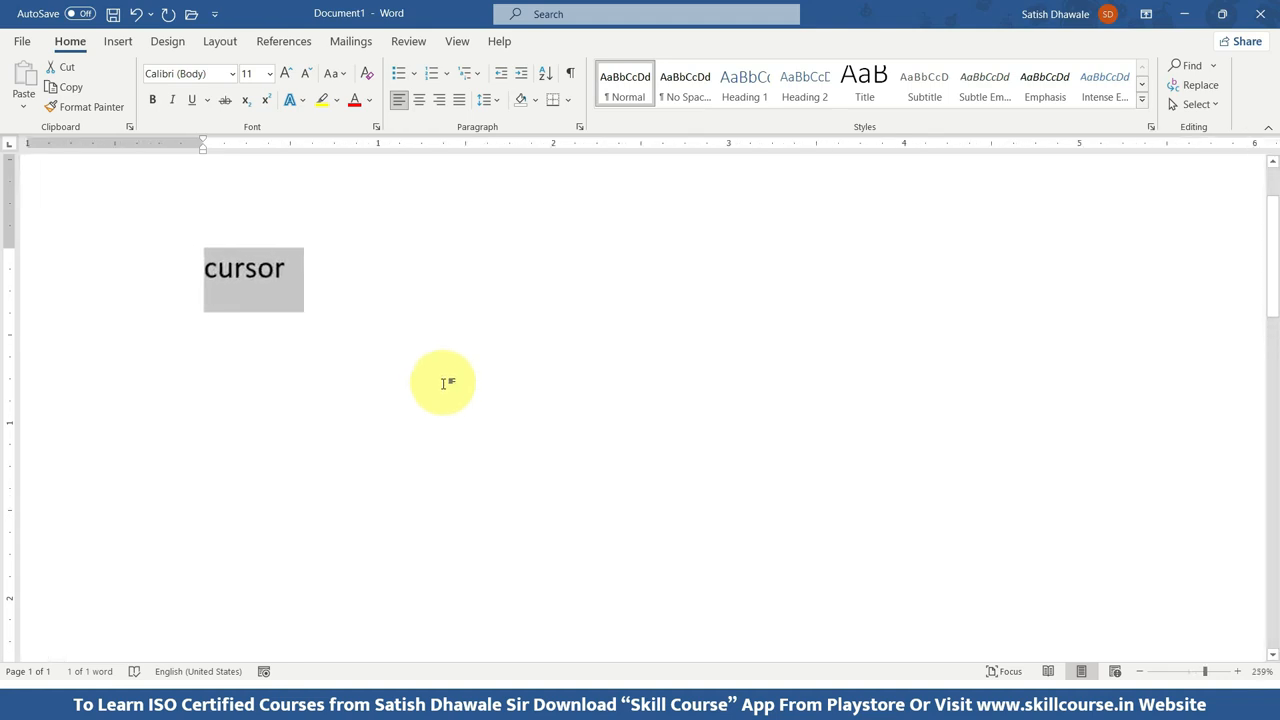
{"action": "scroll", "coordinate": [447, 383], "scroll_direction": "up", "scroll_amount": 20}
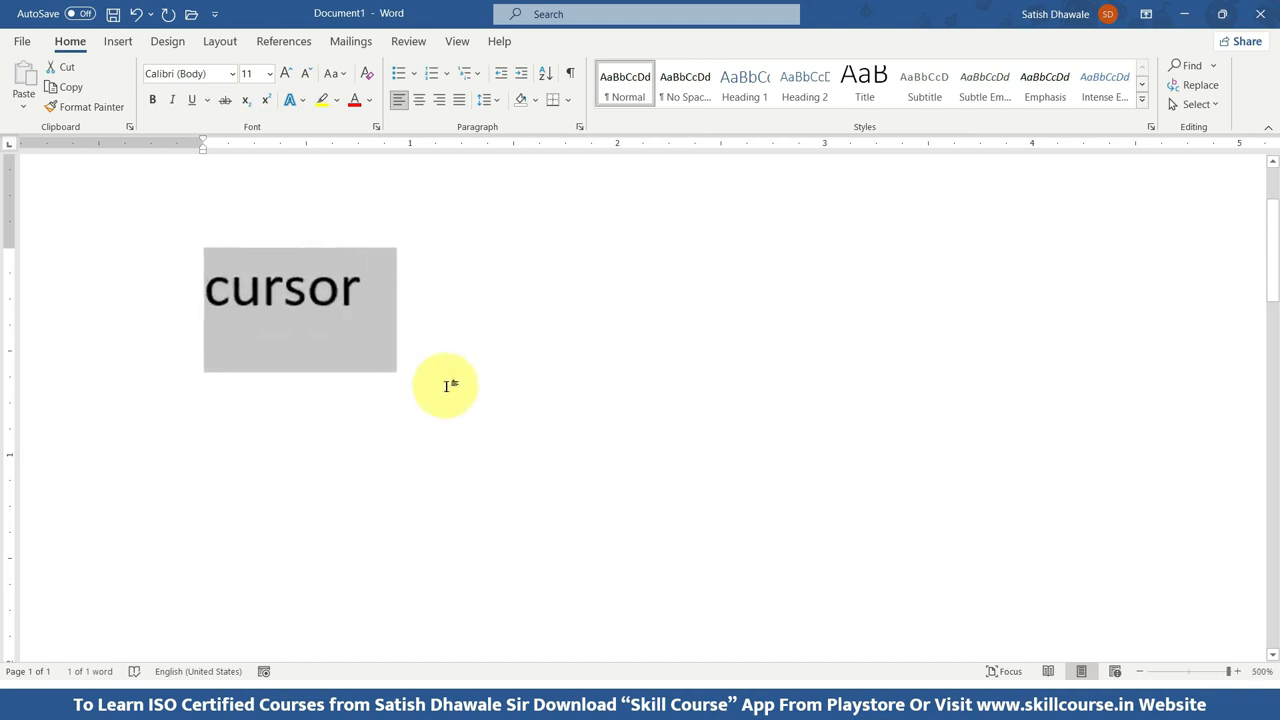
{"action": "scroll", "coordinate": [447, 386], "scroll_direction": "down", "scroll_amount": 20}
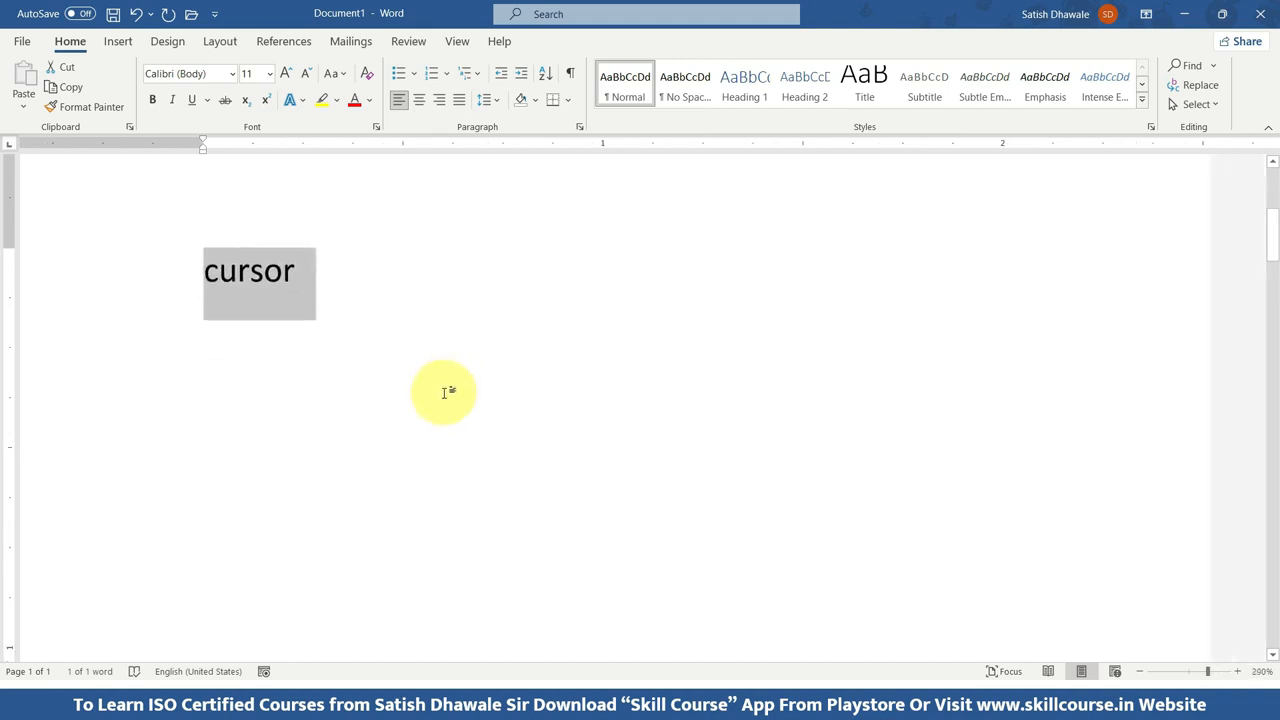
{"action": "scroll", "coordinate": [440, 393], "scroll_direction": "down", "scroll_amount": 5}
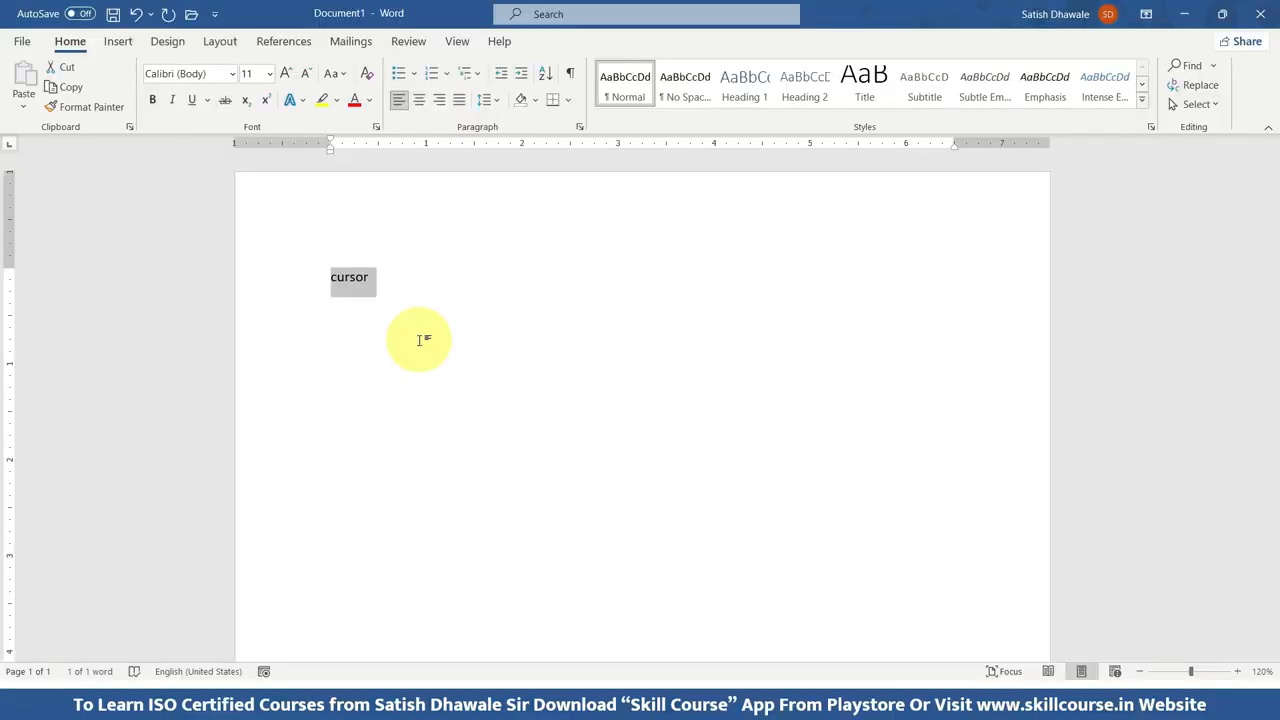
Clear the first line of the page and generate sample paragraphs with =rand().
{"action": "key", "text": "BackSpace"}
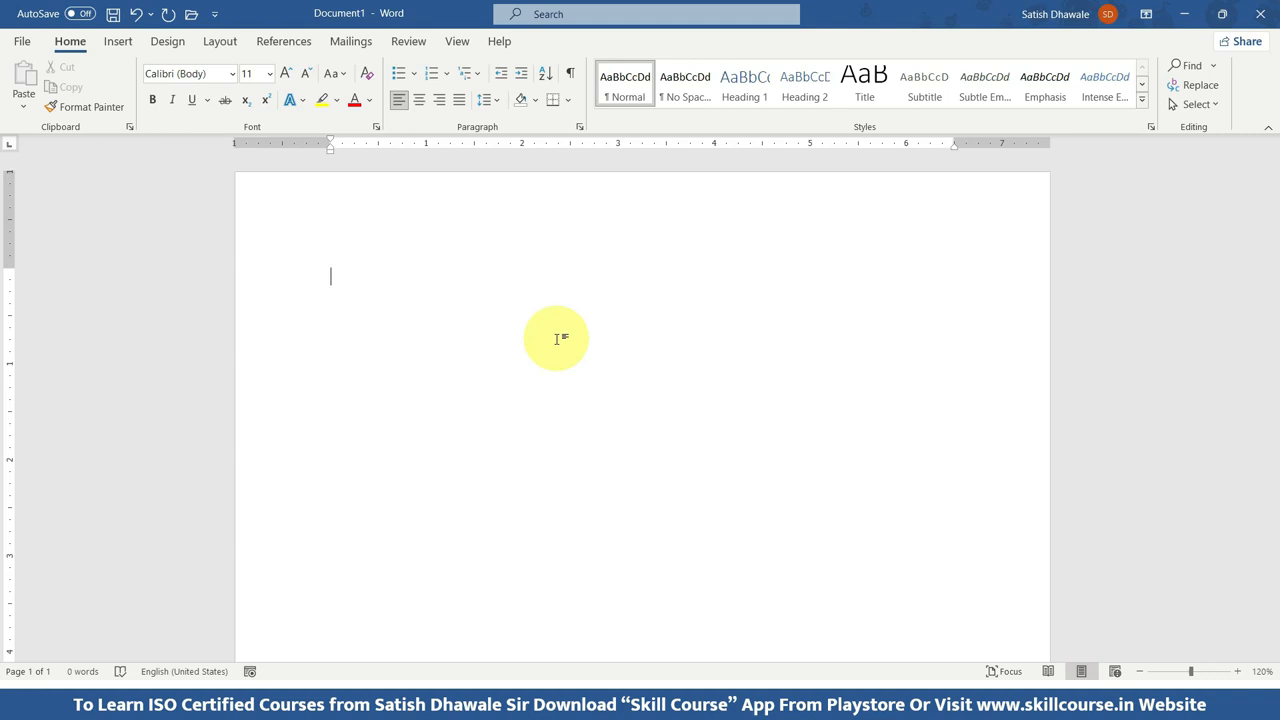
{"action": "type", "text": "="}
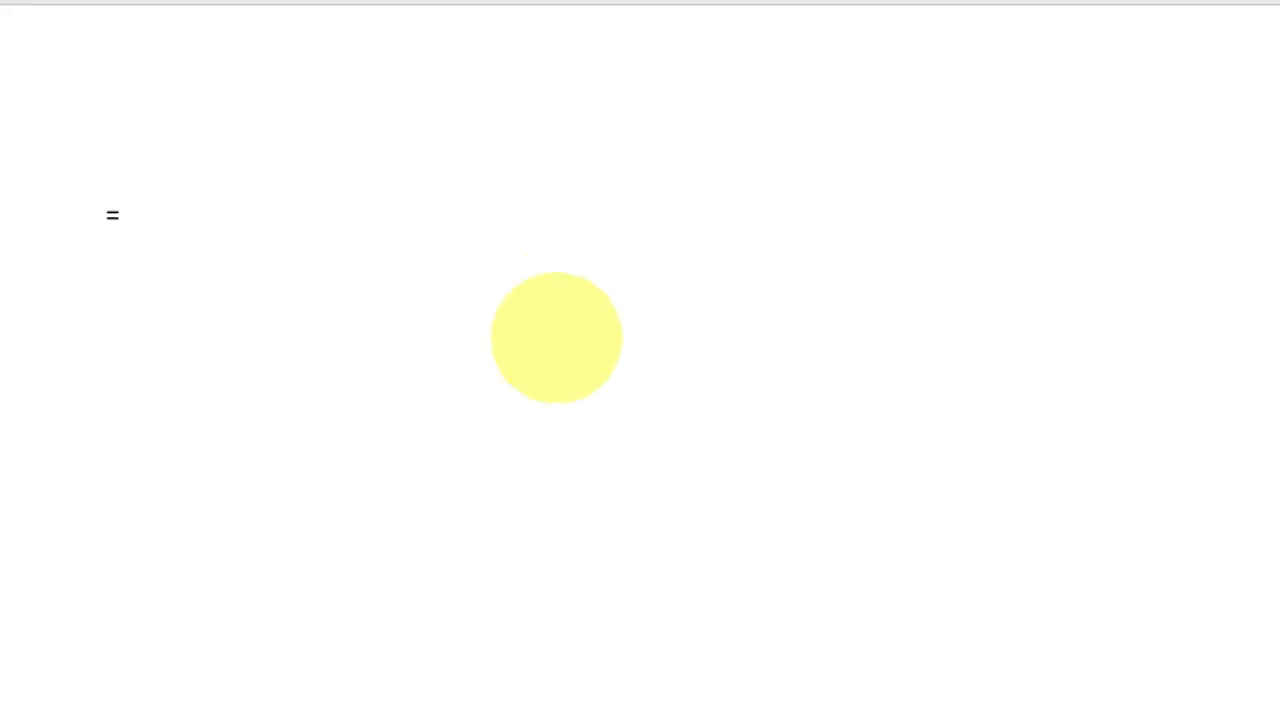
{"action": "type", "text": "rand("}
{"action": "type", "text": ")"}
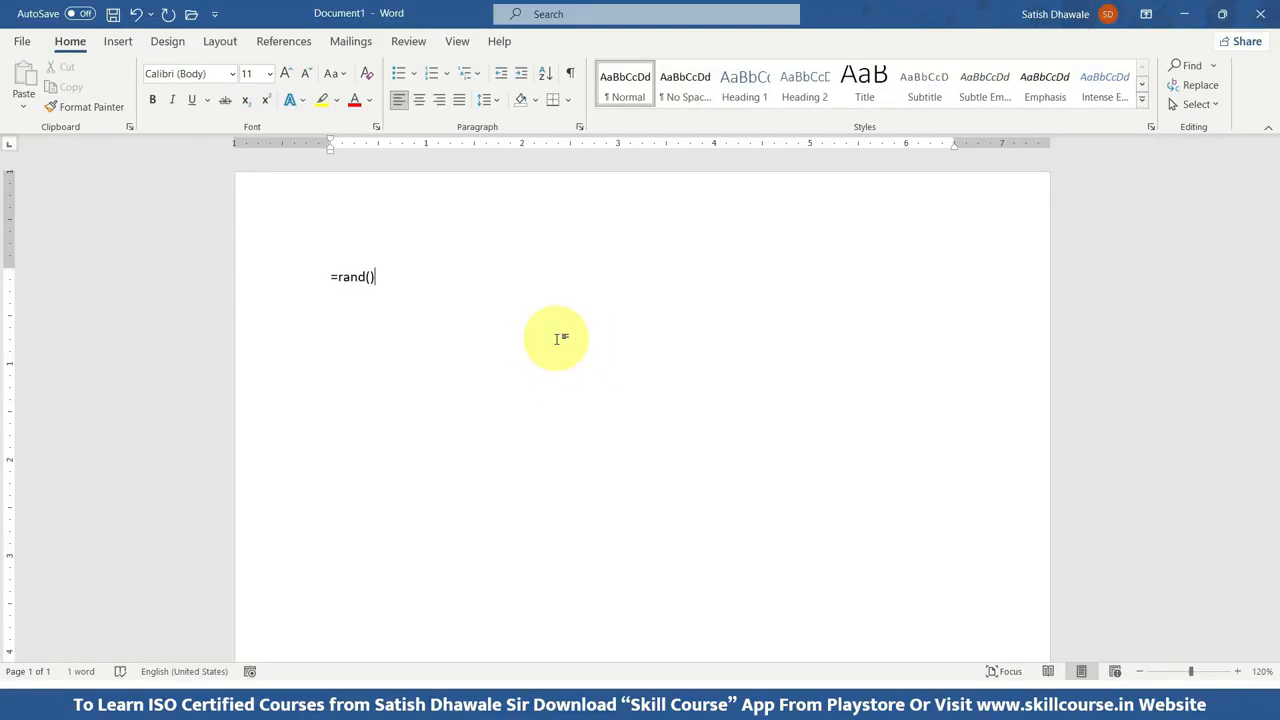
{"action": "key", "text": "Return"}
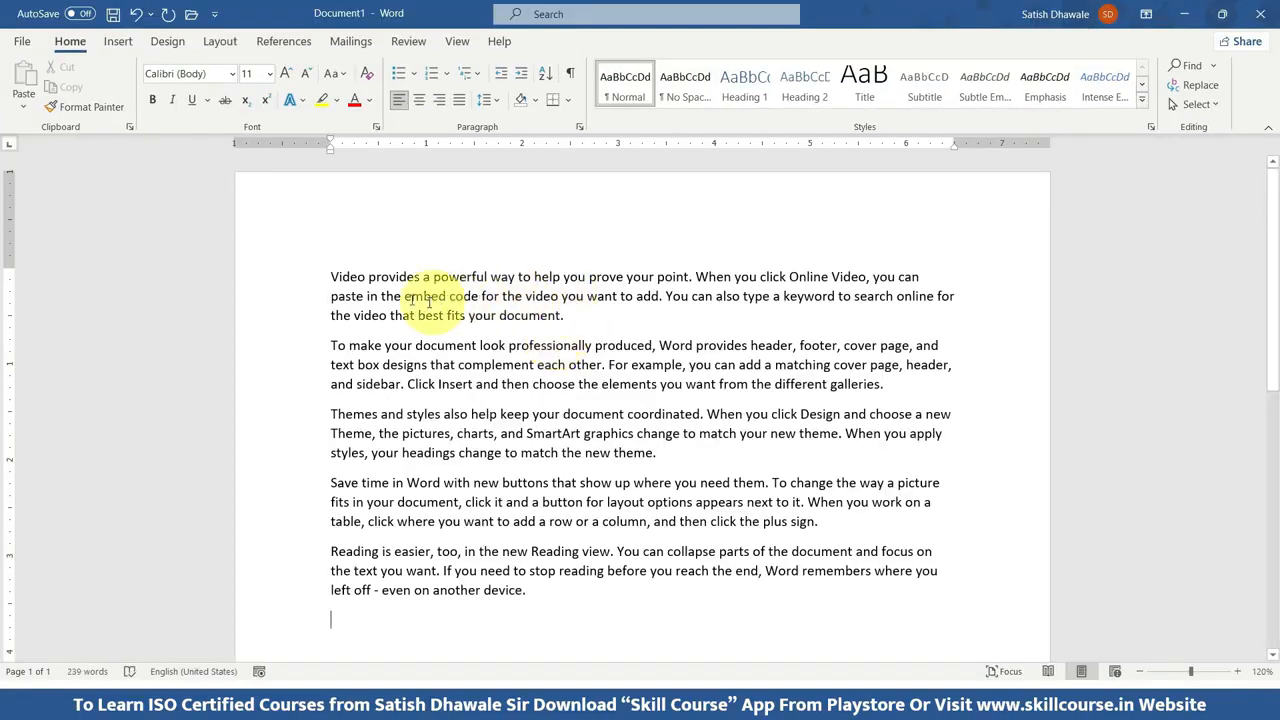
Delete all the generated sample paragraphs, then undo the deletion.
{"action": "left_click_drag", "start_coordinate": [325, 277], "coordinate": [563, 603]}
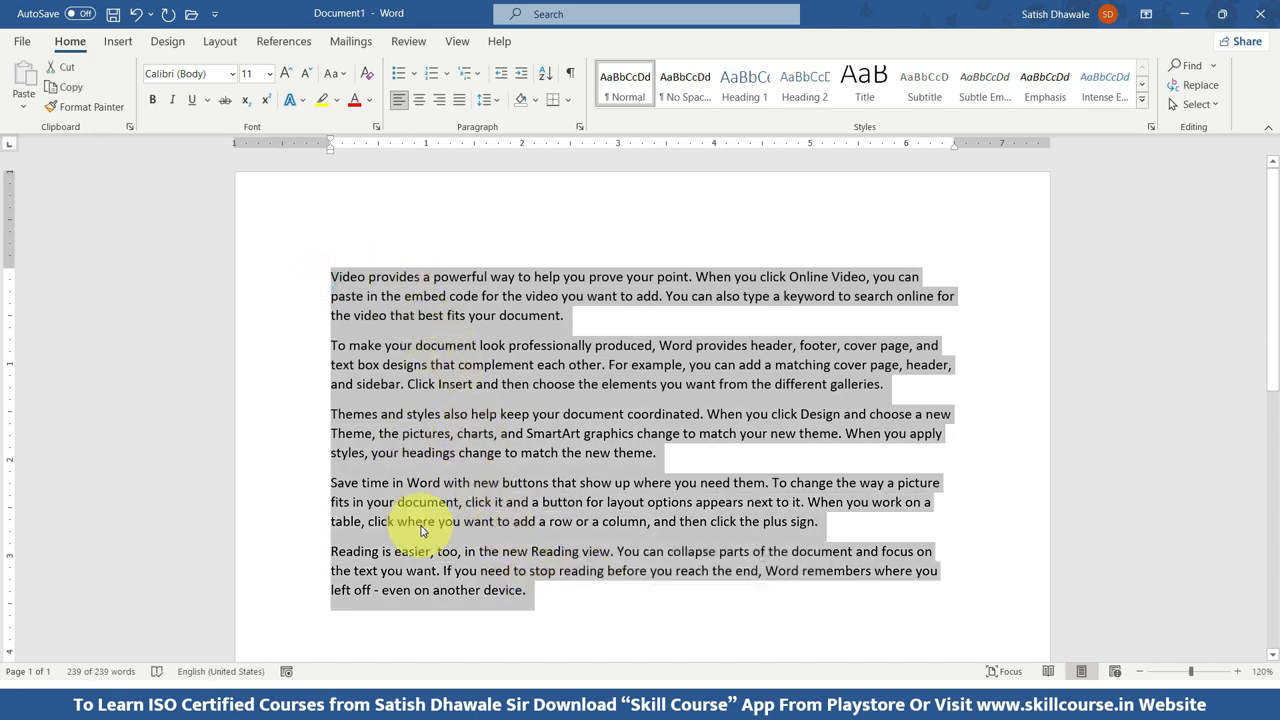
{"action": "left_click", "coordinate": [594, 620]}
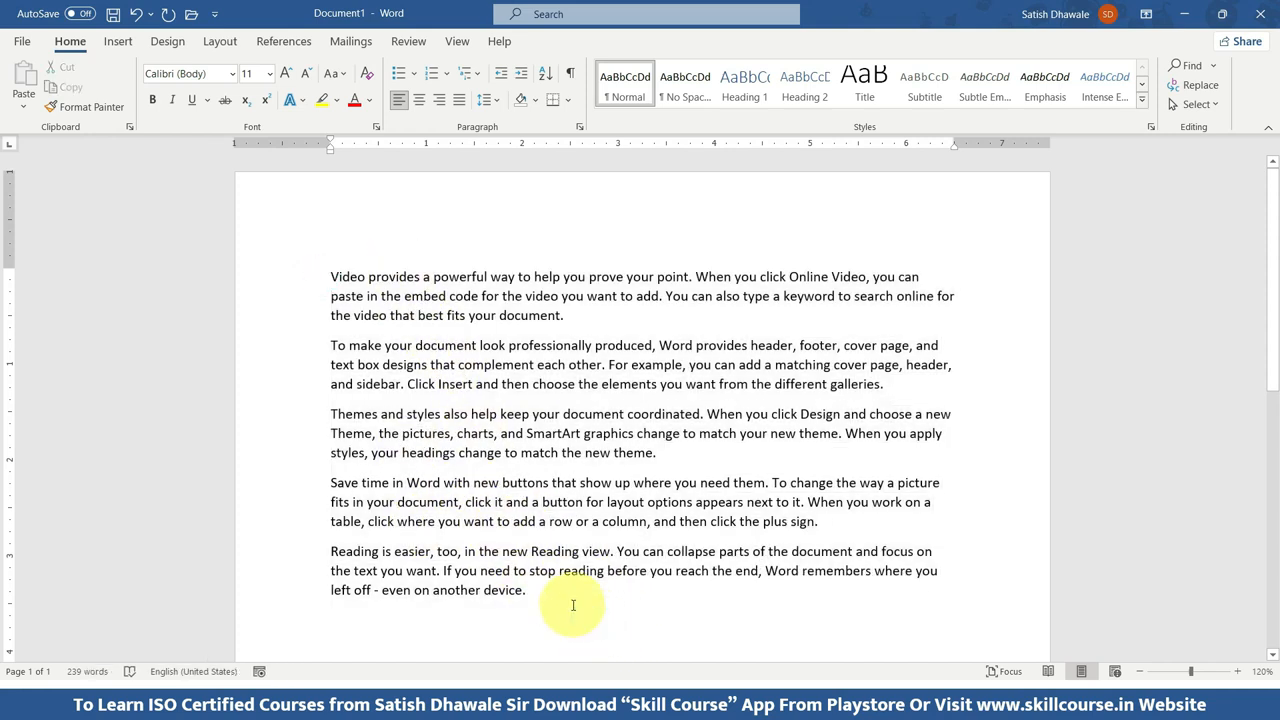
{"action": "left_click_drag", "start_coordinate": [594, 620], "coordinate": [323, 276]}
{"action": "key", "text": "Delete"}
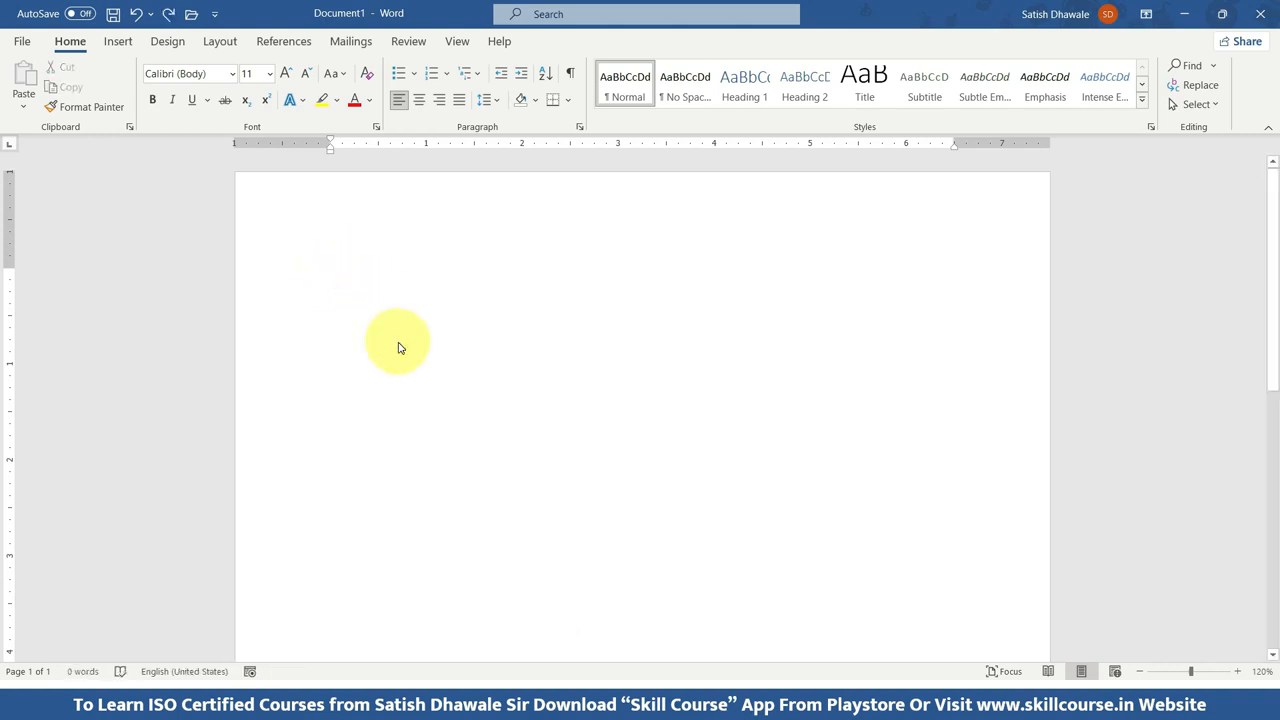
{"action": "key", "text": "ctrl+z"}
Practise selecting all the sample paragraphs, both from the end back to the start and from the start to the end.
{"action": "left_click", "coordinate": [520, 540]}
{"action": "left_click_drag", "start_coordinate": [545, 598], "coordinate": [325, 247]}
{"action": "left_click", "coordinate": [575, 568]}
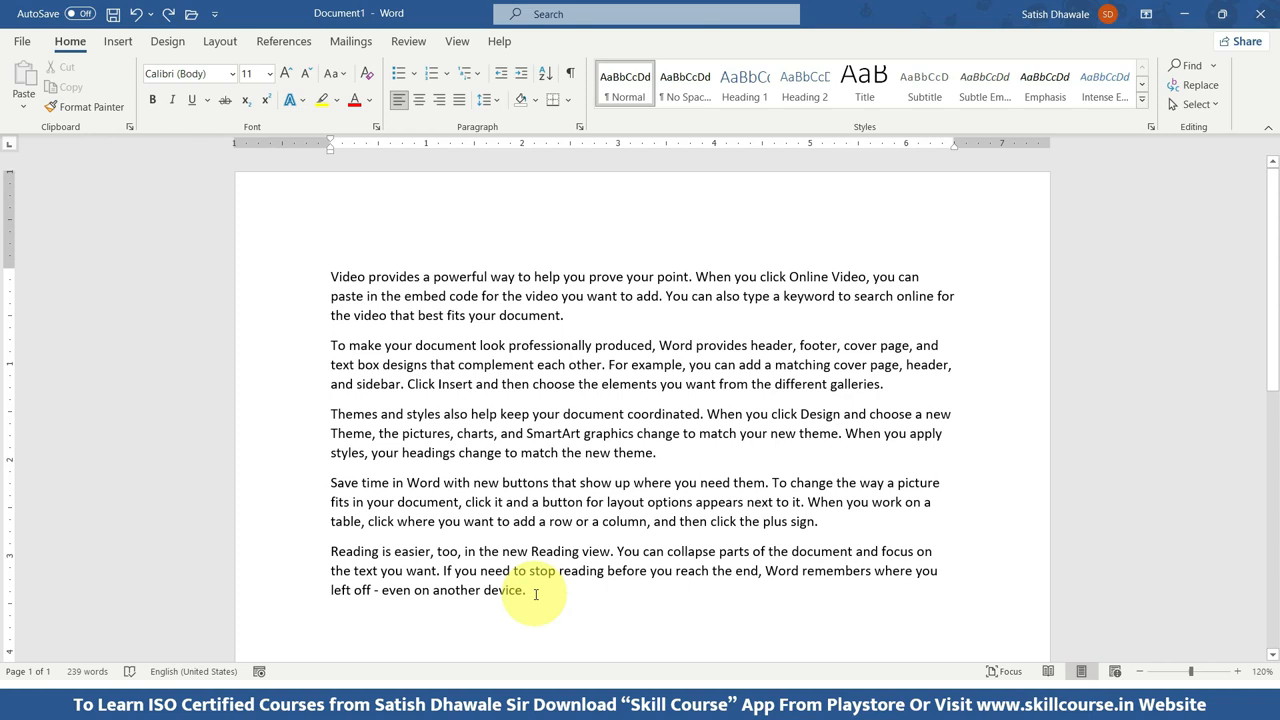
{"action": "left_click_drag", "start_coordinate": [536, 594], "coordinate": [325, 276]}
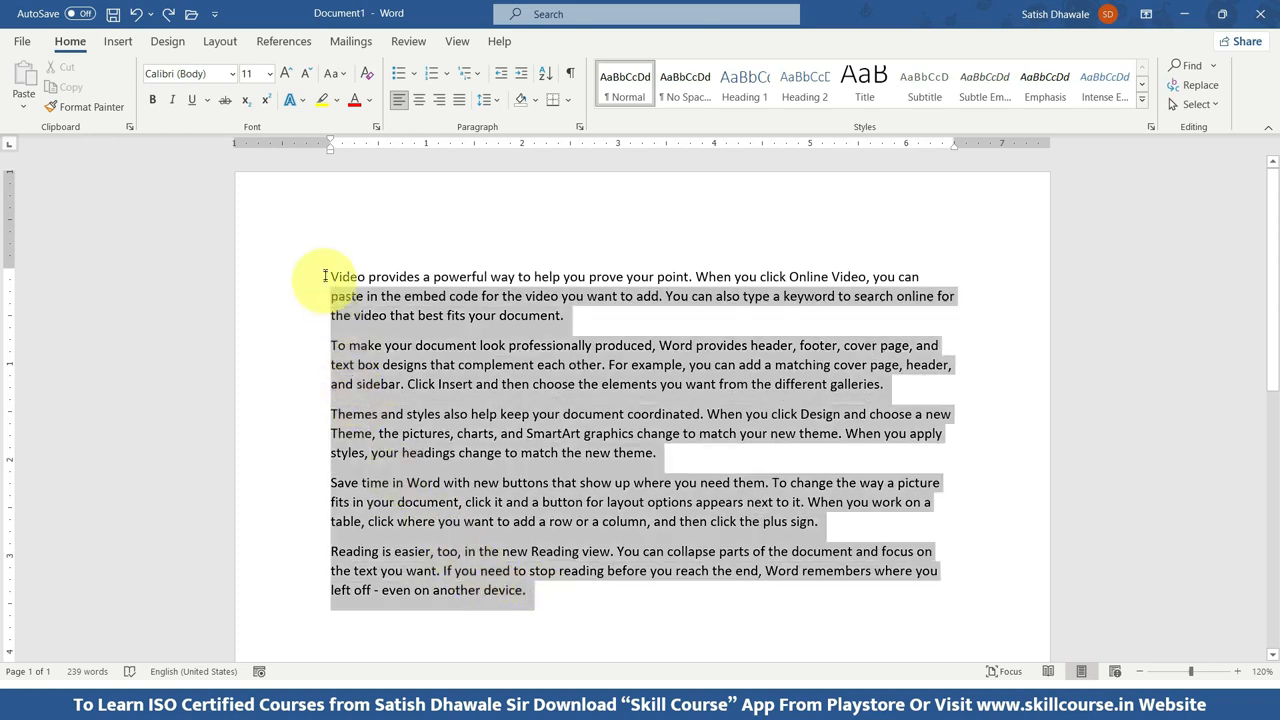
{"action": "left_click", "coordinate": [325, 270]}
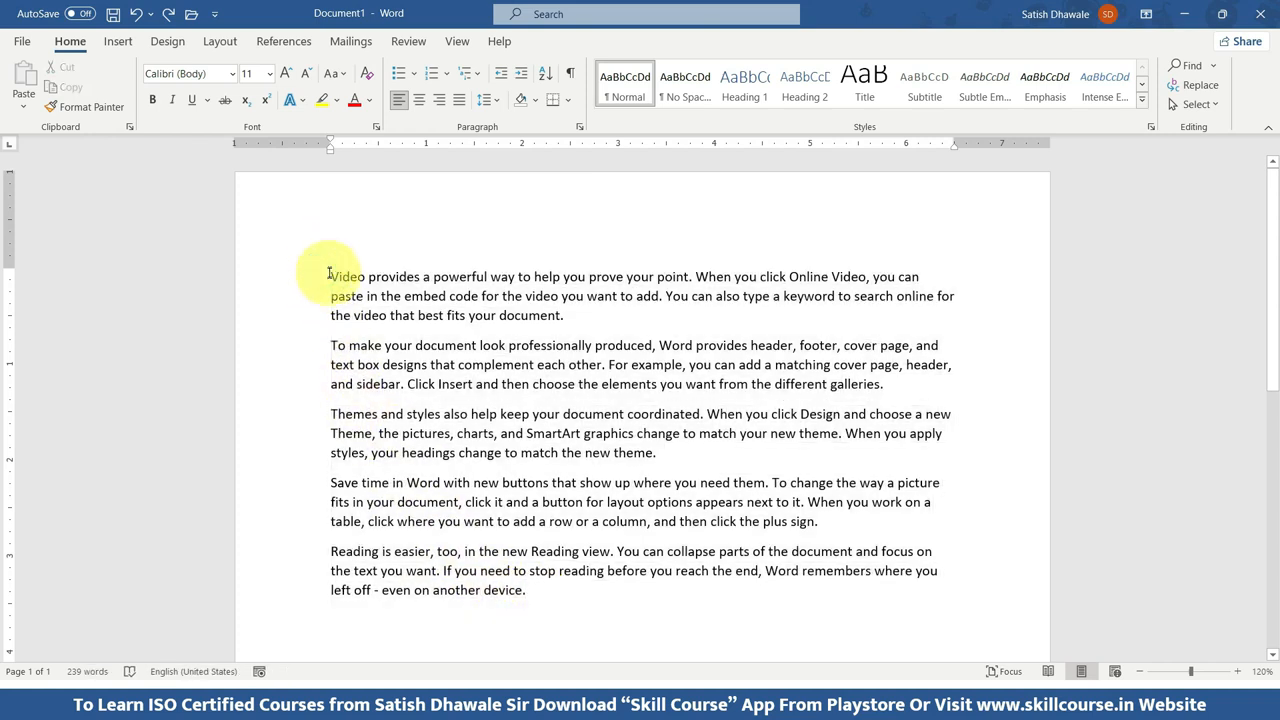
{"action": "double_click", "coordinate": [330, 275]}
{"action": "left_click_drag", "start_coordinate": [330, 276], "coordinate": [526, 596]}
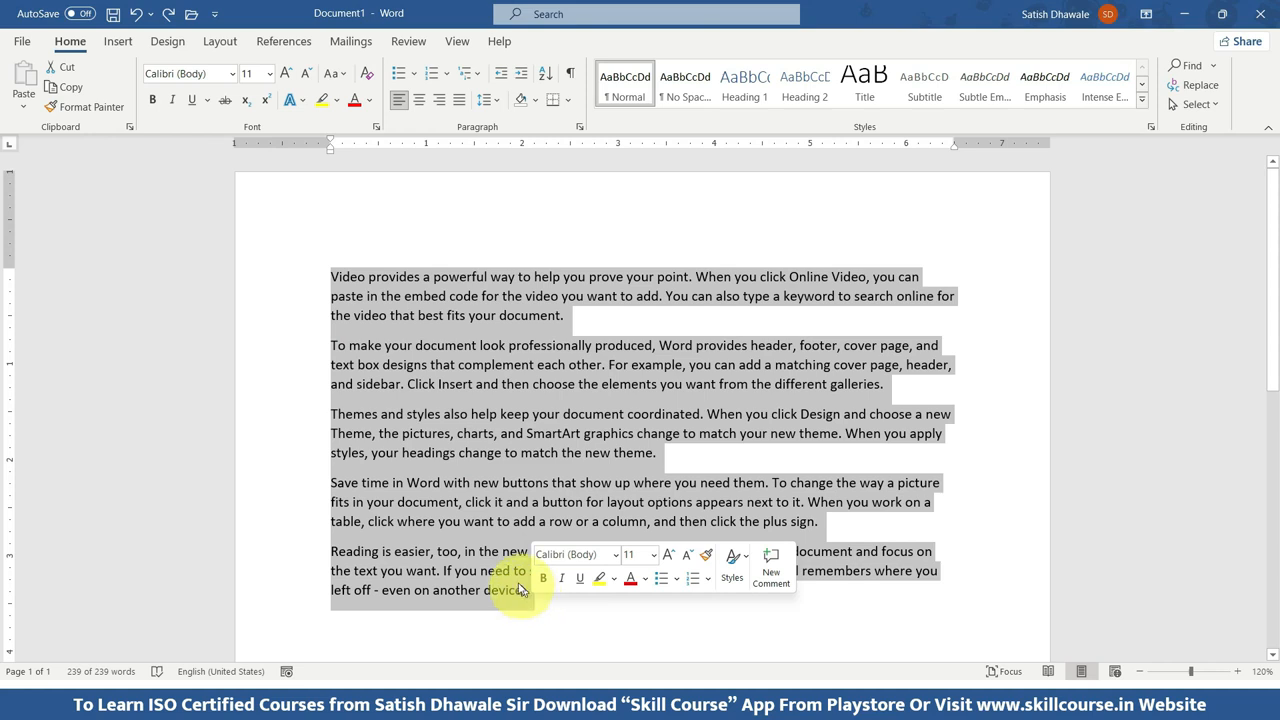
Select the entire content of the document and delete it.
{"action": "left_click", "coordinate": [466, 524]}
{"action": "key", "text": "ctrl+a"}
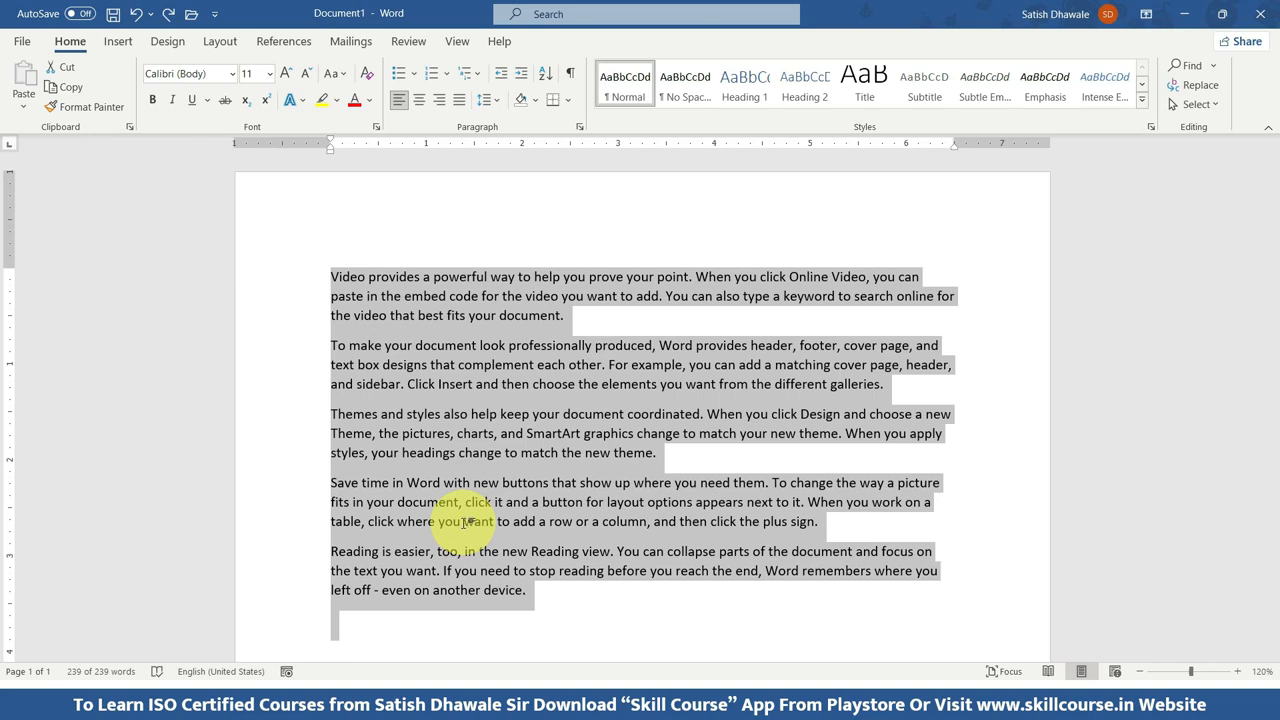
{"action": "key", "text": "Delete"}
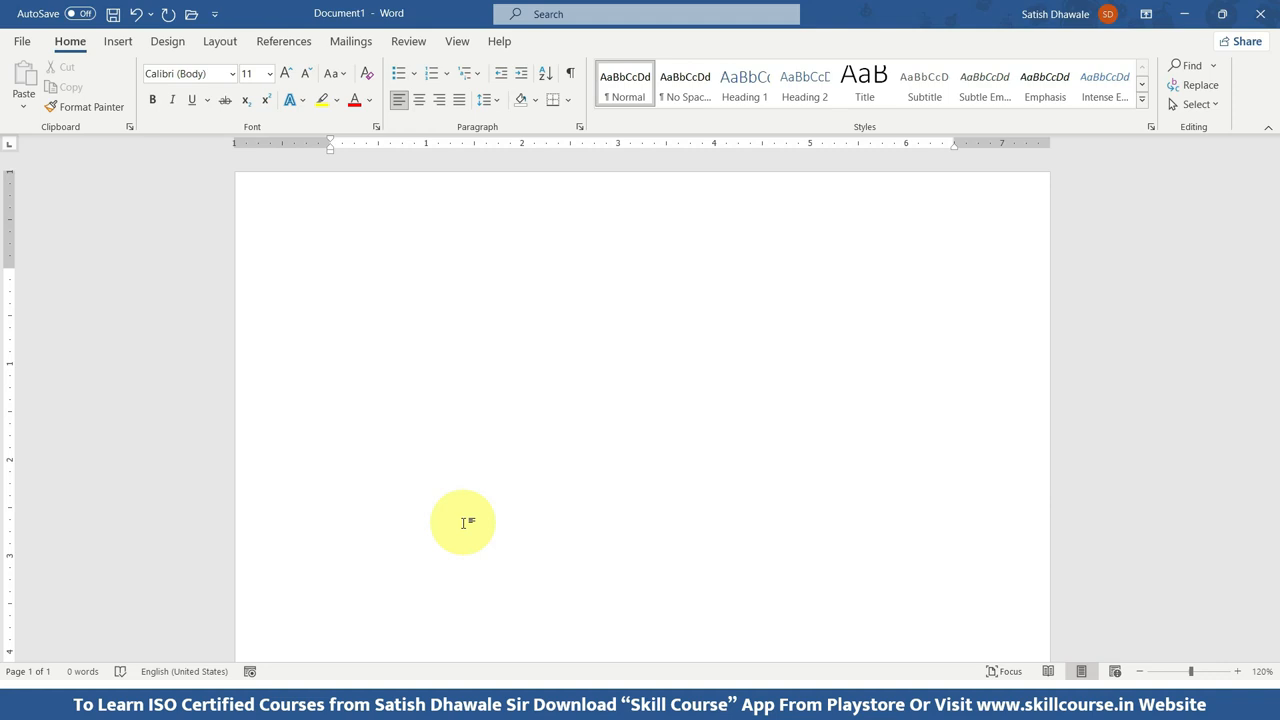
Generate 50 sample paragraphs of 50 sentences each with =rand(50,50).
{"action": "type", "text": "=rand("}
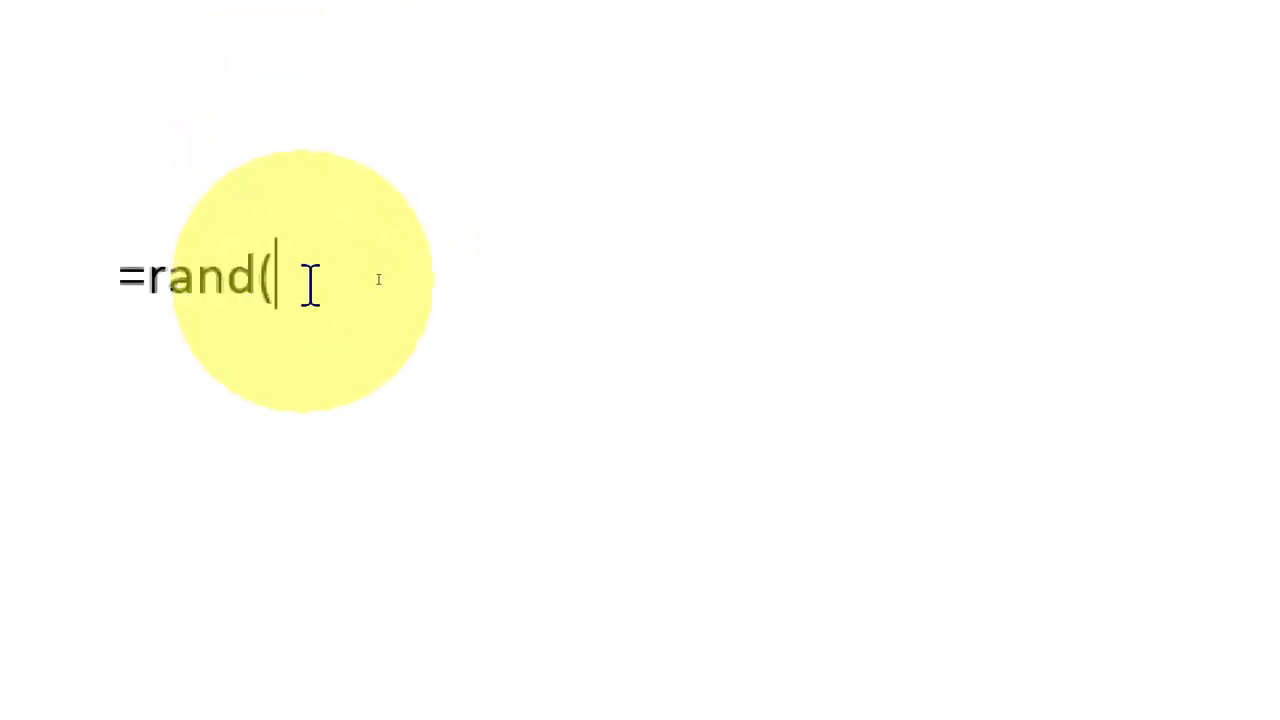
{"action": "type", "text": "250"}
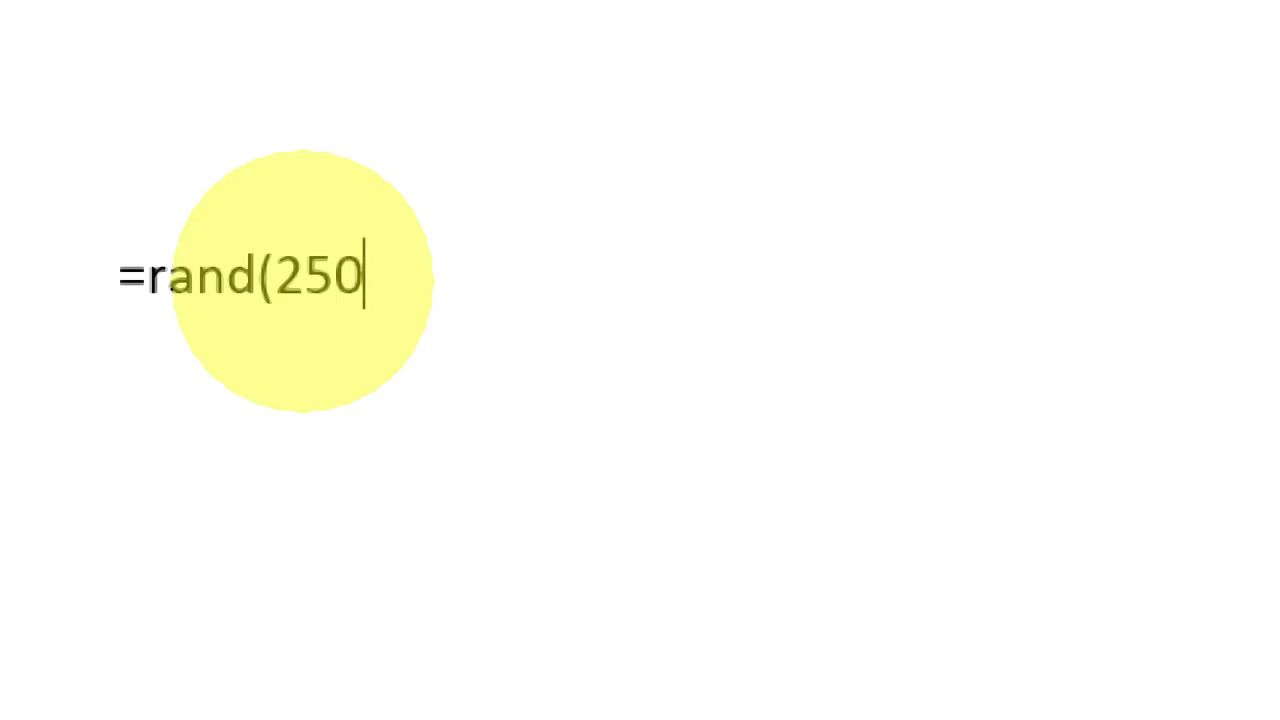
{"action": "key", "text": "BackSpace"}
{"action": "key", "text": "BackSpace"}
{"action": "key", "text": "BackSpace"}
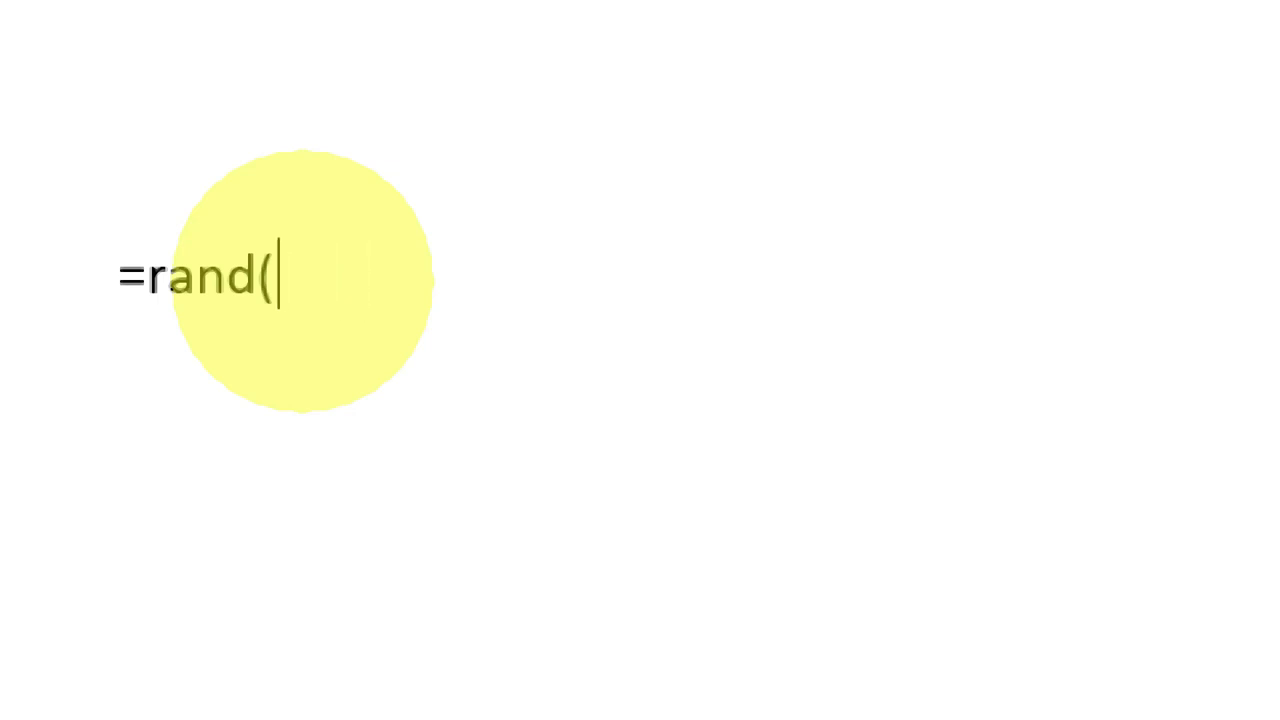
{"action": "type", "text": "50,50"}
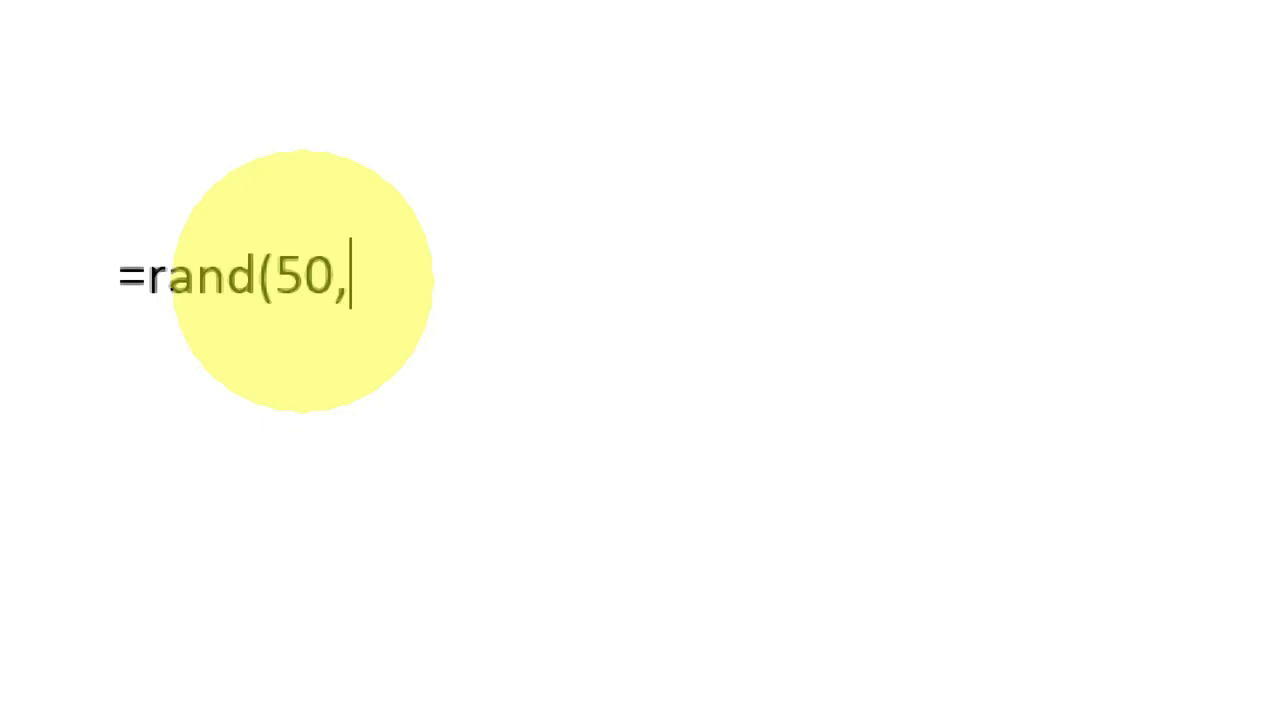
{"action": "type", "text": ")"}
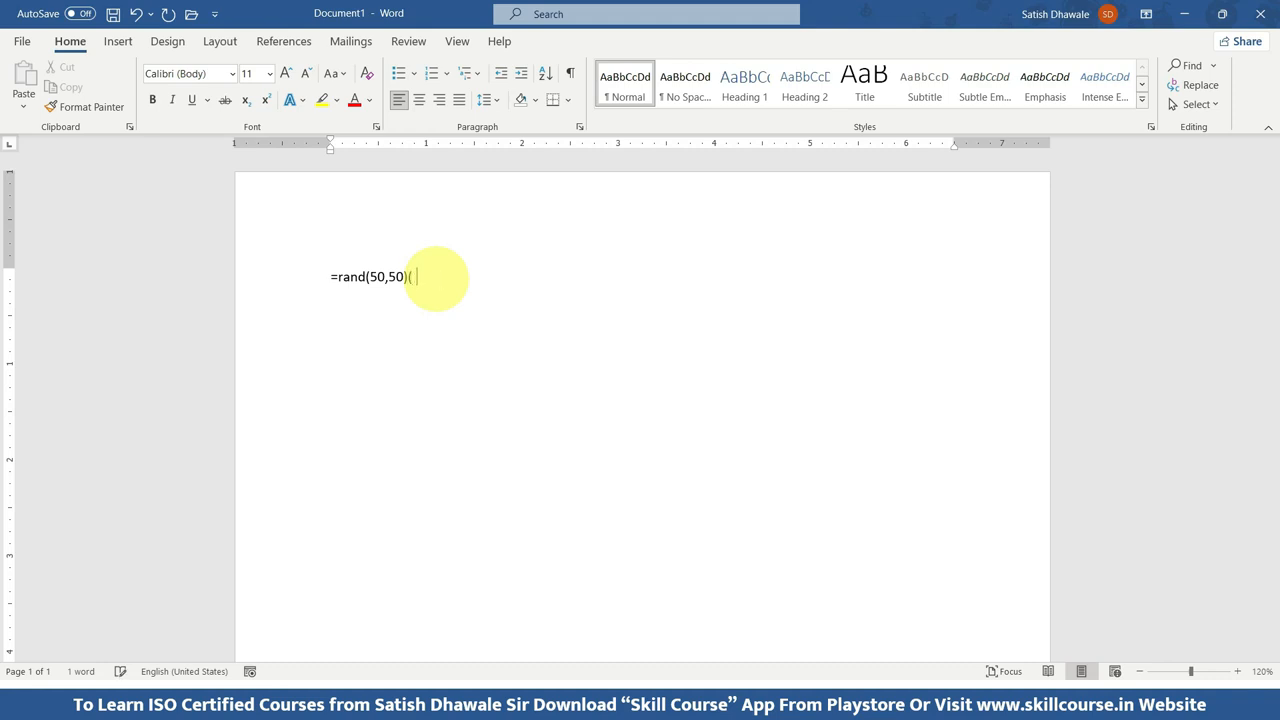
{"action": "type", "text": "("}
{"action": "key", "text": "BackSpace"}
{"action": "key", "text": "BackSpace"}
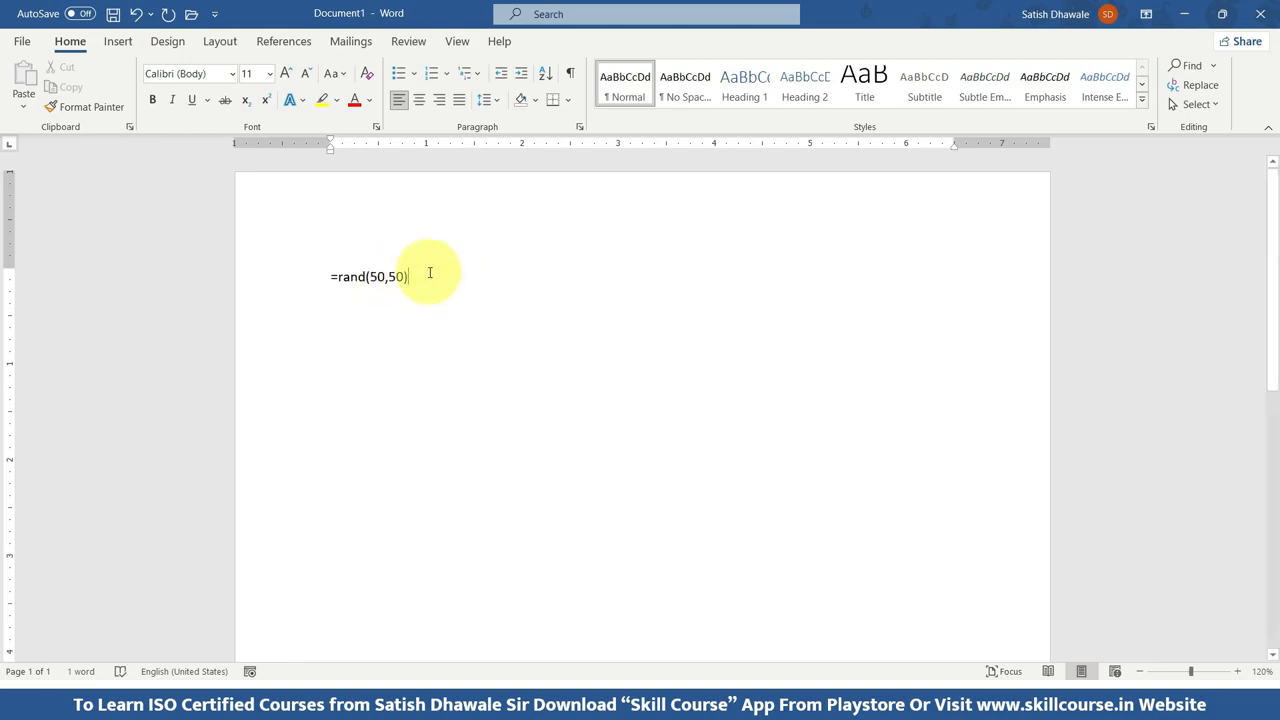
{"action": "key", "text": "Return"}
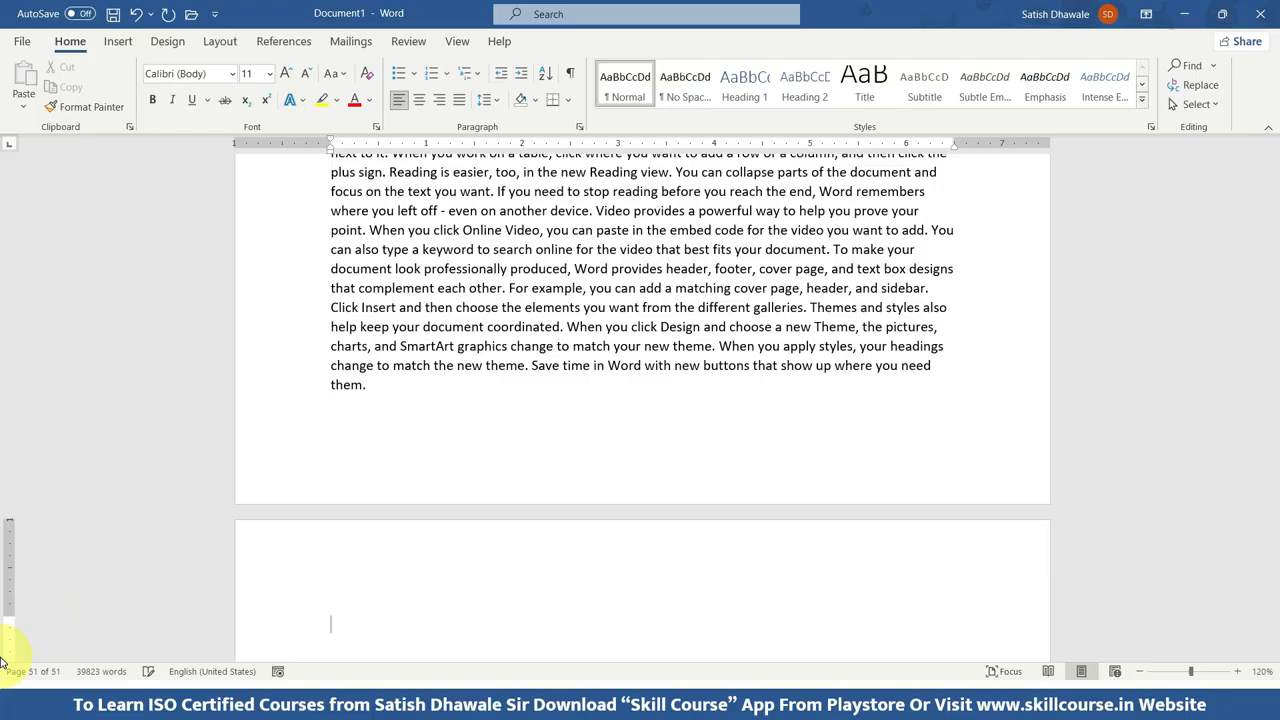
Look through the generated pages from the last back to the first and place the cursor before the first word.
{"action": "left_click", "coordinate": [389, 387]}
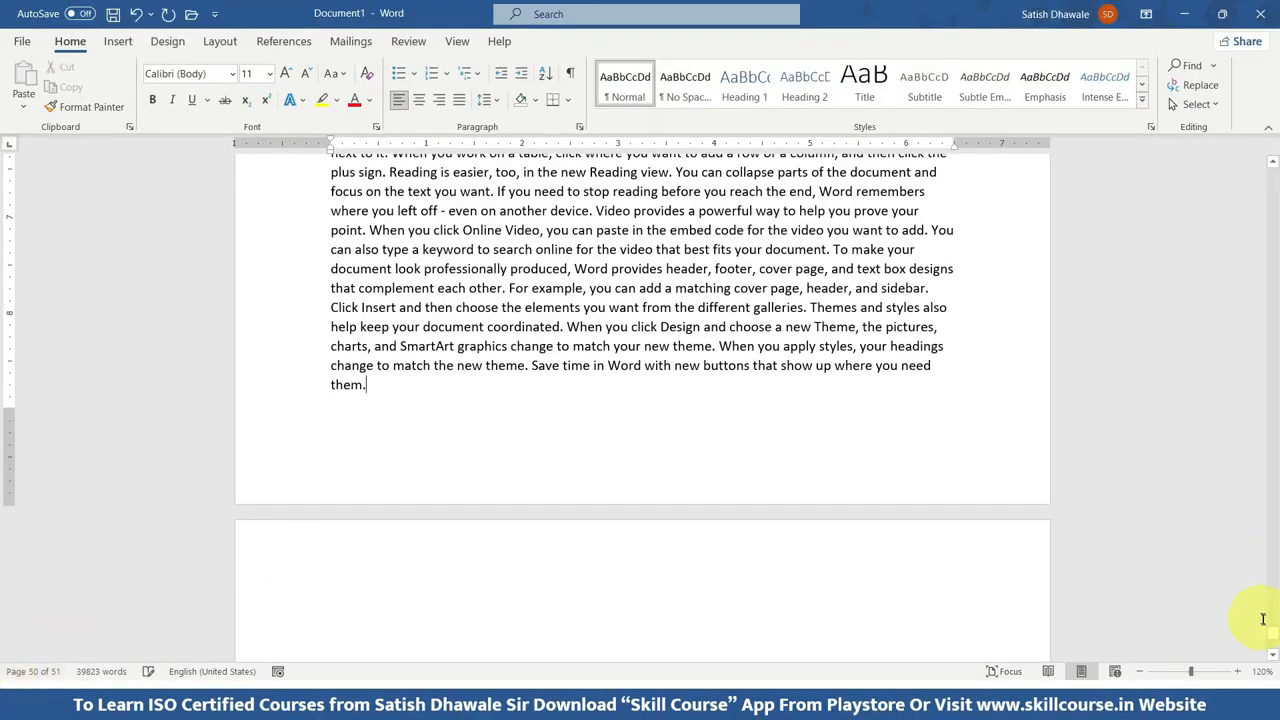
{"action": "left_click_drag", "start_coordinate": [1274, 634], "coordinate": [1275, 562]}
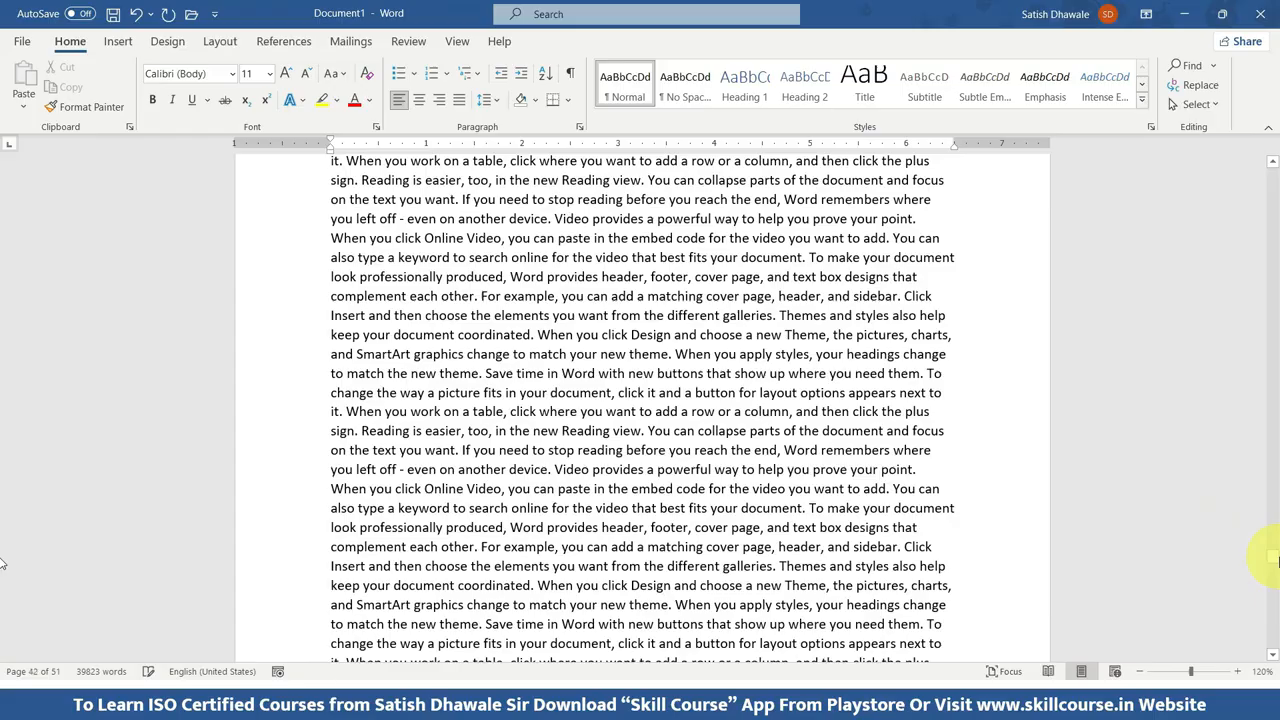
{"action": "left_click_drag", "start_coordinate": [1275, 560], "coordinate": [1275, 158]}
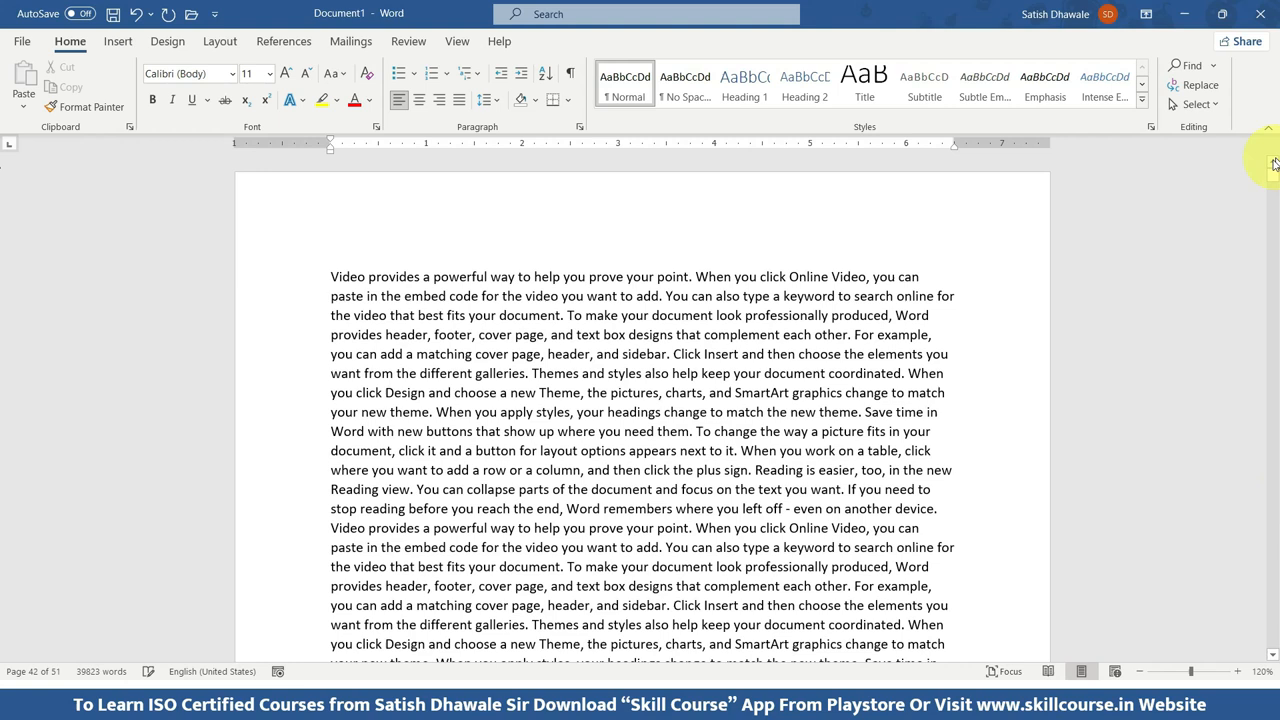
{"action": "left_click", "coordinate": [334, 275]}
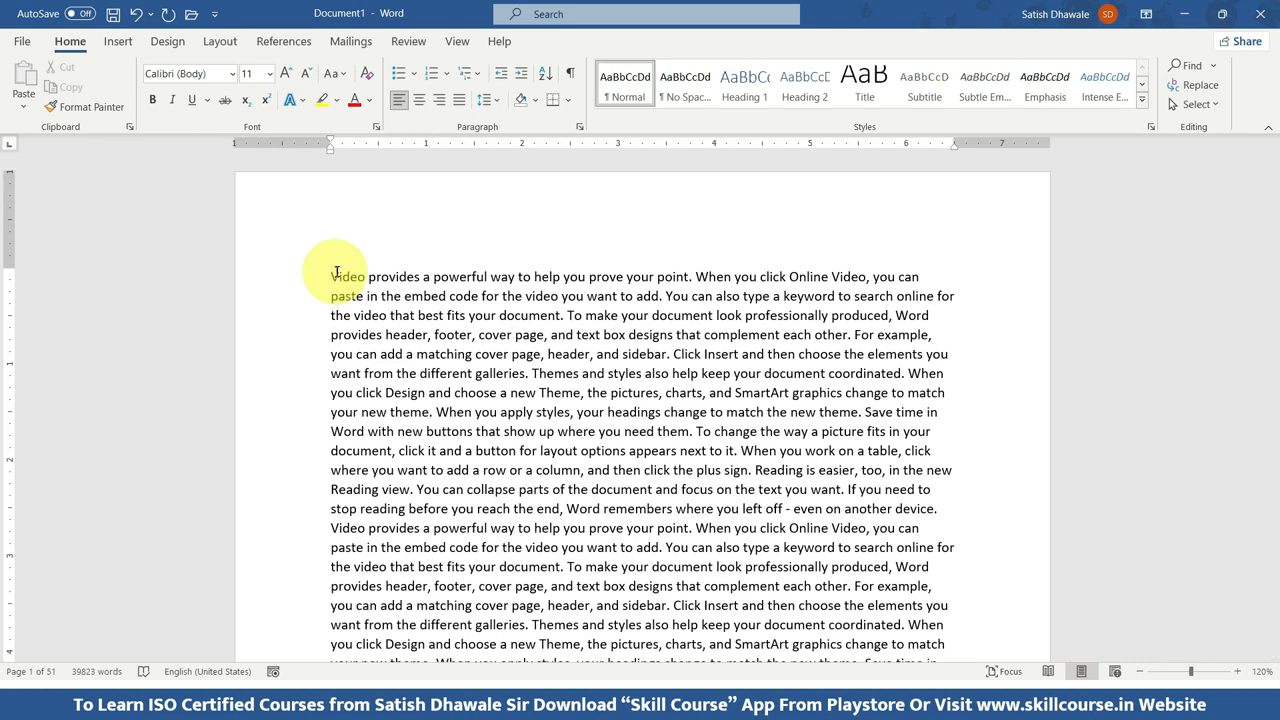
Set the document's paper size to A4.
{"action": "left_click", "coordinate": [220, 41]}
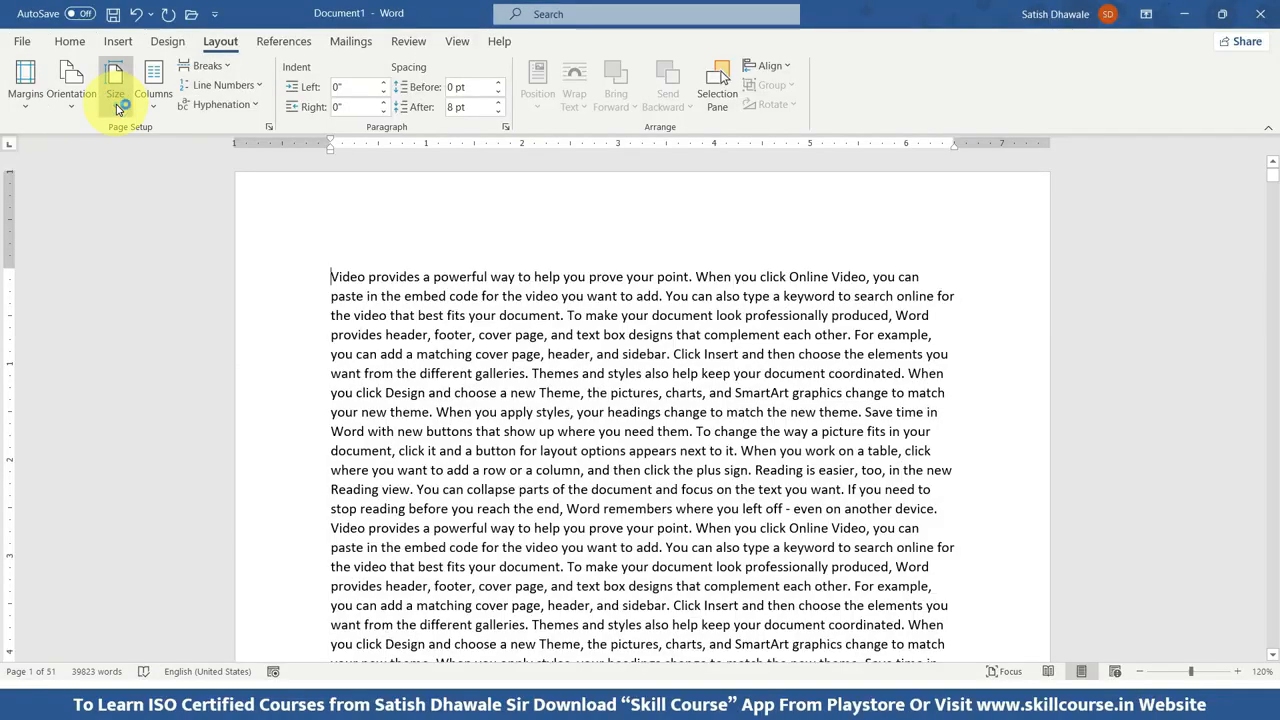
{"action": "left_click", "coordinate": [117, 104]}
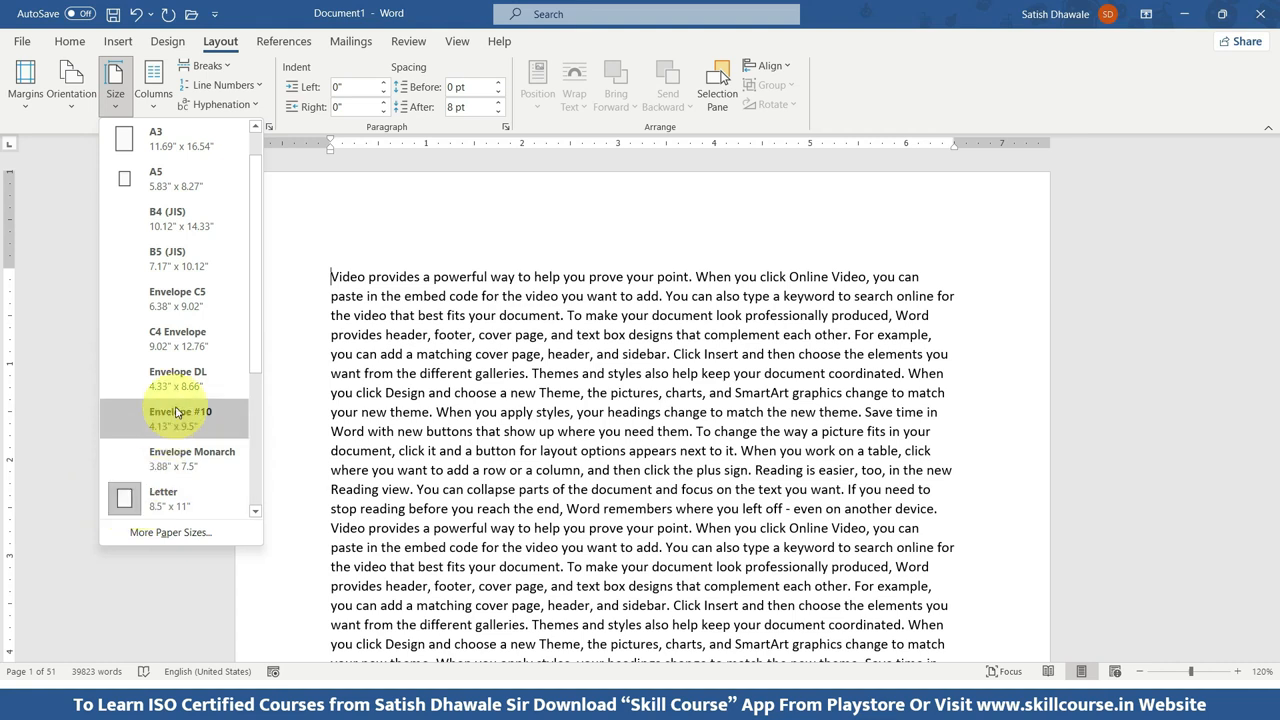
{"action": "scroll", "coordinate": [178, 180], "scroll_direction": "up", "scroll_amount": 1}
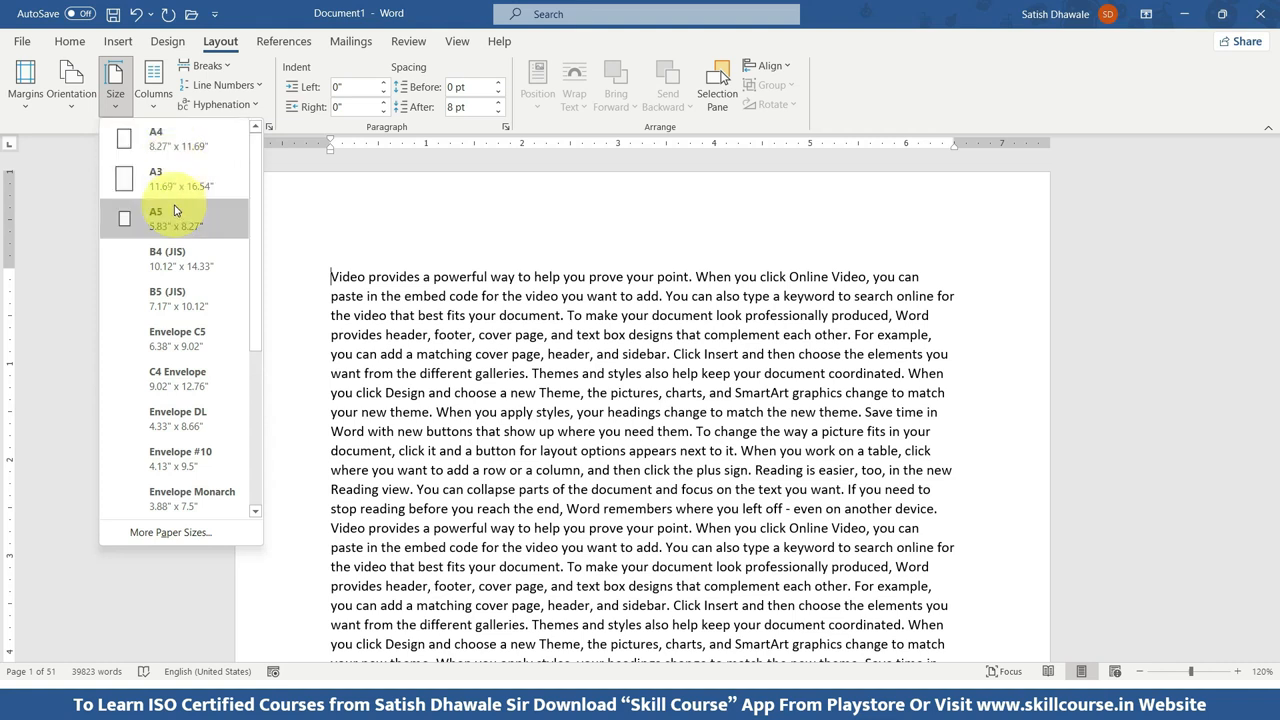
{"action": "left_click", "coordinate": [161, 148]}
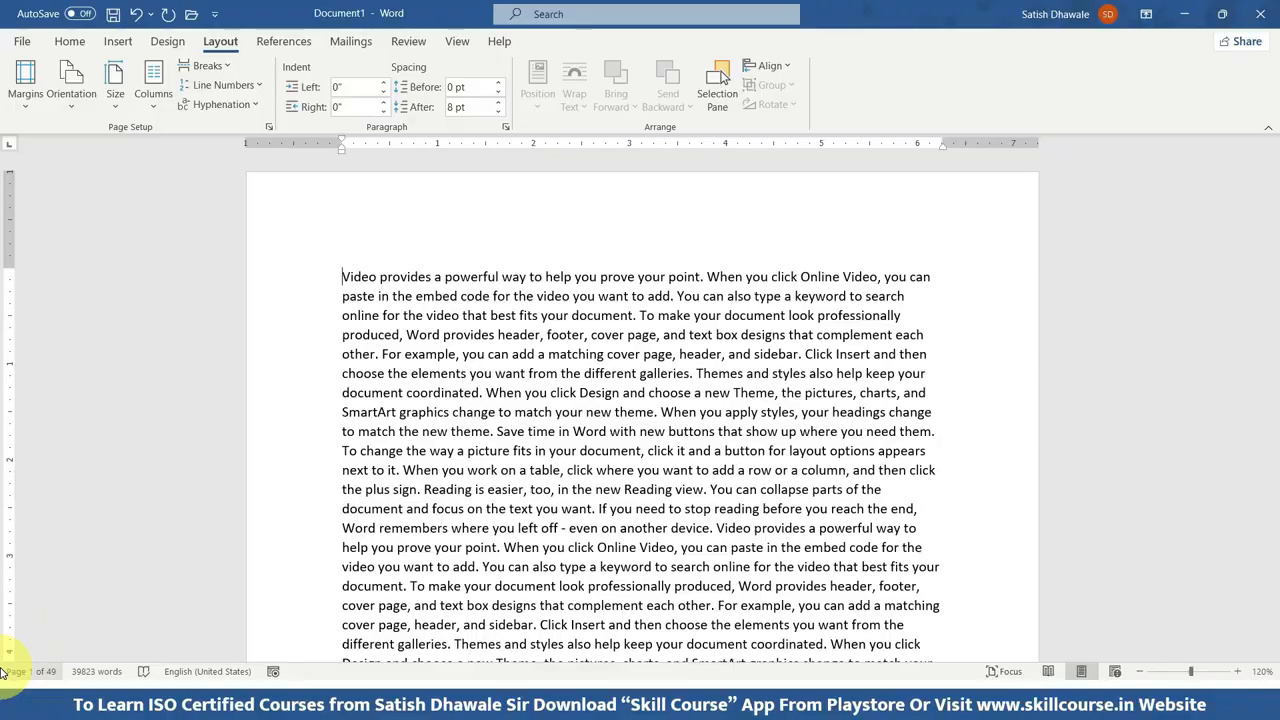
Compare the dimensions of the A4 and Letter sizes in the list of paper sizes, leaving the size as it is.
{"action": "left_click", "coordinate": [115, 95]}
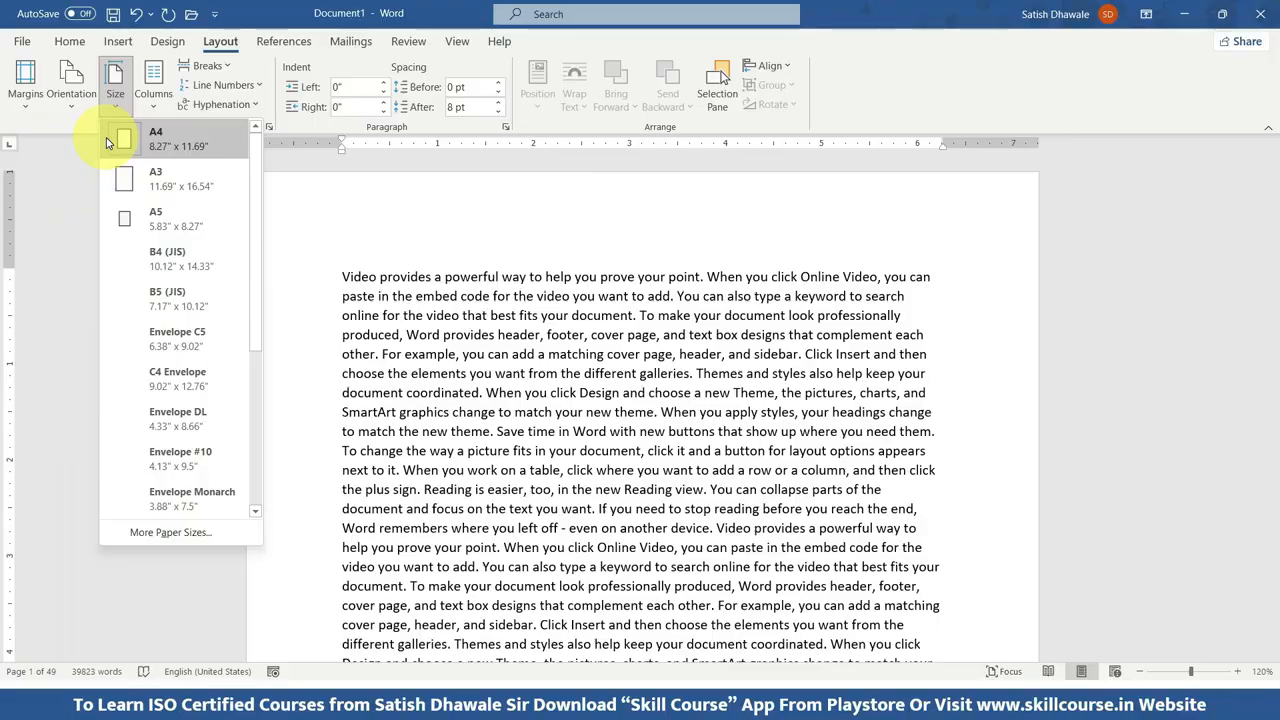
{"action": "scroll", "coordinate": [124, 390], "scroll_direction": "down", "scroll_amount": 2}
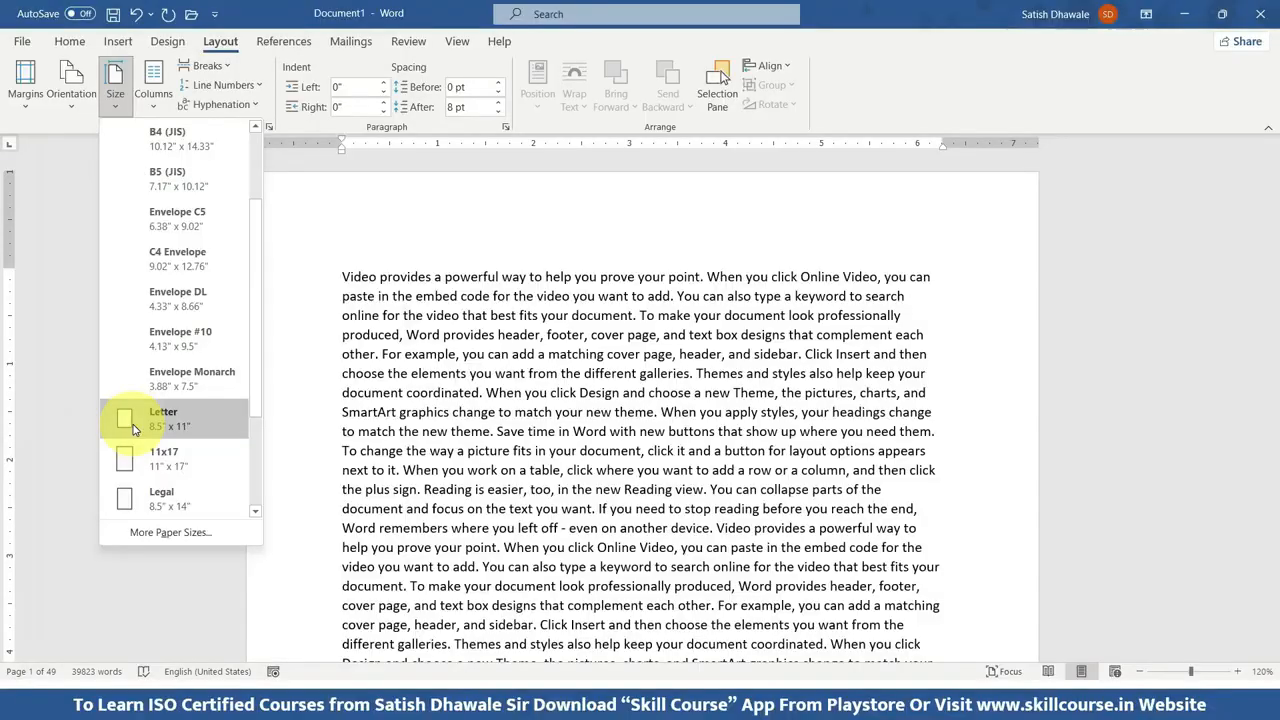
{"action": "key", "text": "Escape"}
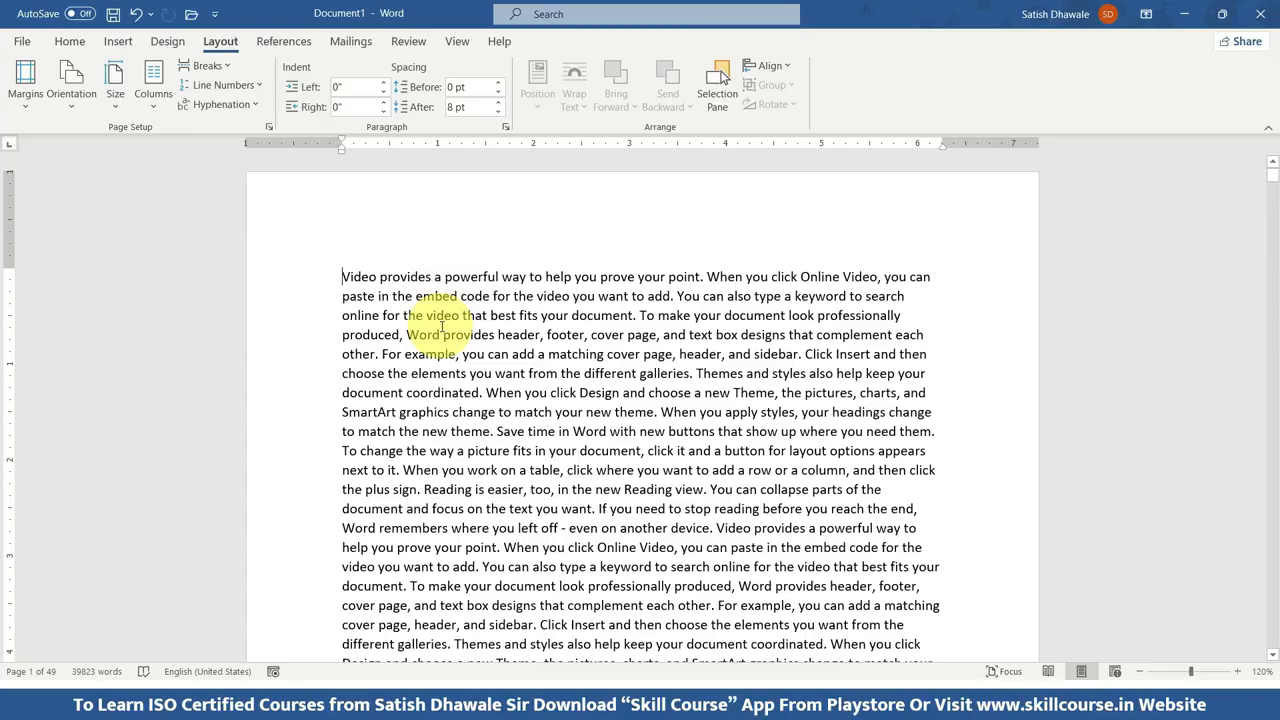
Set the page orientation of the document to landscape.
{"action": "scroll", "coordinate": [441, 326], "scroll_direction": "down", "scroll_amount": 4, "text": "ctrl"}
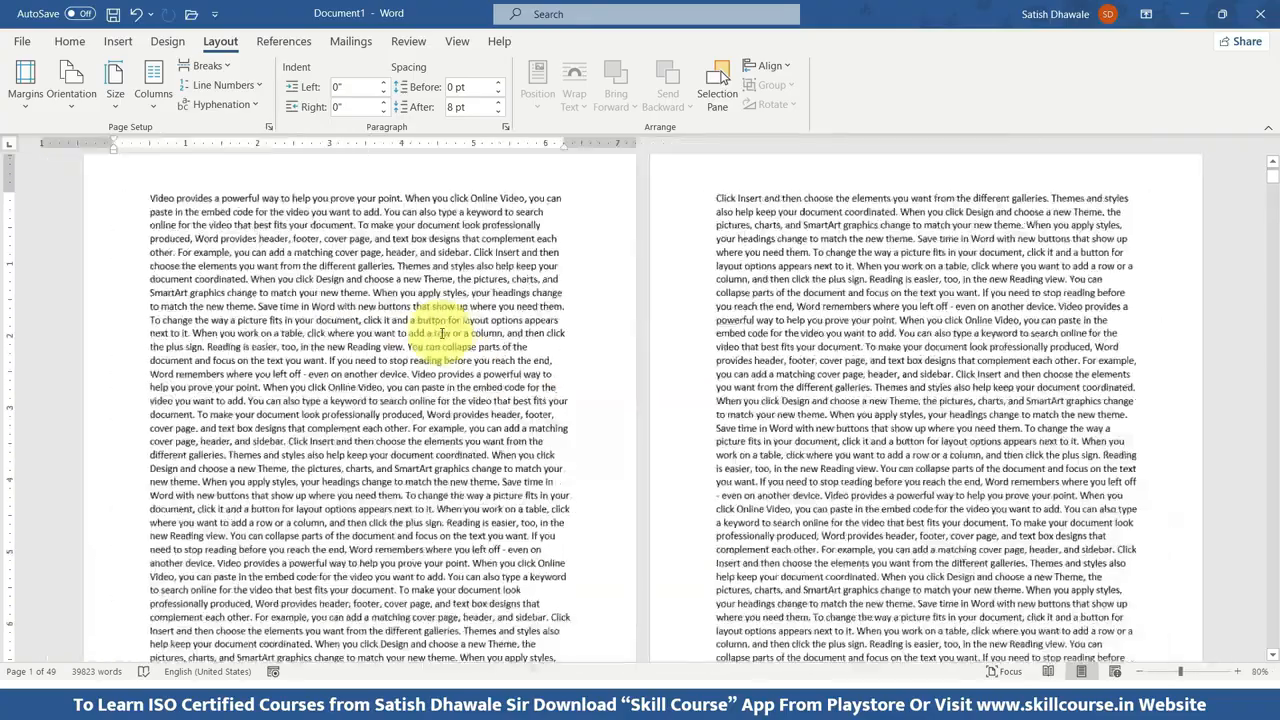
{"action": "scroll", "coordinate": [441, 333], "scroll_direction": "down", "scroll_amount": 4, "text": "ctrl"}
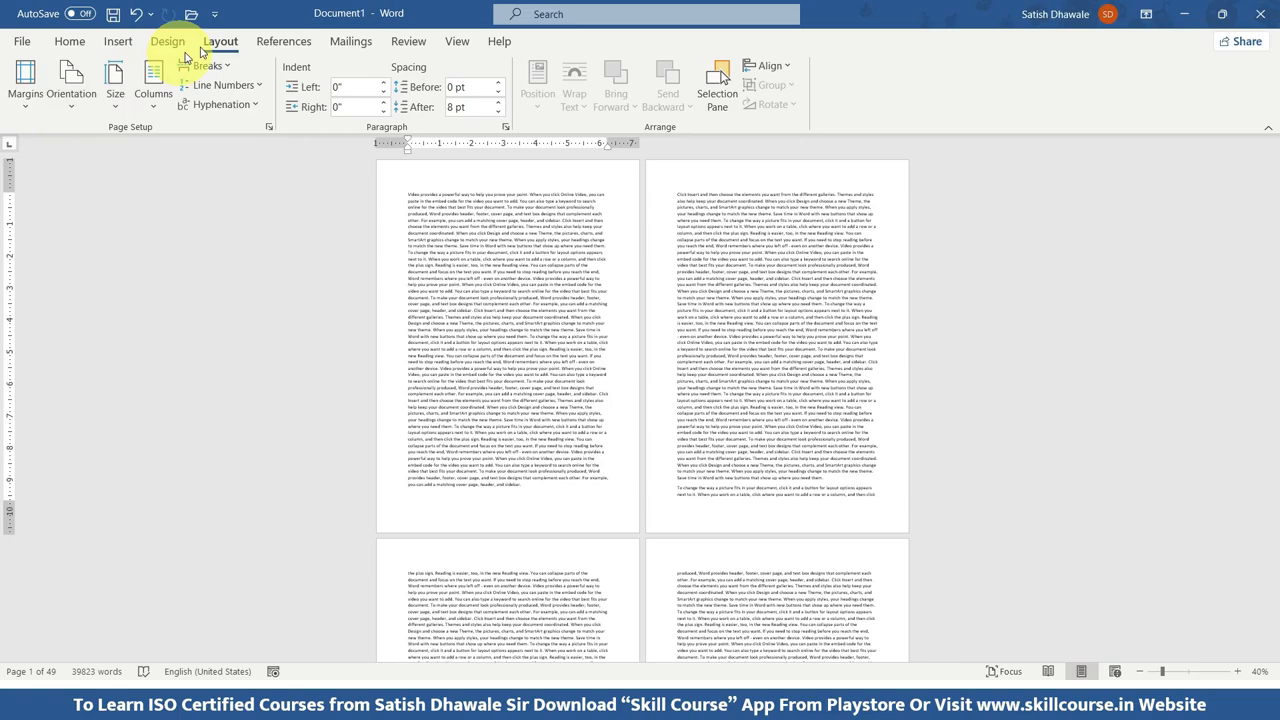
{"action": "left_click", "coordinate": [63, 106]}
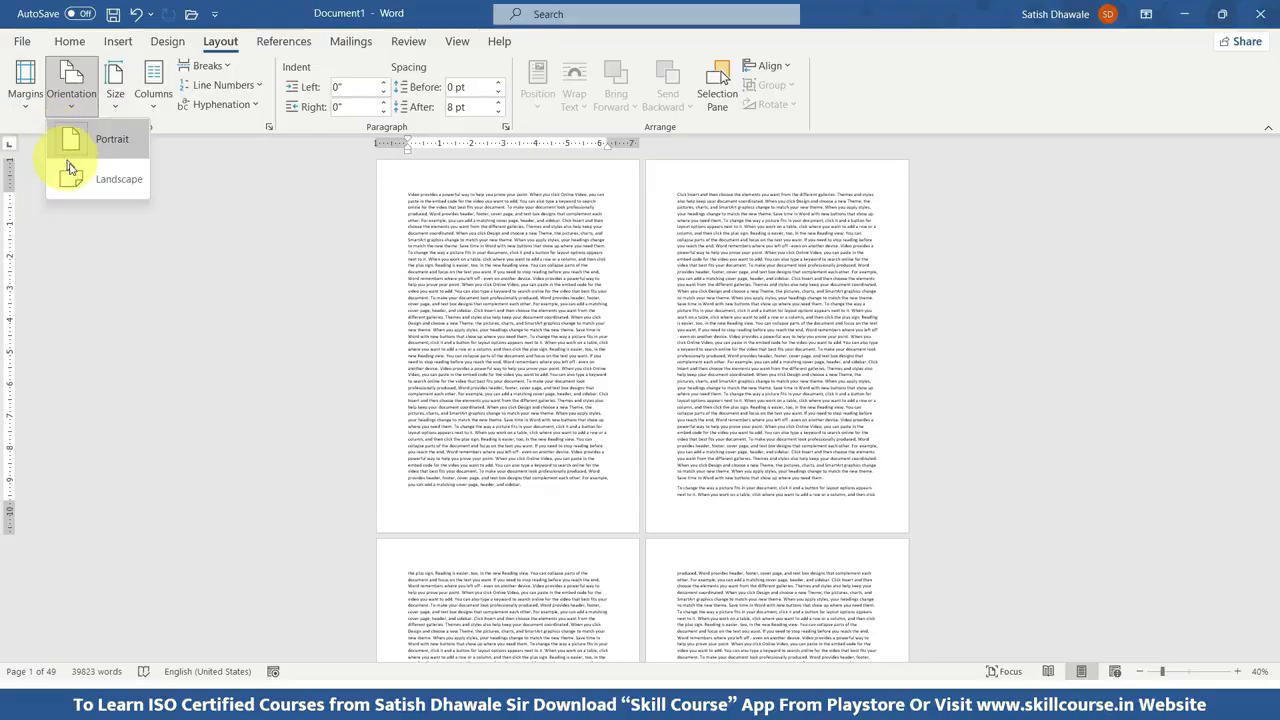
{"action": "left_click", "coordinate": [70, 172]}
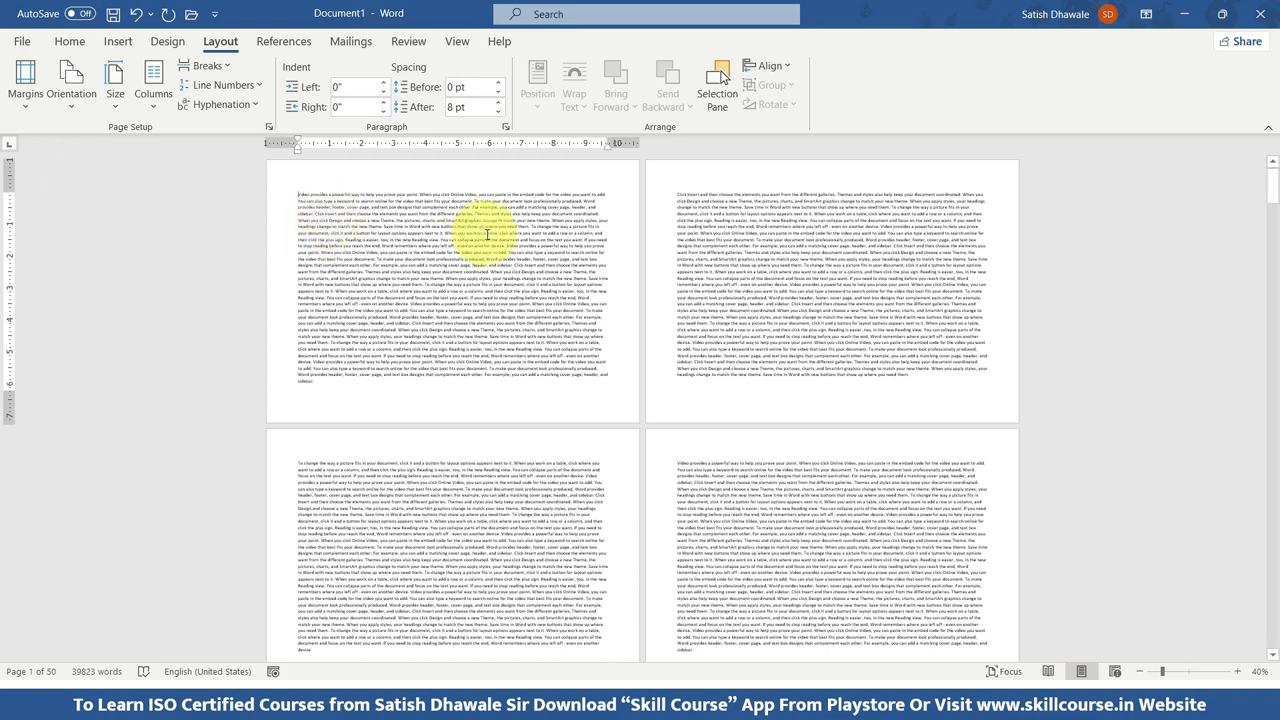
Switch the page orientation repeatedly between portrait and landscape to compare the two, finishing with portrait.
{"action": "left_click", "coordinate": [68, 92]}
{"action": "left_click", "coordinate": [88, 136]}
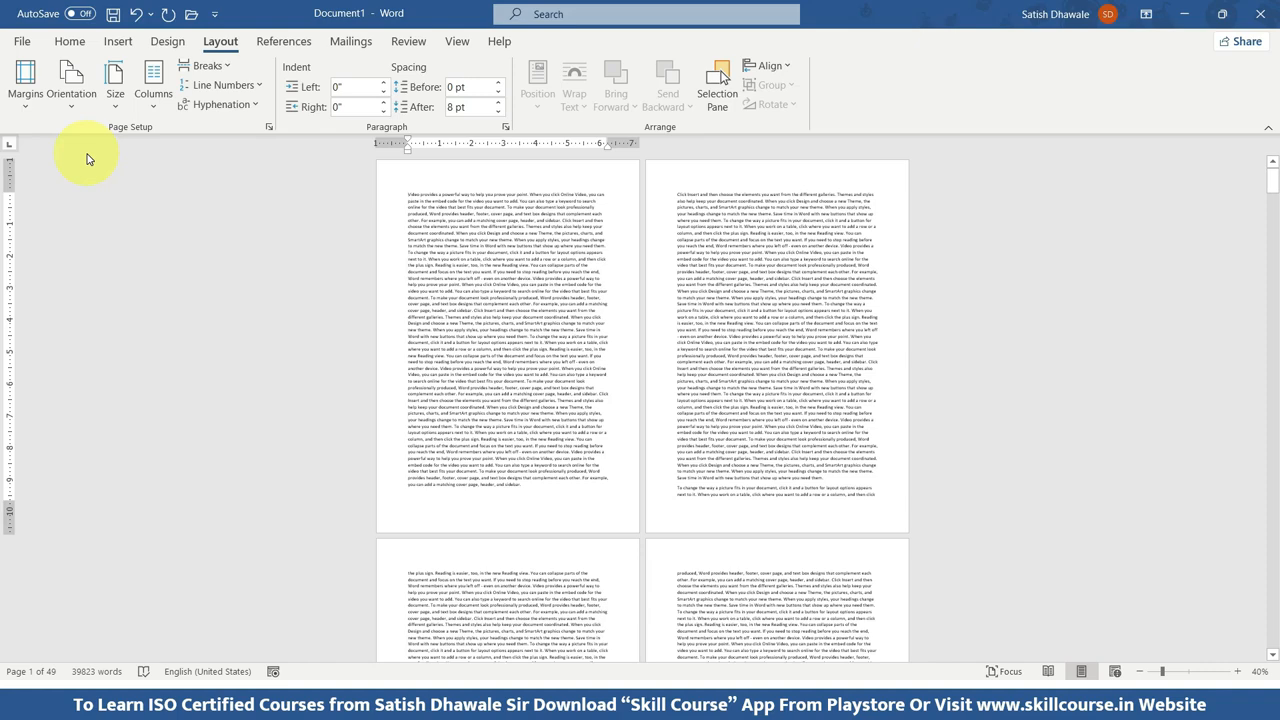
{"action": "left_click", "coordinate": [70, 92]}
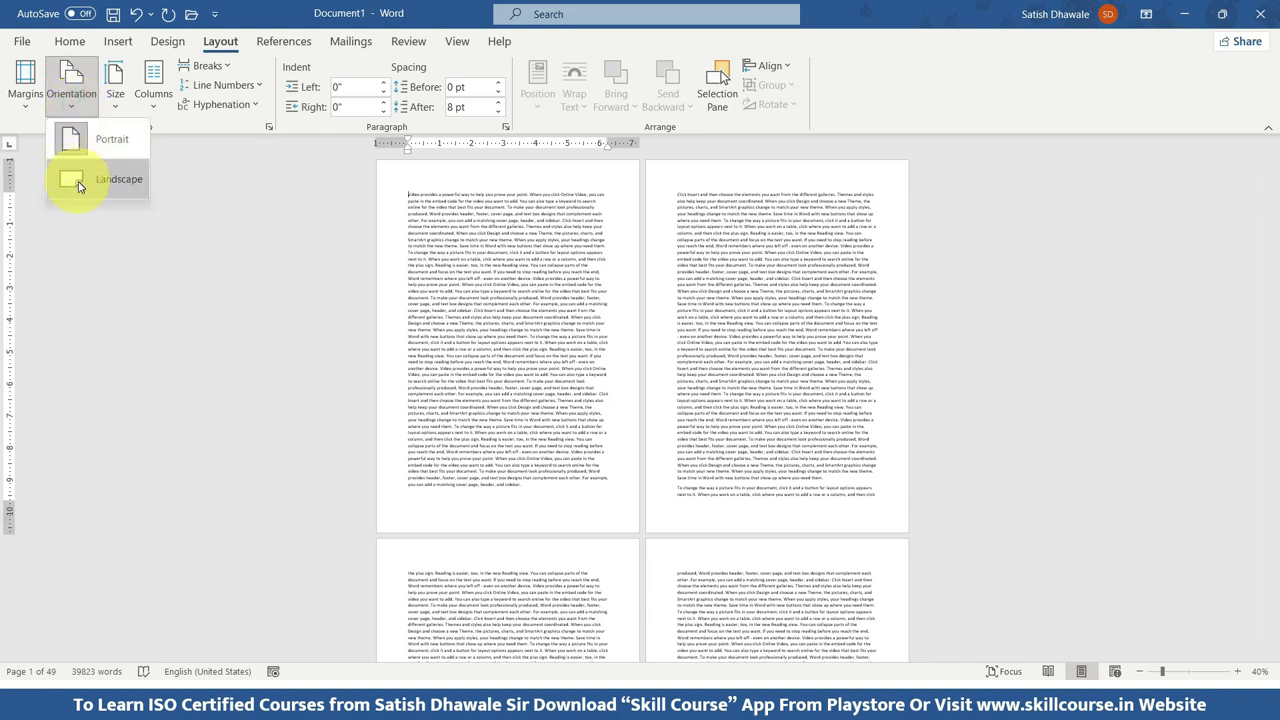
{"action": "left_click", "coordinate": [76, 185]}
{"action": "left_click", "coordinate": [70, 102]}
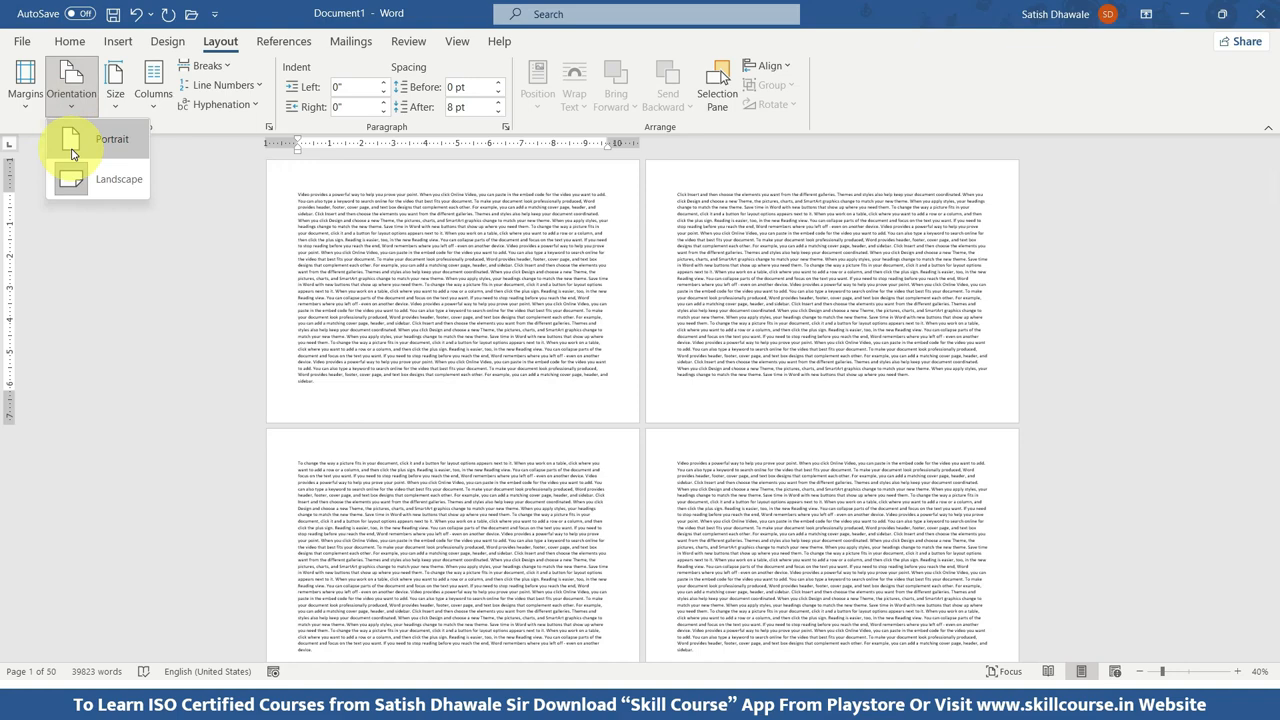
{"action": "left_click", "coordinate": [71, 150]}
{"action": "left_click", "coordinate": [72, 100]}
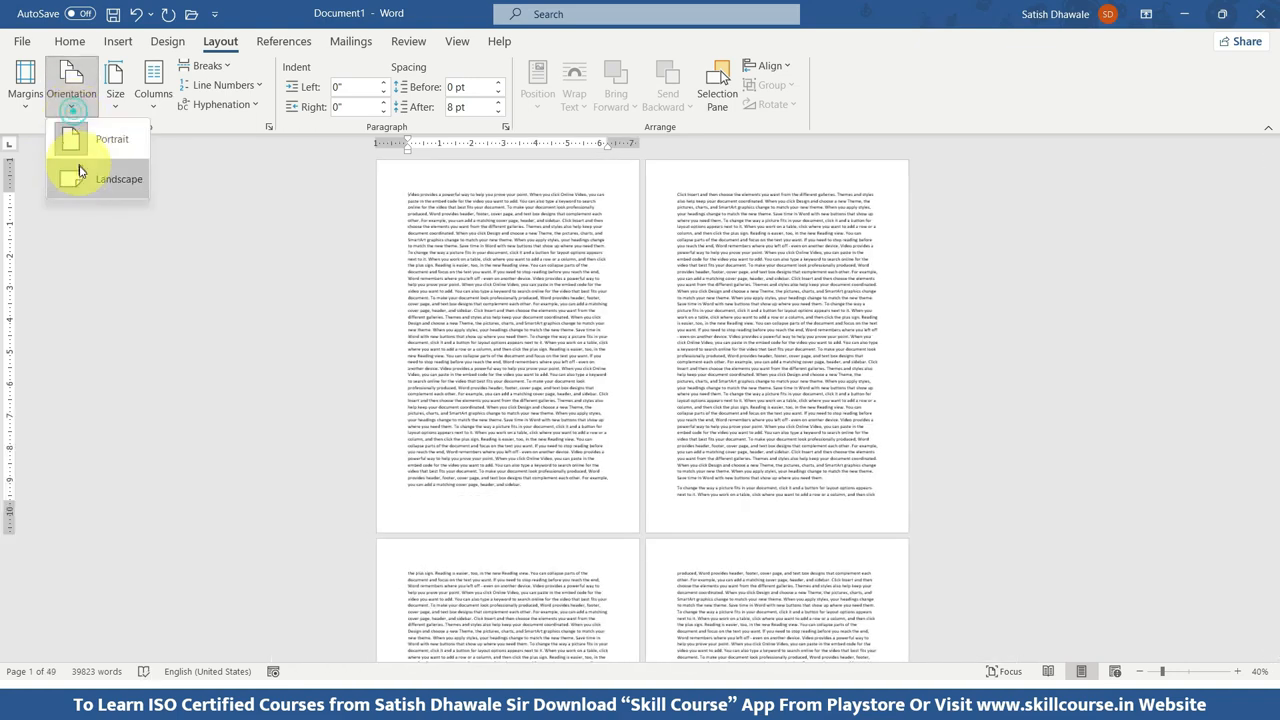
{"action": "left_click", "coordinate": [80, 178]}
{"action": "left_click", "coordinate": [70, 100]}
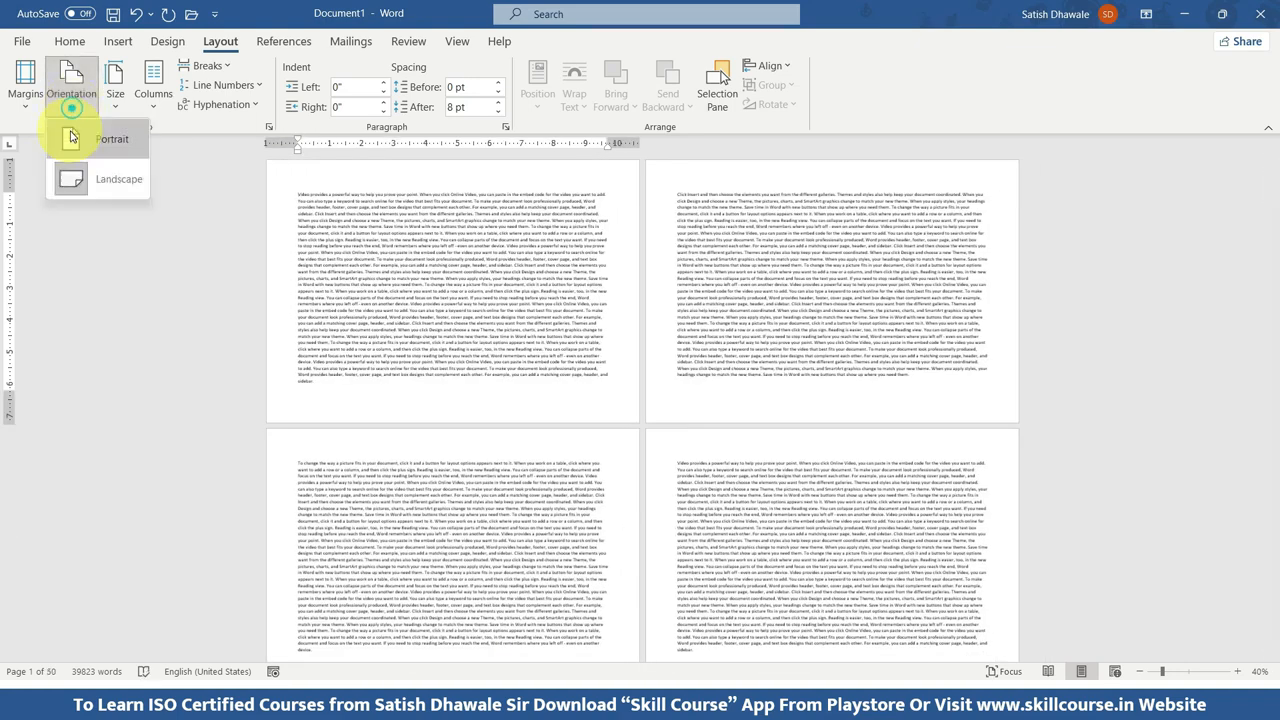
{"action": "left_click", "coordinate": [67, 140]}
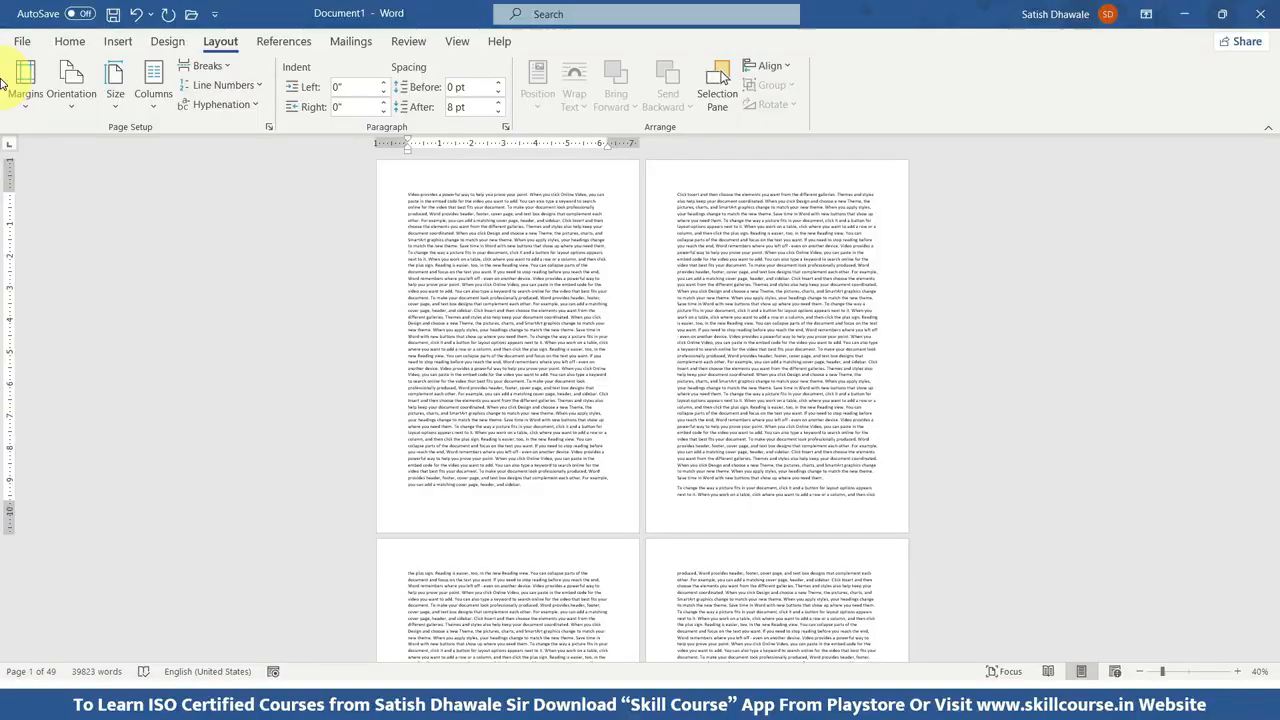
Look over the blank space around the text on the pages and apply the Narrow margins, 0.5" on all sides.
{"action": "scroll", "coordinate": [590, 165], "scroll_direction": "up", "scroll_amount": 4}
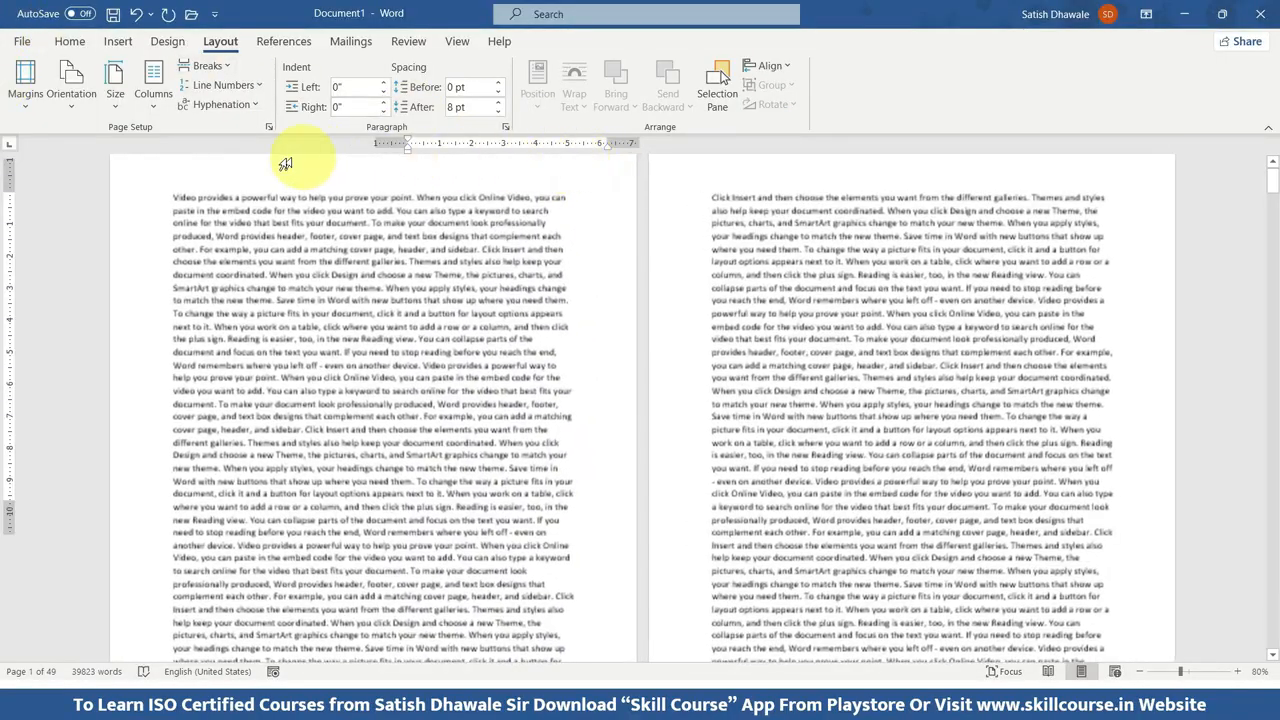
{"action": "scroll", "coordinate": [199, 169], "scroll_direction": "up", "scroll_amount": 1}
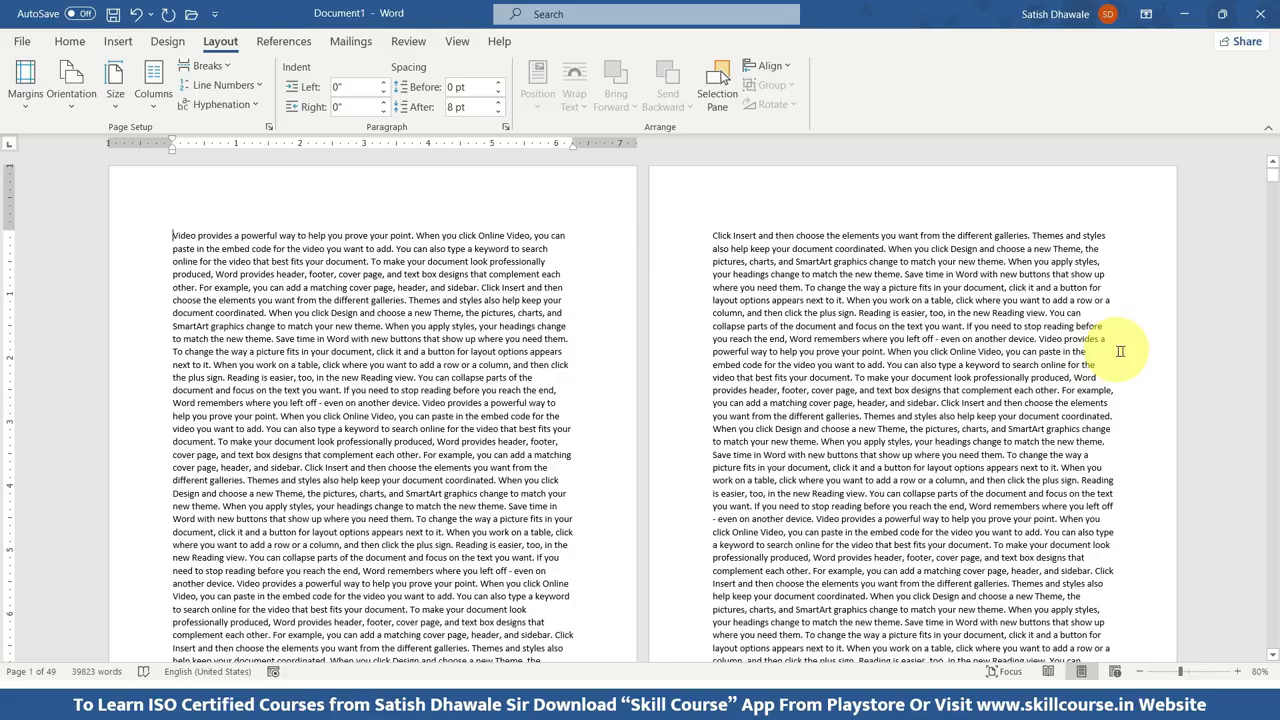
{"action": "scroll", "coordinate": [943, 240], "scroll_direction": "down", "scroll_amount": 10}
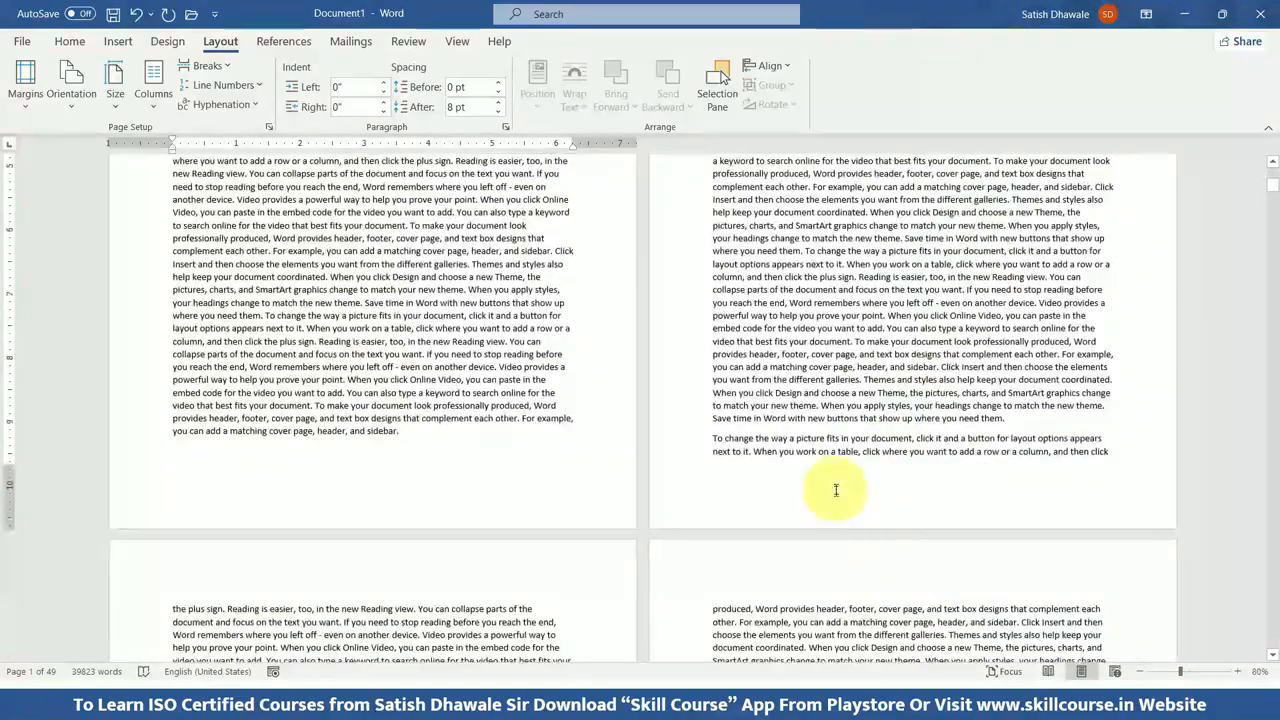
{"action": "scroll", "coordinate": [836, 530], "scroll_direction": "down", "scroll_amount": 5}
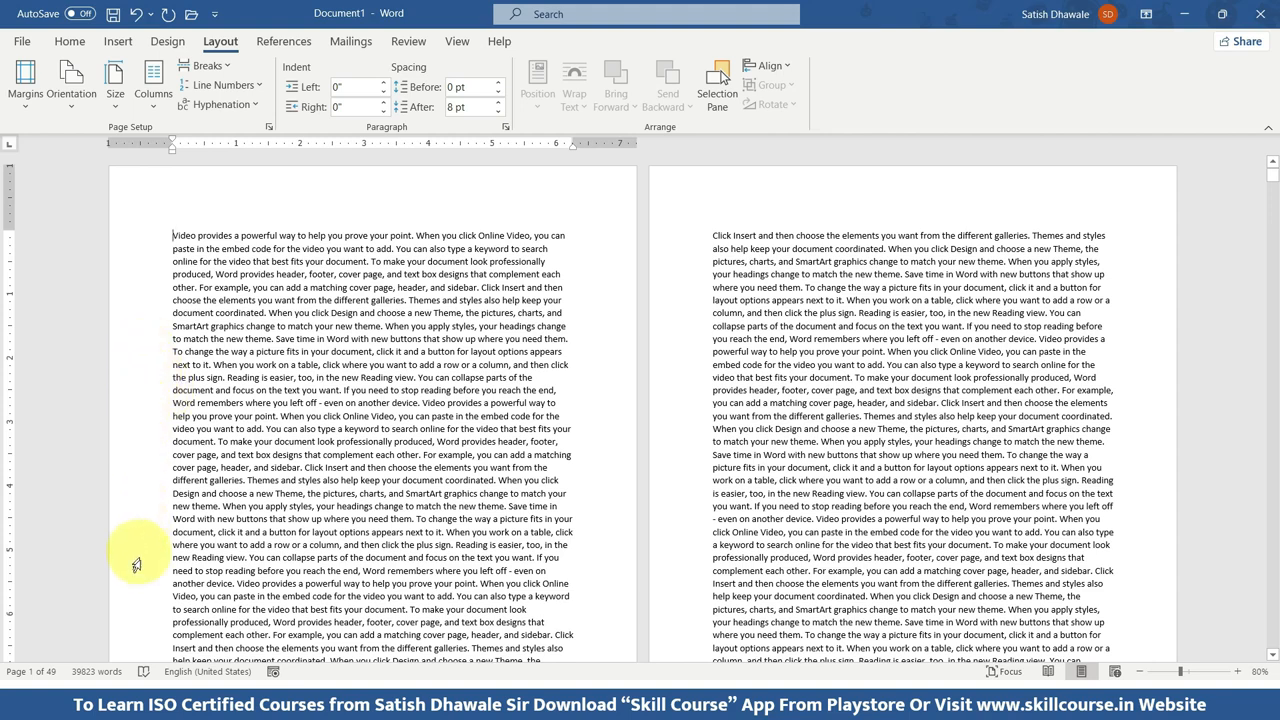
{"action": "left_click", "coordinate": [22, 90]}
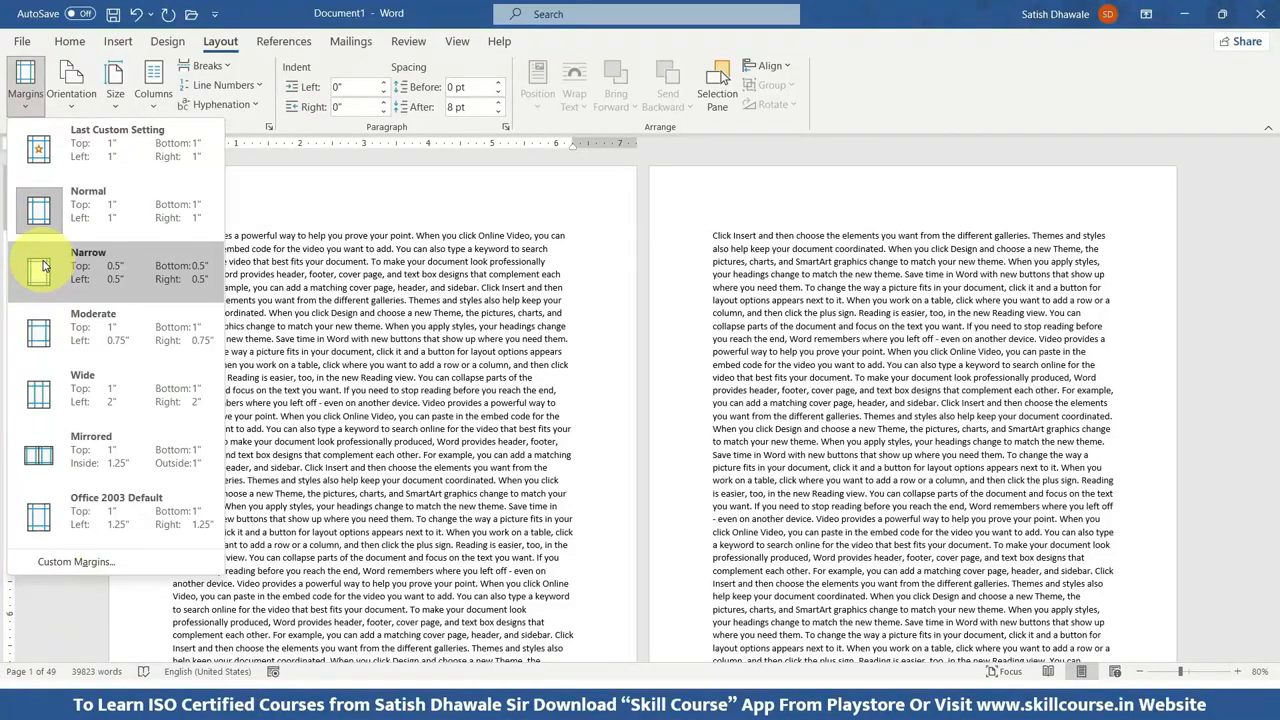
{"action": "left_click", "coordinate": [43, 268]}
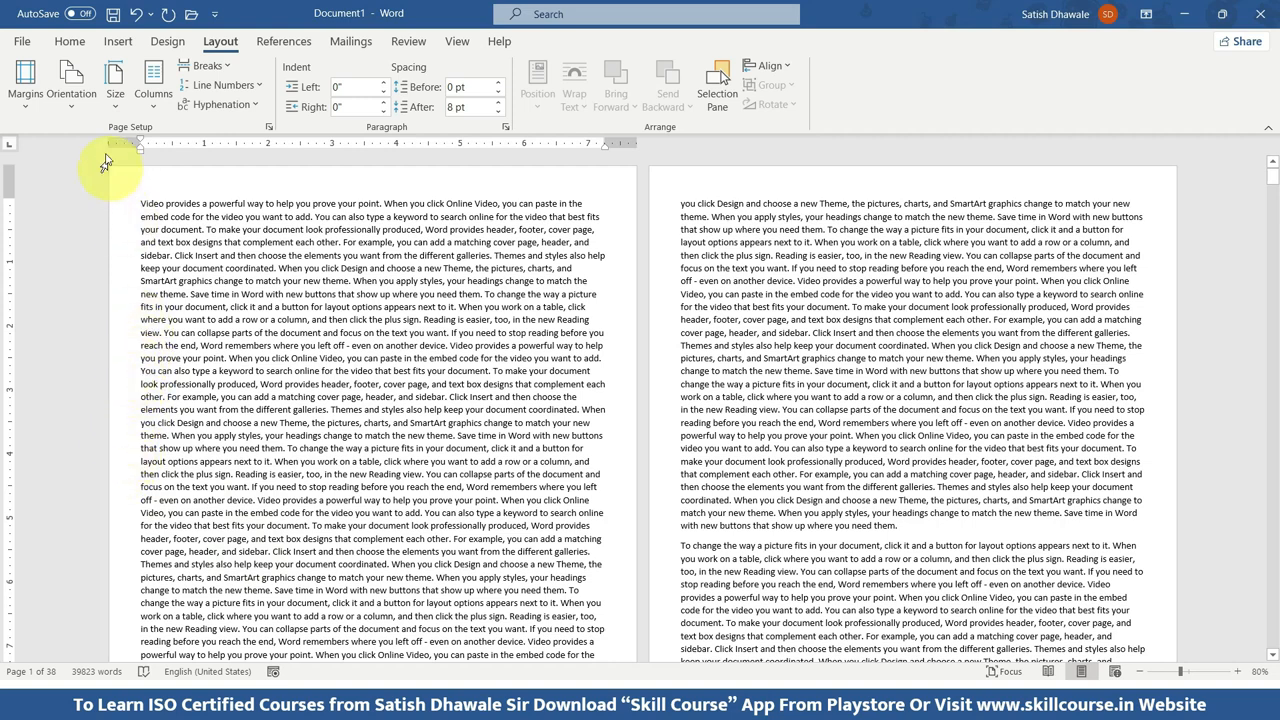
Return the document to the Normal margins of 1" on all sides and compare them with the Narrow preset.
{"action": "left_click", "coordinate": [44, 108]}
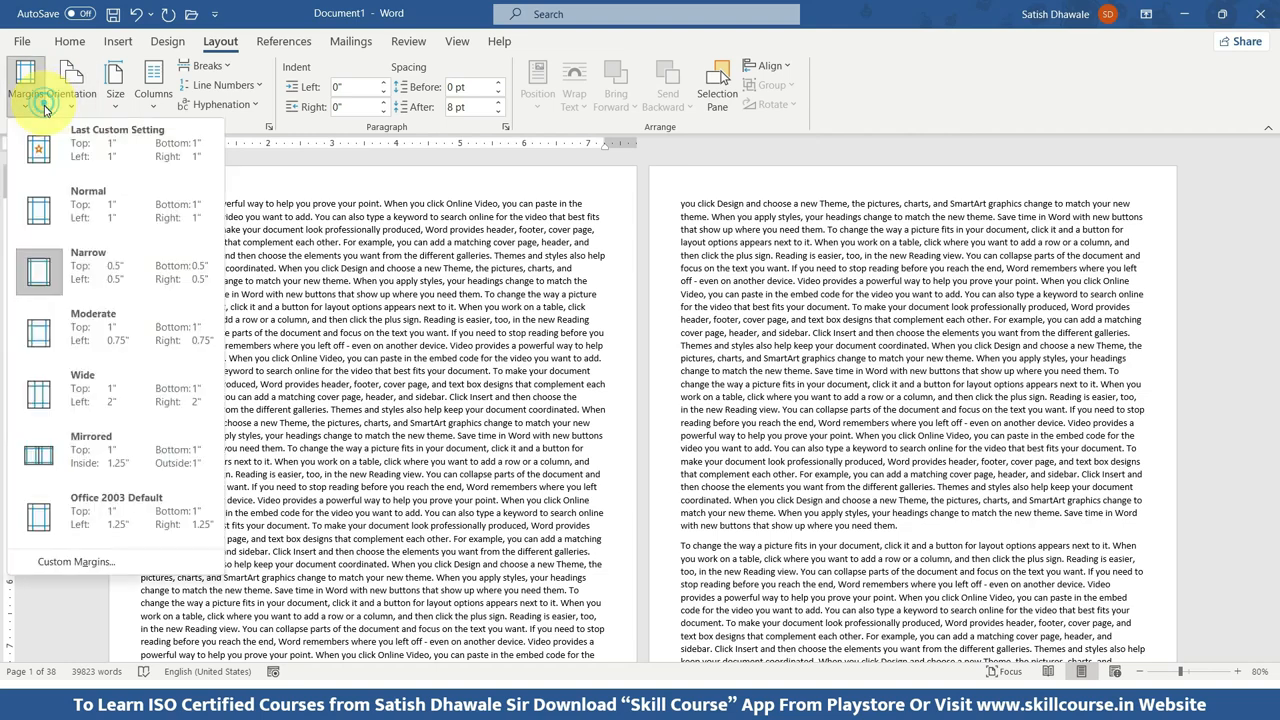
{"action": "left_click", "coordinate": [44, 230]}
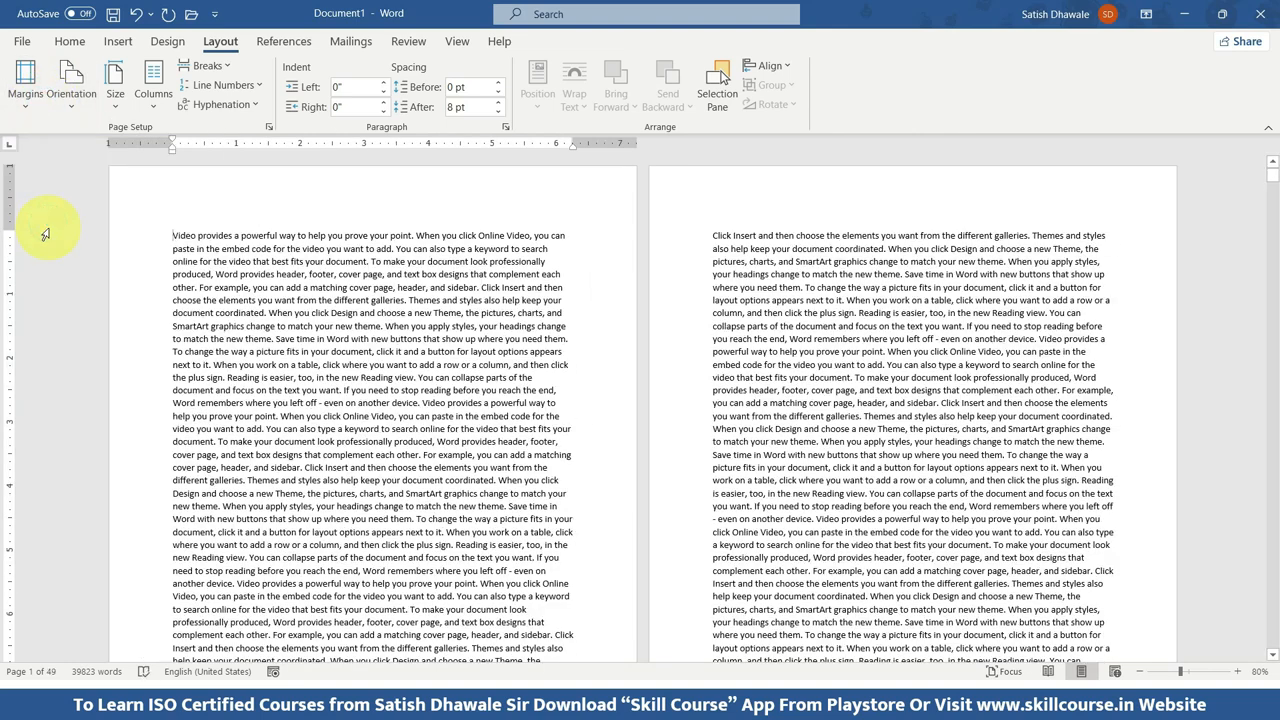
{"action": "left_click", "coordinate": [28, 112]}
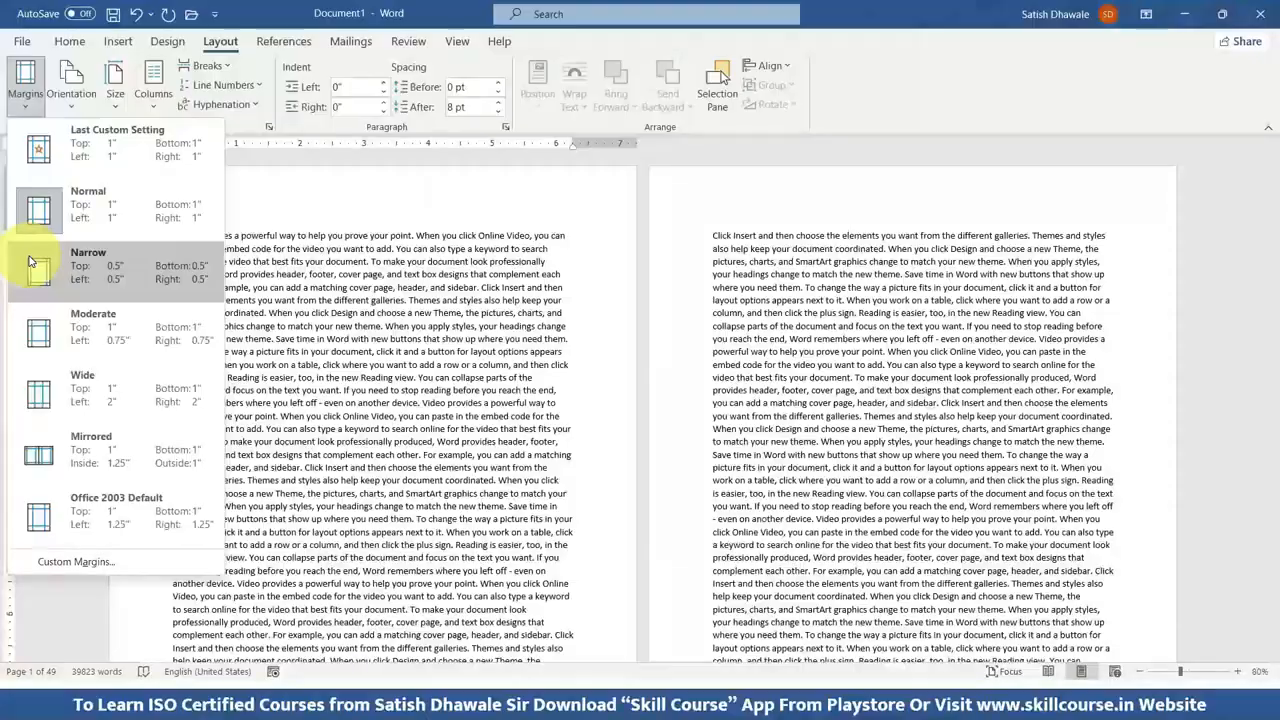
{"action": "left_click", "coordinate": [30, 262]}
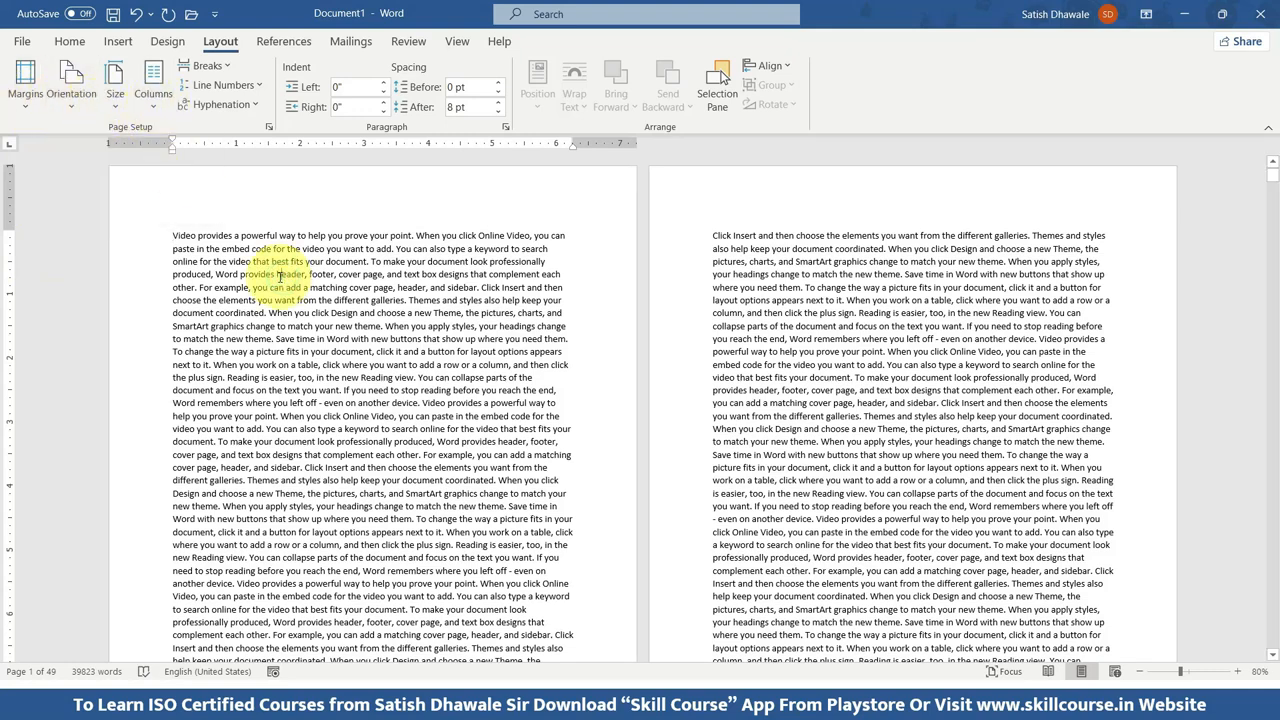
Select all the text in the document and lay it out in three columns.
{"action": "key", "text": "ctrl+a"}
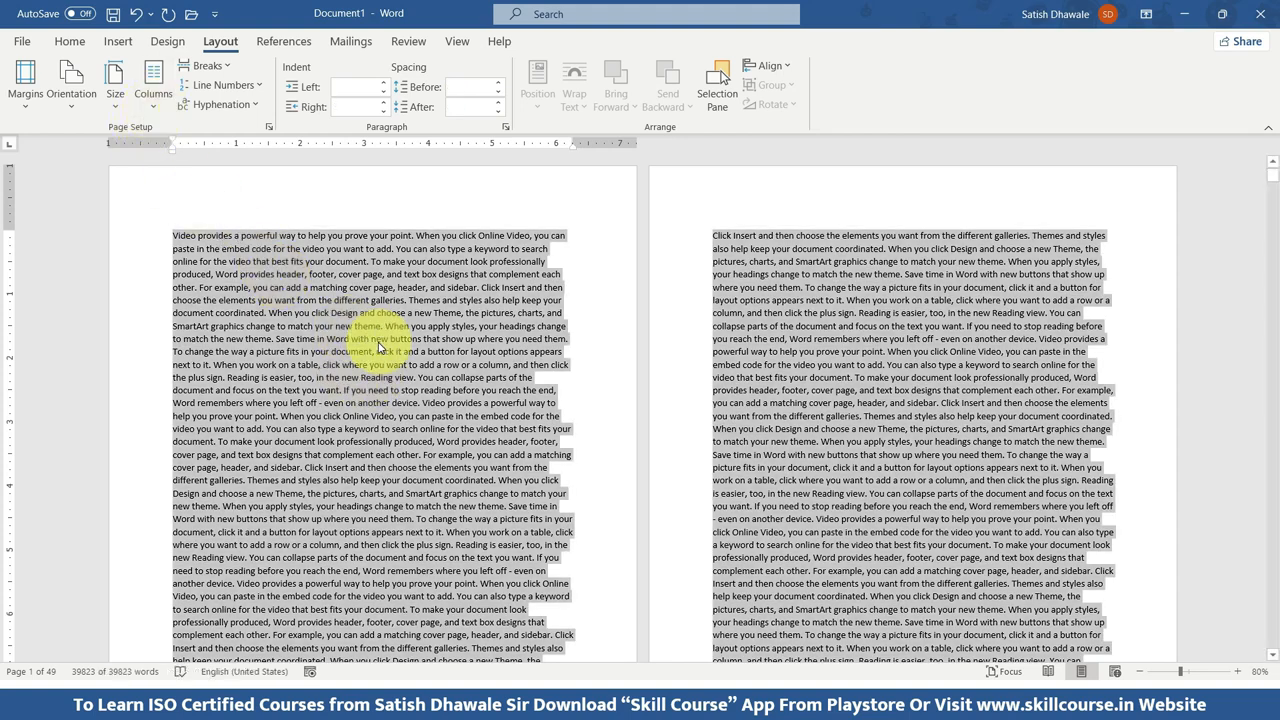
{"action": "left_click", "coordinate": [155, 108]}
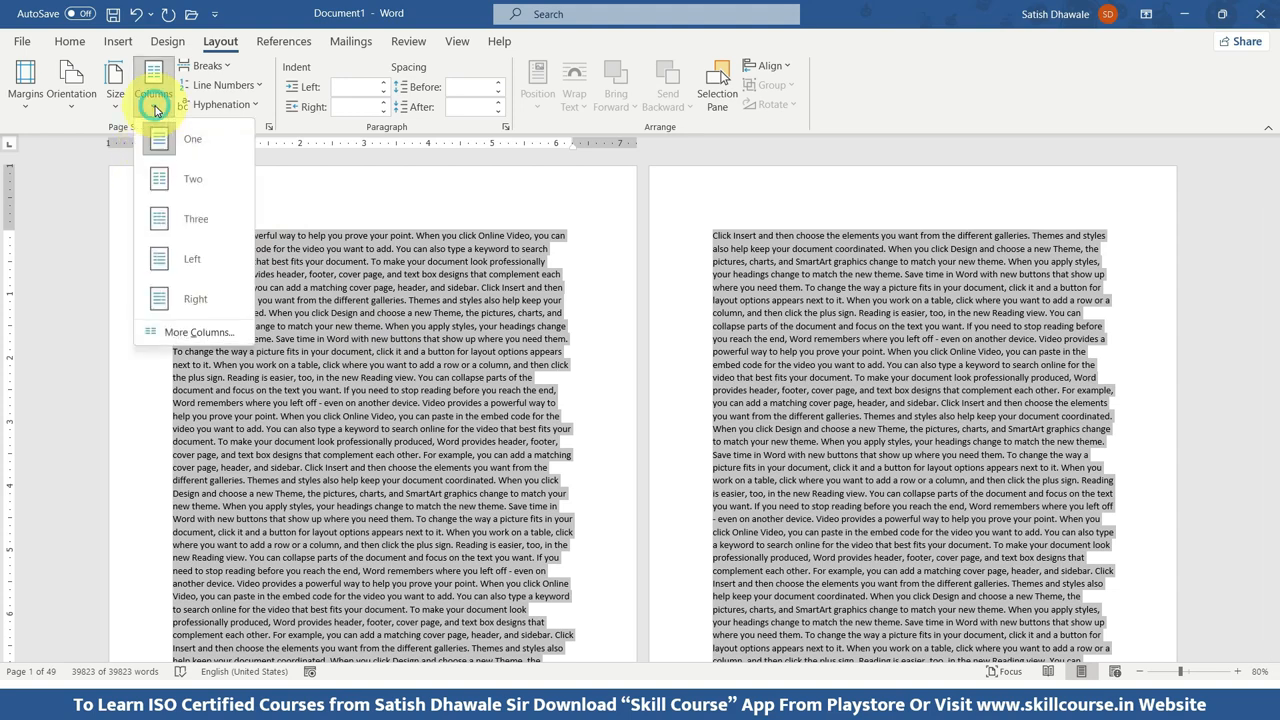
{"action": "left_click", "coordinate": [165, 233]}
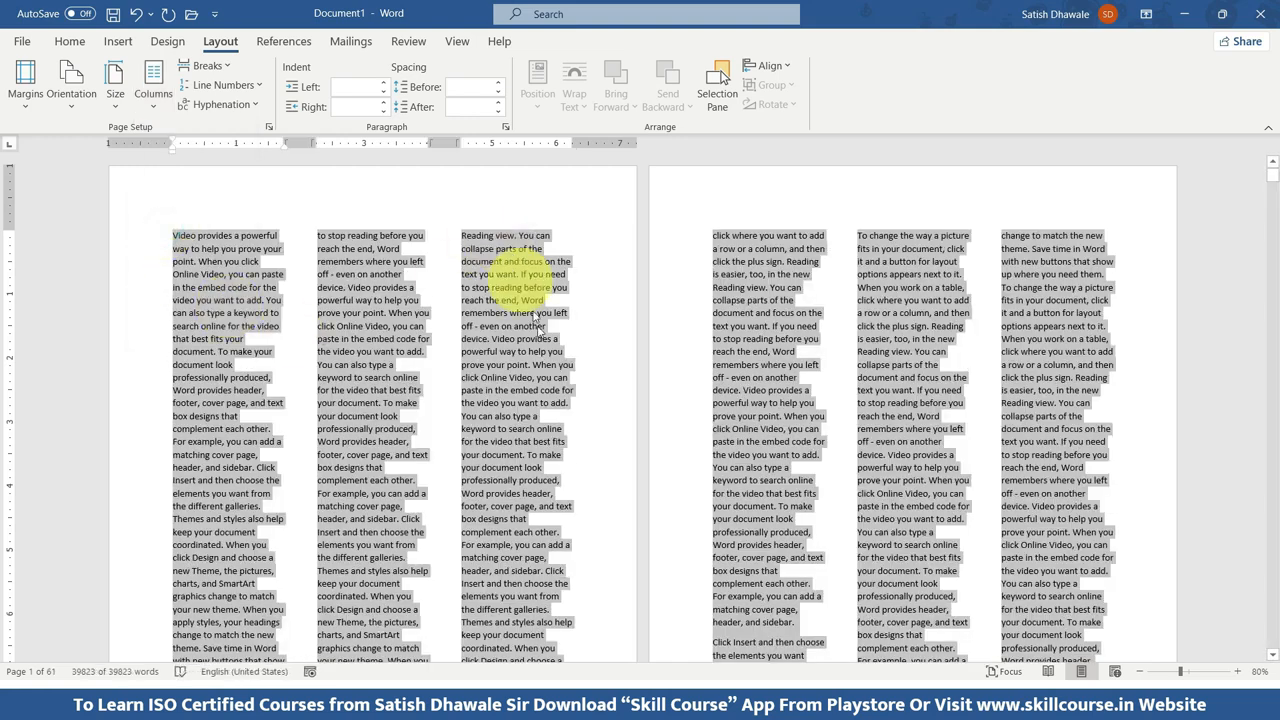
Change the selected text to a two-column layout and enlarge the page view to 90% to examine the columns.
{"action": "left_click", "coordinate": [153, 85]}
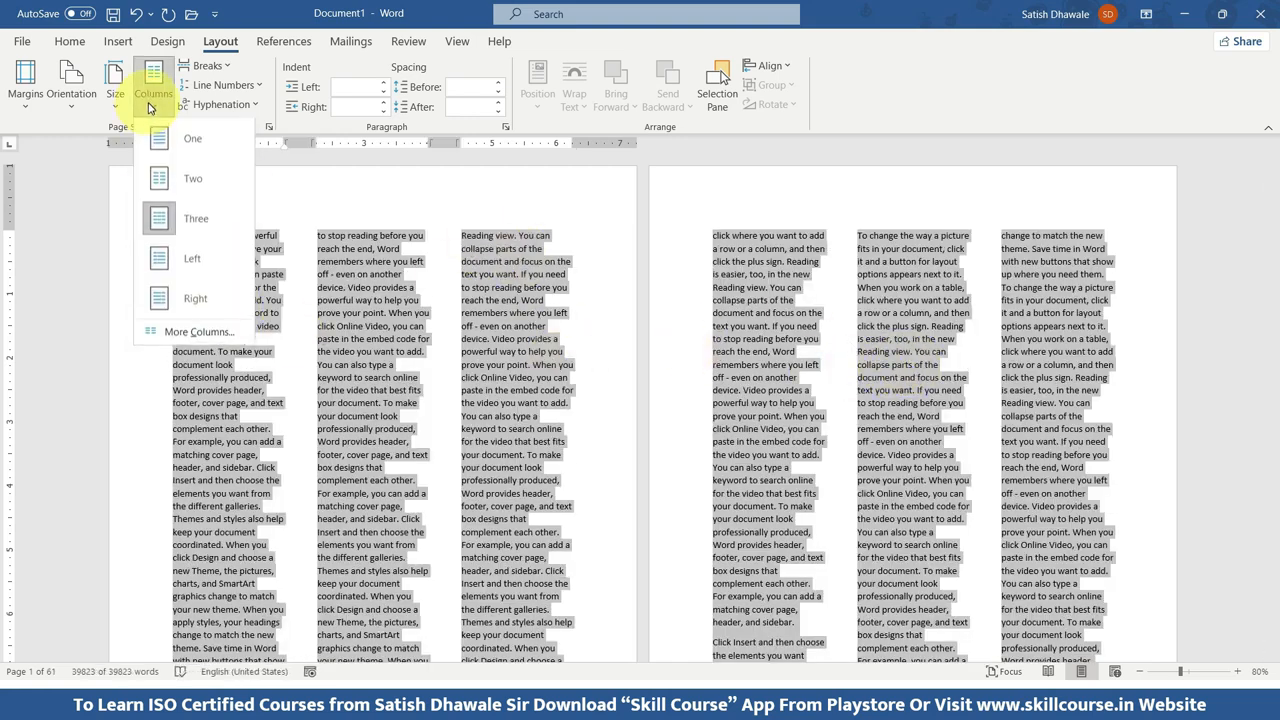
{"action": "left_click", "coordinate": [168, 180]}
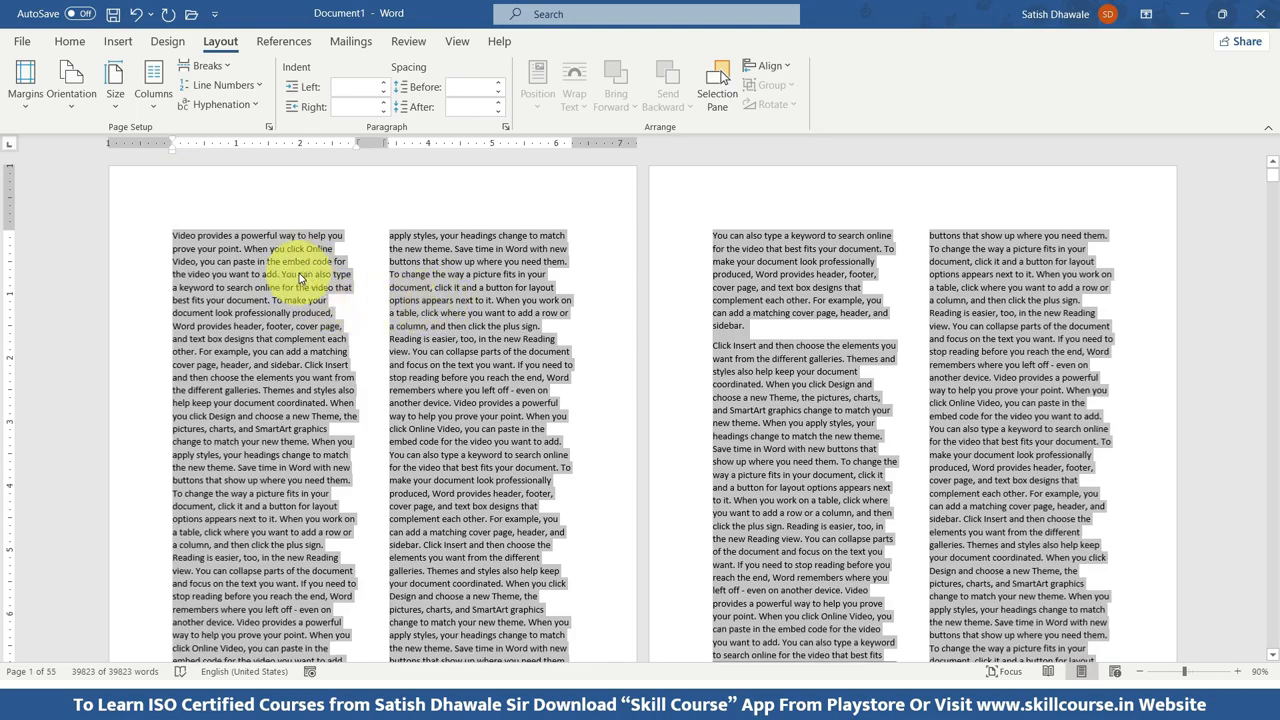
{"action": "scroll", "coordinate": [299, 273], "scroll_direction": "up", "scroll_amount": 1}
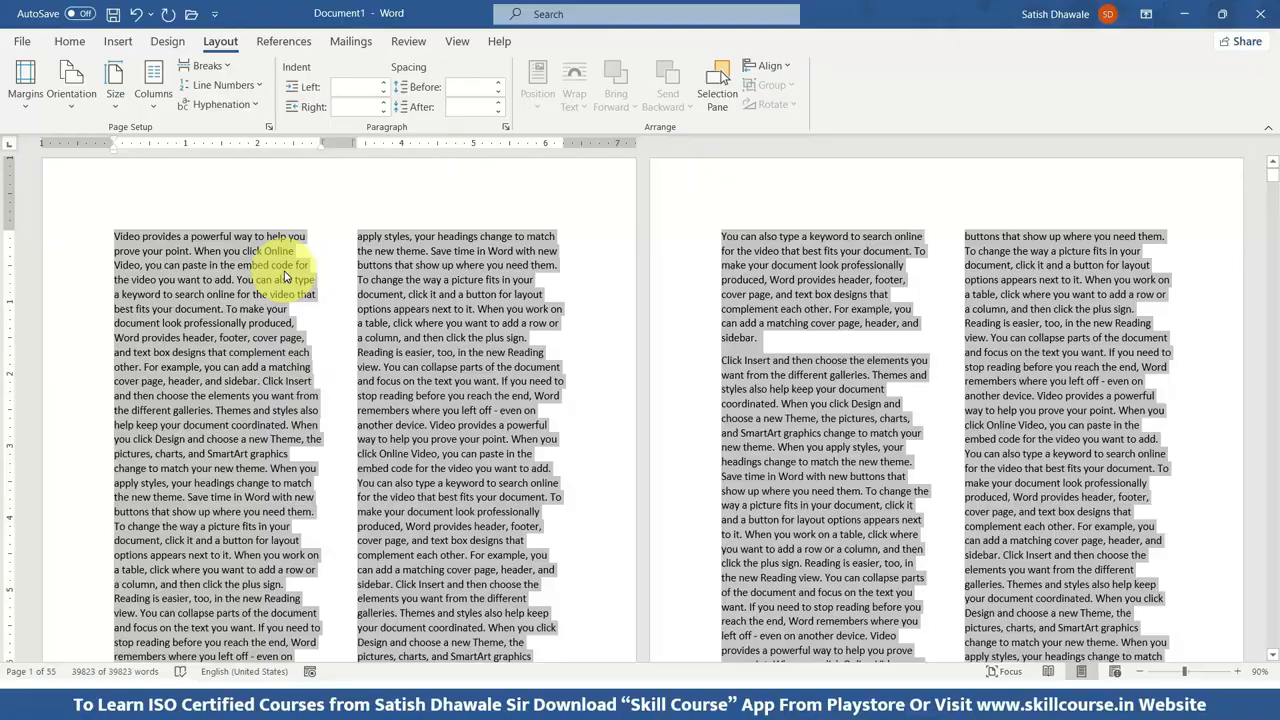
{"action": "scroll", "coordinate": [285, 277], "scroll_direction": "up", "scroll_amount": 1}
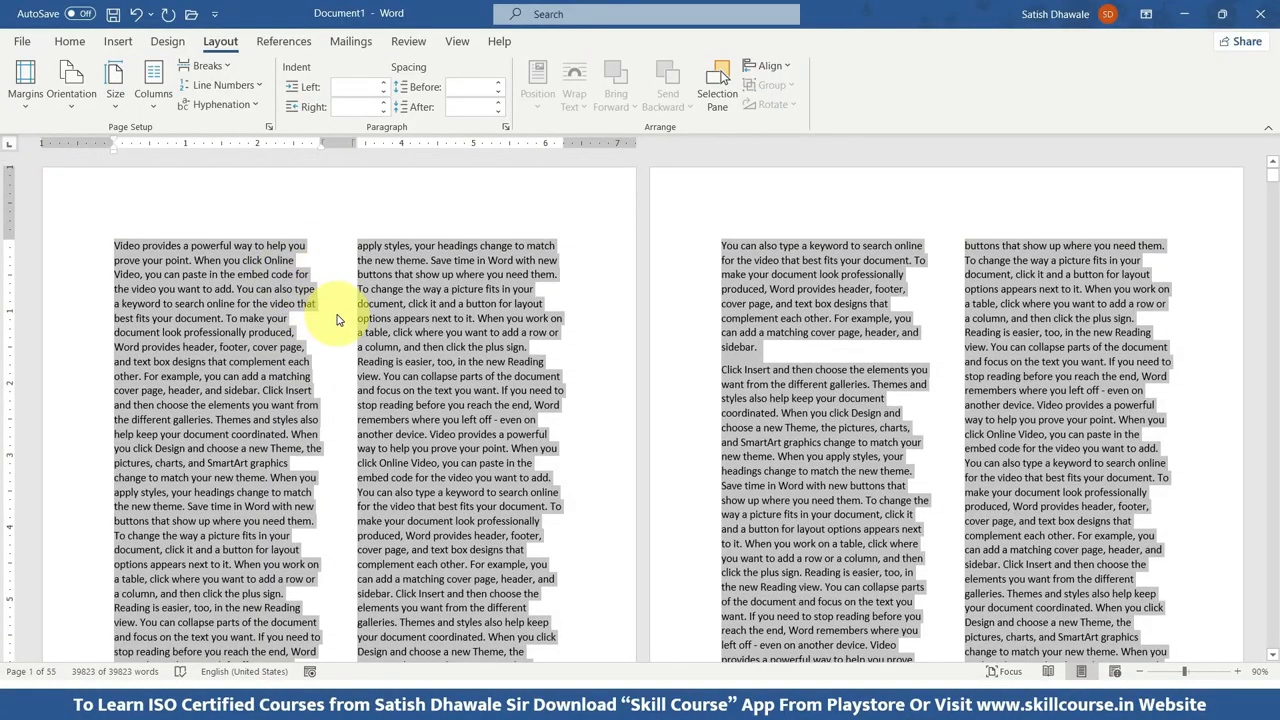
Justify the selected two-column text, try left, centred and right alignment on it, and finish with it justified.
{"action": "left_click", "coordinate": [68, 42]}
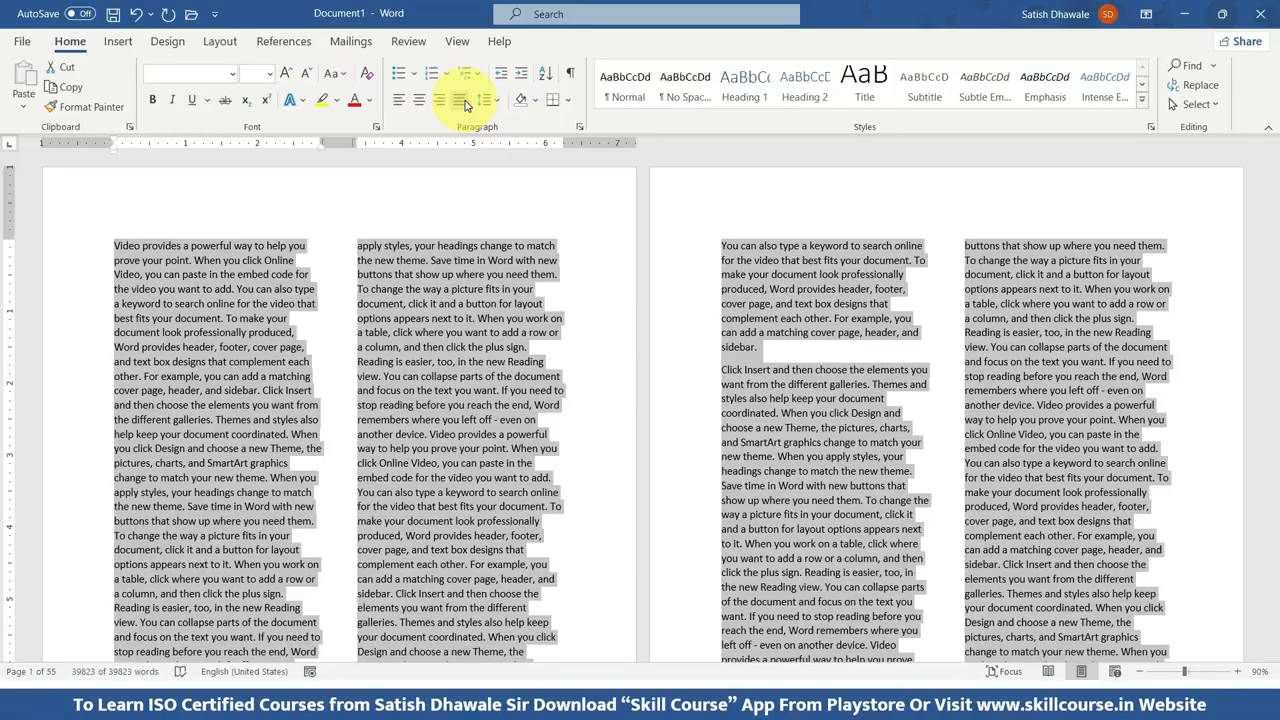
{"action": "left_click", "coordinate": [460, 100]}
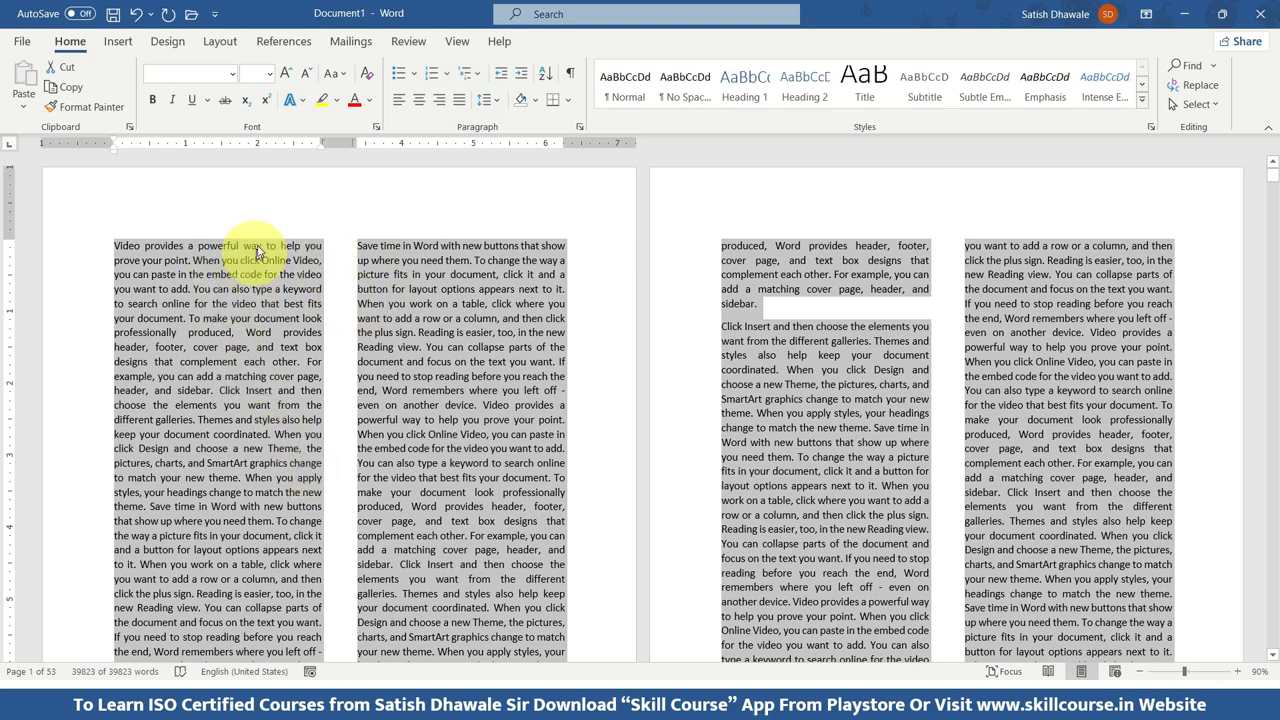
{"action": "left_click", "coordinate": [399, 100]}
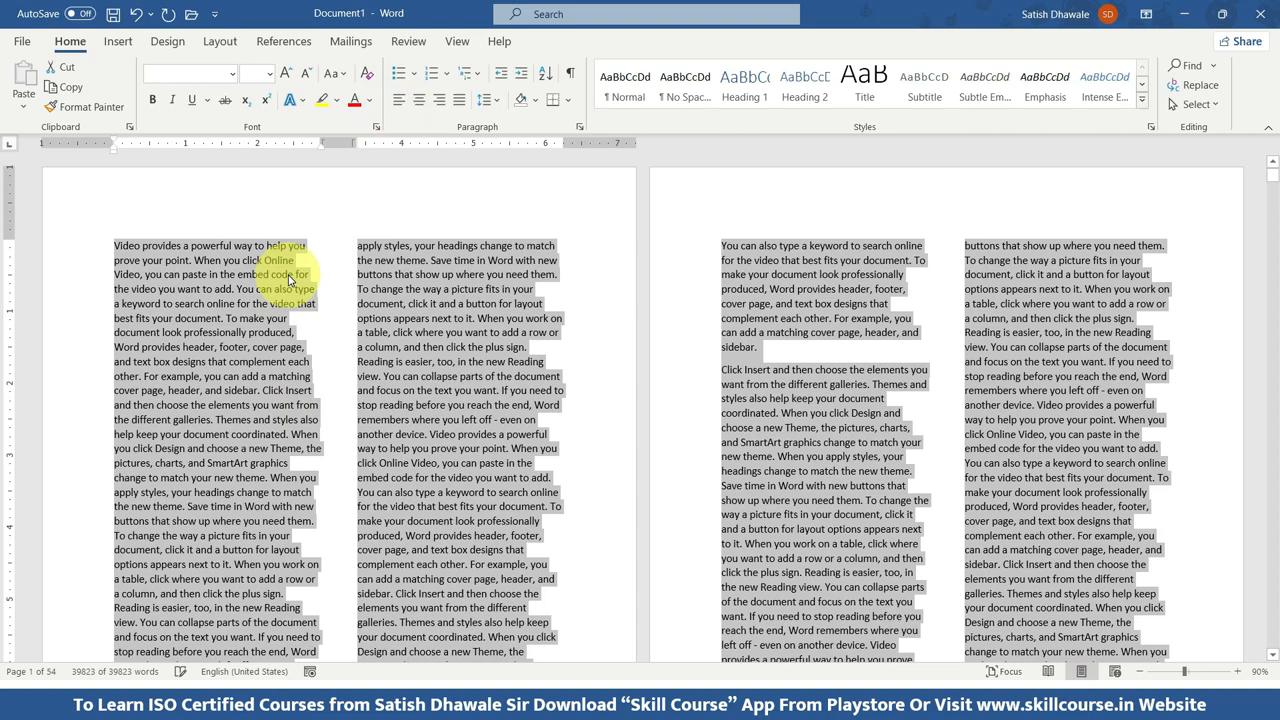
{"action": "left_click", "coordinate": [419, 100]}
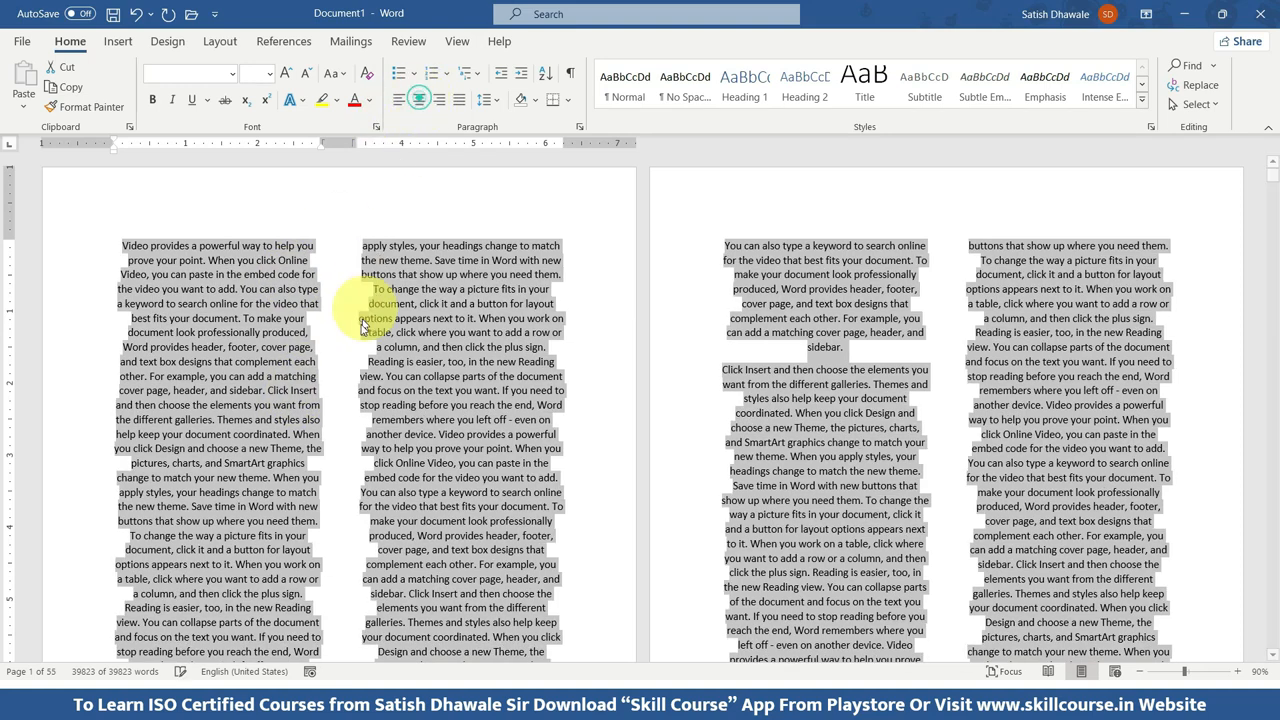
{"action": "left_click", "coordinate": [439, 100]}
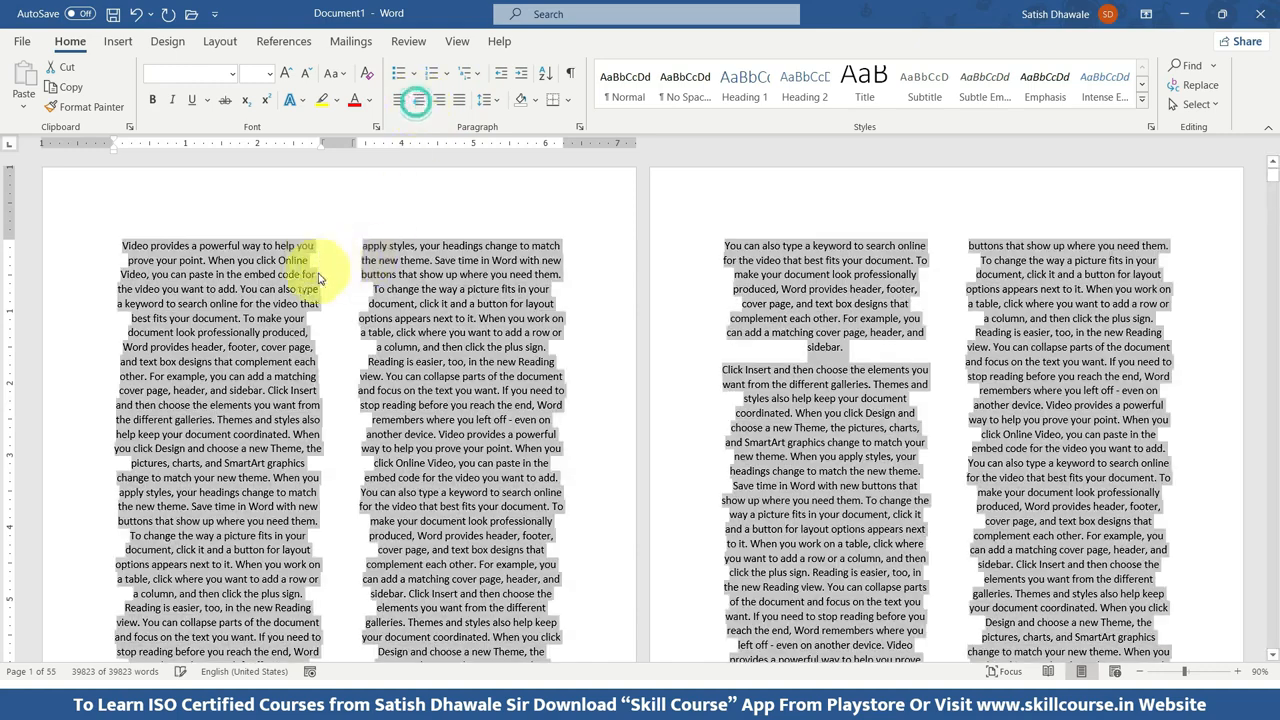
{"action": "left_click", "coordinate": [459, 100]}
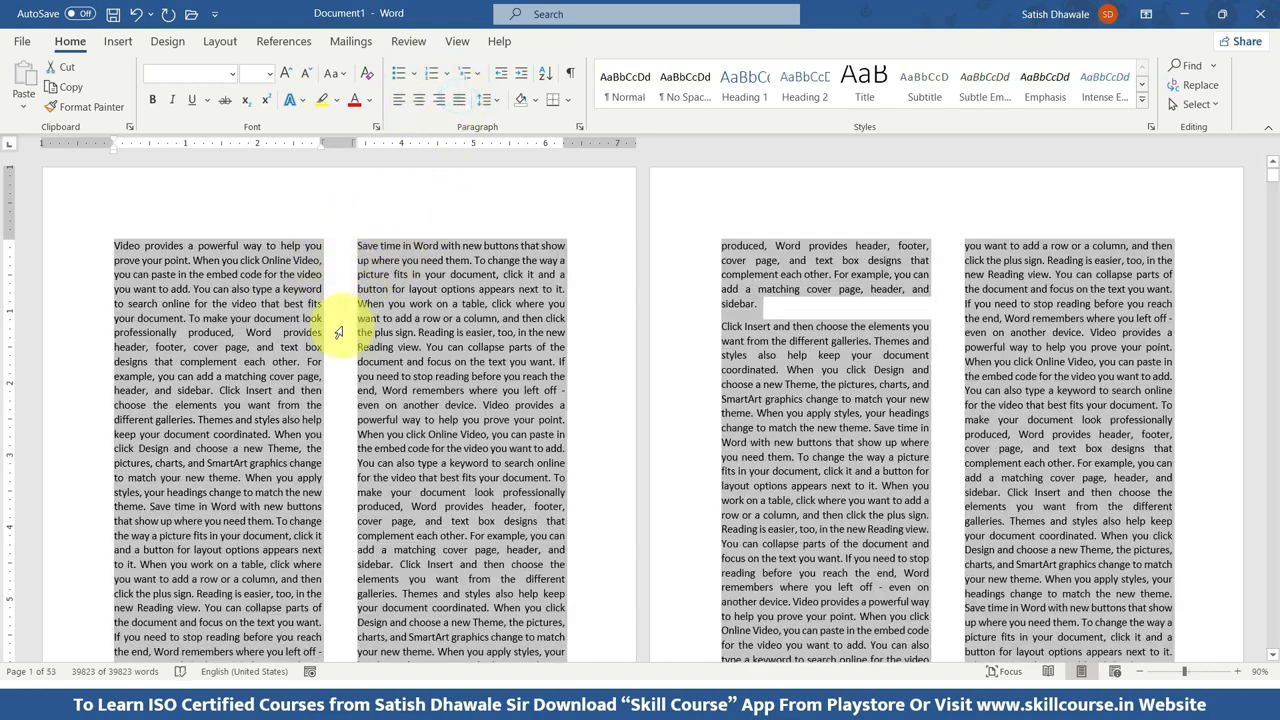
Cycle the selected text through left, centred, right and justified alignment, finishing with left alignment.
{"action": "left_click", "coordinate": [408, 112]}
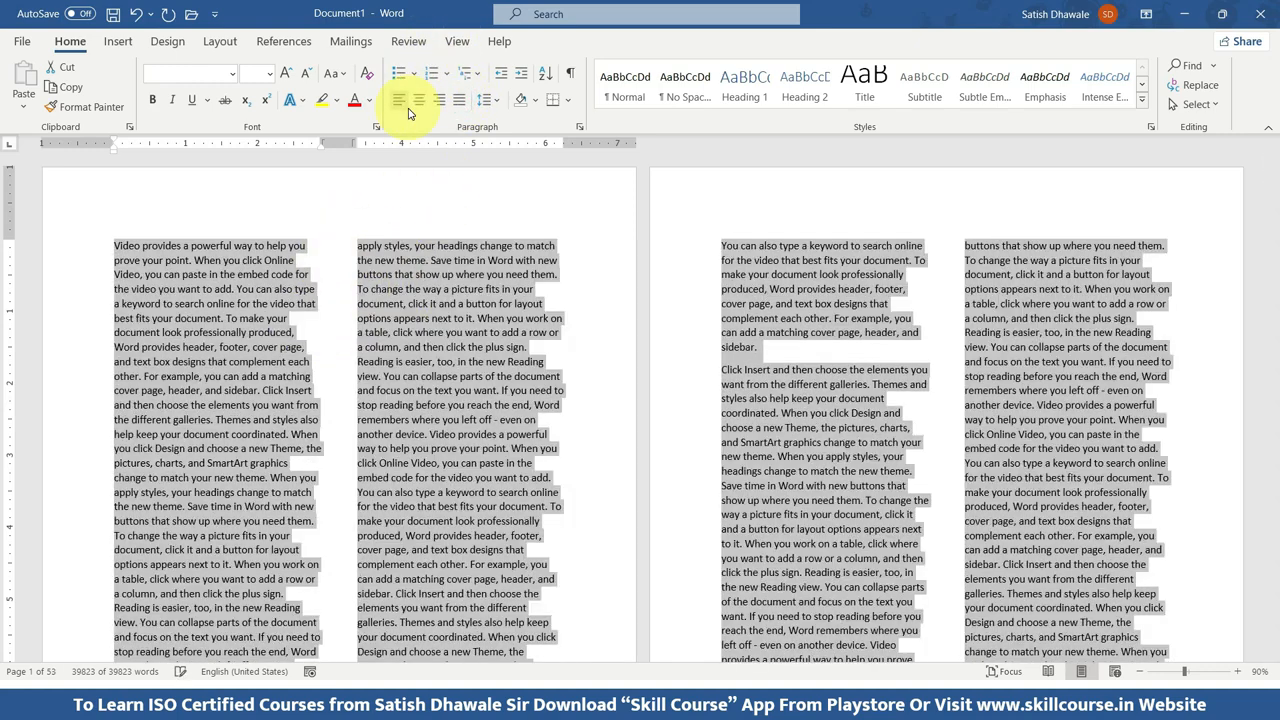
{"action": "key", "text": "ctrl+e"}
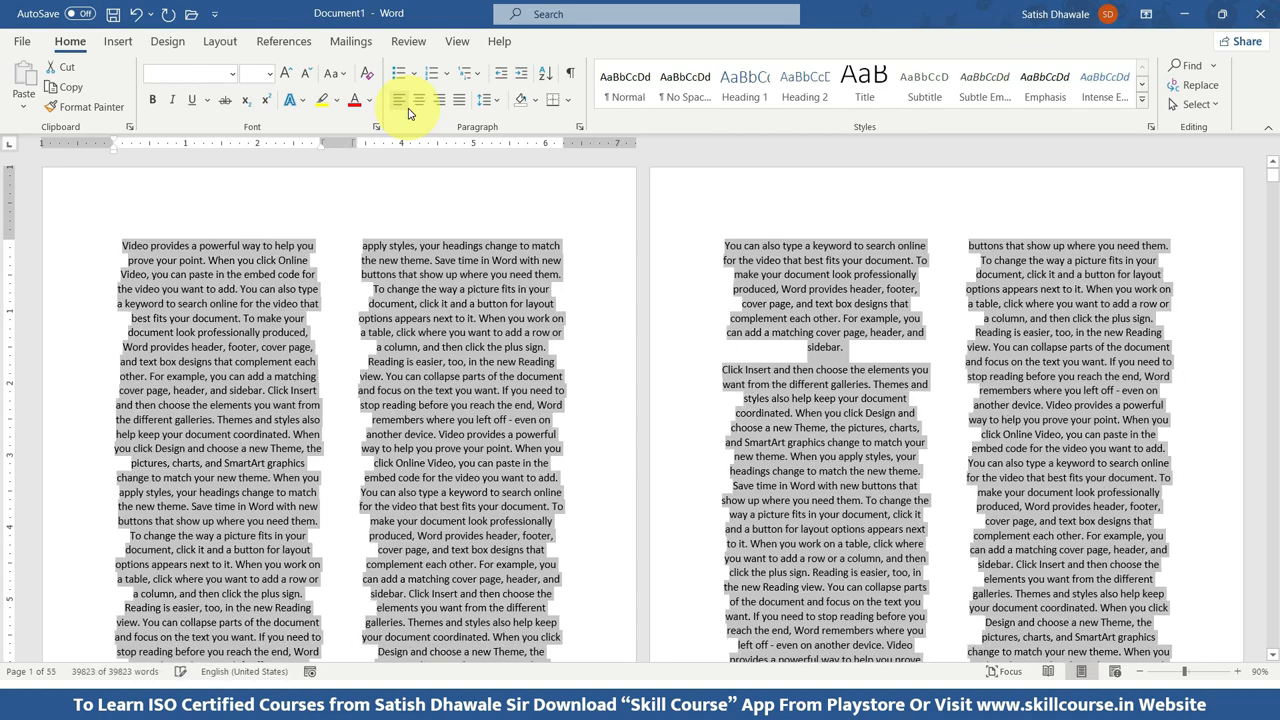
{"action": "key", "text": "ctrl+r"}
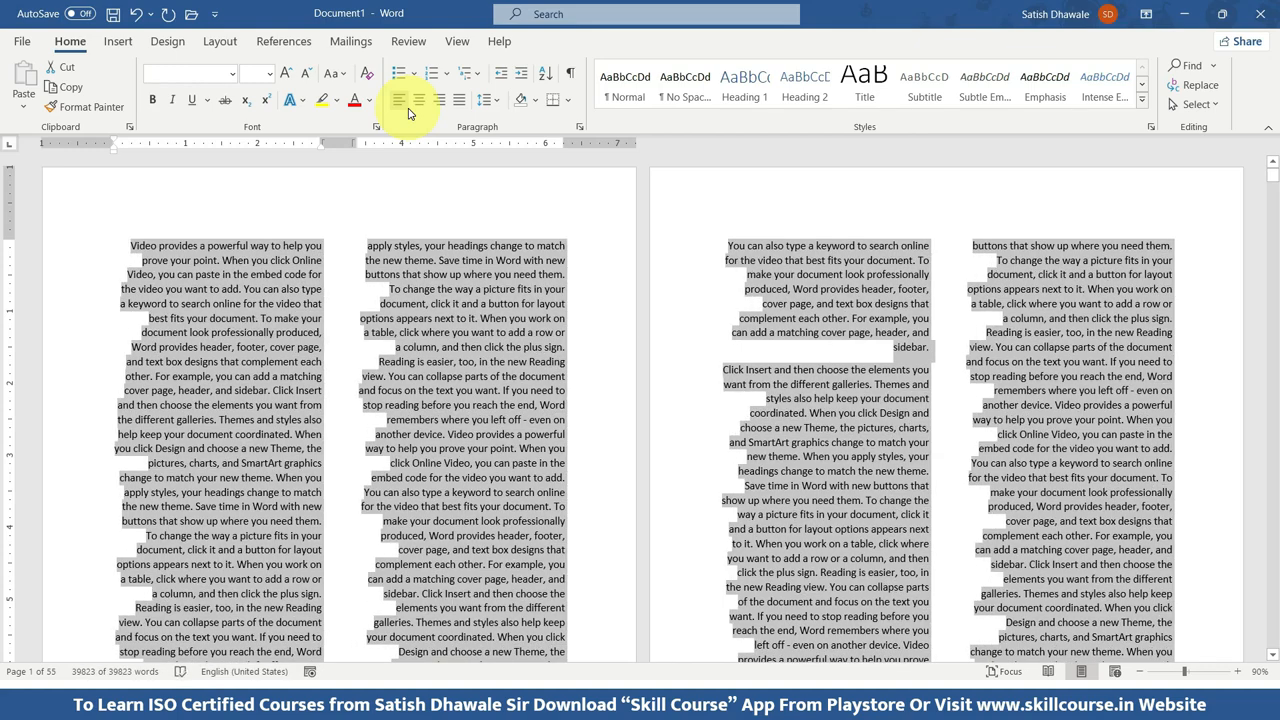
{"action": "key", "text": "ctrl+j"}
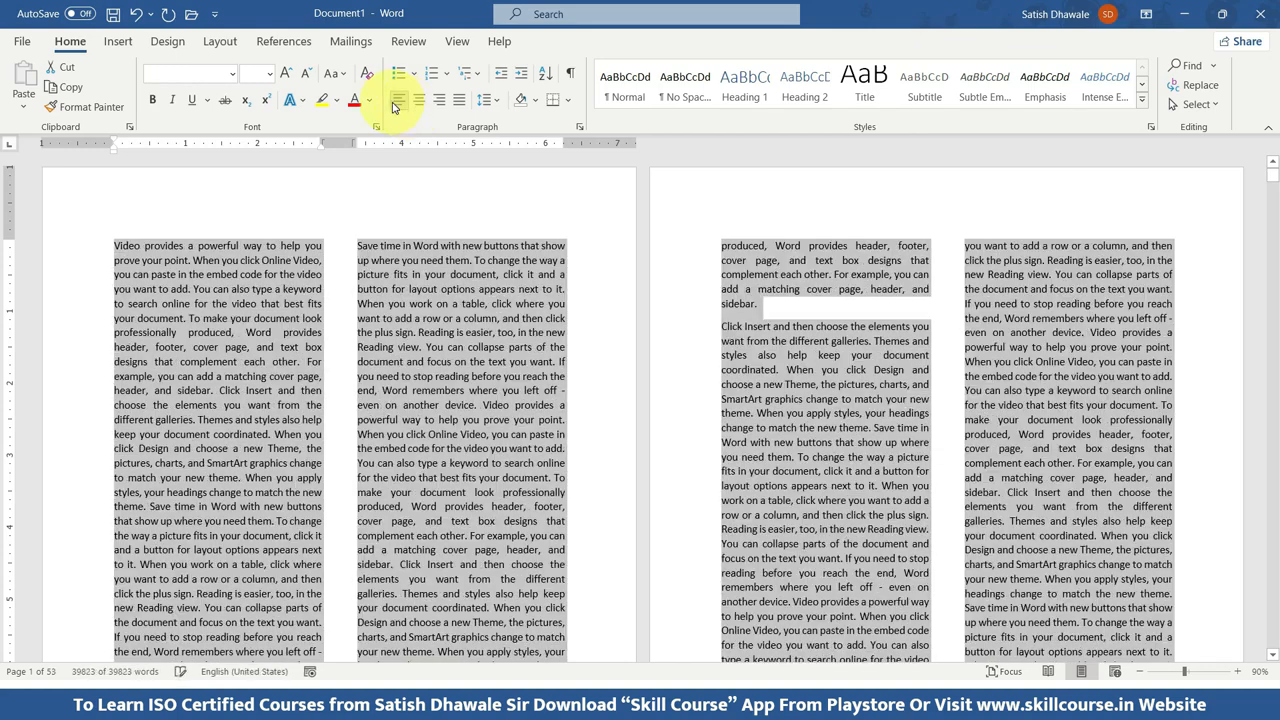
{"action": "key", "text": "ctrl+l"}
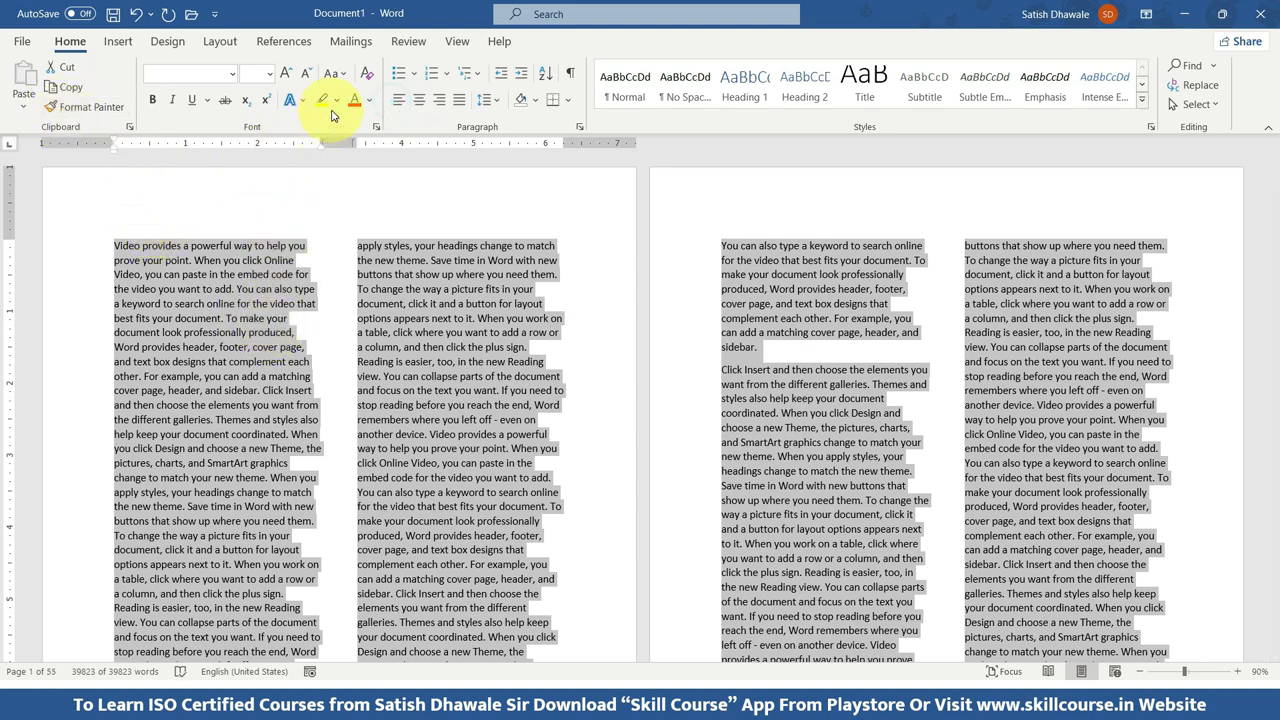
Return the selected document text to a single-column layout and enlarge the page view to 160%.
{"action": "left_click", "coordinate": [219, 41]}
{"action": "left_click", "coordinate": [163, 105]}
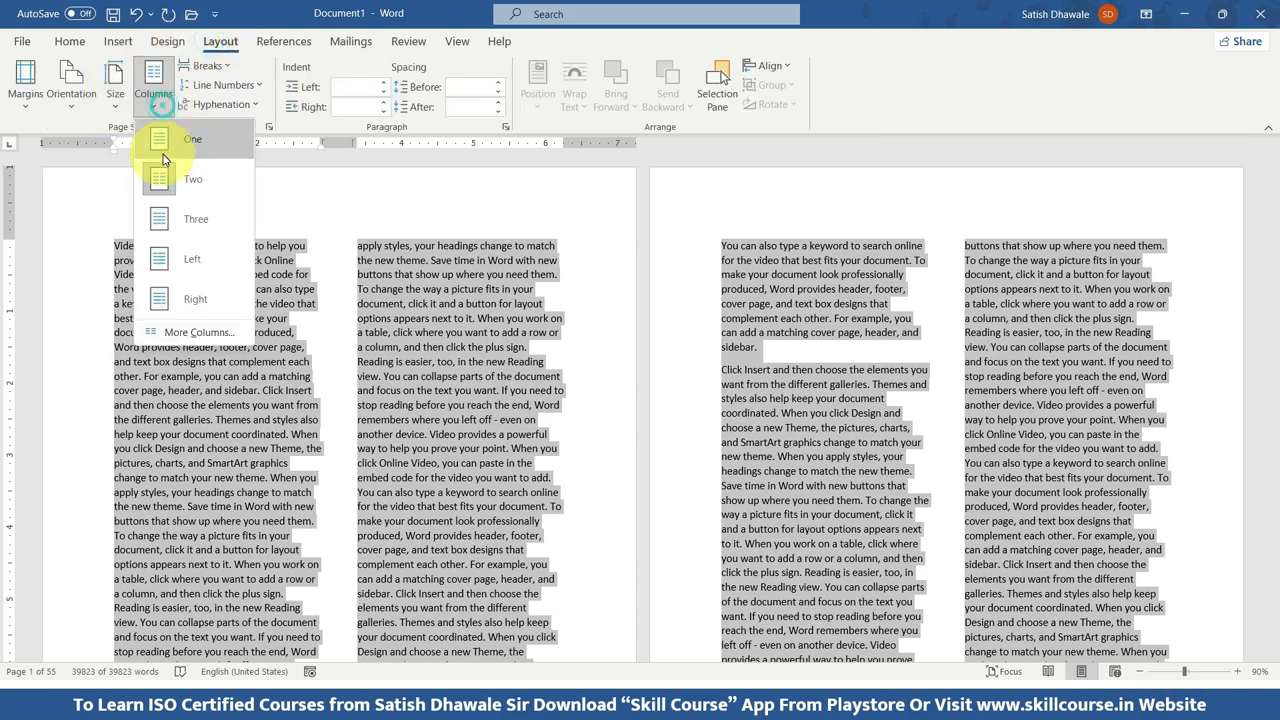
{"action": "left_click", "coordinate": [166, 150]}
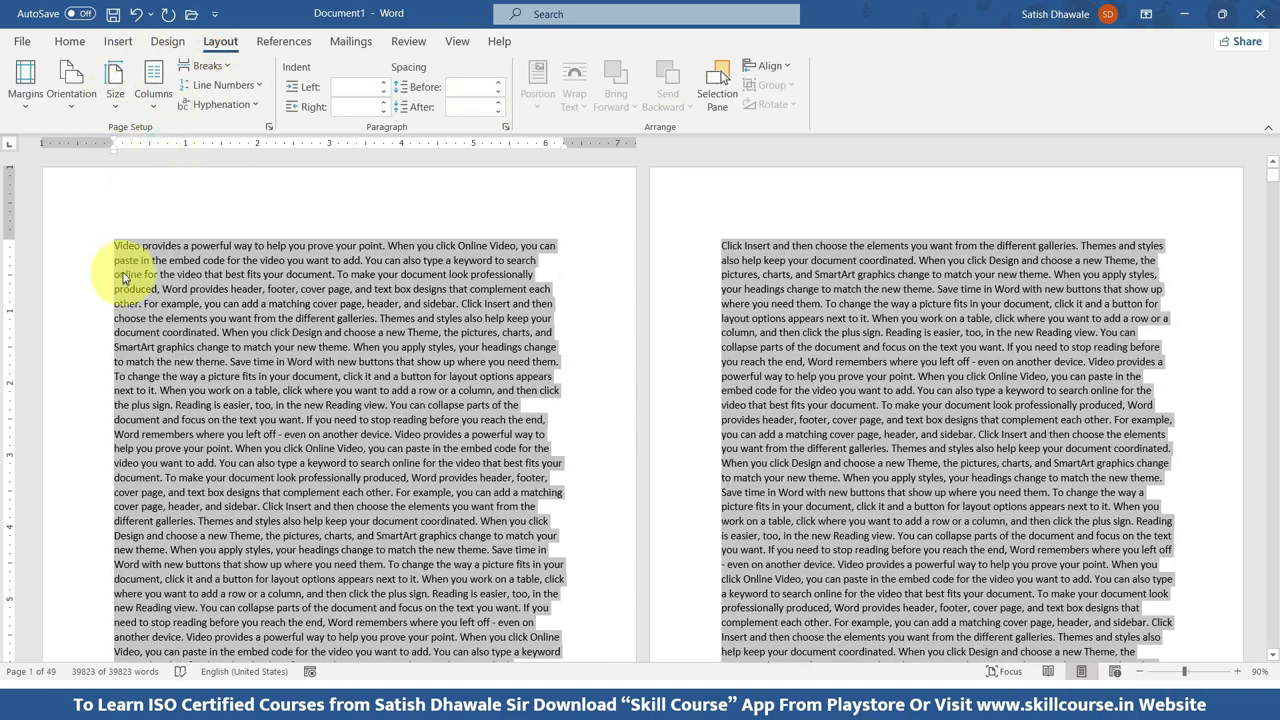
{"action": "scroll", "coordinate": [124, 280], "scroll_direction": "up", "scroll_amount": 4, "text": "ctrl"}
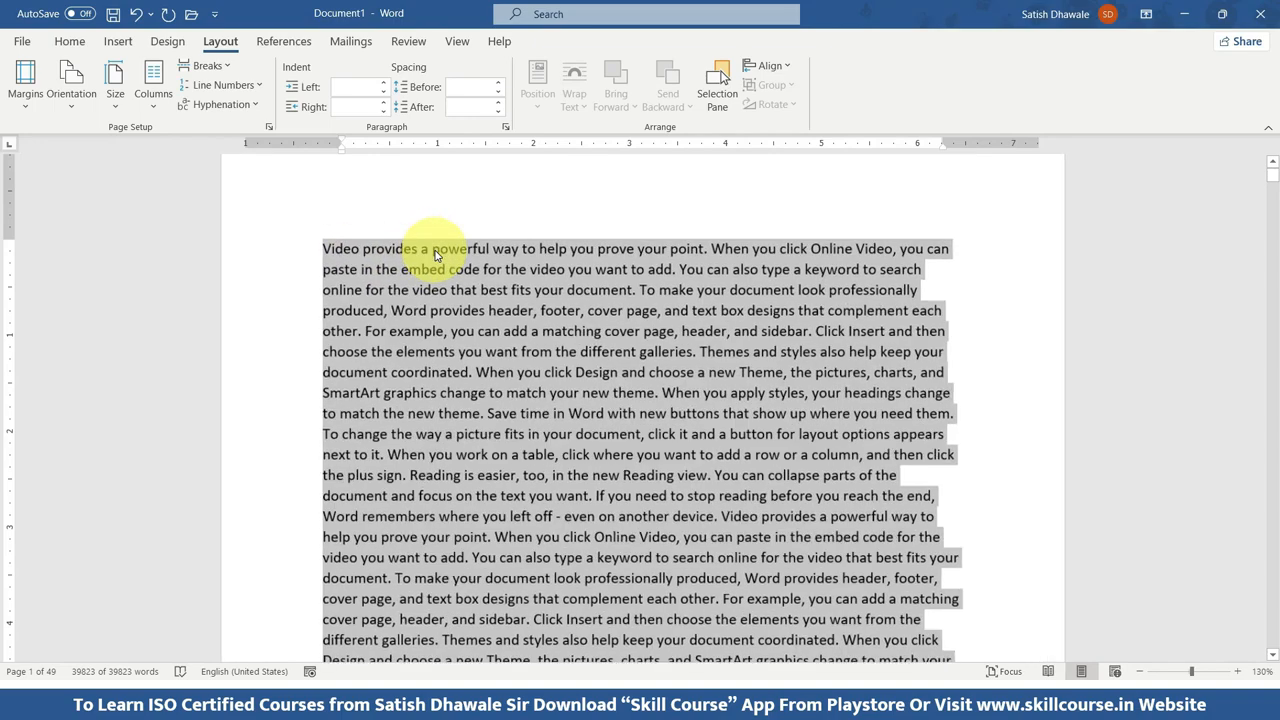
{"action": "scroll", "coordinate": [435, 255], "scroll_direction": "up", "scroll_amount": 3, "text": "ctrl"}
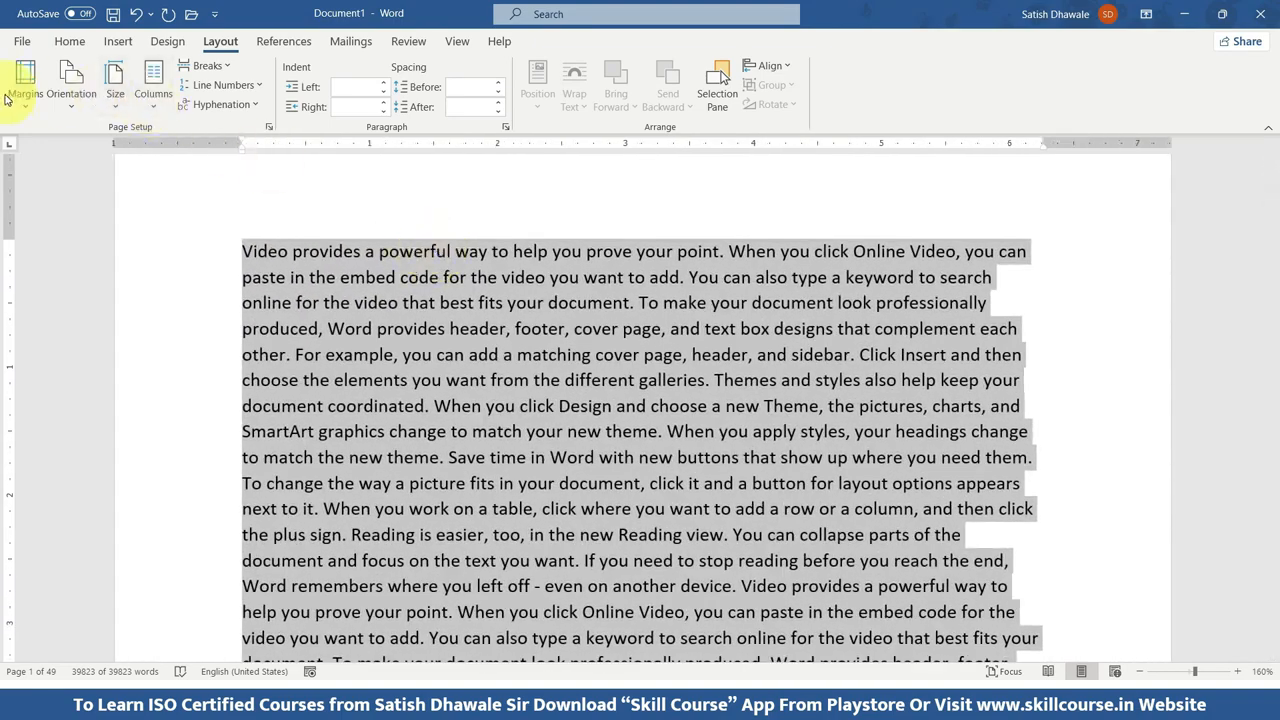
Apply custom page margins of 0 on all four sides to the whole document, ignoring the printable-area warning.
{"action": "left_click", "coordinate": [14, 96]}
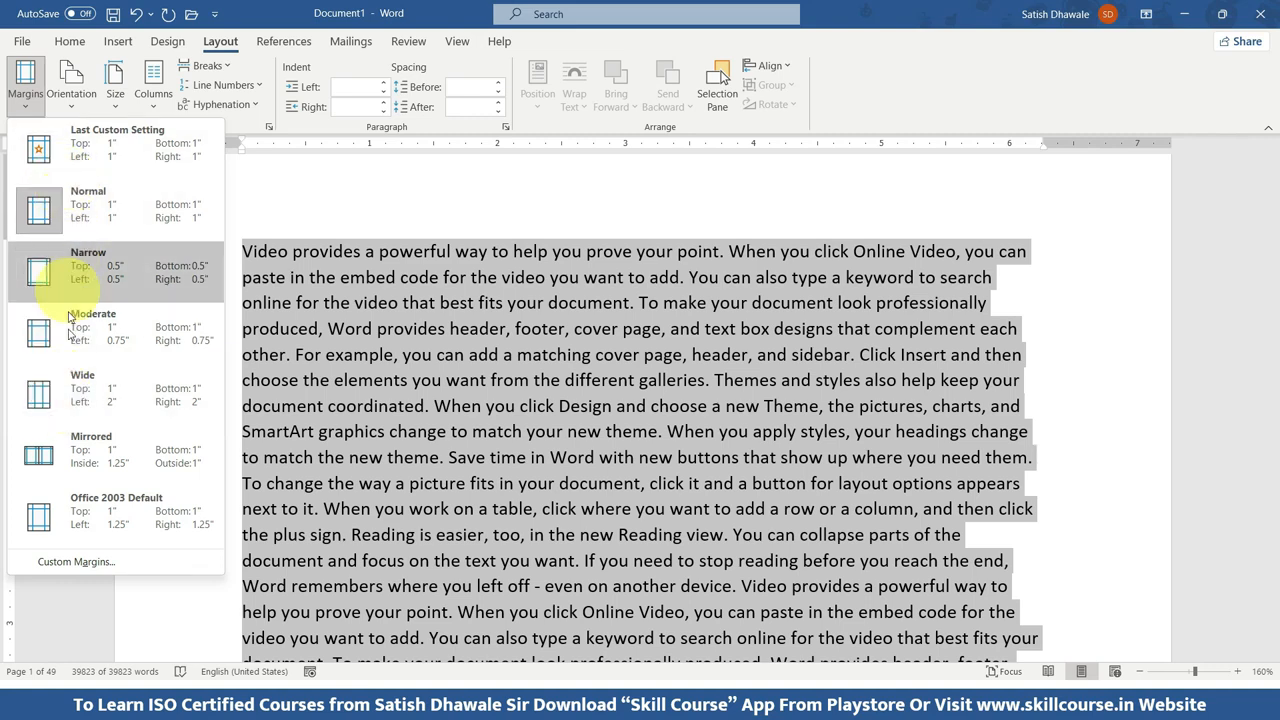
{"action": "left_click", "coordinate": [52, 563]}
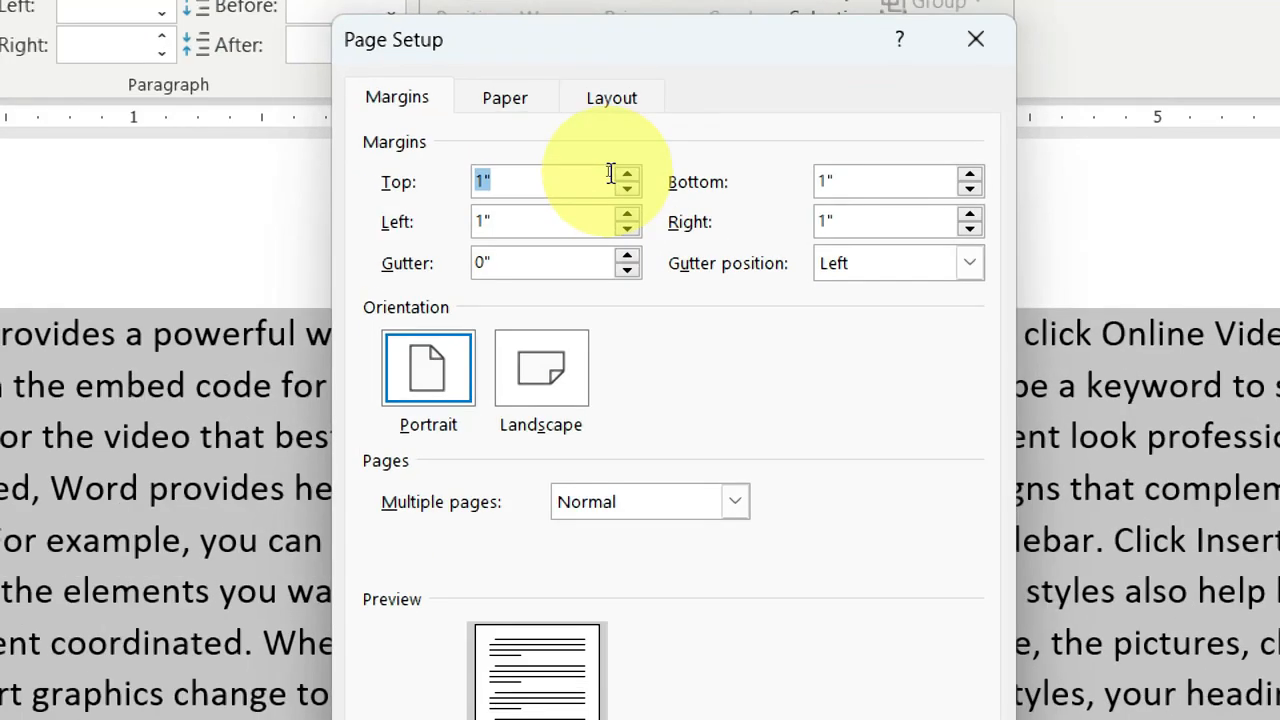
{"action": "type", "text": "0"}
{"action": "key", "text": "Tab"}
{"action": "type", "text": "0"}
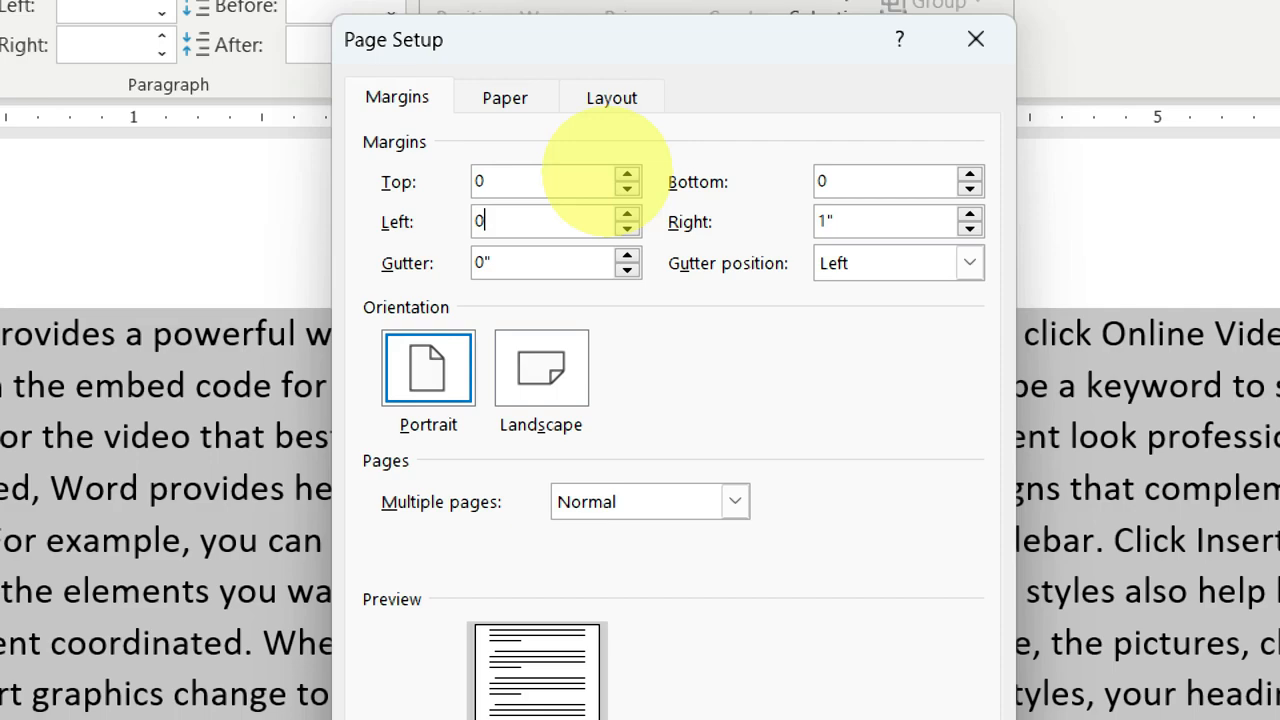
{"action": "type", "text": "0"}
{"action": "key", "text": "Tab"}
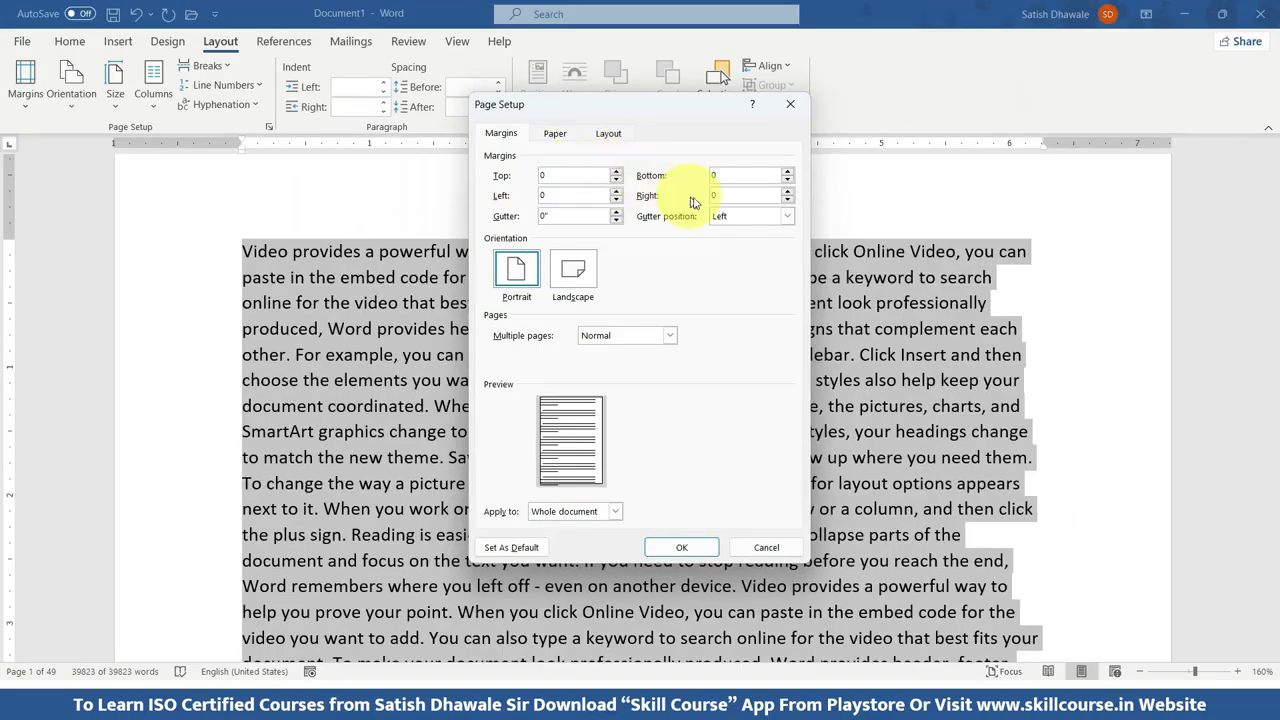
{"action": "left_click_drag", "start_coordinate": [577, 175], "coordinate": [493, 174]}
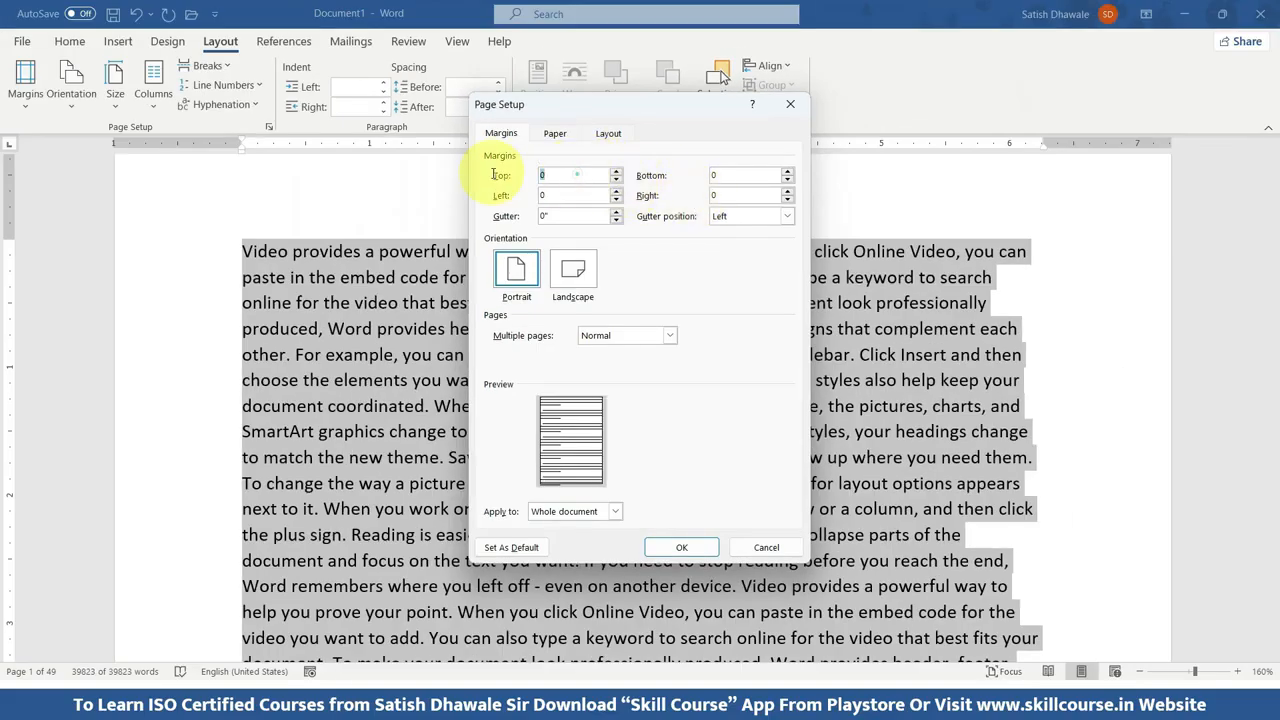
{"action": "left_click", "coordinate": [714, 175]}
{"action": "left_click_drag", "start_coordinate": [716, 174], "coordinate": [754, 175]}
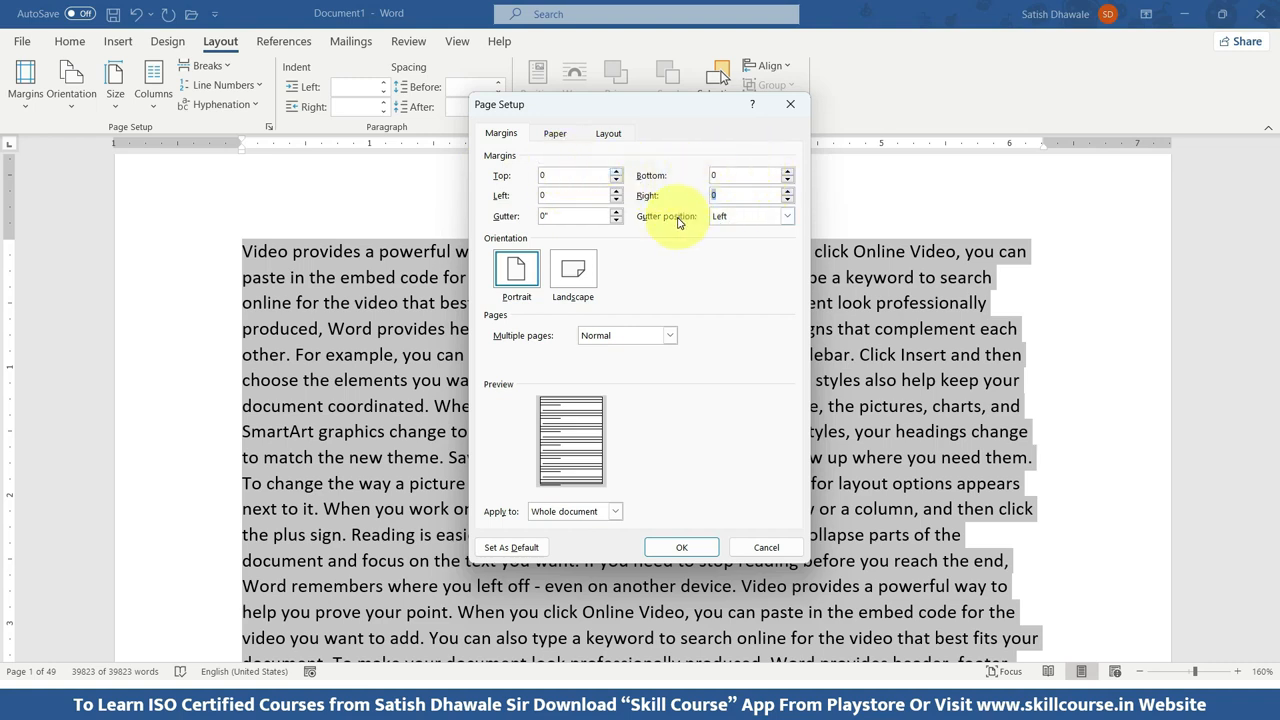
{"action": "left_click", "coordinate": [686, 550]}
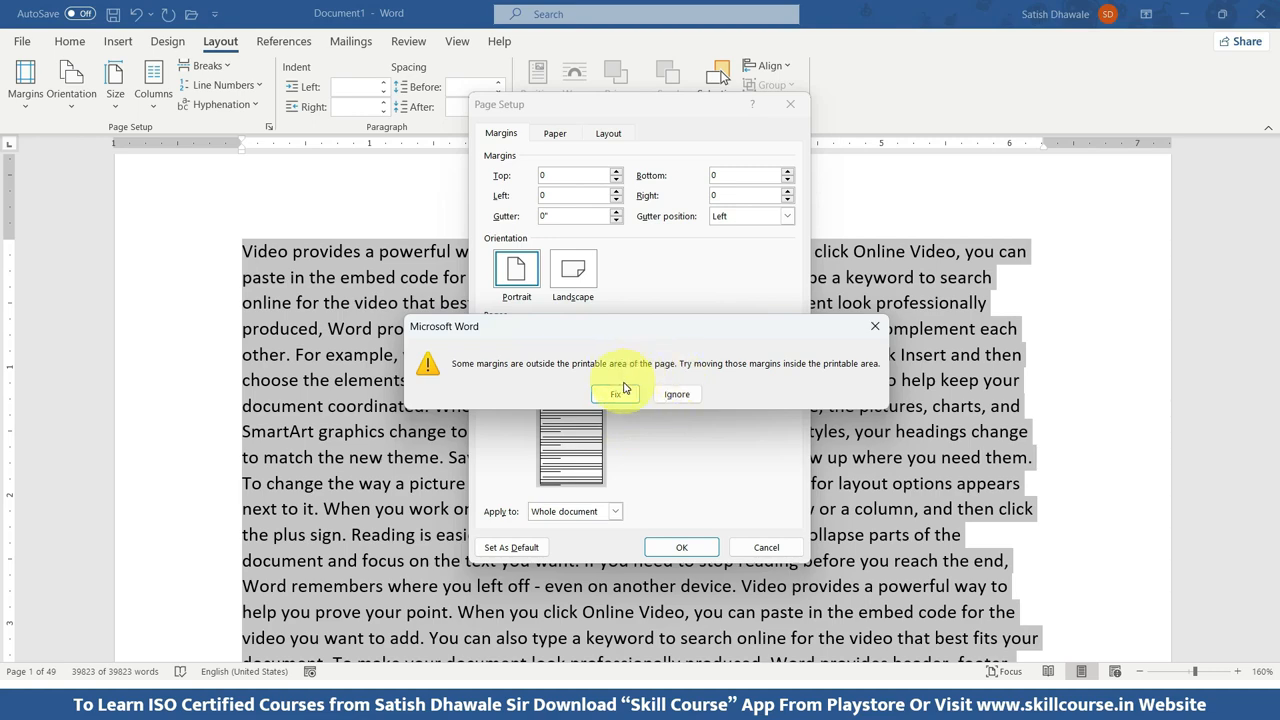
{"action": "left_click", "coordinate": [677, 394]}
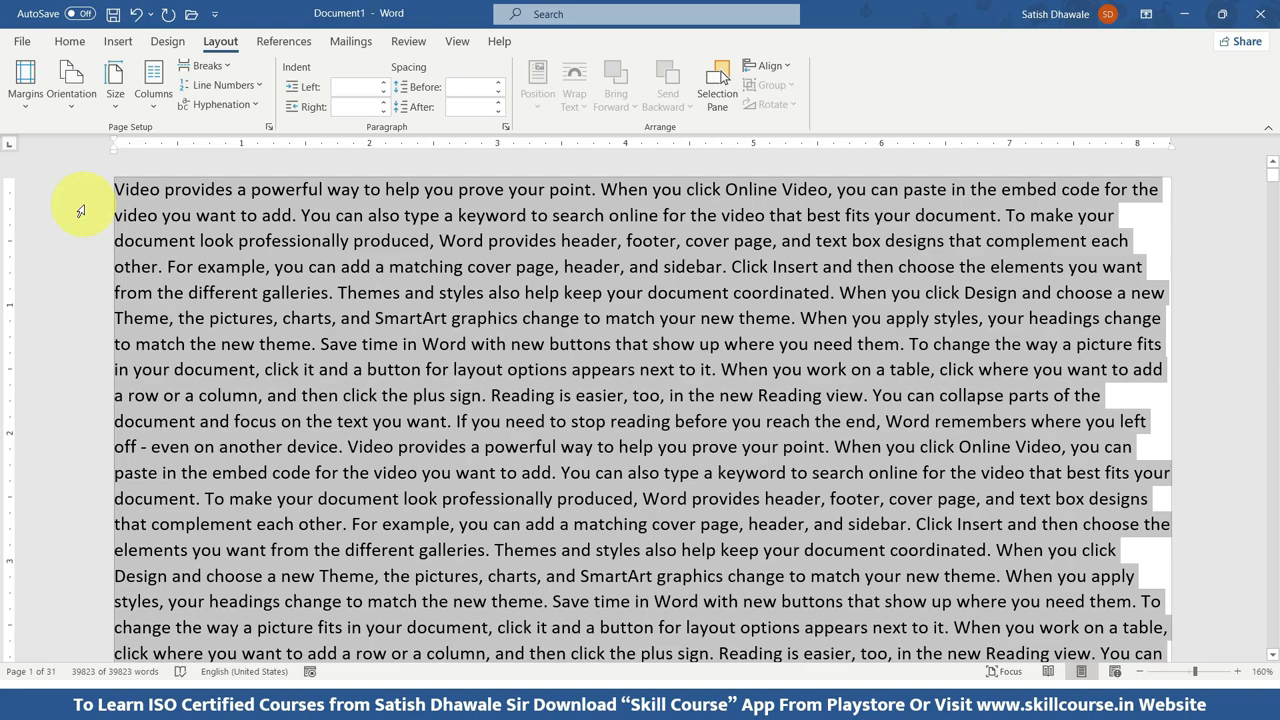
Try the Narrow margin preset on the document, switch to the Normal preset, and deselect the text.
{"action": "scroll", "coordinate": [200, 280], "scroll_direction": "down", "scroll_amount": 12}
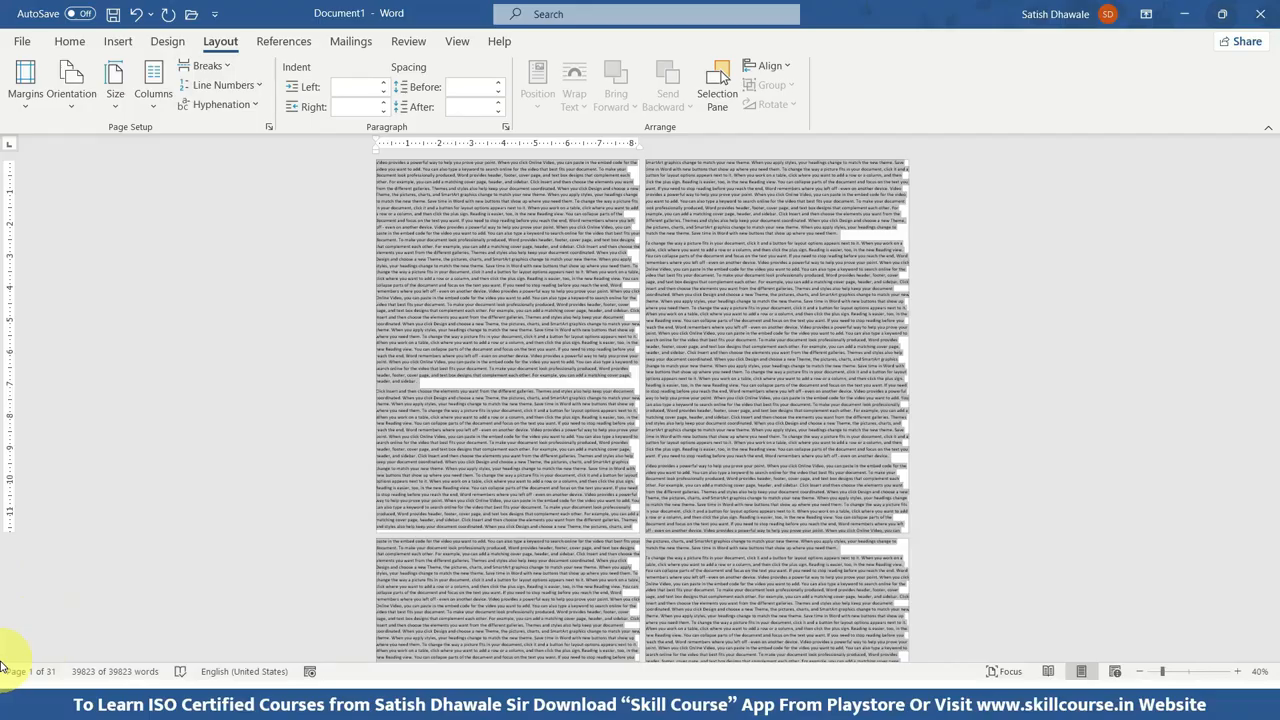
{"action": "left_click", "coordinate": [26, 85]}
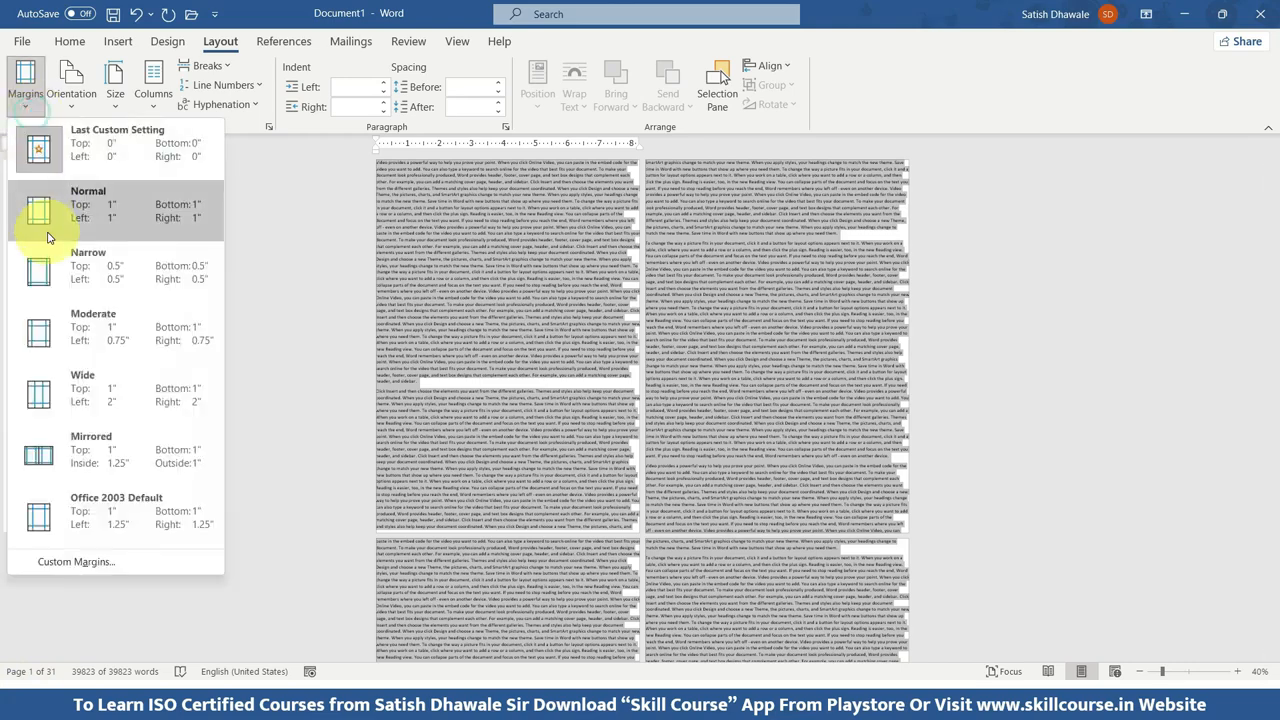
{"action": "left_click", "coordinate": [36, 267]}
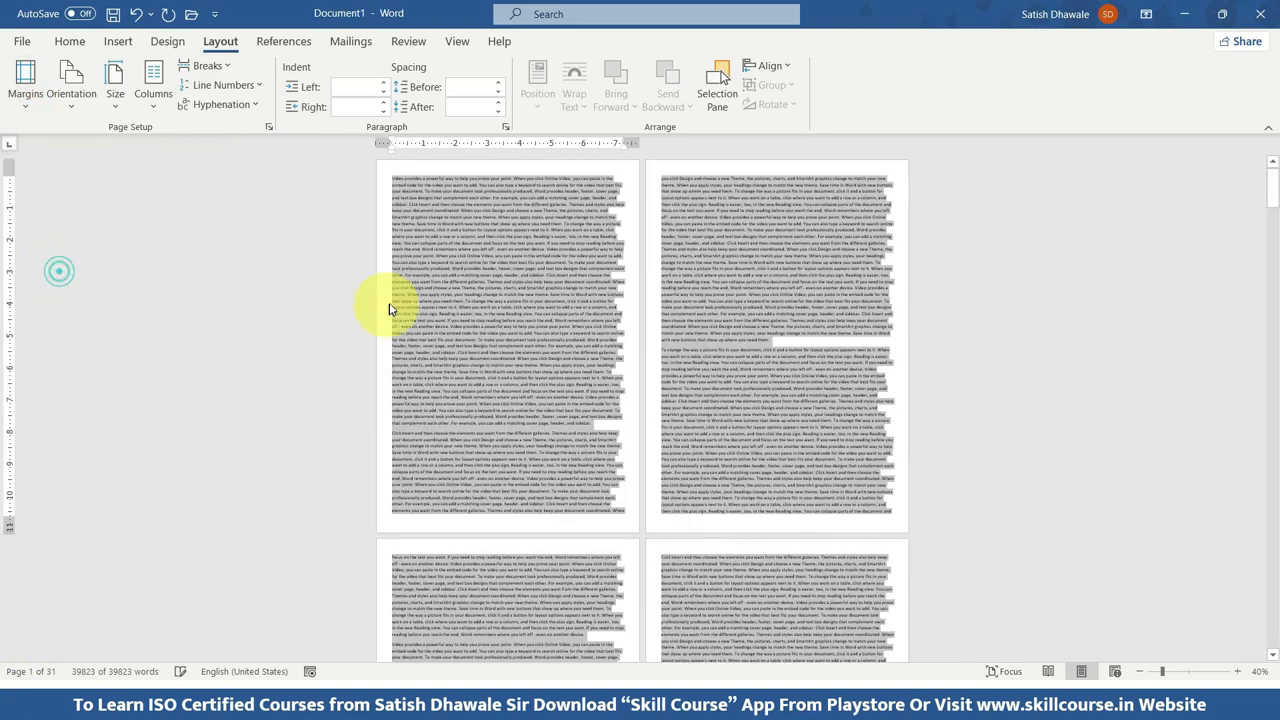
{"action": "left_click", "coordinate": [8, 95]}
{"action": "left_click", "coordinate": [34, 205]}
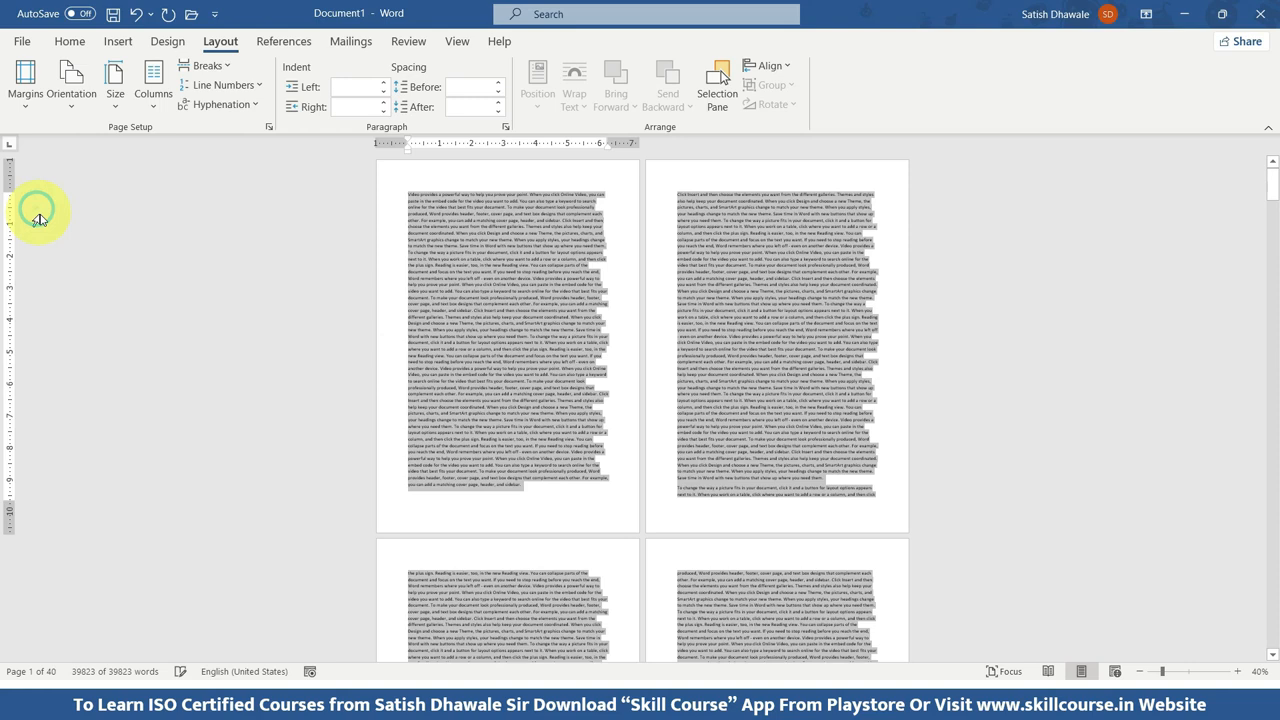
{"action": "left_click", "coordinate": [607, 320]}
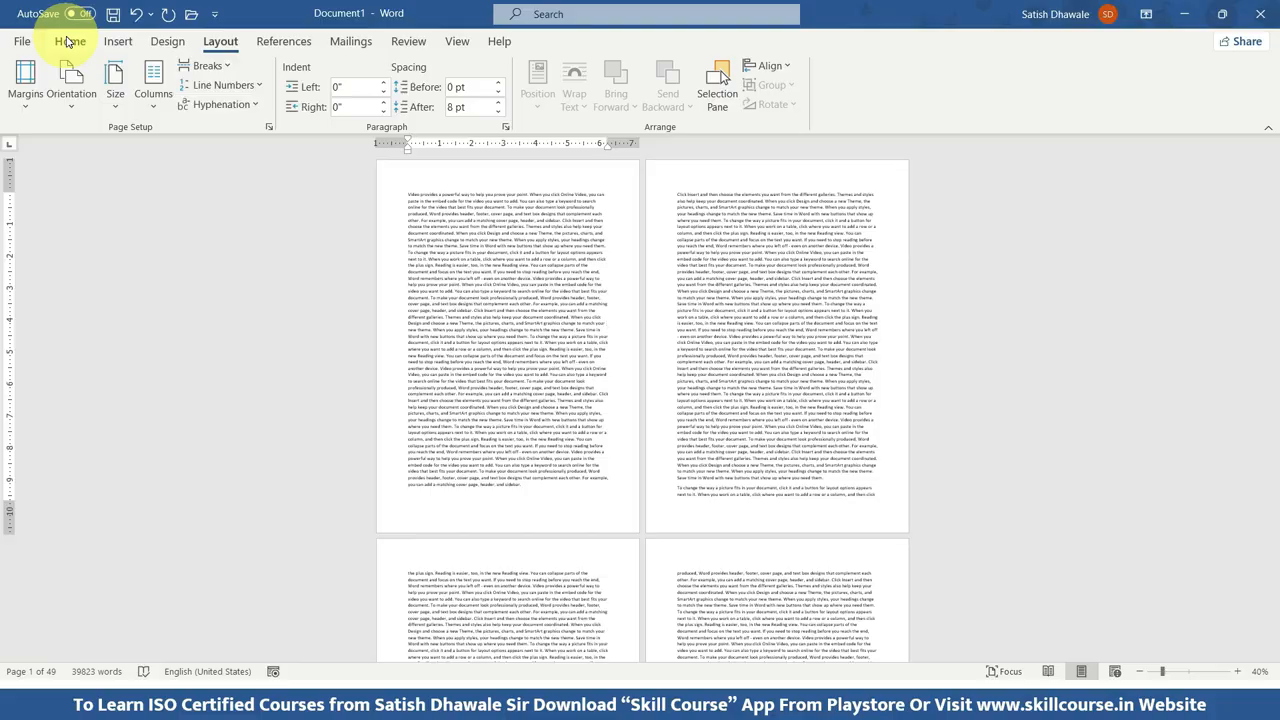
Insert the heading line "CHAPTER 1" above the first paragraph of the document.
{"action": "left_click", "coordinate": [68, 42]}
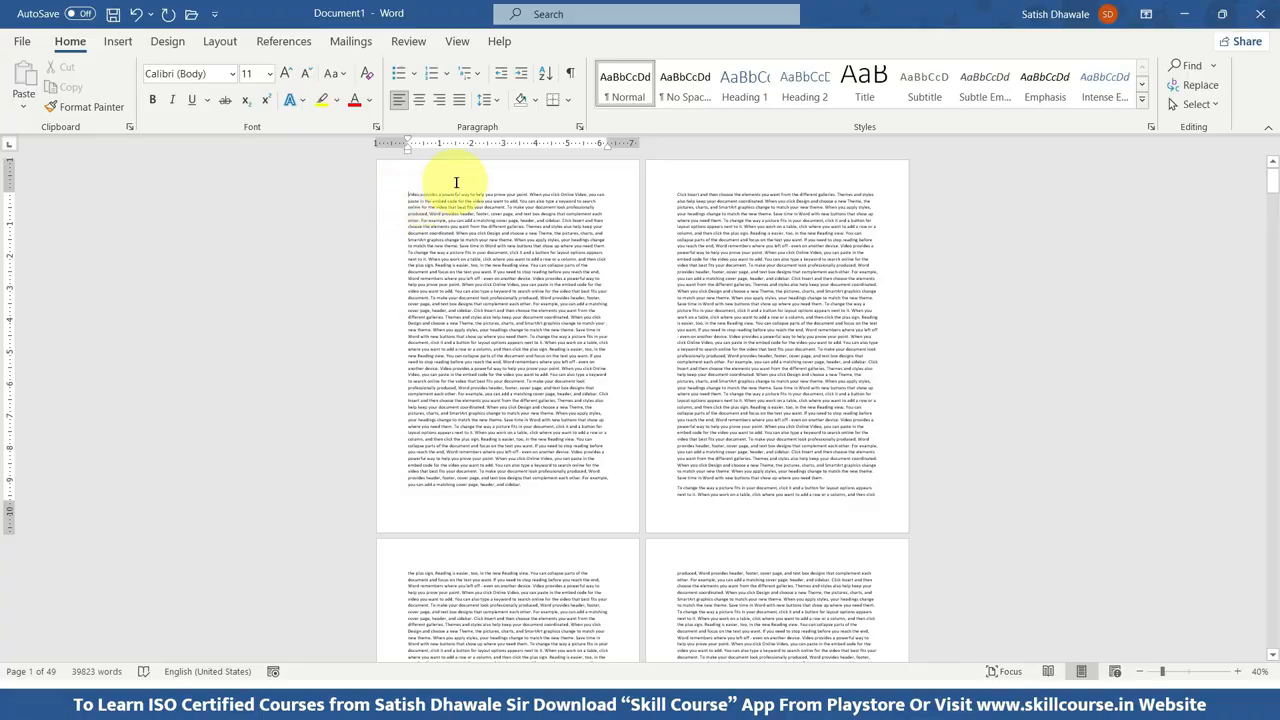
{"action": "scroll", "coordinate": [443, 180], "scroll_direction": "up", "scroll_amount": 4}
{"action": "scroll", "coordinate": [220, 173], "scroll_direction": "up", "scroll_amount": 9}
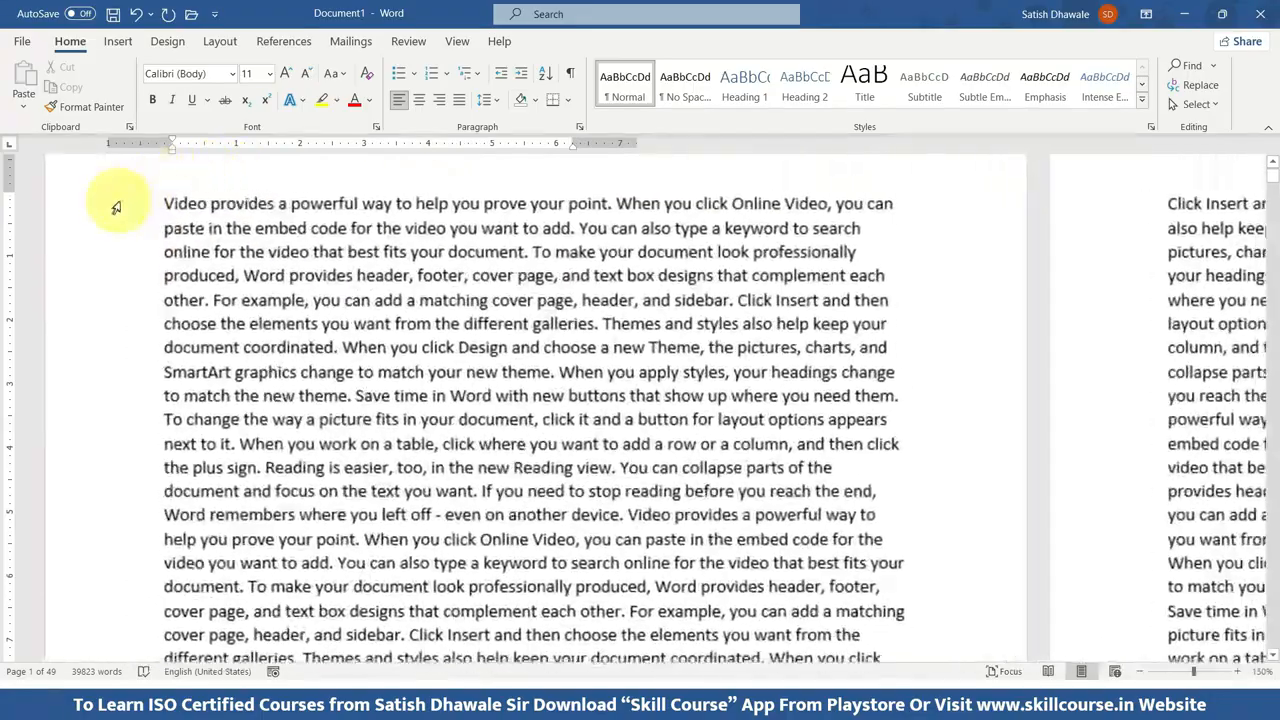
{"action": "scroll", "coordinate": [233, 205], "scroll_direction": "up", "scroll_amount": 1}
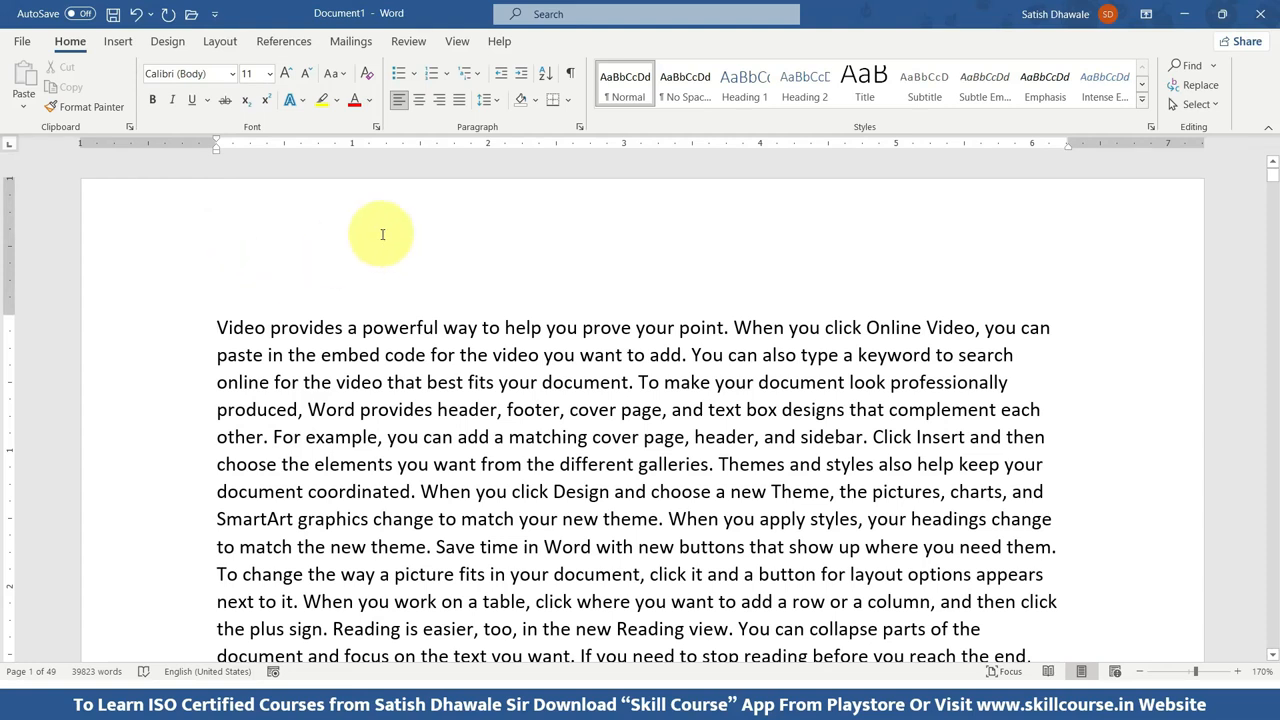
{"action": "left_click", "coordinate": [216, 328]}
{"action": "key", "text": "Return"}
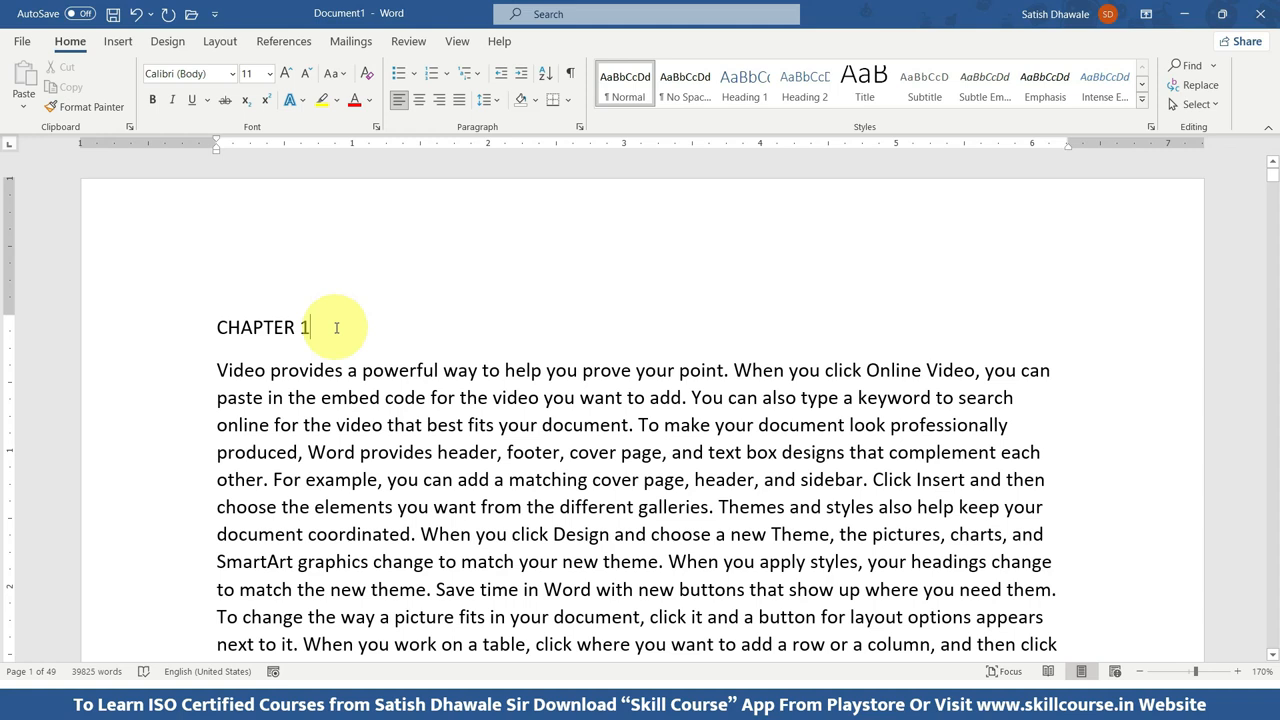
Select the CHAPTER 1 heading and increase its font size stepwise to 24.
{"action": "left_click_drag", "start_coordinate": [334, 326], "coordinate": [200, 323]}
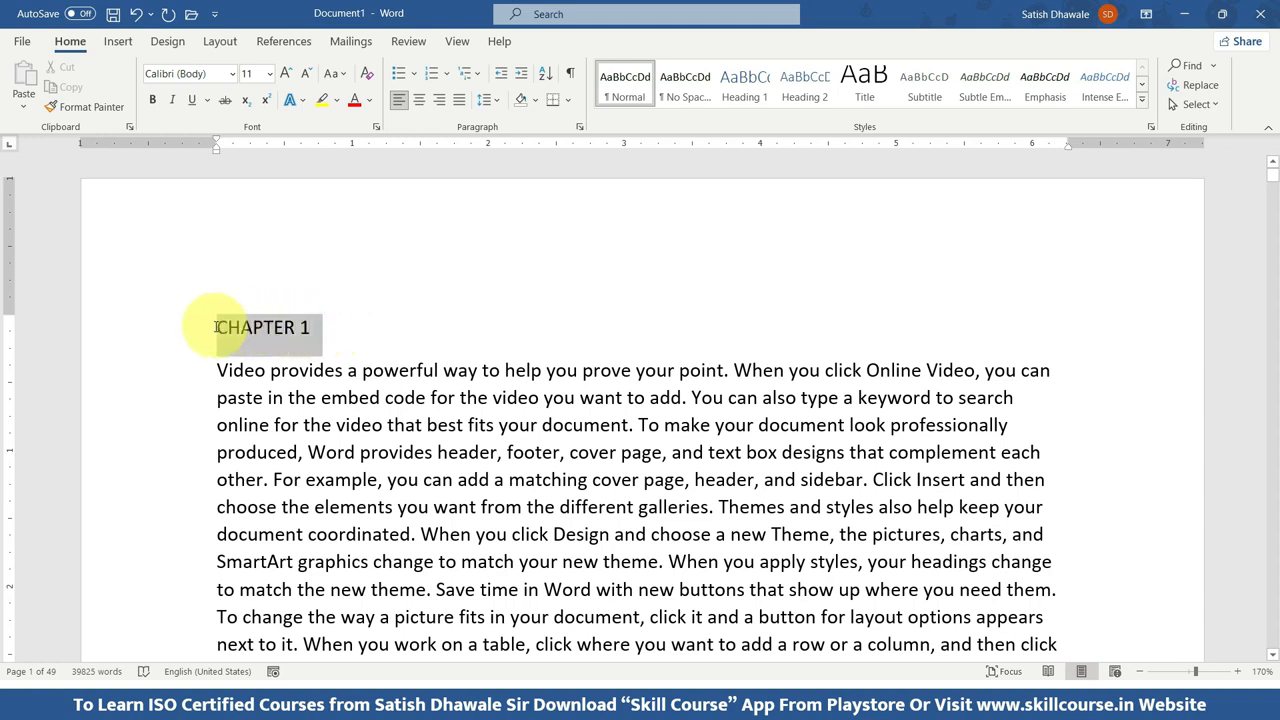
{"action": "left_click", "coordinate": [320, 328]}
{"action": "left_click_drag", "start_coordinate": [320, 328], "coordinate": [212, 324]}
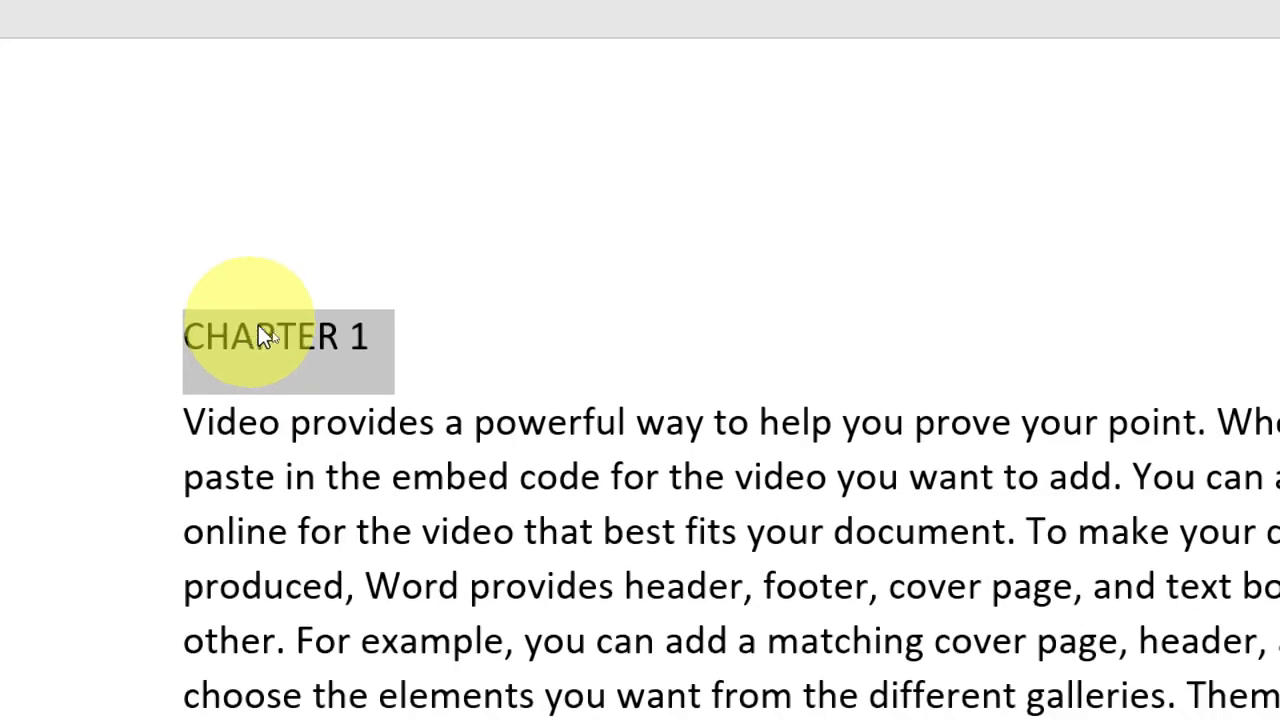
{"action": "left_click", "coordinate": [420, 337]}
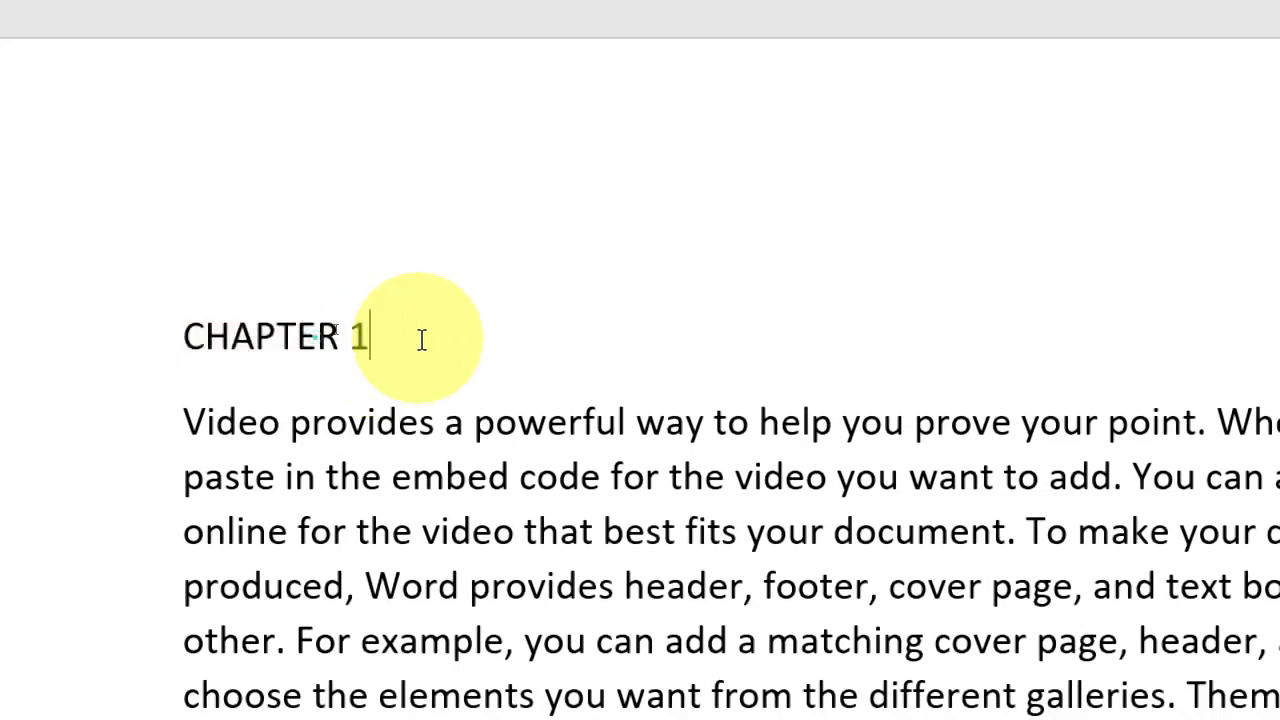
{"action": "left_click_drag", "start_coordinate": [420, 337], "coordinate": [157, 337]}
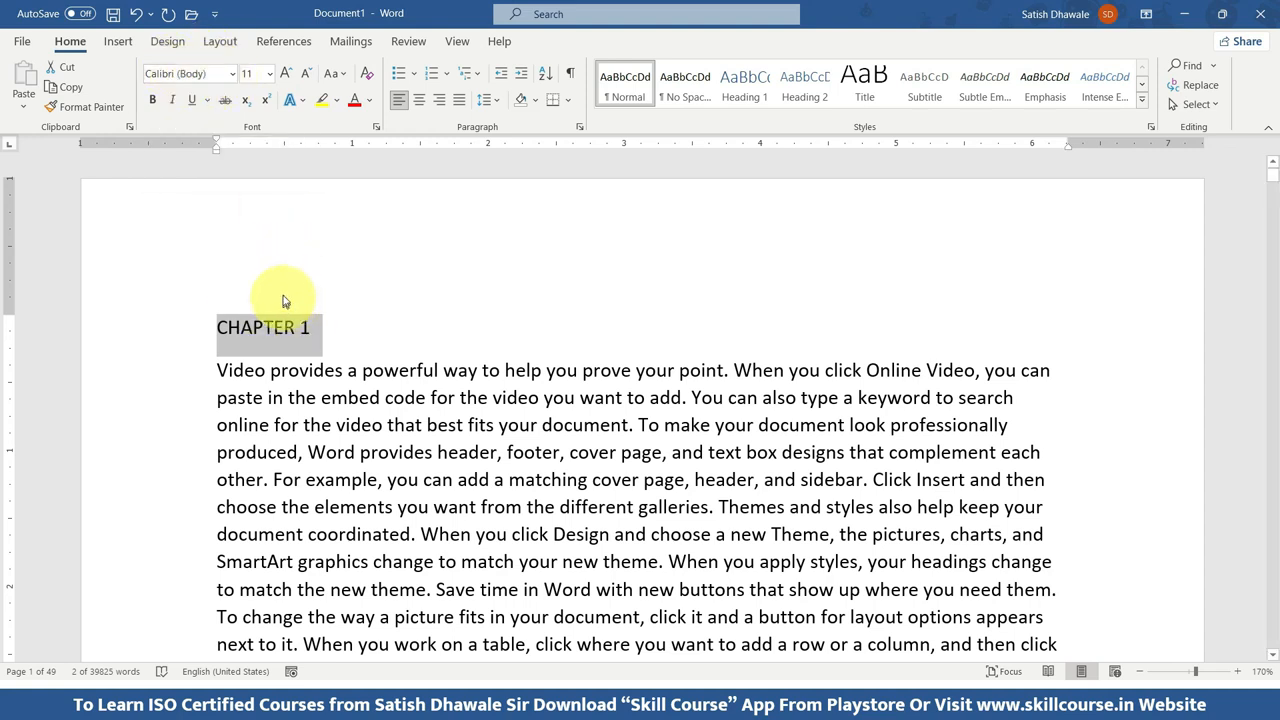
{"action": "left_click", "coordinate": [287, 78]}
{"action": "left_click", "coordinate": [287, 78]}
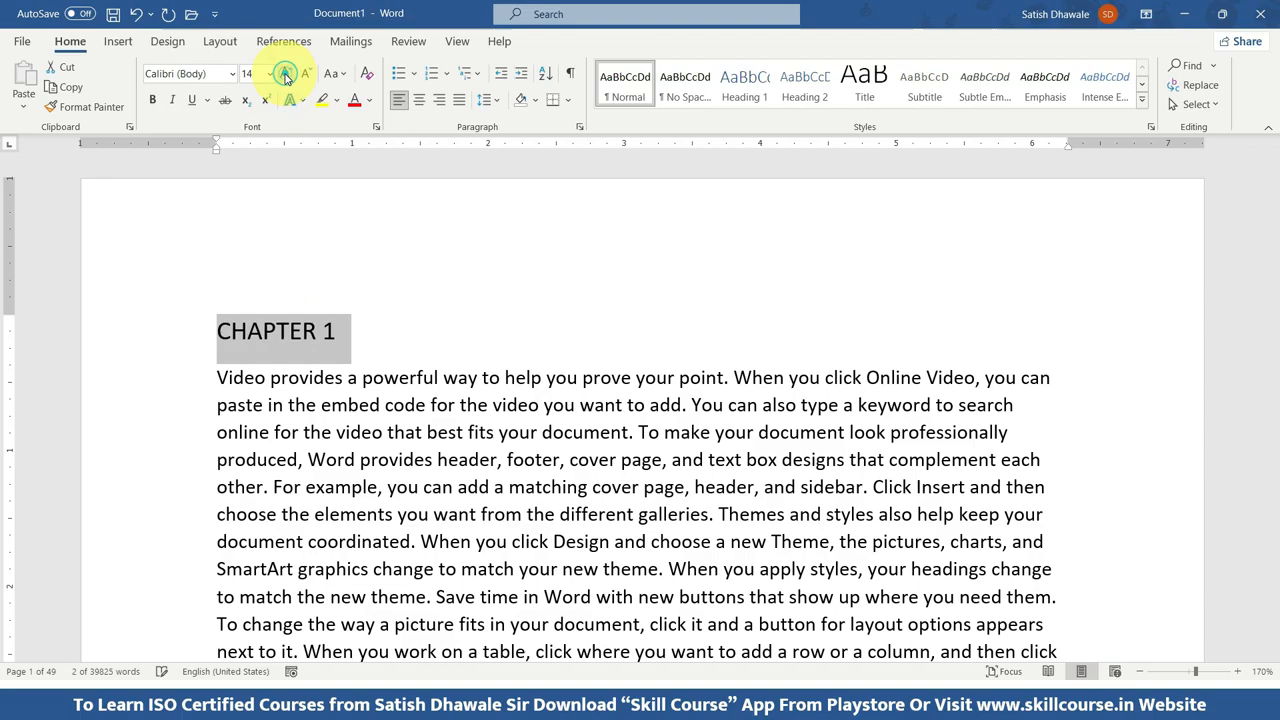
{"action": "left_click", "coordinate": [287, 78]}
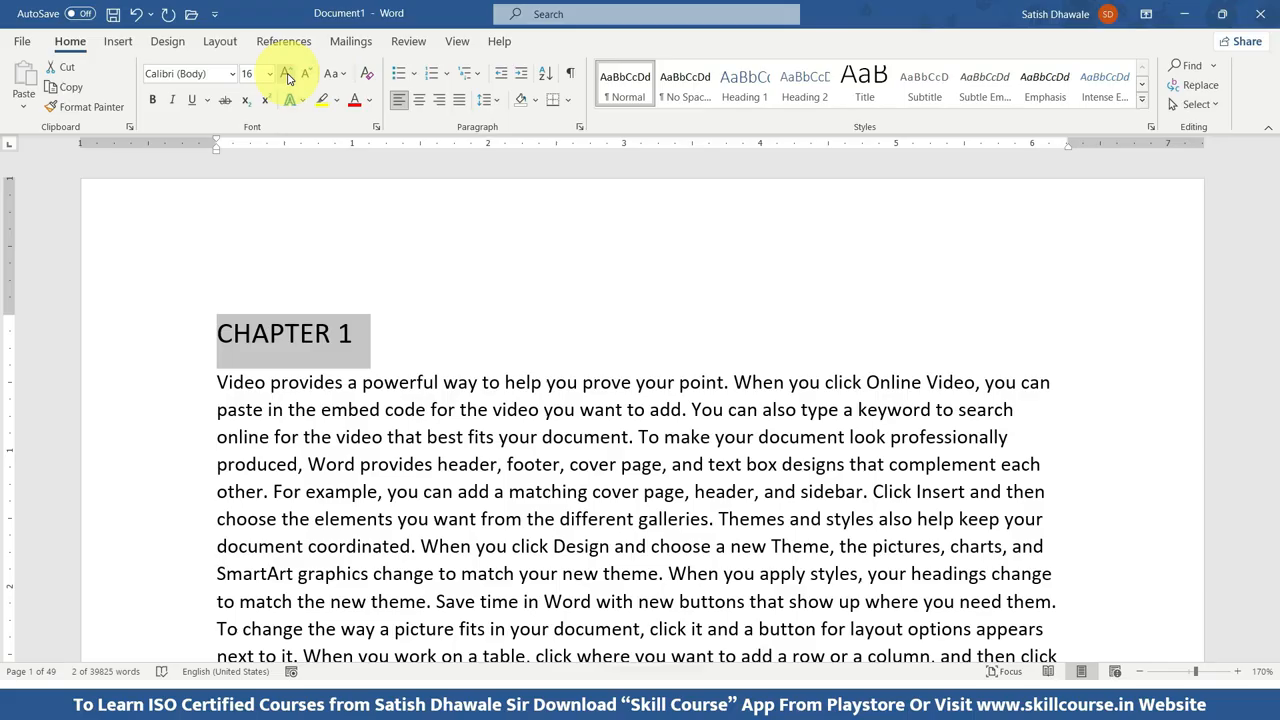
{"action": "left_click", "coordinate": [287, 78]}
{"action": "left_click", "coordinate": [287, 78]}
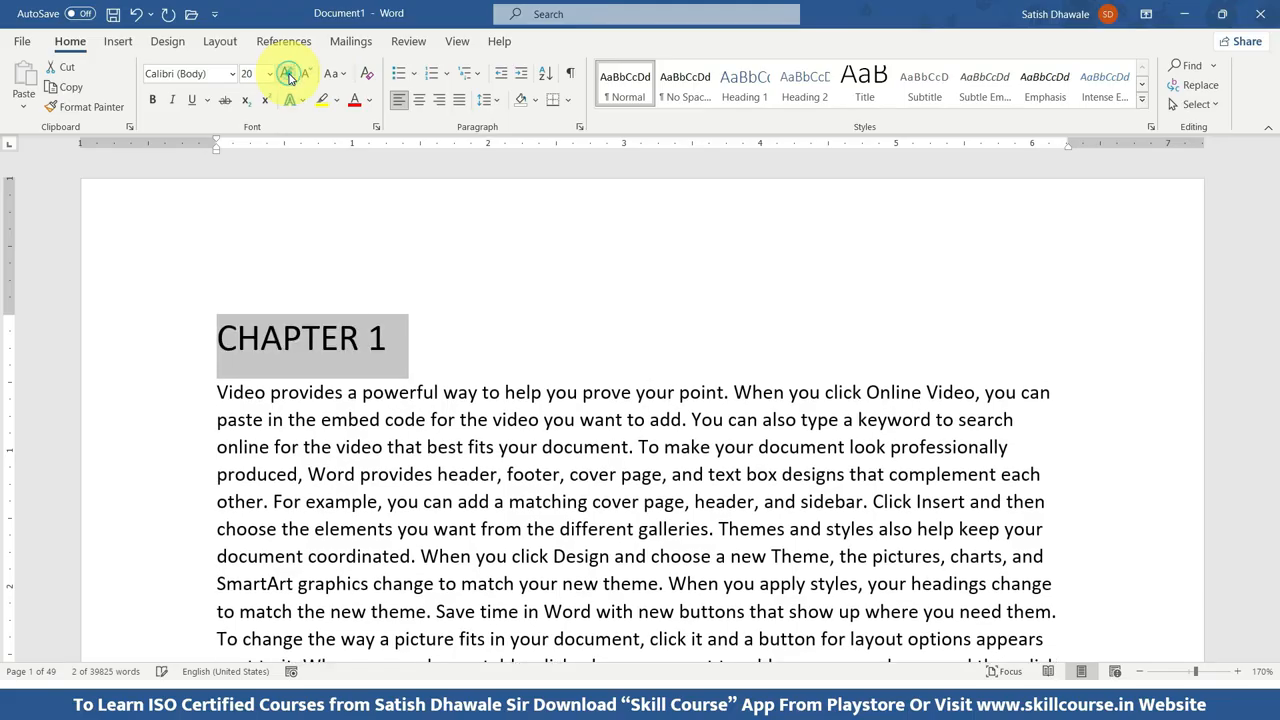
{"action": "left_click", "coordinate": [287, 78]}
{"action": "left_click", "coordinate": [287, 78]}
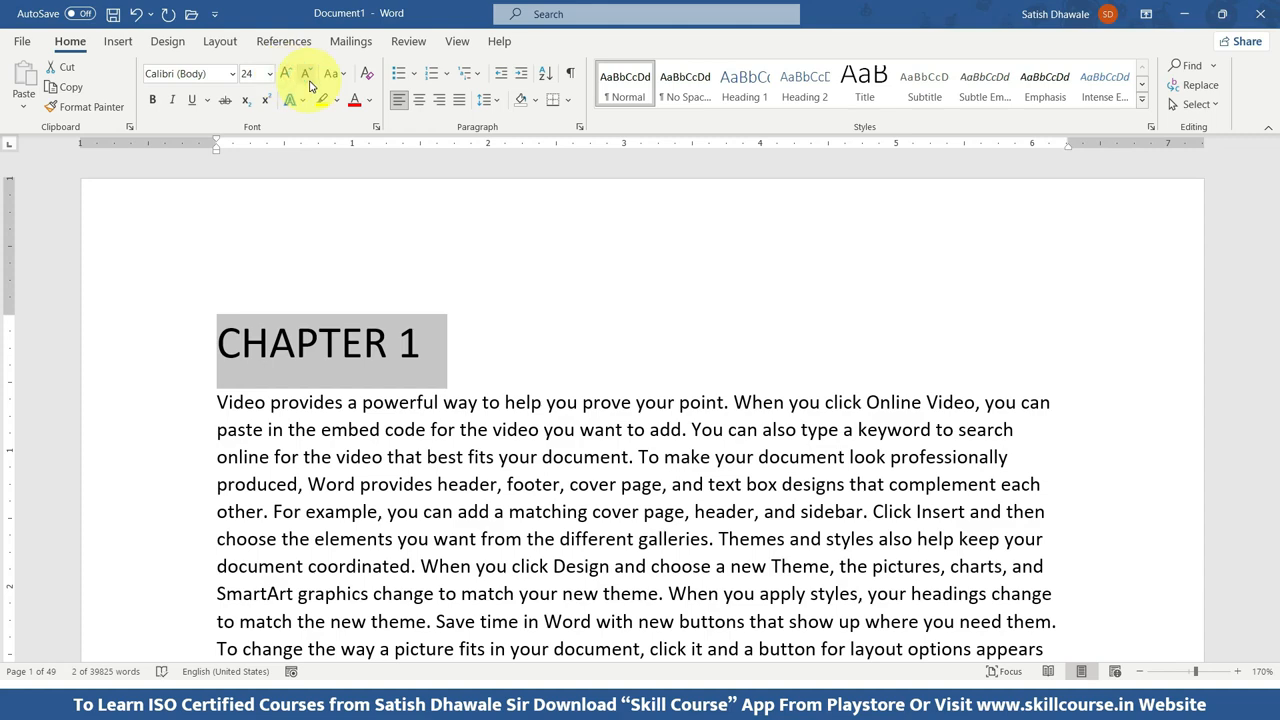
Shrink the heading's font by a couple of steps and set it back to size 24 from the preset sizes.
{"action": "left_click", "coordinate": [306, 76]}
{"action": "left_click", "coordinate": [306, 76]}
{"action": "left_click", "coordinate": [306, 76]}
{"action": "left_click", "coordinate": [269, 74]}
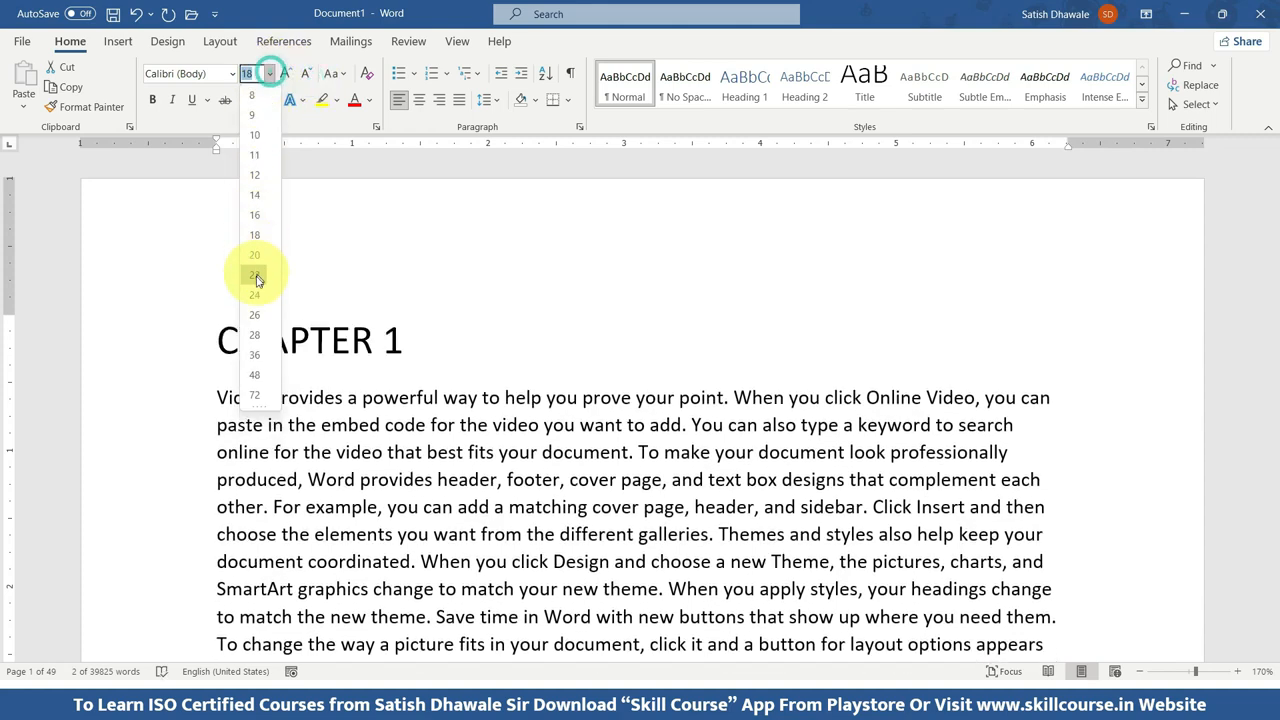
{"action": "left_click", "coordinate": [256, 298]}
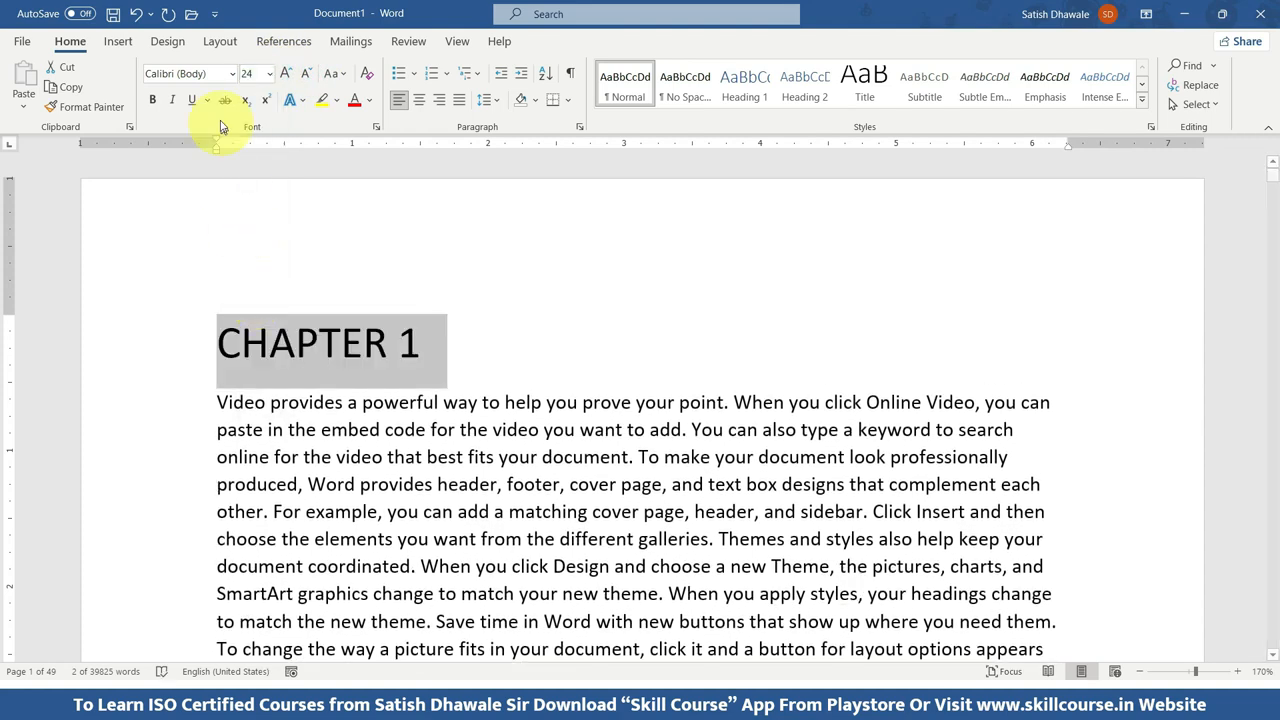
Make the CHAPTER 1 heading bold, and try italic on it before removing the italic.
{"action": "left_click", "coordinate": [153, 101]}
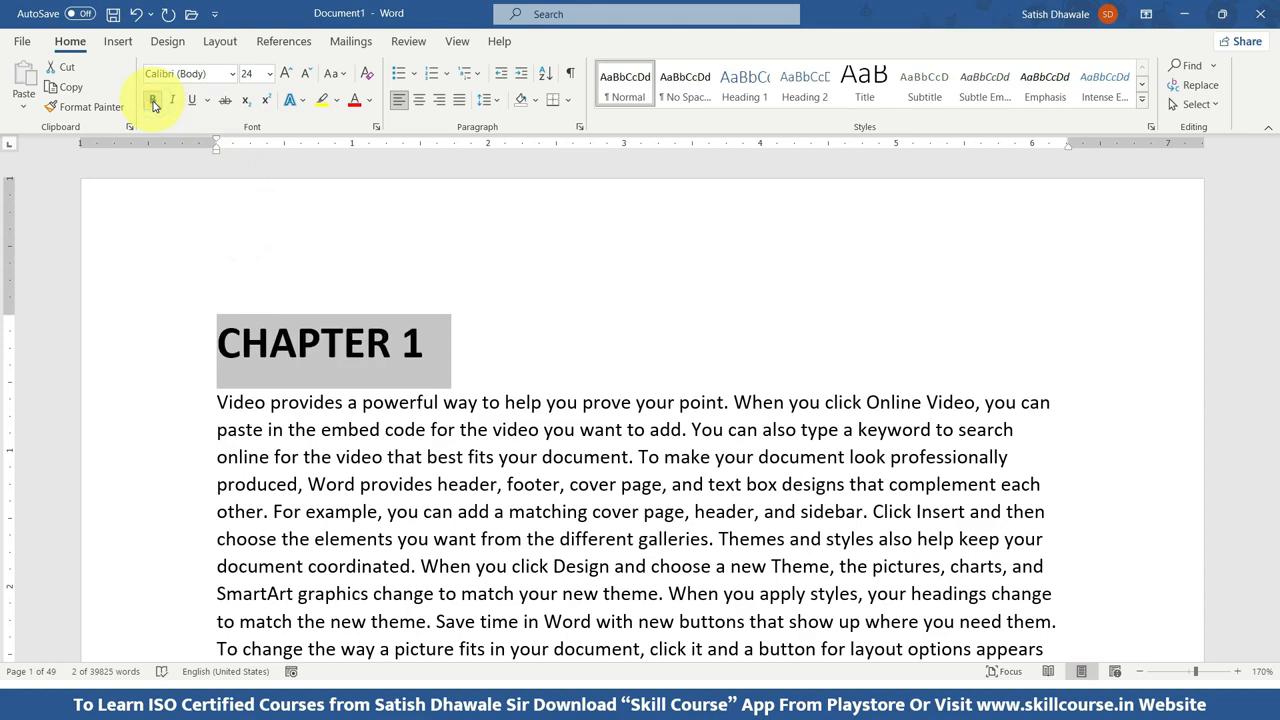
{"action": "left_click", "coordinate": [172, 101]}
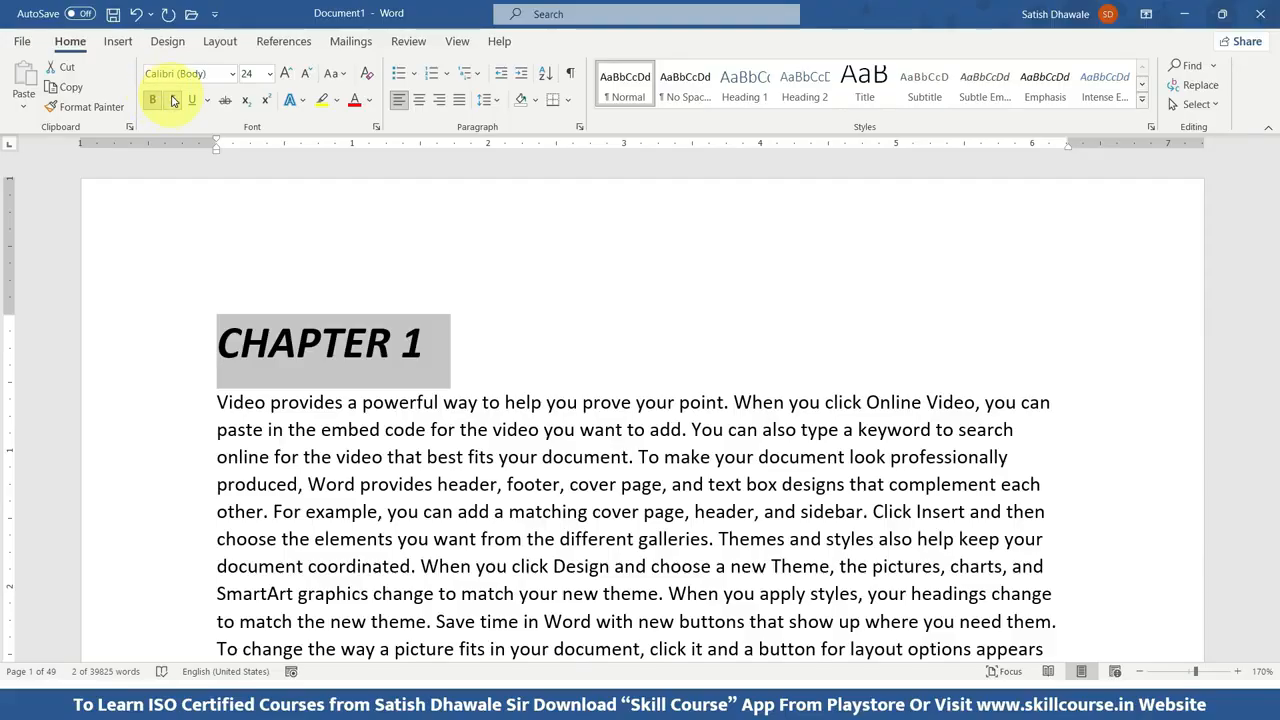
{"action": "left_click", "coordinate": [173, 103]}
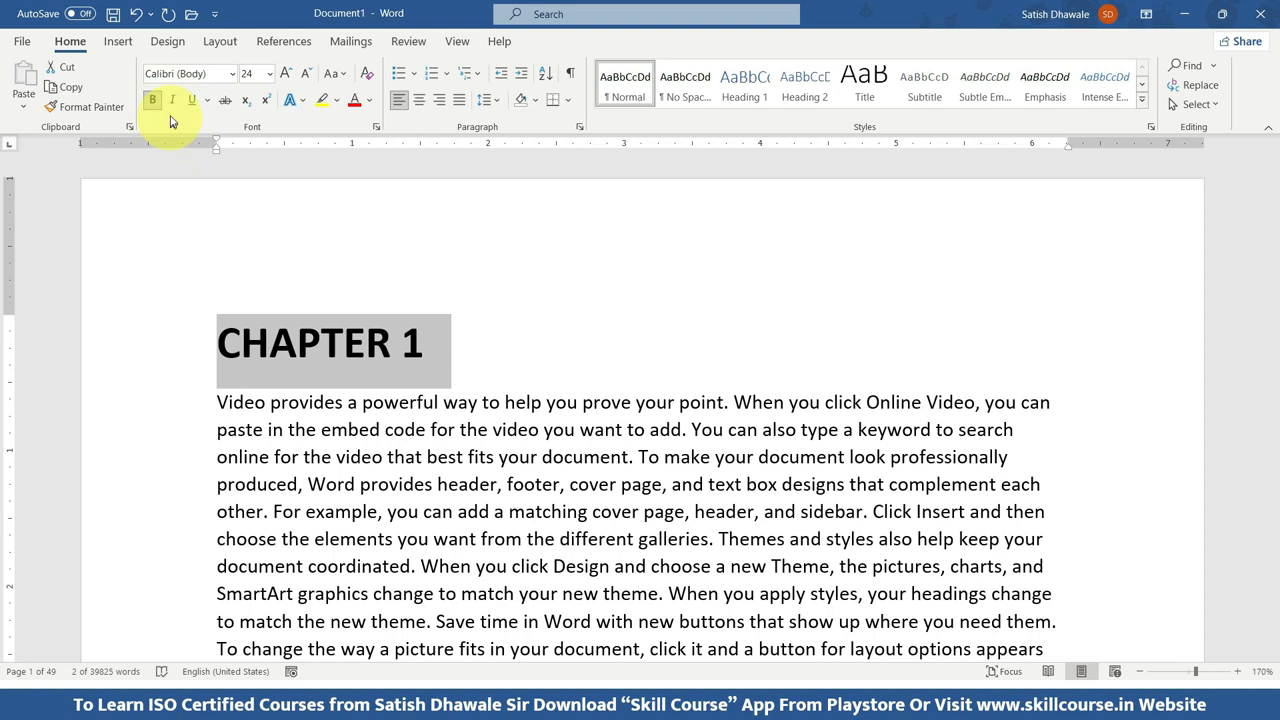
Give the selected CHAPTER 1 heading a dashed underline and set its font color to the standard purple.
{"action": "left_click", "coordinate": [192, 103]}
{"action": "left_click", "coordinate": [192, 103]}
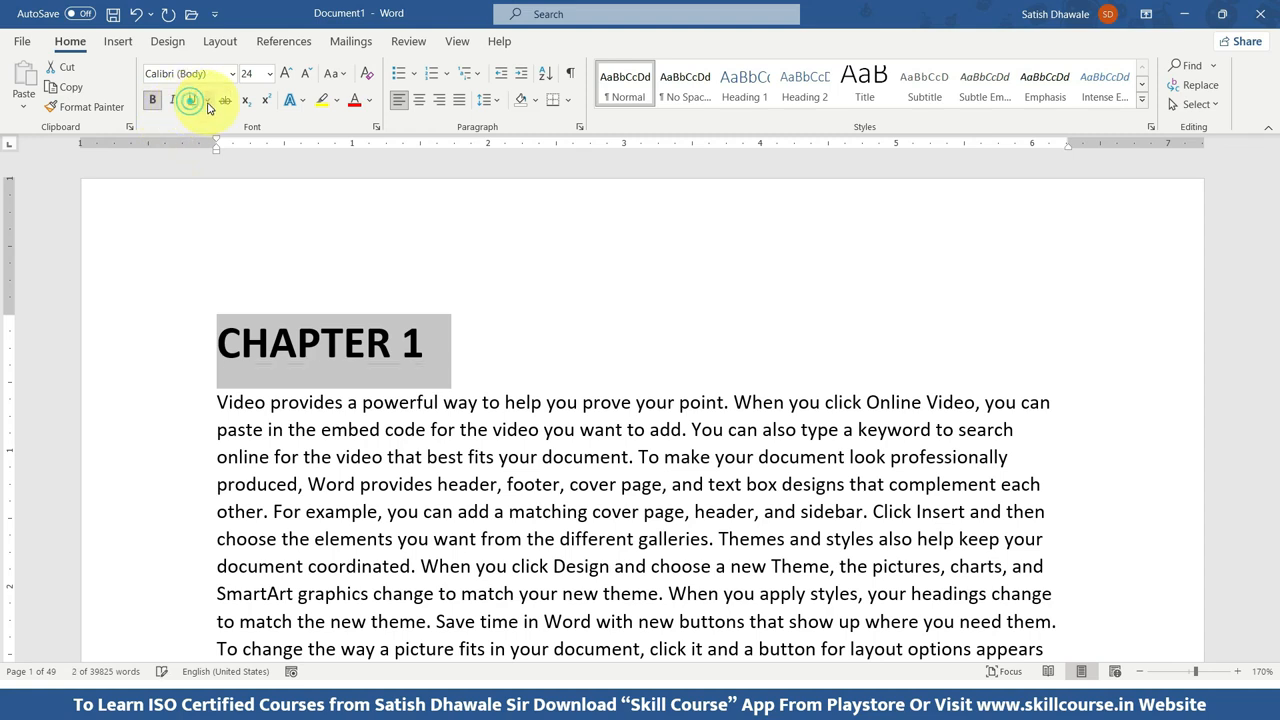
{"action": "left_click", "coordinate": [208, 103]}
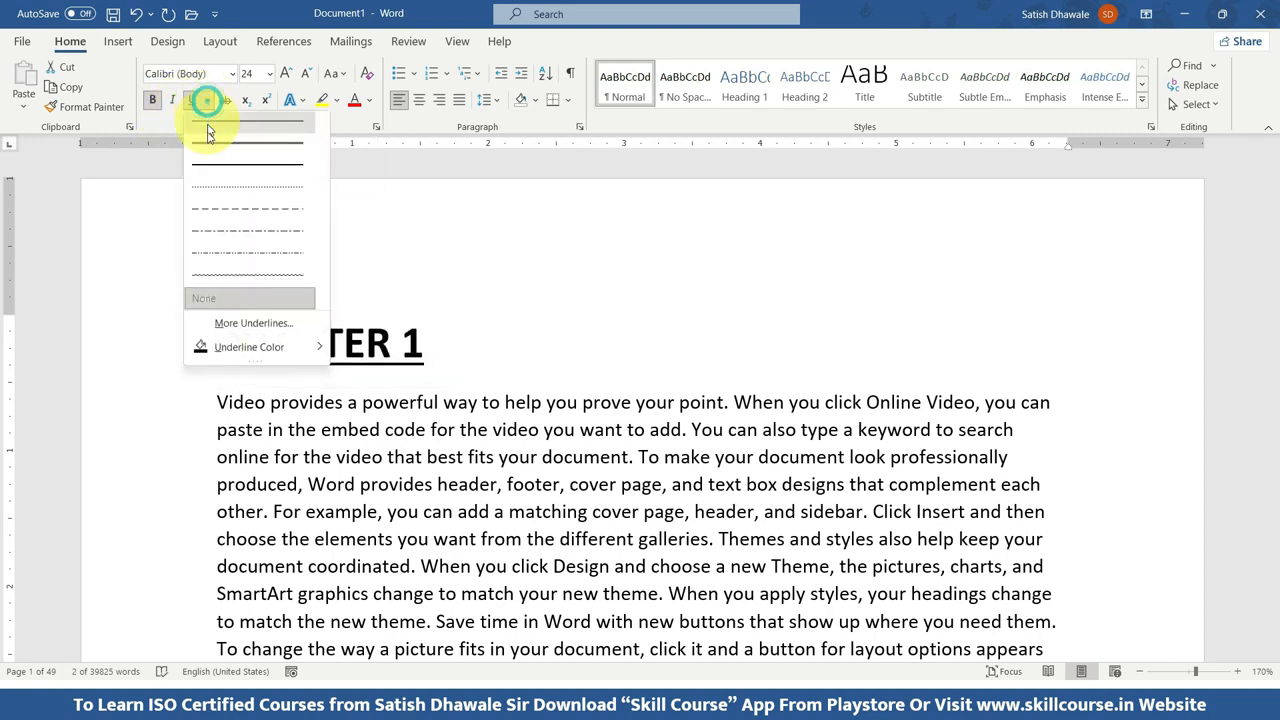
{"action": "left_click", "coordinate": [208, 218]}
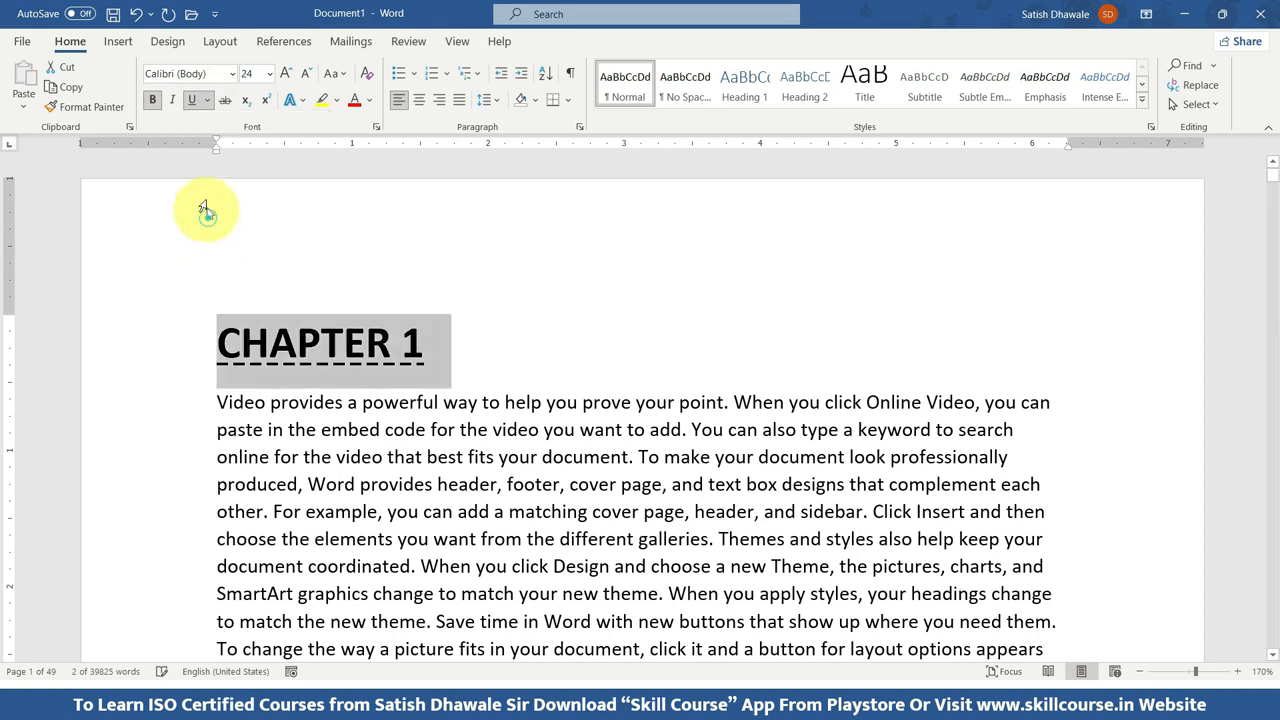
{"action": "left_click", "coordinate": [368, 100]}
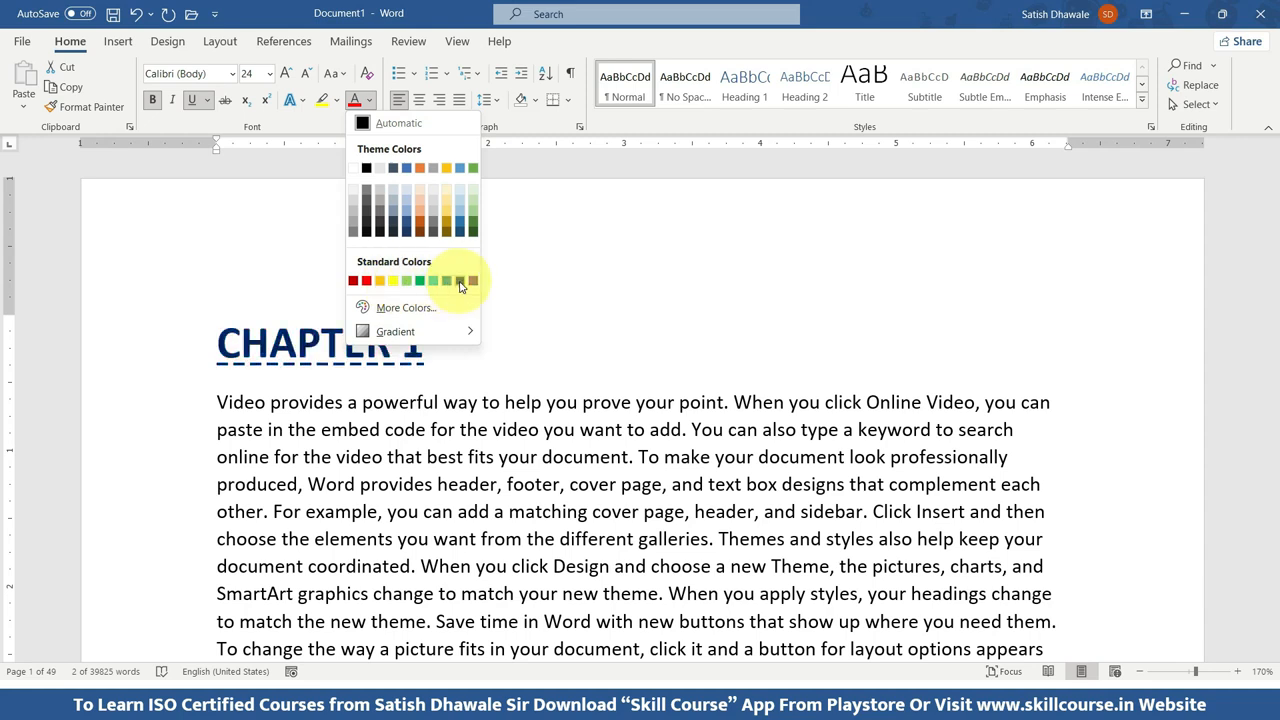
{"action": "left_click", "coordinate": [473, 280]}
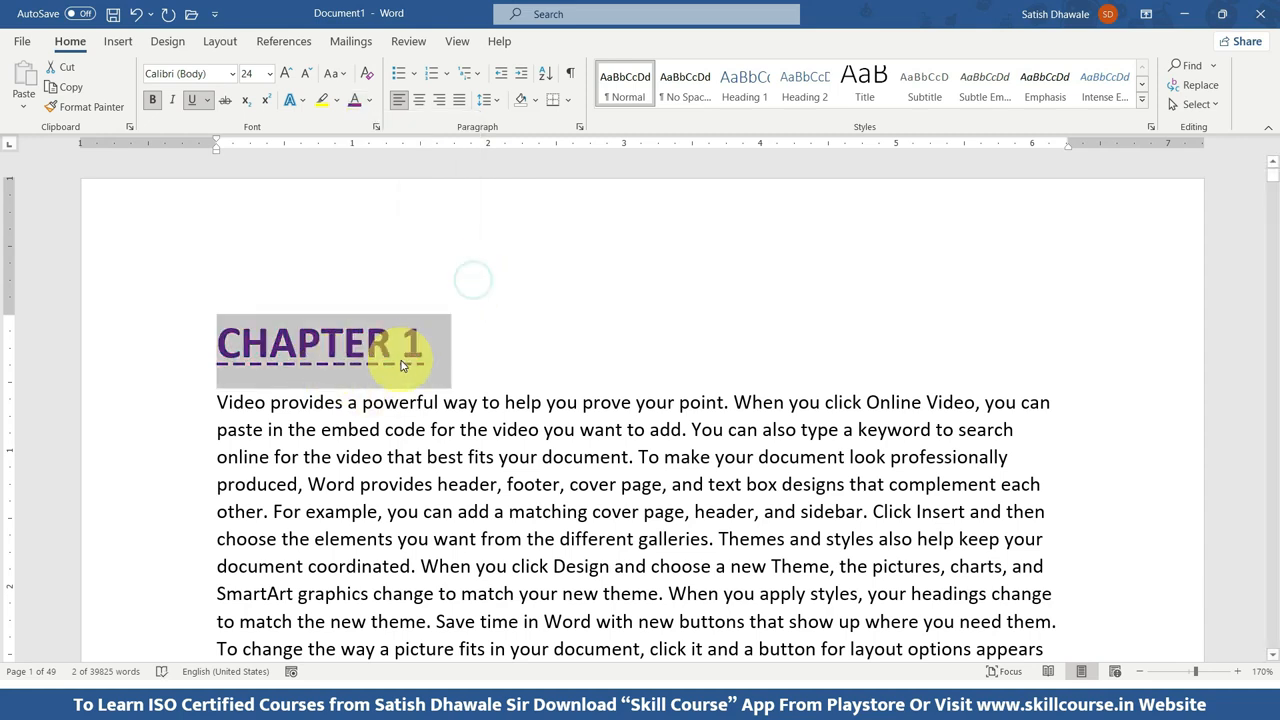
Change the CHAPTER 1 heading's font to Bowlby One SC.
{"action": "left_click", "coordinate": [230, 76]}
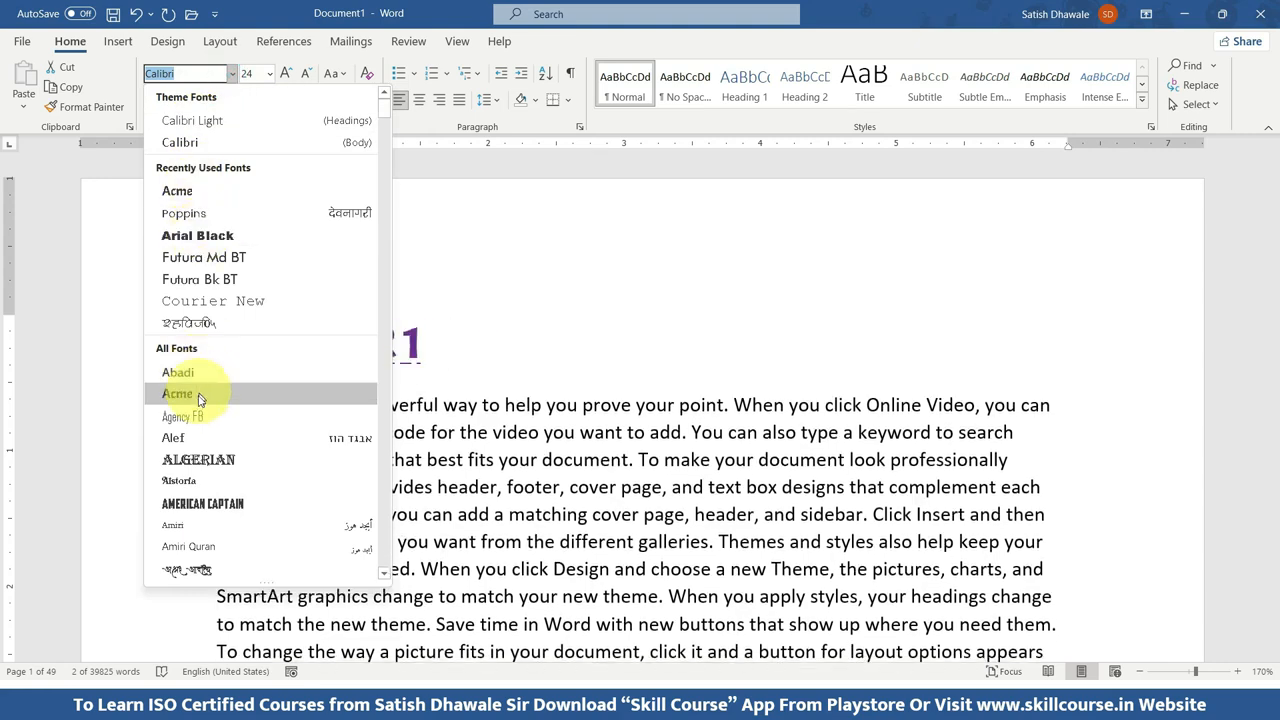
{"action": "scroll", "coordinate": [203, 420], "scroll_direction": "down", "scroll_amount": 6}
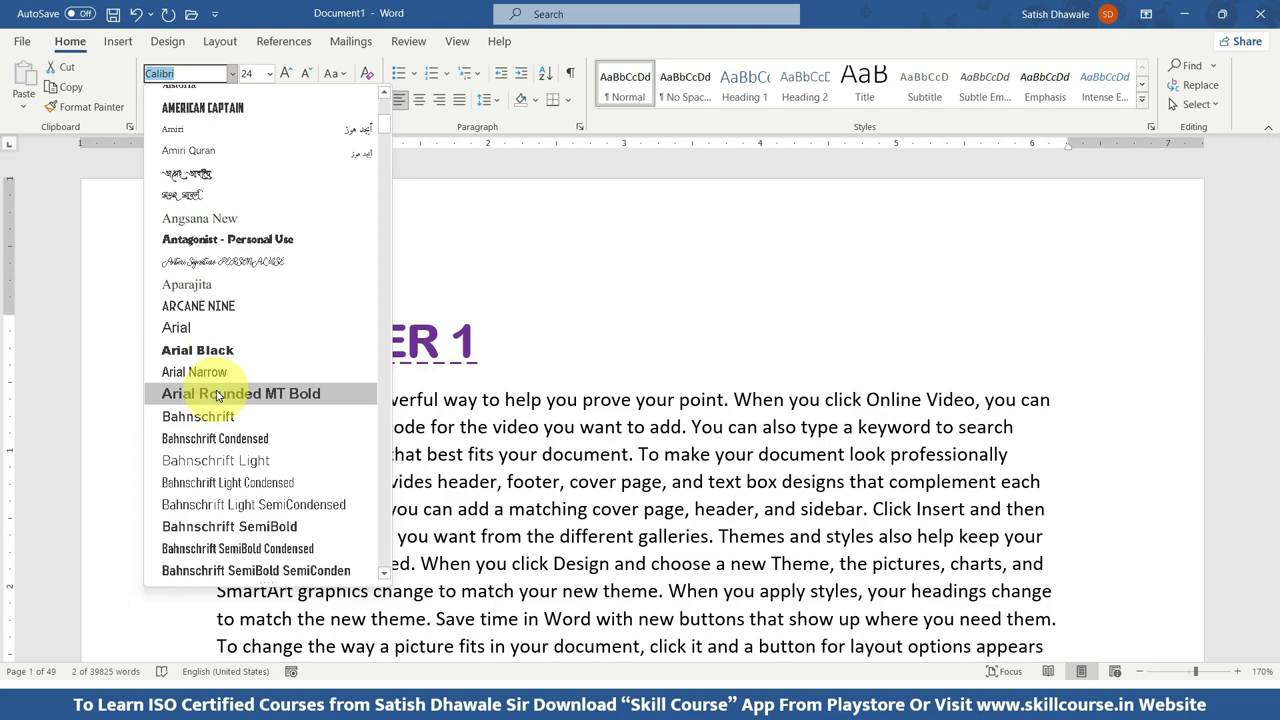
{"action": "scroll", "coordinate": [243, 425], "scroll_direction": "down", "scroll_amount": 4}
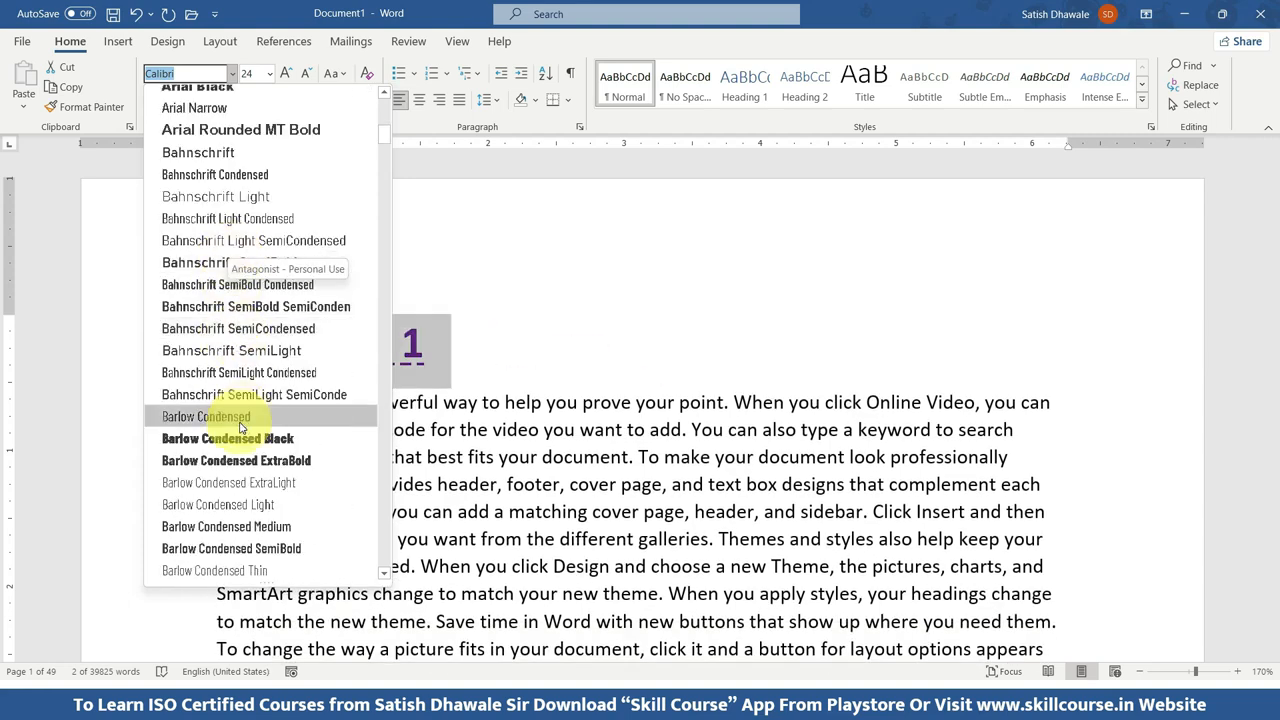
{"action": "scroll", "coordinate": [244, 441], "scroll_direction": "down", "scroll_amount": 1}
{"action": "scroll", "coordinate": [244, 441], "scroll_direction": "down", "scroll_amount": 3}
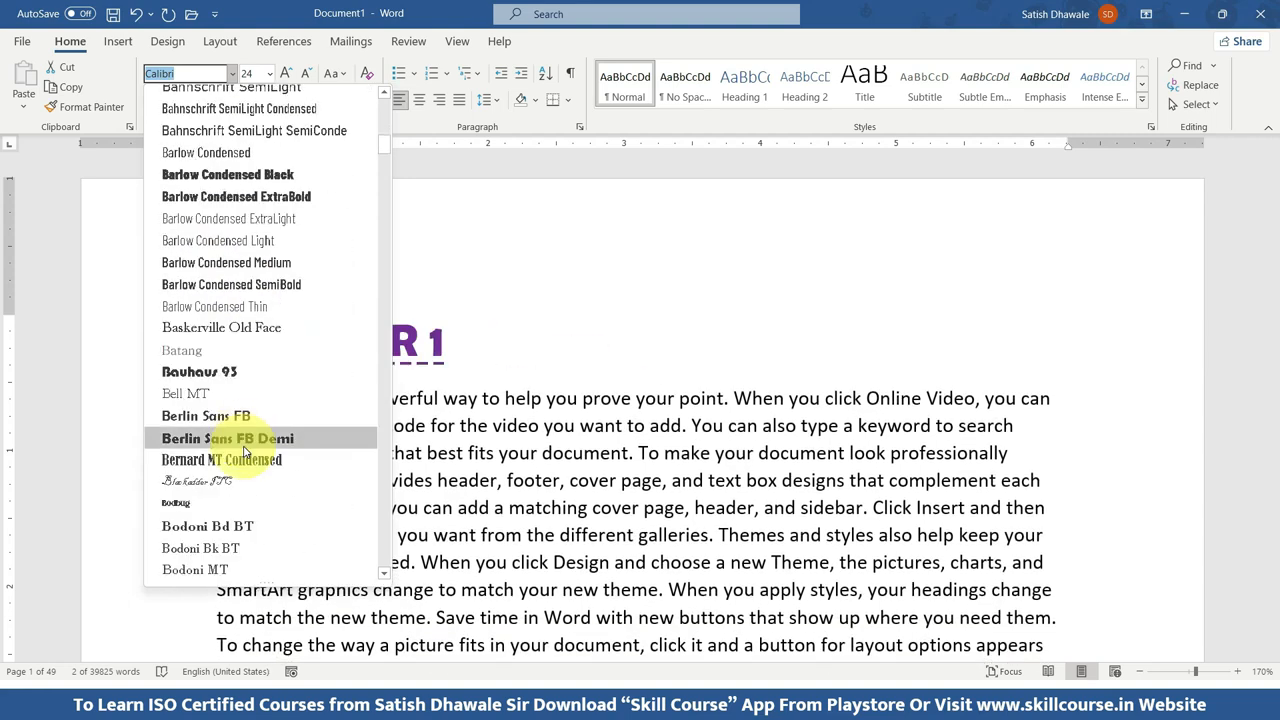
{"action": "scroll", "coordinate": [240, 437], "scroll_direction": "down", "scroll_amount": 3}
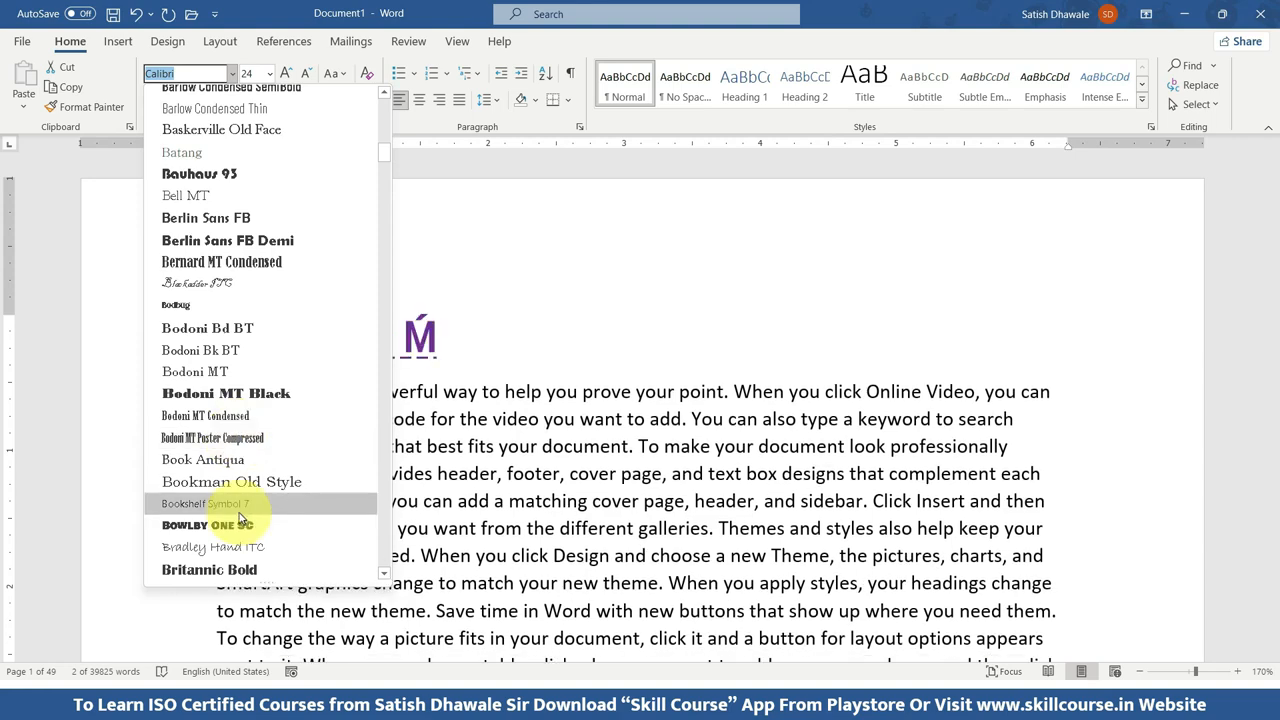
{"action": "left_click", "coordinate": [235, 517]}
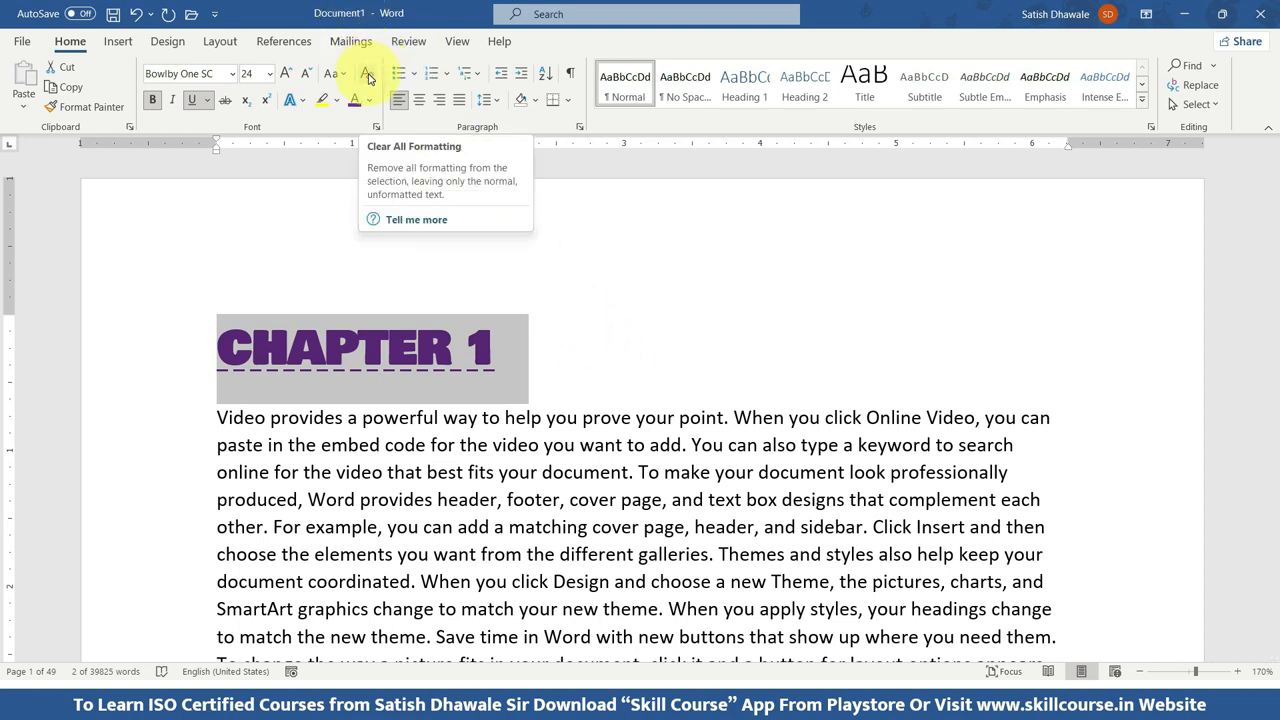
Clear all formatting from the selected CHAPTER 1 heading.
{"action": "key", "text": "ctrl"}
{"action": "key", "text": "ctrl"}
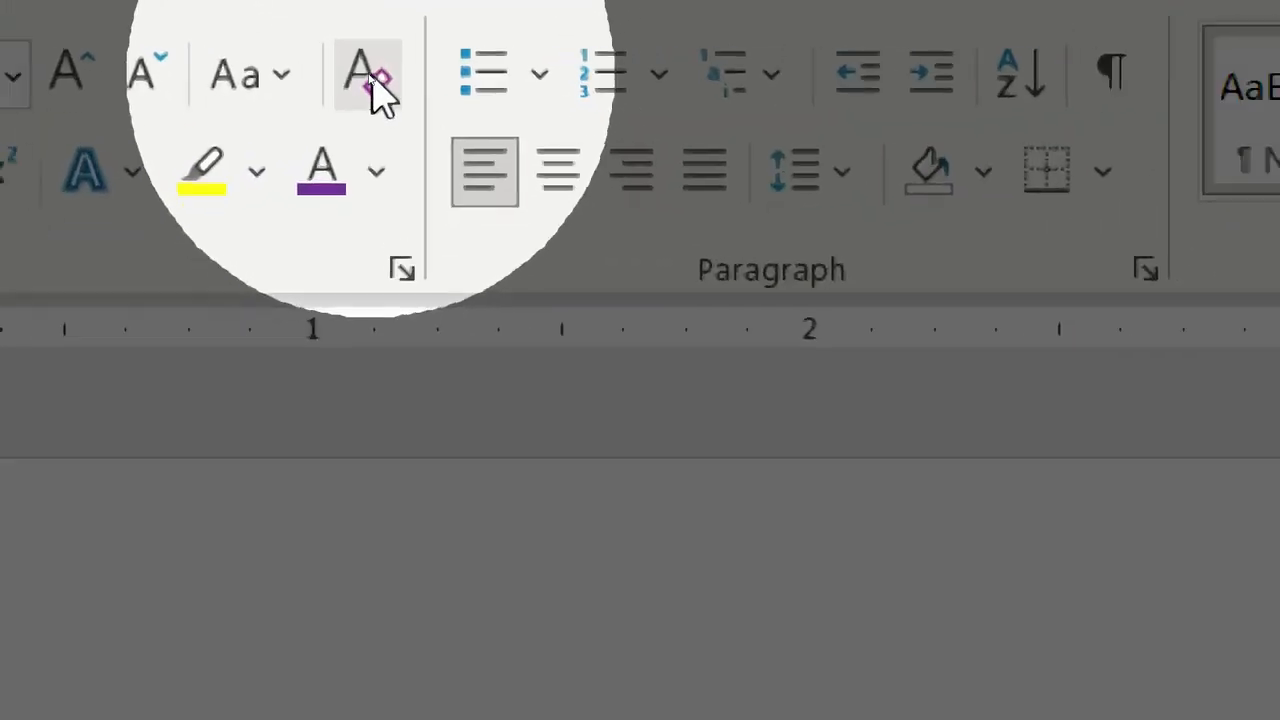
{"action": "key", "text": "ctrl"}
{"action": "key", "text": "ctrl"}
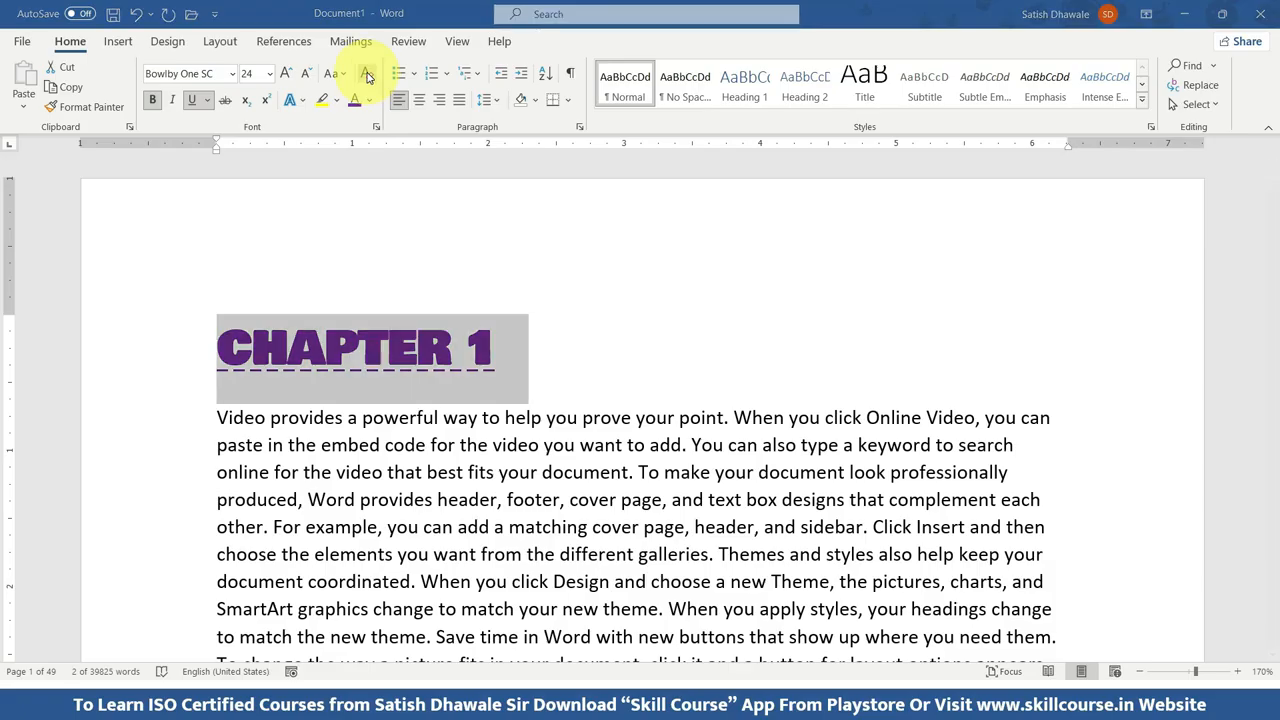
{"action": "left_click", "coordinate": [367, 77]}
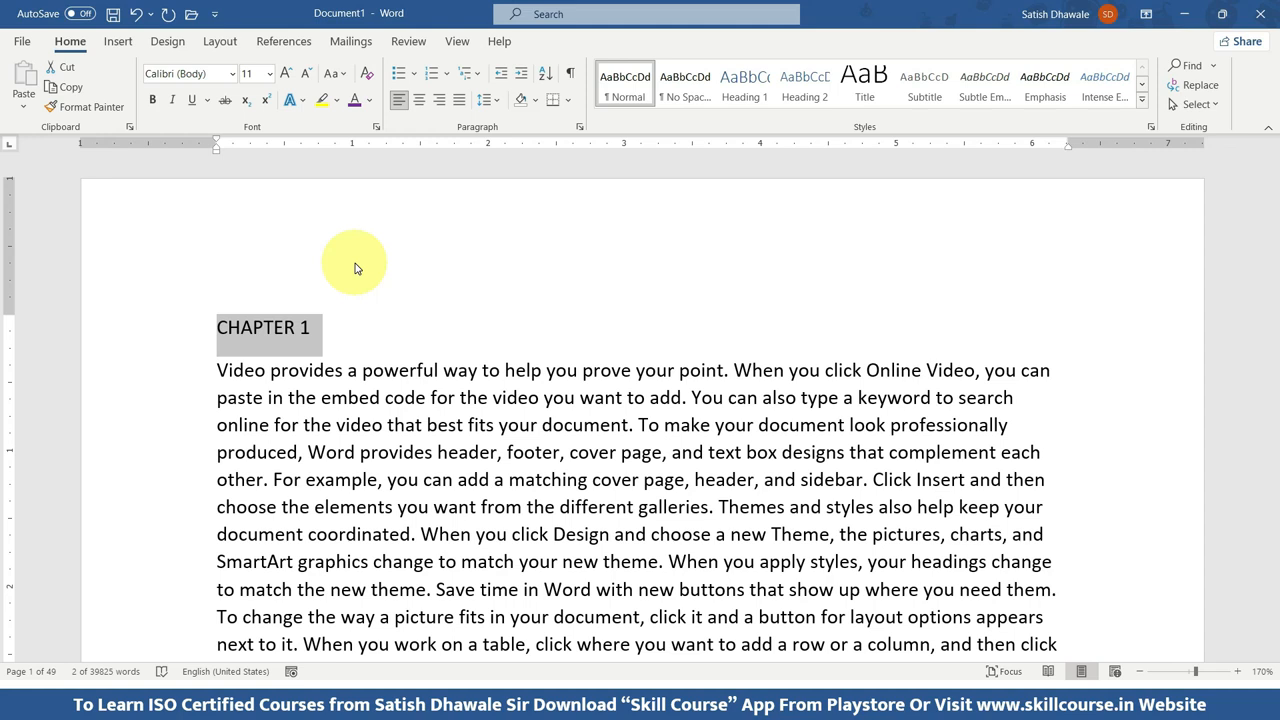
Undo the cleared formatting and the heading's earlier font, color, underline, bold and size changes, back to font size 12.
{"action": "key", "text": "ctrl+z"}
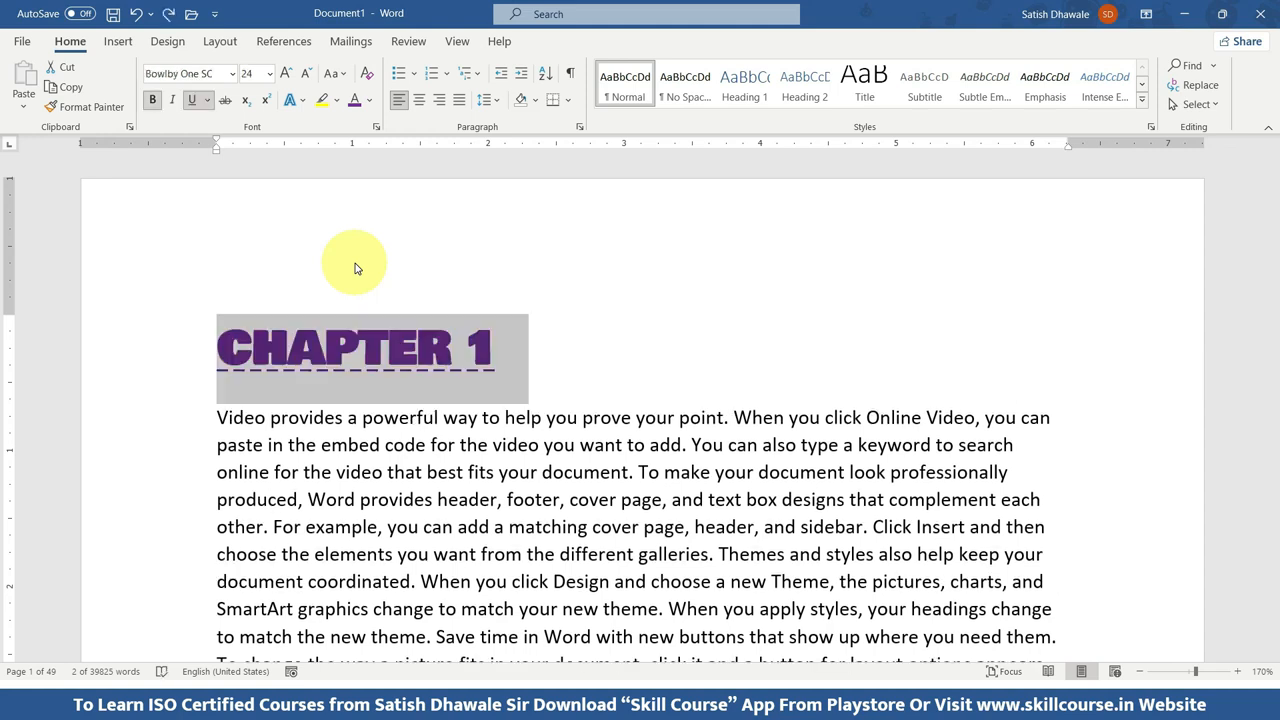
{"action": "key", "text": "ctrl+z"}
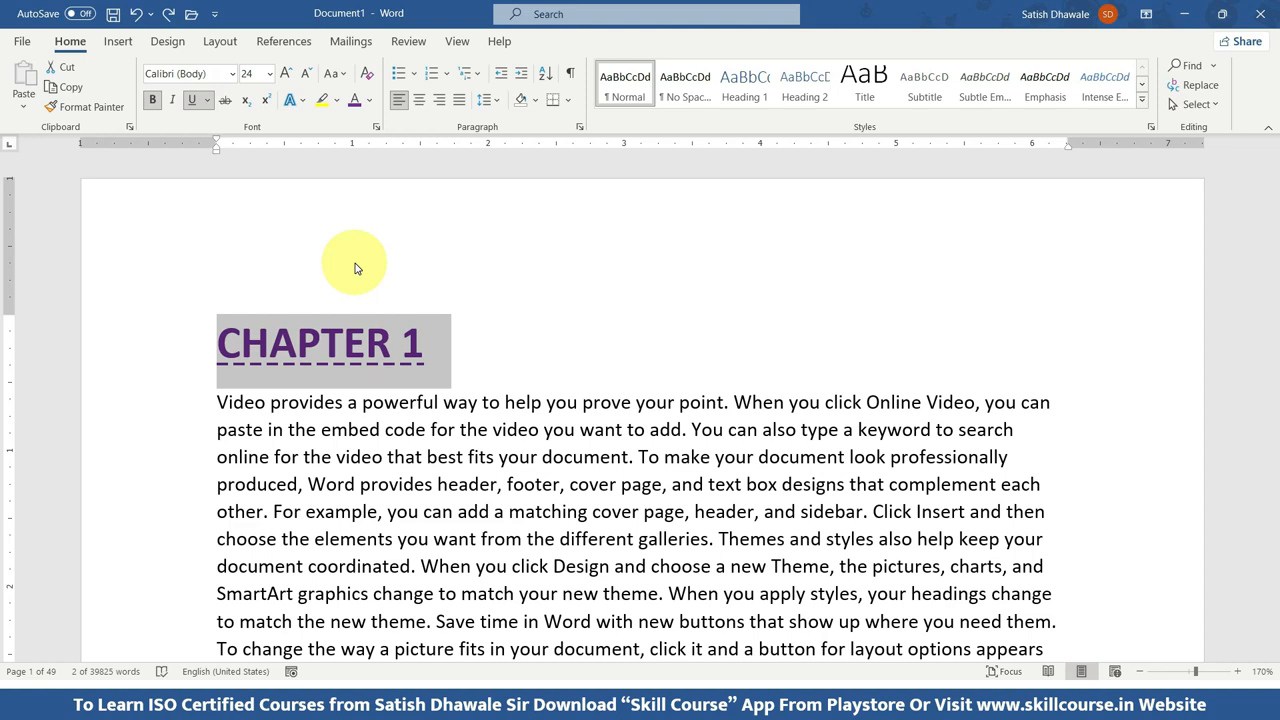
{"action": "key", "text": "ctrl+z"}
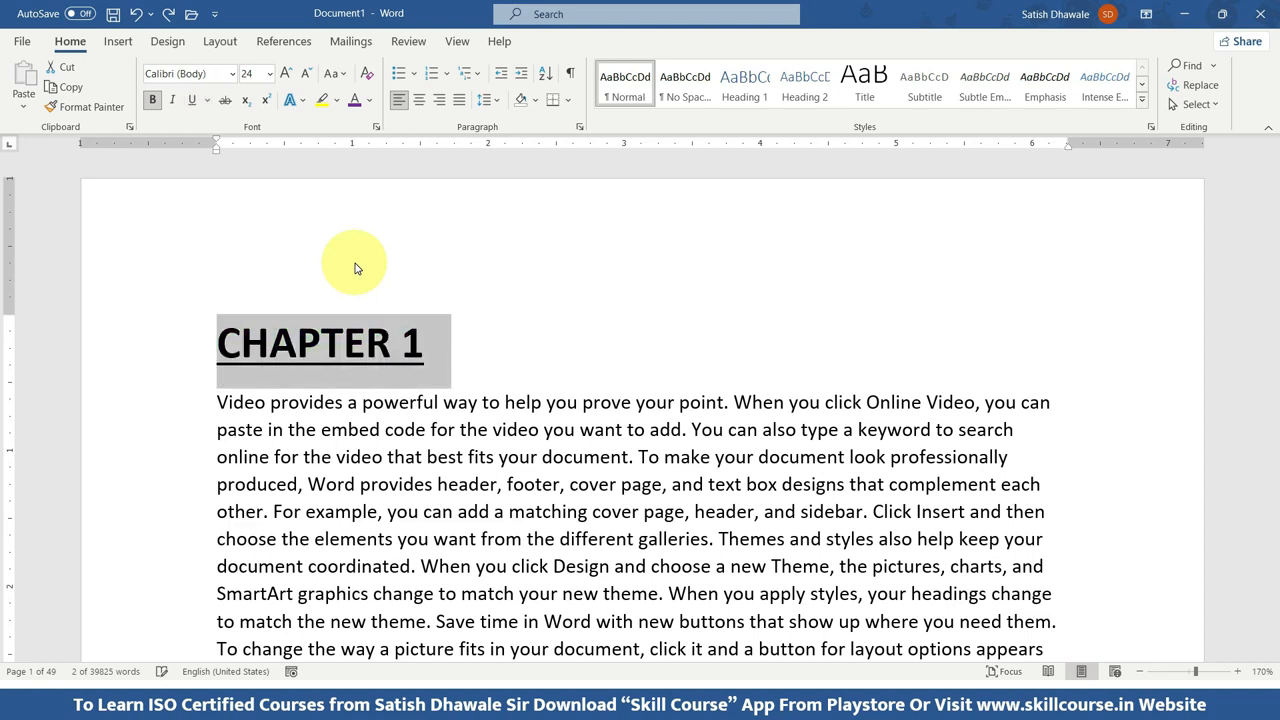
{"action": "key", "text": "ctrl+z"}
{"action": "key", "text": "ctrl+z"}
{"action": "key", "text": "ctrl+z"}
{"action": "key", "text": "ctrl+z"}
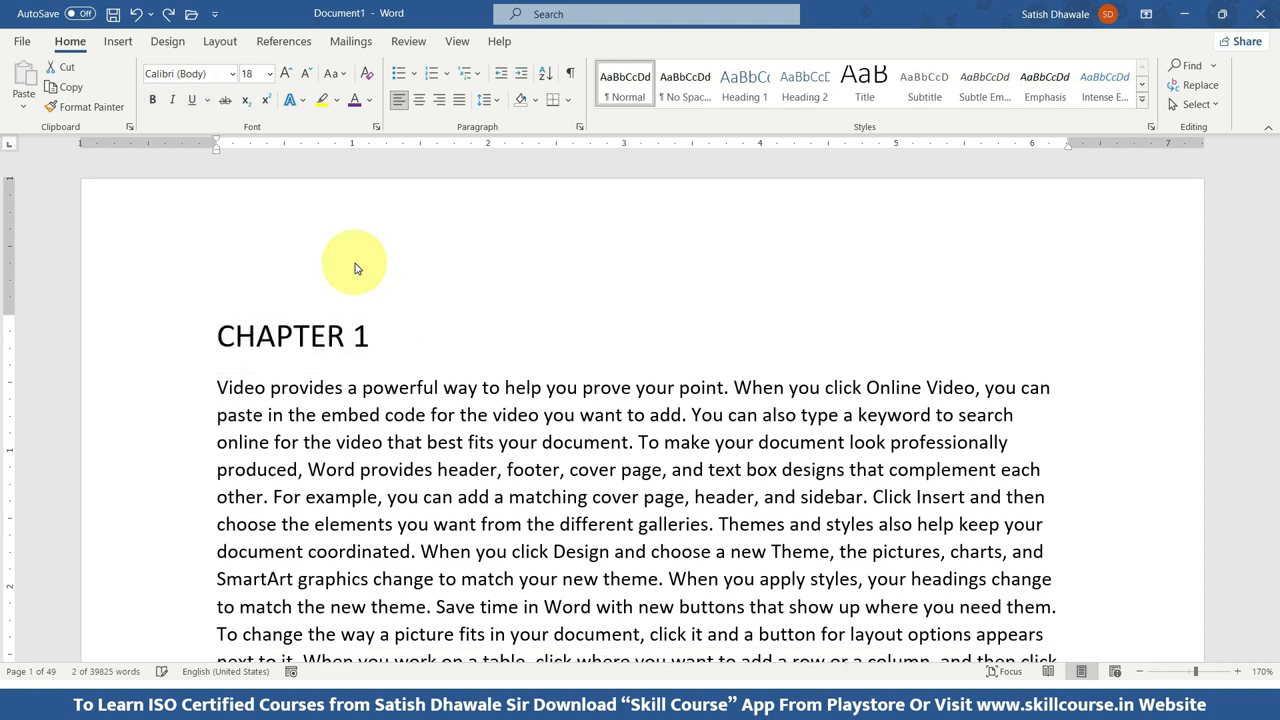
{"action": "key", "text": "ctrl+z"}
{"action": "key", "text": "ctrl+z"}
{"action": "key", "text": "ctrl+z"}
{"action": "key", "text": "ctrl+z"}
{"action": "key", "text": "ctrl+z"}
{"action": "key", "text": "ctrl+z"}
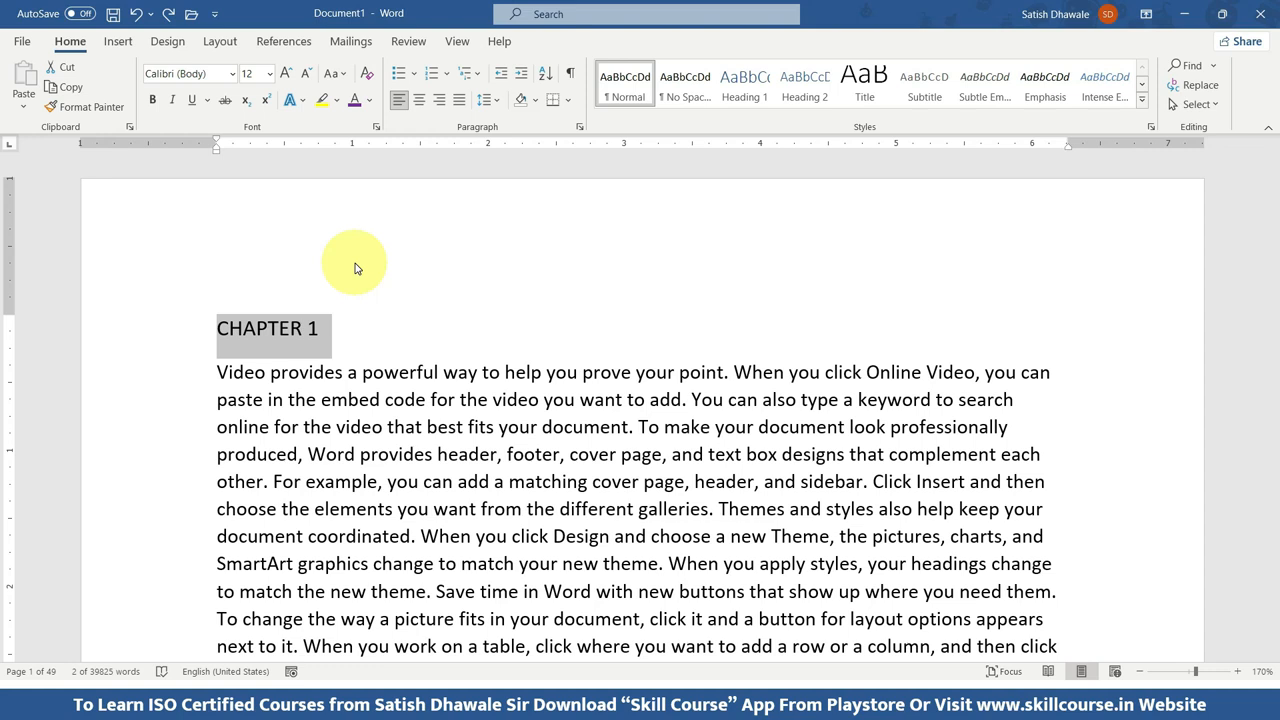
Redo the undone heading changes up to the purple, bold, dash-underlined Bowlby One SC at size 24.
{"action": "key", "text": "ctrl+shift+period"}
{"action": "key", "text": "ctrl+shift+period"}
{"action": "key", "text": "ctrl+shift+period"}
{"action": "key", "text": "ctrl+shift+period"}
{"action": "key", "text": "ctrl+shift+period"}
{"action": "key", "text": "ctrl+shift+period"}
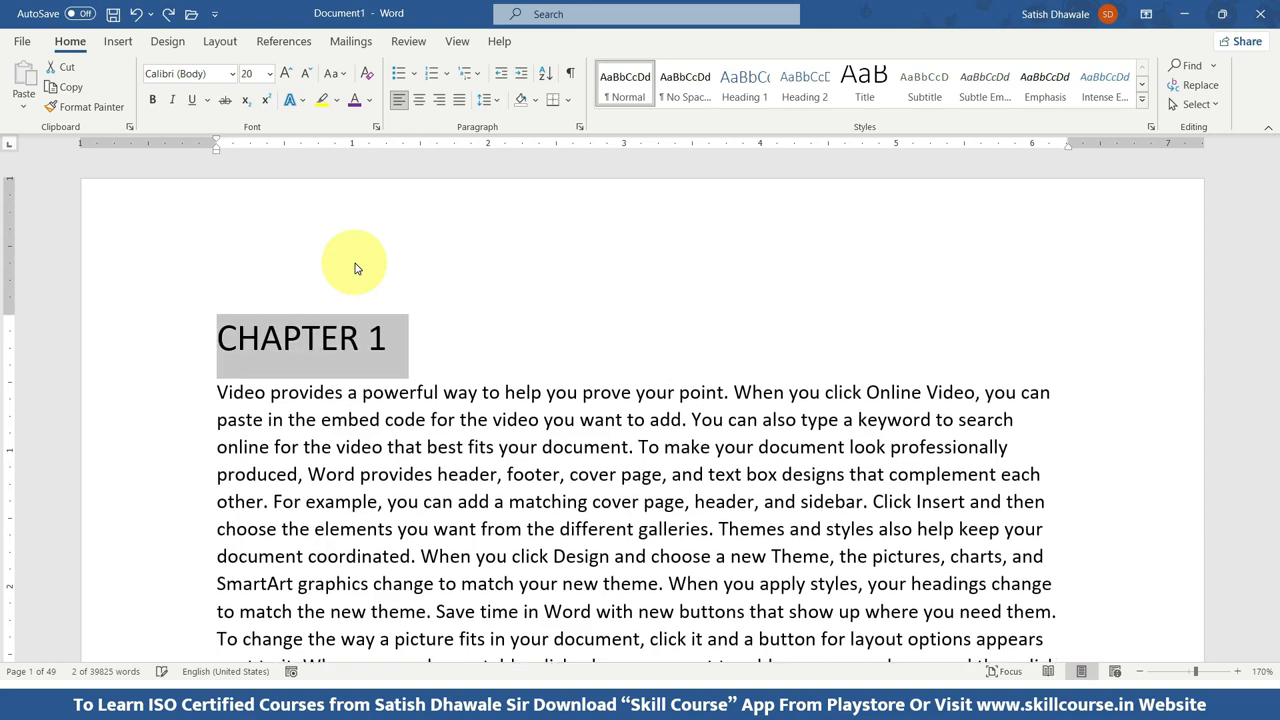
{"action": "key", "text": "ctrl+b"}
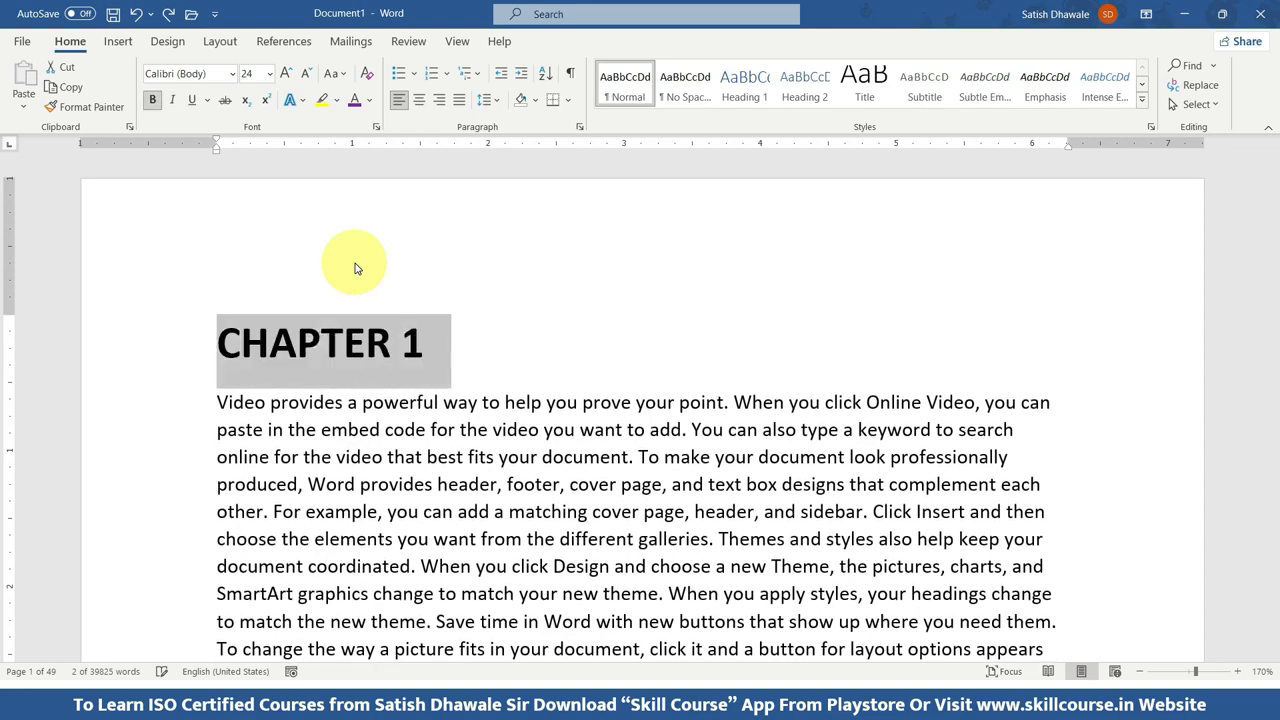
{"action": "key", "text": "ctrl+y"}
{"action": "key", "text": "ctrl+y"}
{"action": "key", "text": "ctrl+y"}
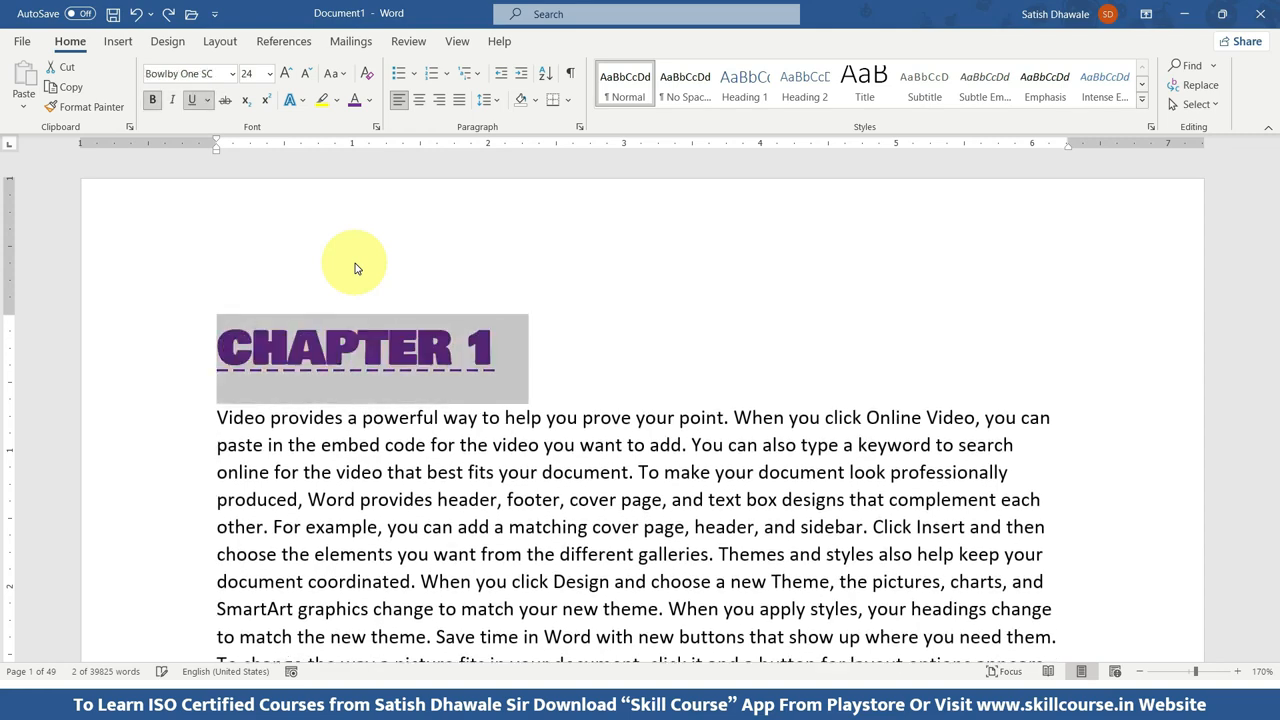
Select the whole CHAPTER 1 line, try deleting it, and undo the deletion.
{"action": "left_click", "coordinate": [545, 348]}
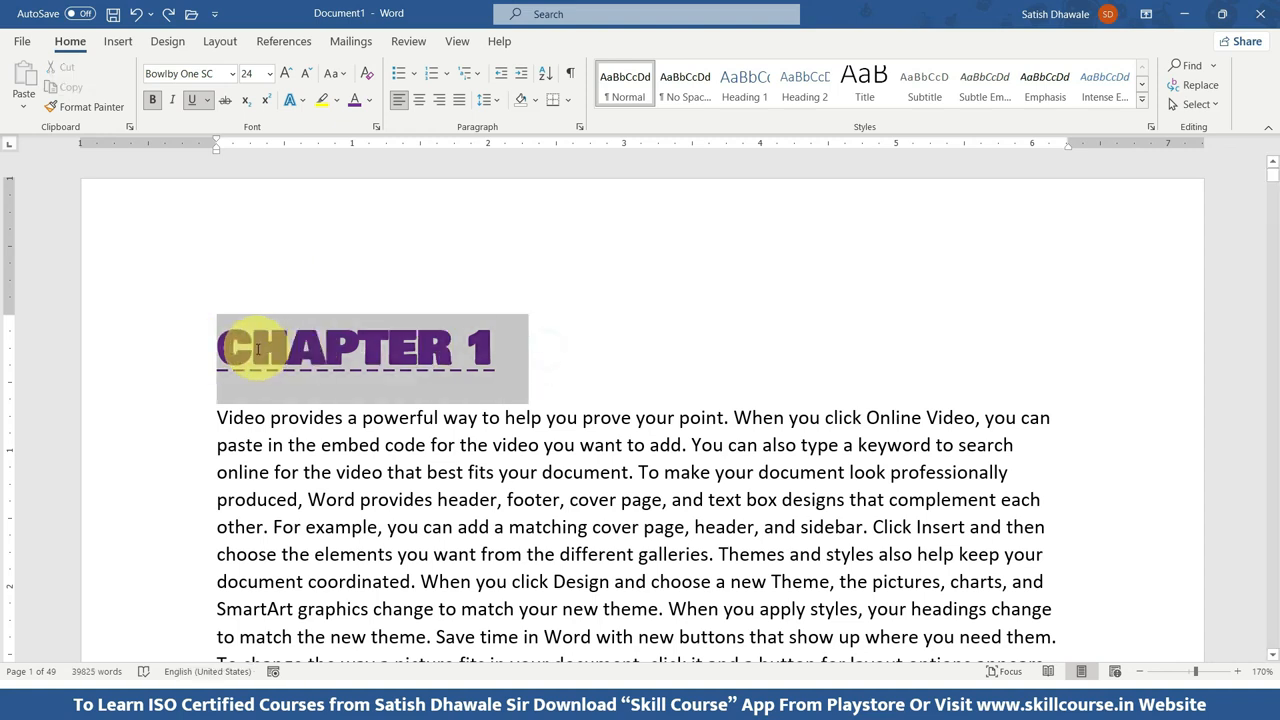
{"action": "triple_click", "coordinate": [257, 349]}
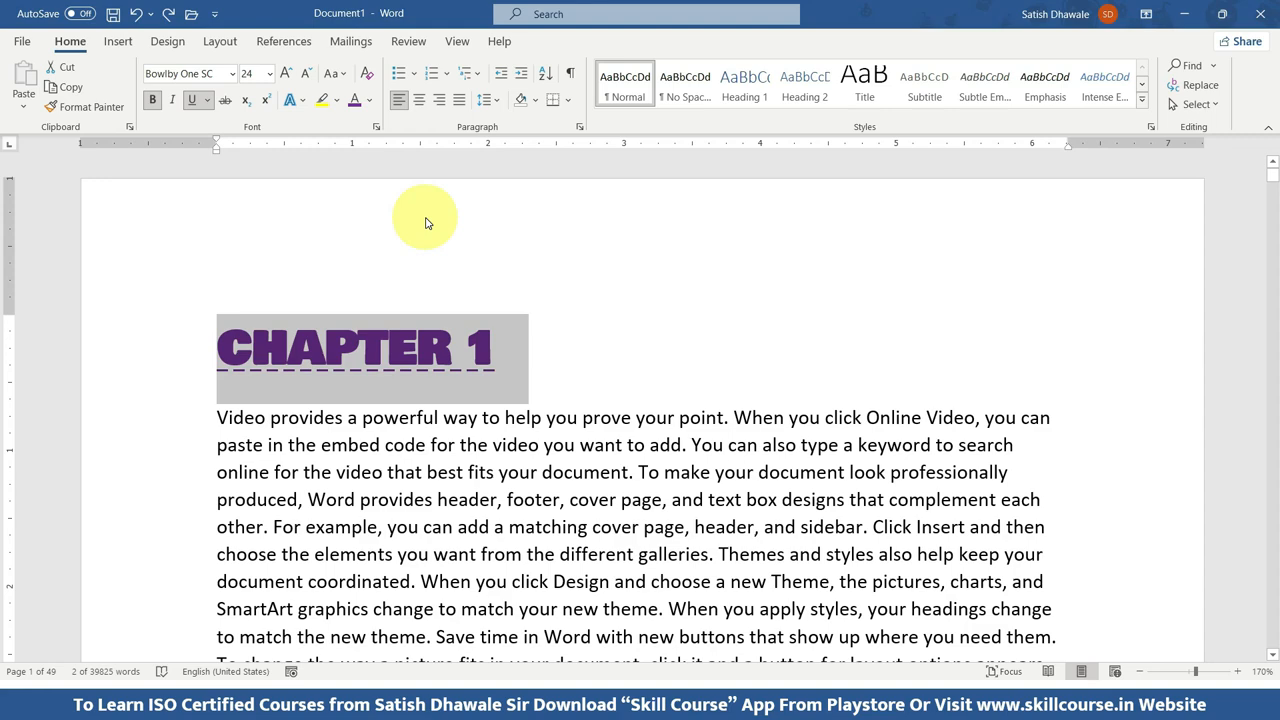
{"action": "key", "text": "Delete"}
{"action": "key", "text": "ctrl+z"}
{"action": "key", "text": "Delete"}
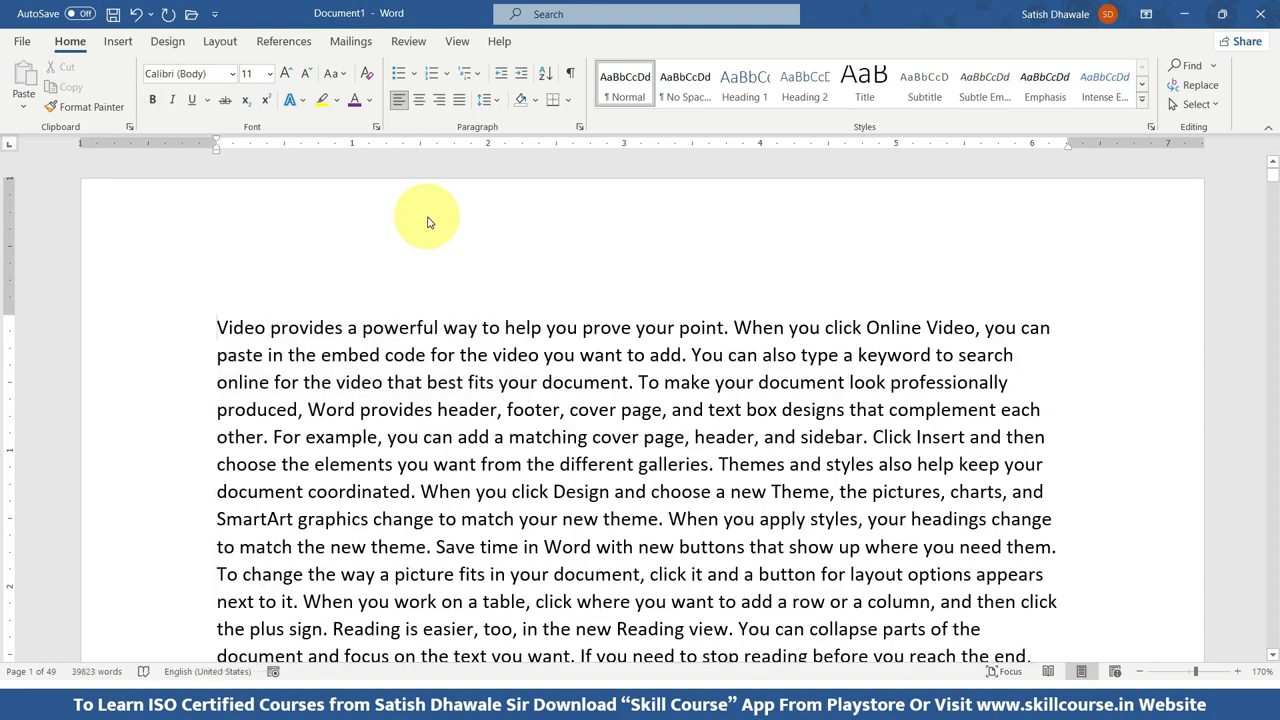
{"action": "key", "text": "ctrl+z"}
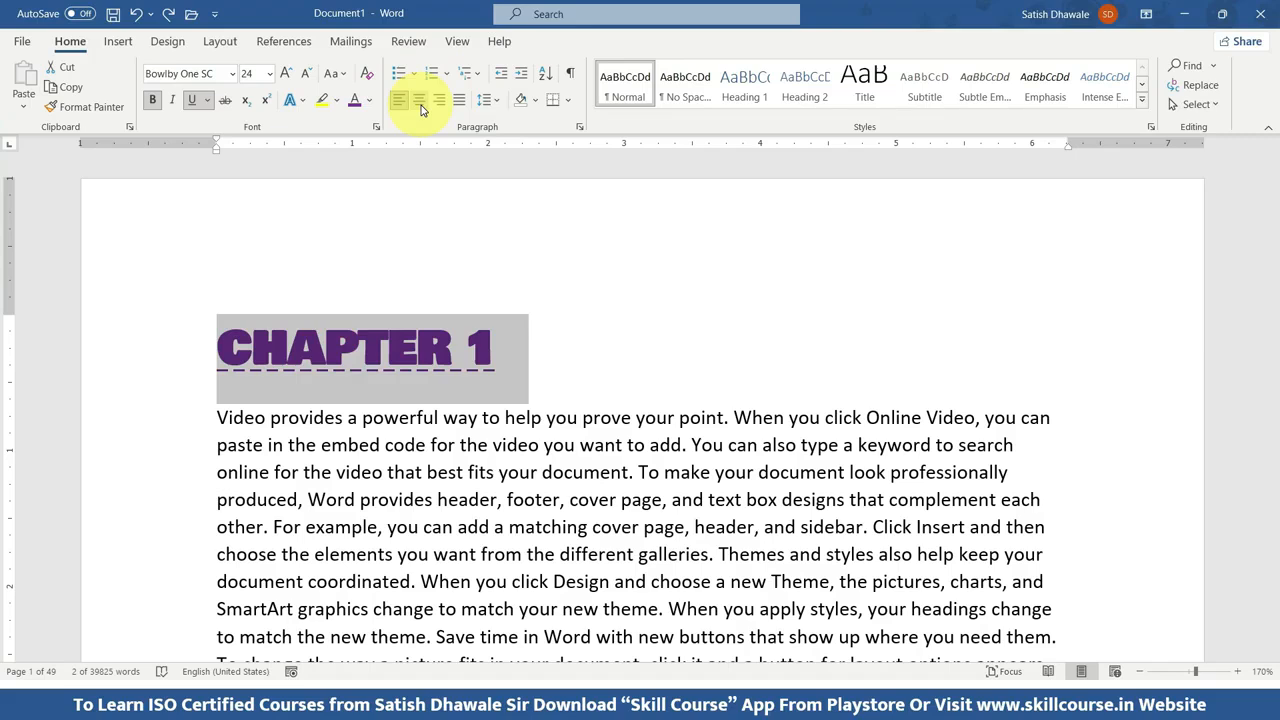
Try center and right alignment on the CHAPTER 1 heading, and return it to left alignment.
{"action": "left_click", "coordinate": [420, 101]}
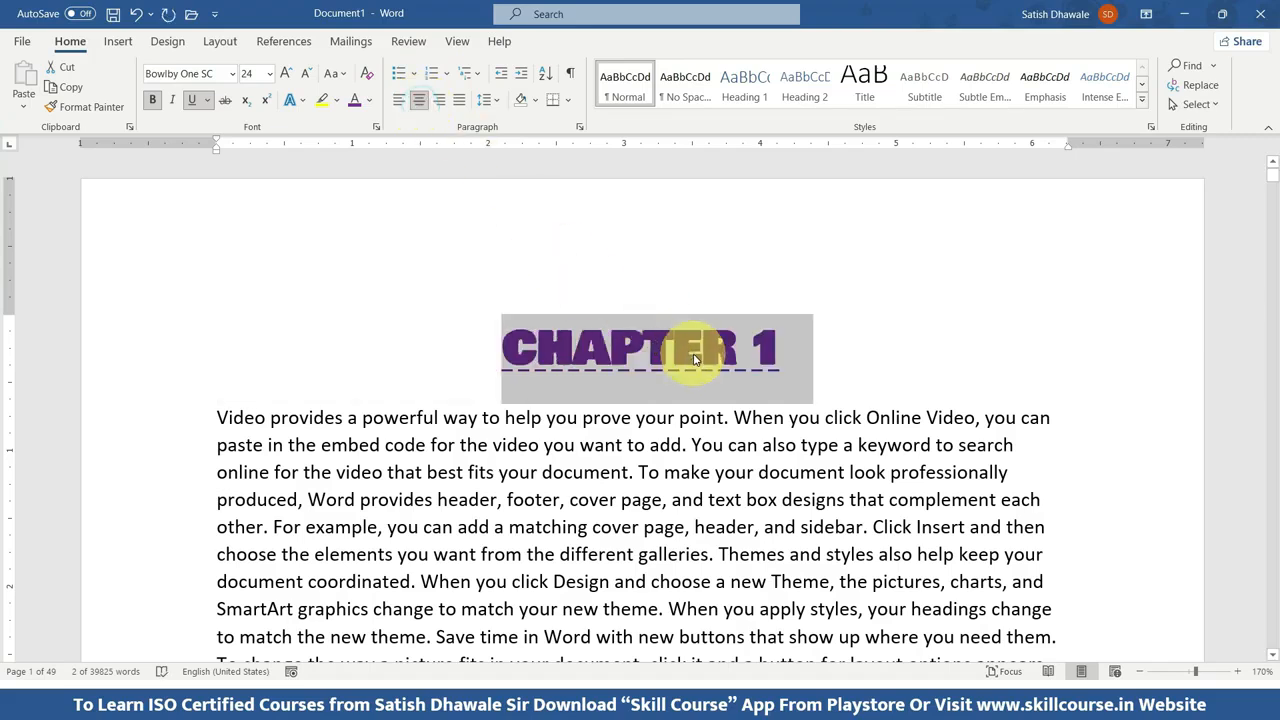
{"action": "key", "text": "ctrl+r"}
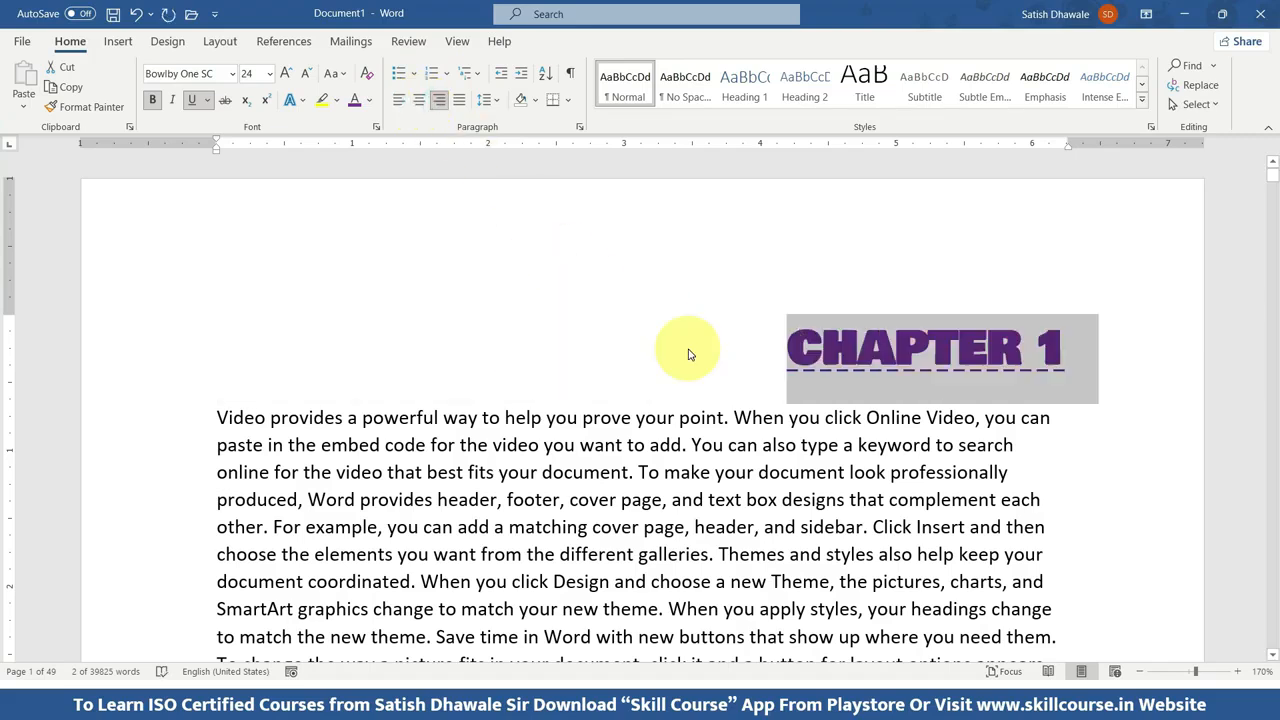
{"action": "key", "text": "ctrl+l"}
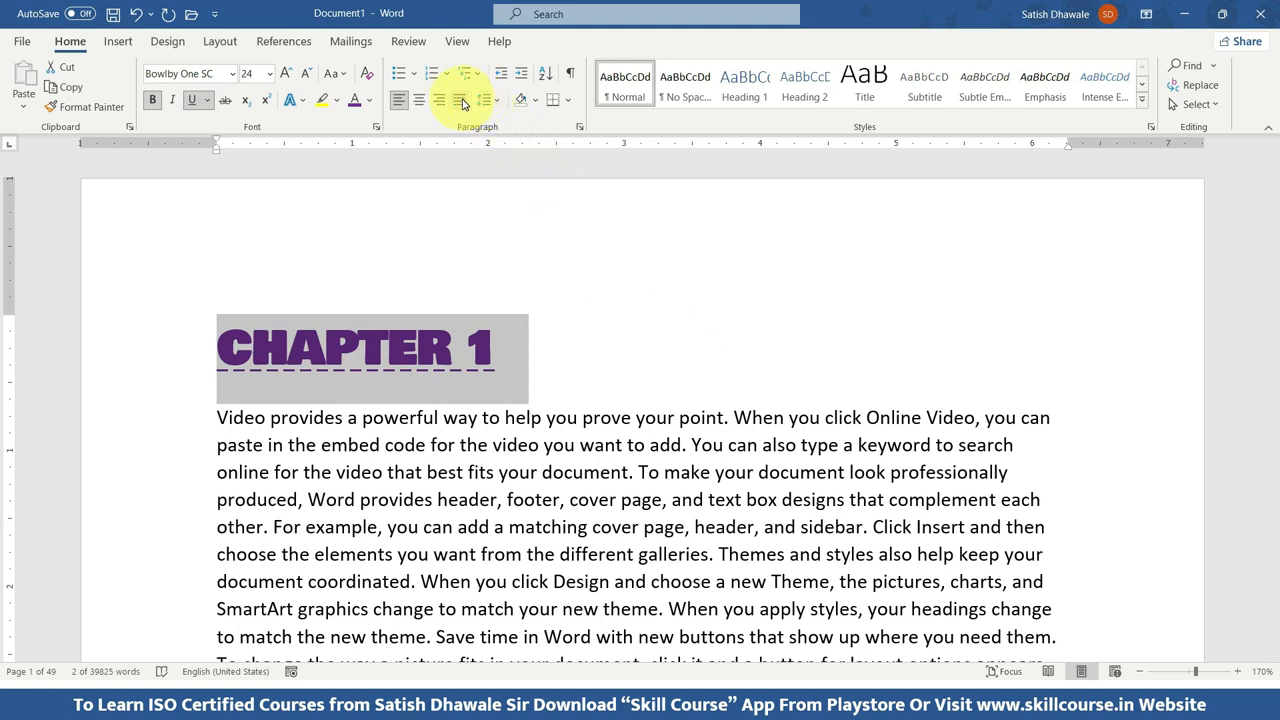
Reselect the CHAPTER 1 line and cycle it through center, right, left and justified alignment, ending on left alignment.
{"action": "left_click", "coordinate": [505, 371]}
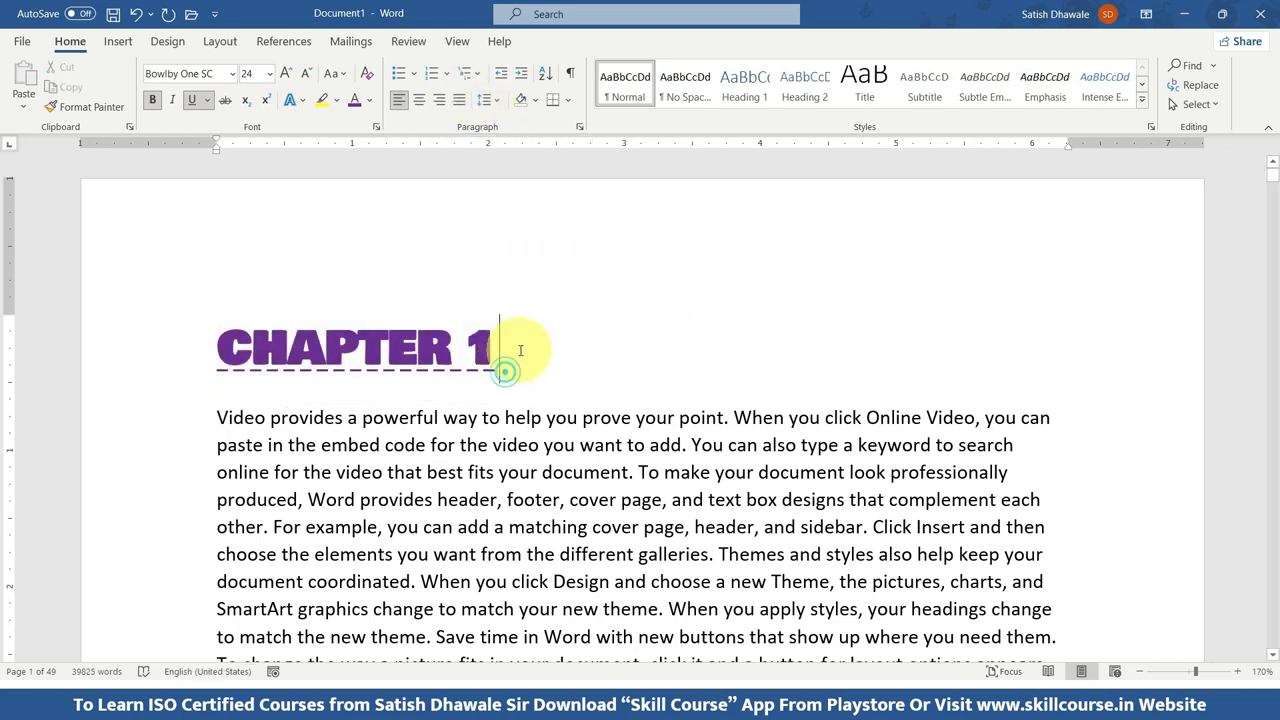
{"action": "left_click", "coordinate": [143, 343]}
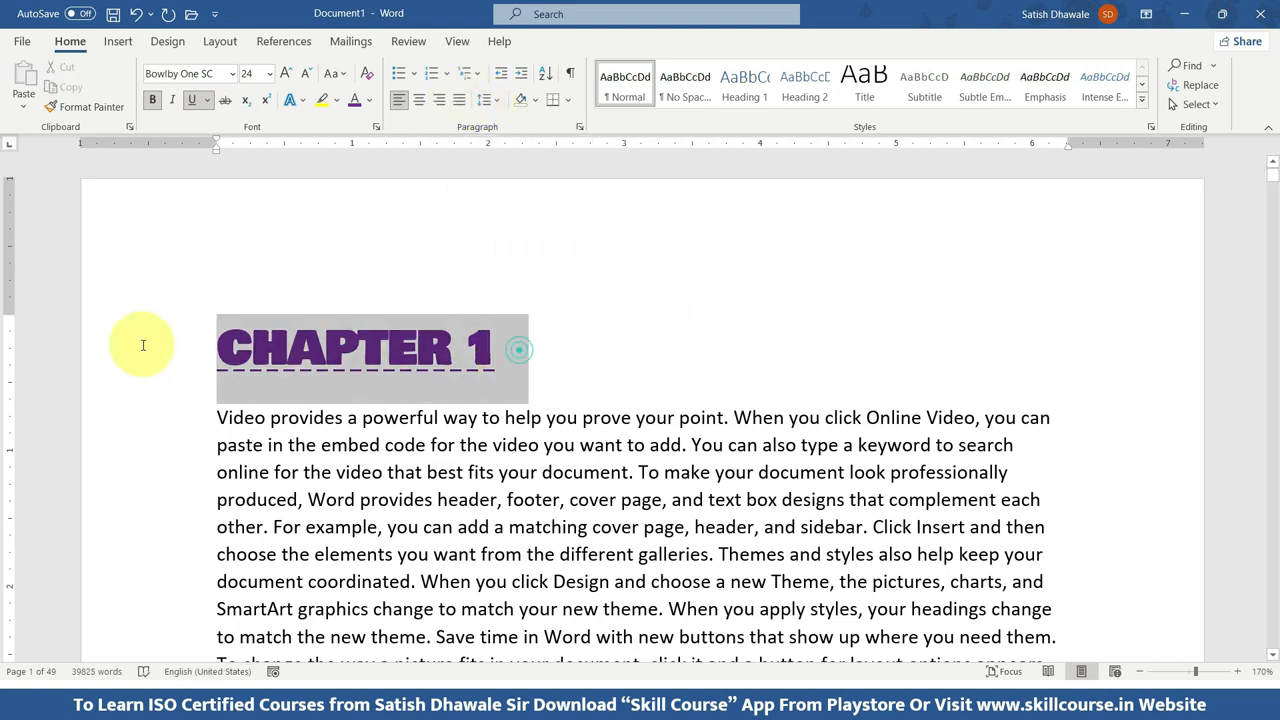
{"action": "left_click", "coordinate": [422, 102]}
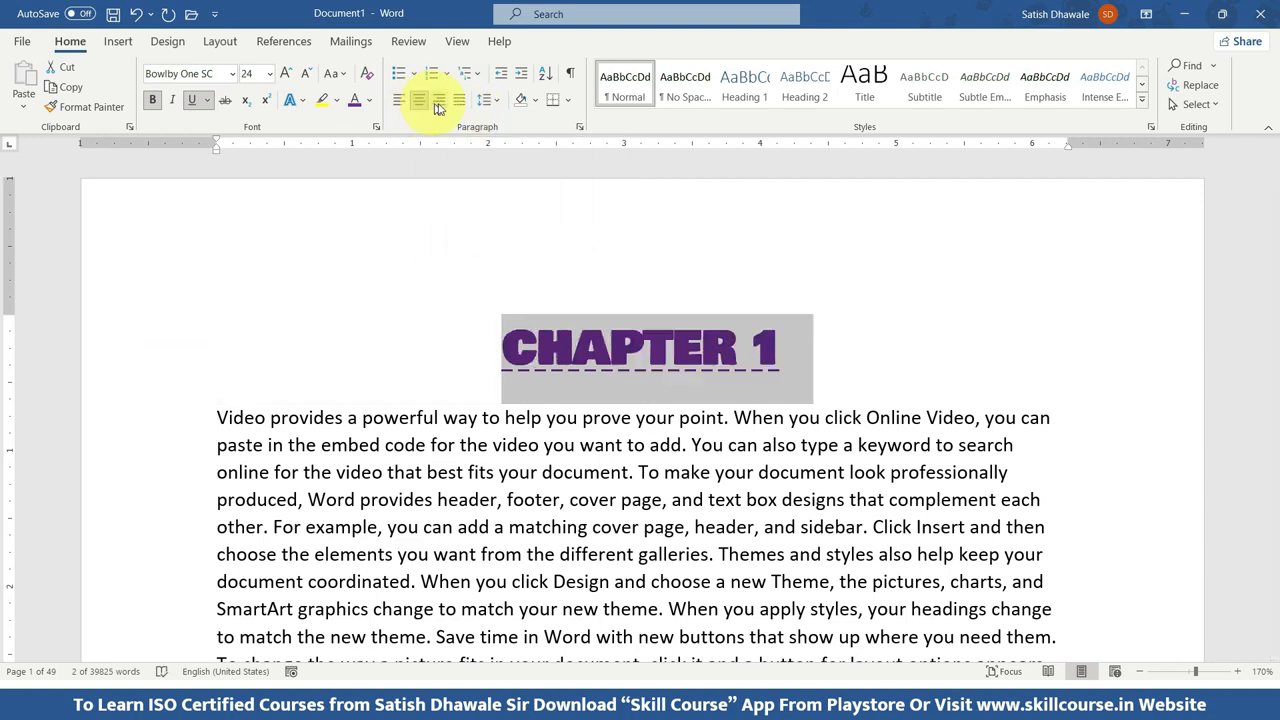
{"action": "left_click", "coordinate": [438, 101]}
{"action": "left_click", "coordinate": [418, 101]}
{"action": "left_click", "coordinate": [398, 101]}
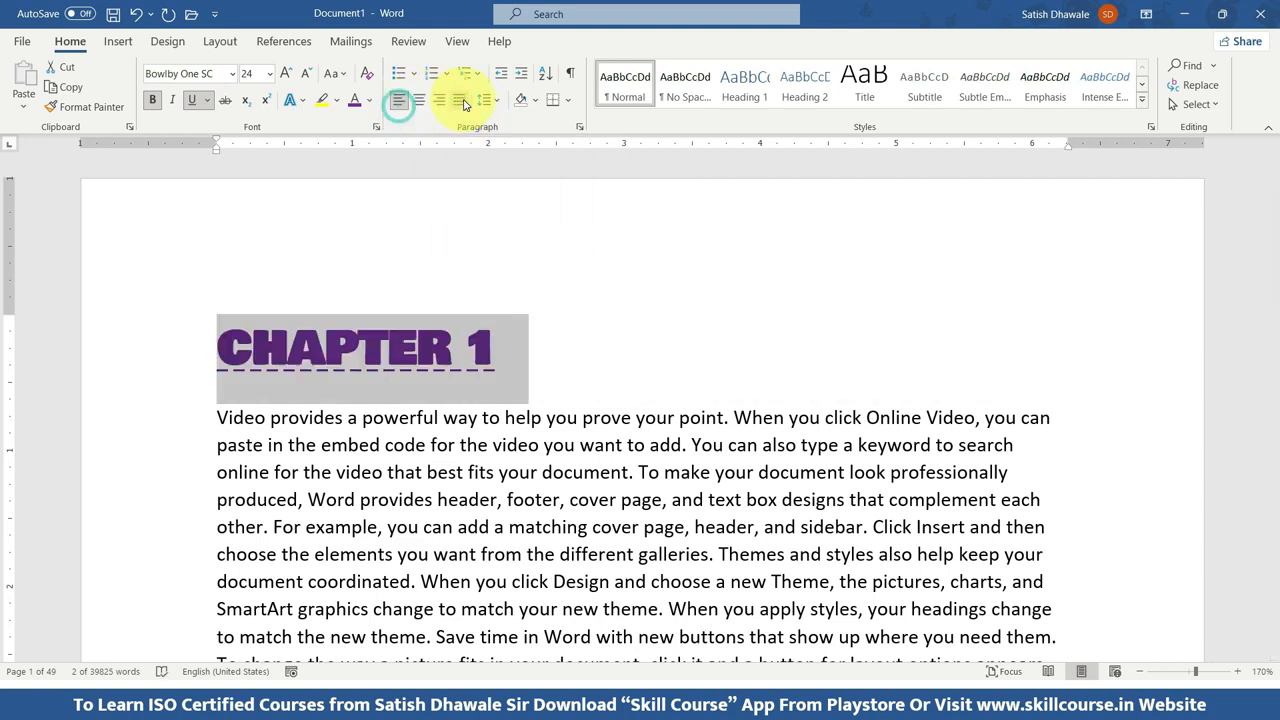
{"action": "left_click", "coordinate": [460, 101]}
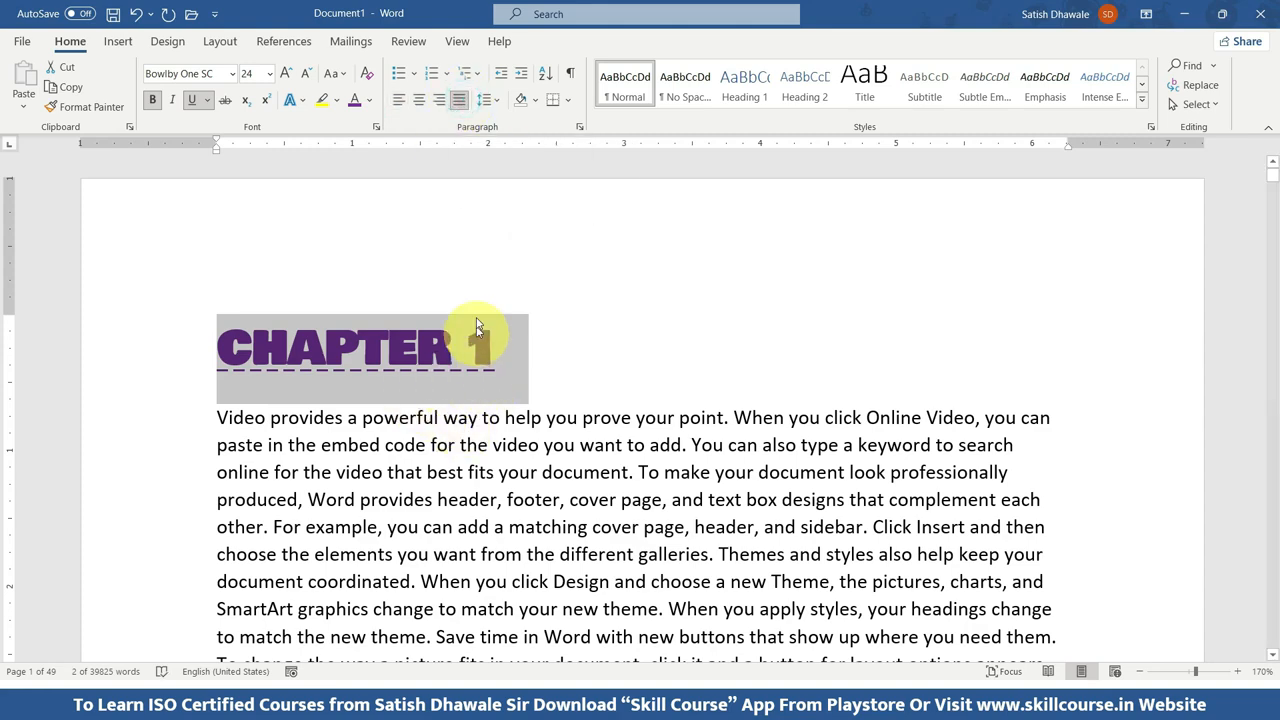
{"action": "left_click", "coordinate": [400, 104]}
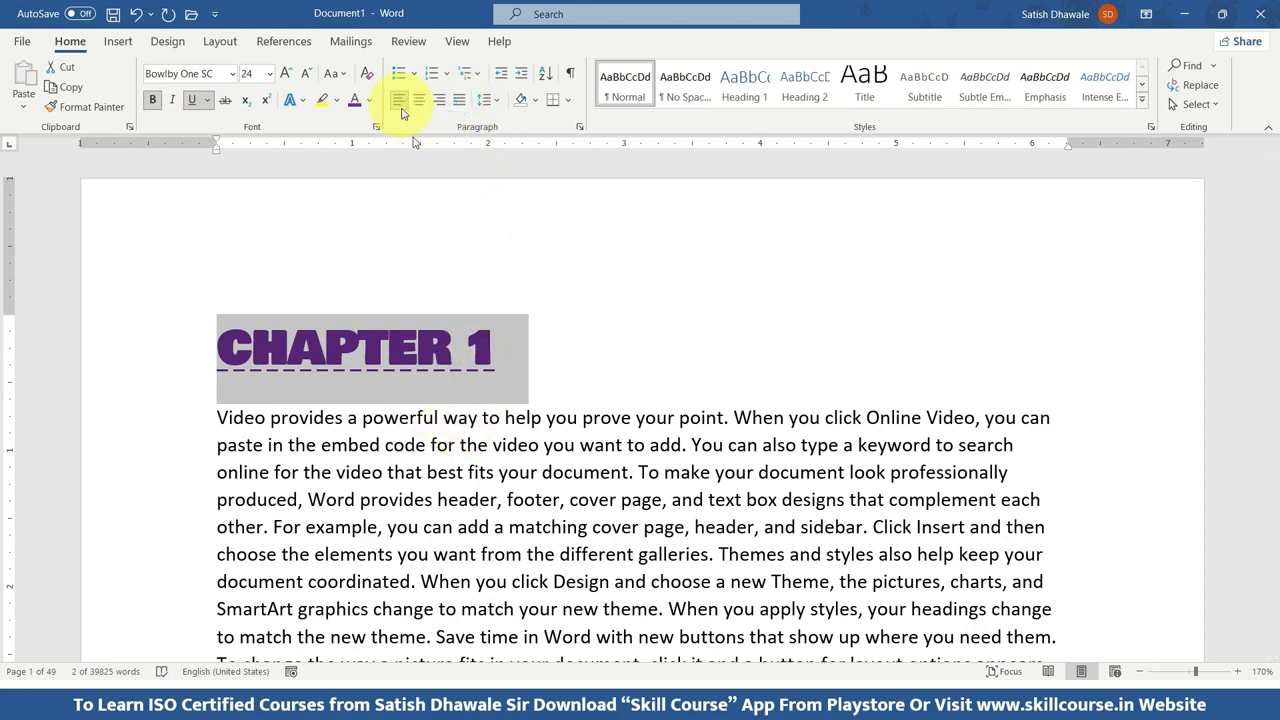
Try justified alignment on the entire document, and return all of its text to left alignment.
{"action": "scroll", "coordinate": [450, 350], "scroll_direction": "down", "scroll_amount": 3}
{"action": "left_click", "coordinate": [216, 213]}
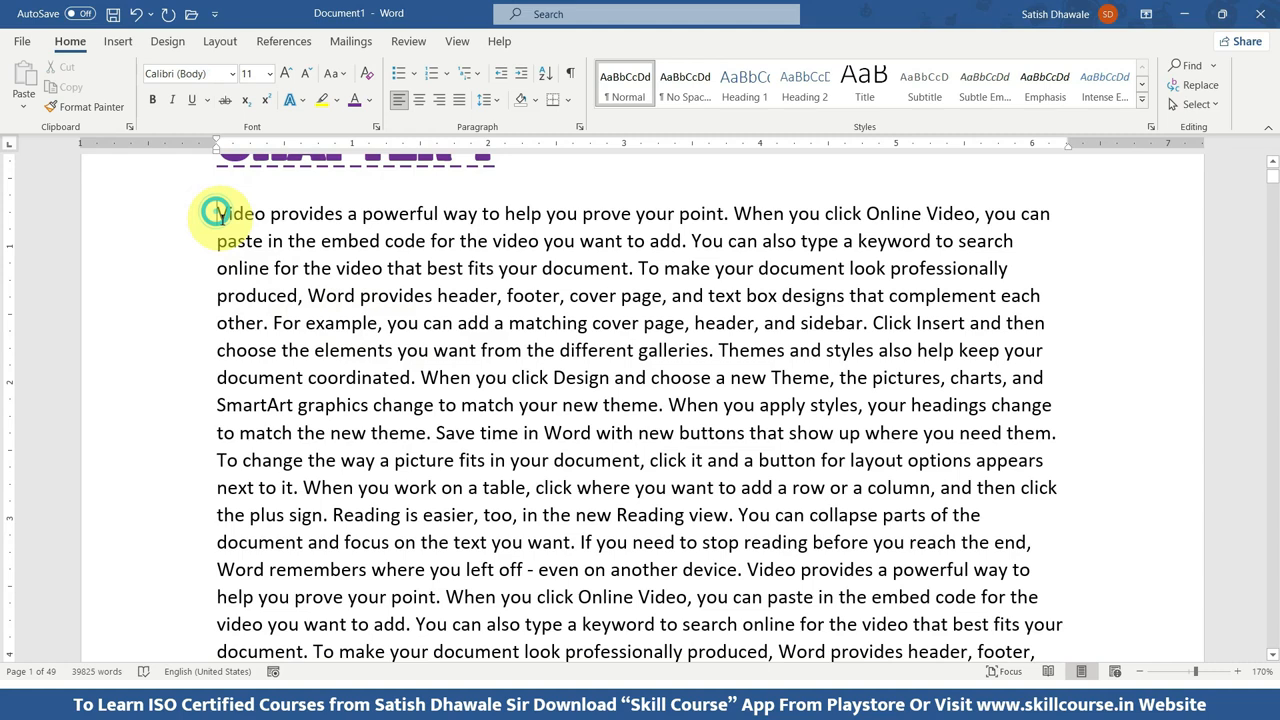
{"action": "key", "text": "ctrl+a"}
{"action": "left_click", "coordinate": [458, 101]}
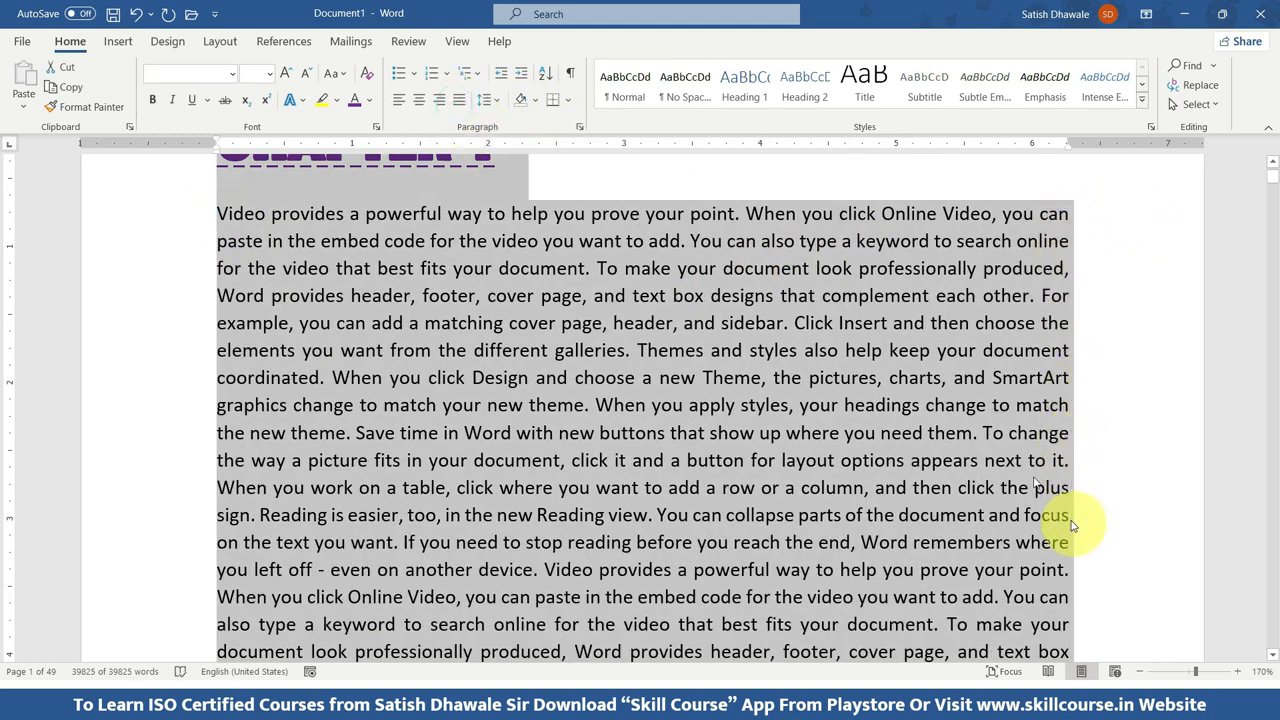
{"action": "left_click", "coordinate": [398, 99]}
{"action": "scroll", "coordinate": [500, 300], "scroll_direction": "up", "scroll_amount": 3}
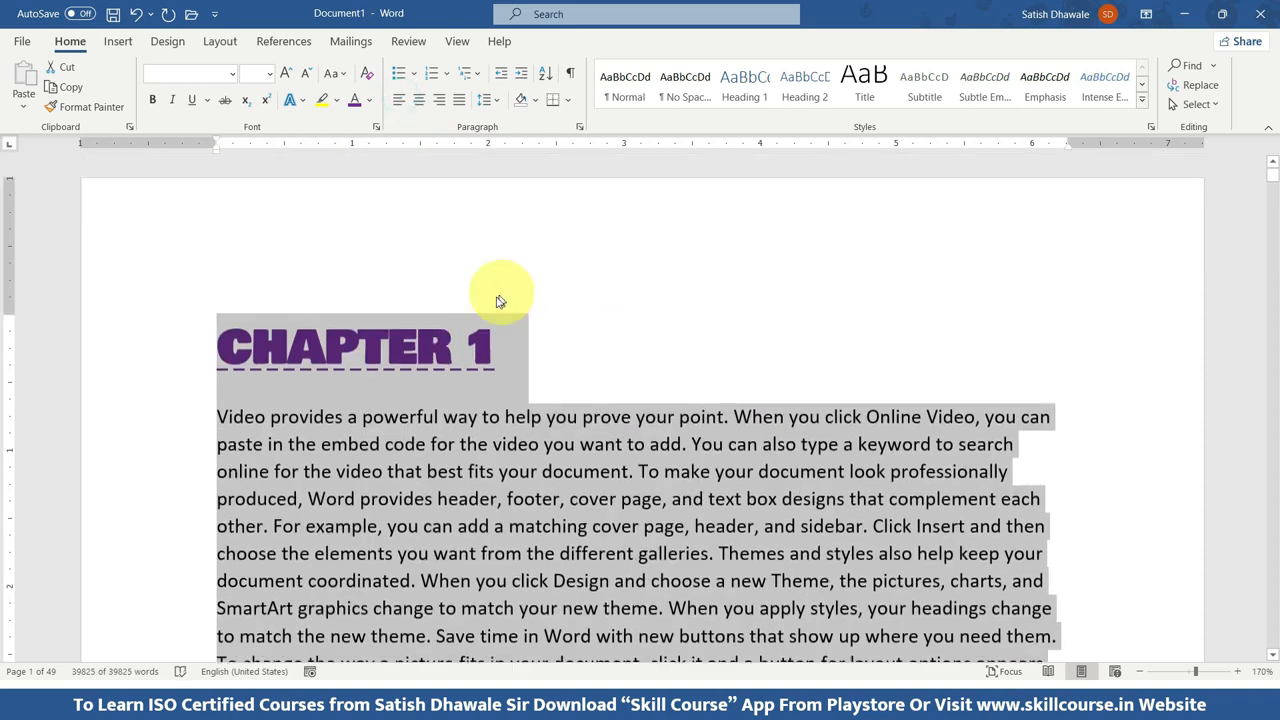
Shade the CHAPTER 1 heading paragraph with the lightest green theme color.
{"action": "left_click_drag", "start_coordinate": [538, 352], "coordinate": [252, 336]}
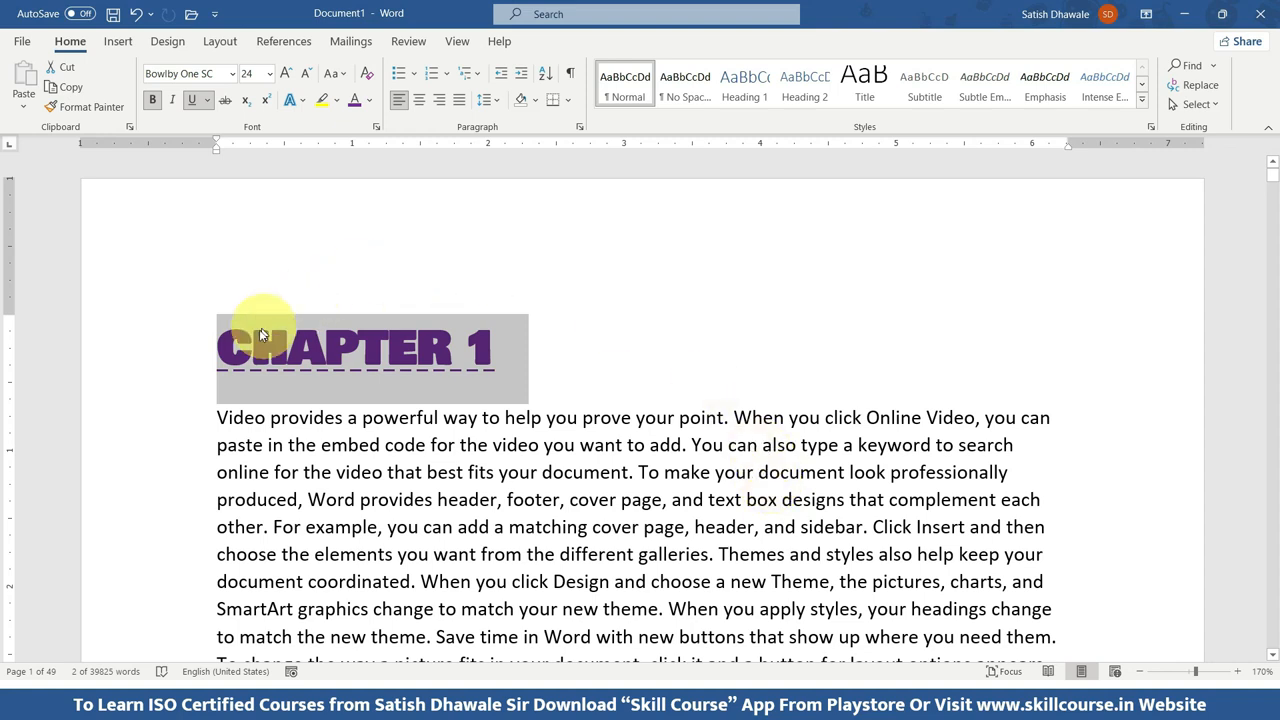
{"action": "left_click_drag", "start_coordinate": [550, 352], "coordinate": [190, 352]}
{"action": "left_click", "coordinate": [536, 101]}
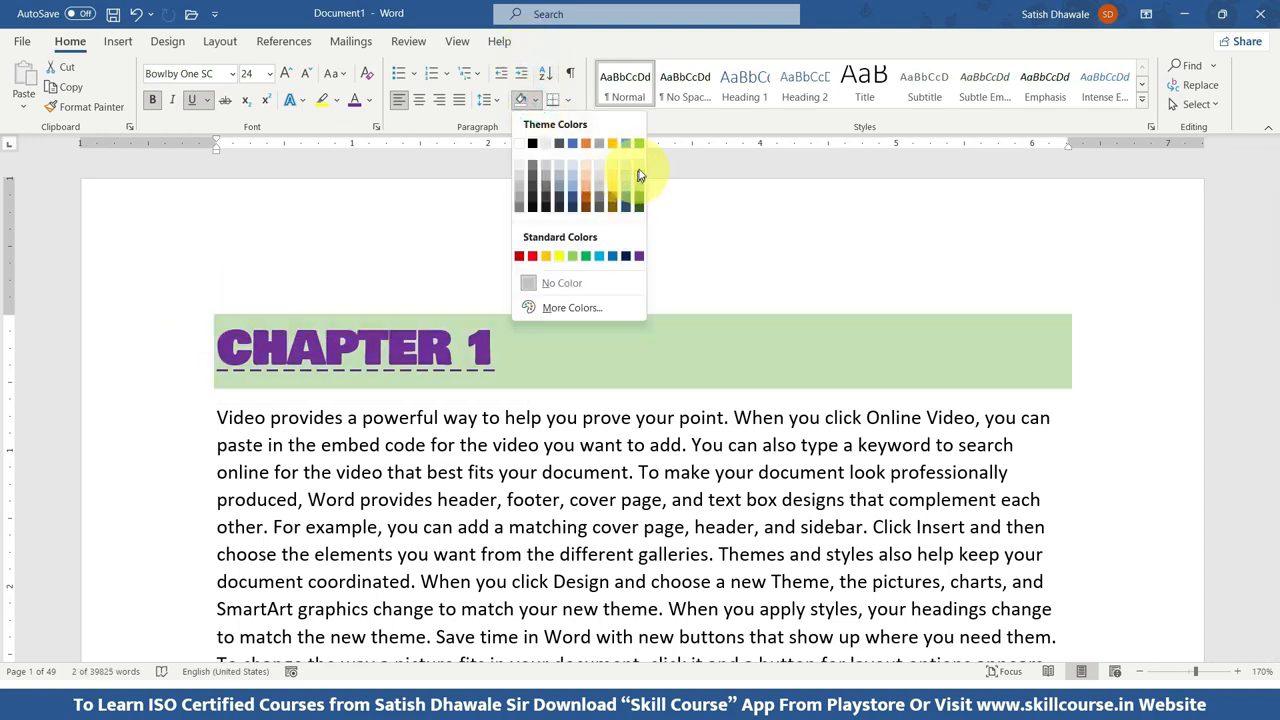
{"action": "left_click", "coordinate": [637, 171]}
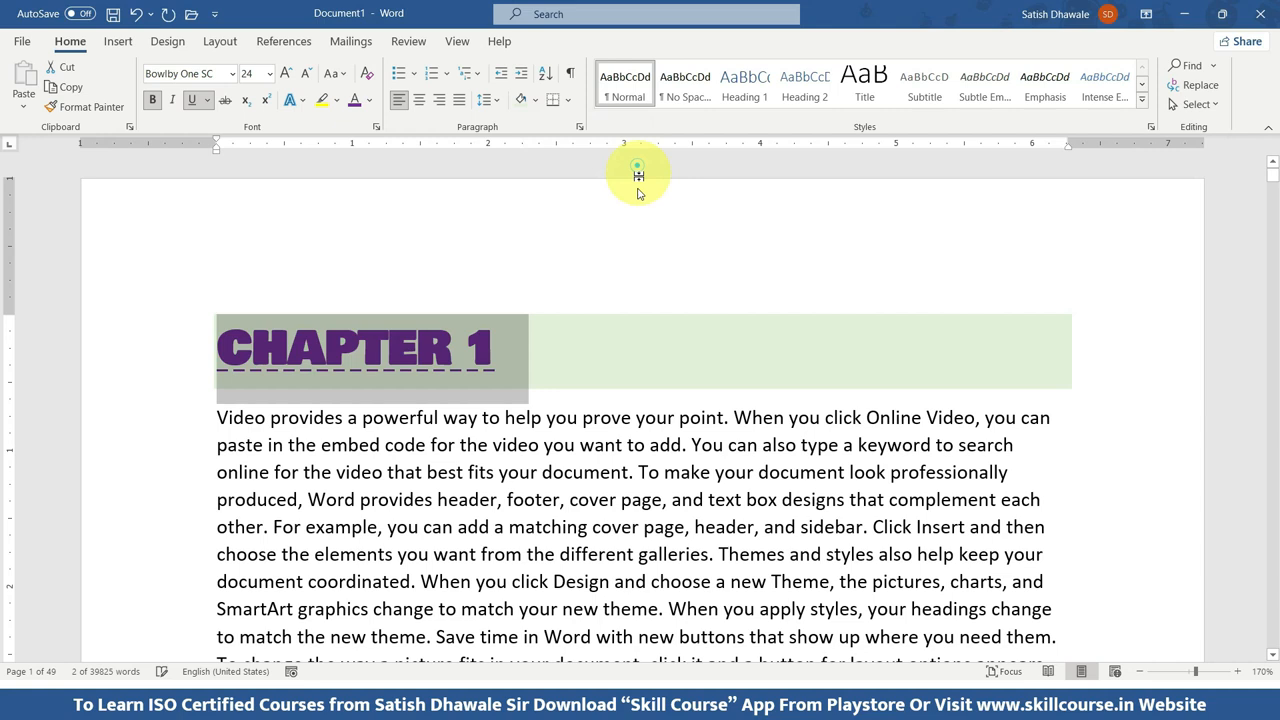
Apply All Borders around the CHAPTER 1 heading paragraph.
{"action": "left_click", "coordinate": [533, 360]}
{"action": "left_click", "coordinate": [186, 336]}
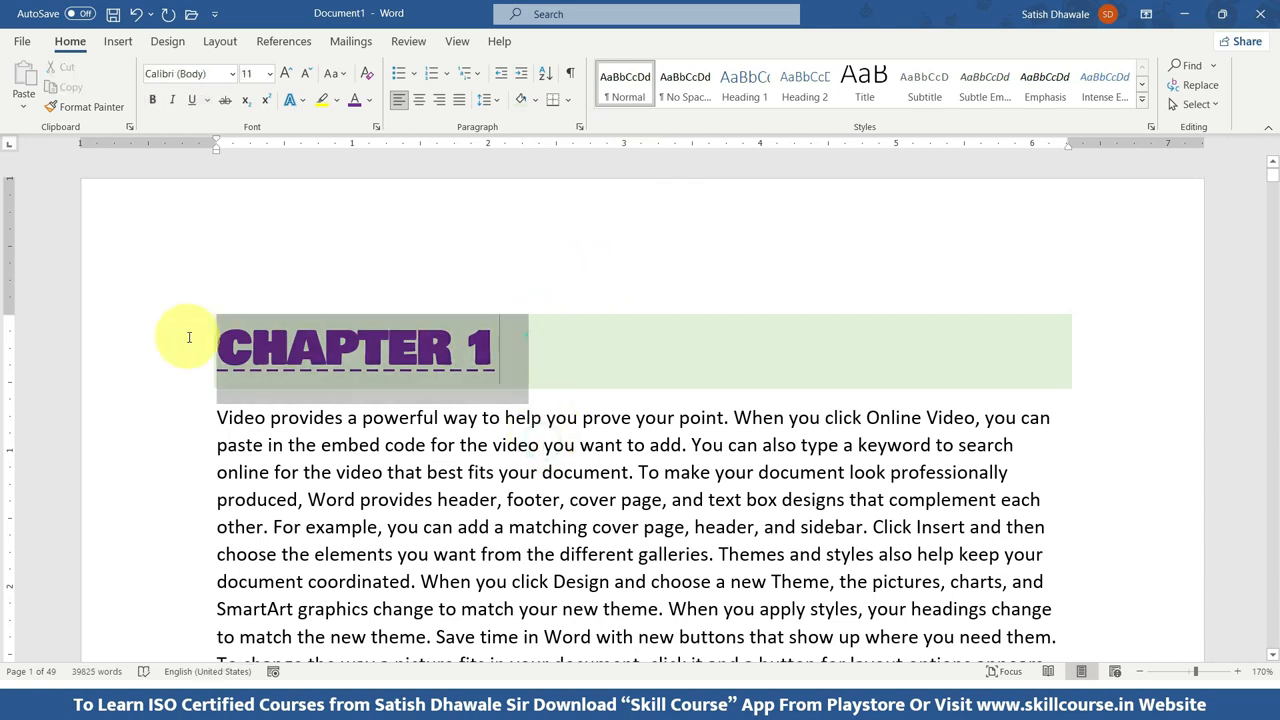
{"action": "left_click", "coordinate": [570, 101]}
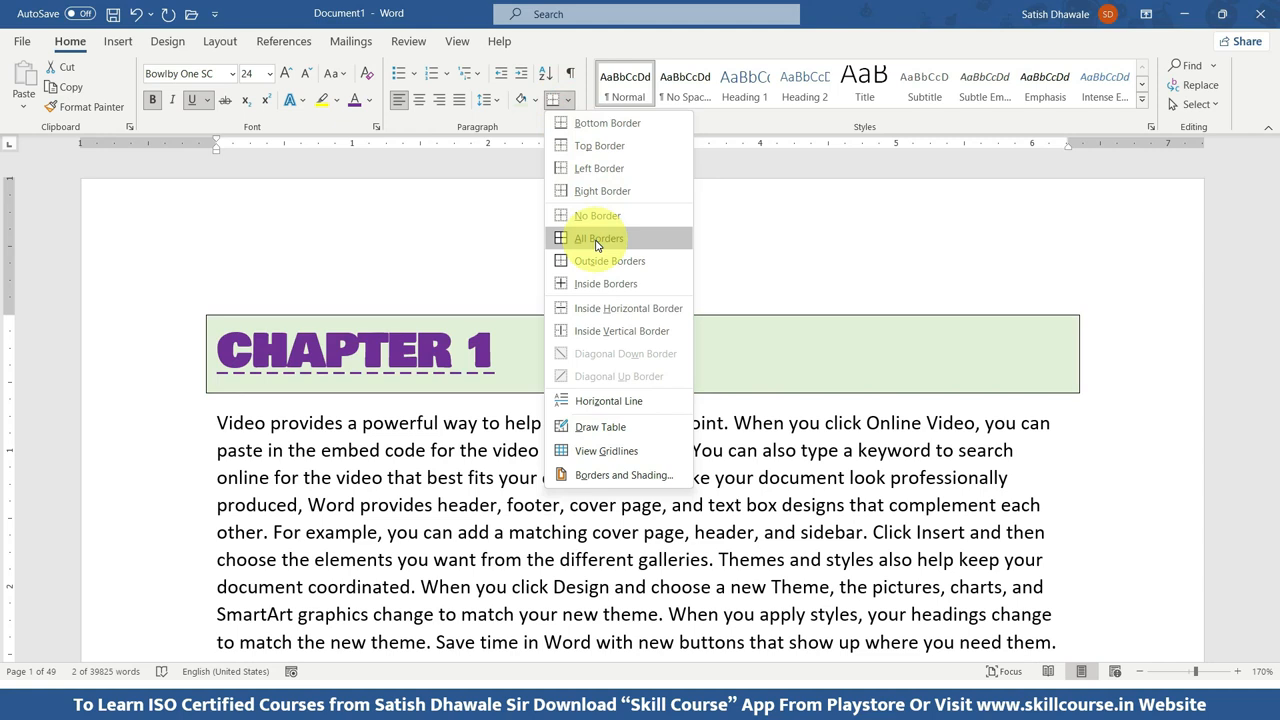
{"action": "left_click", "coordinate": [597, 242]}
Remove both the shading and the borders from the CHAPTER 1 heading using No Color and No Border.
{"action": "left_click_drag", "start_coordinate": [490, 345], "coordinate": [194, 337]}
{"action": "left_click", "coordinate": [532, 99]}
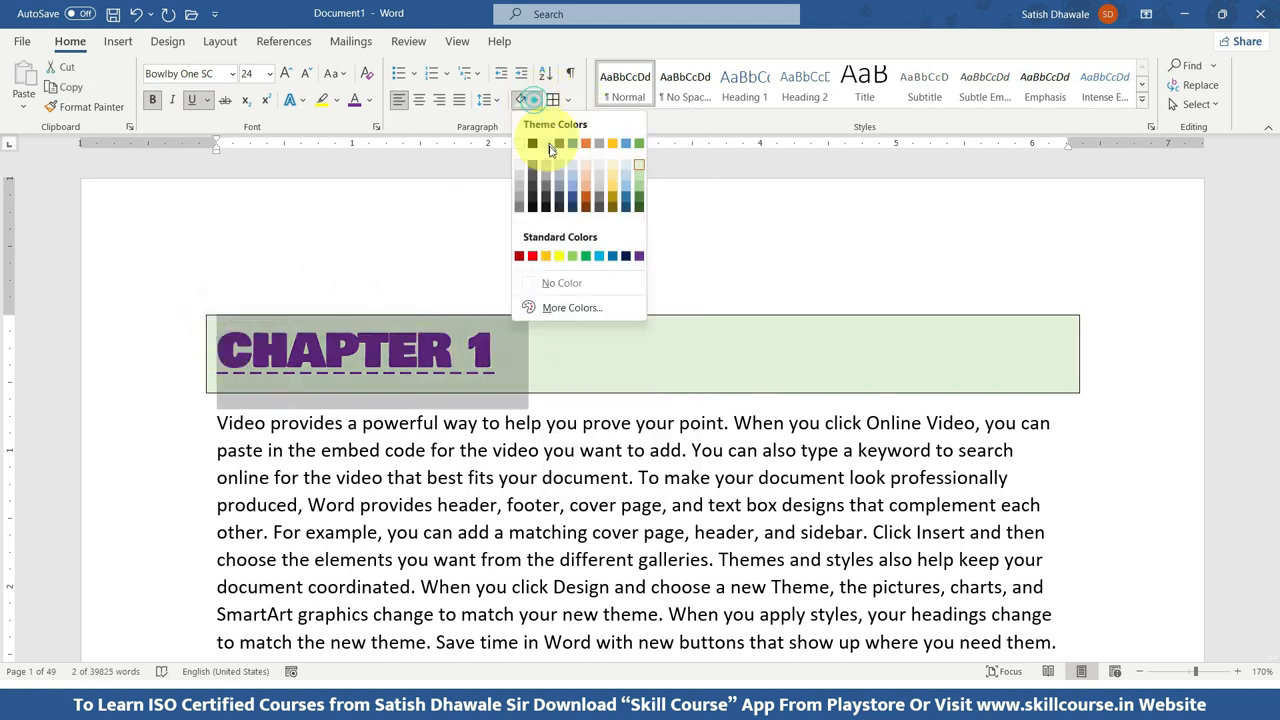
{"action": "left_click", "coordinate": [562, 280]}
{"action": "left_click", "coordinate": [569, 101]}
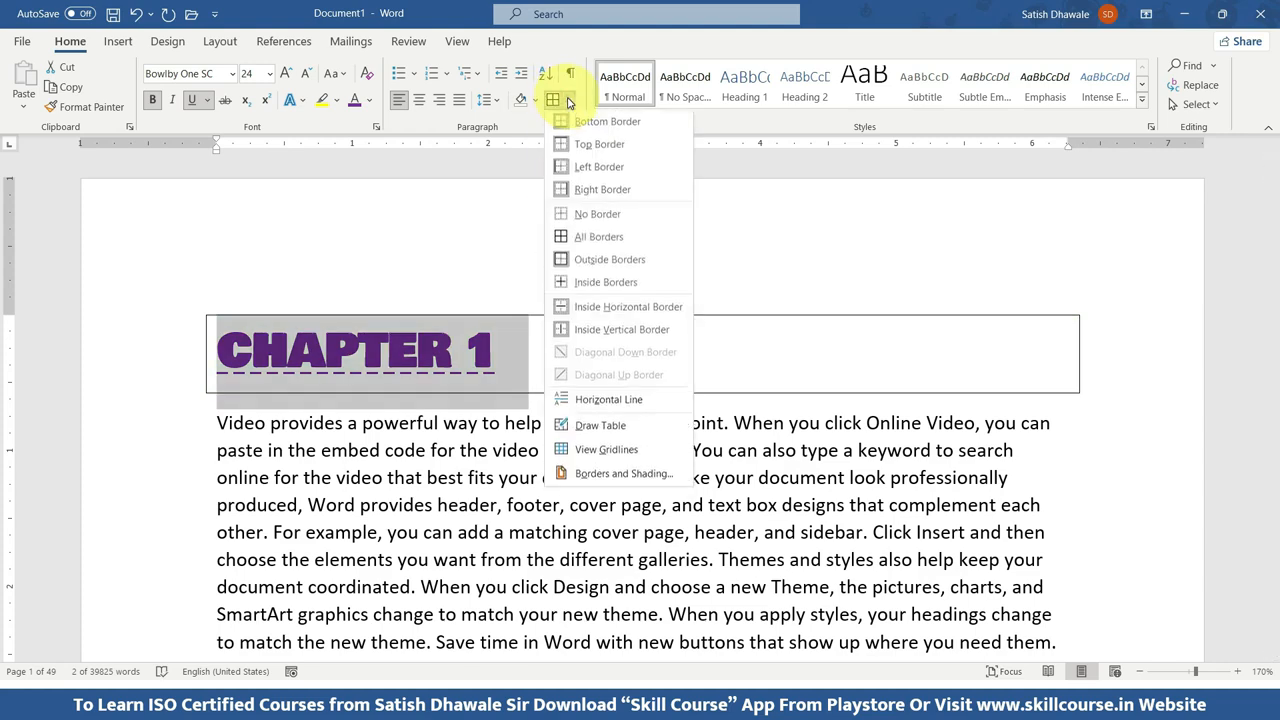
{"action": "left_click", "coordinate": [581, 214]}
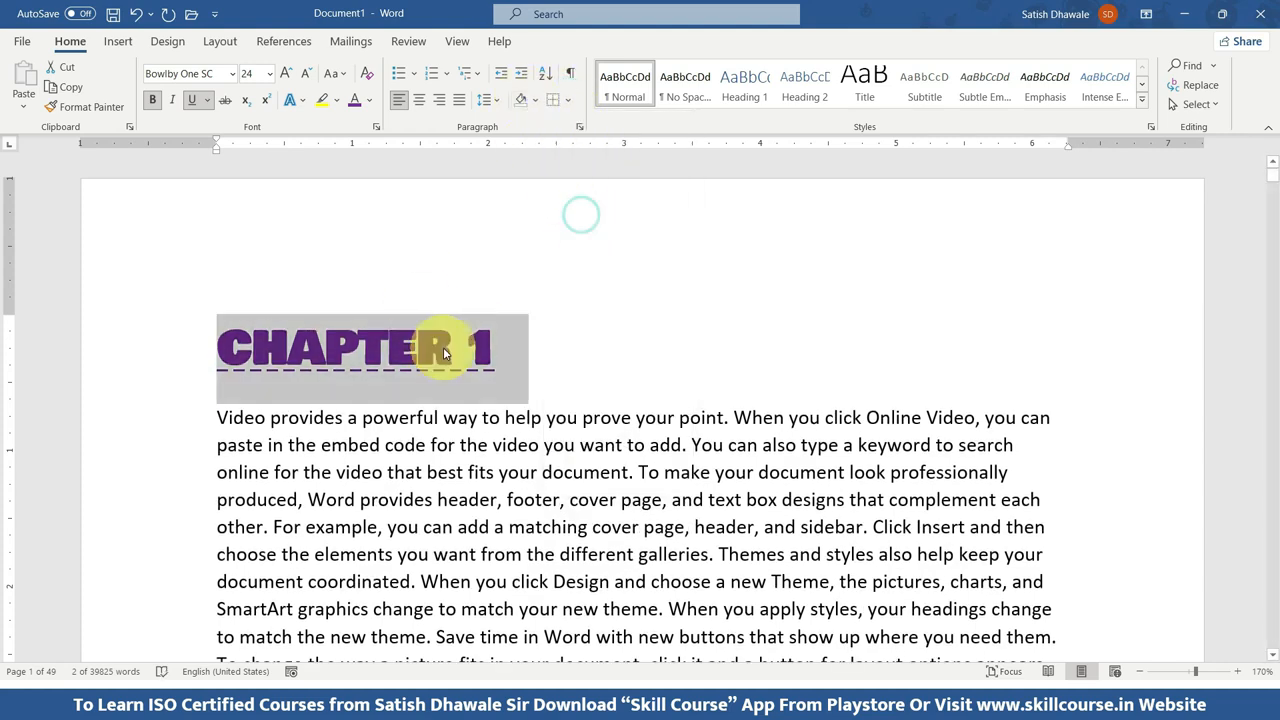
{"action": "scroll", "coordinate": [437, 337], "scroll_direction": "down", "scroll_amount": 2}
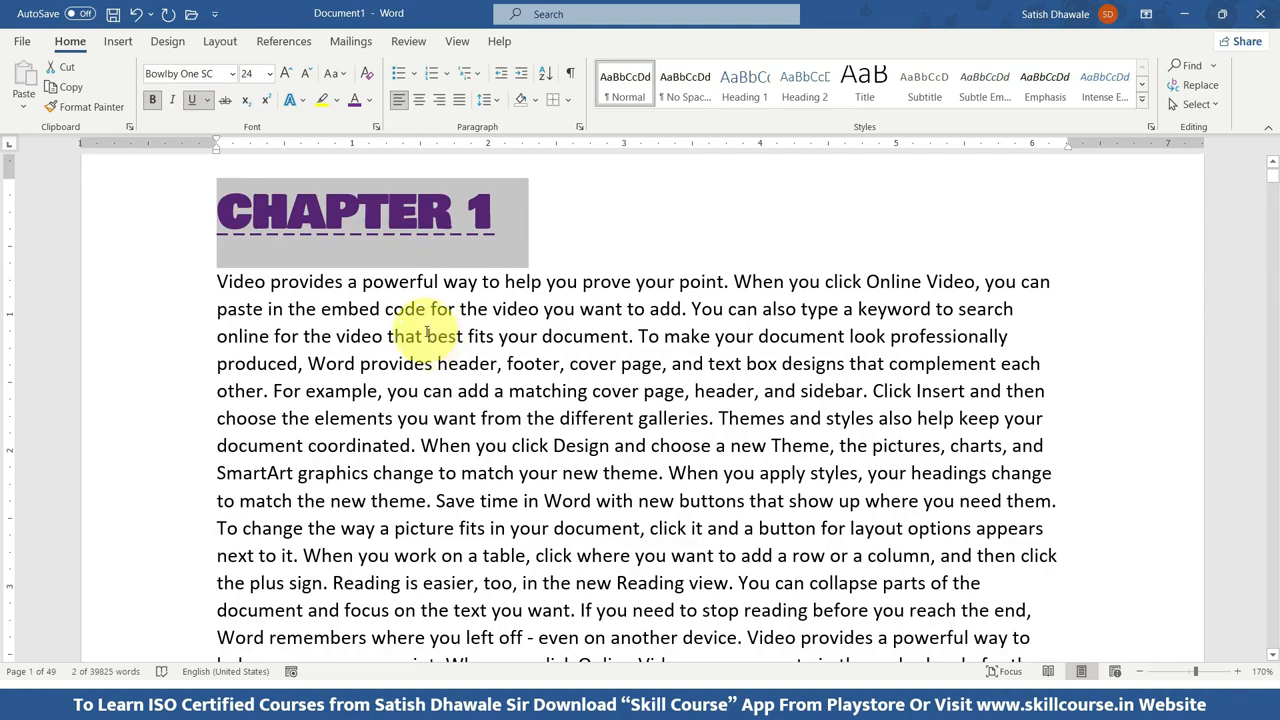
{"action": "scroll", "coordinate": [431, 337], "scroll_direction": "down", "scroll_amount": 1}
{"action": "scroll", "coordinate": [414, 334], "scroll_direction": "up", "scroll_amount": 3}
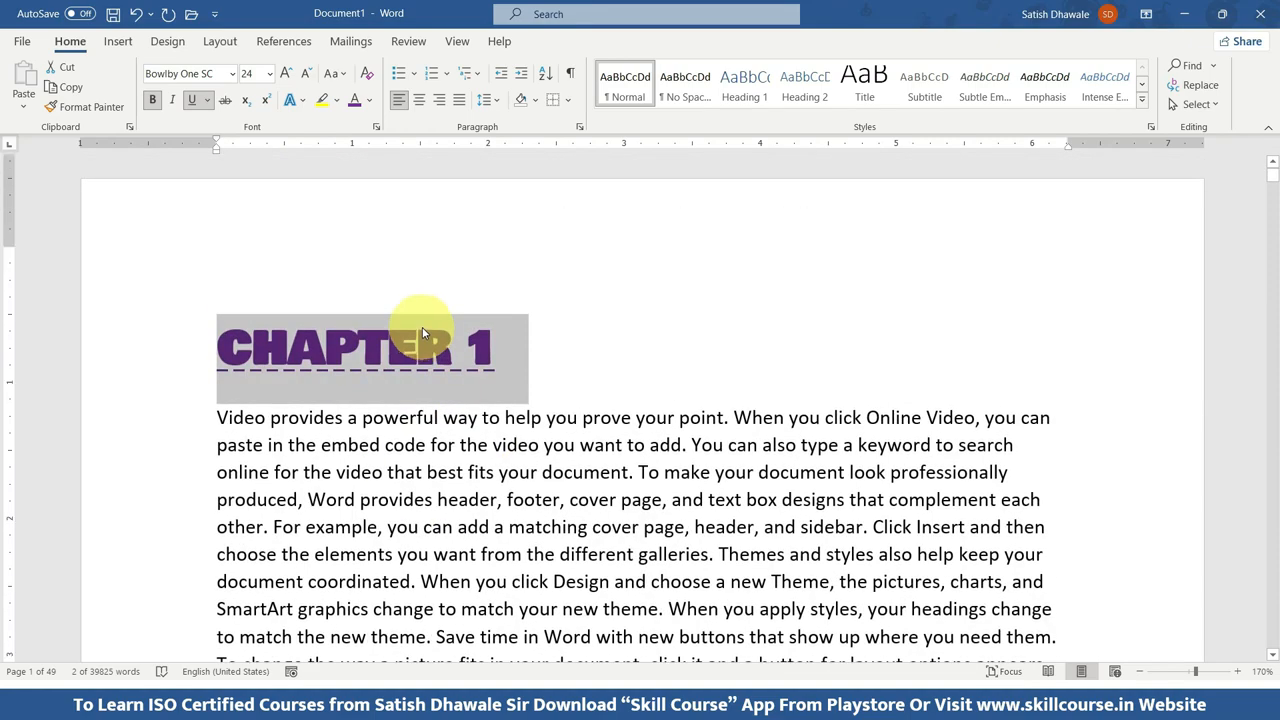
{"action": "scroll", "coordinate": [423, 337], "scroll_direction": "down", "scroll_amount": 2}
{"action": "scroll", "coordinate": [528, 388], "scroll_direction": "down", "scroll_amount": 3}
{"action": "scroll", "coordinate": [528, 388], "scroll_direction": "up", "scroll_amount": 4}
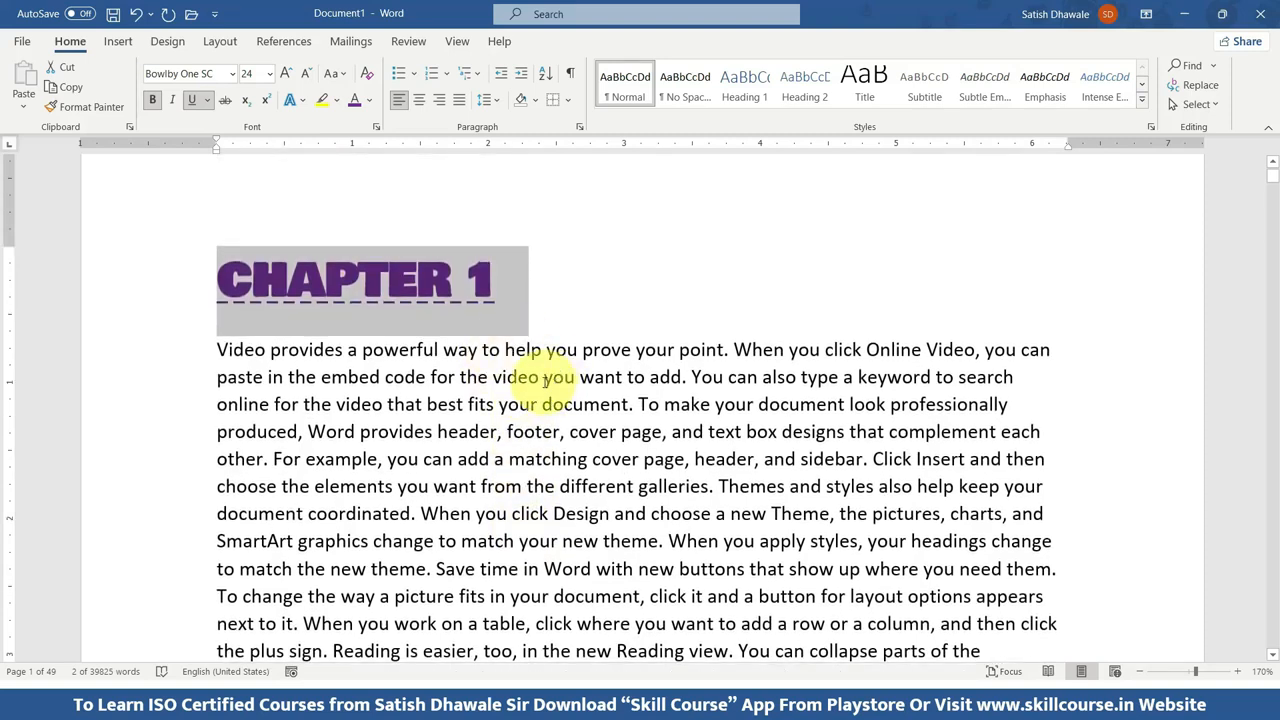
Create a new blank document and enter seven first names in capitals, one per line.
{"action": "key", "text": "ctrl+n"}
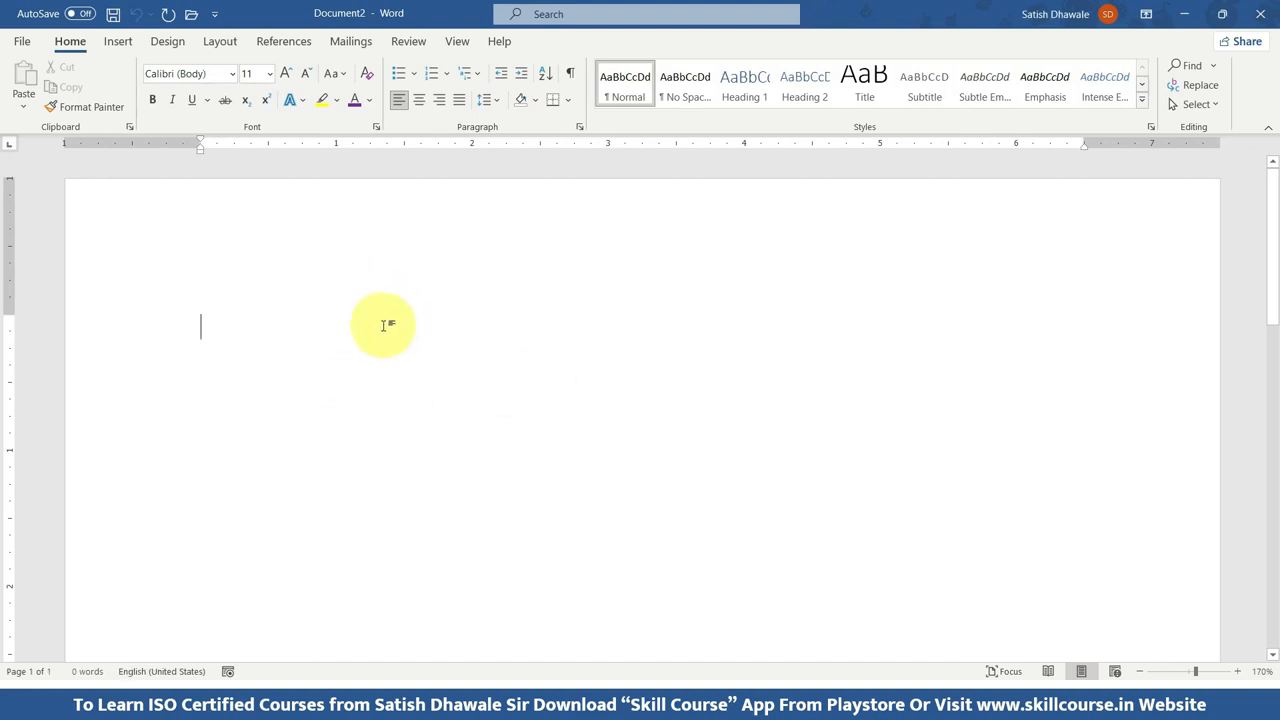
{"action": "type", "text": "AJAY"}
{"action": "key", "text": "Return"}
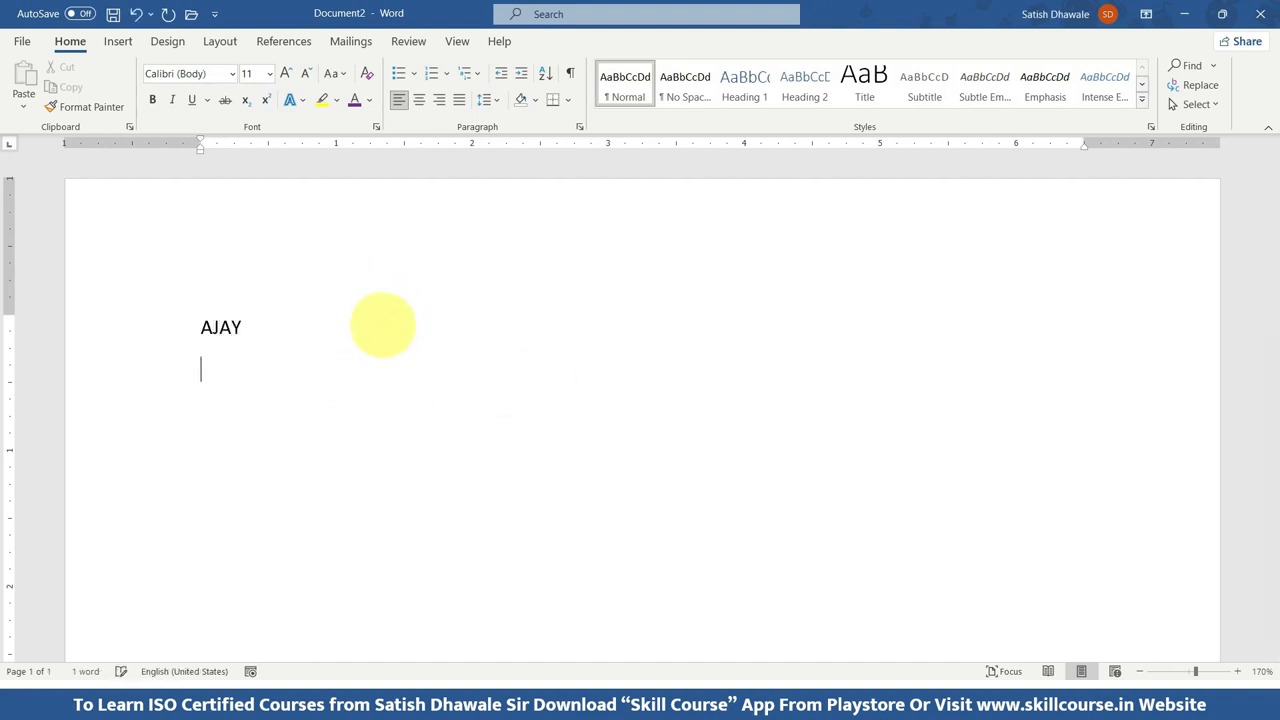
{"action": "type", "text": "VIJAY"}
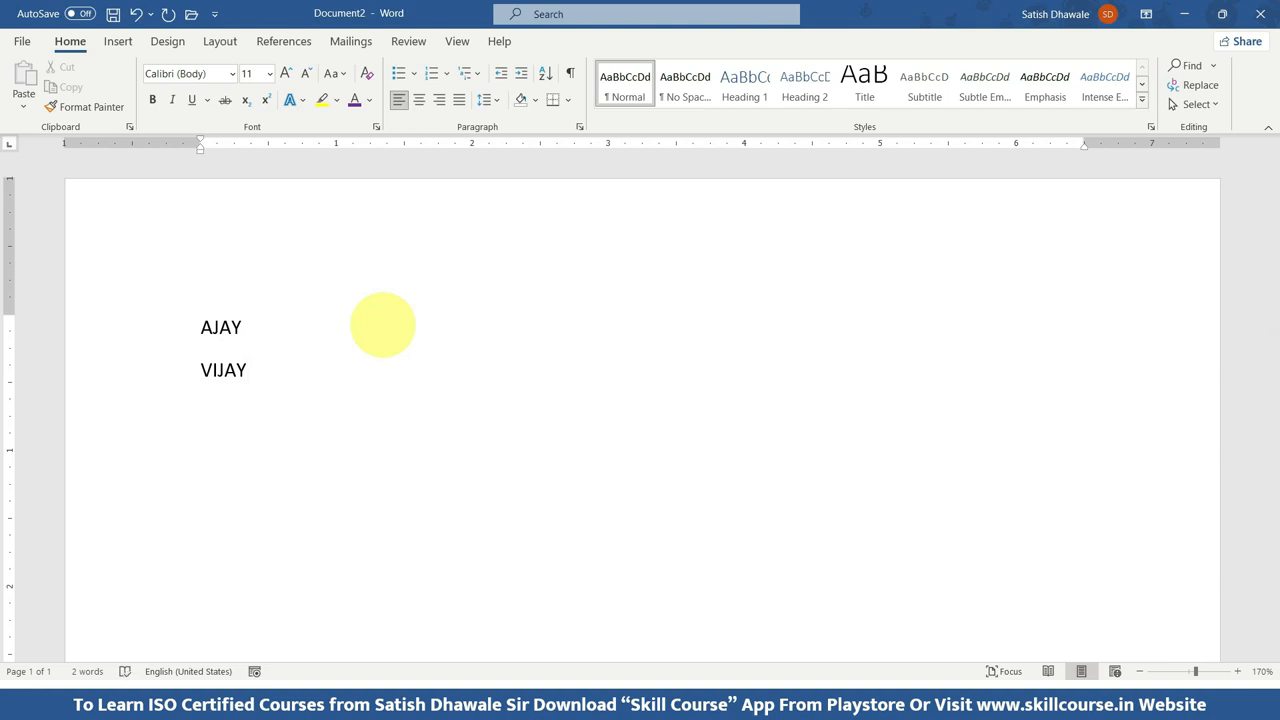
{"action": "type", "text": "SHA"}
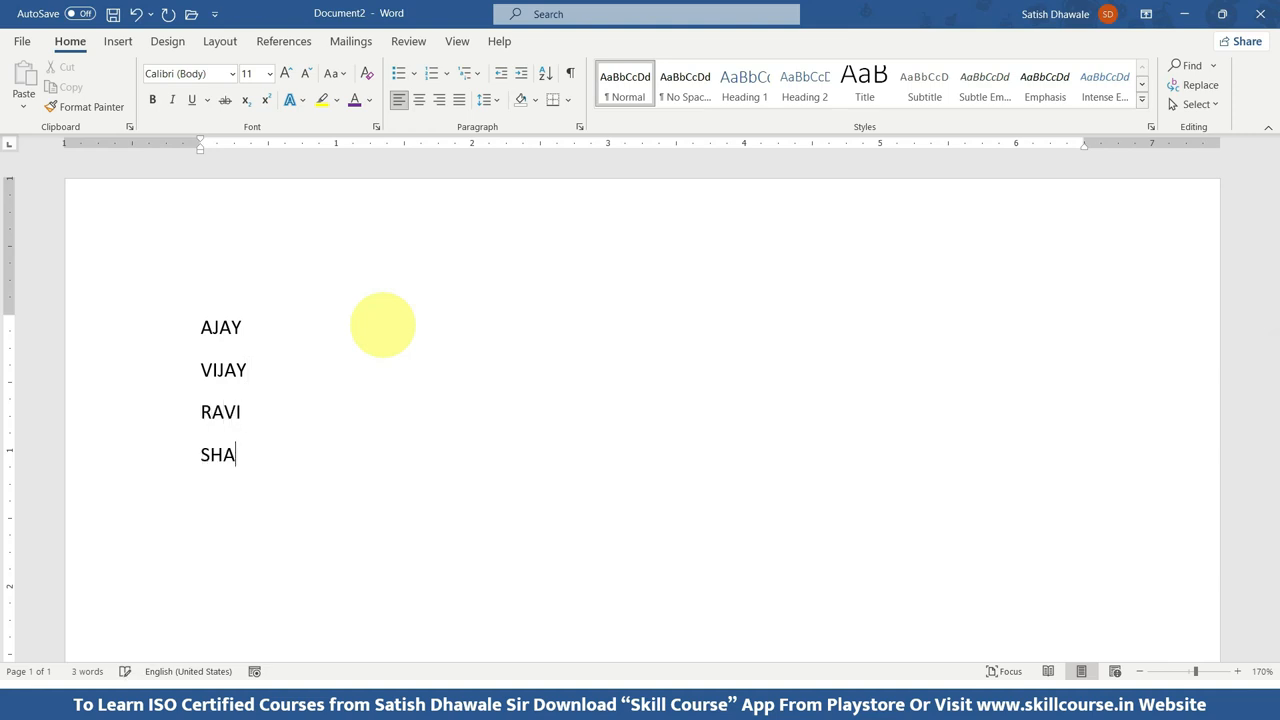
{"action": "type", "text": "NKAR"}
{"action": "type", "text": "ACHIN"}
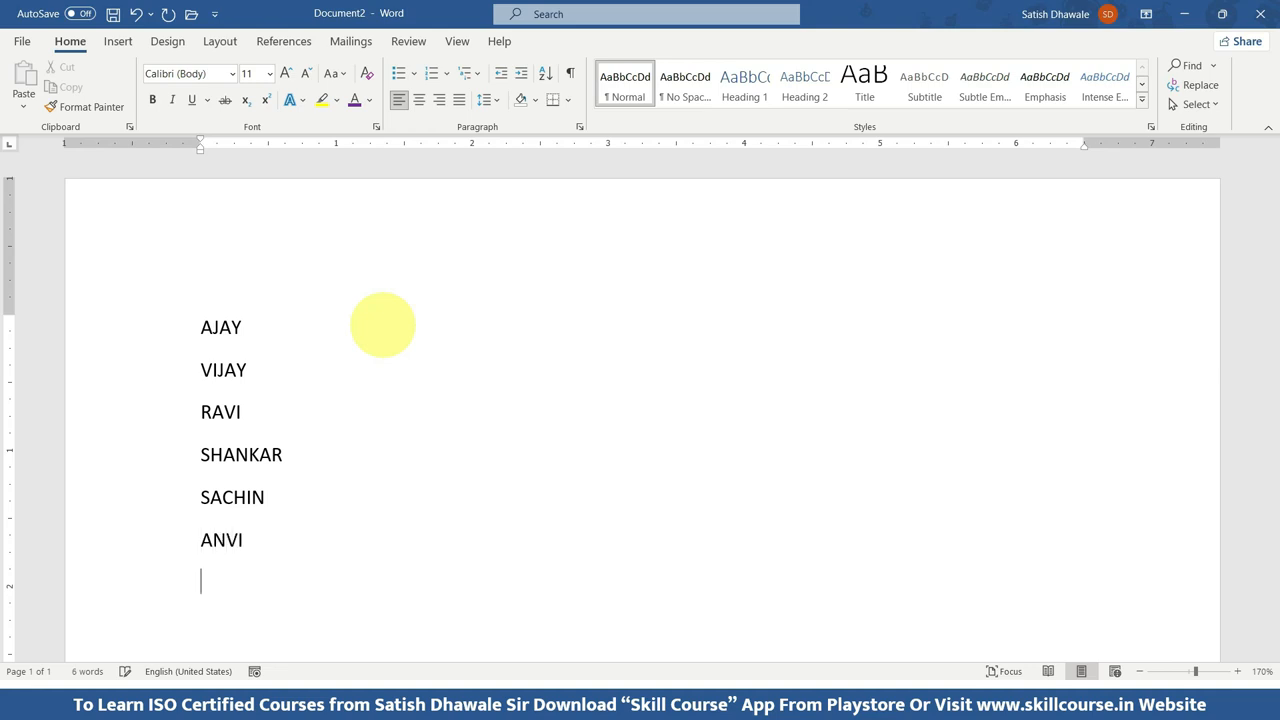
{"action": "type", "text": "VIRAT"}
{"action": "key", "text": "Return"}
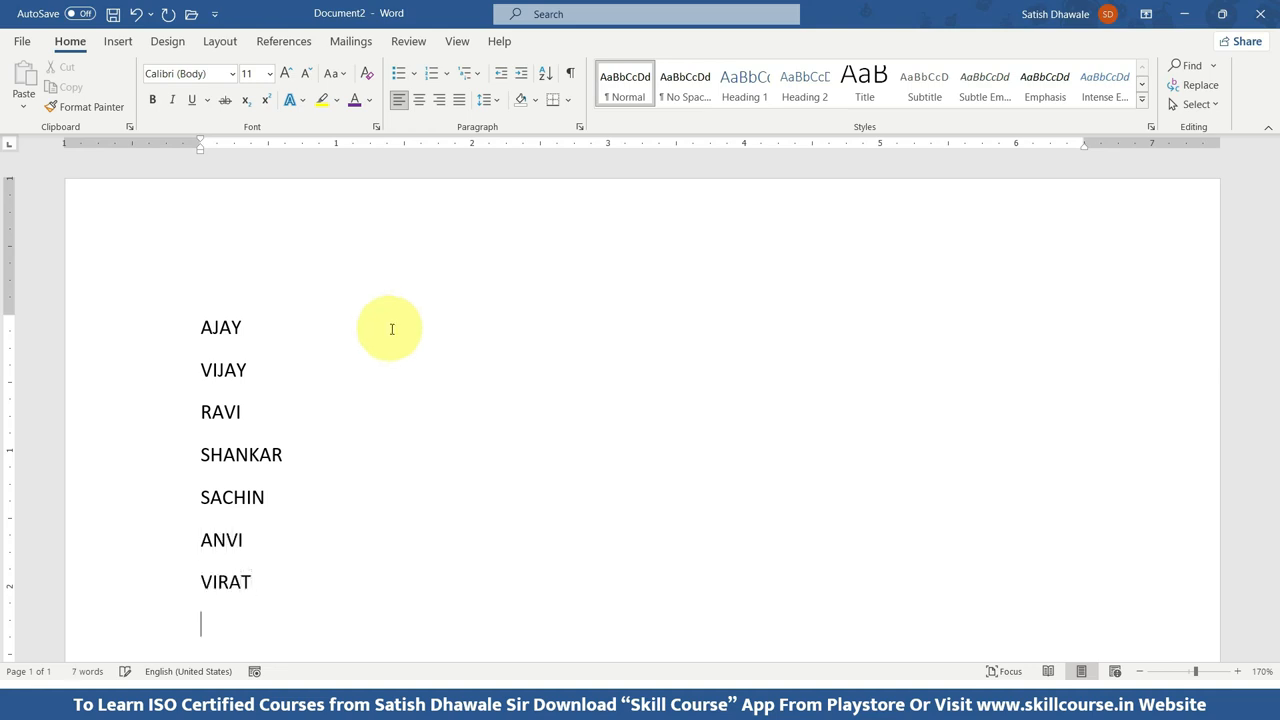
Turn the seven names into a bulleted list with check mark bullets.
{"action": "left_click_drag", "start_coordinate": [274, 588], "coordinate": [157, 337]}
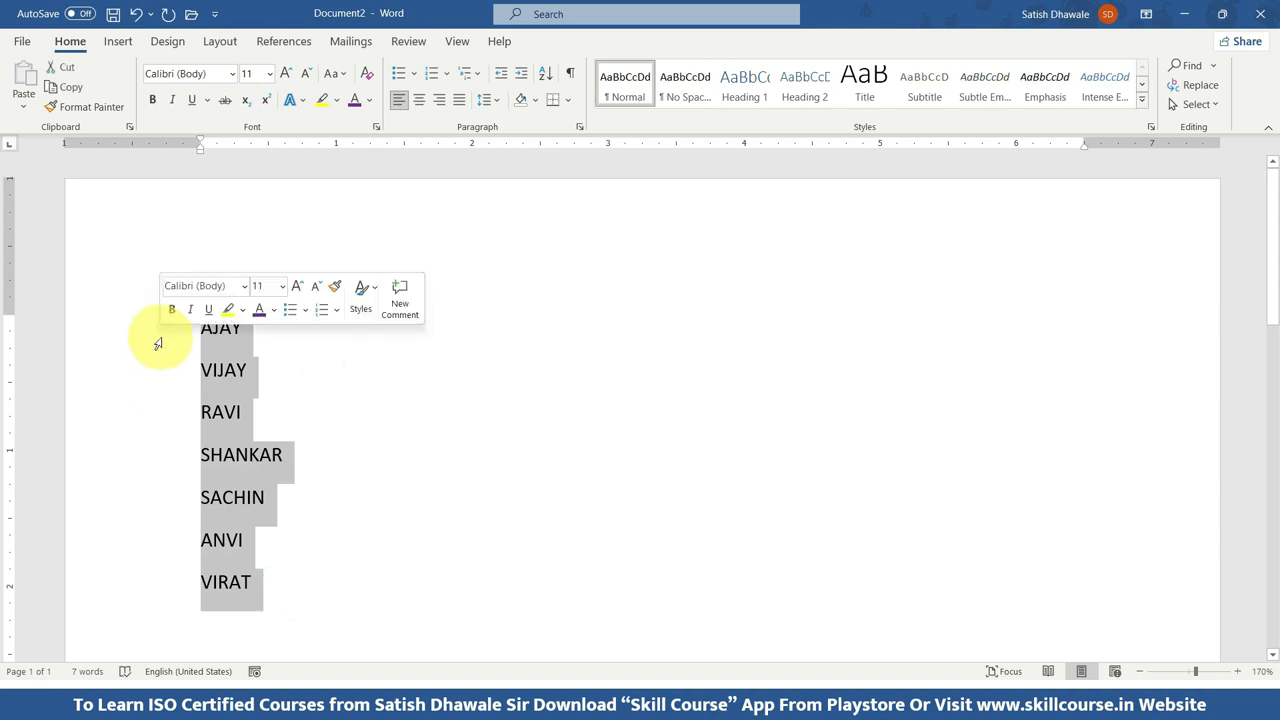
{"action": "left_click", "coordinate": [400, 80]}
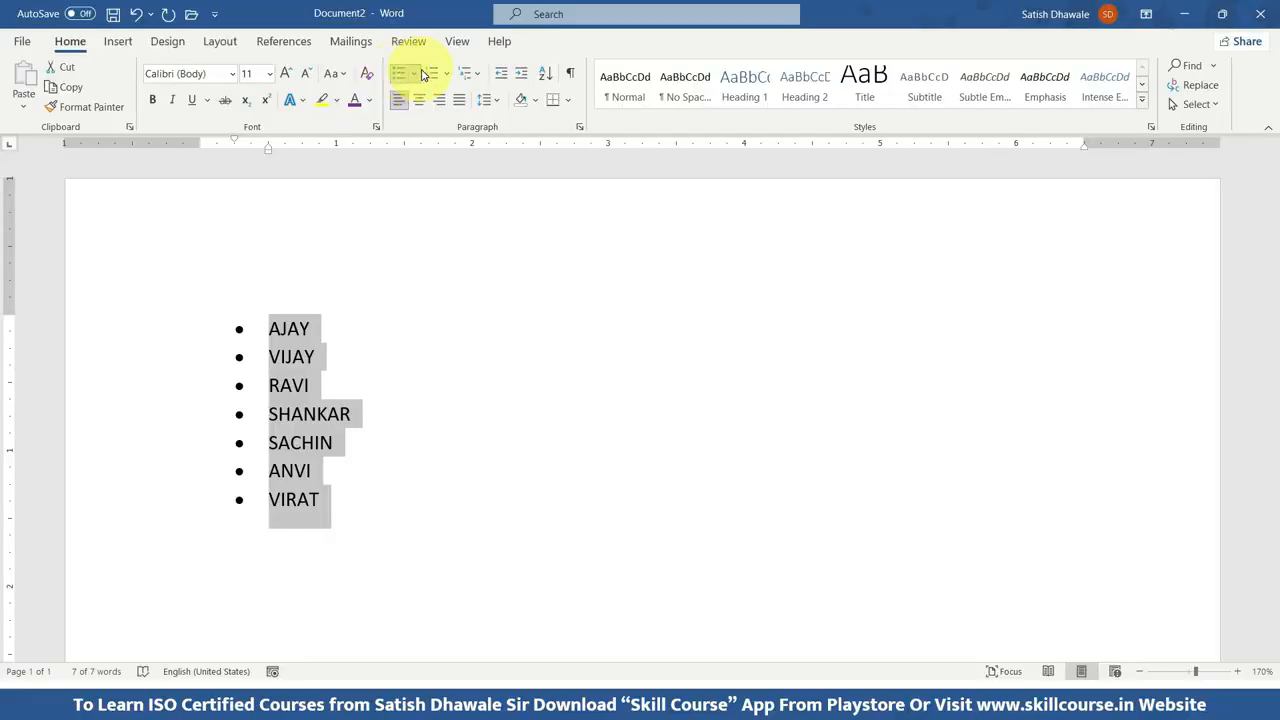
{"action": "left_click", "coordinate": [414, 74]}
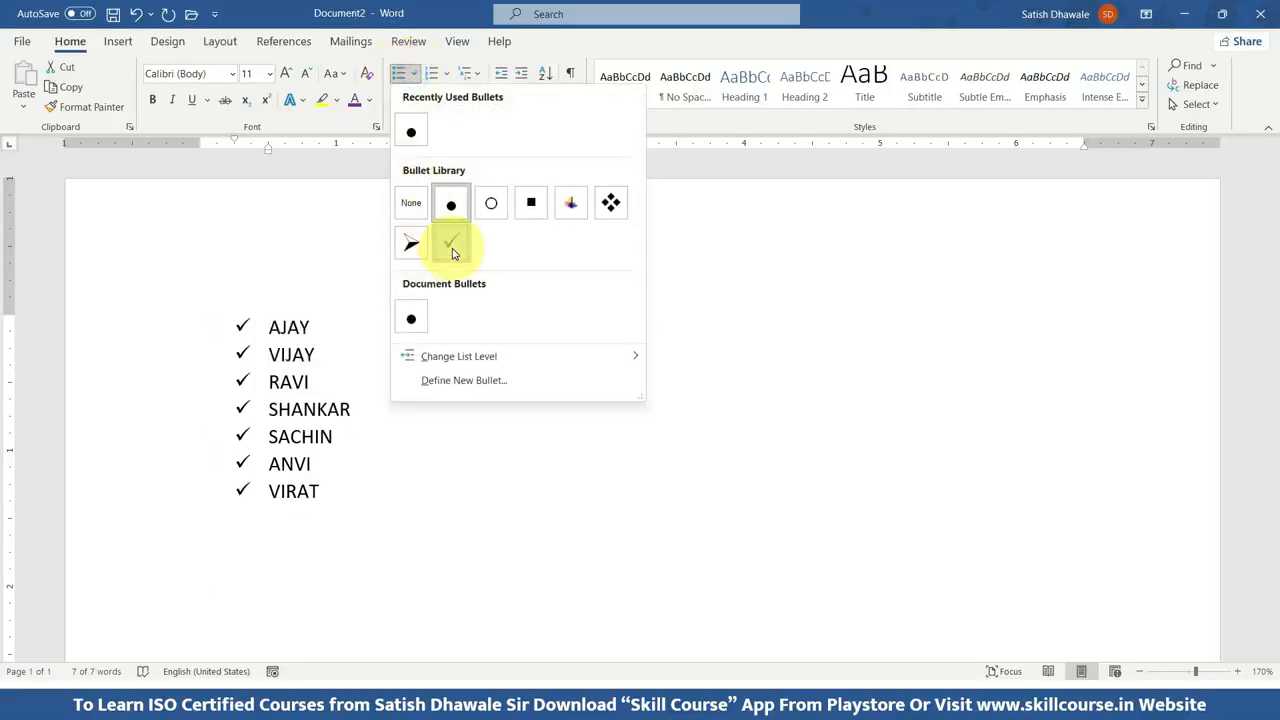
{"action": "left_click", "coordinate": [451, 246]}
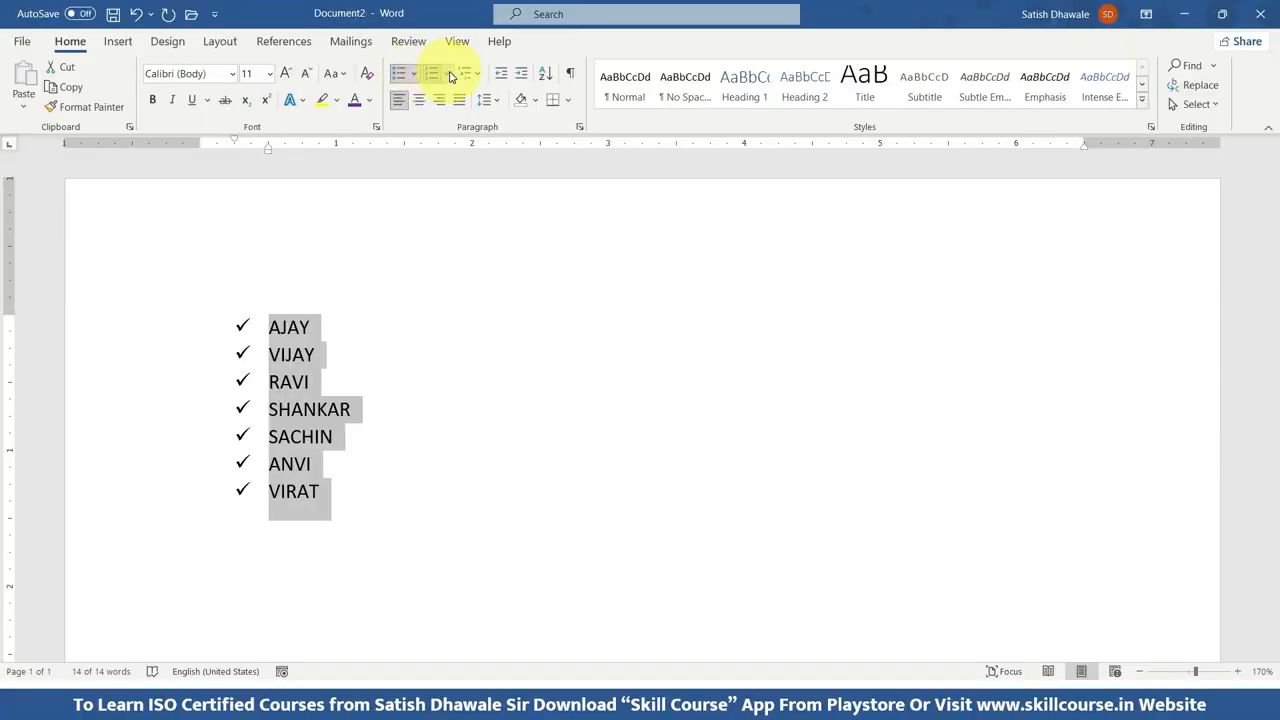
Change the name list to uppercase A. B. C. numbering and set its line spacing to 1.5.
{"action": "left_click", "coordinate": [446, 74]}
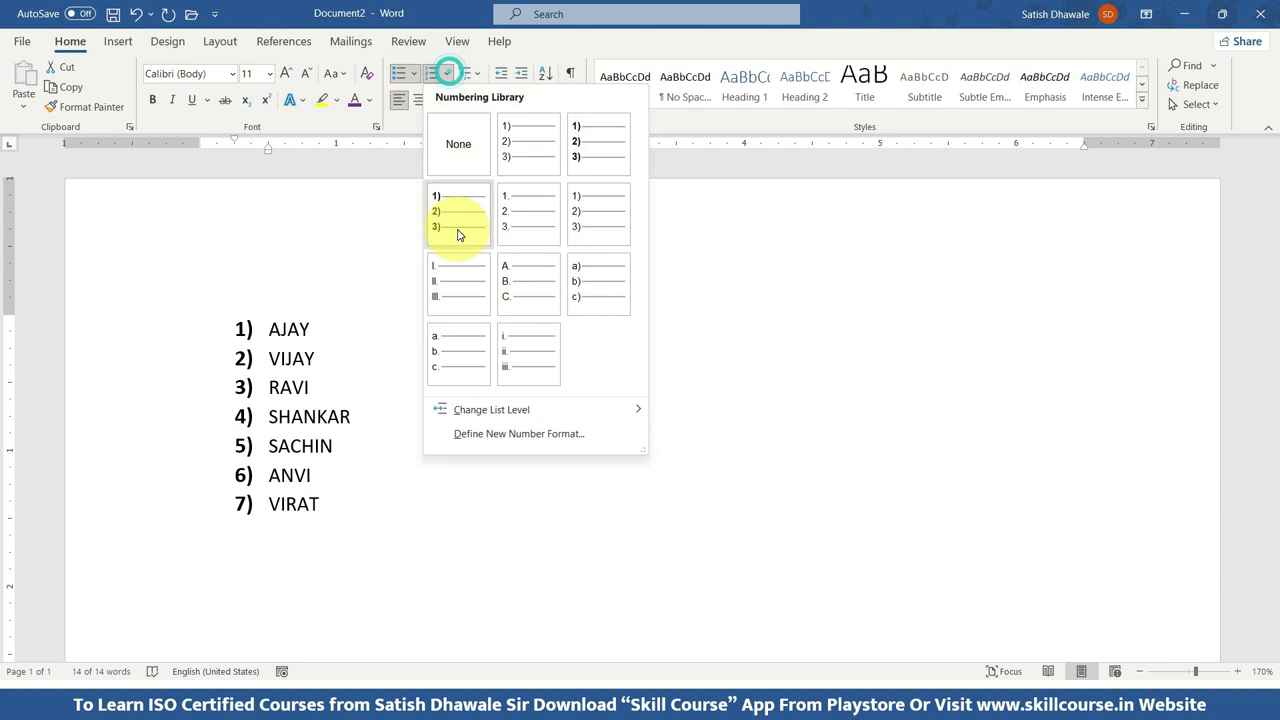
{"action": "left_click", "coordinate": [525, 286]}
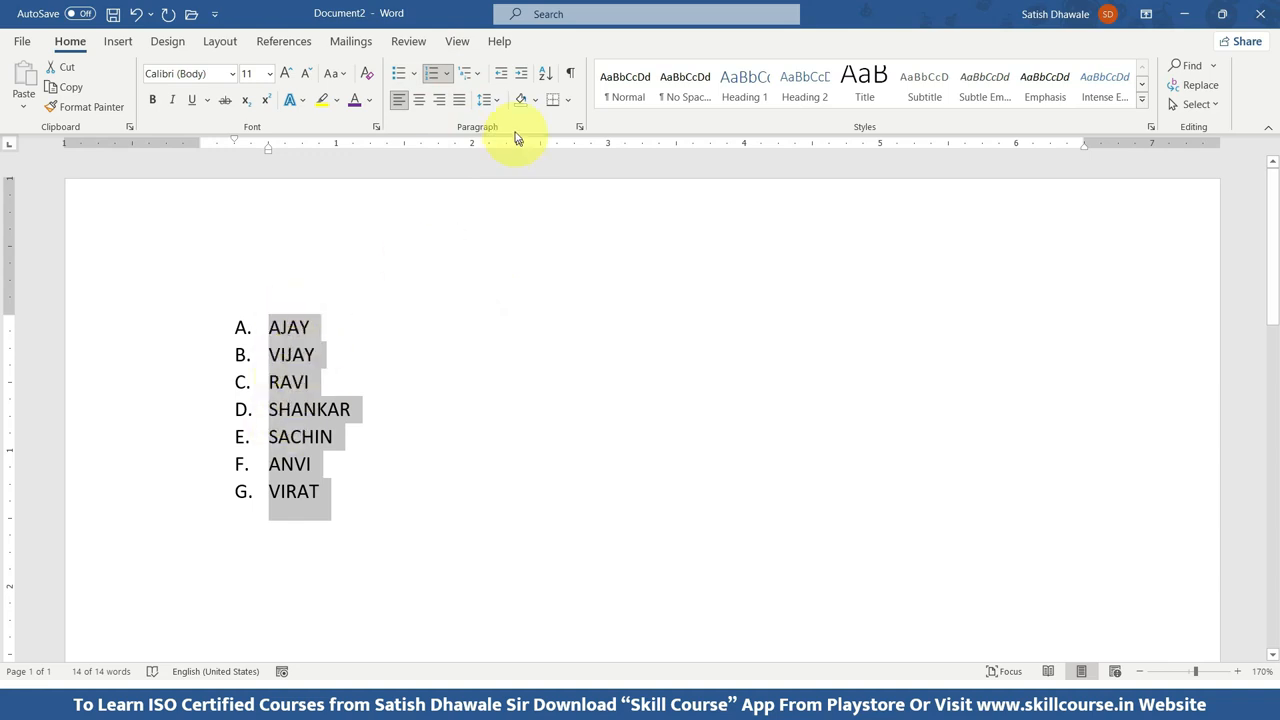
{"action": "left_click", "coordinate": [497, 100]}
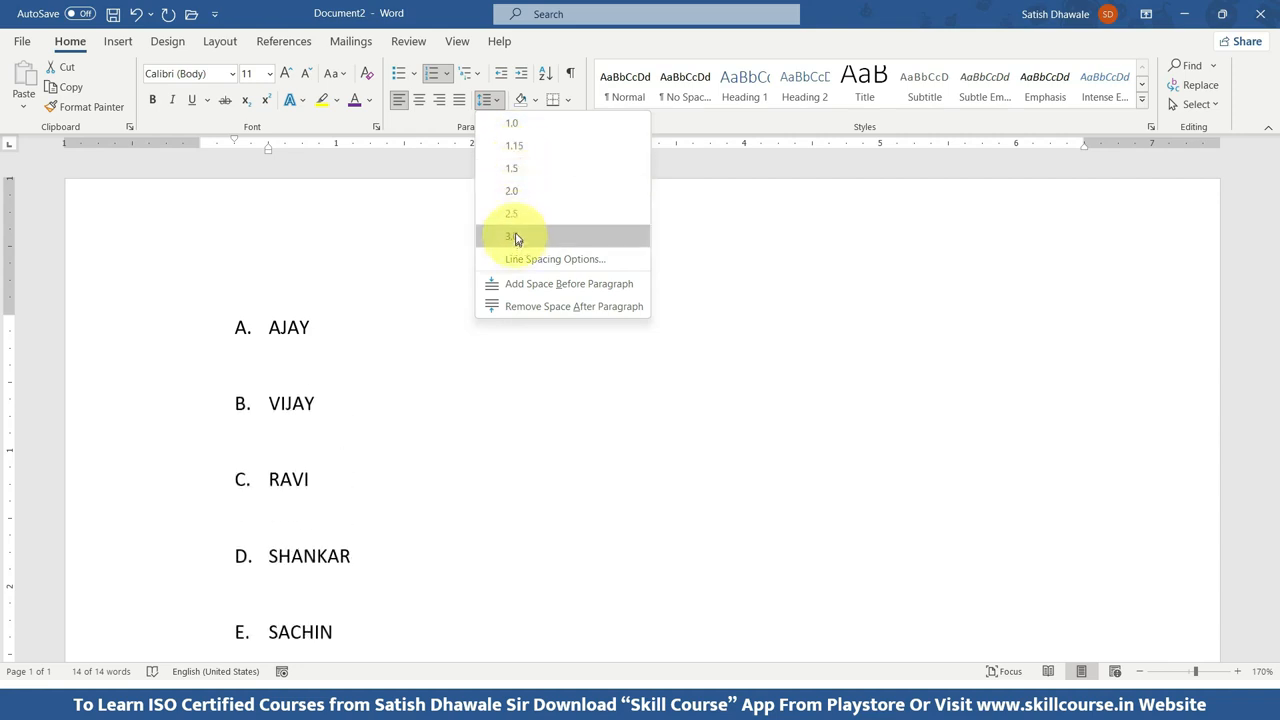
{"action": "left_click", "coordinate": [517, 168]}
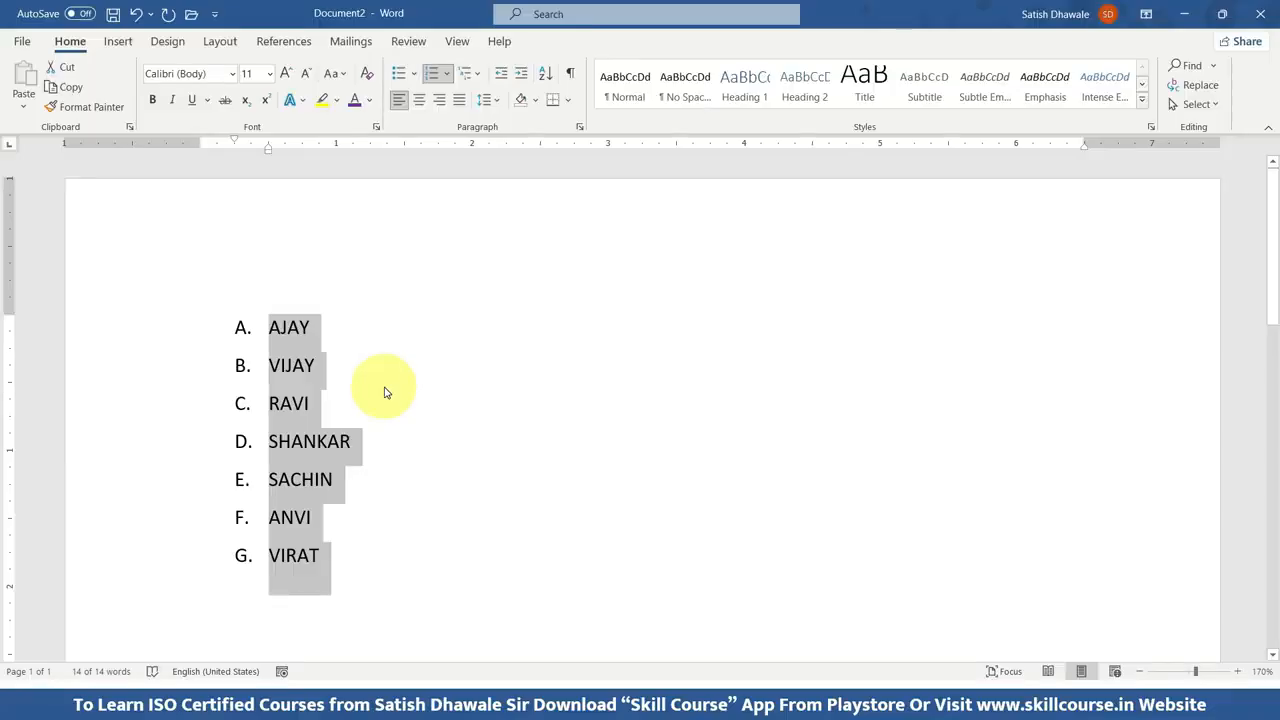
Create another blank document and enter a sample sentence made of a first name followed by "is Good Boy".
{"action": "key", "text": "ctrl+n"}
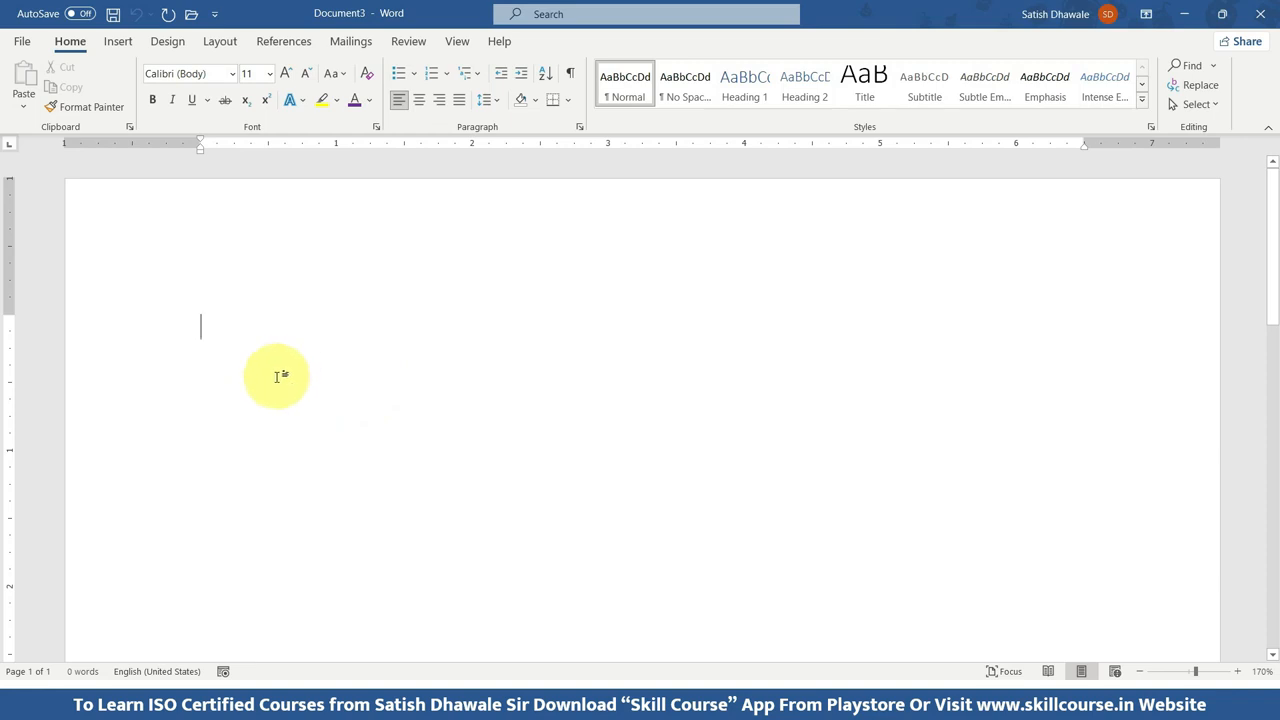
{"action": "type", "text": "Ramesh is "}
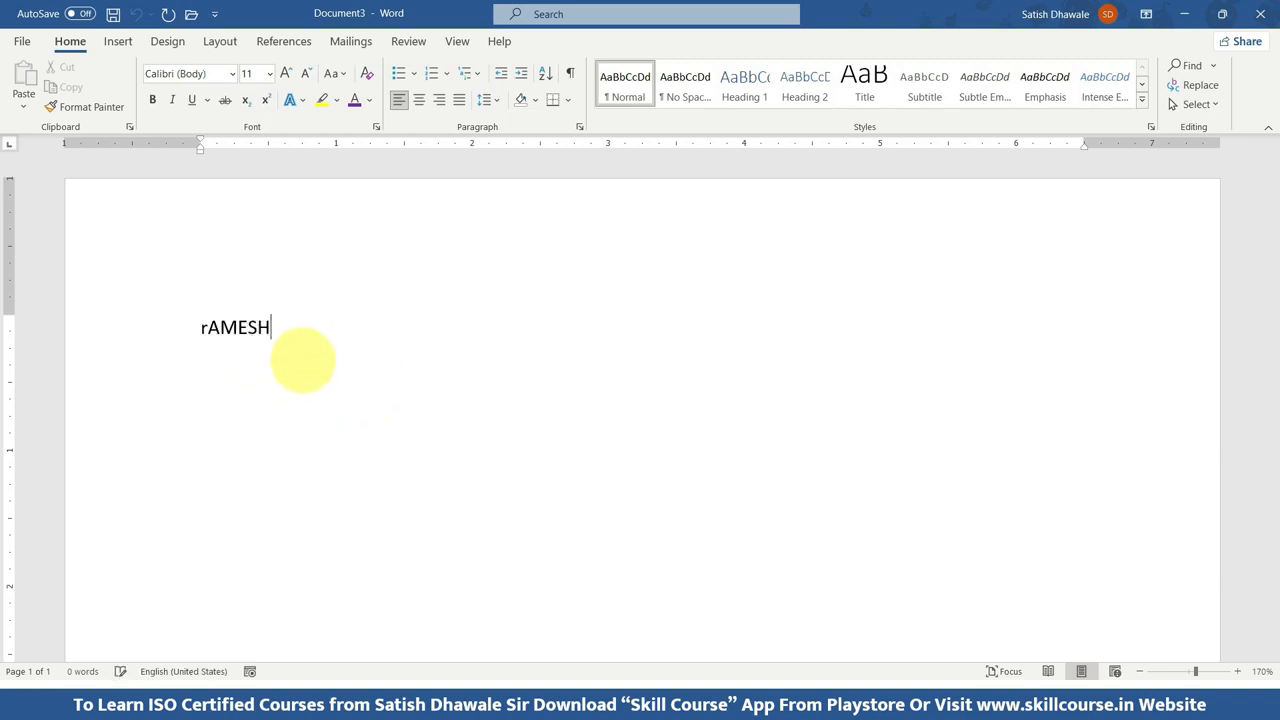
{"action": "type", "text": "Good"}
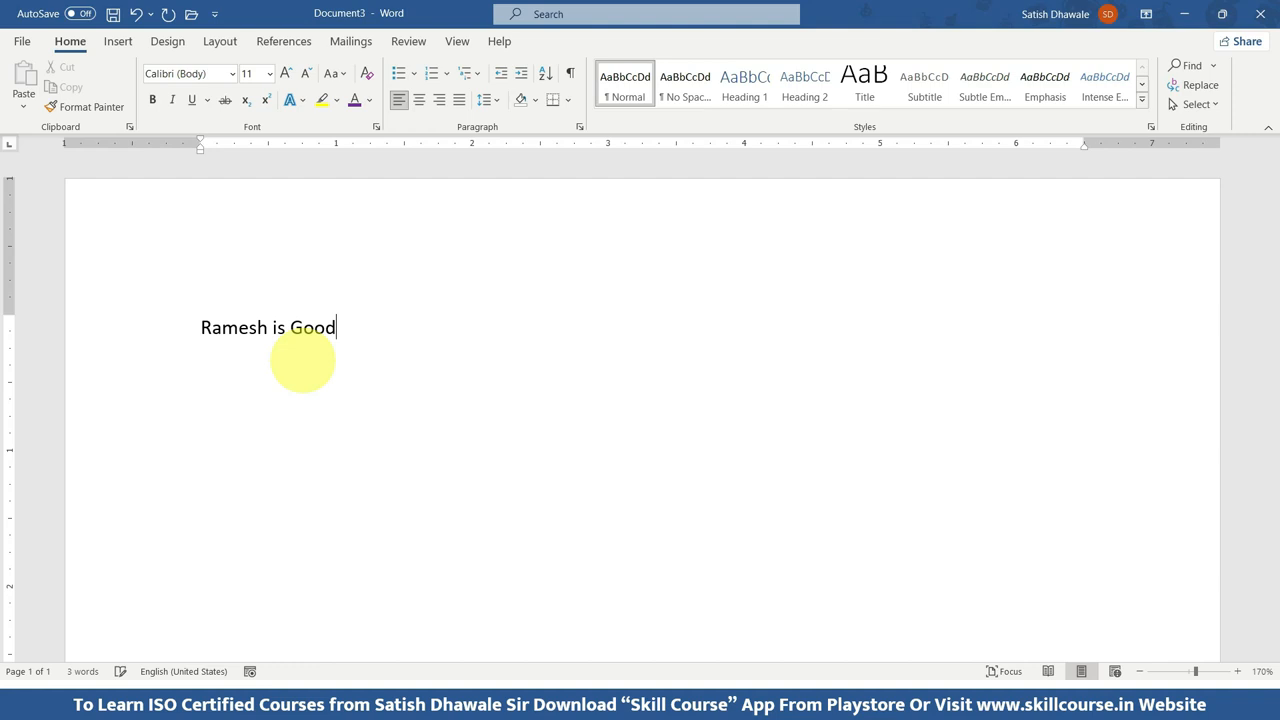
{"action": "type", "text": " Boy"}
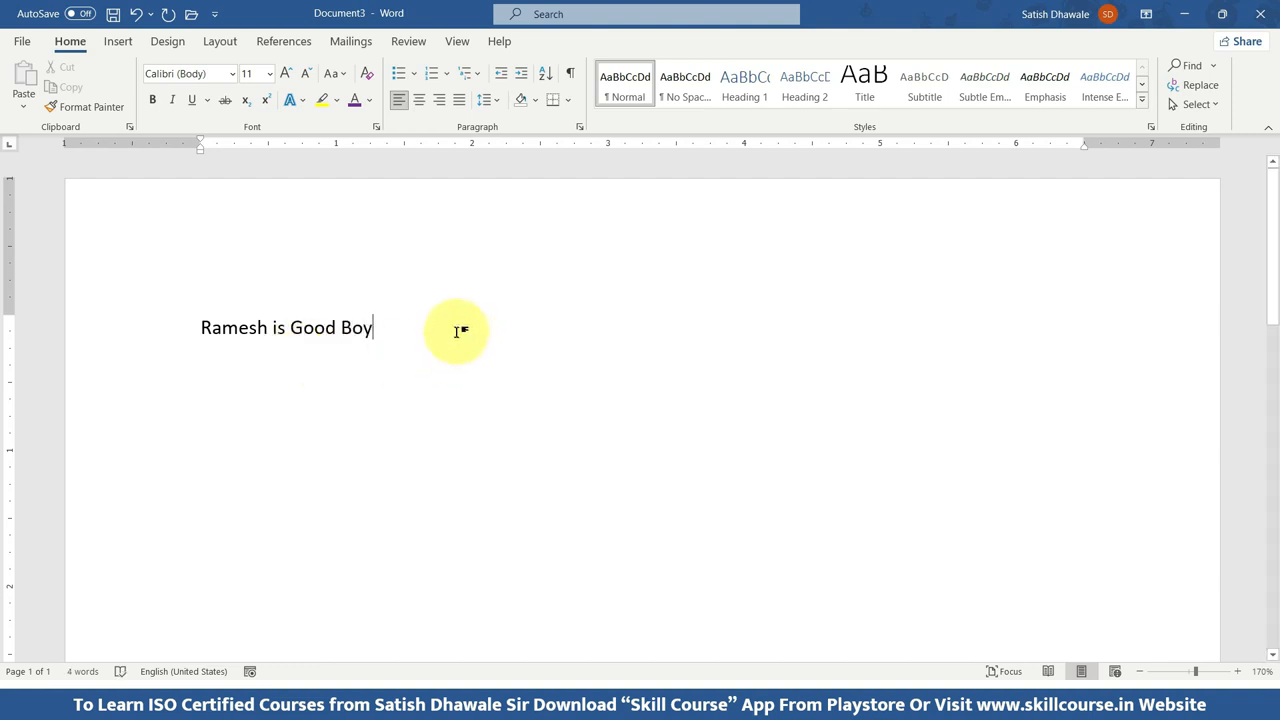
Copy the whole sample sentence that ends with "is Good Boy".
{"action": "left_click_drag", "start_coordinate": [441, 323], "coordinate": [173, 330]}
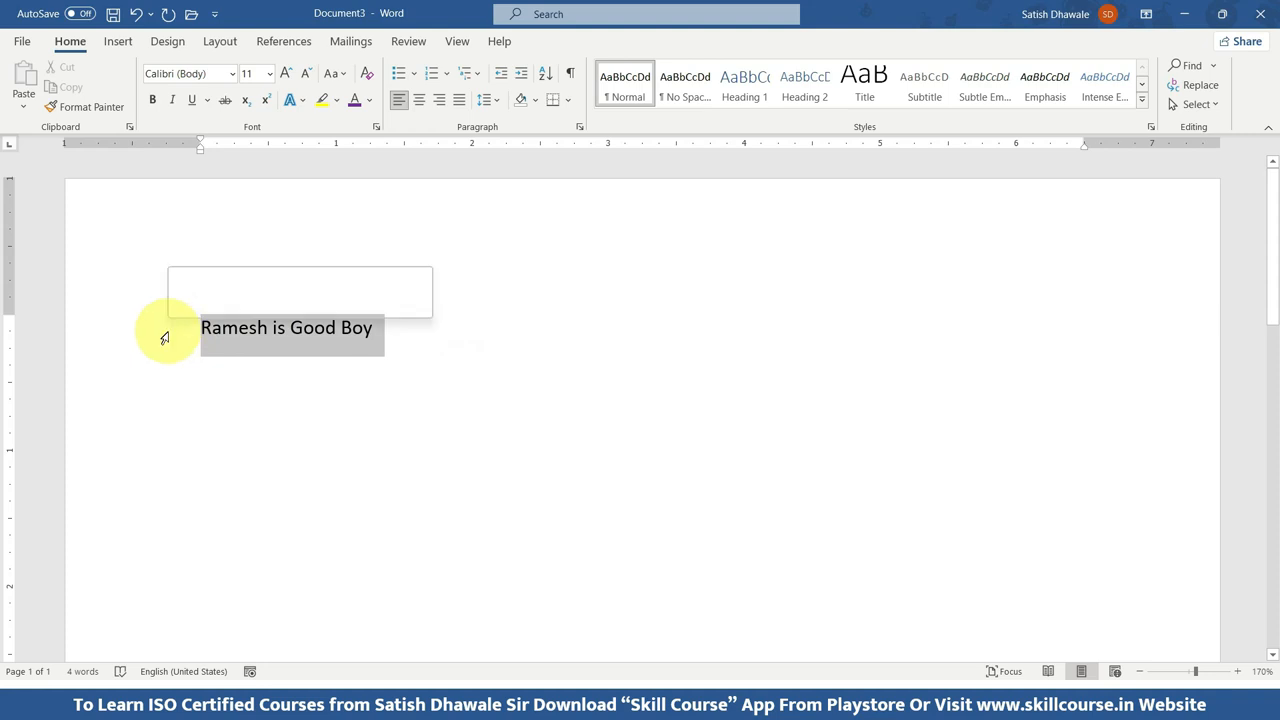
{"action": "left_click", "coordinate": [325, 376]}
{"action": "left_click_drag", "start_coordinate": [414, 325], "coordinate": [203, 330]}
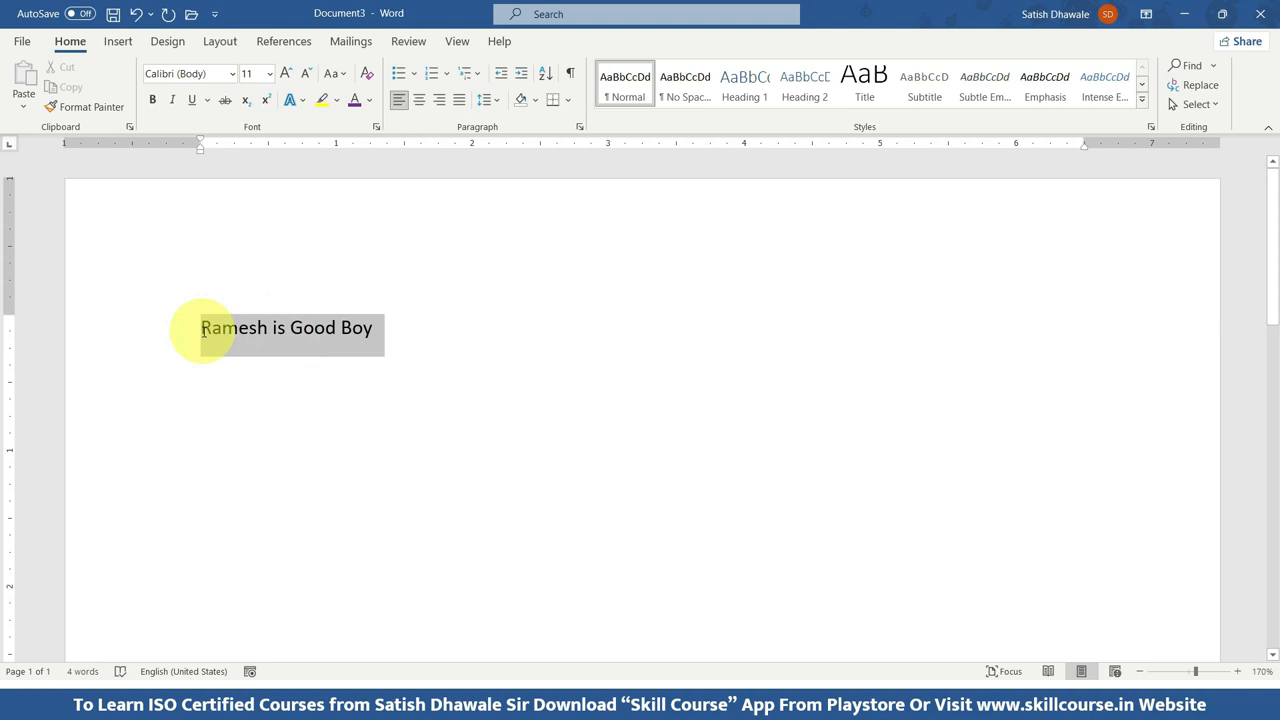
{"action": "left_click", "coordinate": [357, 343]}
{"action": "left_click_drag", "start_coordinate": [410, 327], "coordinate": [164, 330]}
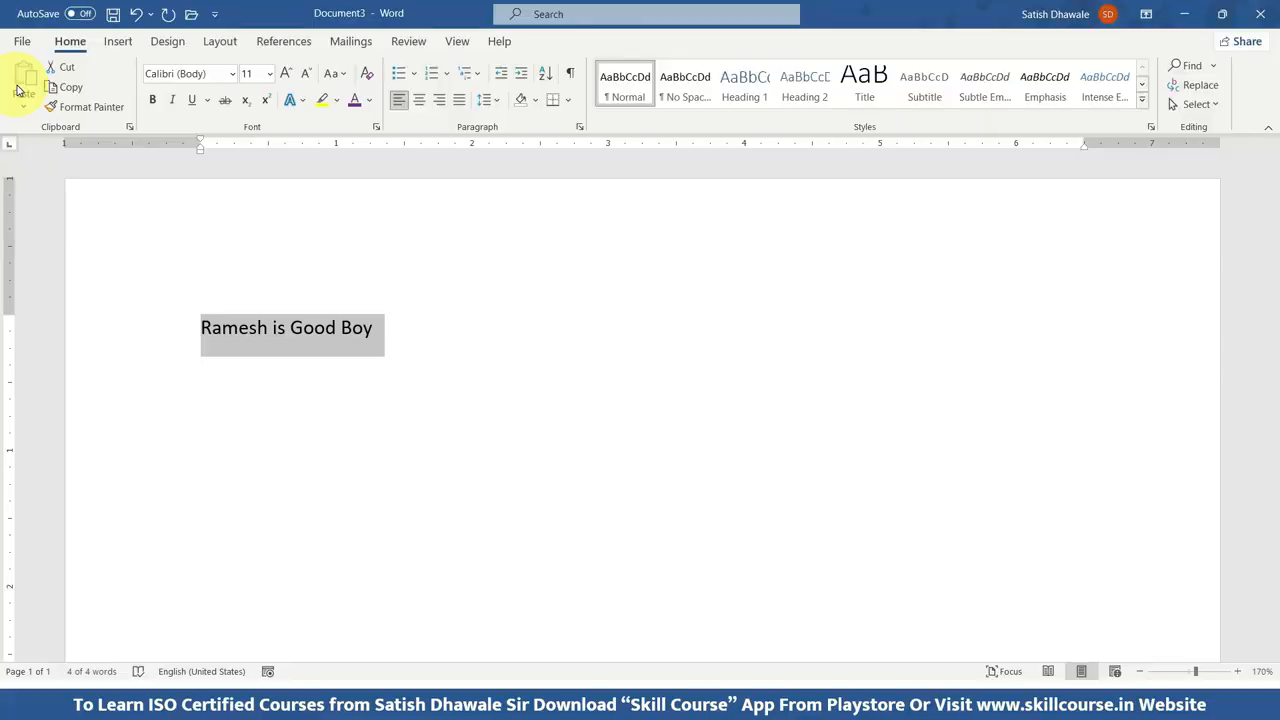
{"action": "left_click", "coordinate": [66, 87]}
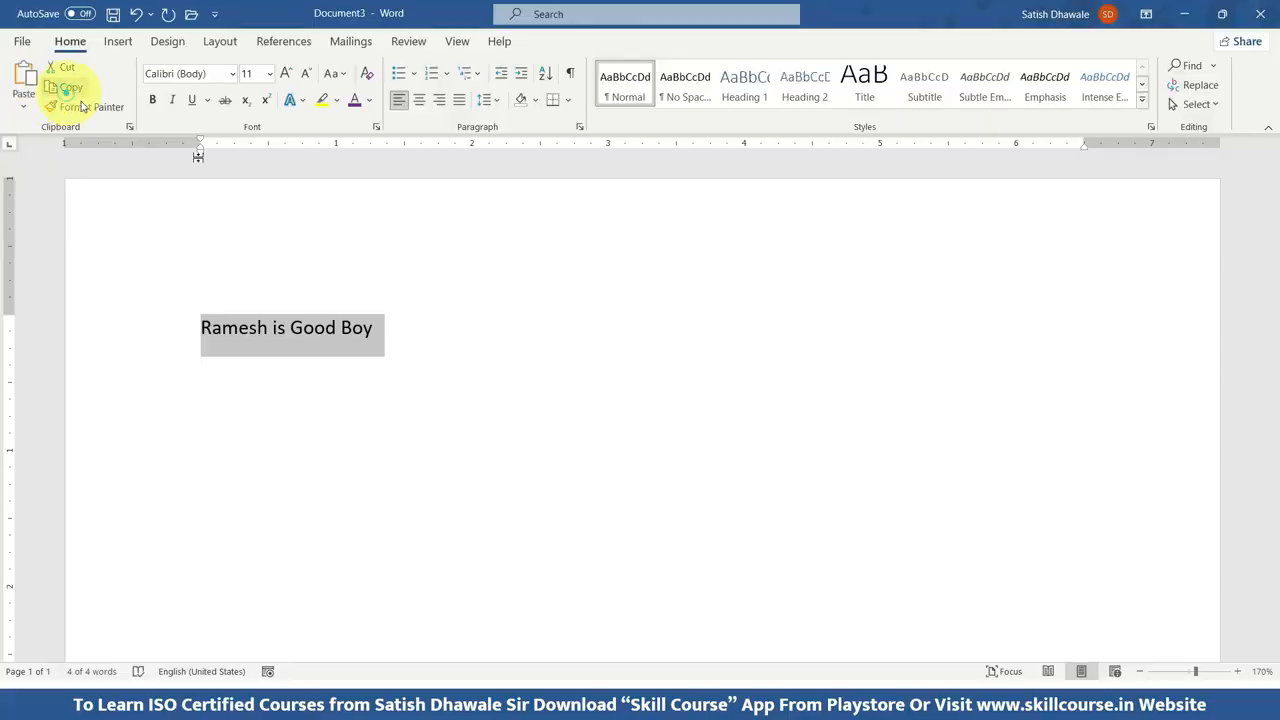
Paste the copied sentence five times on new lines below the original.
{"action": "left_click", "coordinate": [408, 329]}
{"action": "left_click", "coordinate": [386, 329]}
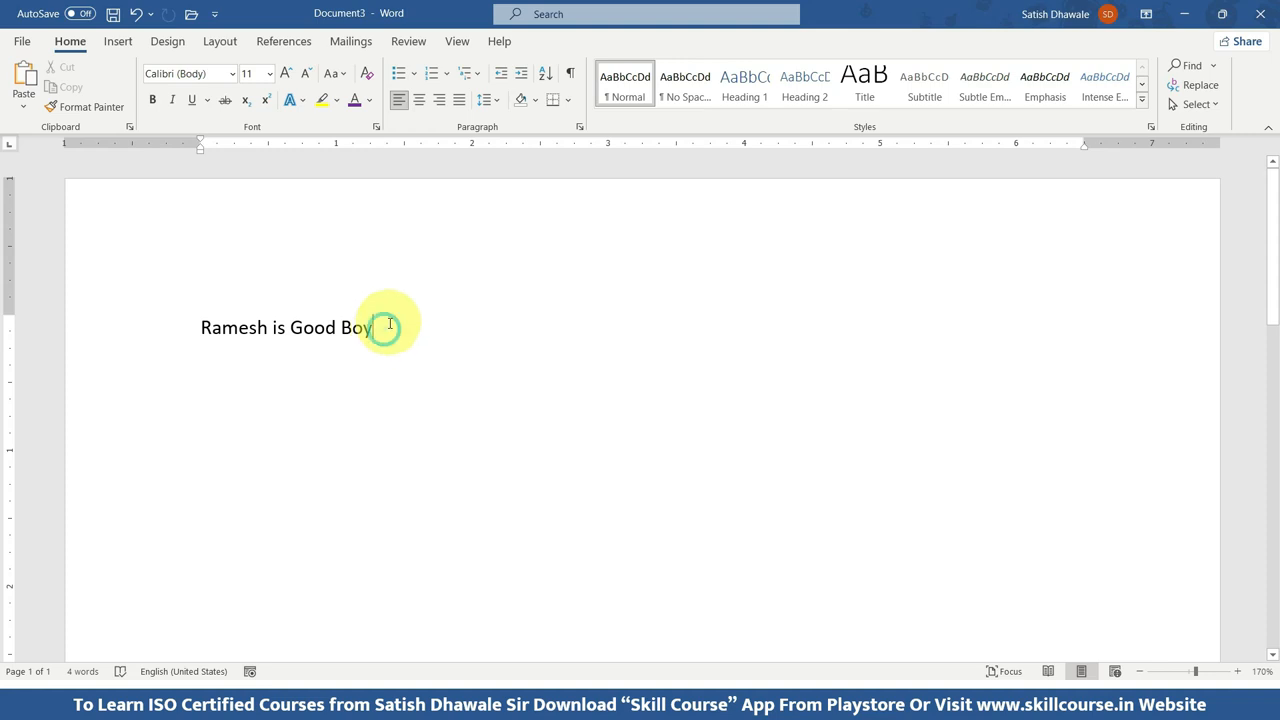
{"action": "key", "text": "Return"}
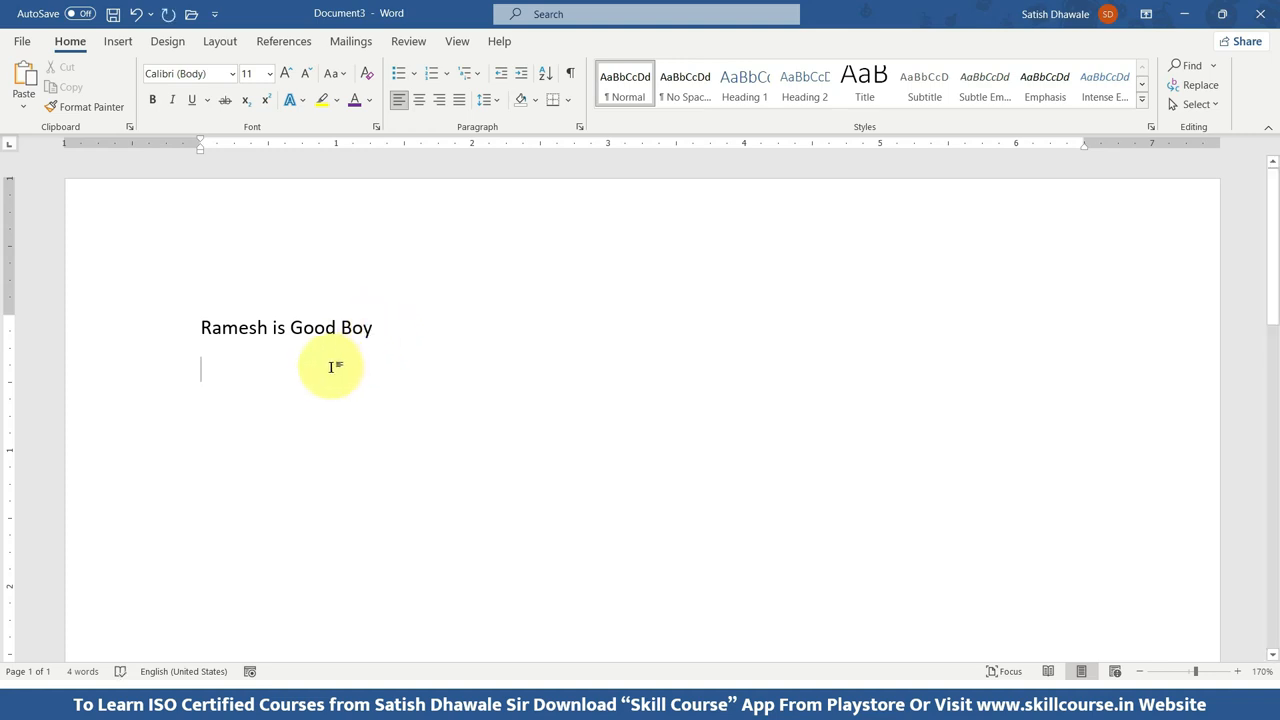
{"action": "key", "text": "ctrl+v"}
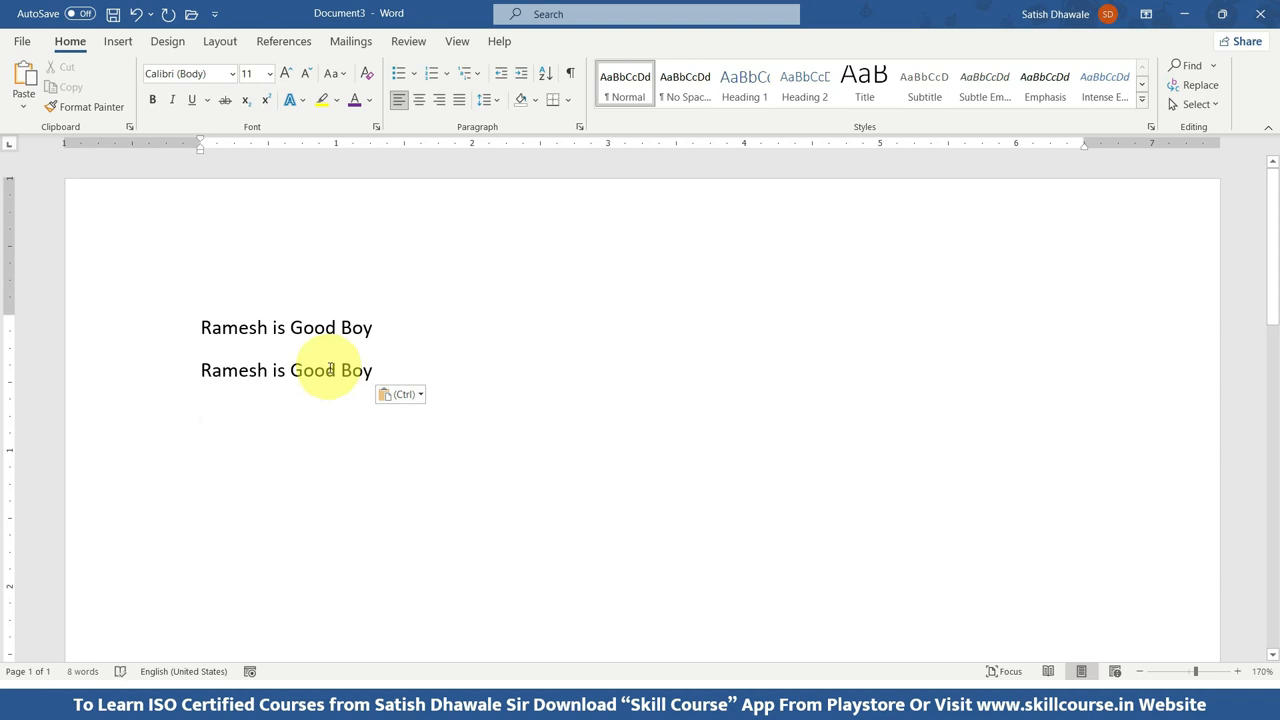
{"action": "key", "text": "ctrl+v"}
{"action": "key", "text": "ctrl+v"}
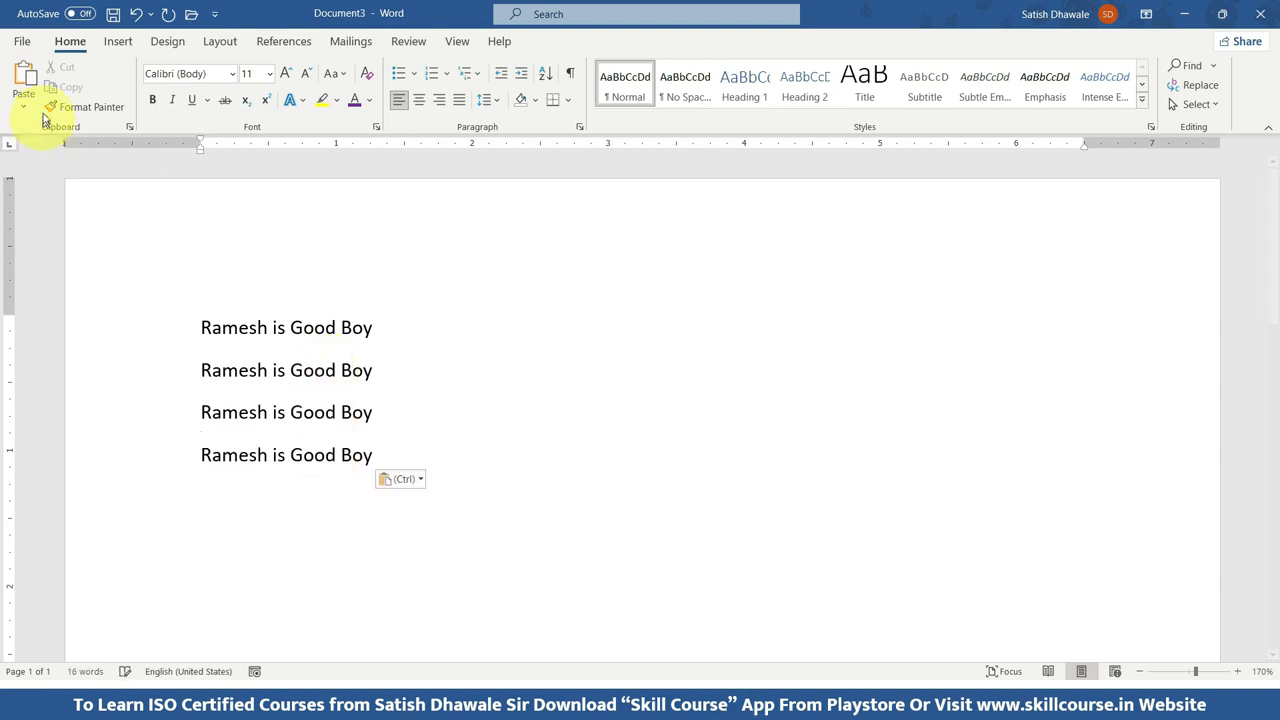
{"action": "left_click", "coordinate": [24, 76]}
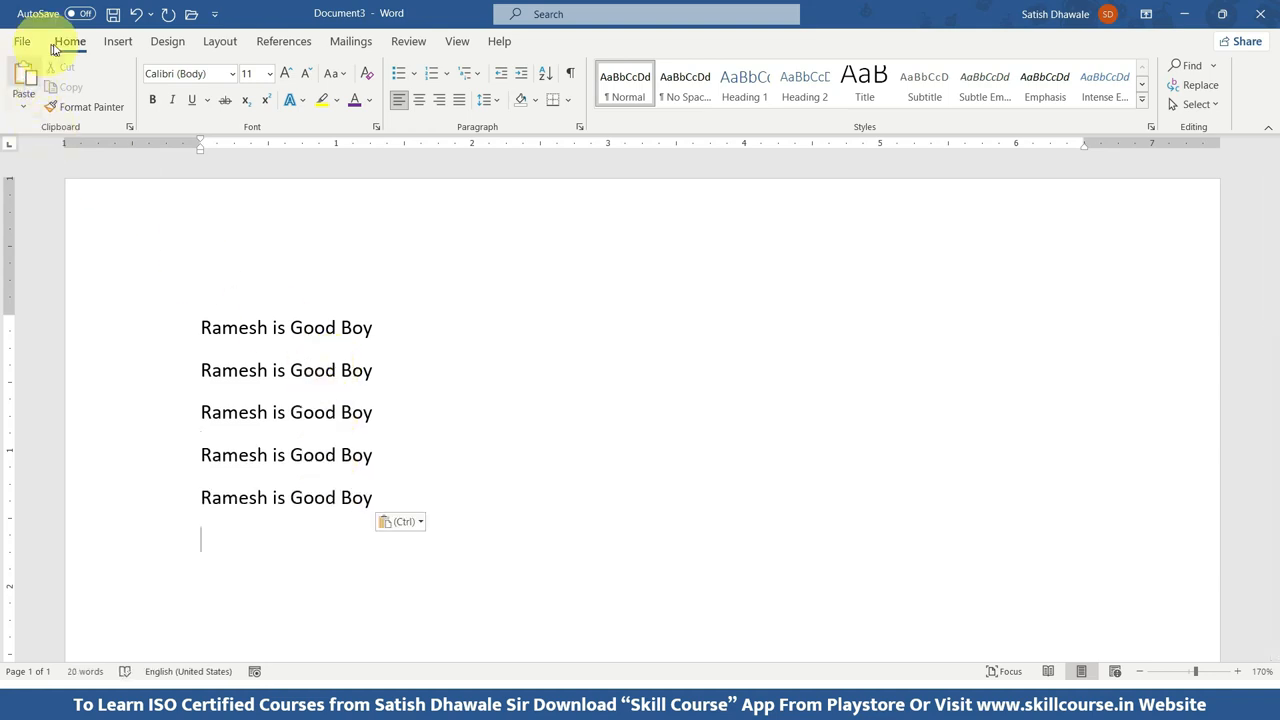
{"action": "left_click", "coordinate": [14, 82]}
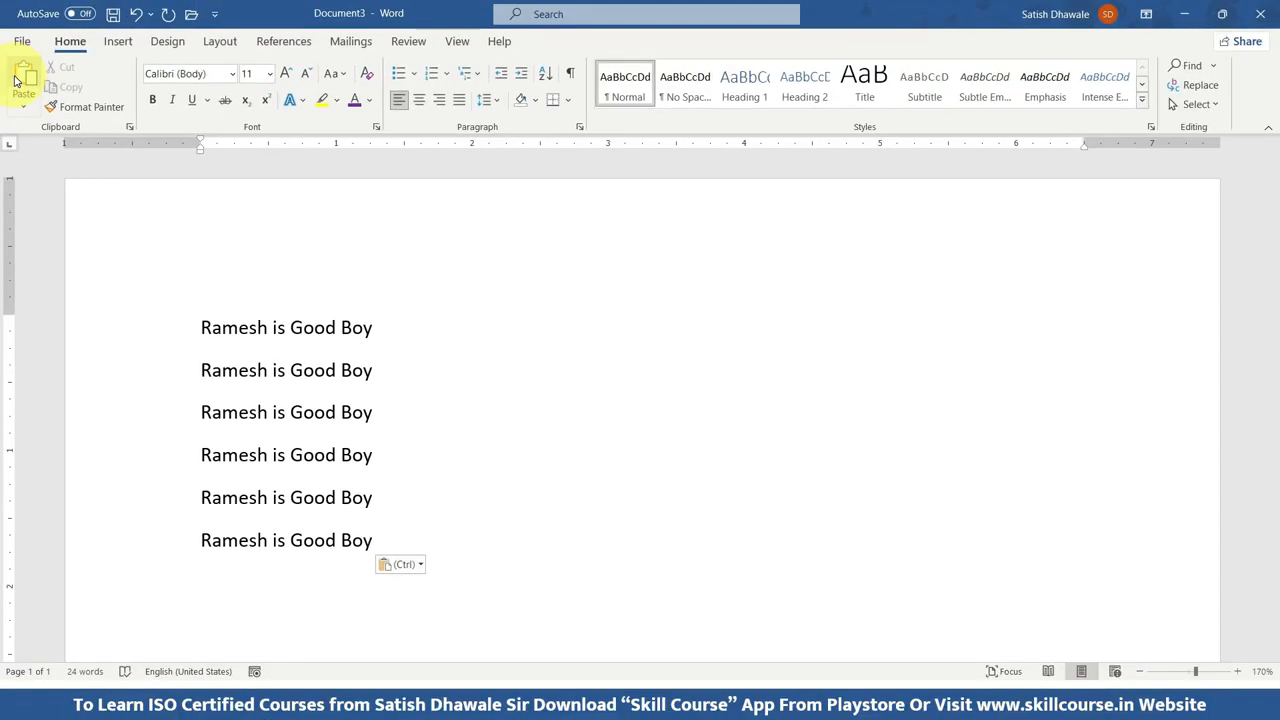
Select the last sentence line and then the word "Good" in the first line, clearing each selection.
{"action": "left_click_drag", "start_coordinate": [385, 540], "coordinate": [214, 540]}
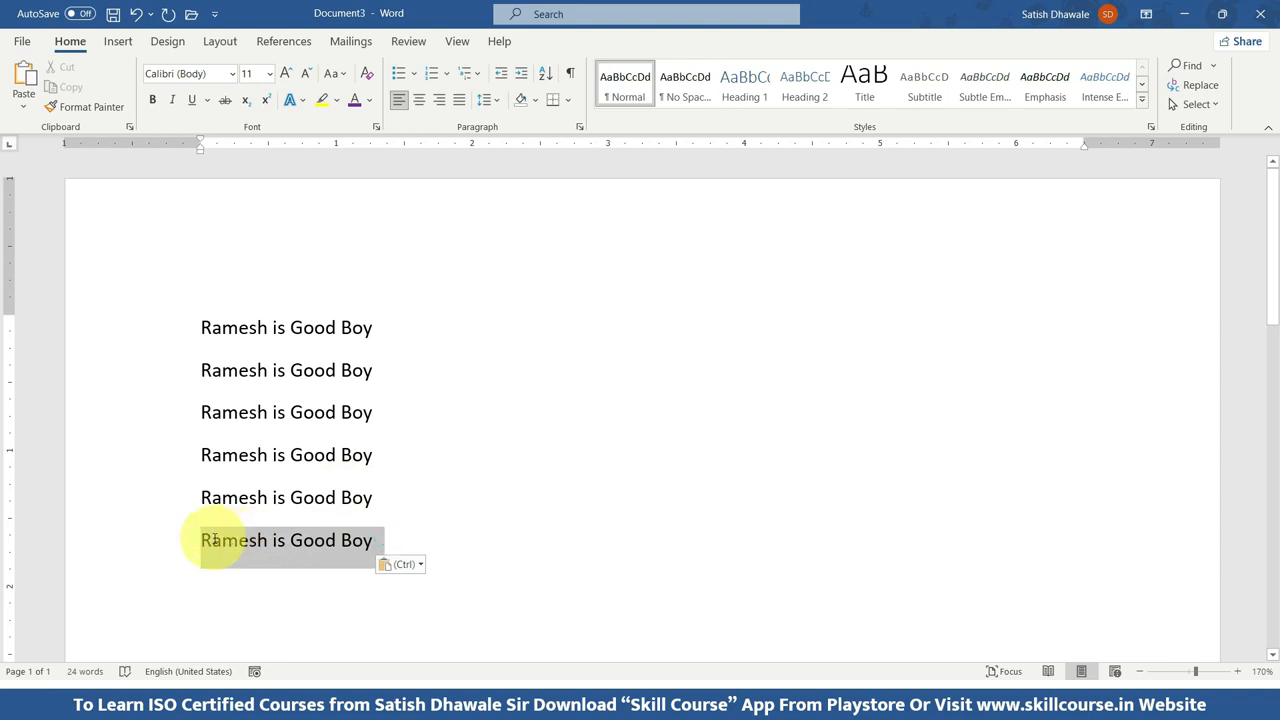
{"action": "left_click", "coordinate": [474, 411]}
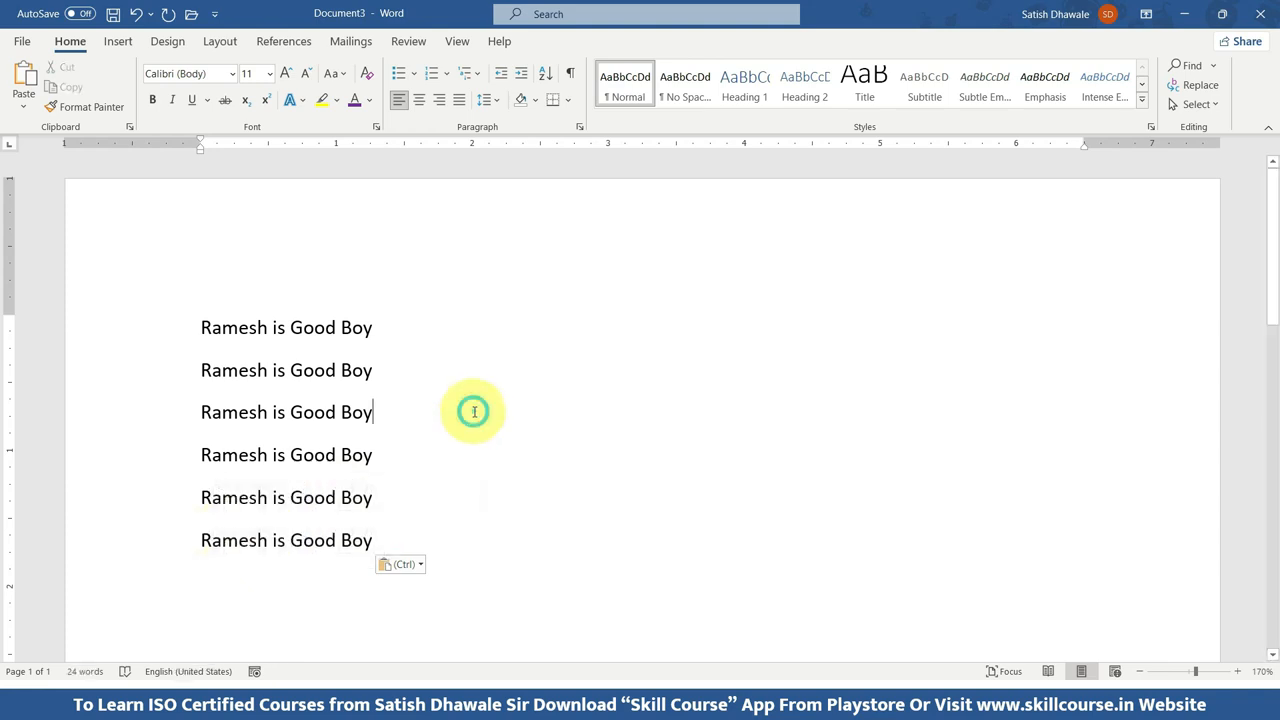
{"action": "double_click", "coordinate": [308, 328]}
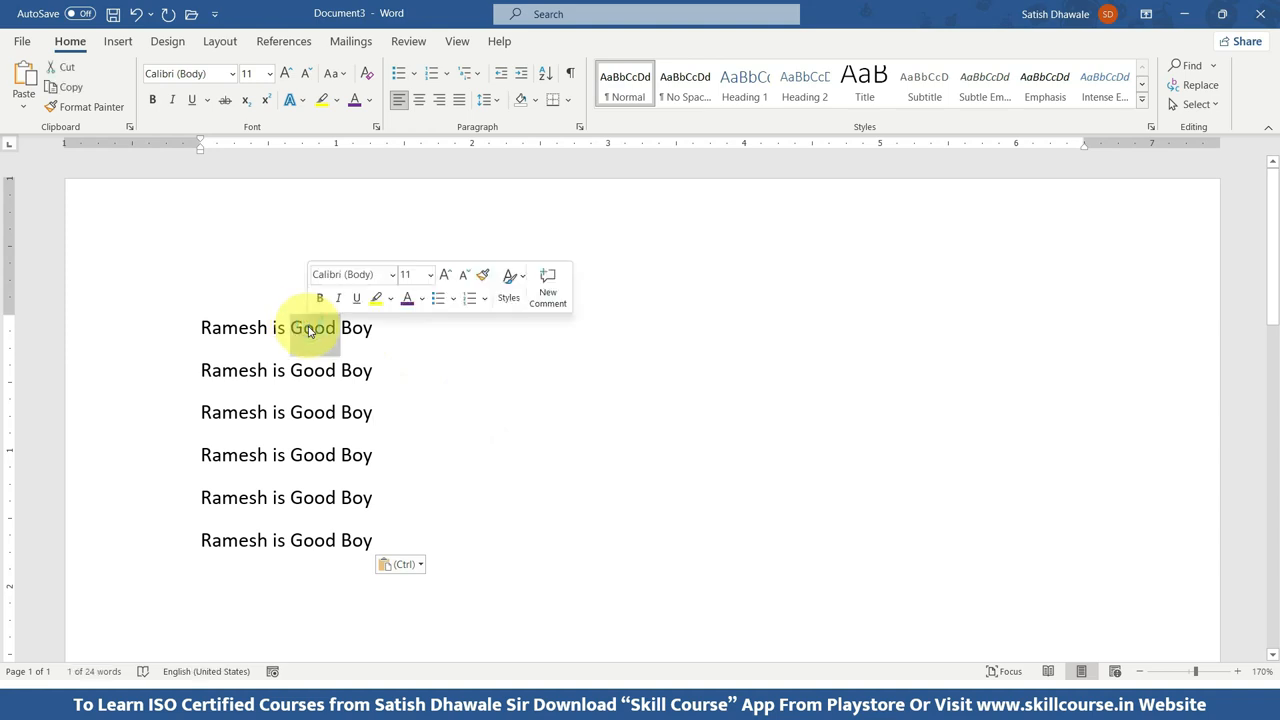
{"action": "left_click", "coordinate": [313, 328]}
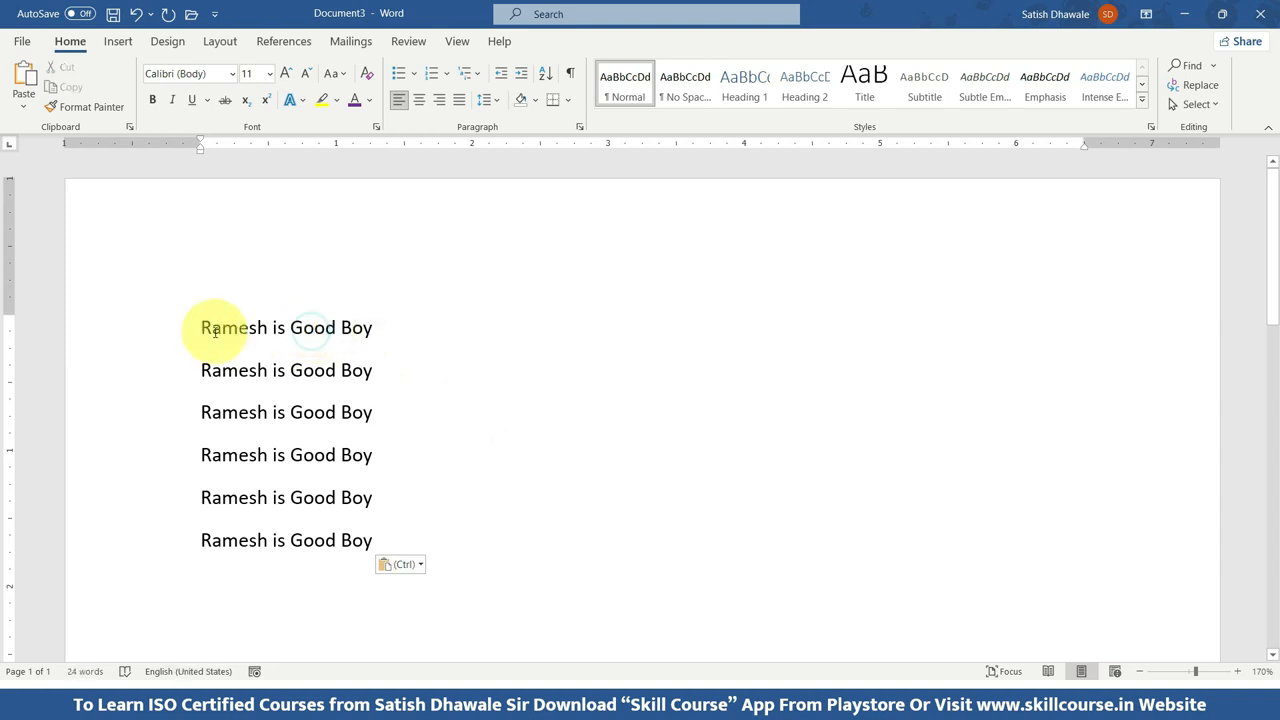
Select the entire first line of text repeatedly, then clear the selection.
{"action": "triple_click", "coordinate": [254, 328]}
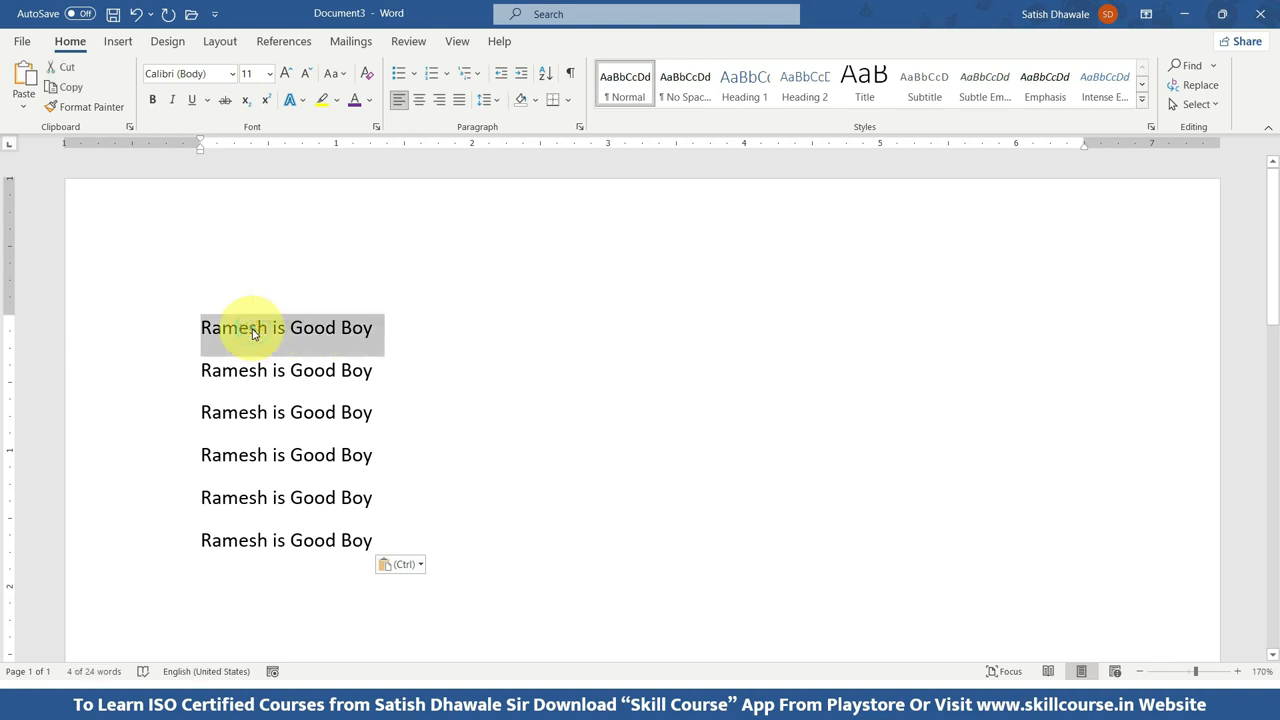
{"action": "left_click", "coordinate": [254, 334]}
{"action": "double_click", "coordinate": [254, 334]}
{"action": "left_click", "coordinate": [254, 334]}
{"action": "double_click", "coordinate": [254, 334]}
{"action": "left_click", "coordinate": [254, 334]}
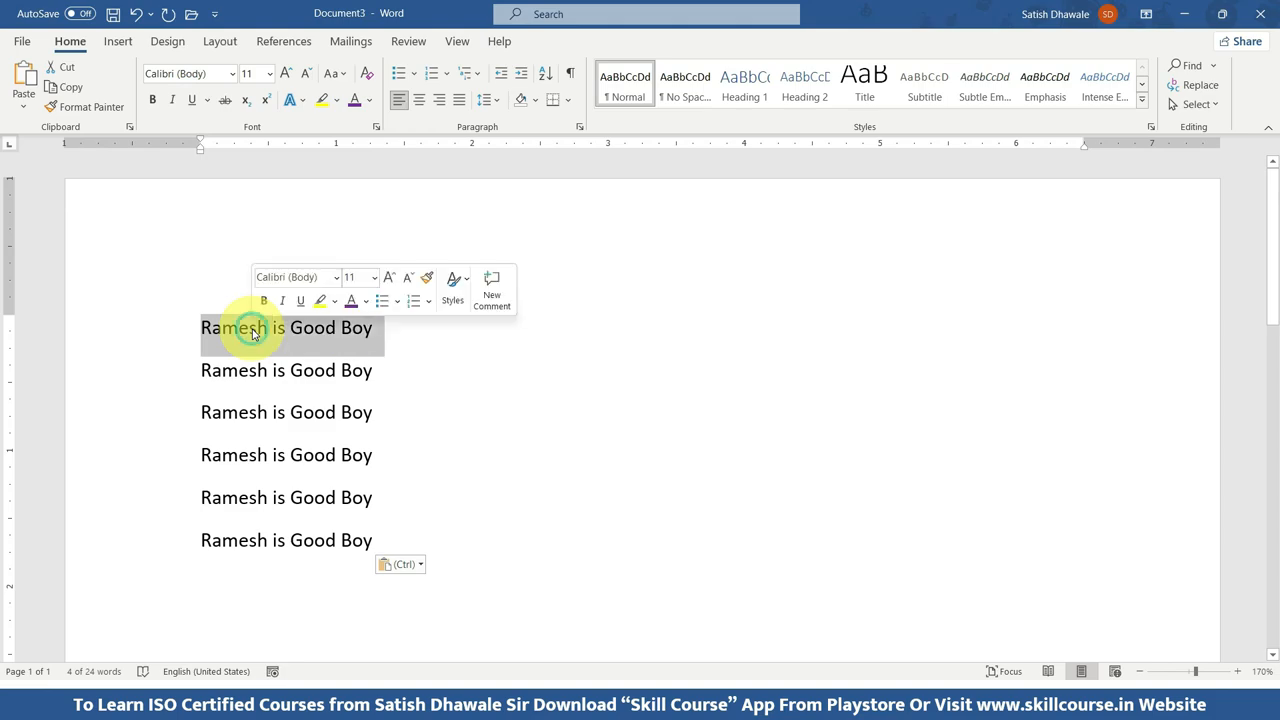
{"action": "left_click", "coordinate": [406, 340]}
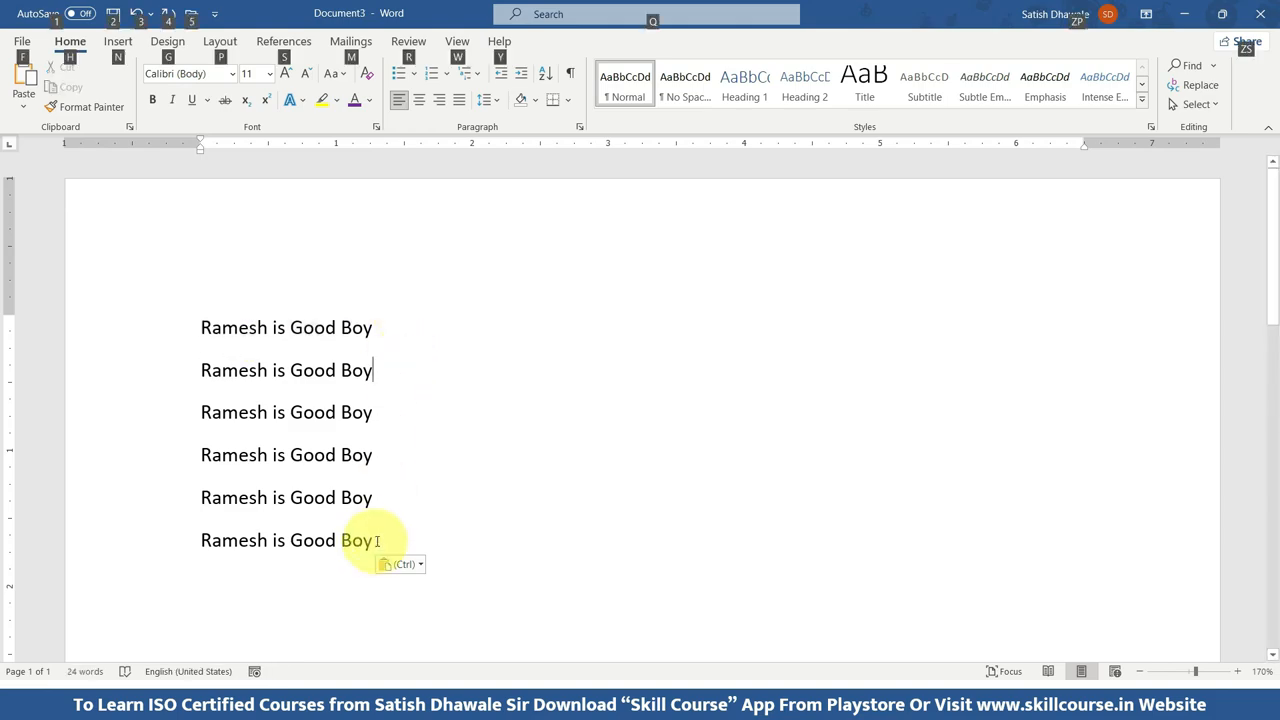
Look through the other open documents, Document1 with the chapter text and Document2 with the lettered name list.
{"action": "key", "text": "alt+Tab"}
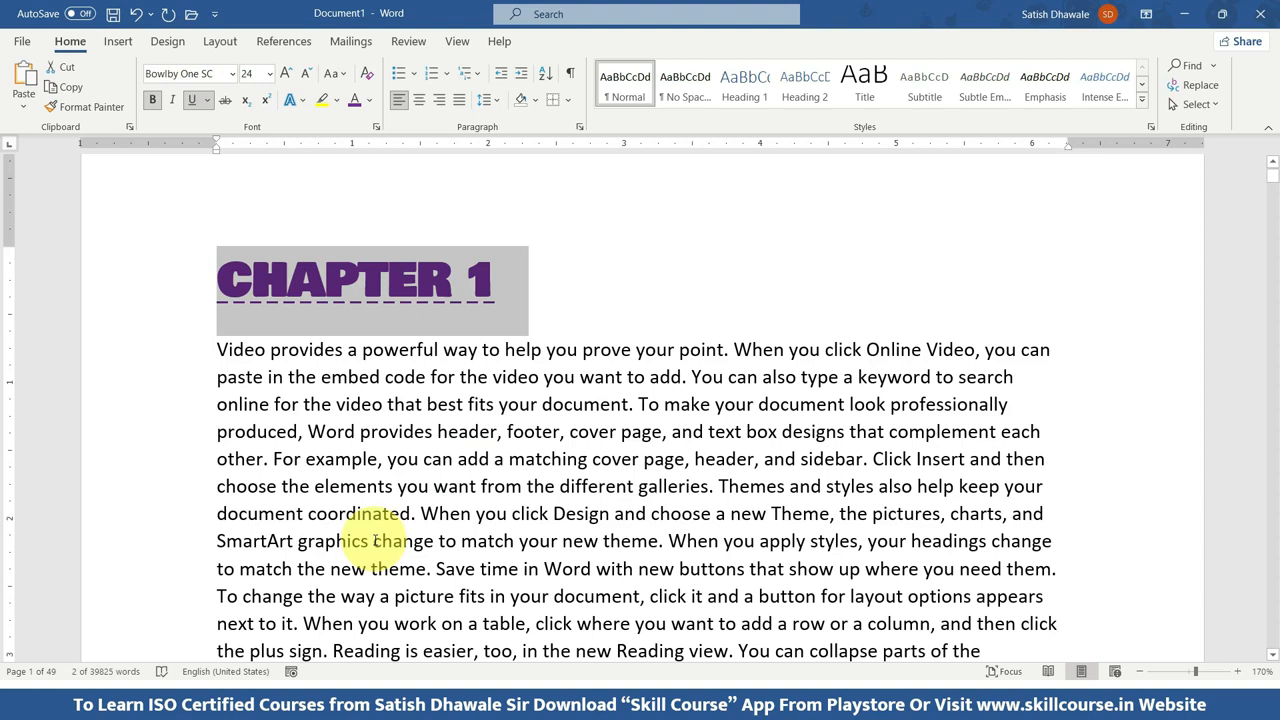
{"action": "scroll", "coordinate": [372, 540], "scroll_direction": "down", "scroll_amount": 2}
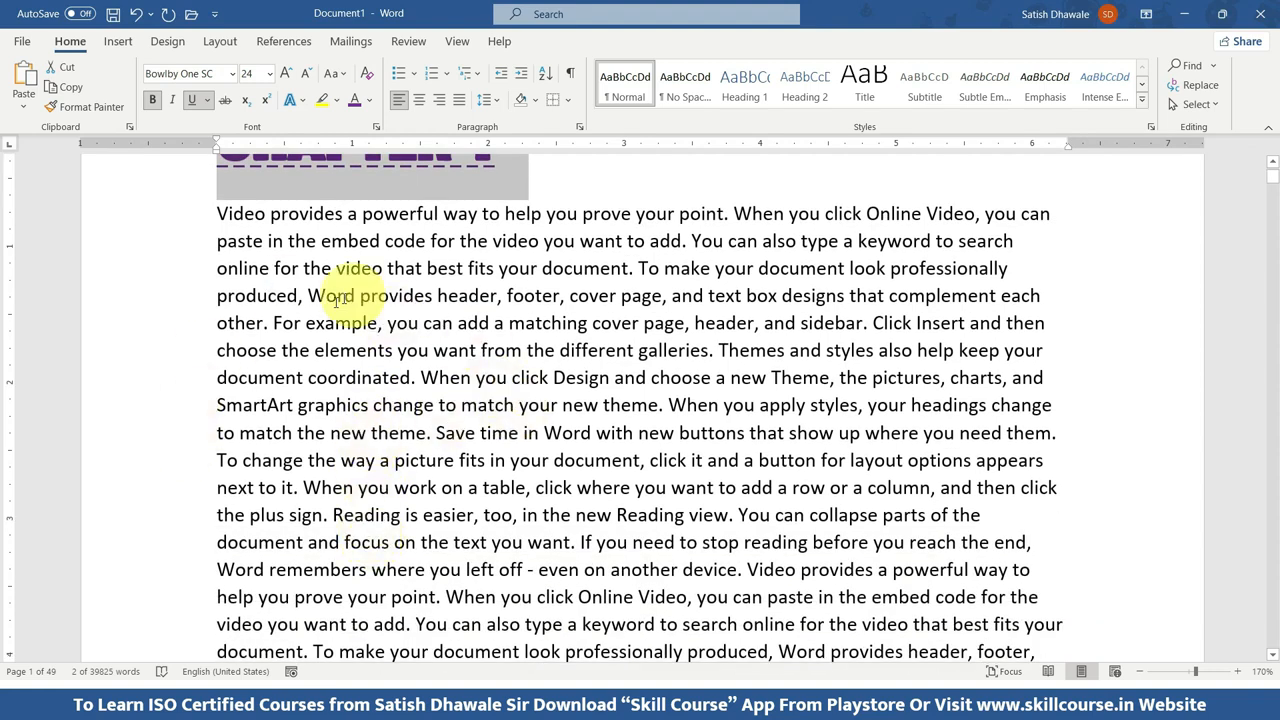
{"action": "key", "text": "alt+Tab"}
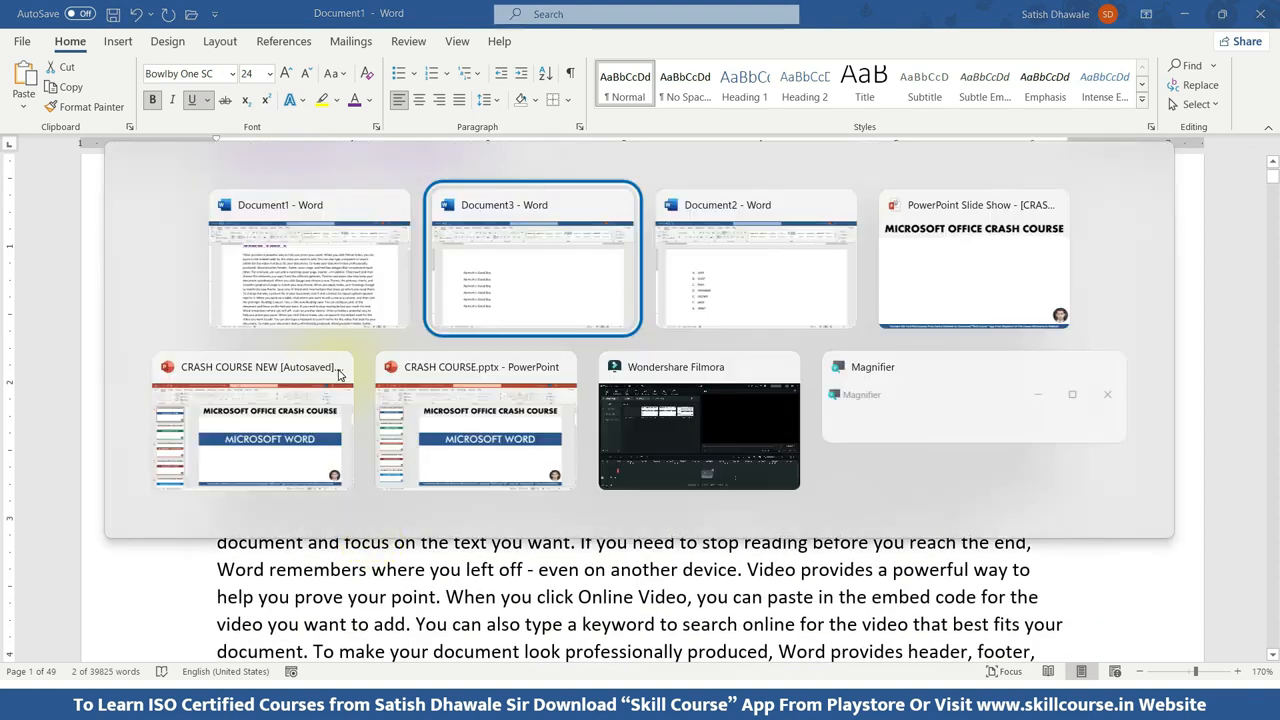
{"action": "key", "text": "alt+Tab"}
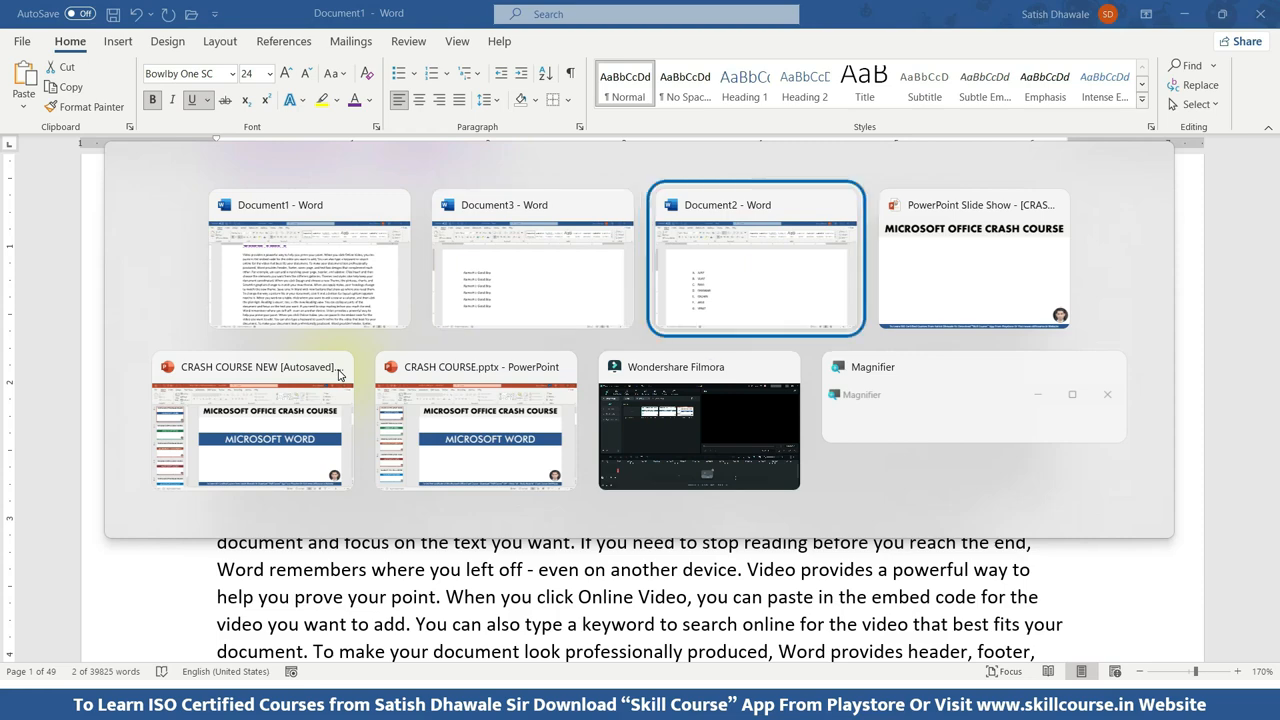
{"action": "key", "text": "alt+Tab"}
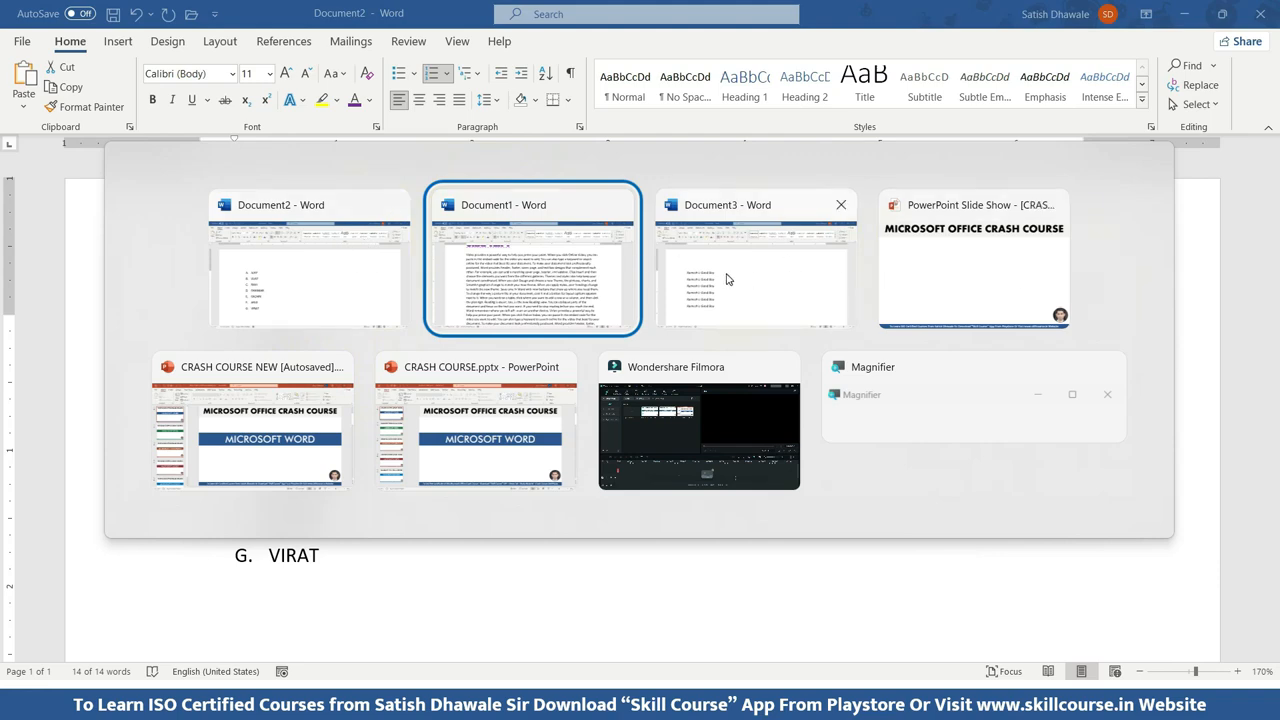
{"action": "key", "text": "alt+Tab"}
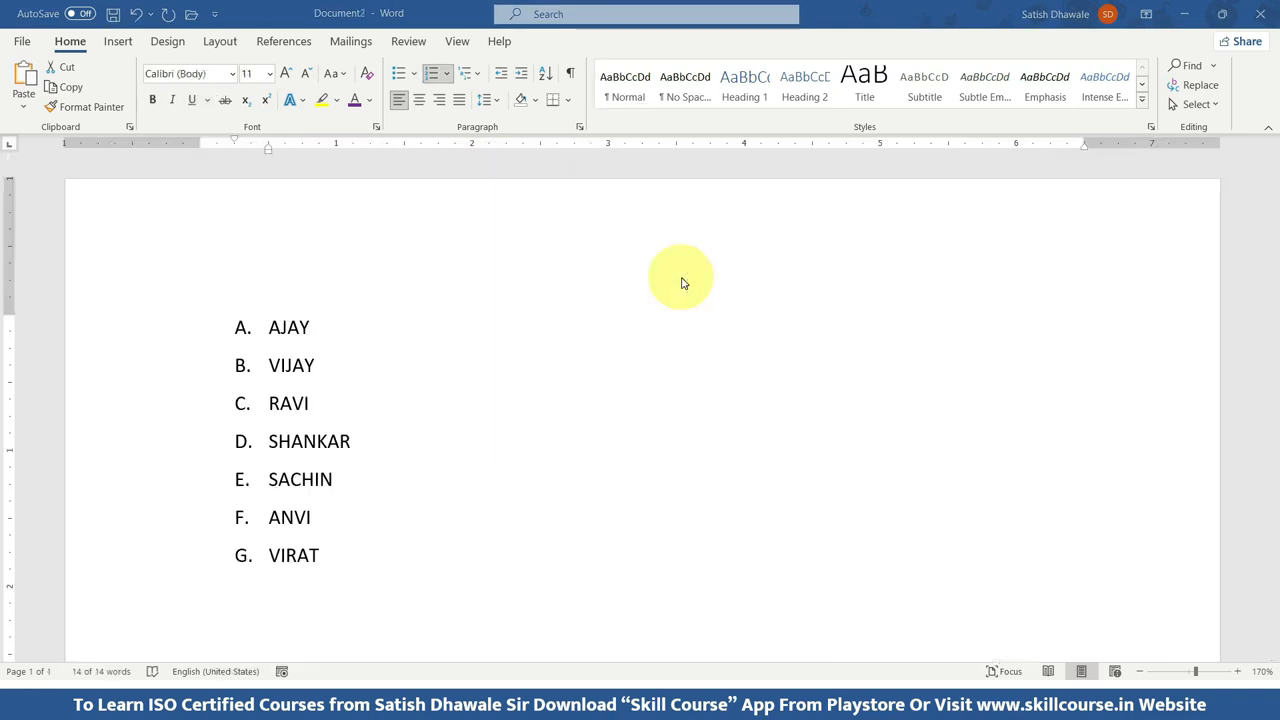
{"action": "key", "text": "ctrl+a"}
{"action": "key", "text": "alt+Tab"}
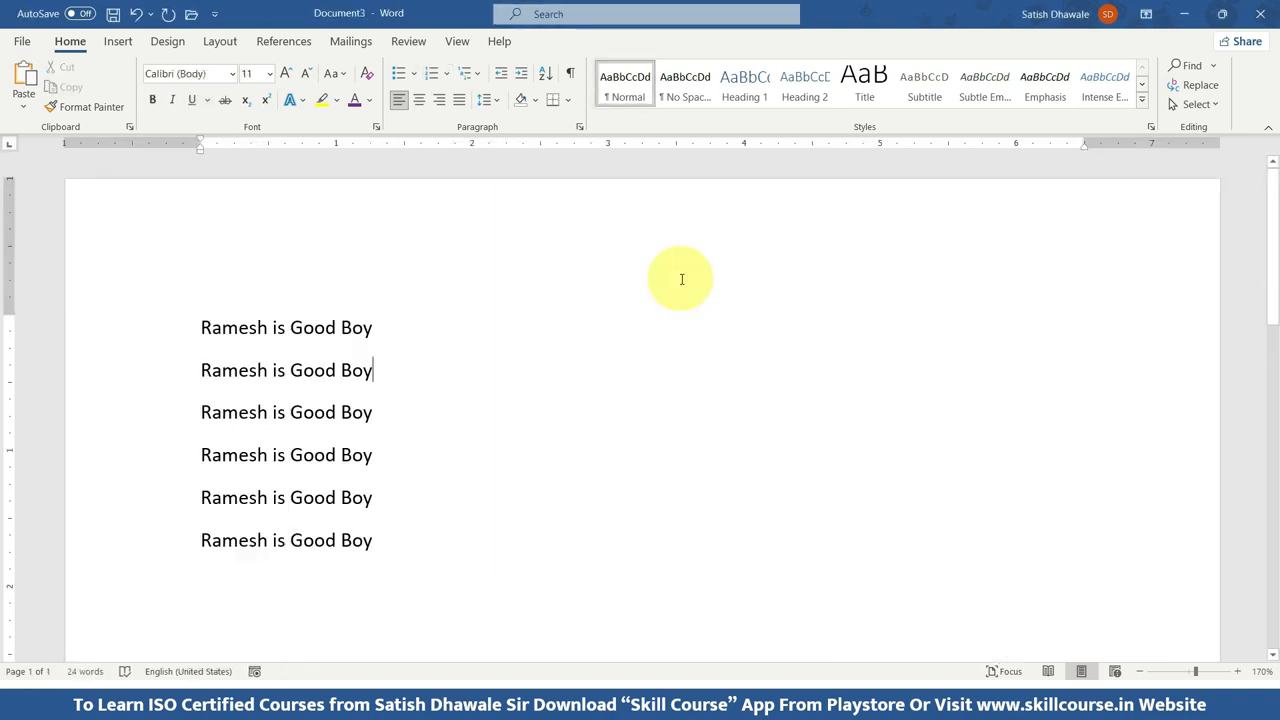
{"action": "key", "text": "alt+Tab"}
Switch to Document1 and copy its "CHAPTER 1" heading.
{"action": "key", "text": "alt+Tab"}
{"action": "left_click", "coordinate": [563, 285]}
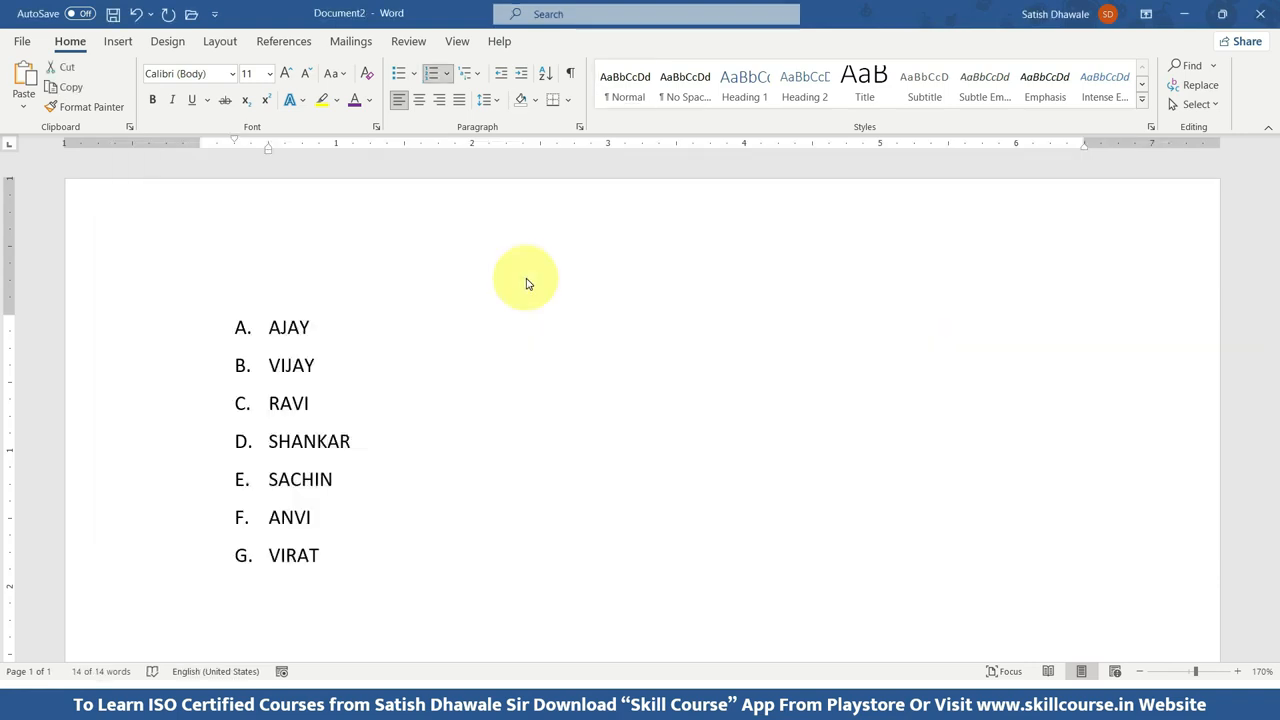
{"action": "key", "text": "ctrl+a"}
{"action": "key", "text": "alt+Tab"}
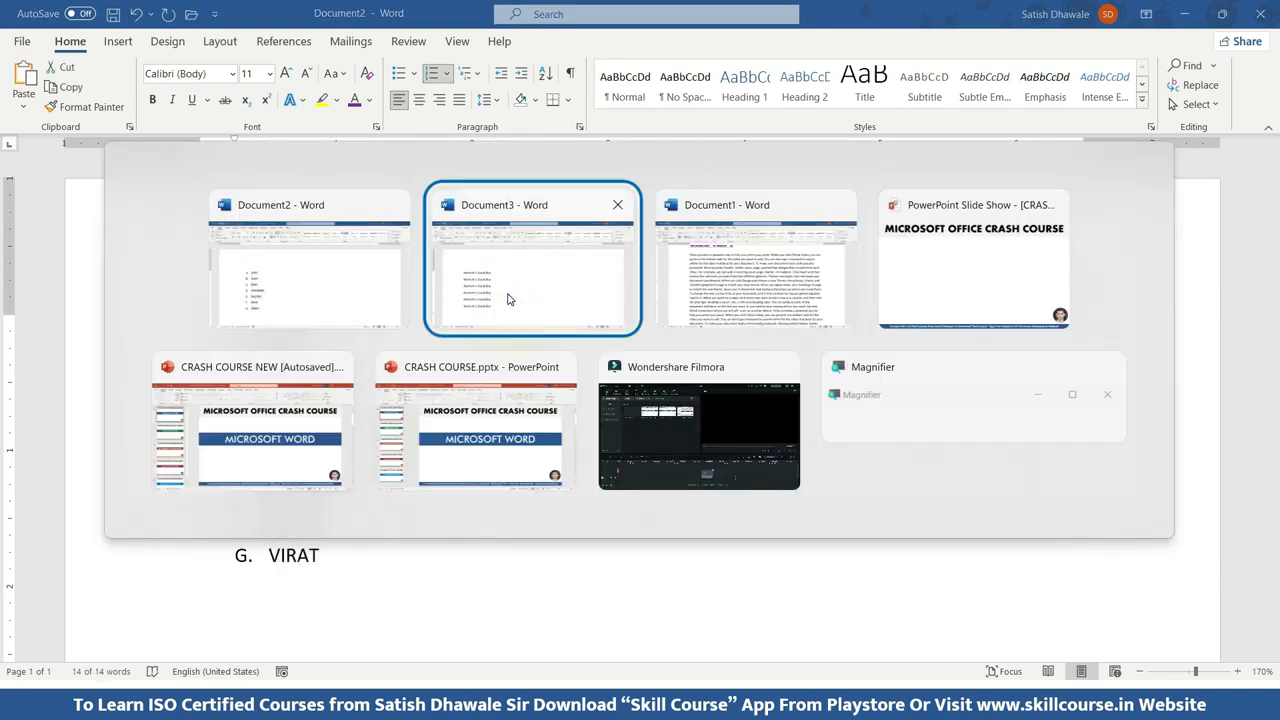
{"action": "key", "text": "alt+Tab"}
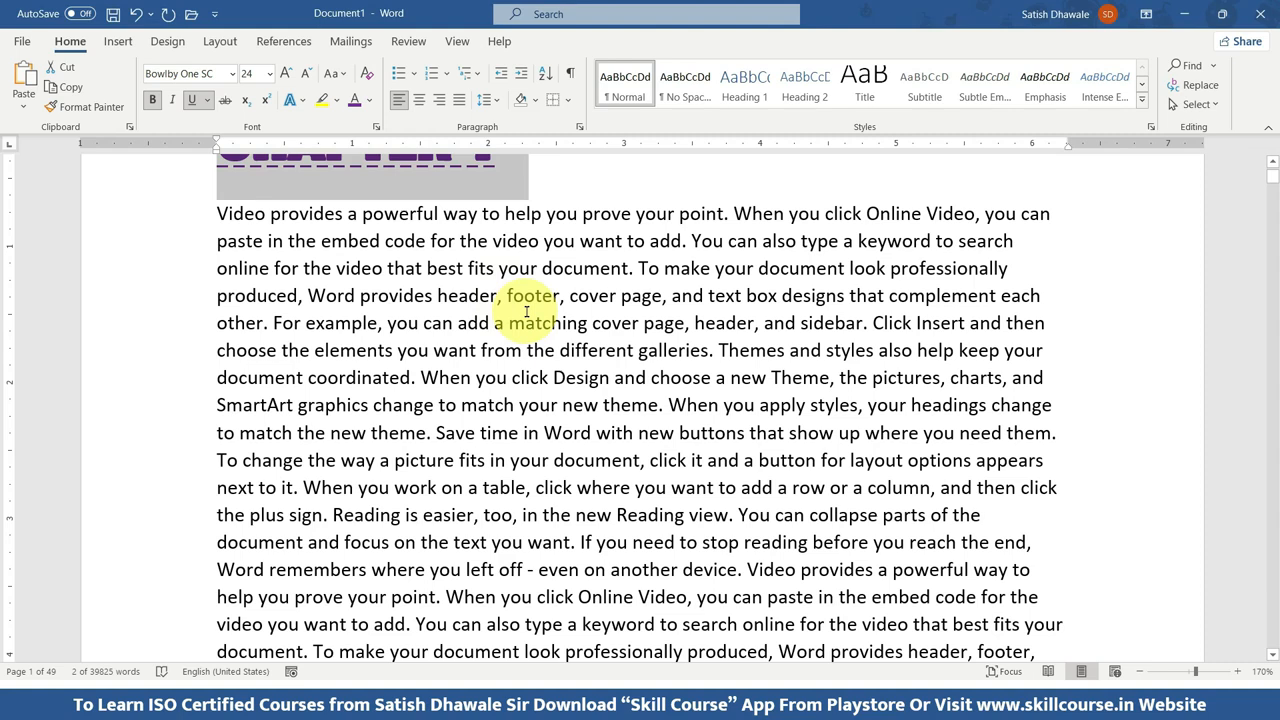
{"action": "left_click", "coordinate": [525, 312]}
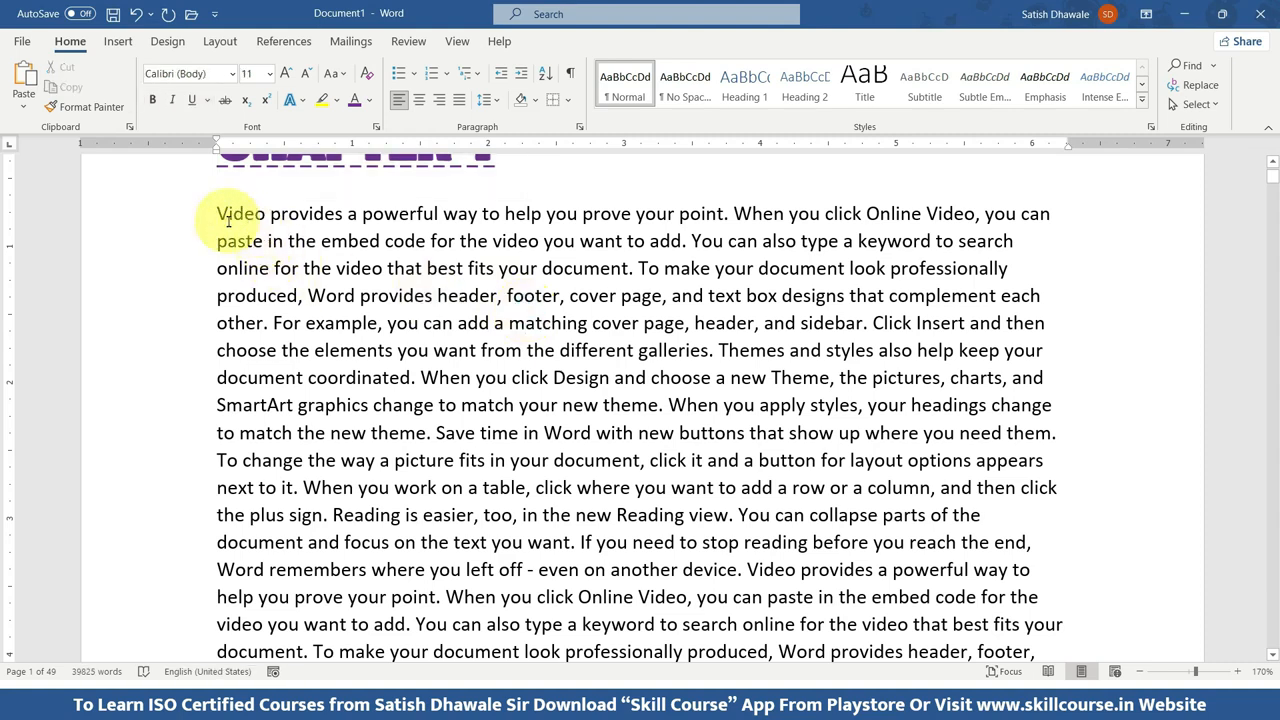
{"action": "scroll", "coordinate": [218, 214], "scroll_direction": "up", "scroll_amount": 3}
{"action": "left_click_drag", "start_coordinate": [486, 280], "coordinate": [229, 280]}
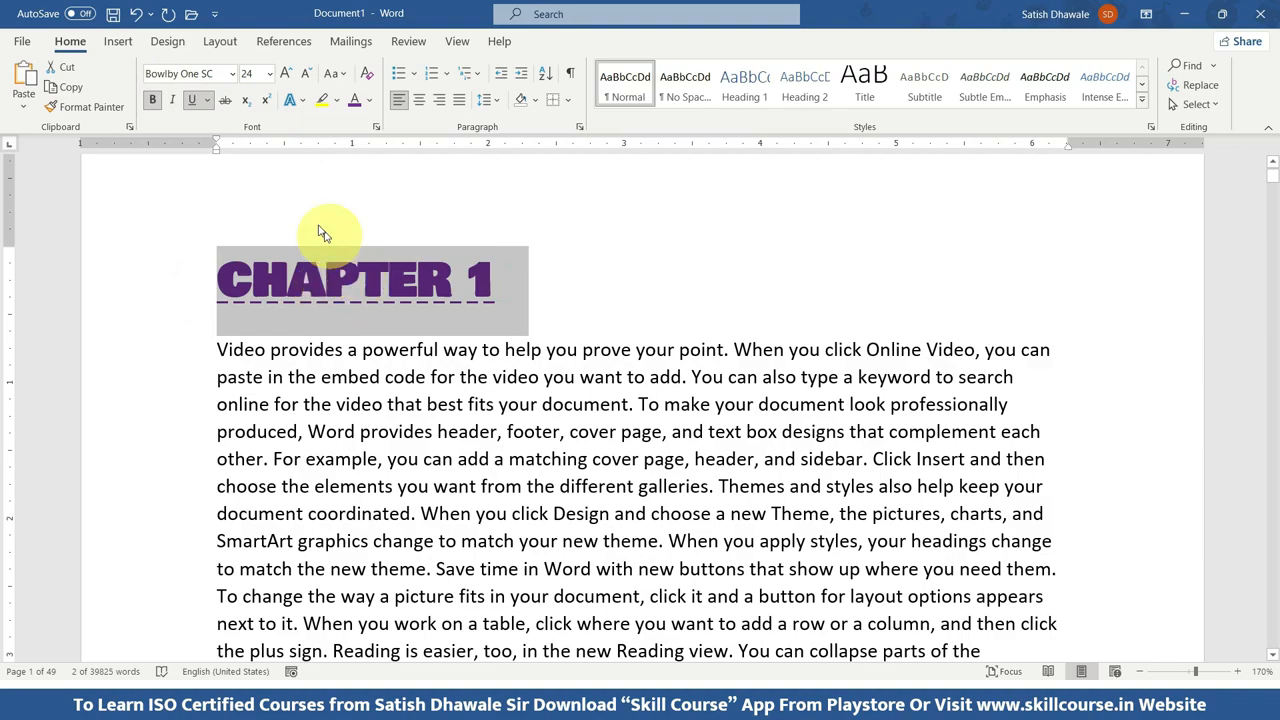
{"action": "left_click", "coordinate": [62, 92]}
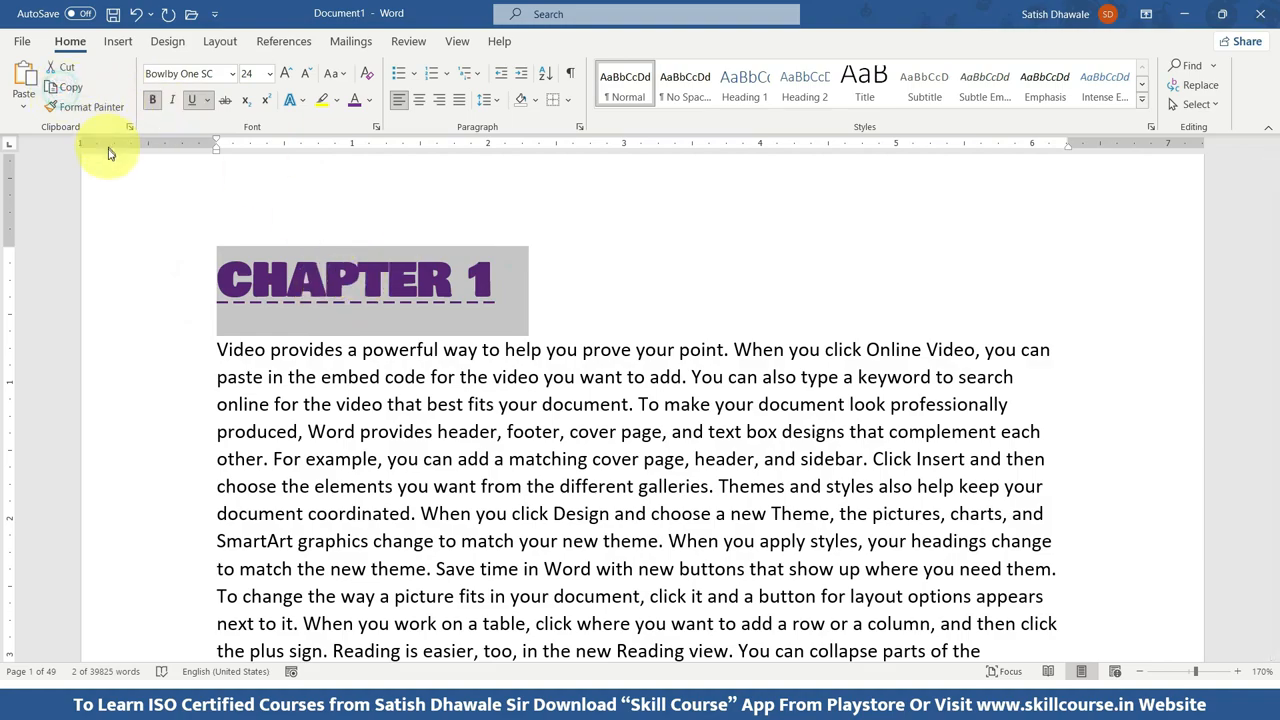
Insert a blank line at the start of page 2 and paste the copied "CHAPTER 1" heading there.
{"action": "scroll", "coordinate": [126, 189], "scroll_direction": "down", "scroll_amount": 10}
{"action": "scroll", "coordinate": [313, 327], "scroll_direction": "down", "scroll_amount": 5}
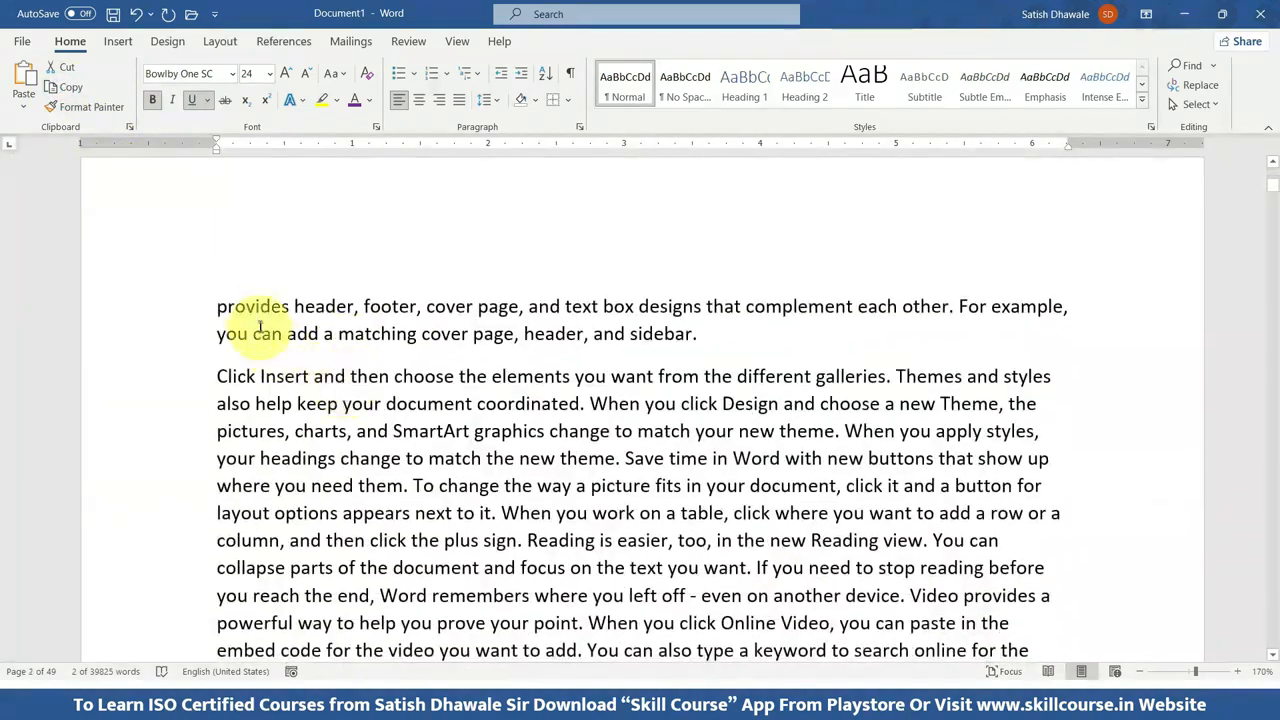
{"action": "left_click", "coordinate": [214, 305]}
{"action": "key", "text": "Up"}
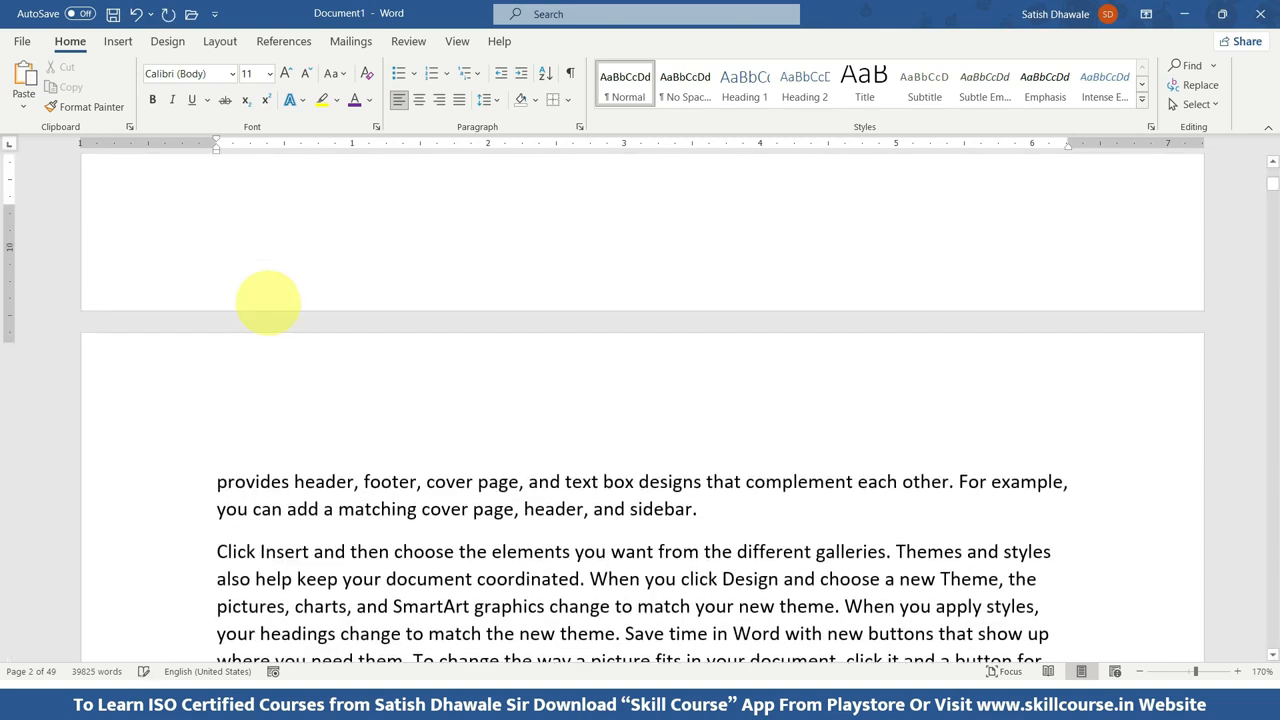
{"action": "left_click", "coordinate": [220, 508]}
{"action": "key", "text": "Return"}
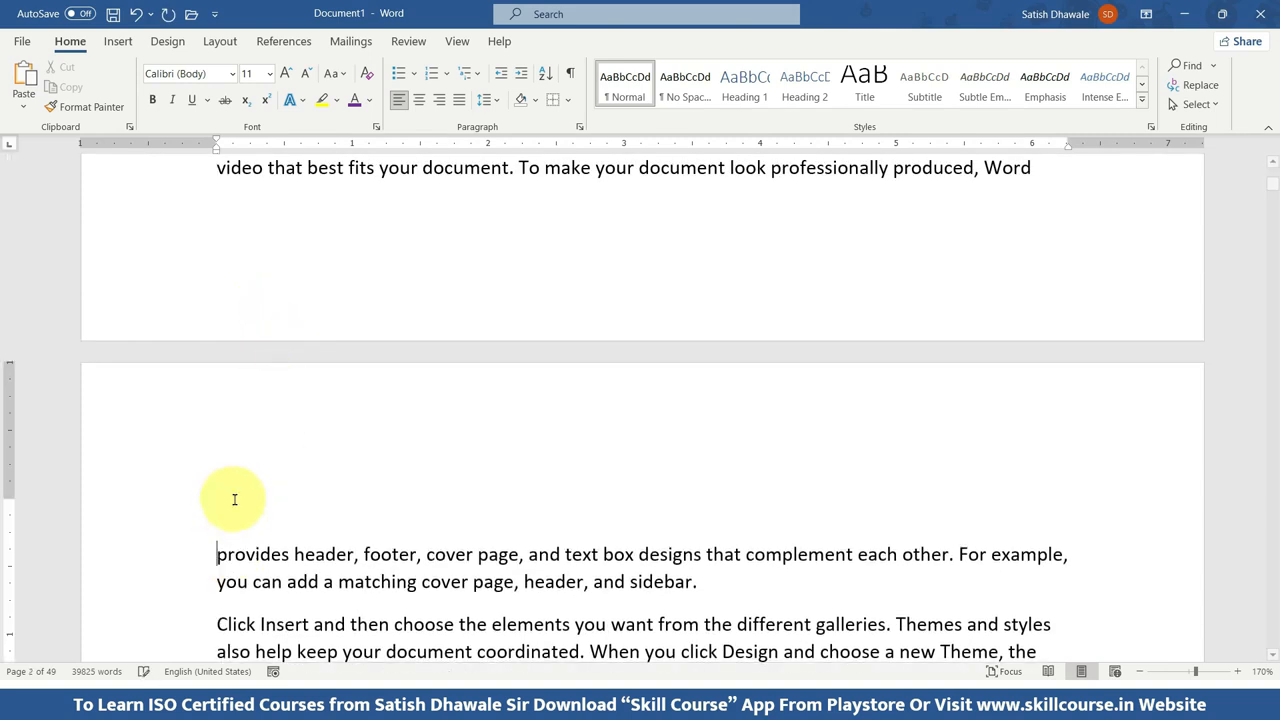
{"action": "key", "text": "ctrl+v"}
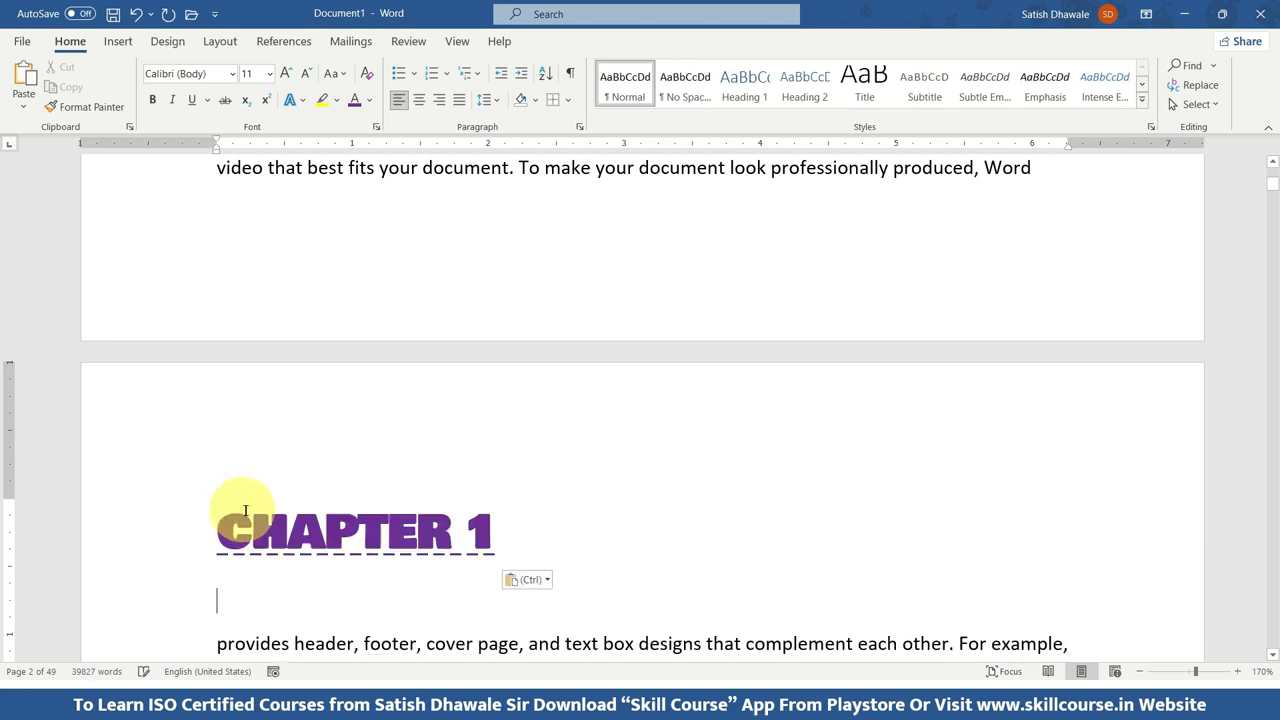
Change the number in the pasted heading on page 2 so that it reads "CHAPTER 2".
{"action": "scroll", "coordinate": [240, 510], "scroll_direction": "down", "scroll_amount": 2}
{"action": "left_click", "coordinate": [503, 400]}
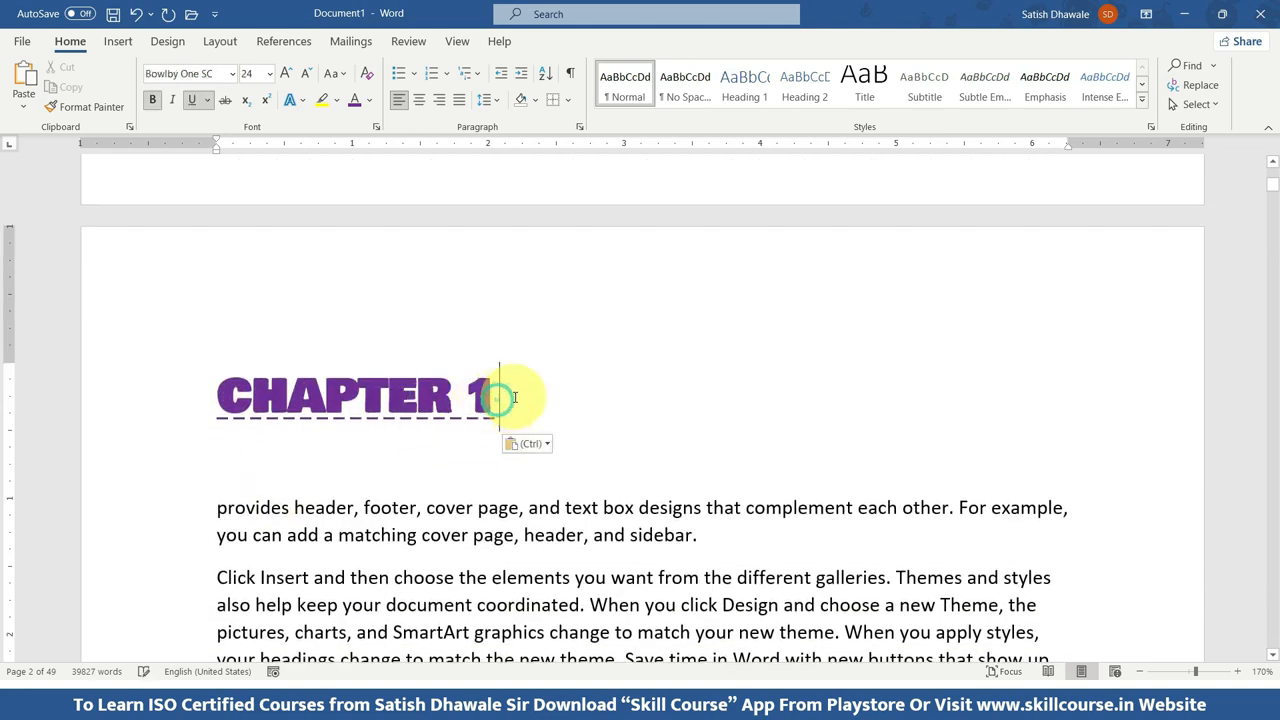
{"action": "key", "text": "BackSpace"}
{"action": "type", "text": "2"}
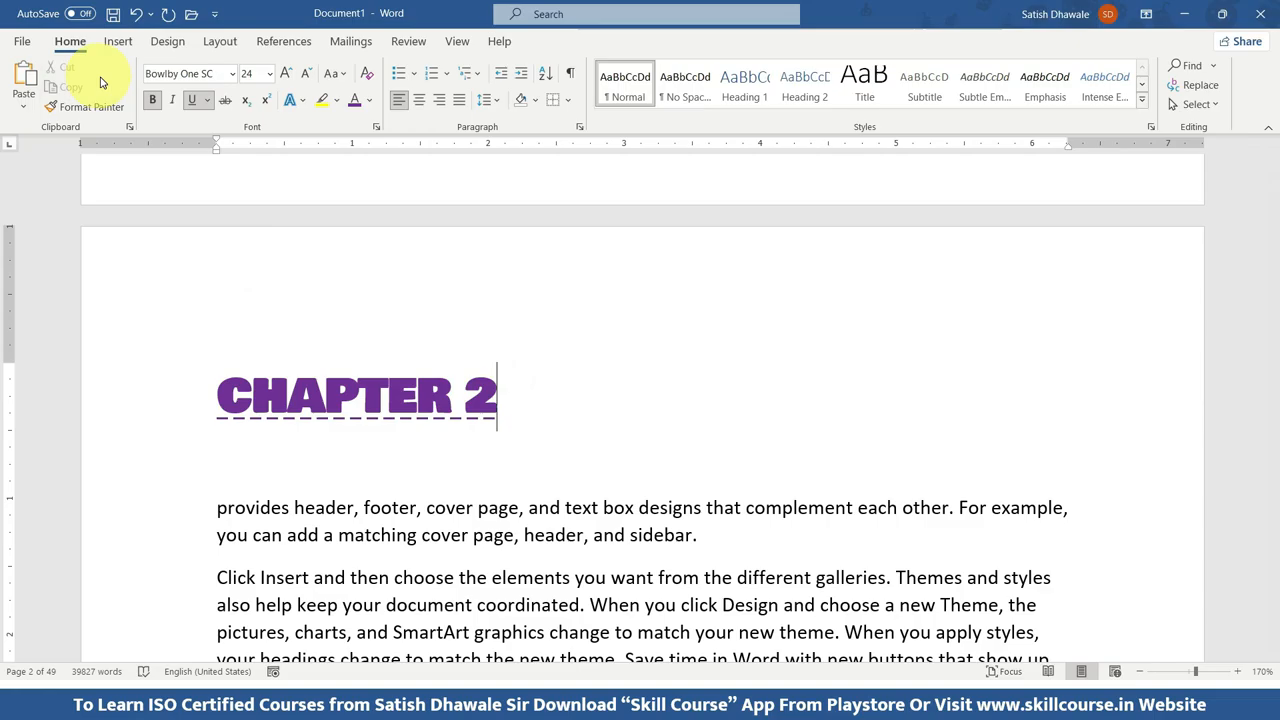
Select the "CHAPTER 2" heading at the start of page 2 and cut it.
{"action": "left_click_drag", "start_coordinate": [520, 395], "coordinate": [165, 403]}
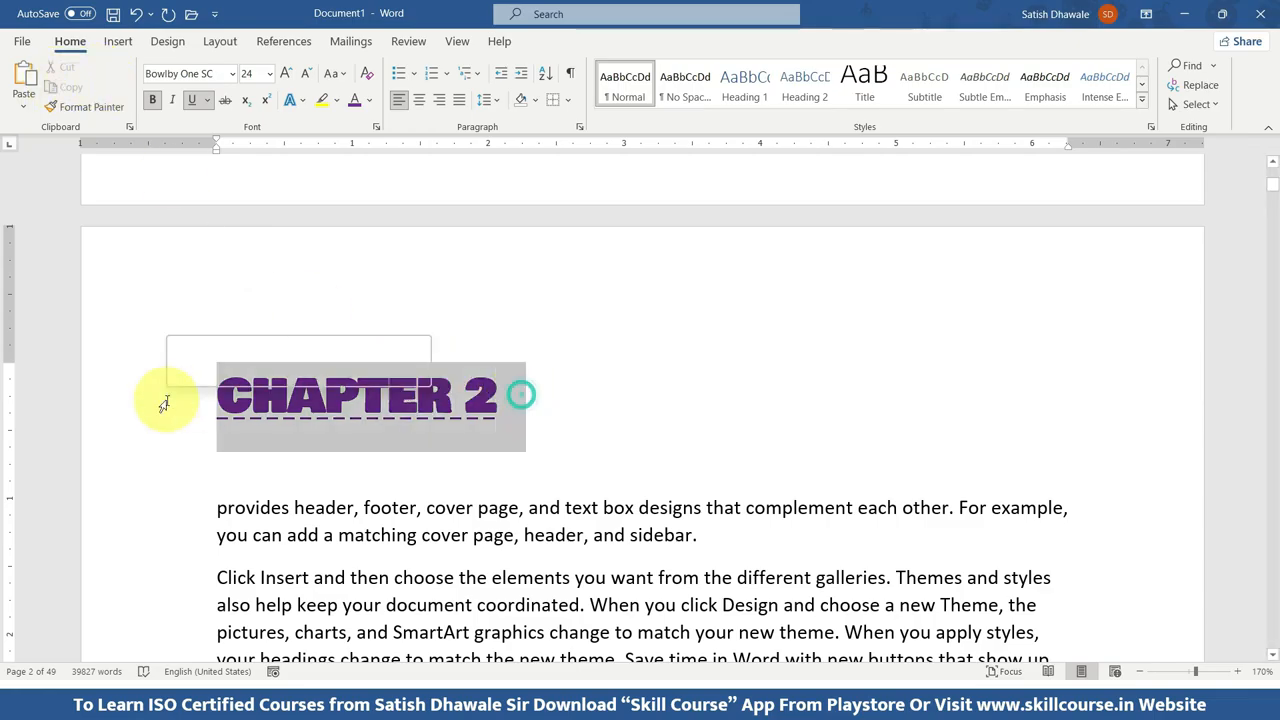
{"action": "left_click", "coordinate": [70, 87]}
{"action": "scroll", "coordinate": [403, 219], "scroll_direction": "up", "scroll_amount": 10}
{"action": "scroll", "coordinate": [390, 320], "scroll_direction": "down", "scroll_amount": 10}
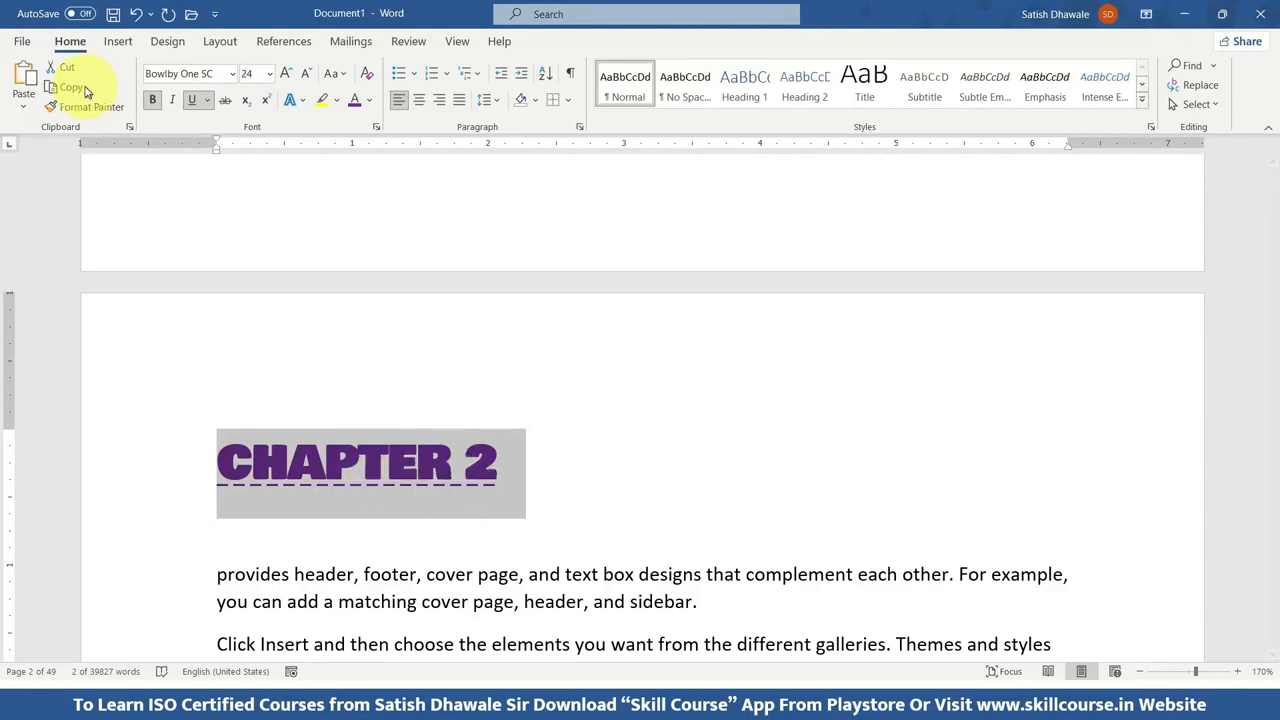
{"action": "left_click", "coordinate": [70, 72]}
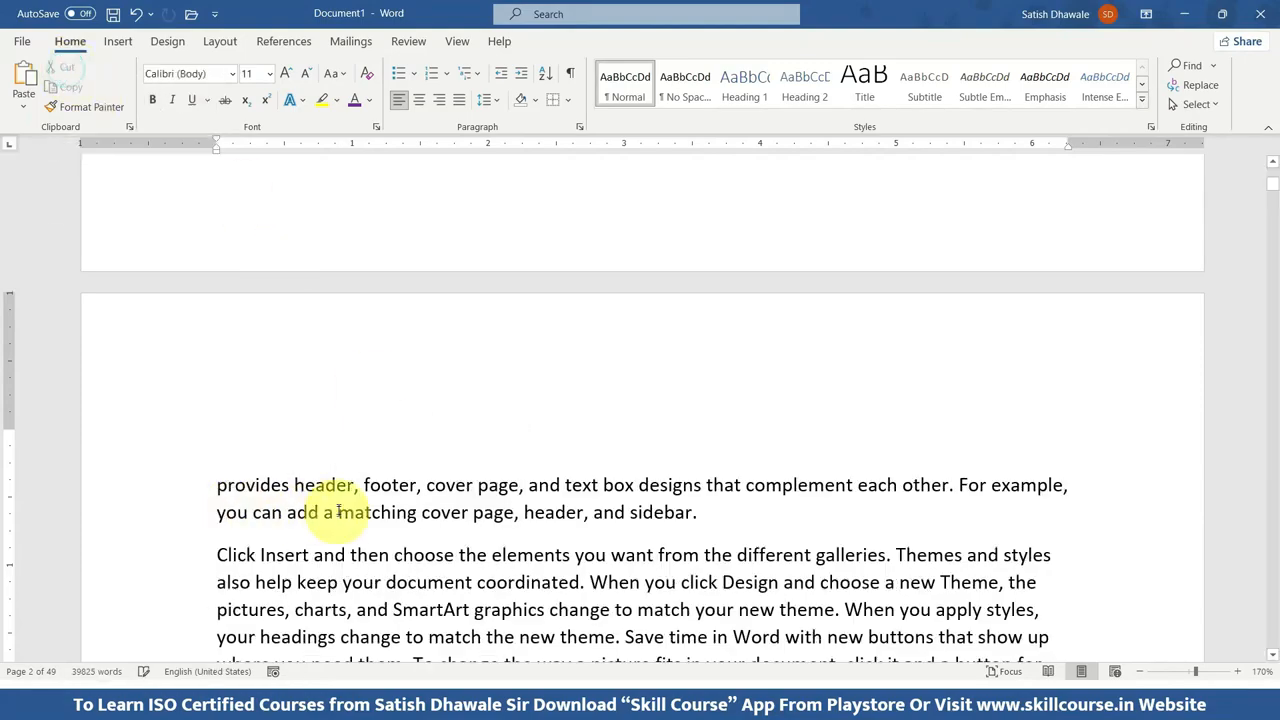
Paste the cut "CHAPTER 2" heading on a new line at the start of page 3, then delete it.
{"action": "scroll", "coordinate": [329, 505], "scroll_direction": "down", "scroll_amount": 4}
{"action": "scroll", "coordinate": [330, 485], "scroll_direction": "down", "scroll_amount": 12}
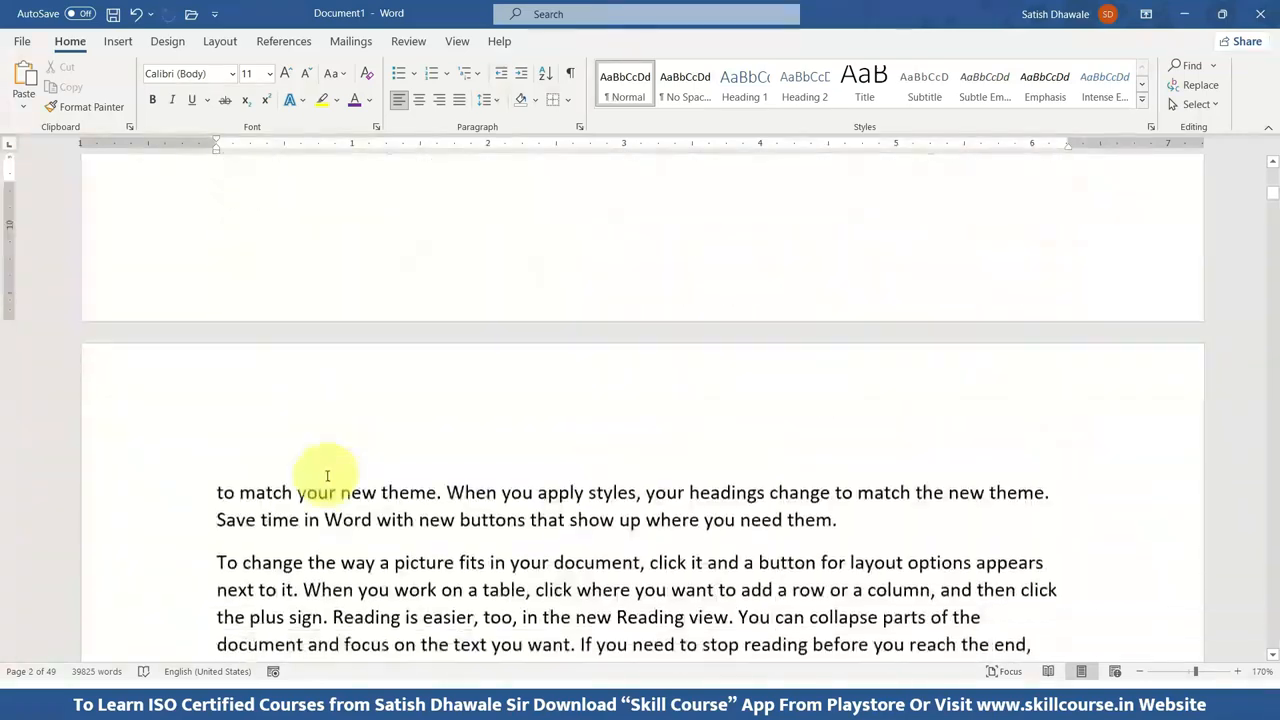
{"action": "left_click", "coordinate": [215, 352]}
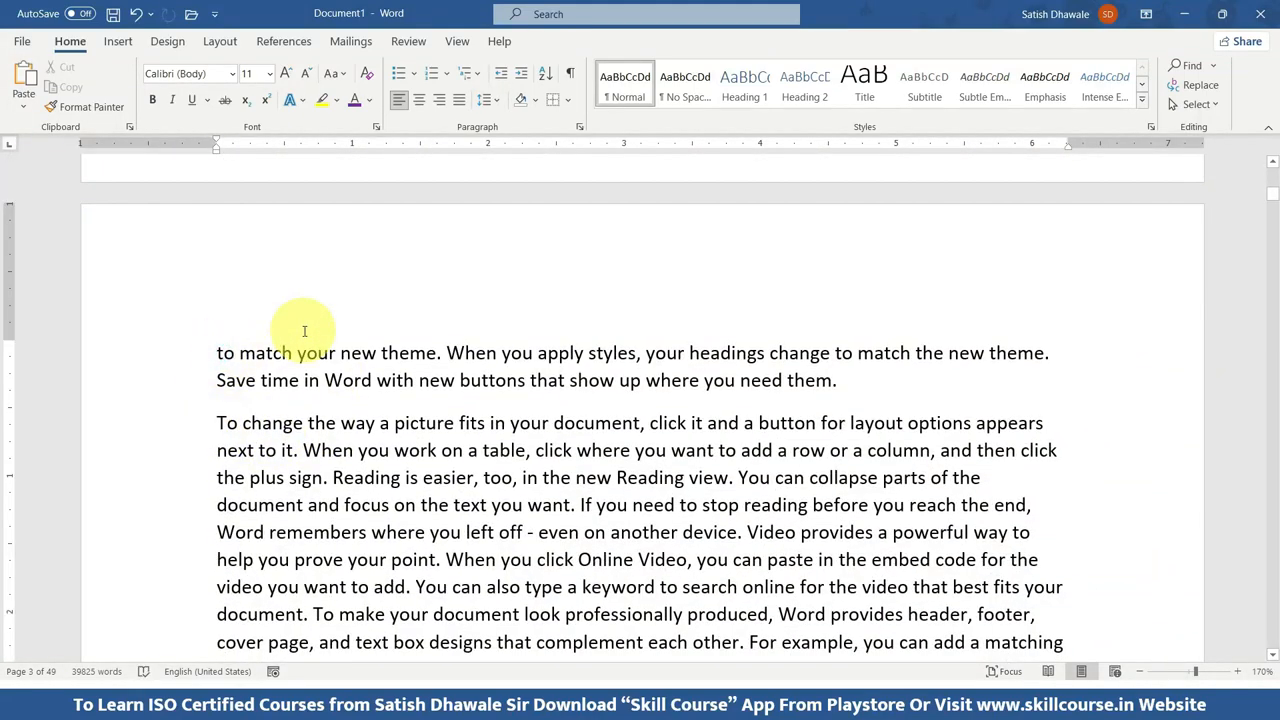
{"action": "key", "text": "Return"}
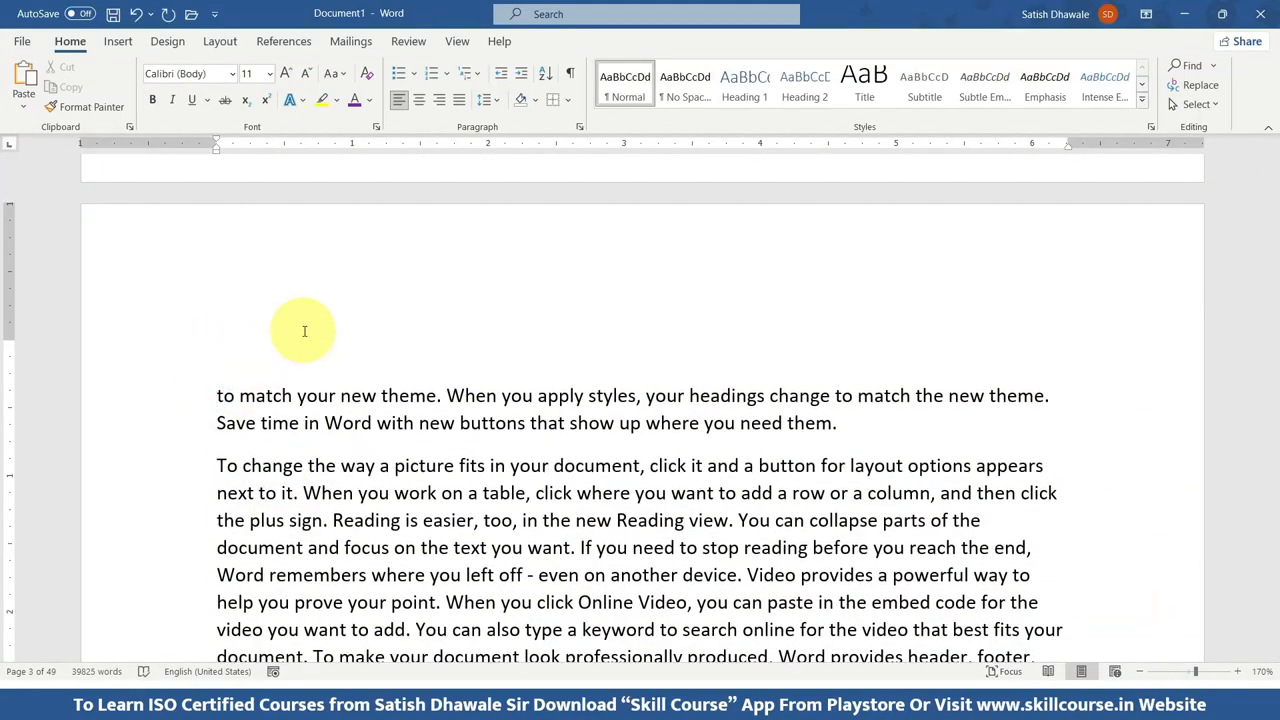
{"action": "key", "text": "ctrl+v"}
{"action": "scroll", "coordinate": [320, 328], "scroll_direction": "down", "scroll_amount": 15}
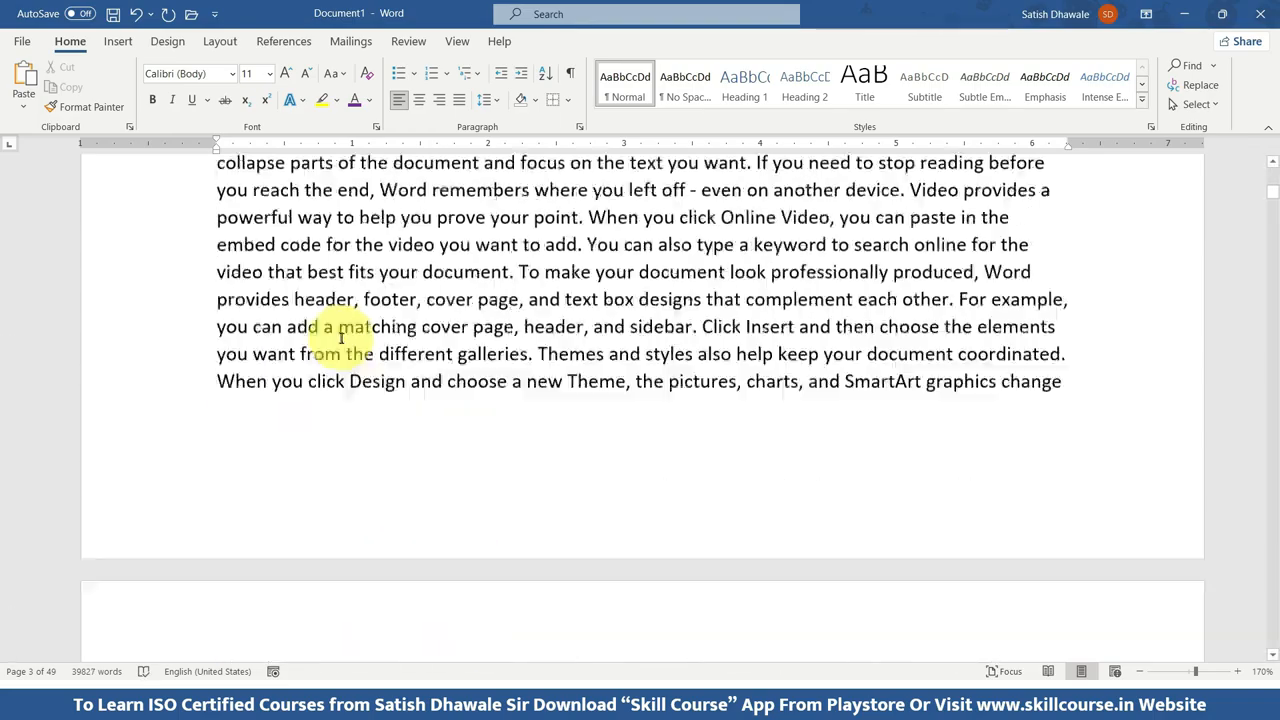
{"action": "scroll", "coordinate": [336, 320], "scroll_direction": "up", "scroll_amount": 15}
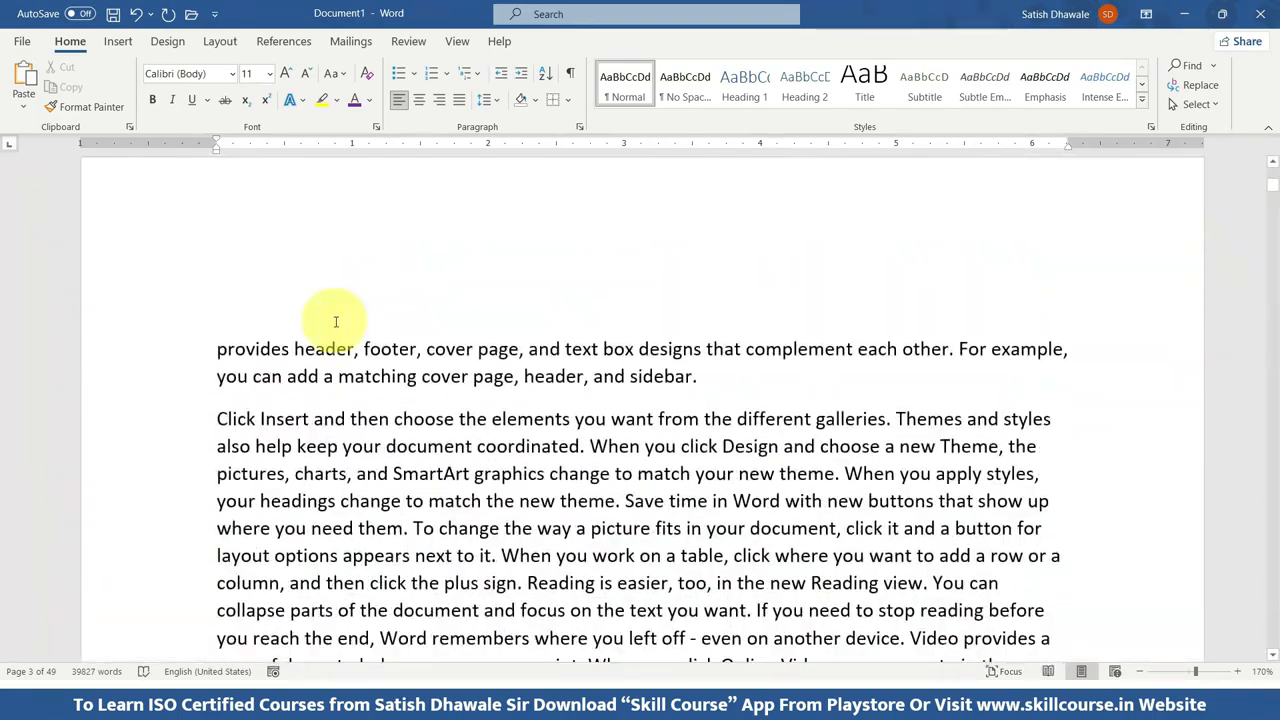
{"action": "scroll", "coordinate": [390, 421], "scroll_direction": "down", "scroll_amount": 1}
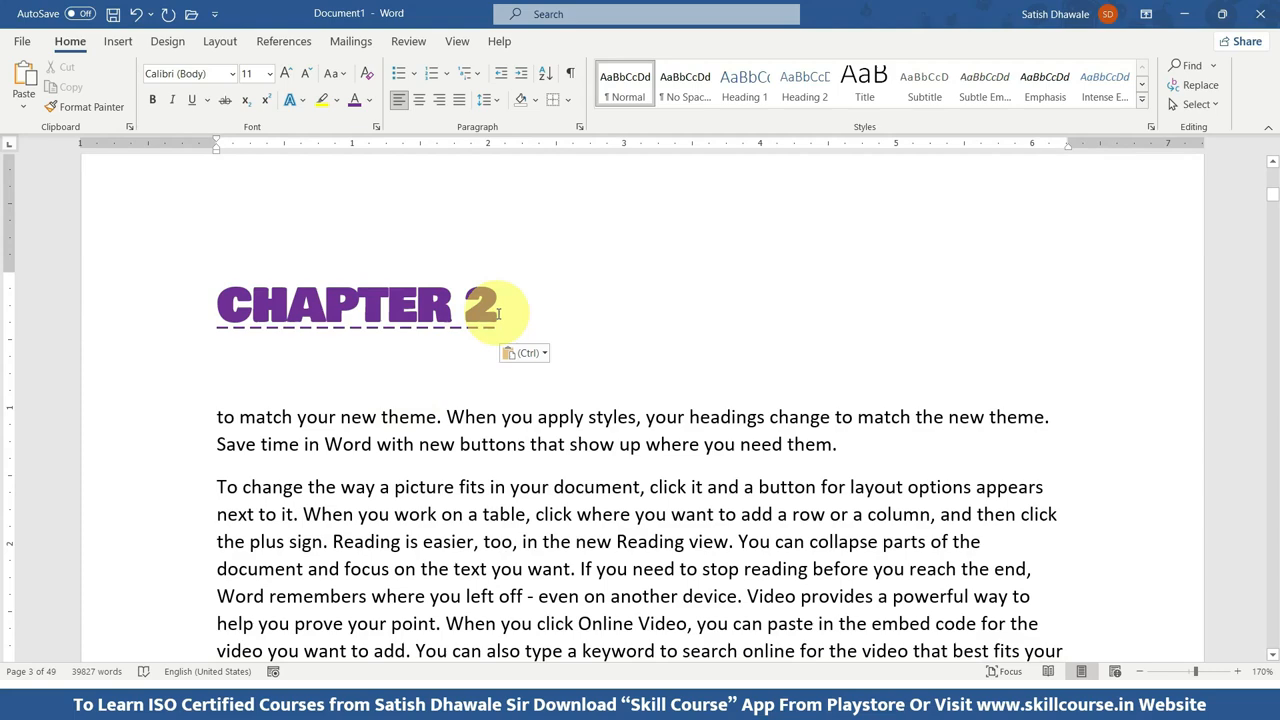
{"action": "left_click_drag", "start_coordinate": [497, 314], "coordinate": [283, 306]}
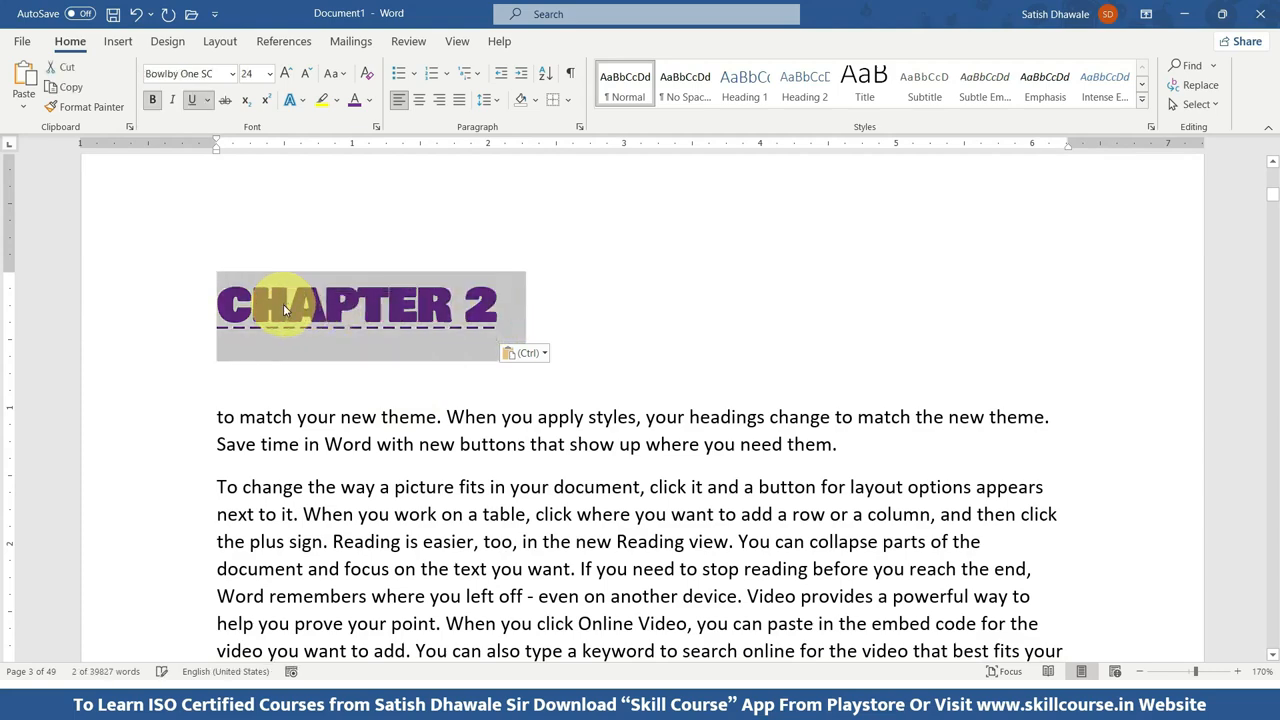
{"action": "key", "text": "Delete"}
Paste the "CHAPTER 2" heading on a new line after the first paragraph of page 3 and remove the extra blank line.
{"action": "scroll", "coordinate": [286, 305], "scroll_direction": "down", "scroll_amount": 2}
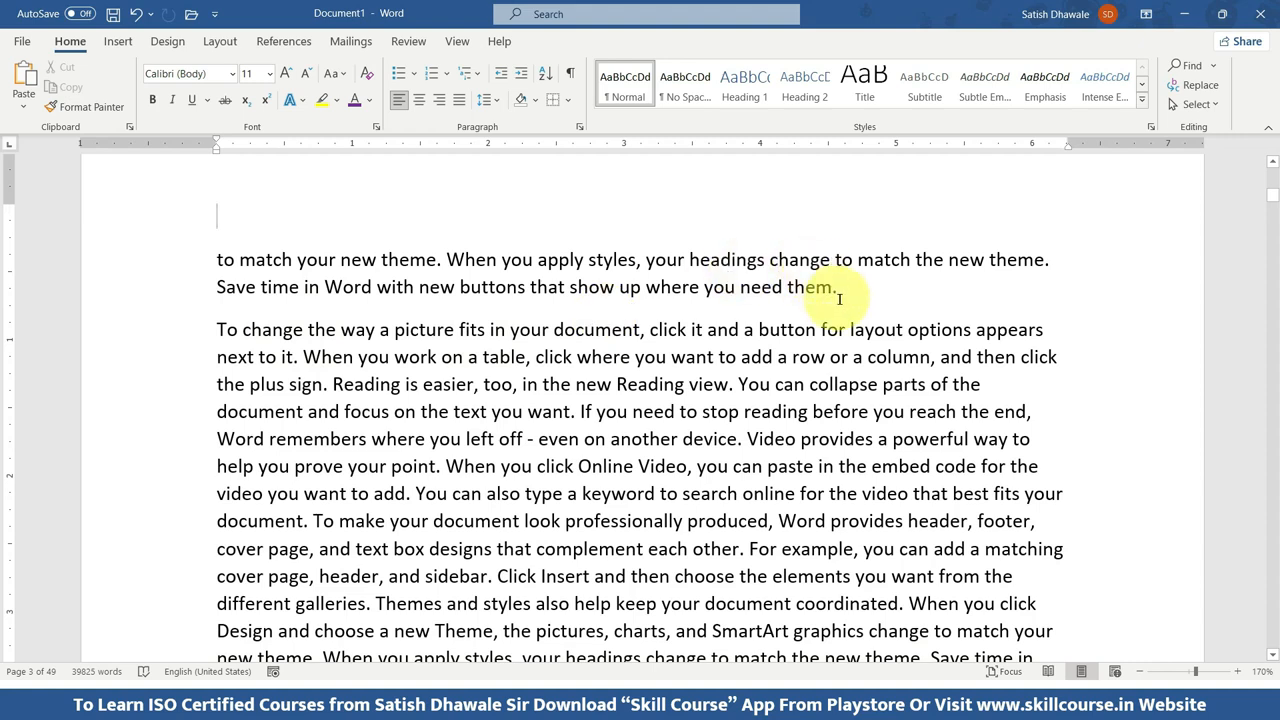
{"action": "left_click", "coordinate": [839, 296]}
{"action": "key", "text": "Return"}
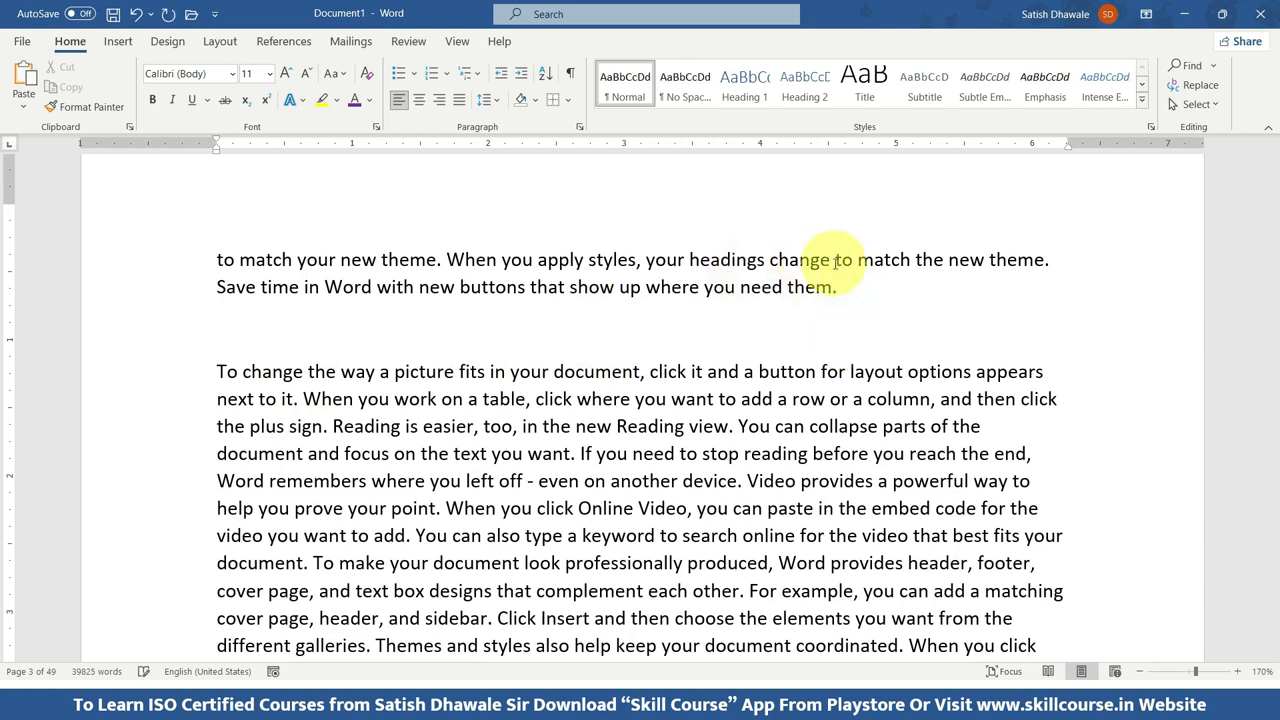
{"action": "key", "text": "ctrl+v"}
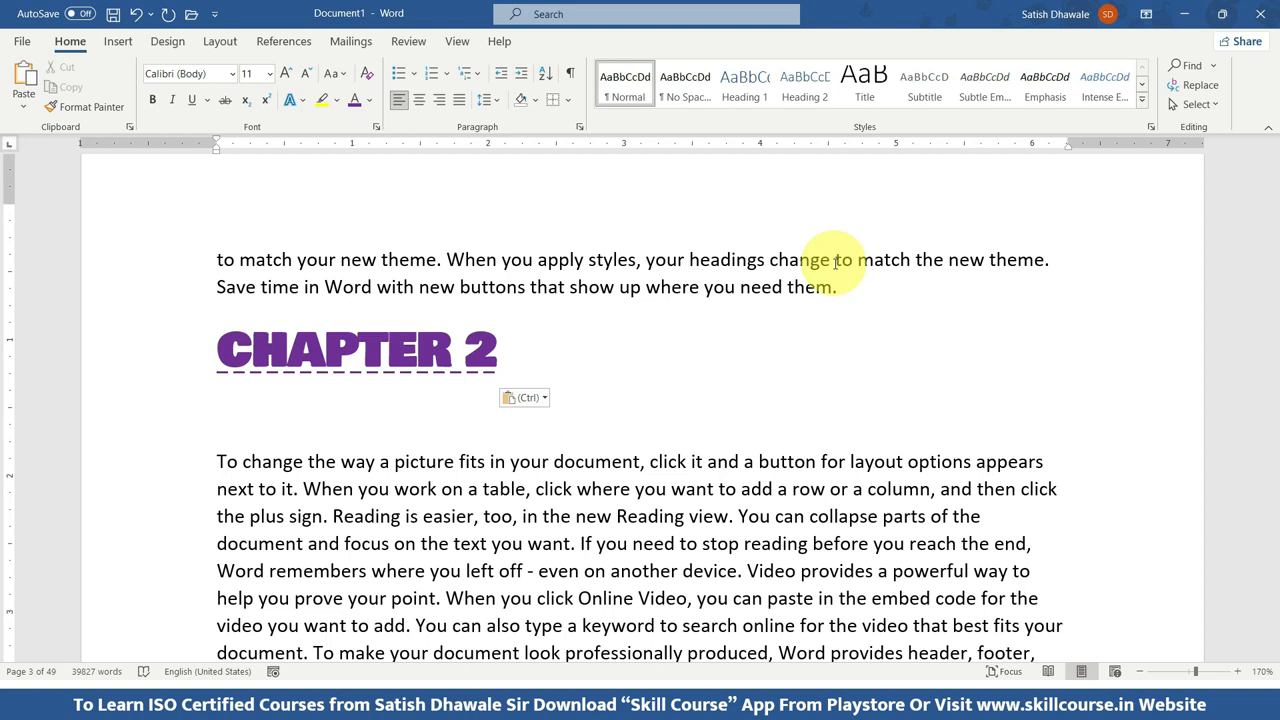
{"action": "key", "text": "BackSpace"}
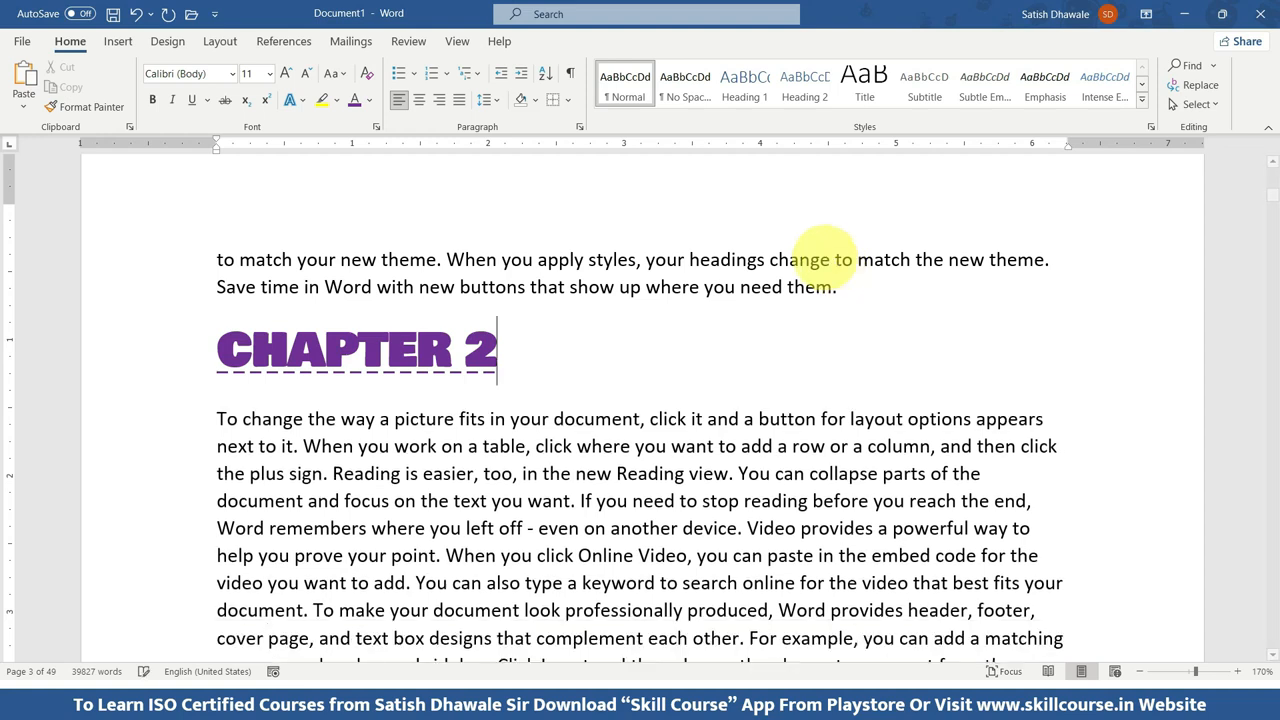
Delete the "CHAPTER 2" heading below the first paragraph of page 3, then undo the deletion.
{"action": "left_click_drag", "start_coordinate": [513, 371], "coordinate": [325, 350]}
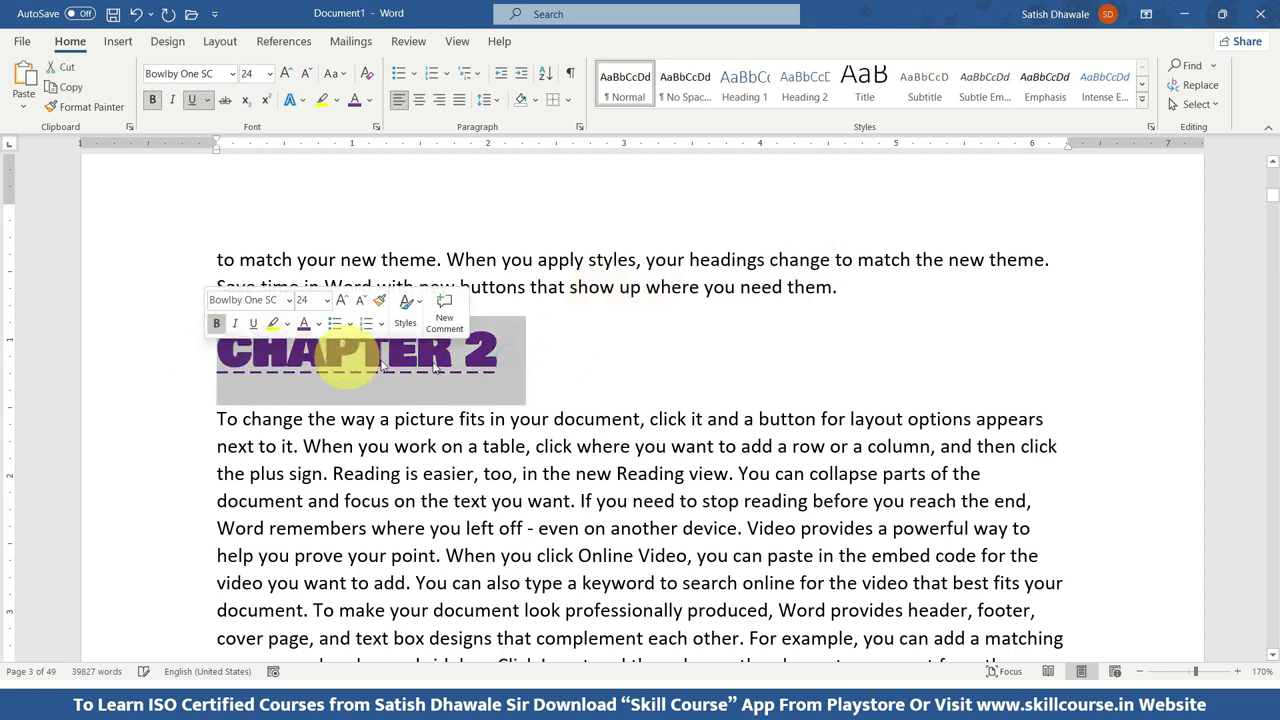
{"action": "key", "text": "Delete"}
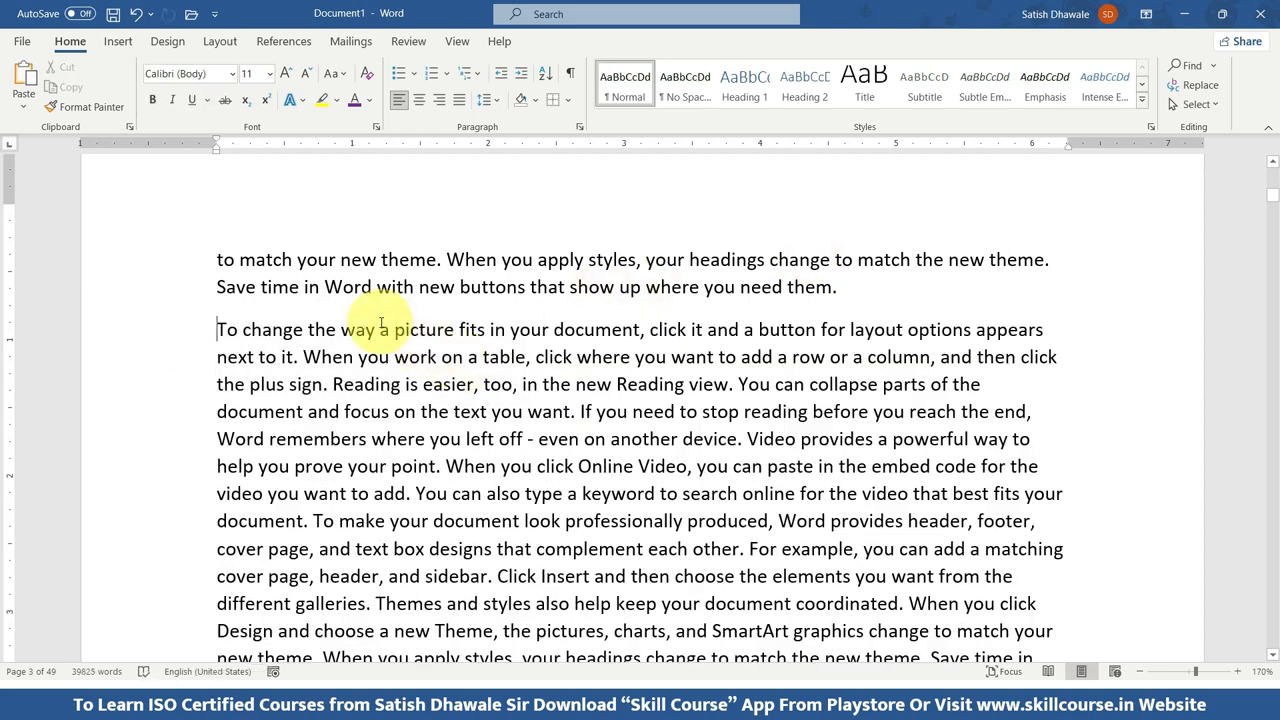
{"action": "key", "text": "ctrl+z"}
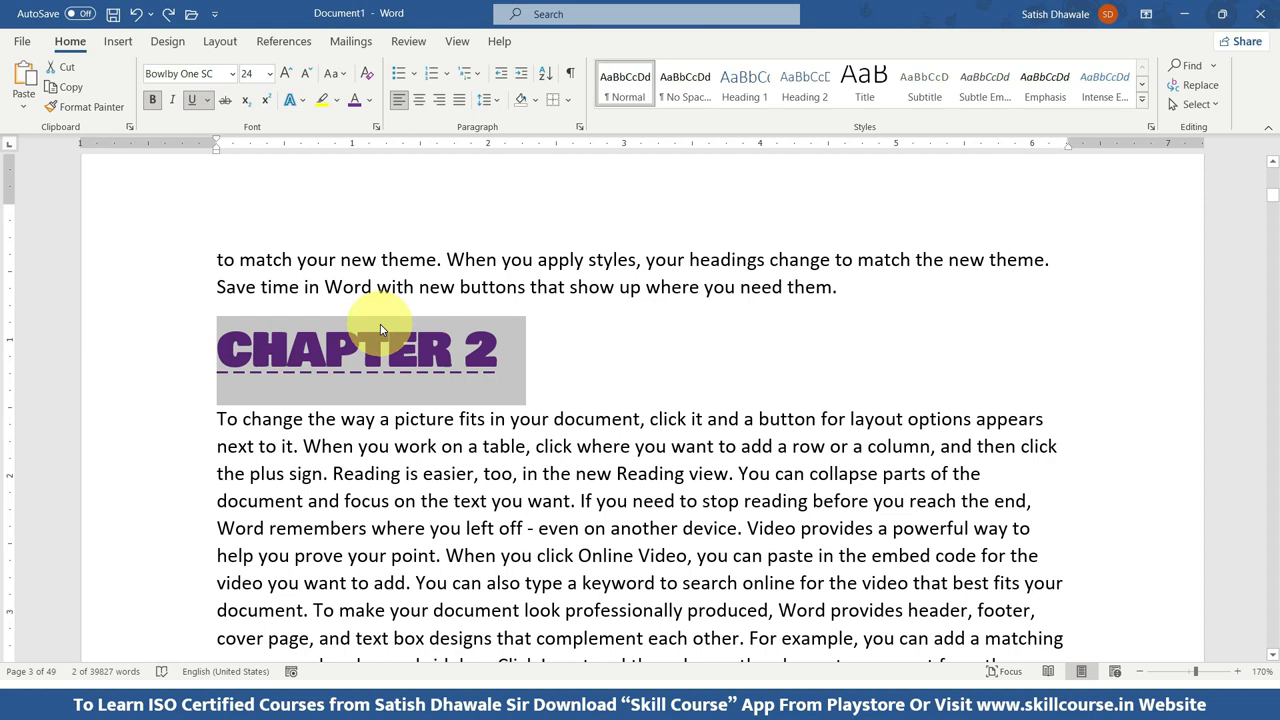
Paste the "CHAPTER 2" heading again on a new line above the first paragraph of page 3 and remove the extra blank line.
{"action": "left_click", "coordinate": [216, 259]}
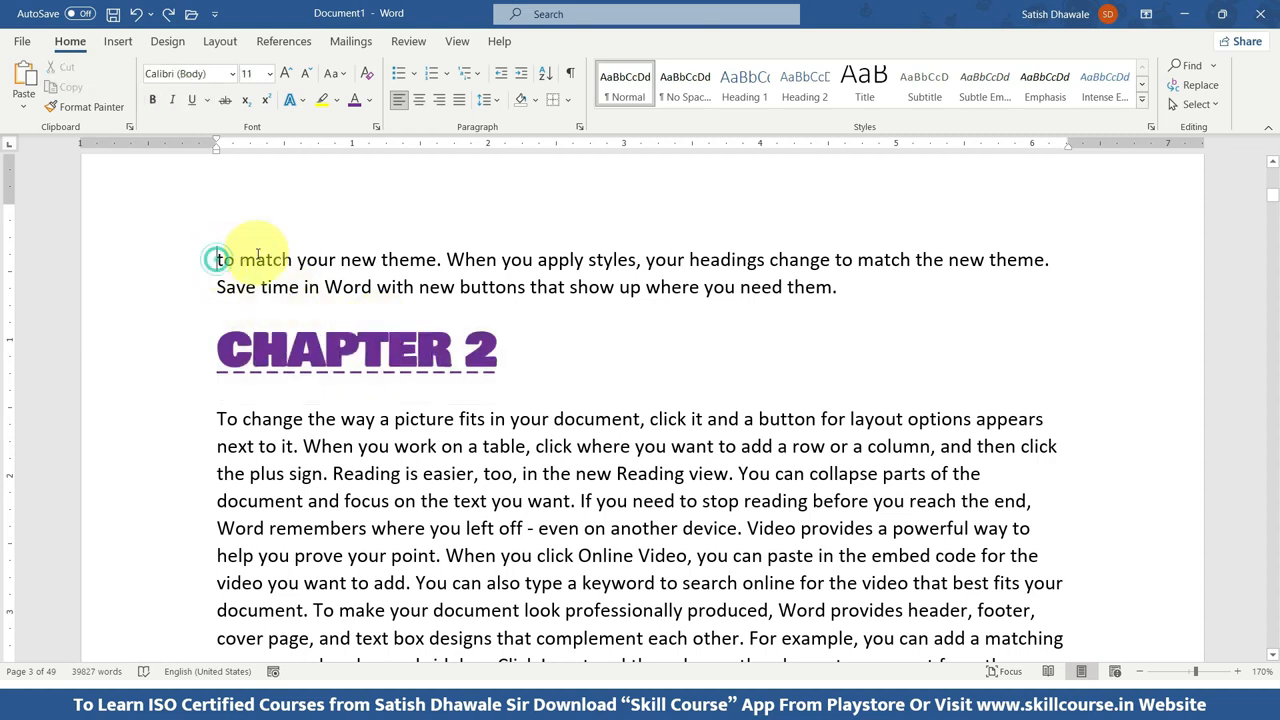
{"action": "key", "text": "Return"}
{"action": "key", "text": "ctrl+v"}
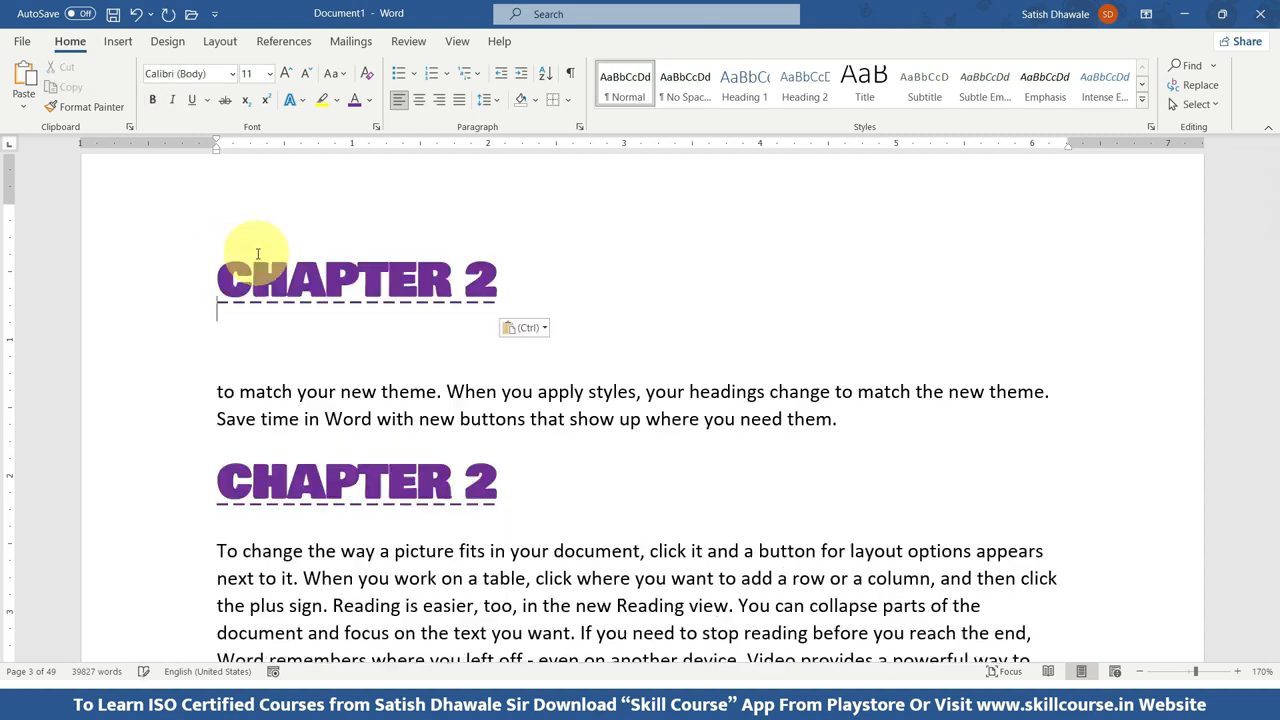
{"action": "key", "text": "Delete"}
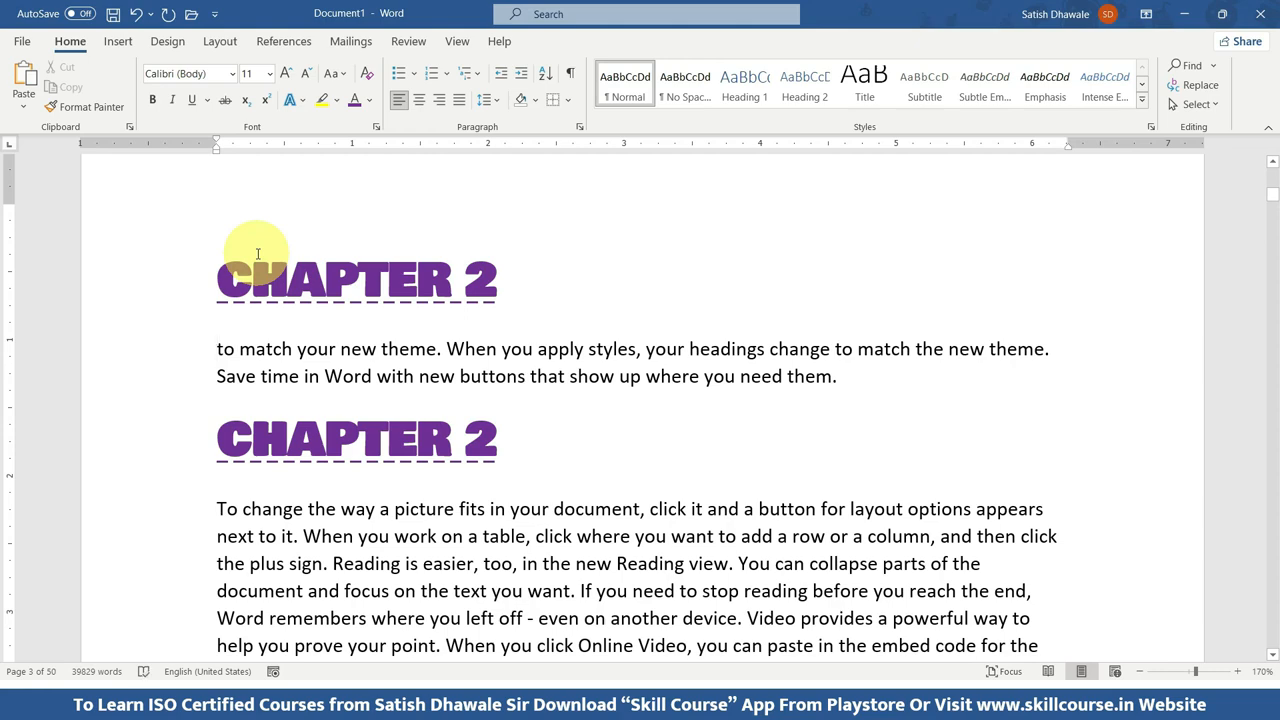
Delete the second "CHAPTER 2" heading, the one below the first paragraph of page 3.
{"action": "scroll", "coordinate": [500, 430], "scroll_direction": "down", "scroll_amount": 3}
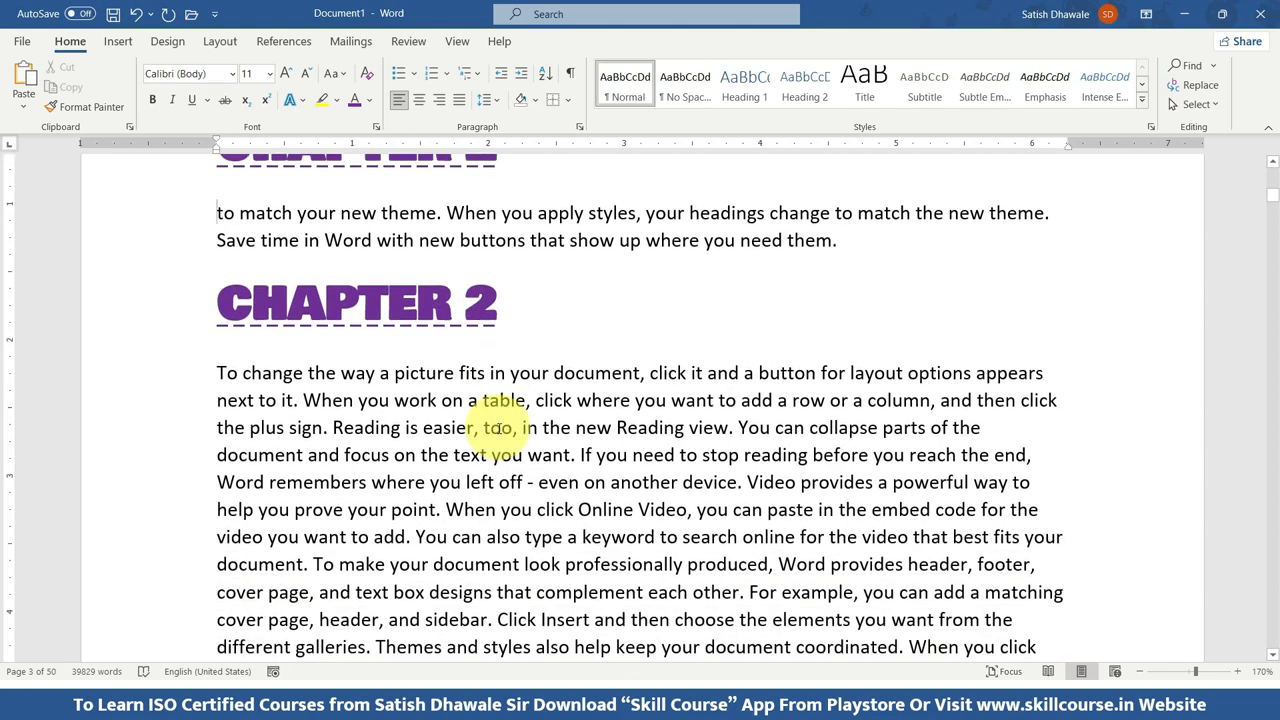
{"action": "scroll", "coordinate": [510, 425], "scroll_direction": "up", "scroll_amount": 3}
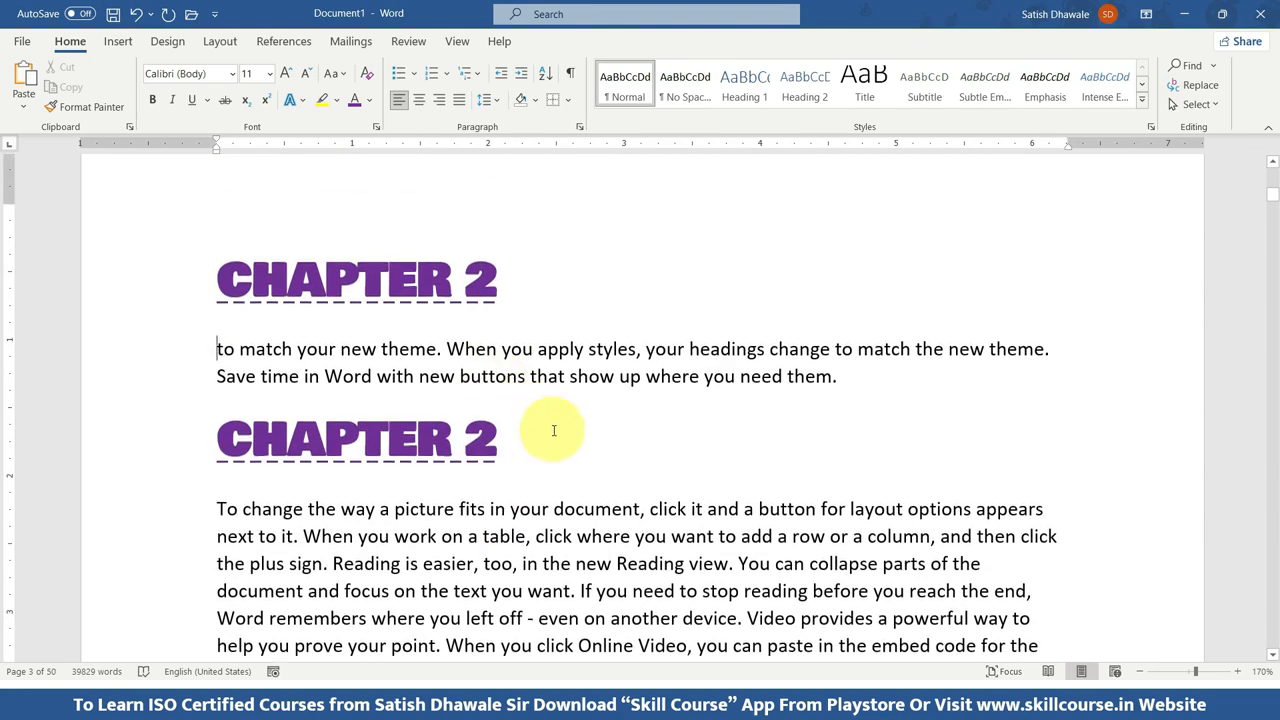
{"action": "left_click_drag", "start_coordinate": [550, 430], "coordinate": [300, 414]}
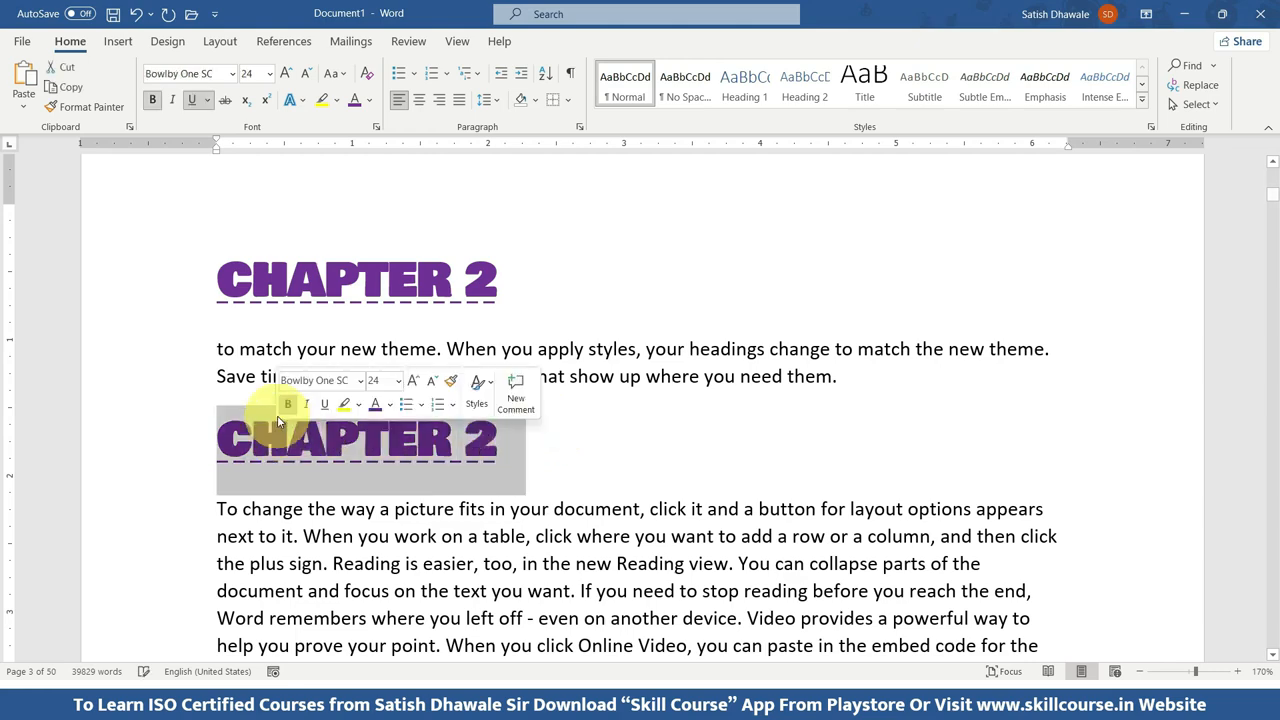
{"action": "key", "text": "Delete"}
Add a plain line reading "Chapter 3" before the paragraph that starts with "To change the way a picture fits".
{"action": "key", "text": "Return"}
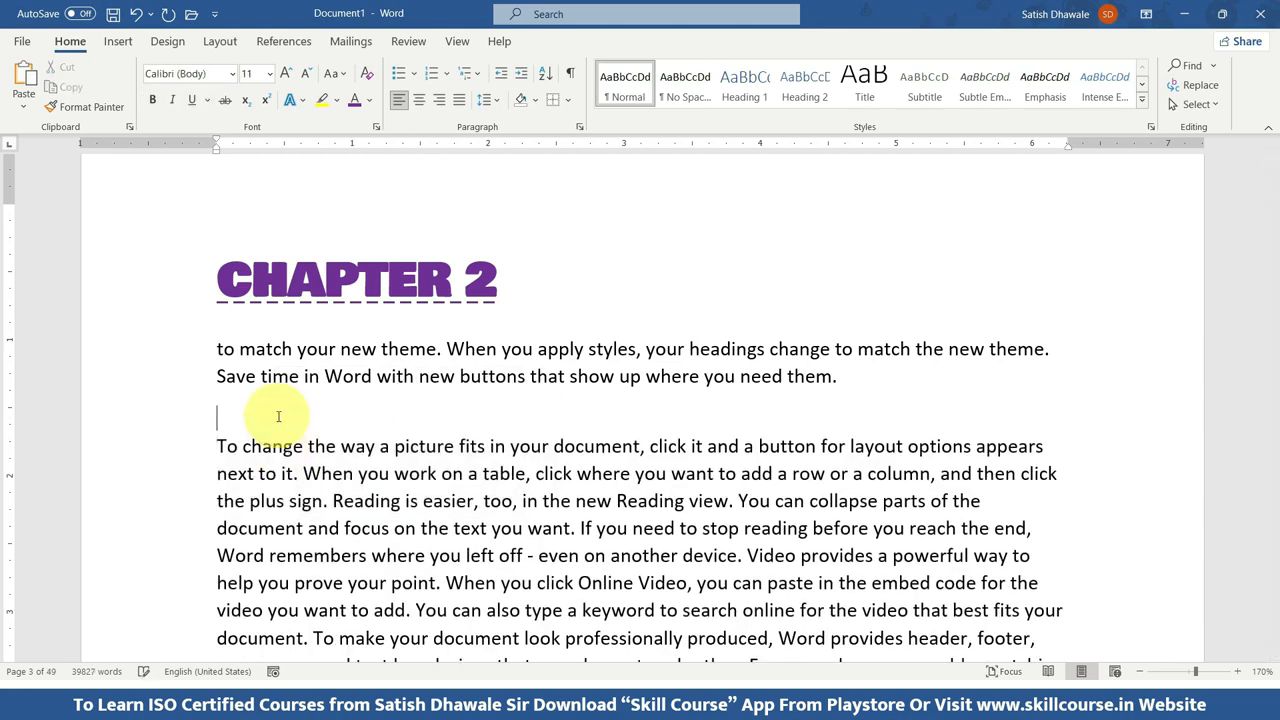
{"action": "type", "text": "Chater 3"}
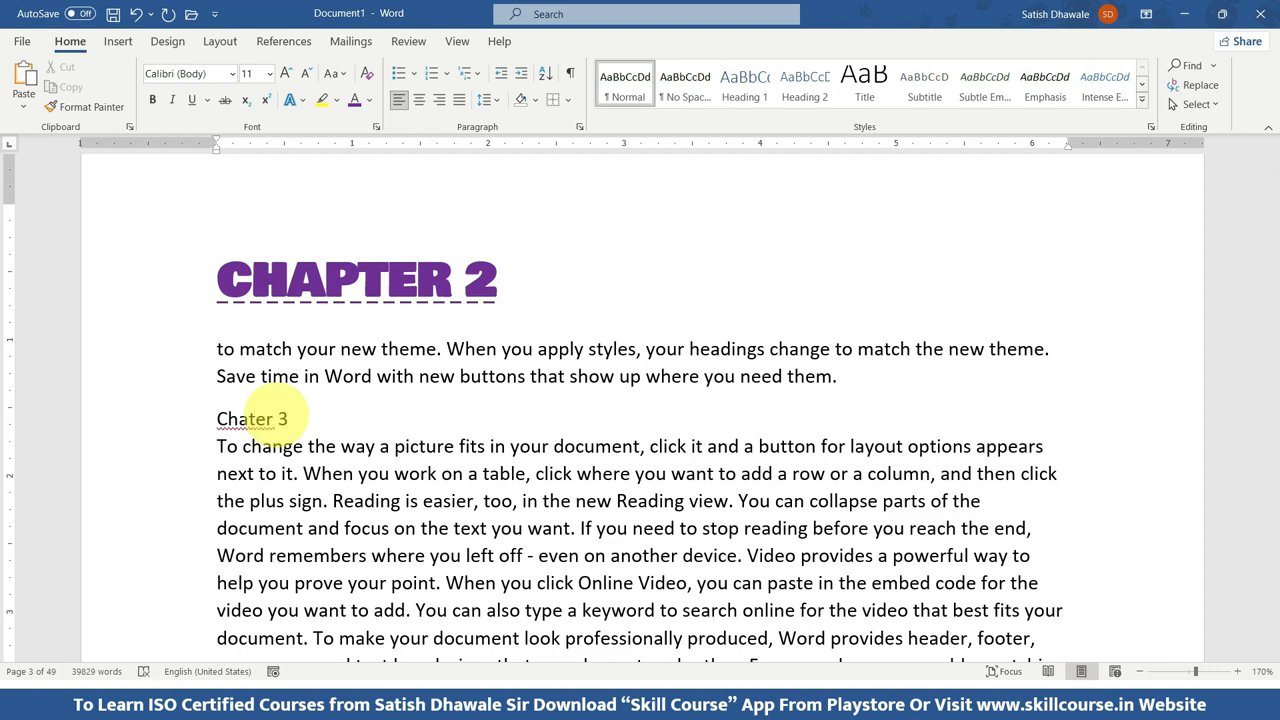
{"action": "left_click", "coordinate": [180, 419]}
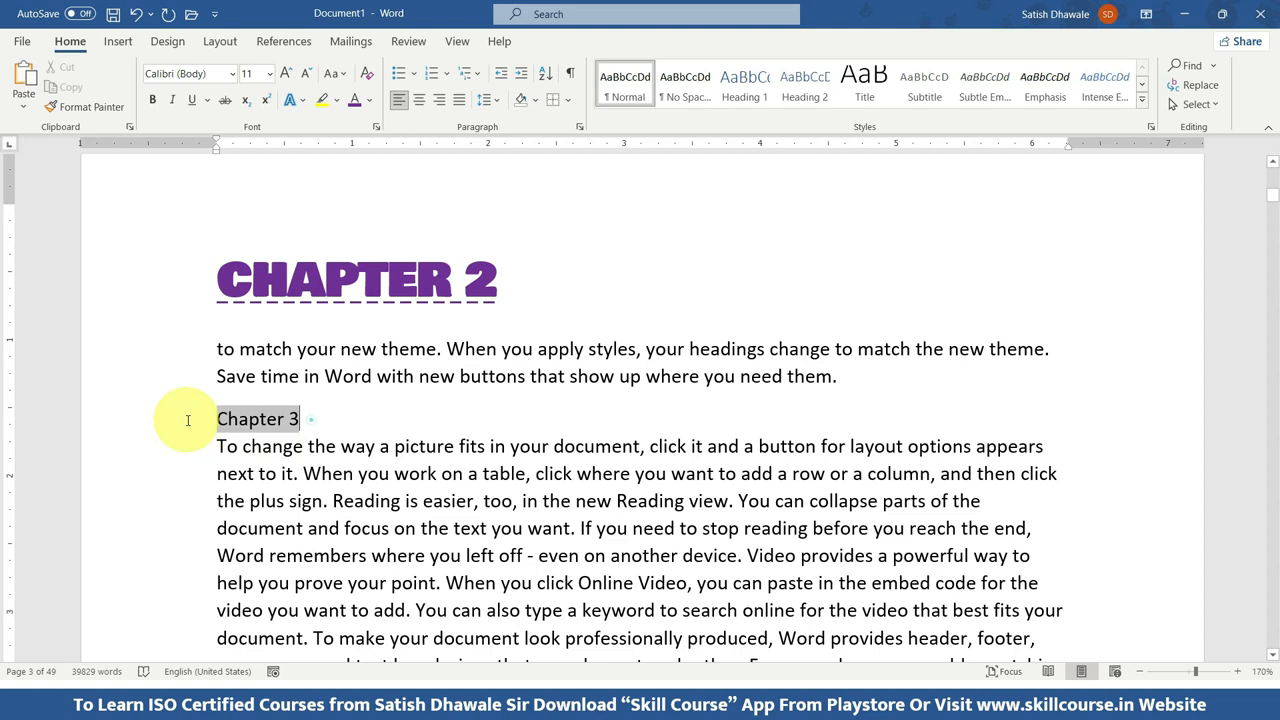
Select the "CHAPTER 2" heading and the plain "Chapter 3" line in turn to compare their formatting.
{"action": "left_click_drag", "start_coordinate": [520, 285], "coordinate": [180, 285]}
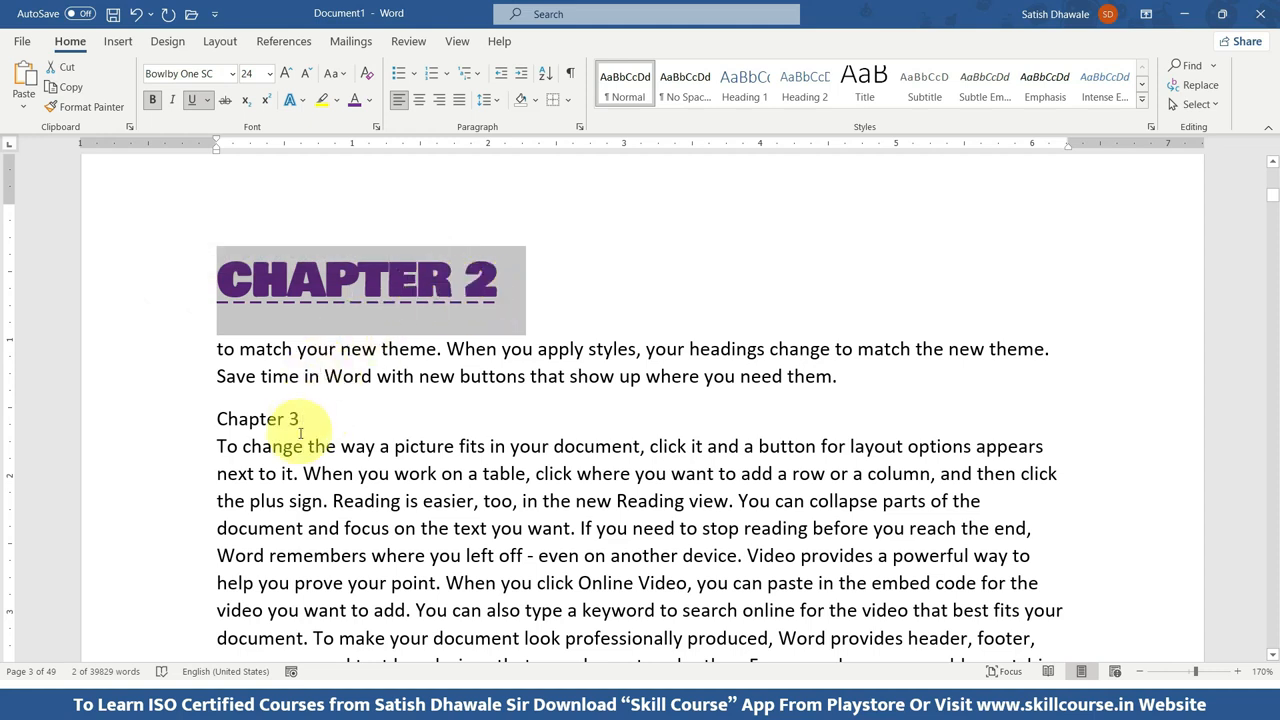
{"action": "left_click_drag", "start_coordinate": [300, 419], "coordinate": [205, 419]}
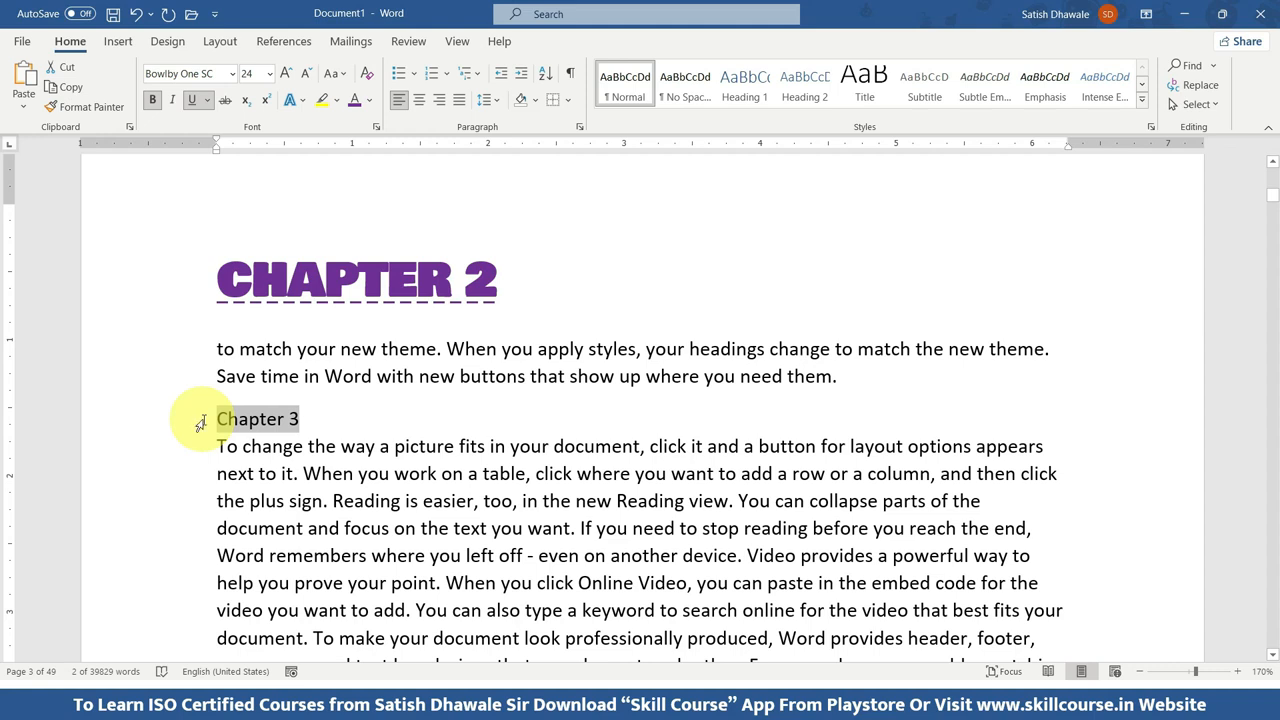
{"action": "left_click", "coordinate": [404, 265]}
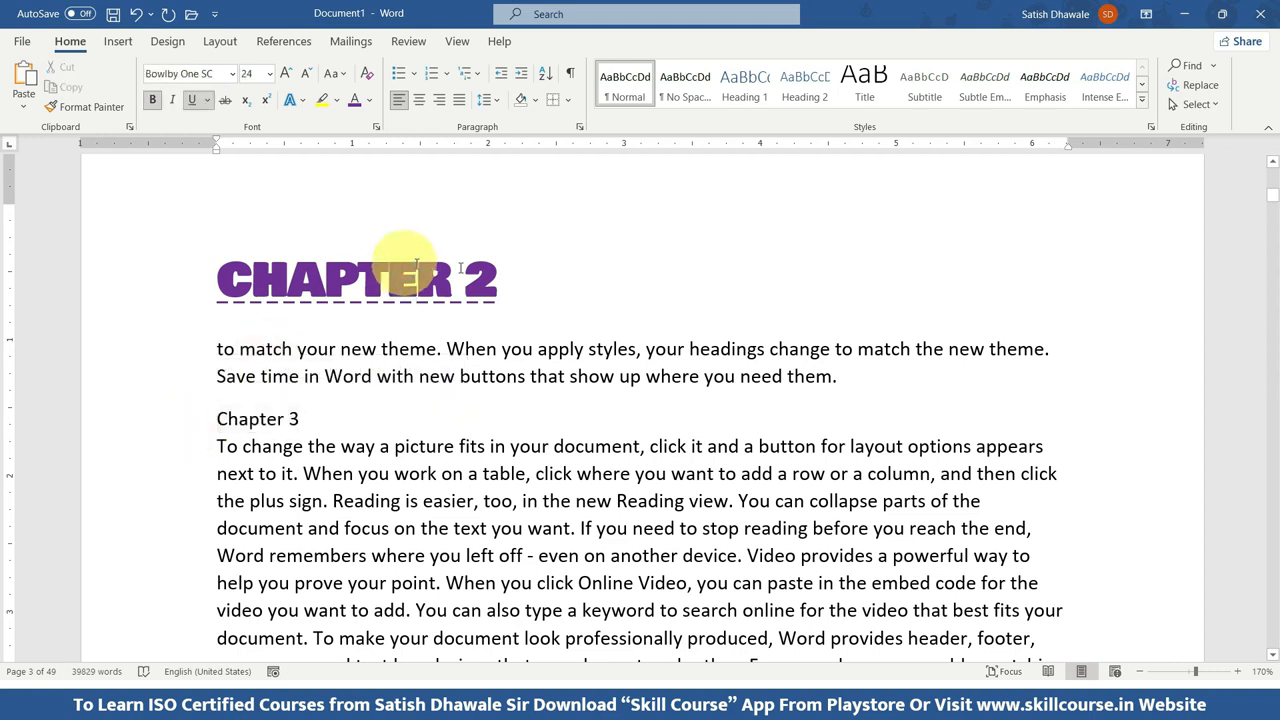
Copy the "CHAPTER 2" heading's formatting onto the "Chapter 3" line with Format Painter, then undo it.
{"action": "left_click_drag", "start_coordinate": [480, 270], "coordinate": [216, 272]}
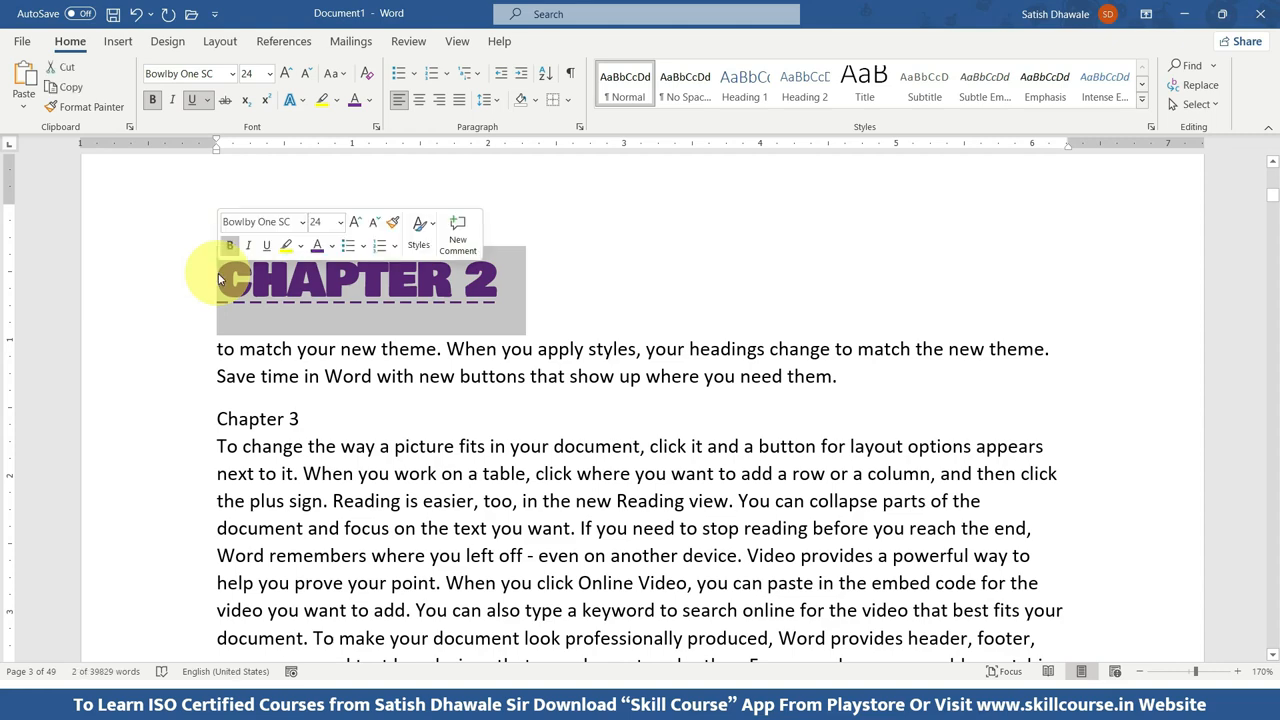
{"action": "left_click", "coordinate": [55, 105]}
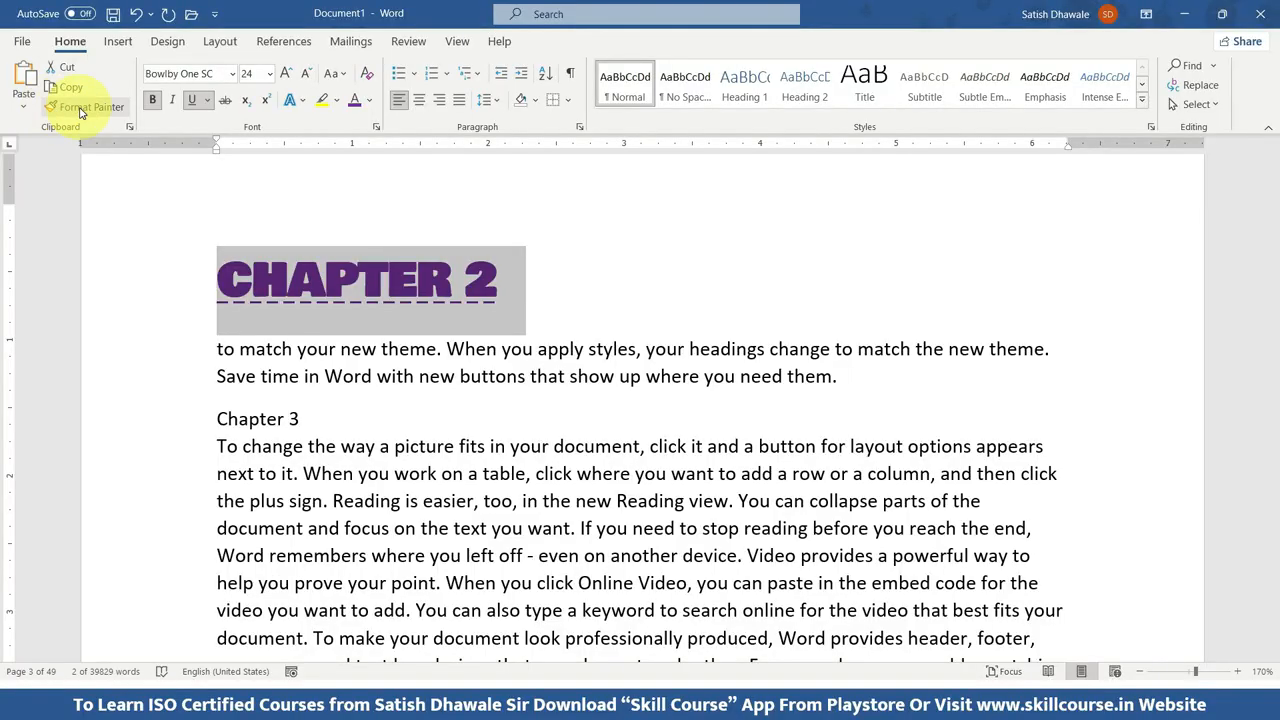
{"action": "left_click", "coordinate": [80, 110]}
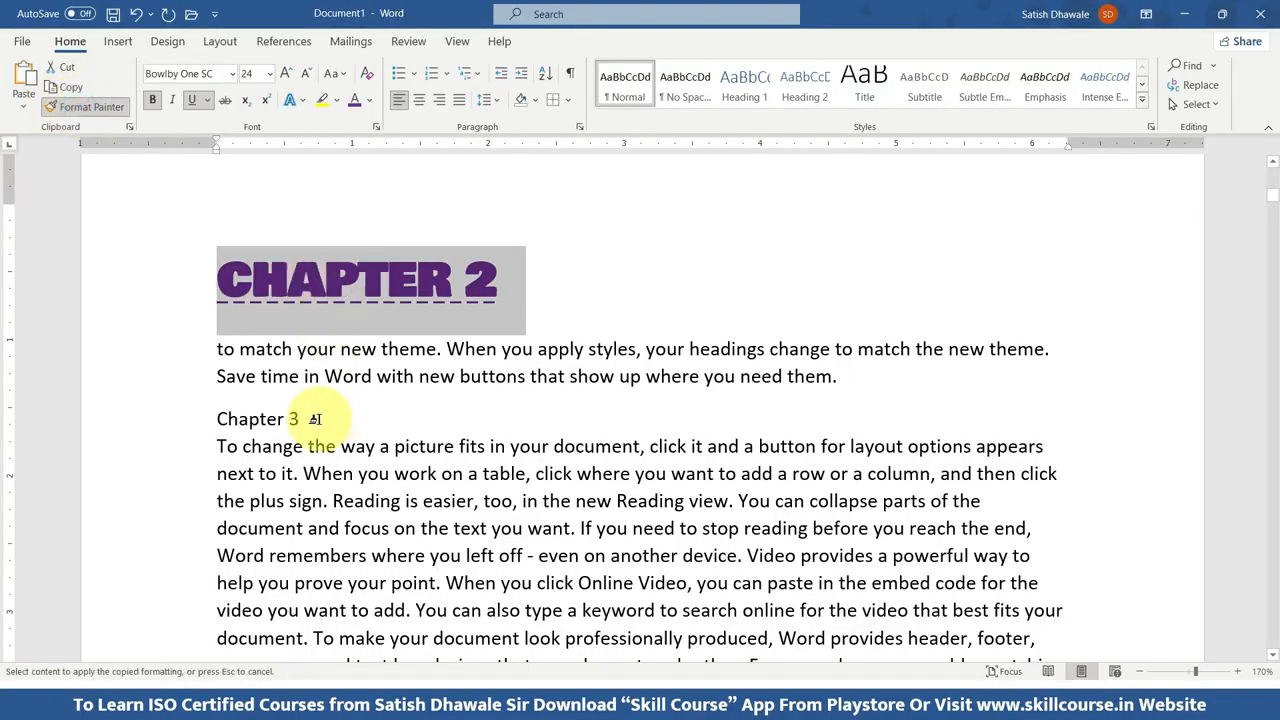
{"action": "mouse_move", "coordinate": [315, 419]}
{"action": "left_mouse_down"}
{"action": "mouse_move", "coordinate": [187, 421]}
{"action": "mouse_move", "coordinate": [280, 420]}
{"action": "mouse_move", "coordinate": [214, 419]}
{"action": "mouse_move", "coordinate": [236, 430]}
{"action": "left_mouse_up"}
{"action": "left_click", "coordinate": [562, 401]}
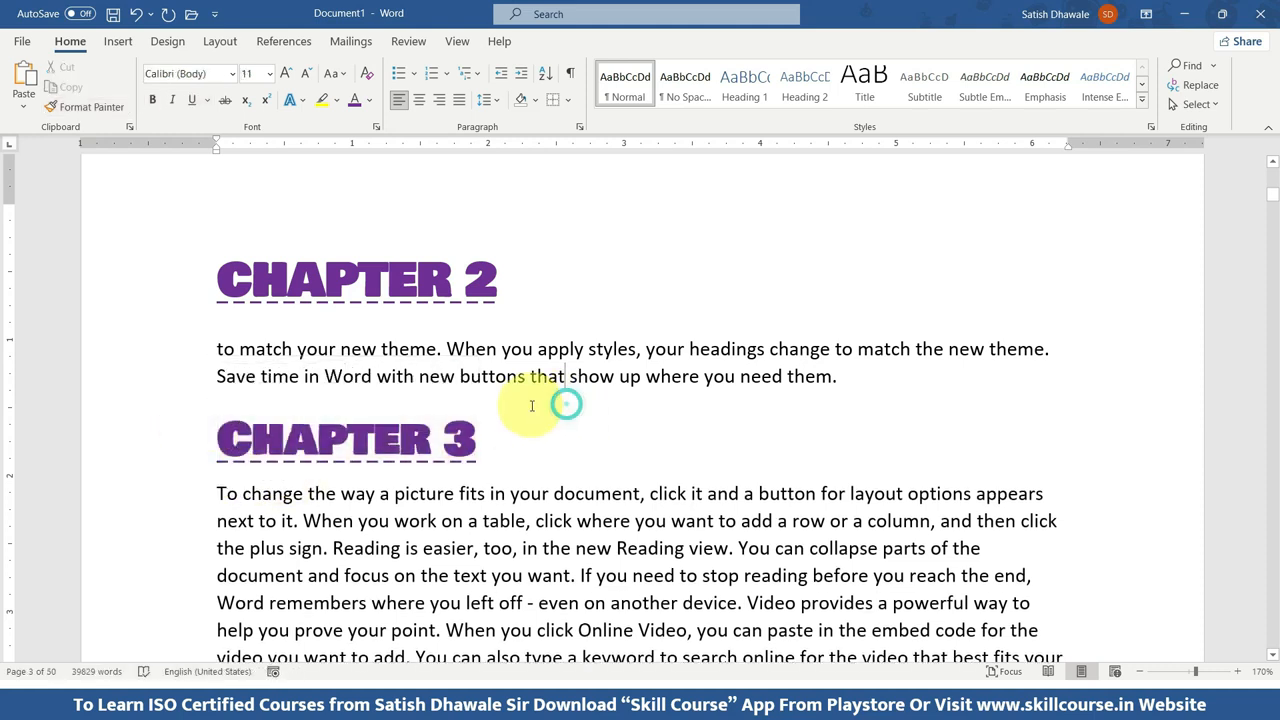
{"action": "key", "text": "ctrl+z"}
Apply the "CHAPTER 2" heading's formatting to the "Chapter 3" line again with Format Painter and deselect the text.
{"action": "left_click_drag", "start_coordinate": [519, 287], "coordinate": [213, 287]}
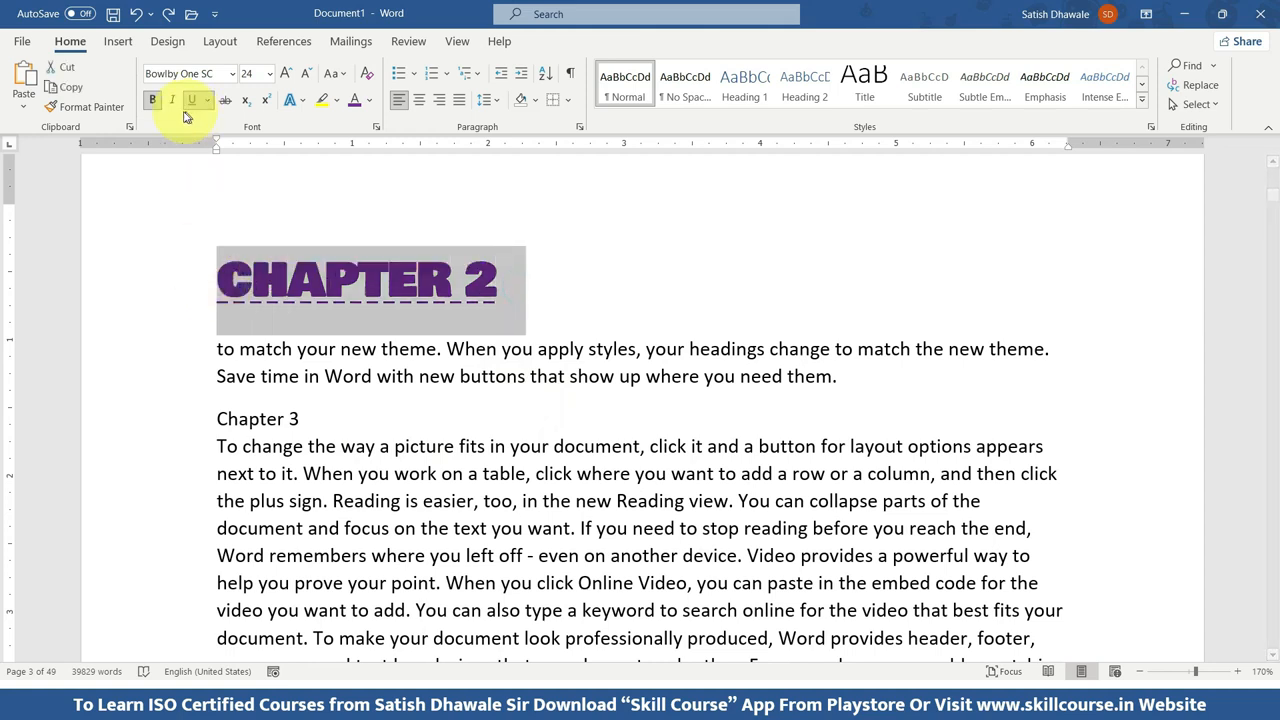
{"action": "left_click", "coordinate": [93, 107]}
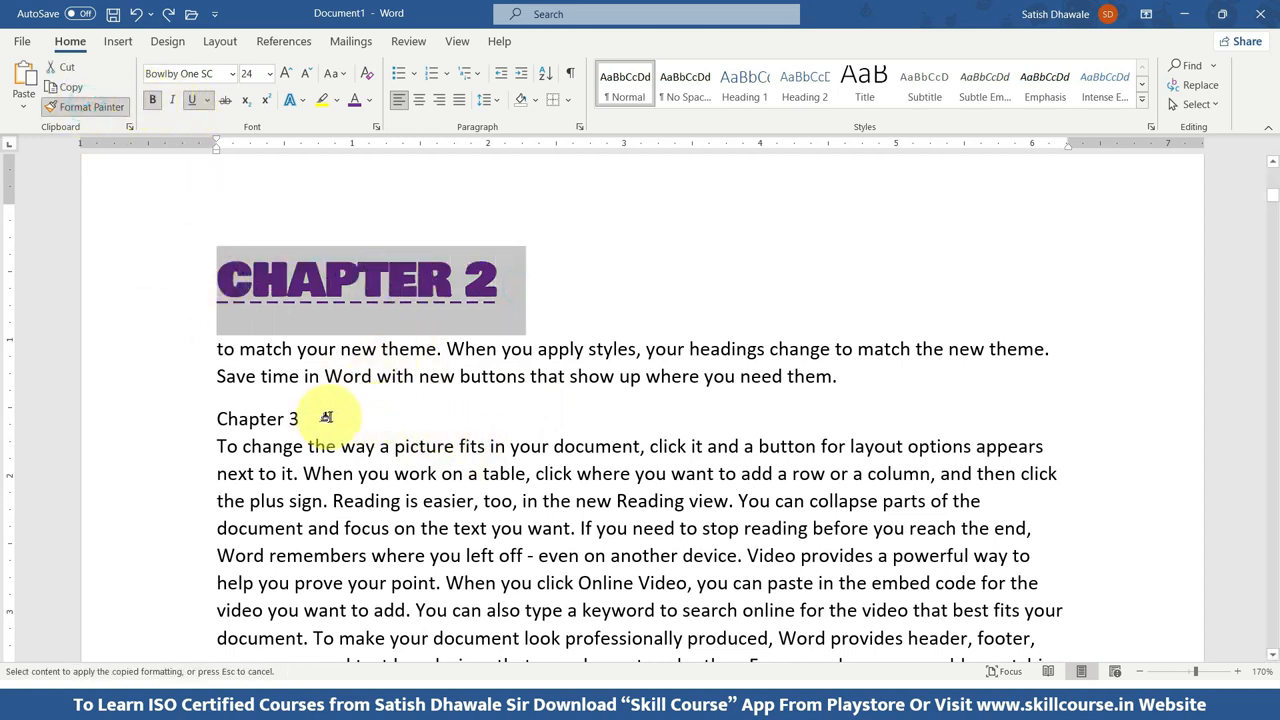
{"action": "left_click_drag", "start_coordinate": [320, 418], "coordinate": [199, 421]}
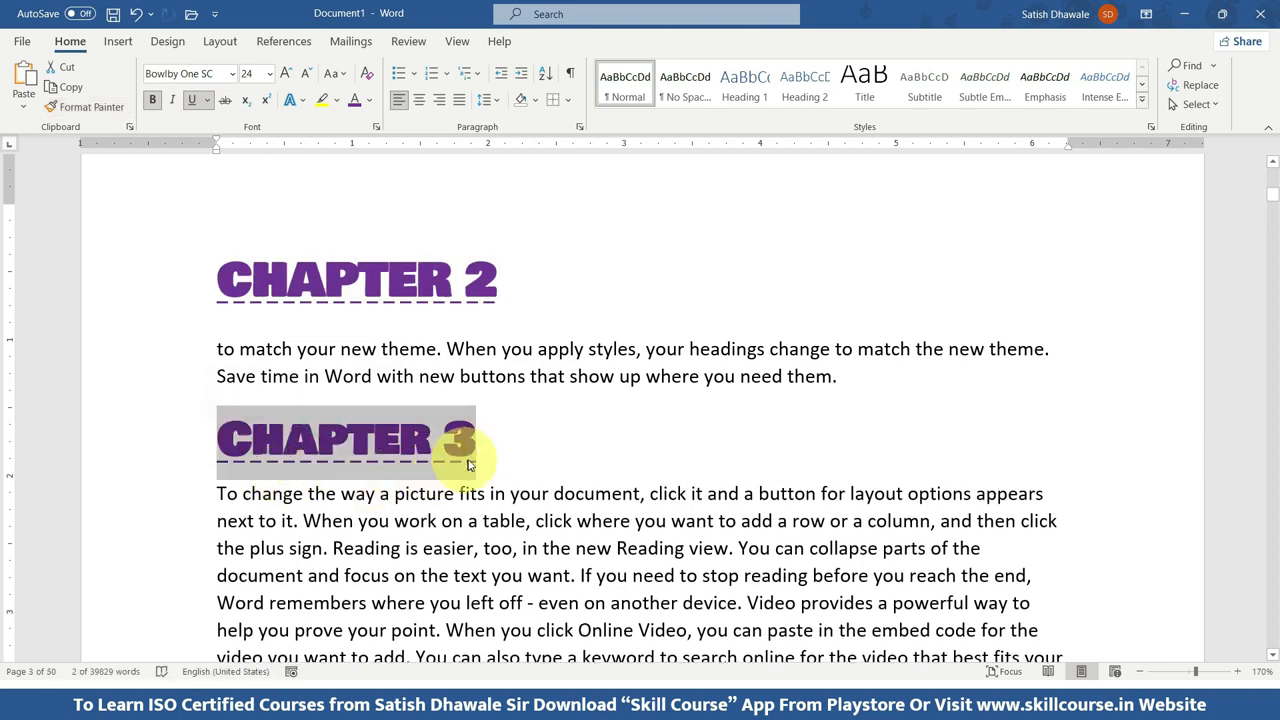
{"action": "left_click", "coordinate": [517, 443]}
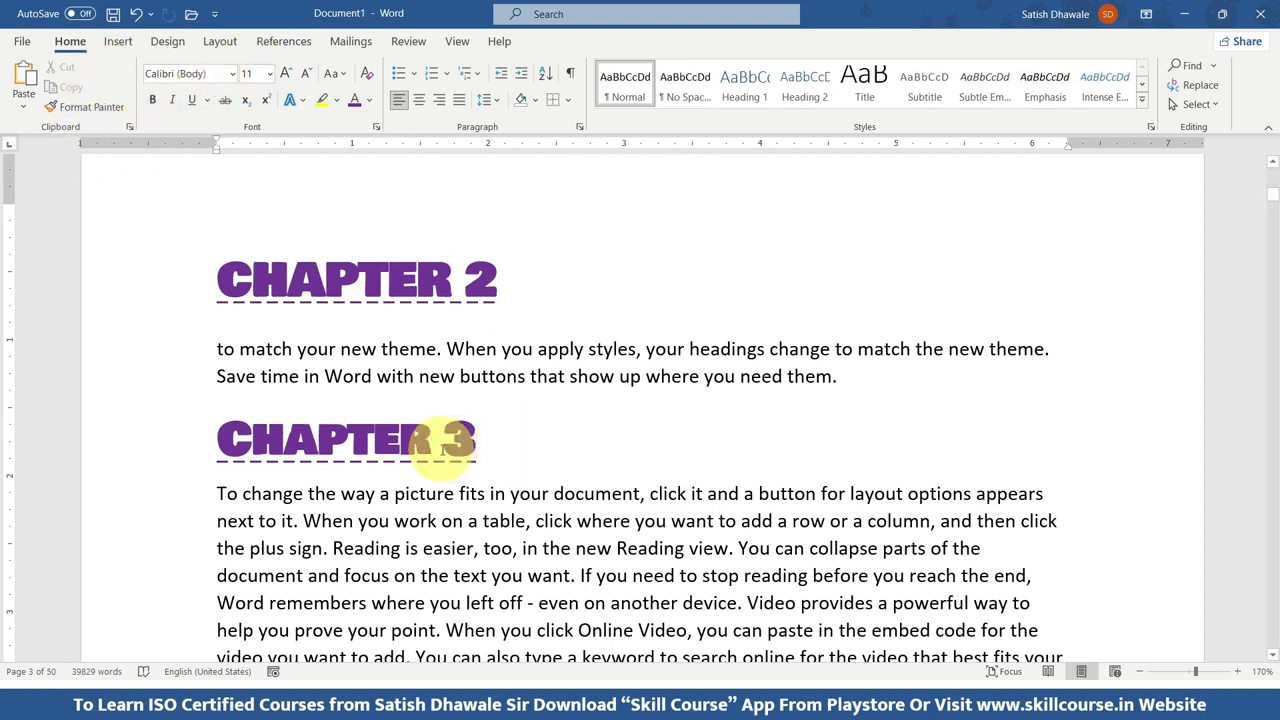
Look over the "CHAPTER 2" and "Chapter 3" headings on page 3, and the preceding text back to page 1.
{"action": "scroll", "coordinate": [480, 285], "scroll_direction": "up", "scroll_amount": 1}
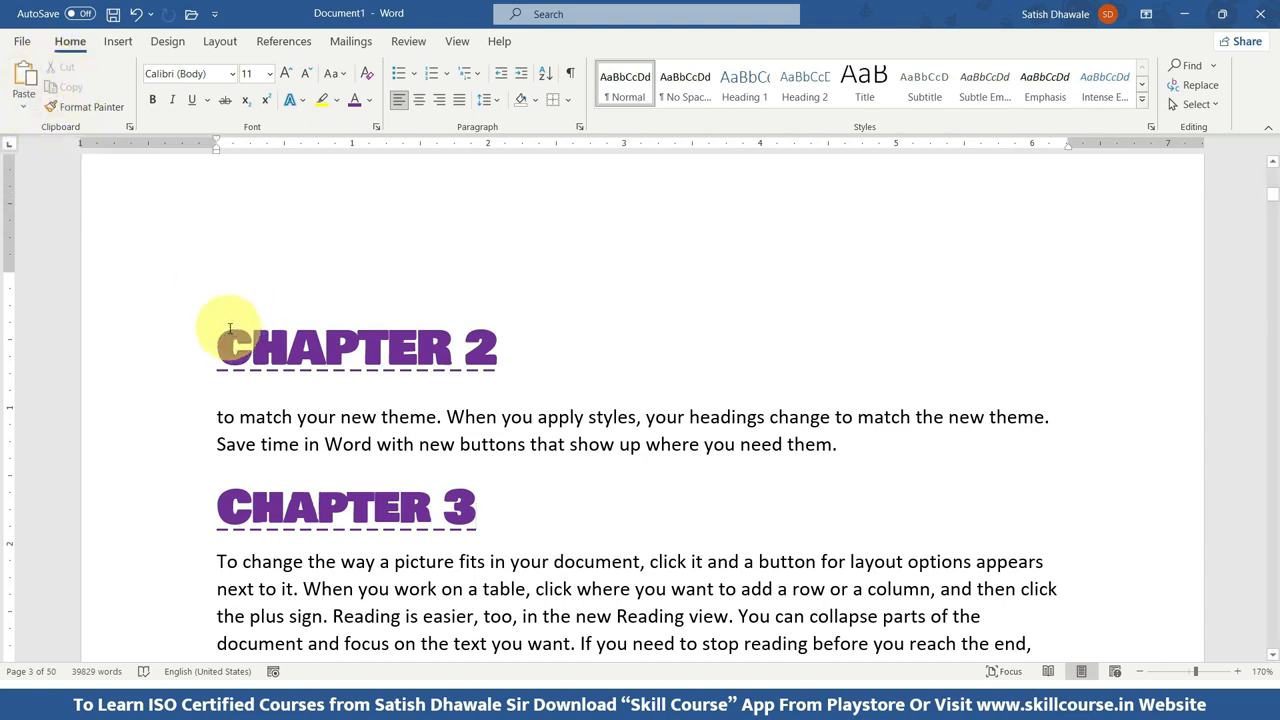
{"action": "scroll", "coordinate": [478, 490], "scroll_direction": "down", "scroll_amount": 3}
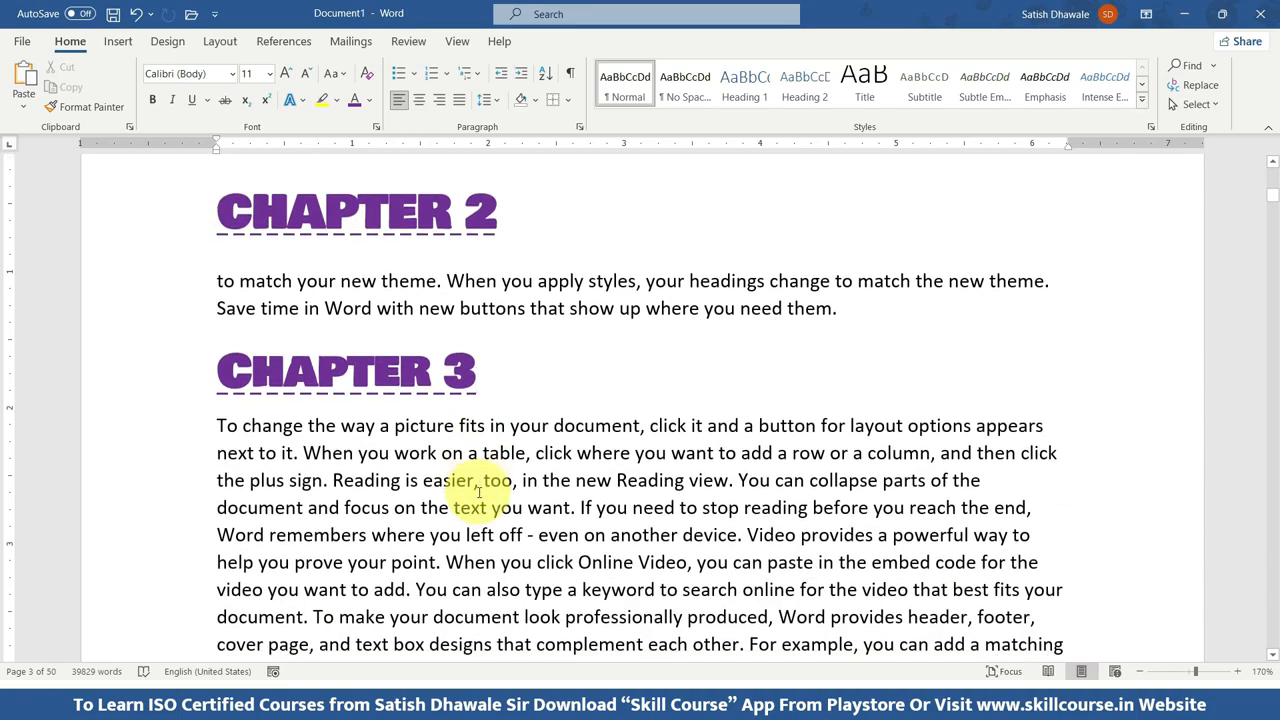
{"action": "scroll", "coordinate": [478, 490], "scroll_direction": "up", "scroll_amount": 2}
{"action": "scroll", "coordinate": [478, 490], "scroll_direction": "down", "scroll_amount": 5}
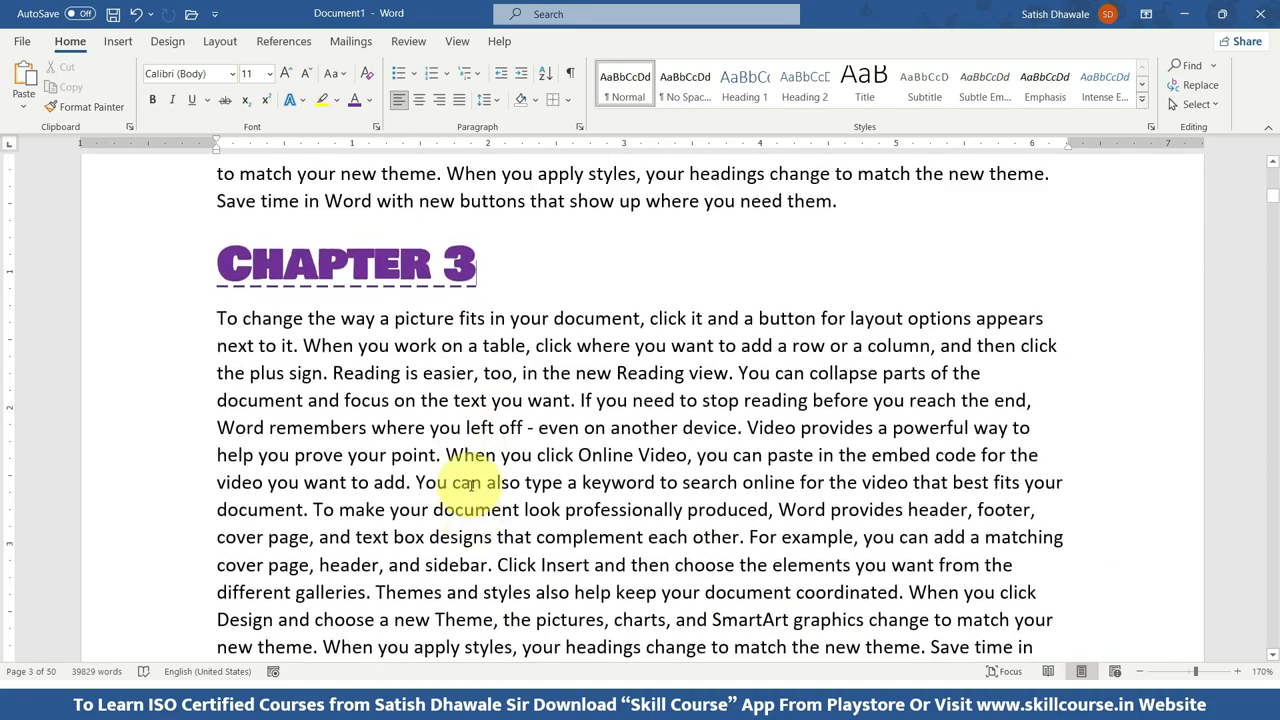
{"action": "scroll", "coordinate": [470, 484], "scroll_direction": "up", "scroll_amount": 8}
{"action": "scroll", "coordinate": [466, 484], "scroll_direction": "up", "scroll_amount": 15}
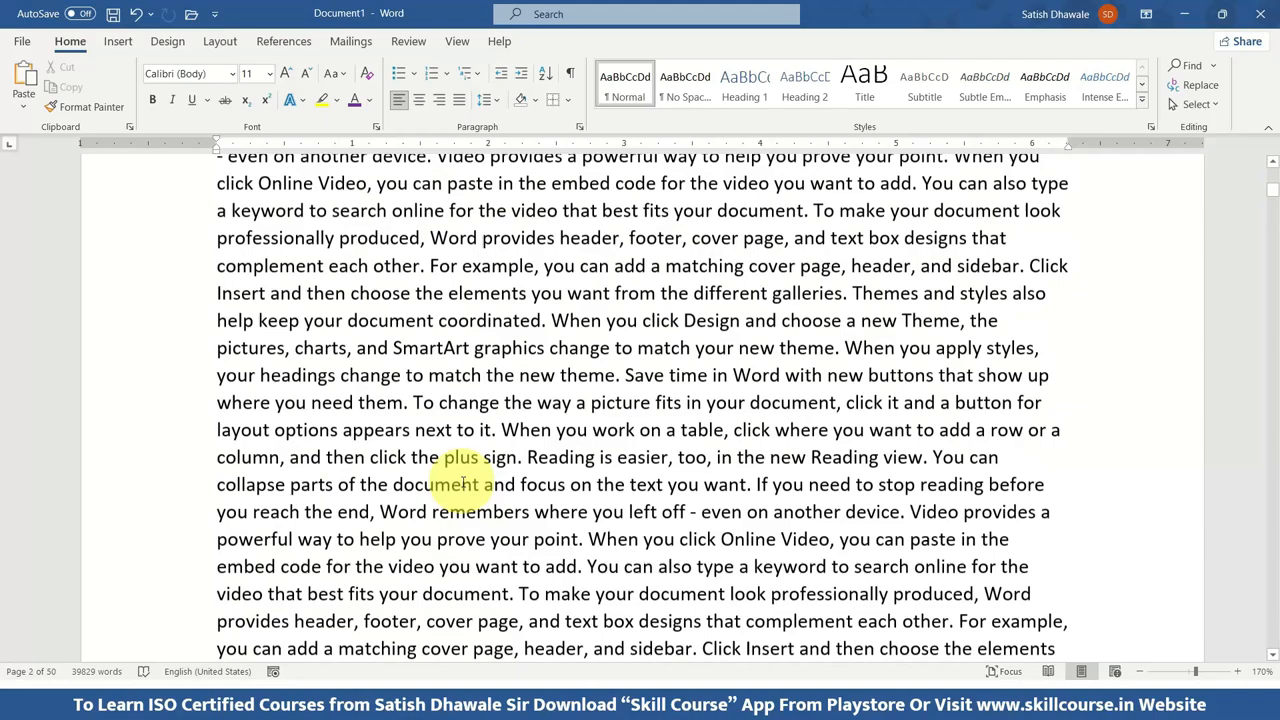
{"action": "scroll", "coordinate": [463, 484], "scroll_direction": "up", "scroll_amount": 7}
{"action": "scroll", "coordinate": [463, 480], "scroll_direction": "up", "scroll_amount": 16}
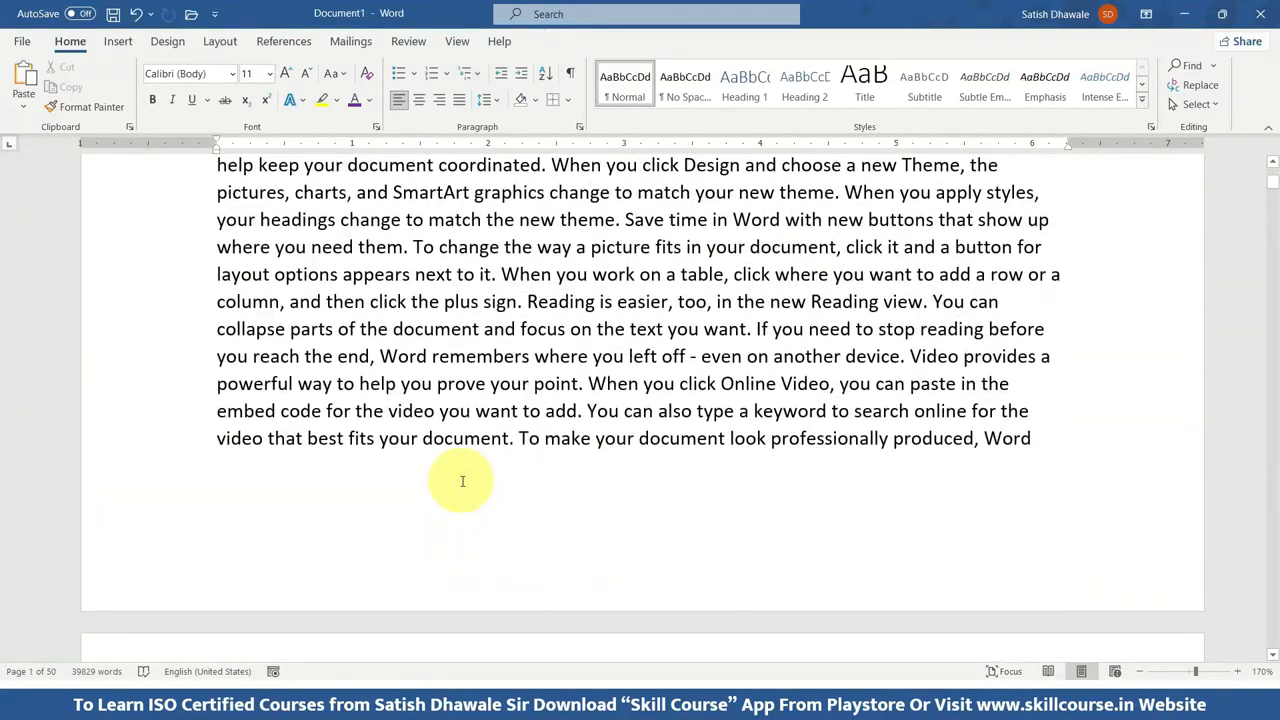
{"action": "scroll", "coordinate": [462, 481], "scroll_direction": "up", "scroll_amount": 20}
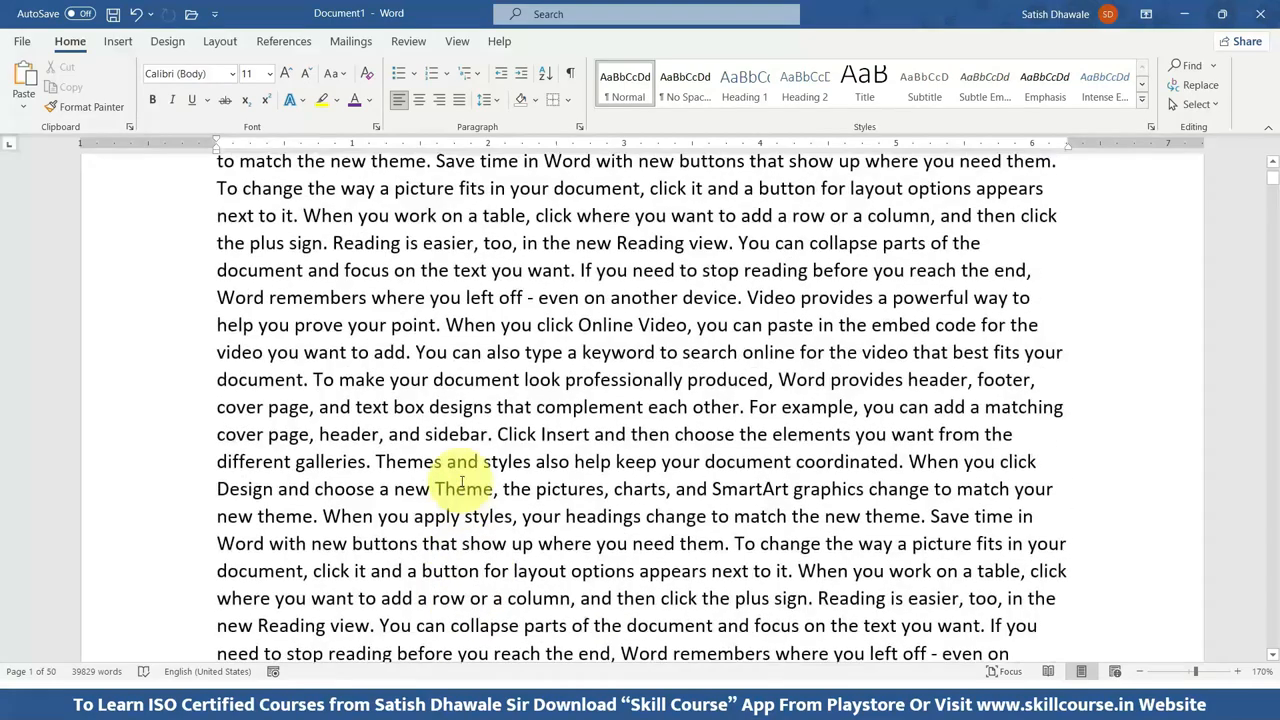
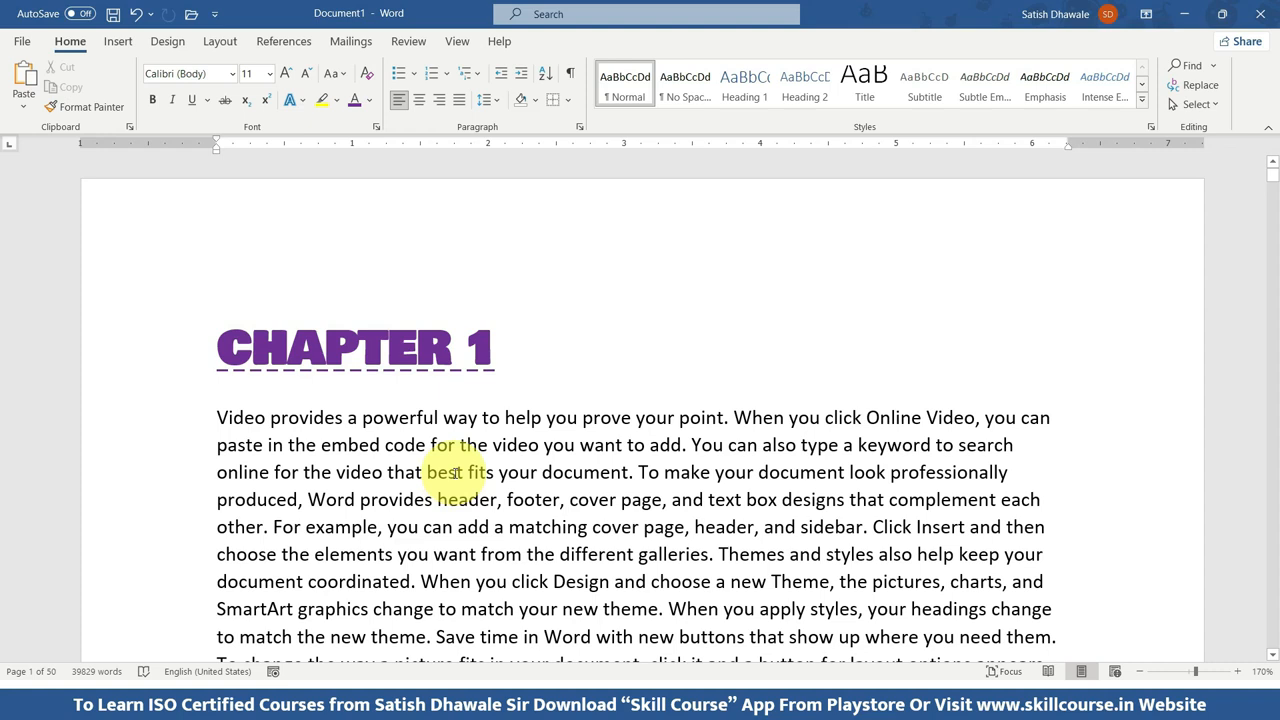
Select the word "Video" at the start of the Chapter 1 text and look for its other occurrences in the paragraph.
{"action": "scroll", "coordinate": [480, 420], "scroll_direction": "down", "scroll_amount": 3}
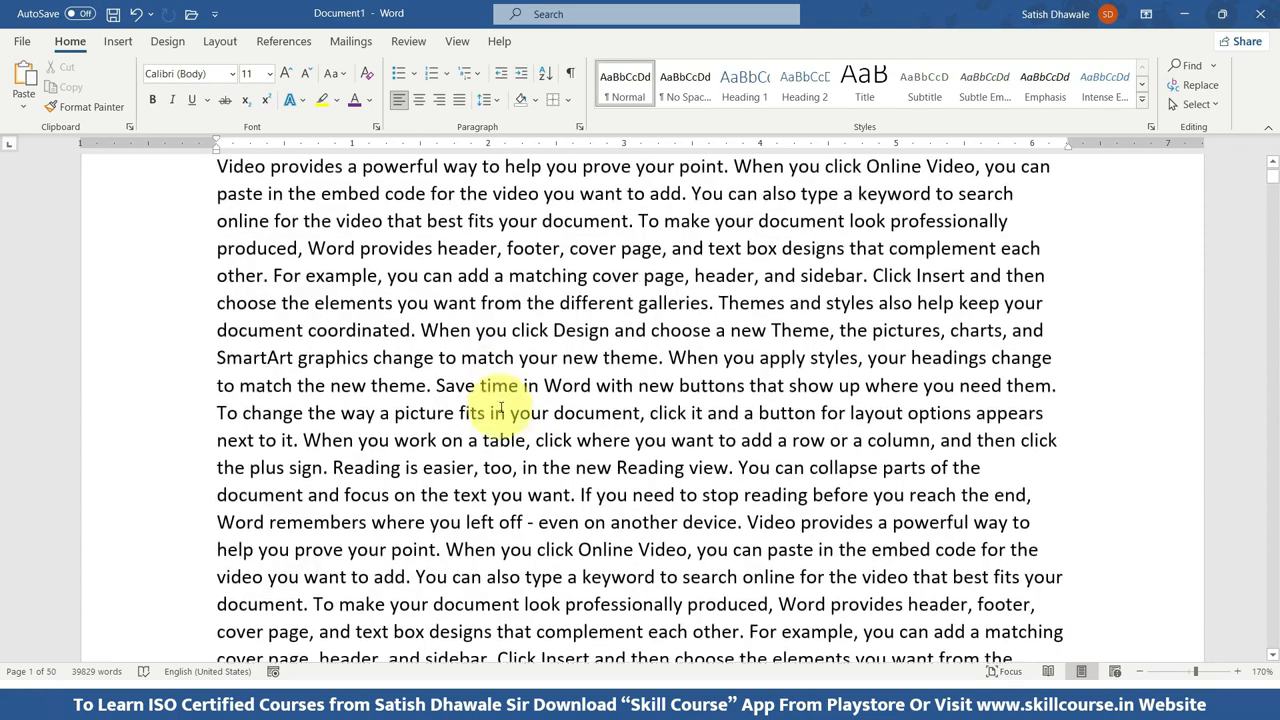
{"action": "scroll", "coordinate": [504, 418], "scroll_direction": "up", "scroll_amount": 3}
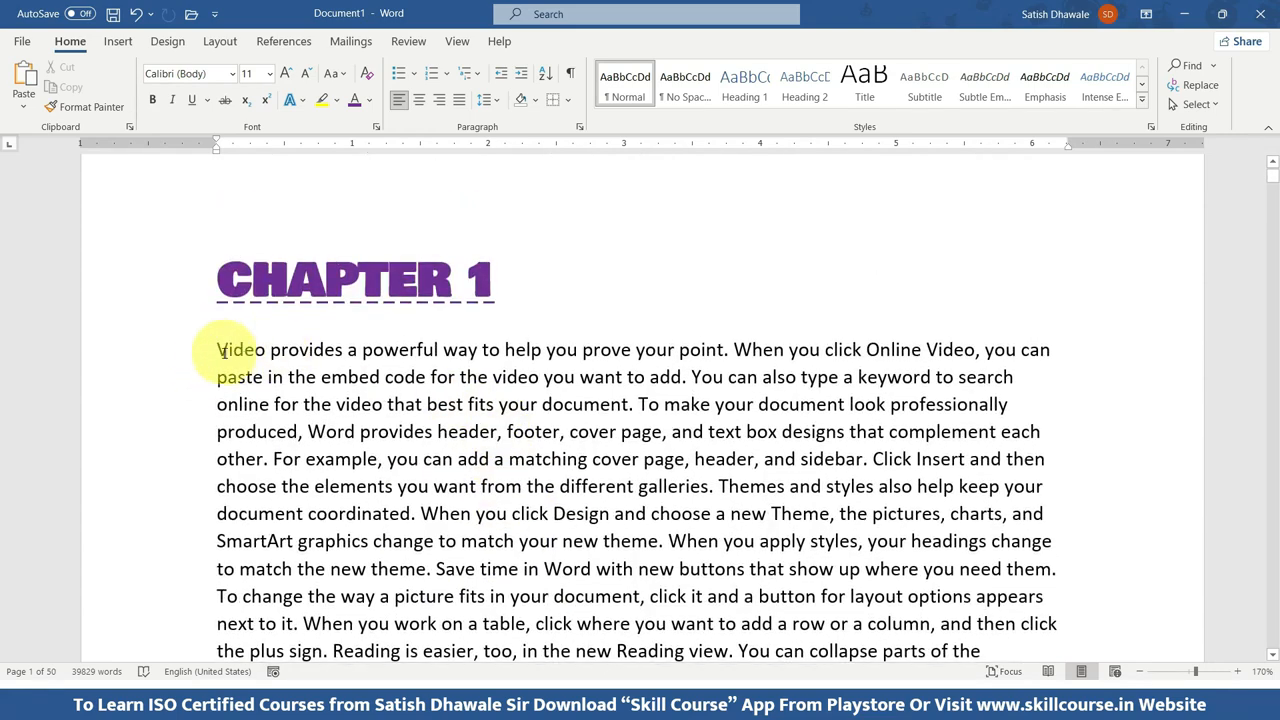
{"action": "left_click_drag", "start_coordinate": [216, 349], "coordinate": [266, 349]}
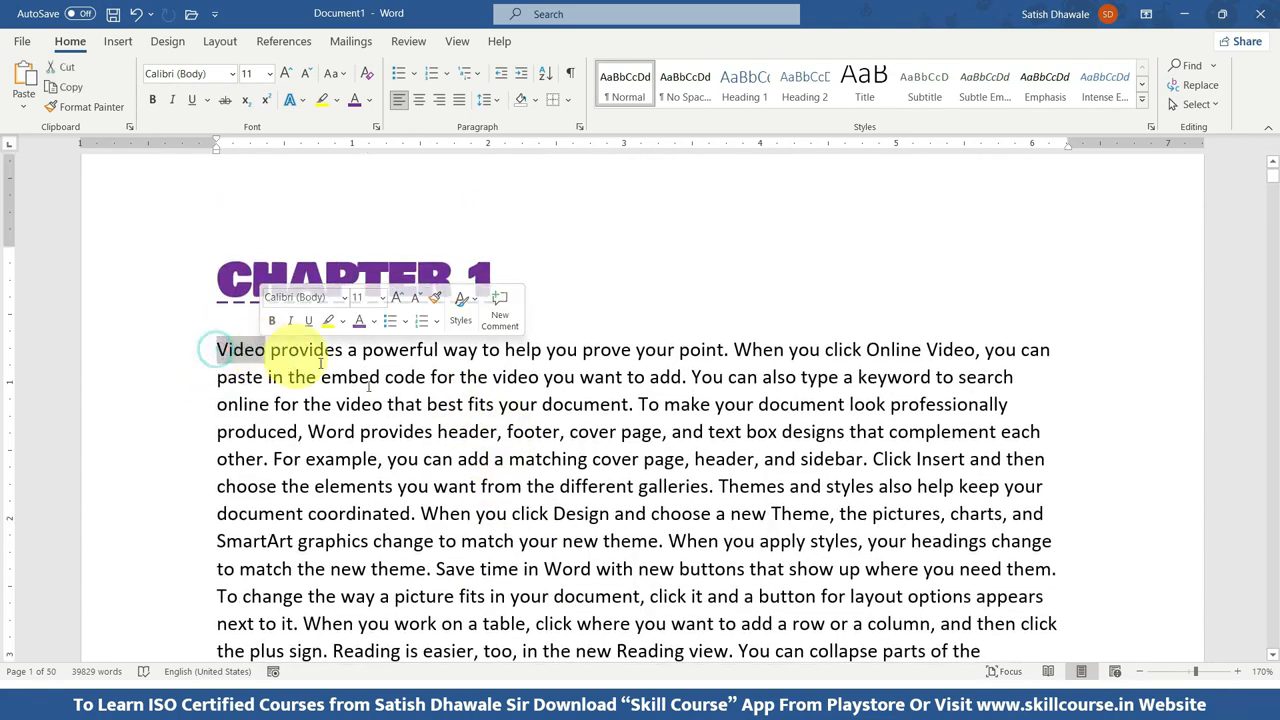
{"action": "left_click", "coordinate": [578, 603]}
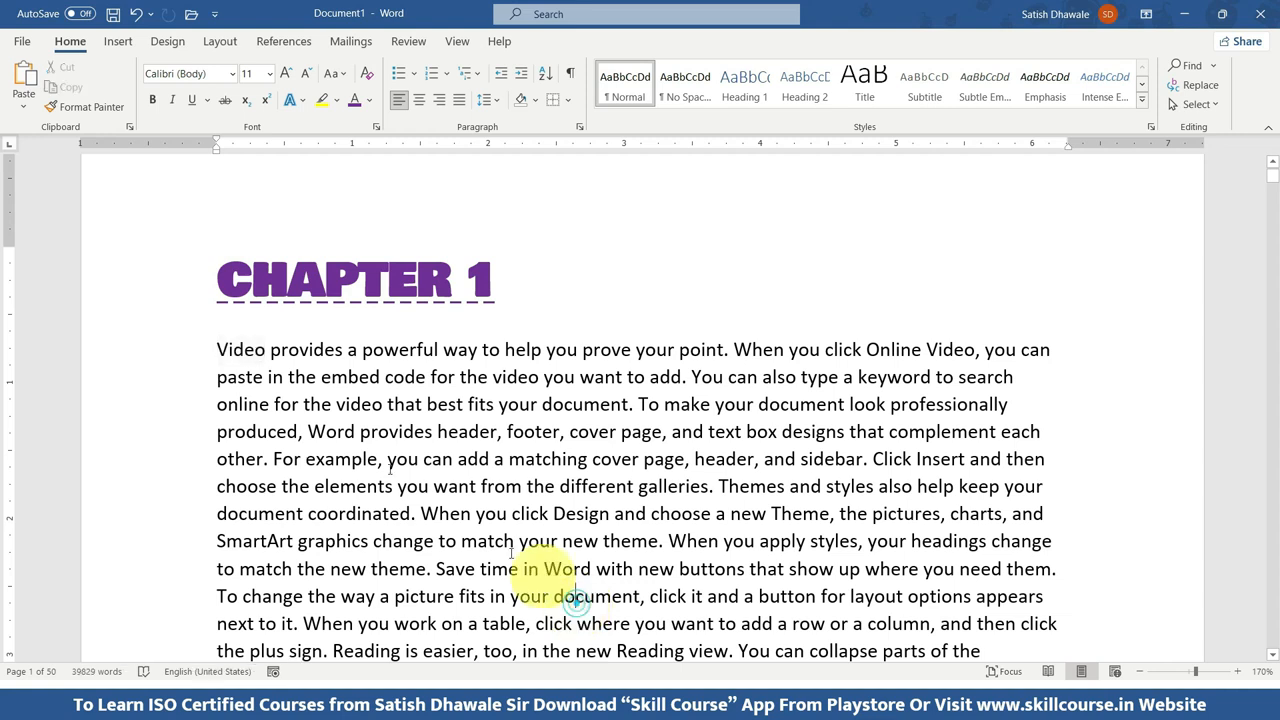
{"action": "double_click", "coordinate": [218, 349]}
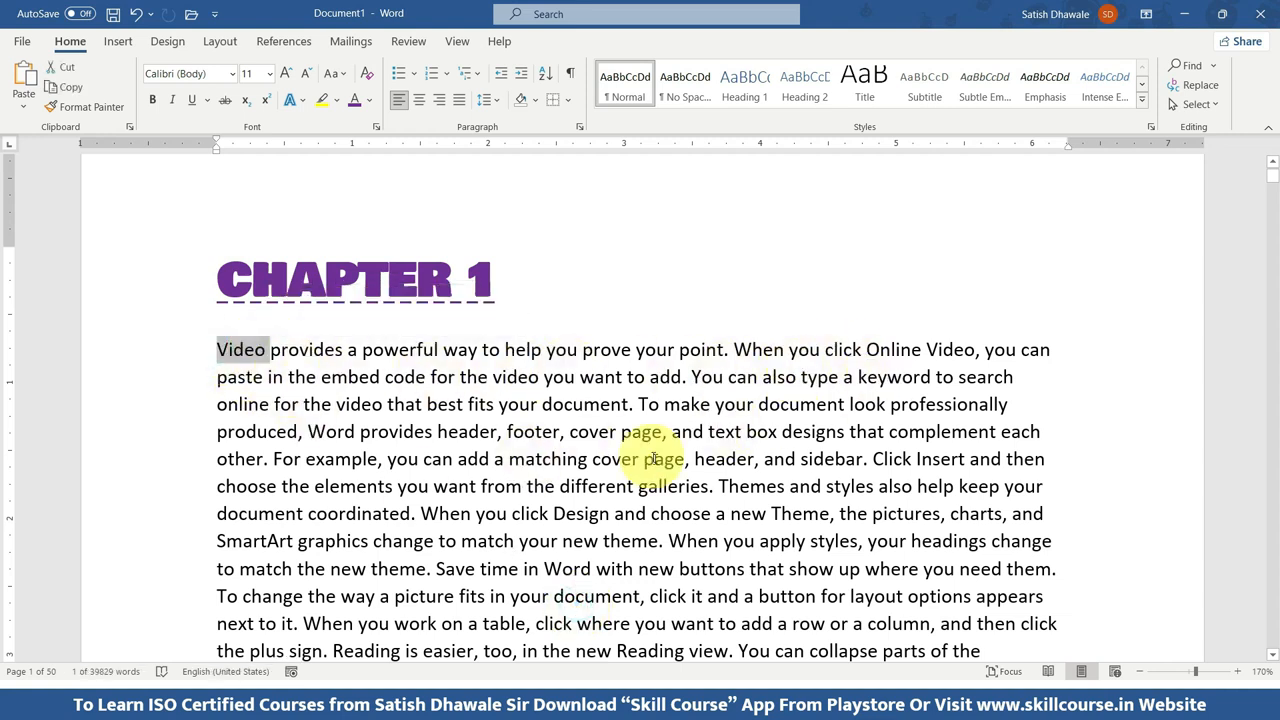
{"action": "scroll", "coordinate": [600, 540], "scroll_direction": "down", "scroll_amount": 2}
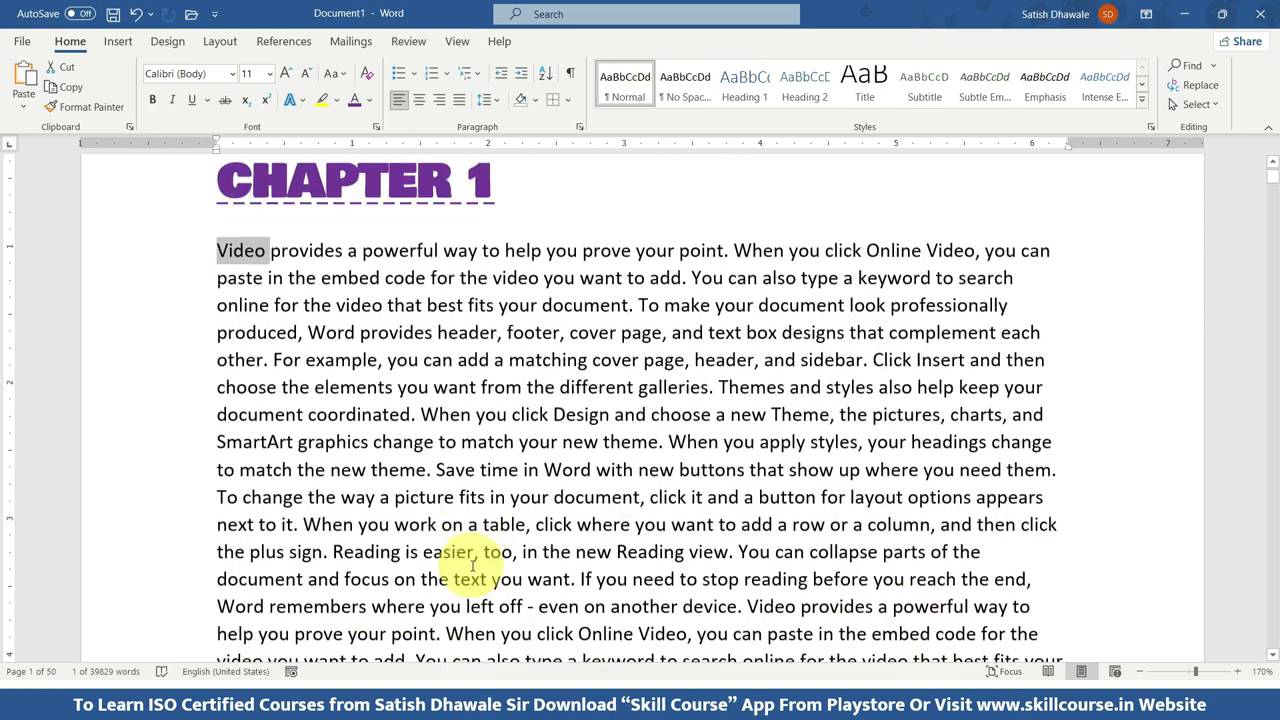
{"action": "left_click", "coordinate": [931, 214]}
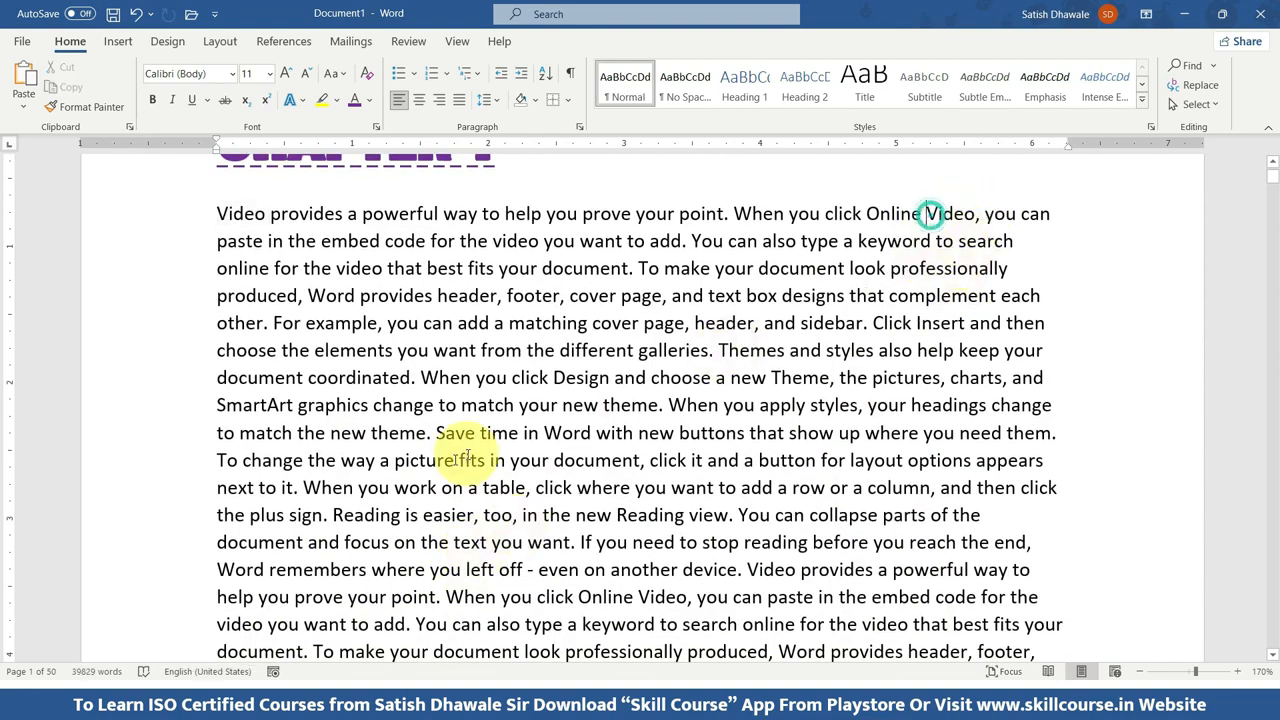
{"action": "scroll", "coordinate": [325, 510], "scroll_direction": "down", "scroll_amount": 2}
{"action": "scroll", "coordinate": [308, 536], "scroll_direction": "up", "scroll_amount": 3}
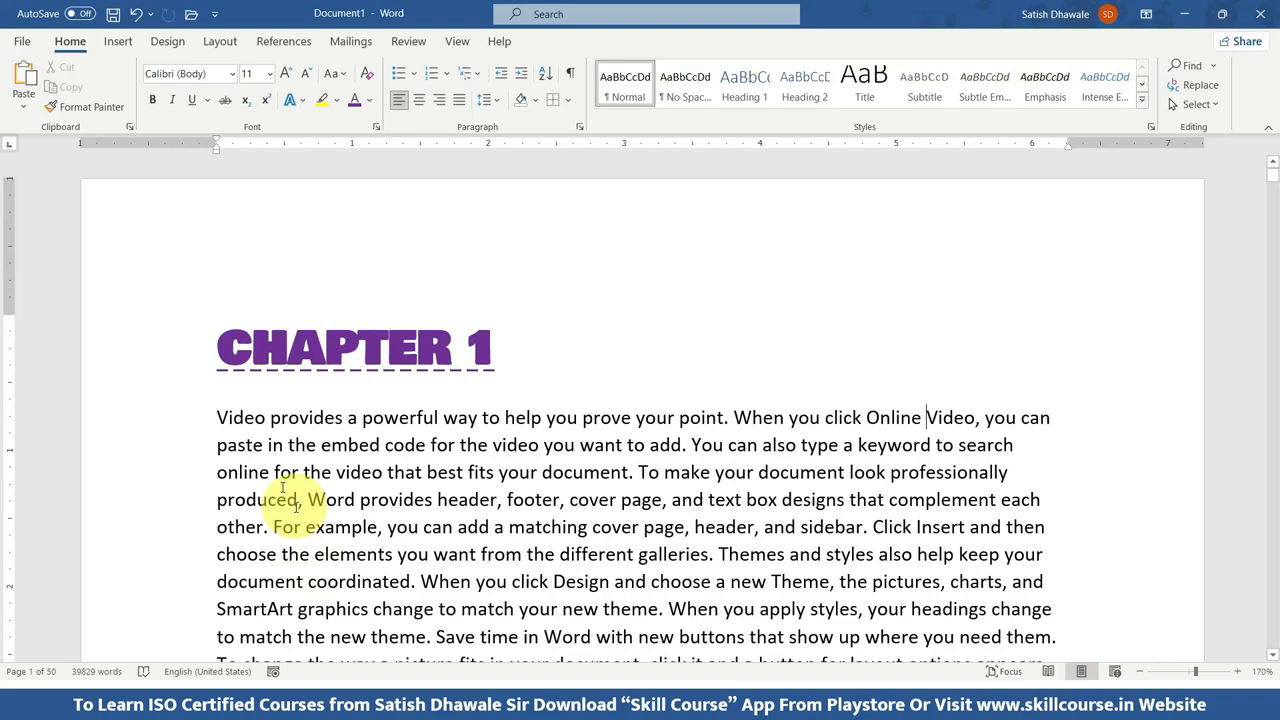
Search the document from the start of the Chapter 1 text for "Video" and look over the highlighted matches.
{"action": "left_click", "coordinate": [219, 416]}
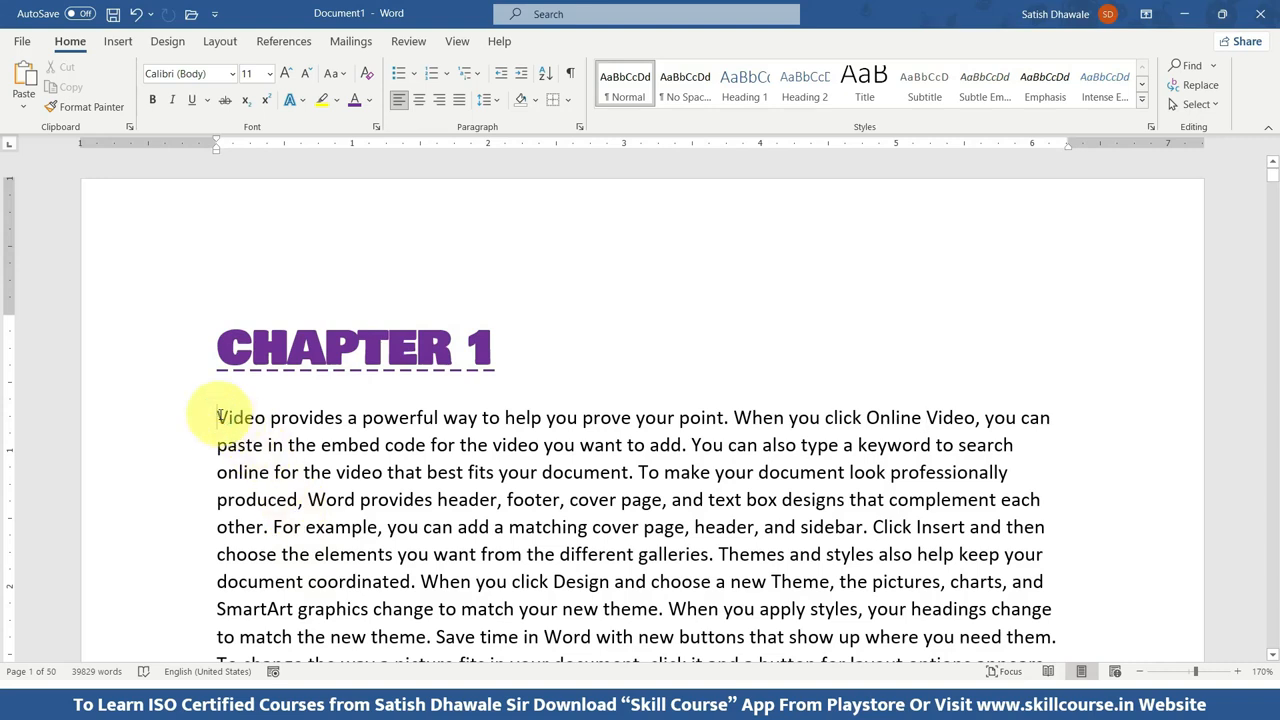
{"action": "key", "text": "ctrl+f"}
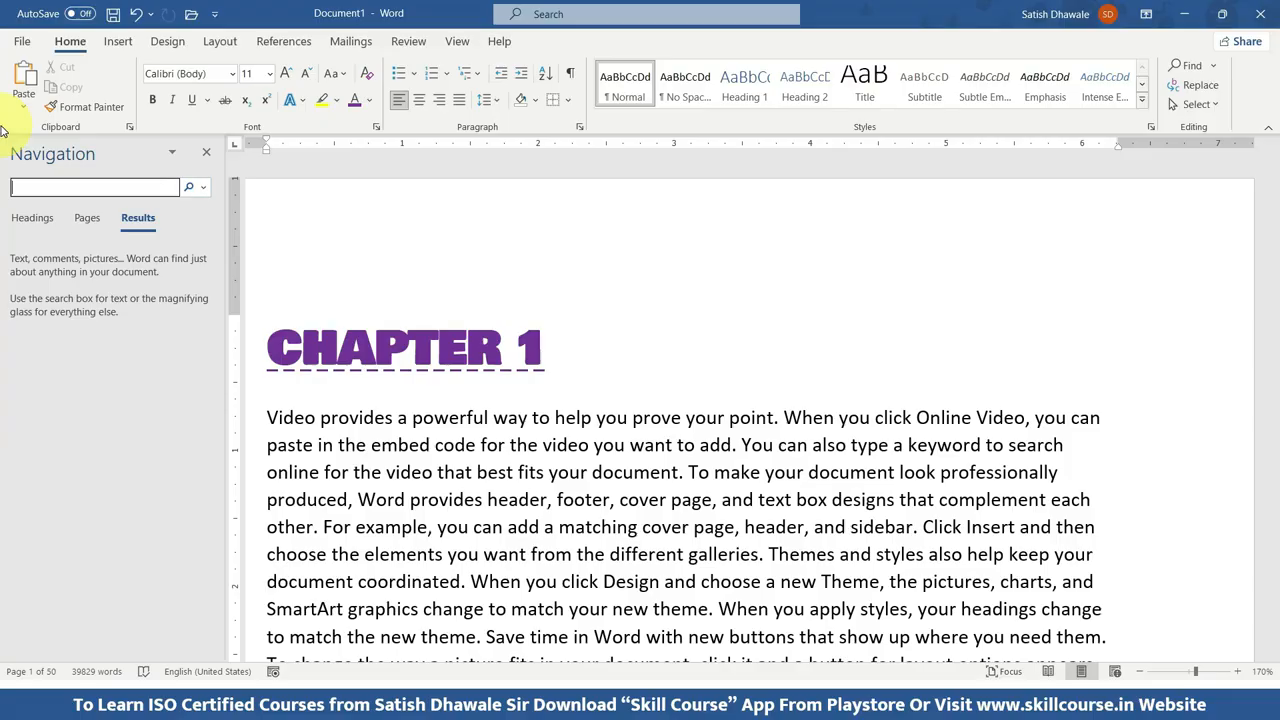
{"action": "type", "text": "Video"}
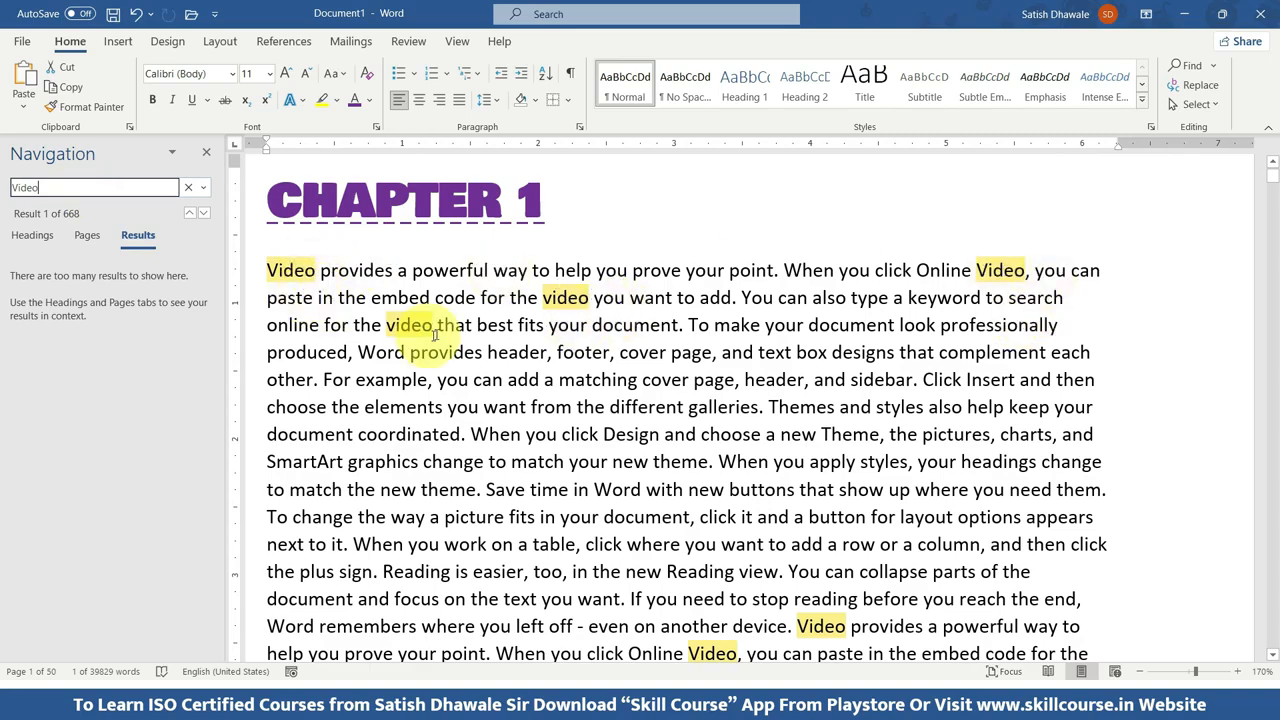
{"action": "scroll", "coordinate": [665, 518], "scroll_direction": "down", "scroll_amount": 4}
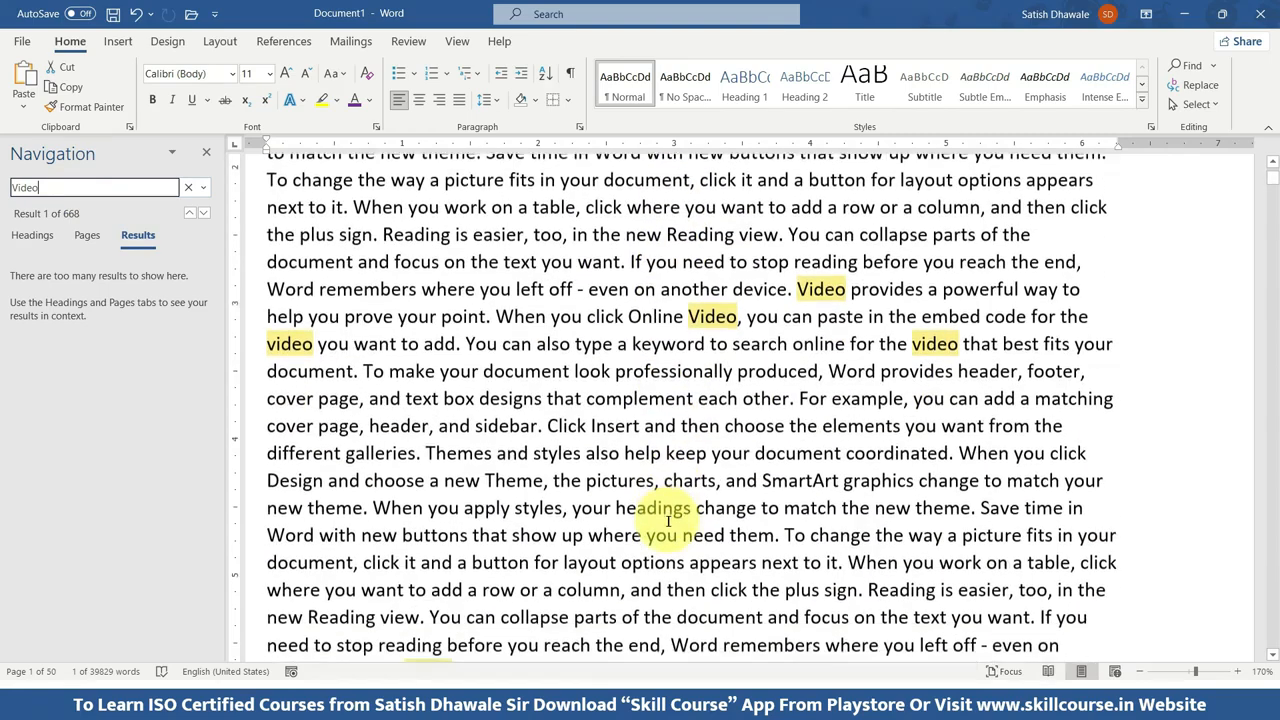
{"action": "scroll", "coordinate": [668, 520], "scroll_direction": "up", "scroll_amount": 2}
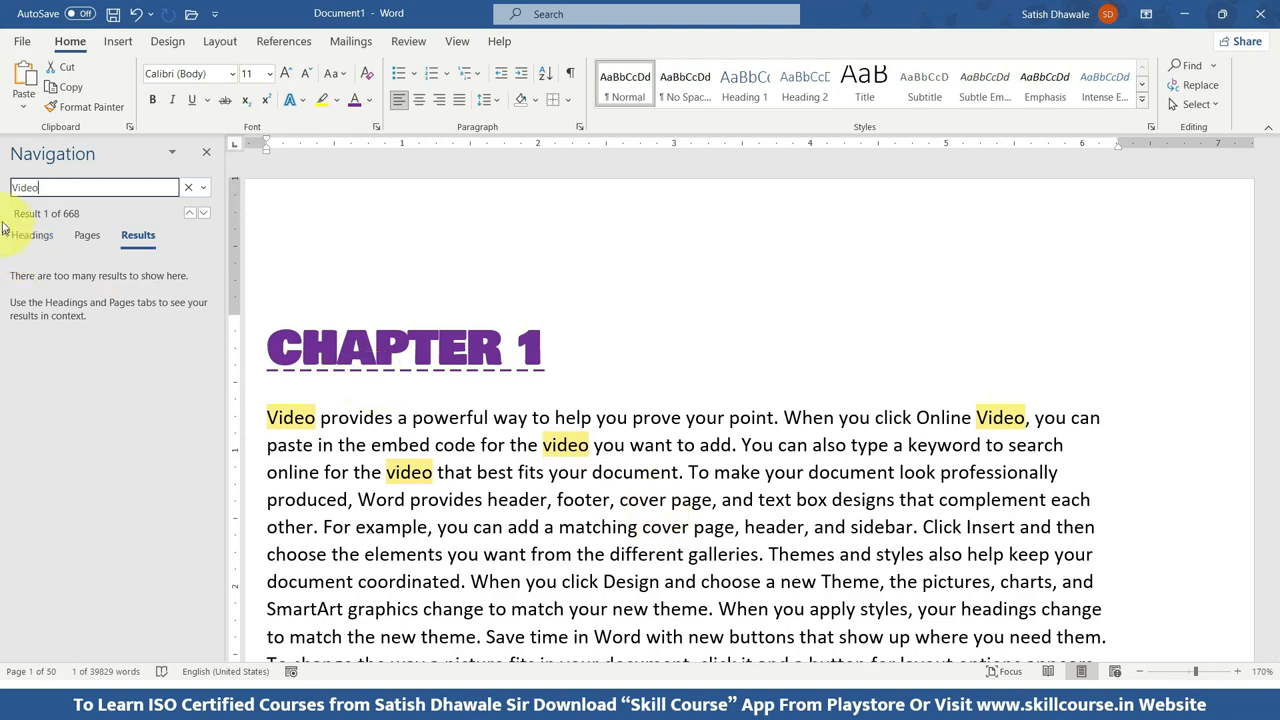
Search the document for "Audio" instead and look through the text on pages 1 and 2 for matches.
{"action": "left_click", "coordinate": [15, 187]}
{"action": "type", "text": "Audio"}
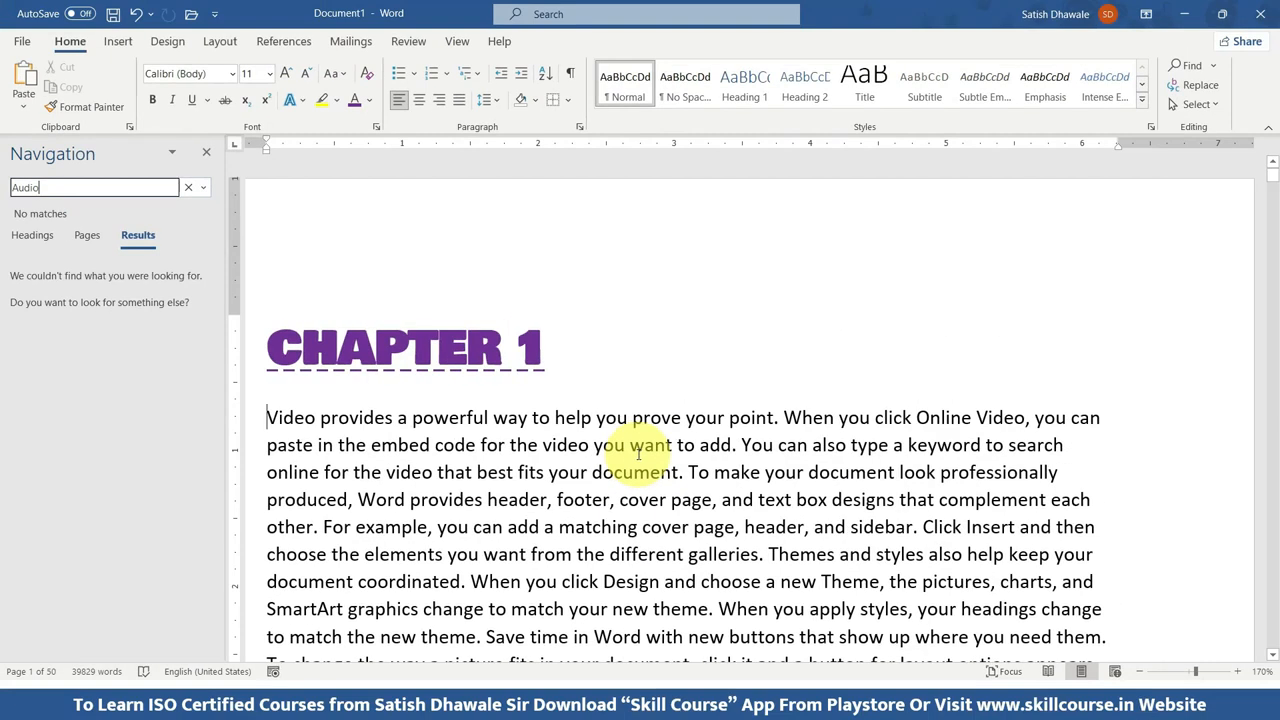
{"action": "scroll", "coordinate": [638, 457], "scroll_direction": "down", "scroll_amount": 10}
{"action": "scroll", "coordinate": [628, 447], "scroll_direction": "down", "scroll_amount": 15}
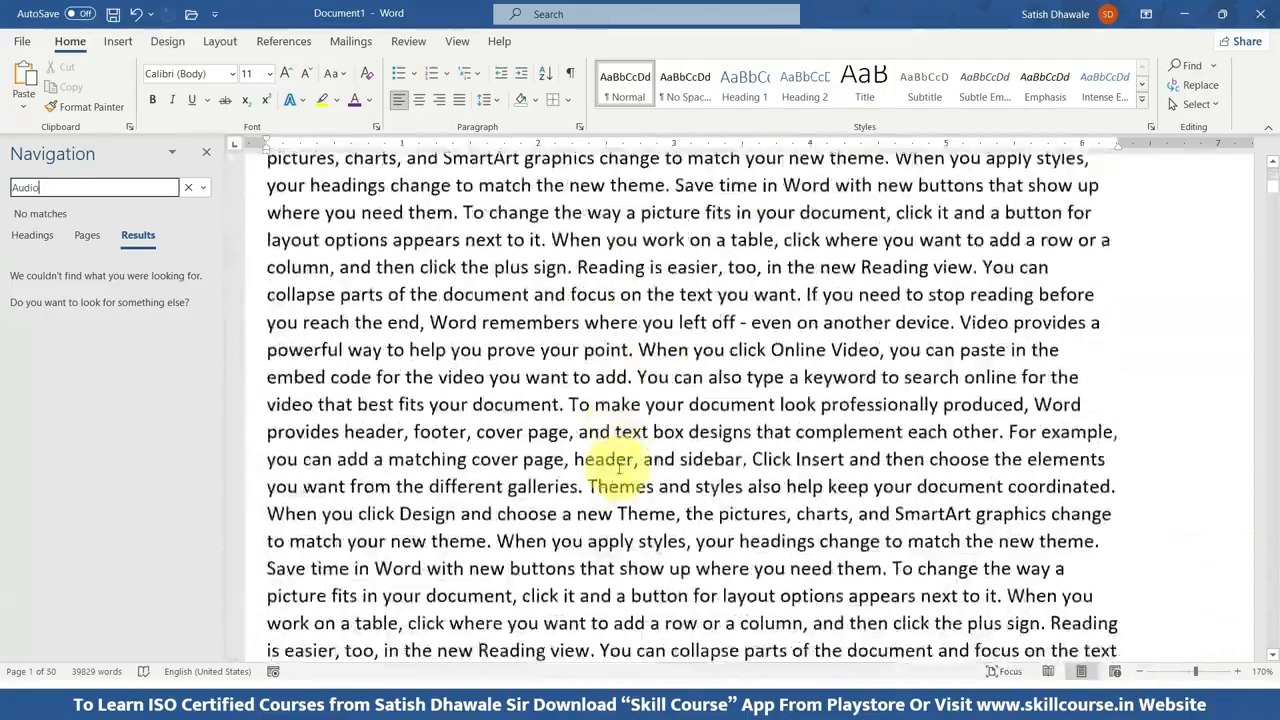
{"action": "scroll", "coordinate": [722, 547], "scroll_direction": "down", "scroll_amount": 6}
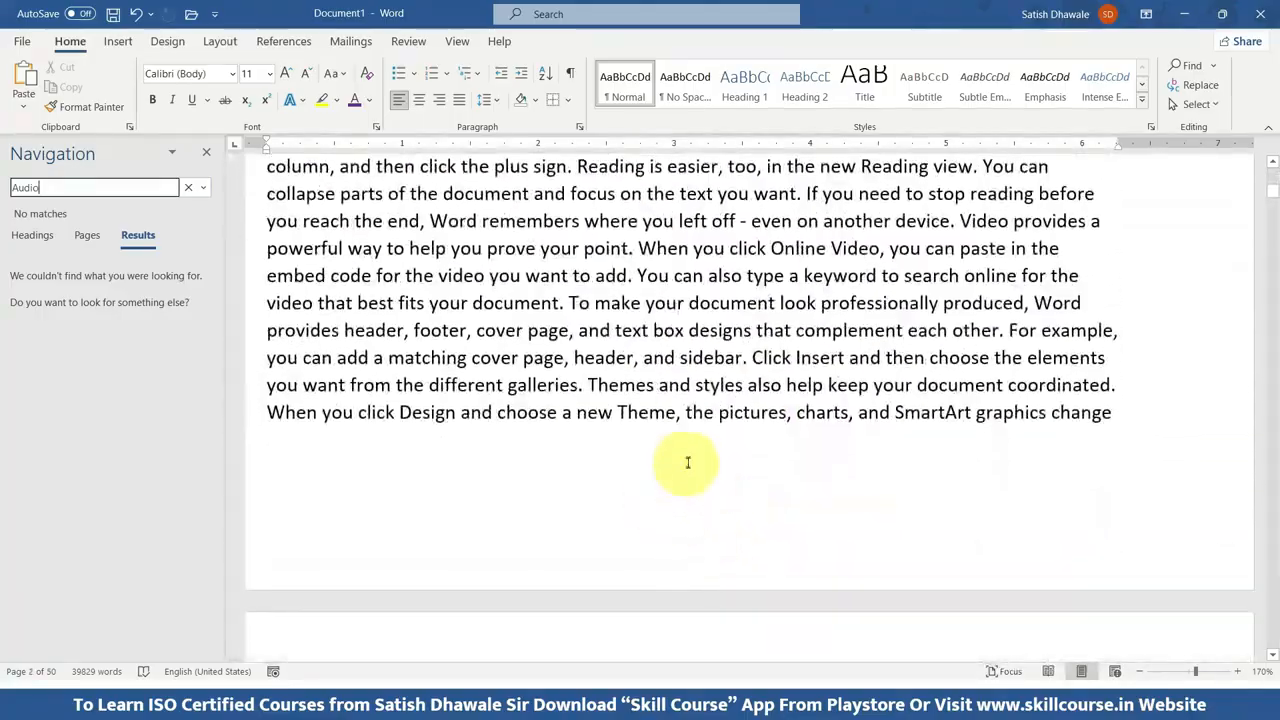
{"action": "scroll", "coordinate": [668, 436], "scroll_direction": "up", "scroll_amount": 4}
{"action": "scroll", "coordinate": [620, 432], "scroll_direction": "down", "scroll_amount": 3}
{"action": "scroll", "coordinate": [586, 500], "scroll_direction": "up", "scroll_amount": 6}
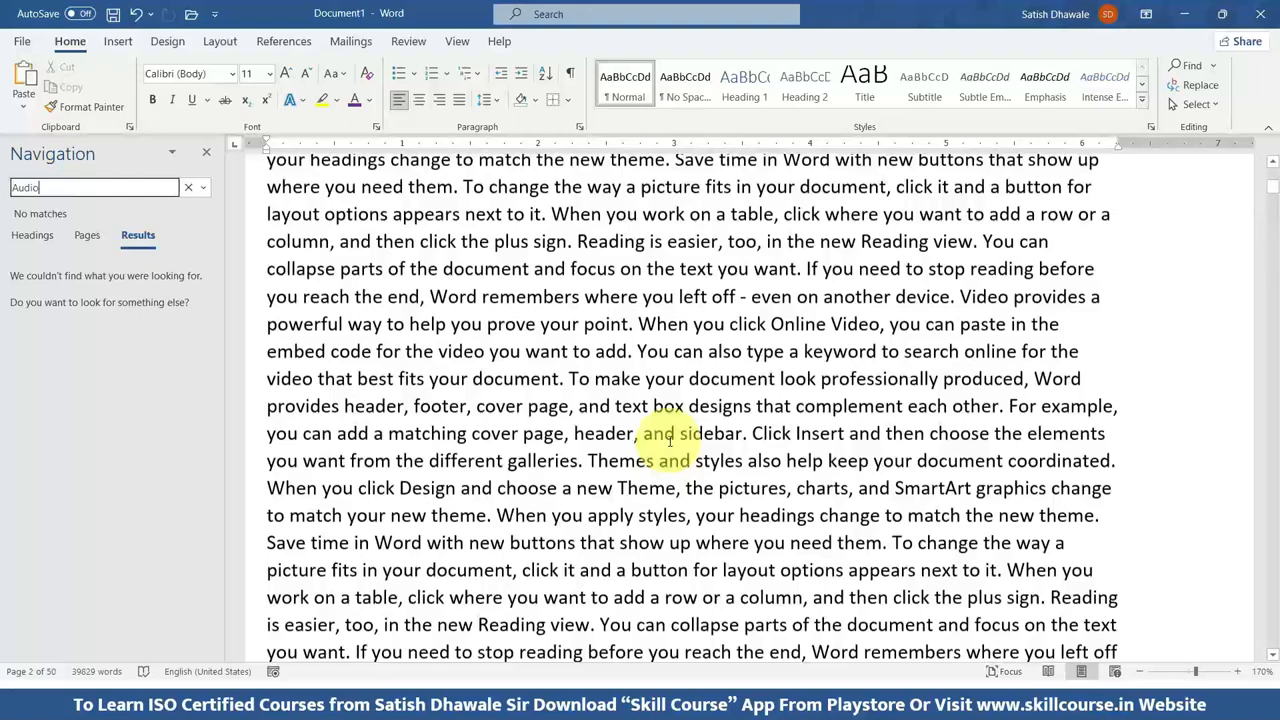
Break the paragraph after "sidebar." near the start of page 2, add a person's first name there, and return to page 1.
{"action": "left_click", "coordinate": [764, 308]}
{"action": "type", "text": "Satis"}
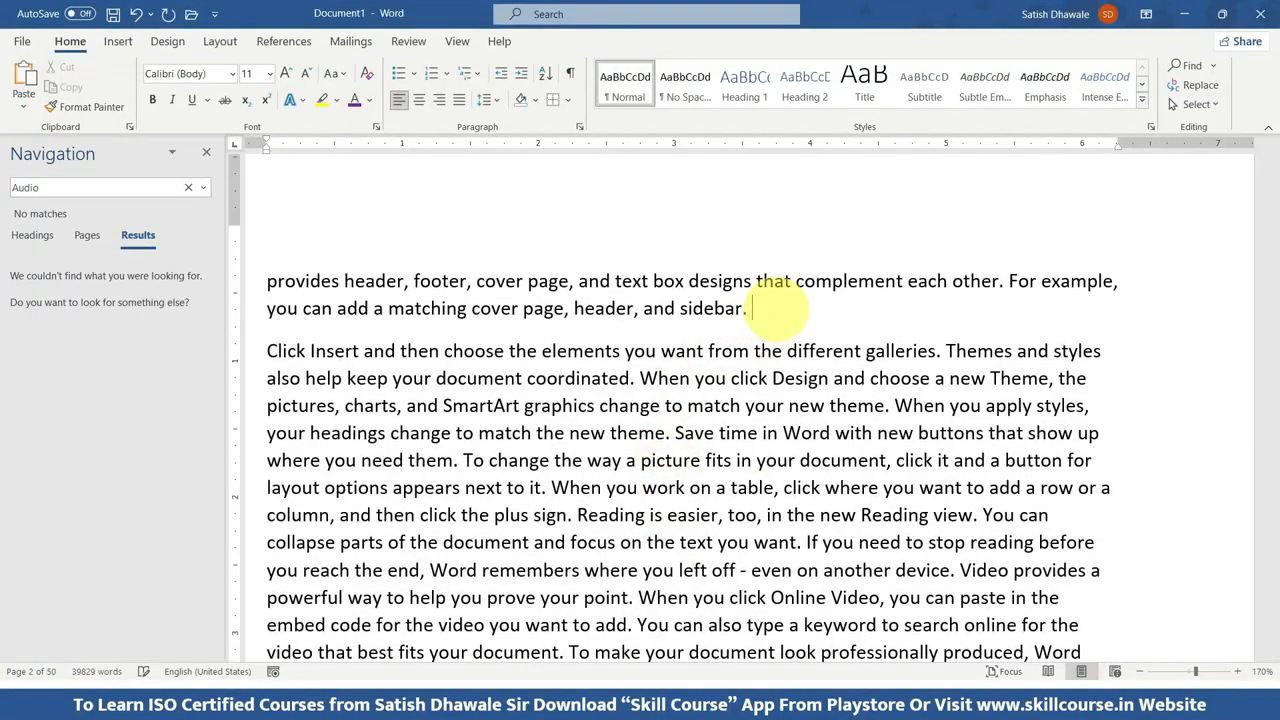
{"action": "type", "text": "h"}
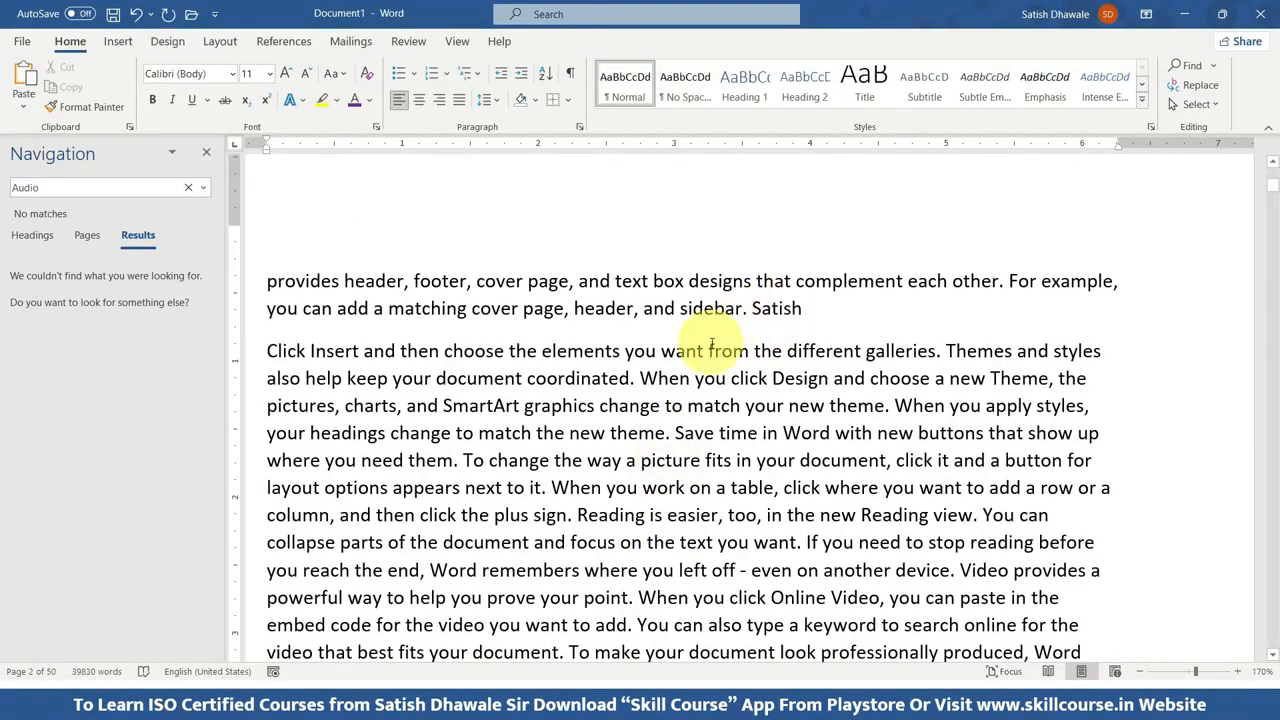
{"action": "scroll", "coordinate": [723, 334], "scroll_direction": "down", "scroll_amount": 10}
{"action": "scroll", "coordinate": [703, 340], "scroll_direction": "up", "scroll_amount": 10}
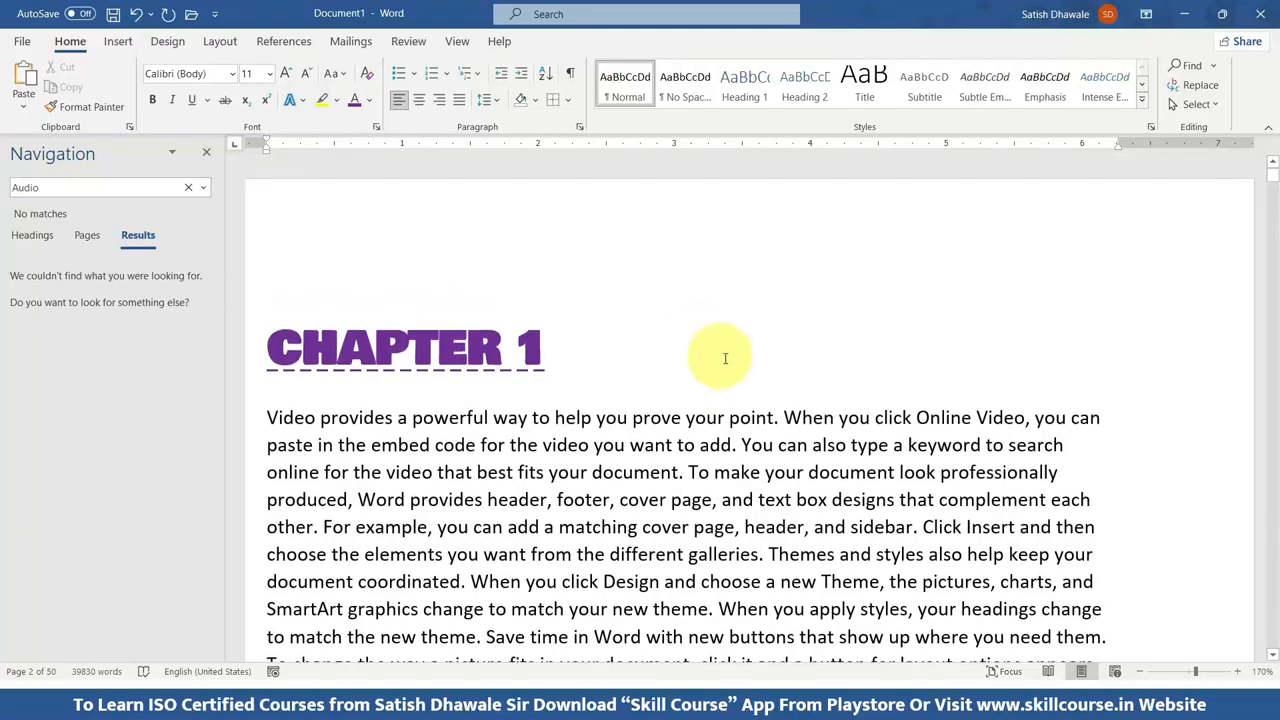
Search the document for the first name added on page 2 and close the search pane.
{"action": "left_click_drag", "start_coordinate": [40, 188], "coordinate": [2, 190]}
{"action": "type", "text": "Satish"}
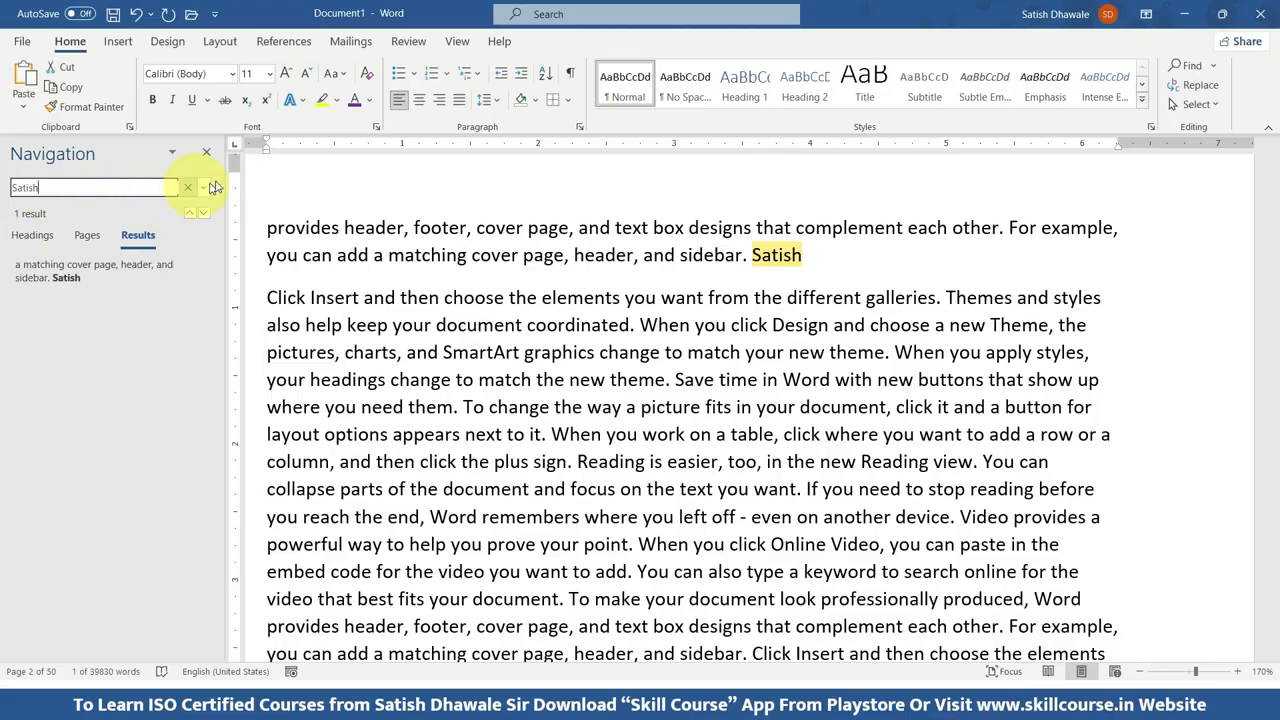
{"action": "left_click", "coordinate": [206, 152]}
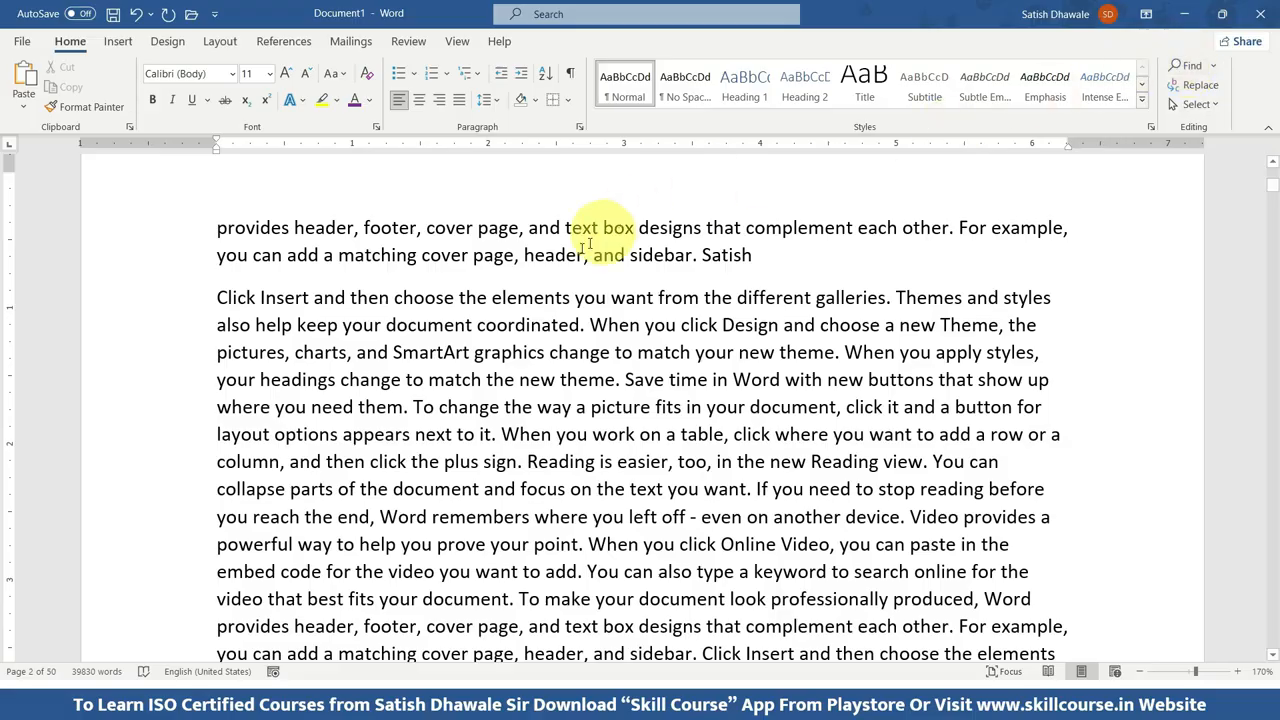
Place the cursor at the first "Video" in the Chapter 1 text and open Find and Replace with its replacement options.
{"action": "scroll", "coordinate": [588, 245], "scroll_direction": "up", "scroll_amount": 15}
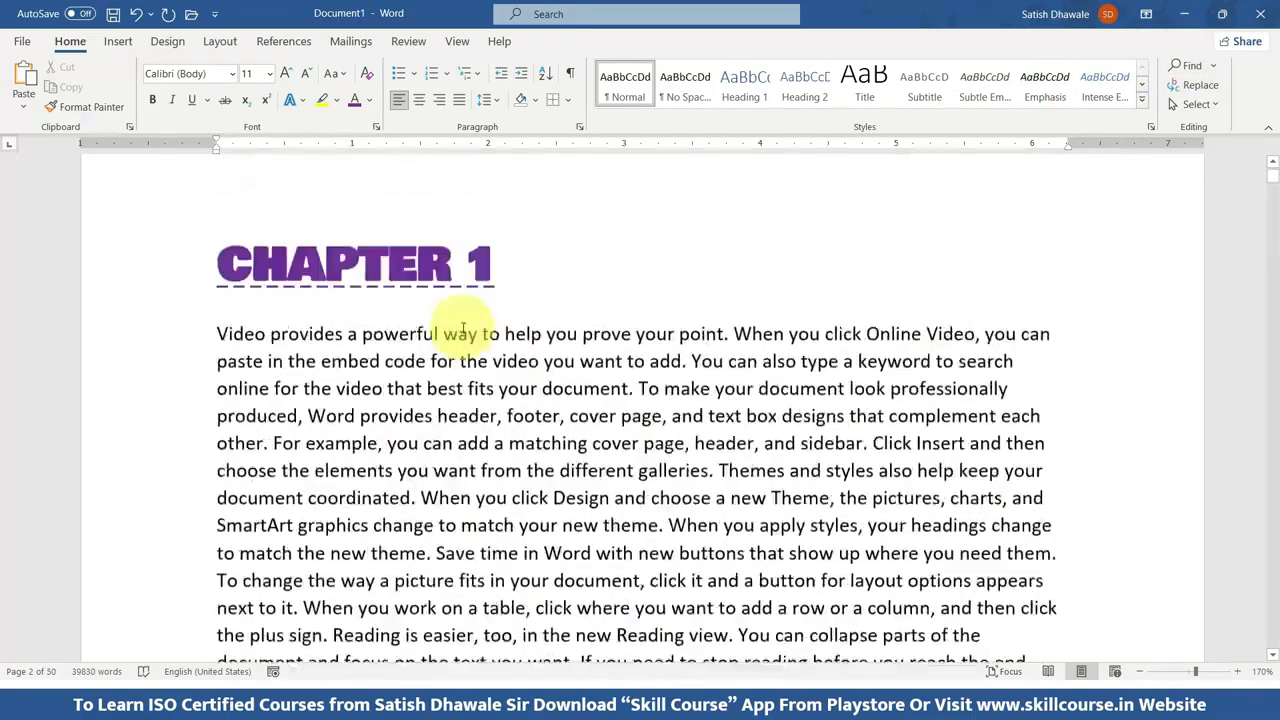
{"action": "scroll", "coordinate": [463, 330], "scroll_direction": "up", "scroll_amount": 1}
{"action": "left_click", "coordinate": [216, 419]}
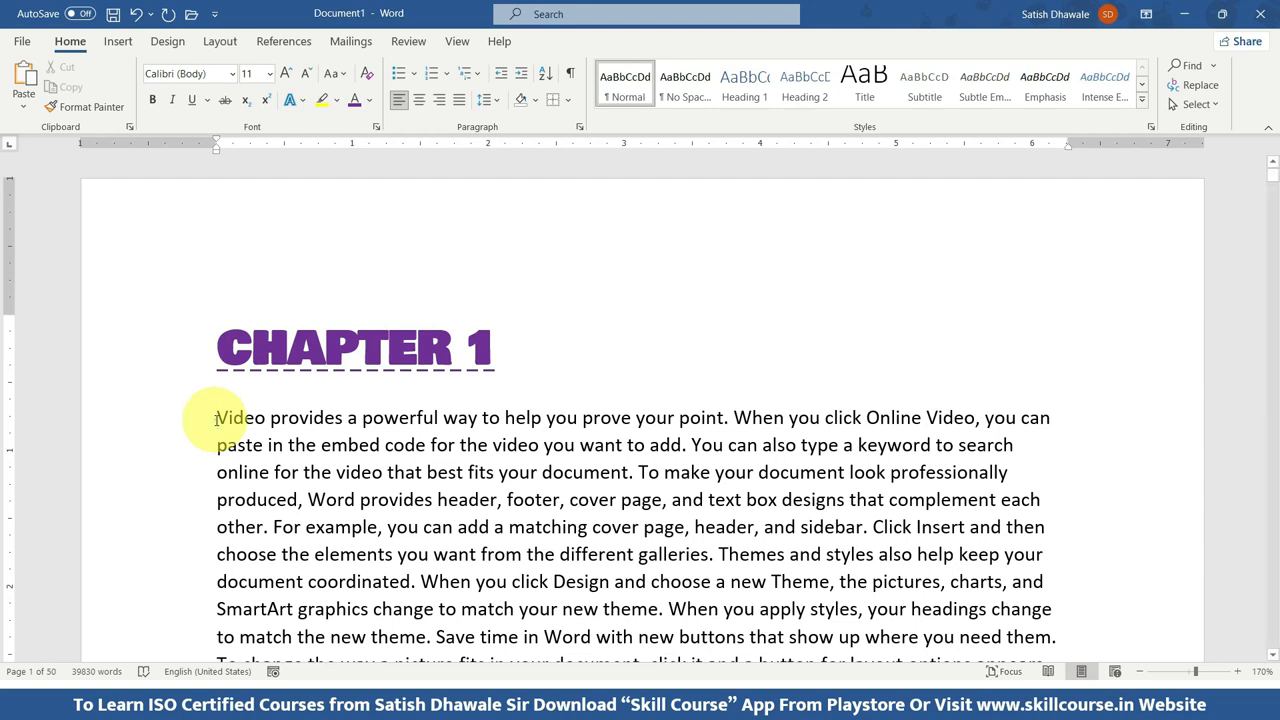
{"action": "double_click", "coordinate": [222, 418]}
{"action": "left_click", "coordinate": [226, 420]}
{"action": "key", "text": "ctrl+h"}
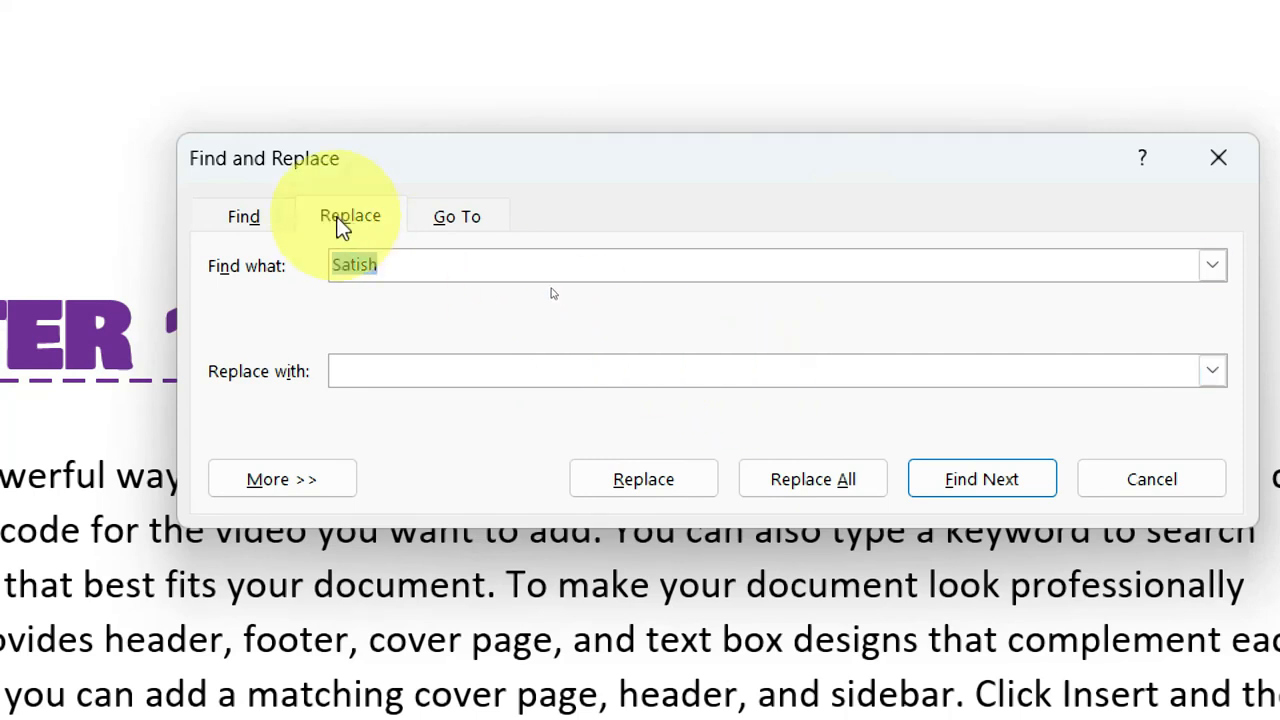
Compare the Find options with the Replace options in the Find and Replace dialog, ending on Replace.
{"action": "left_click", "coordinate": [507, 288]}
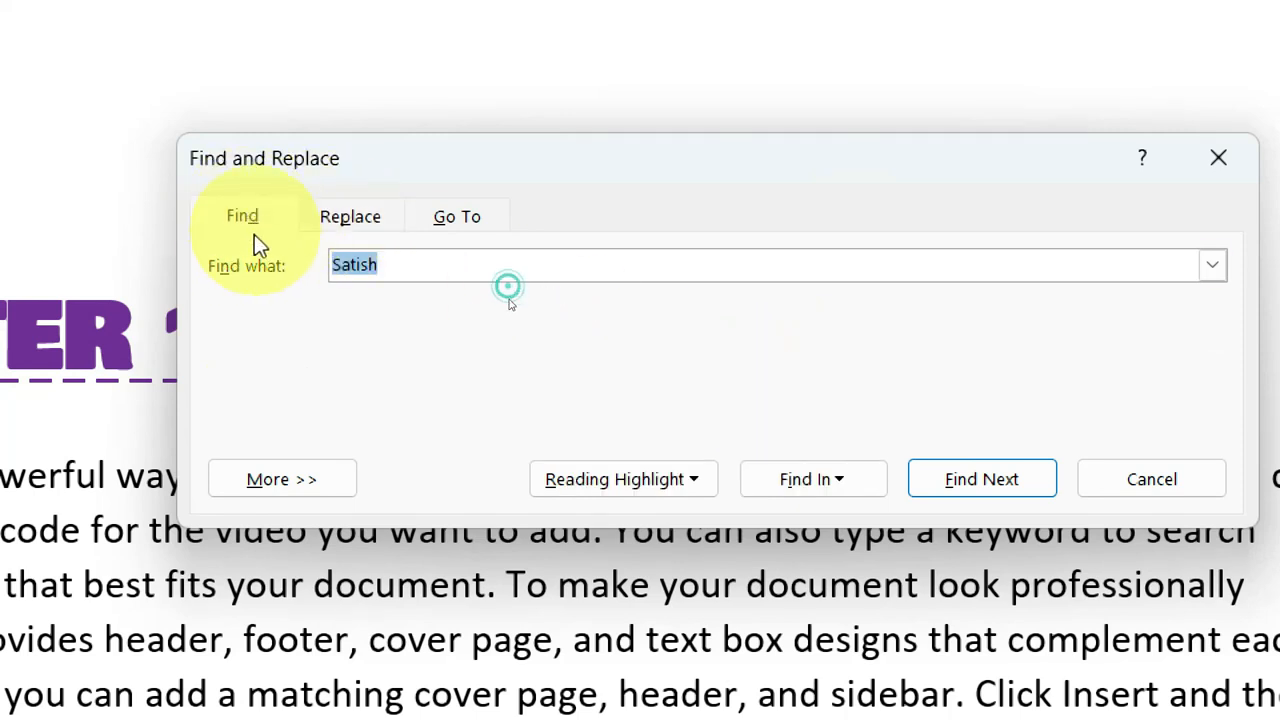
{"action": "left_click", "coordinate": [347, 220]}
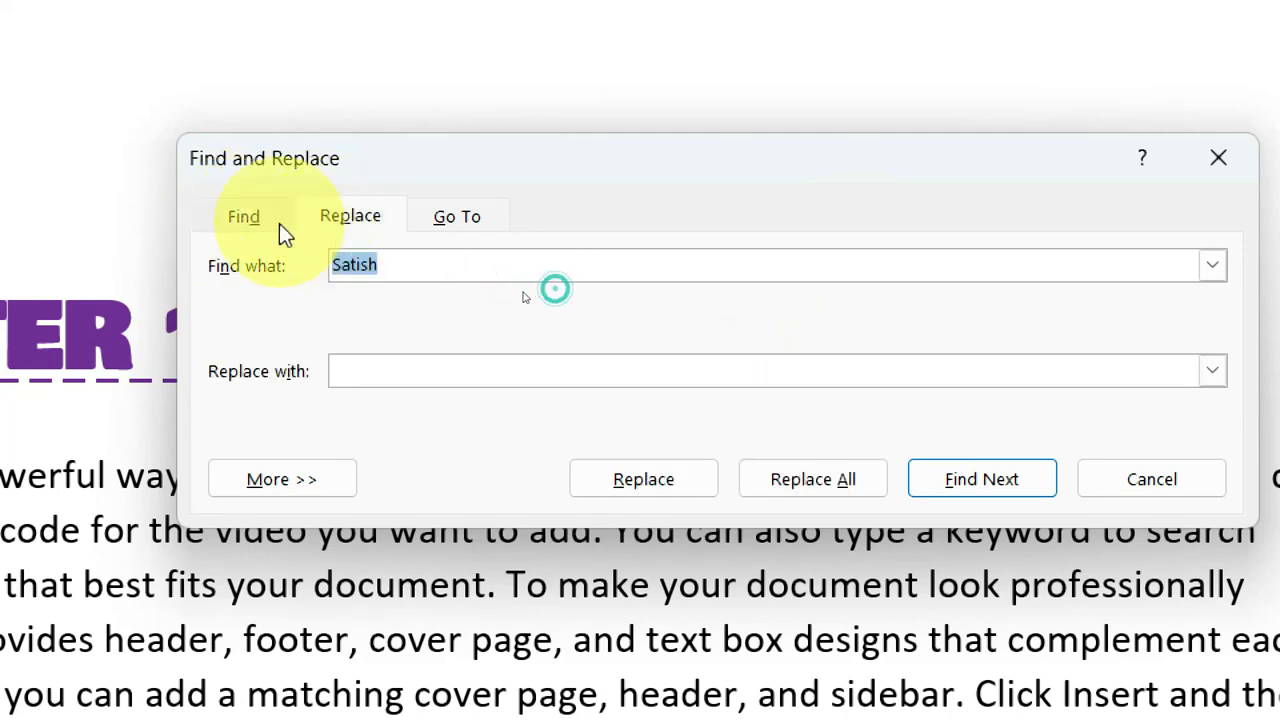
{"action": "left_click", "coordinate": [243, 217]}
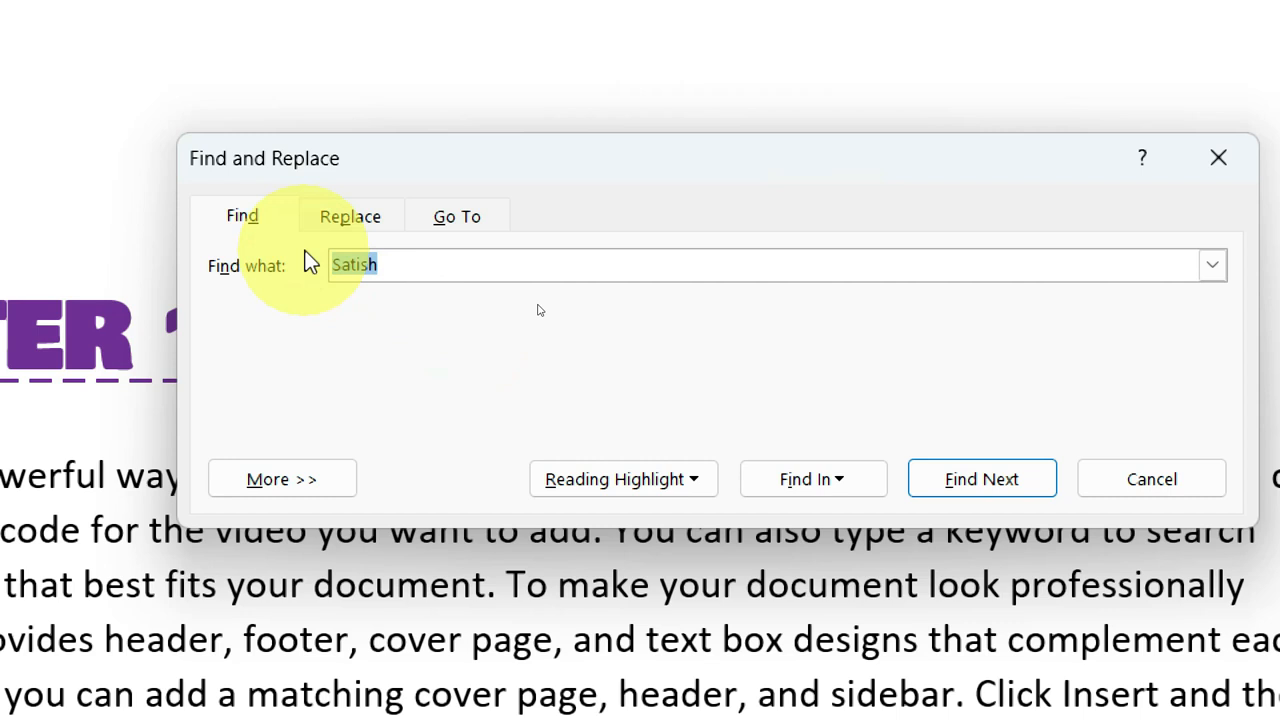
{"action": "left_click", "coordinate": [370, 218]}
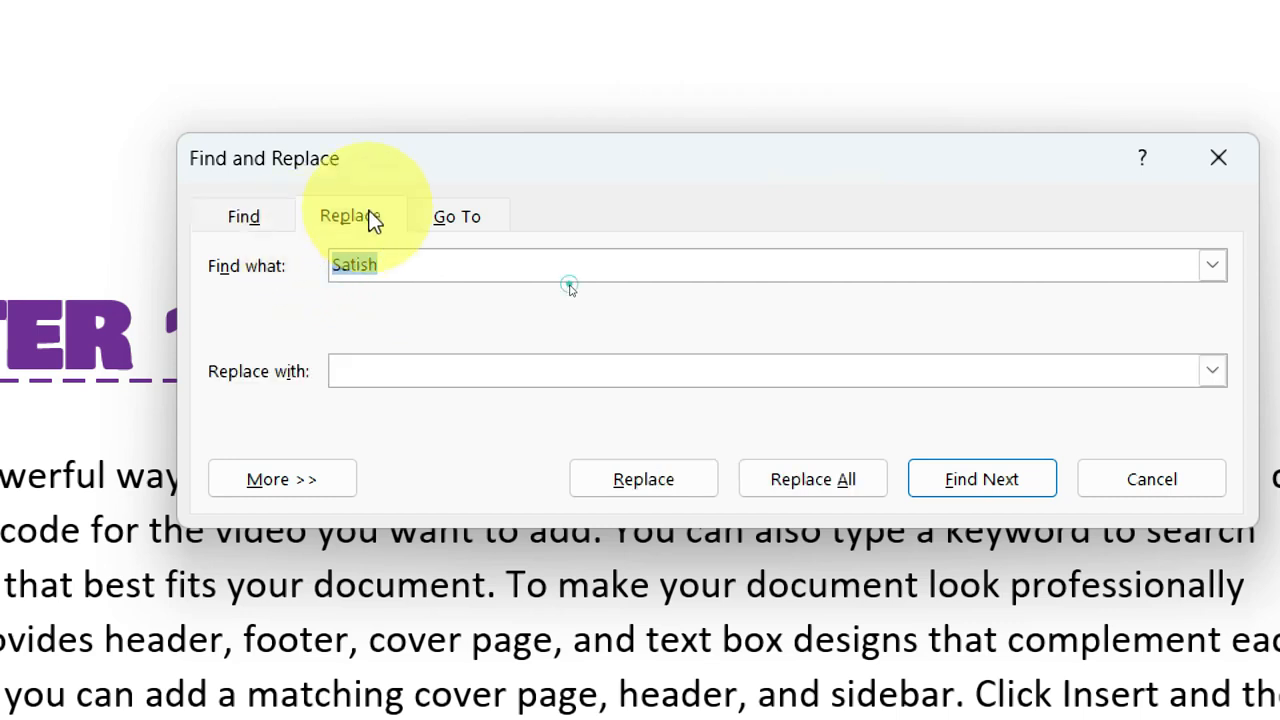
Replace every occurrence of "Video" in the document with "Audio".
{"action": "left_click_drag", "start_coordinate": [386, 264], "coordinate": [283, 257]}
{"action": "type", "text": "Video"}
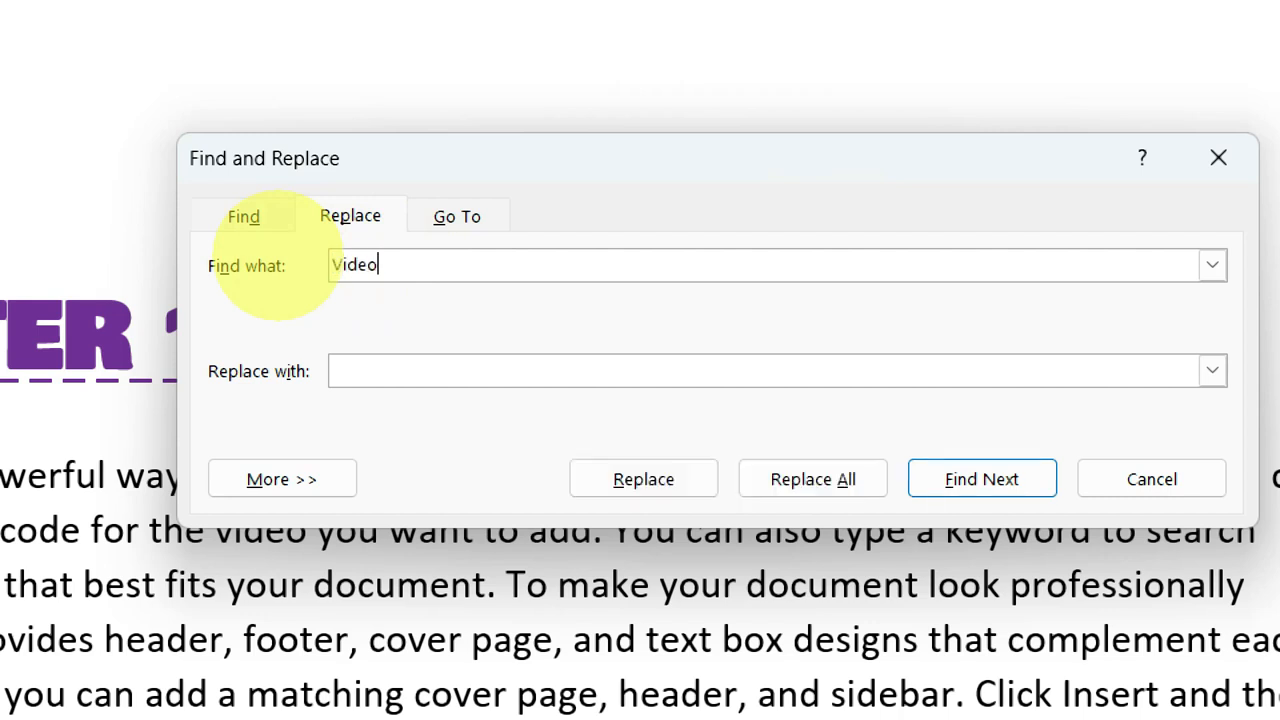
{"action": "key", "text": "Tab"}
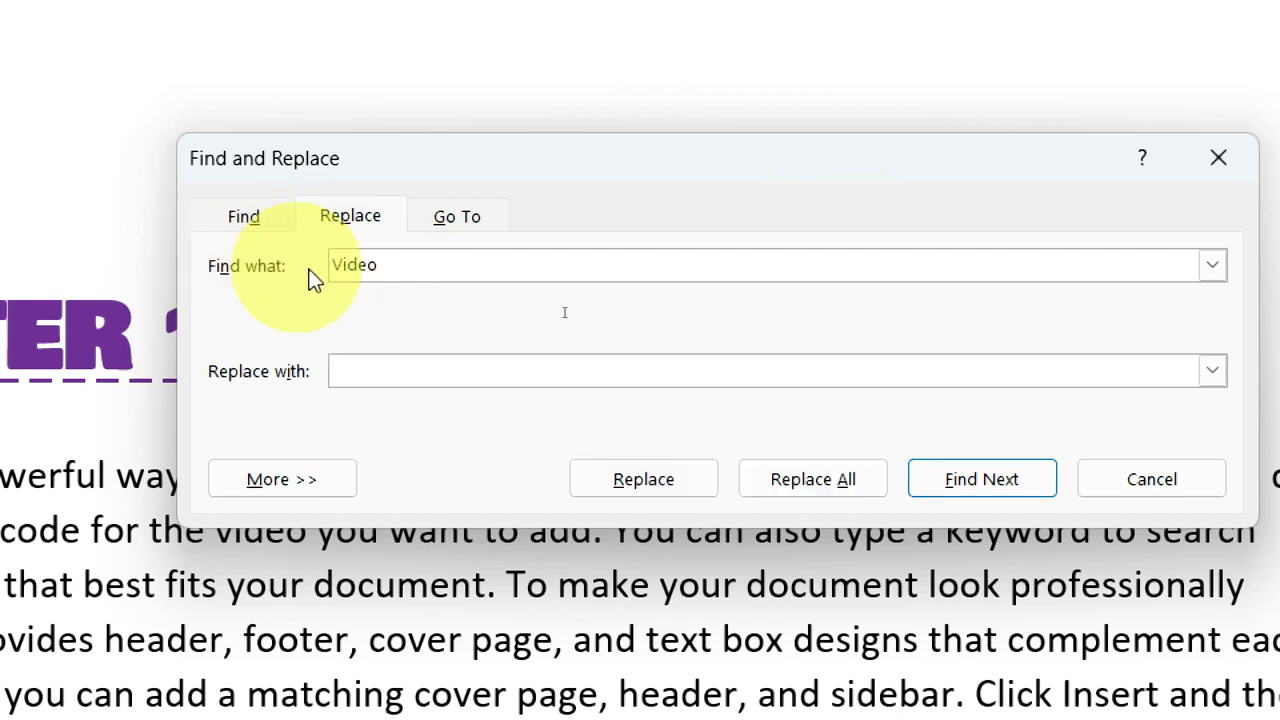
{"action": "left_click", "coordinate": [360, 366]}
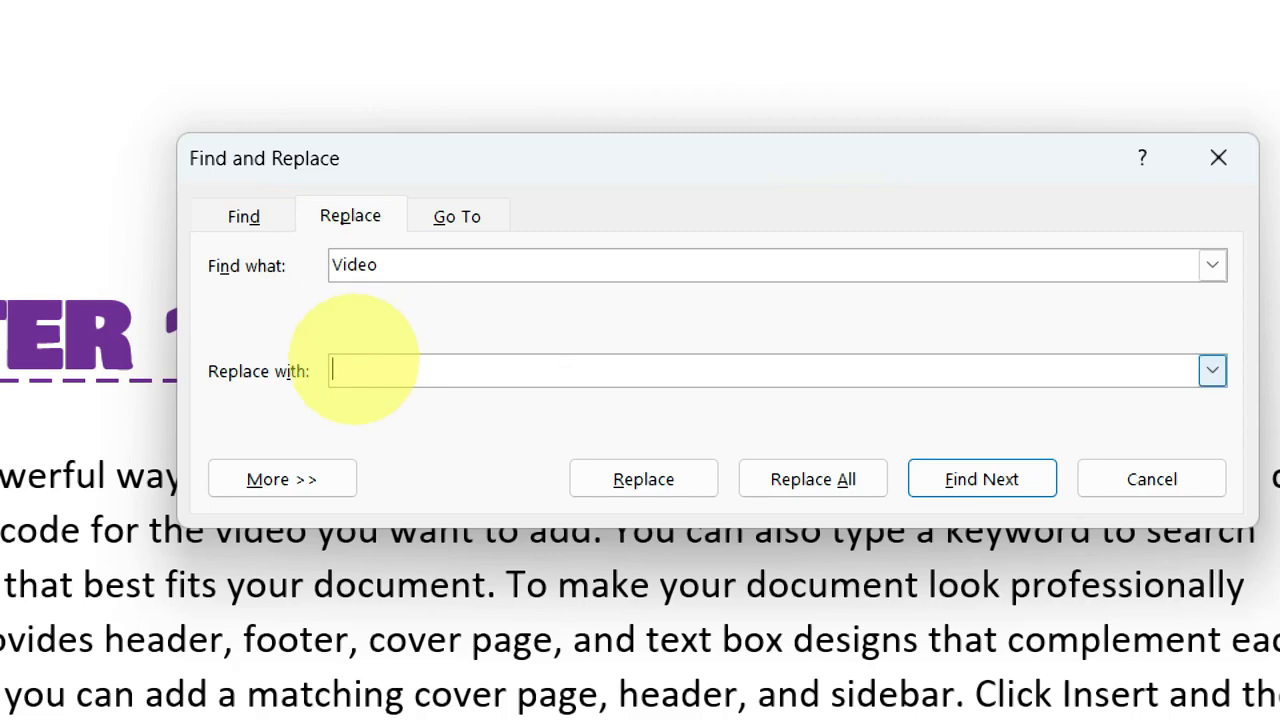
{"action": "type", "text": "Audio"}
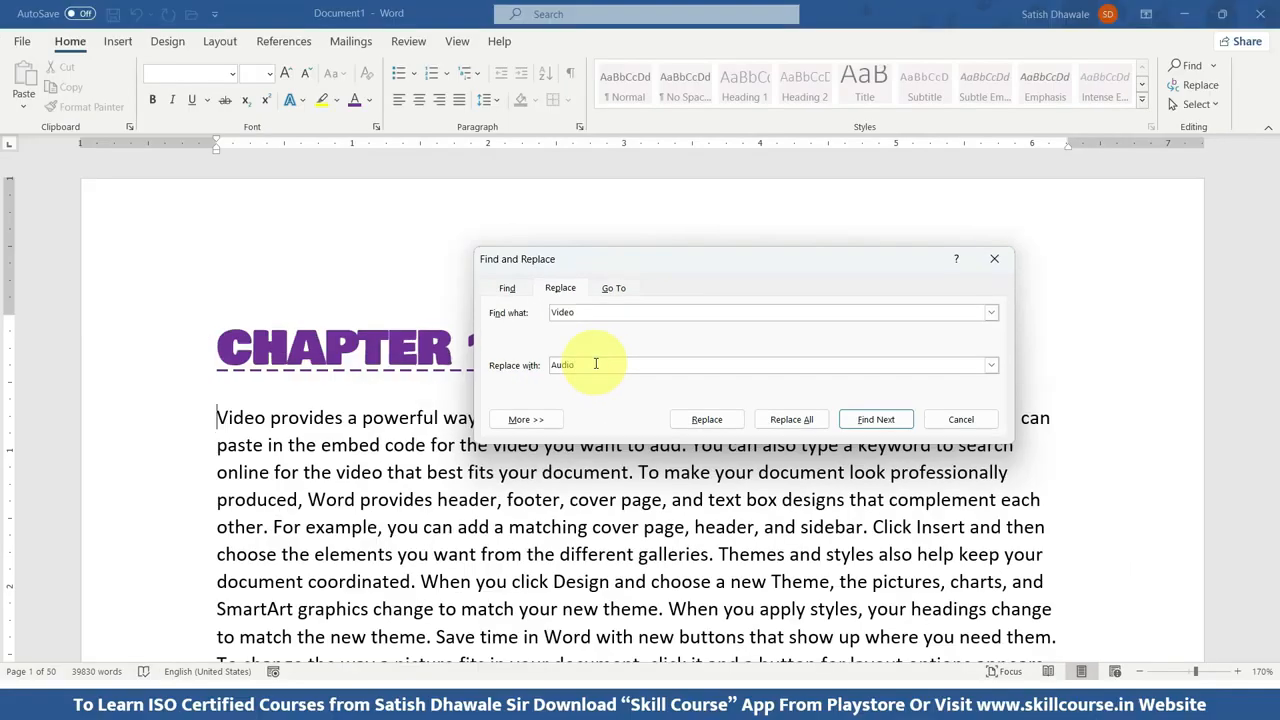
{"action": "left_click", "coordinate": [793, 481]}
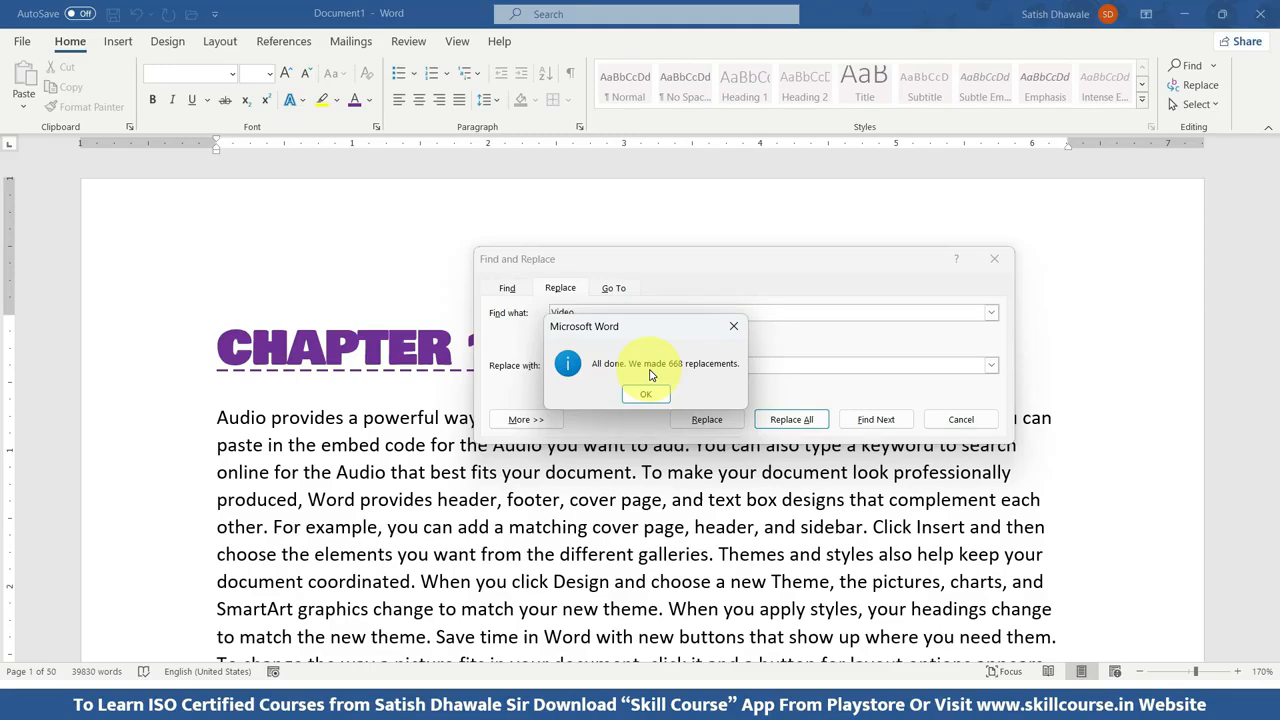
{"action": "left_click", "coordinate": [645, 393]}
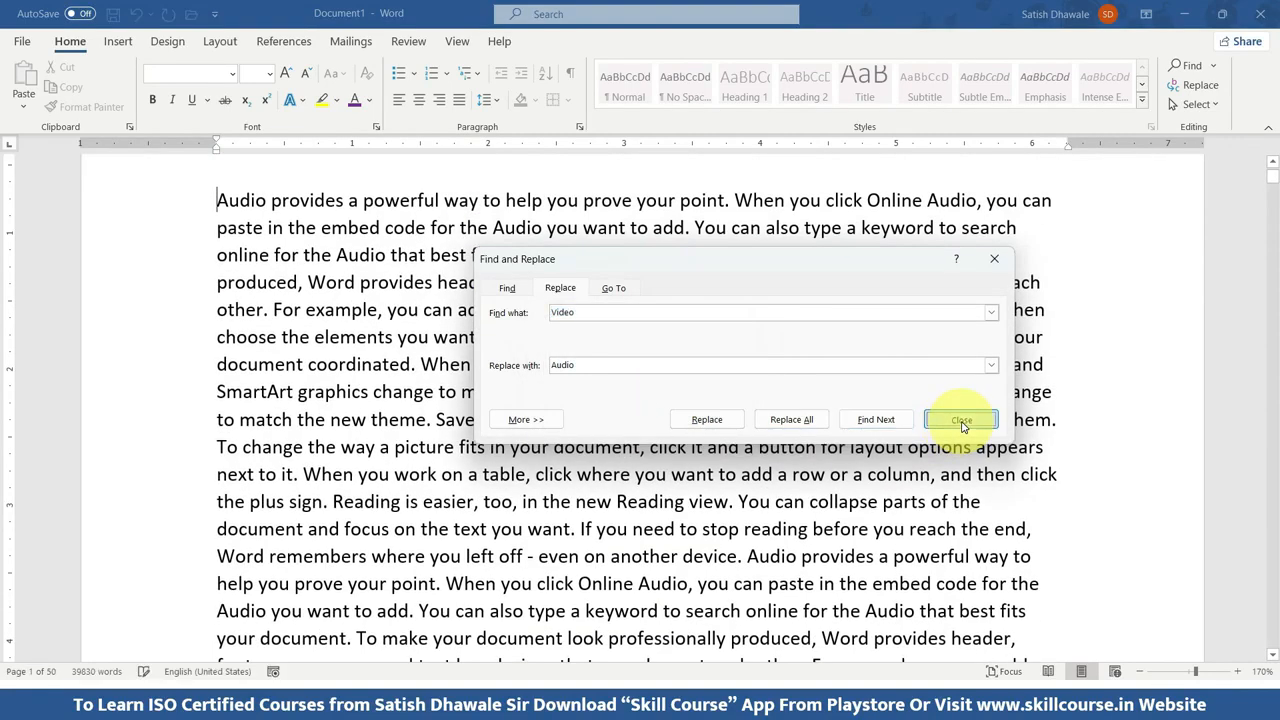
Close Find and Replace and select the first "Audio" in the Chapter 1 text.
{"action": "left_click", "coordinate": [961, 419]}
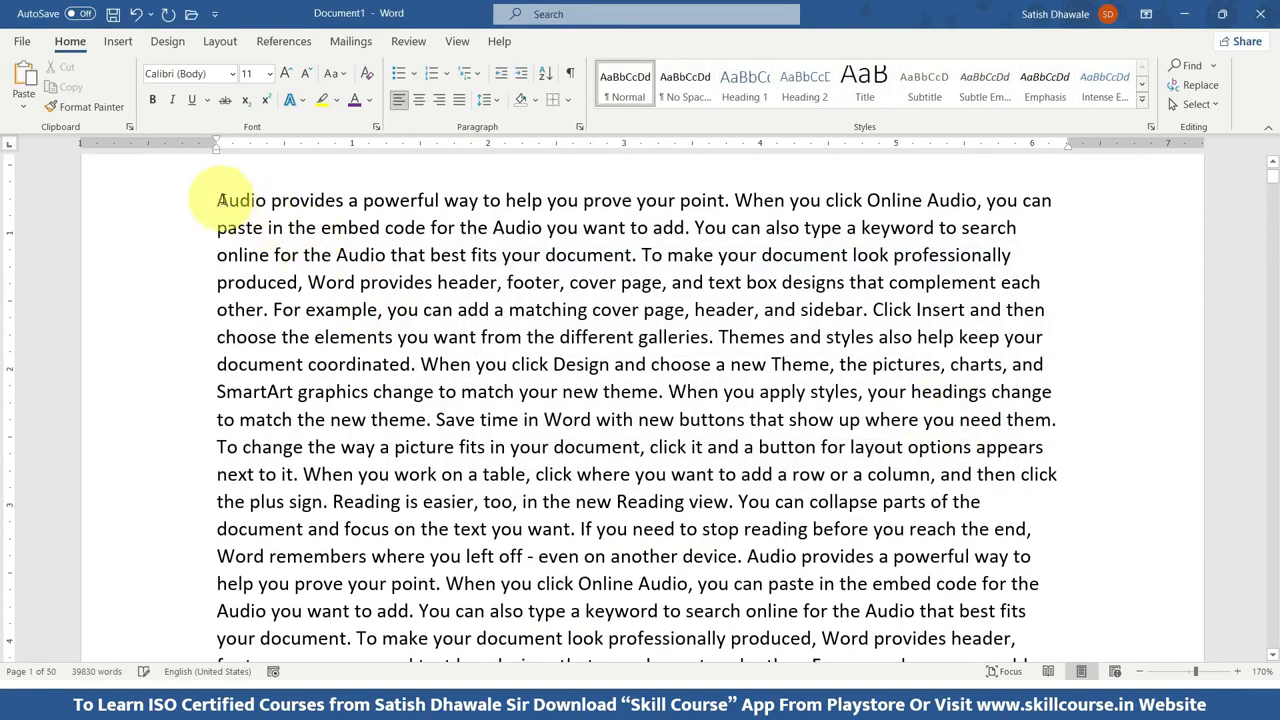
{"action": "left_click_drag", "start_coordinate": [218, 200], "coordinate": [267, 200]}
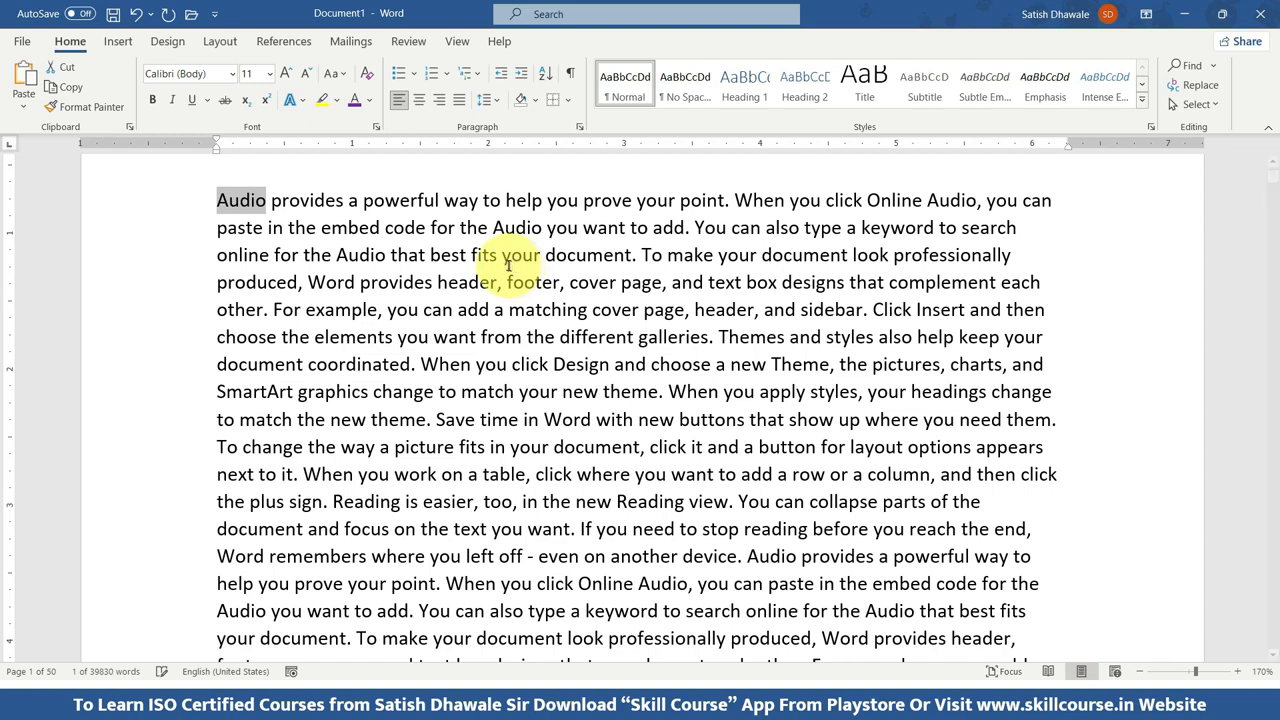
Switch to Document3 and replace every occurrence of "Good" with "Bad" in the repeated sentences.
{"action": "key", "text": "alt+Tab"}
{"action": "key", "text": "alt+Tab"}
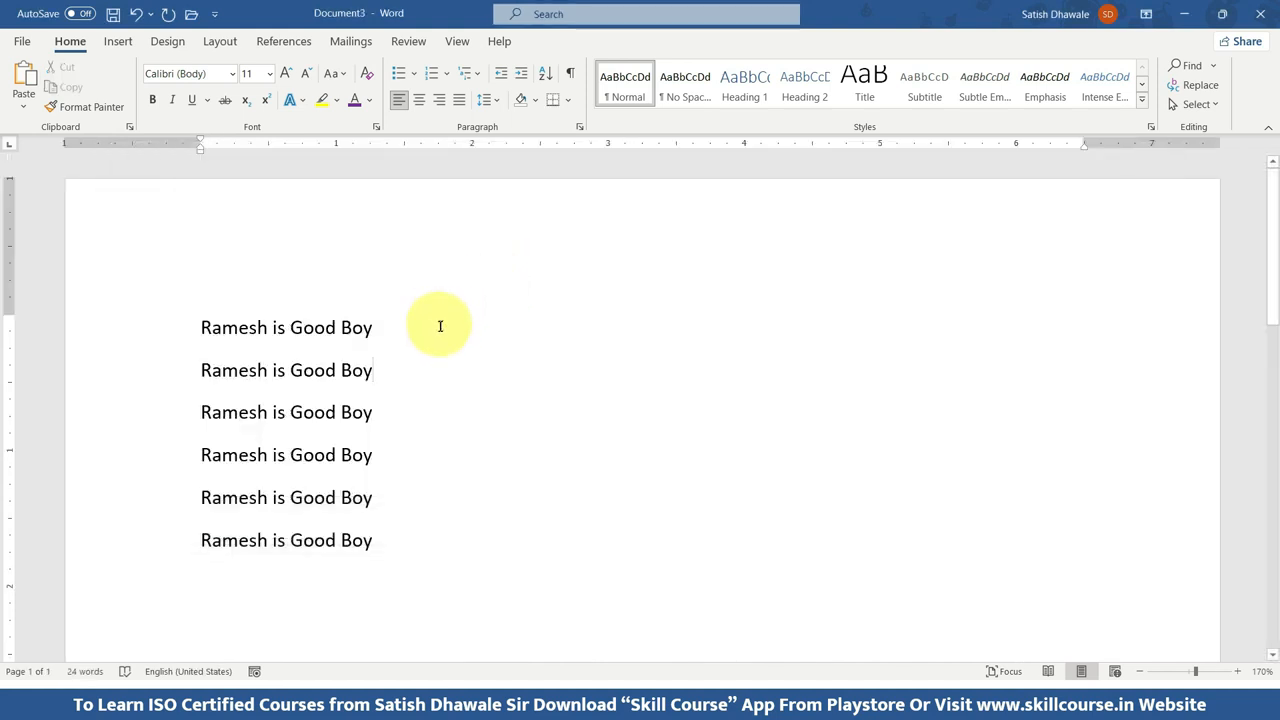
{"action": "left_click", "coordinate": [196, 325]}
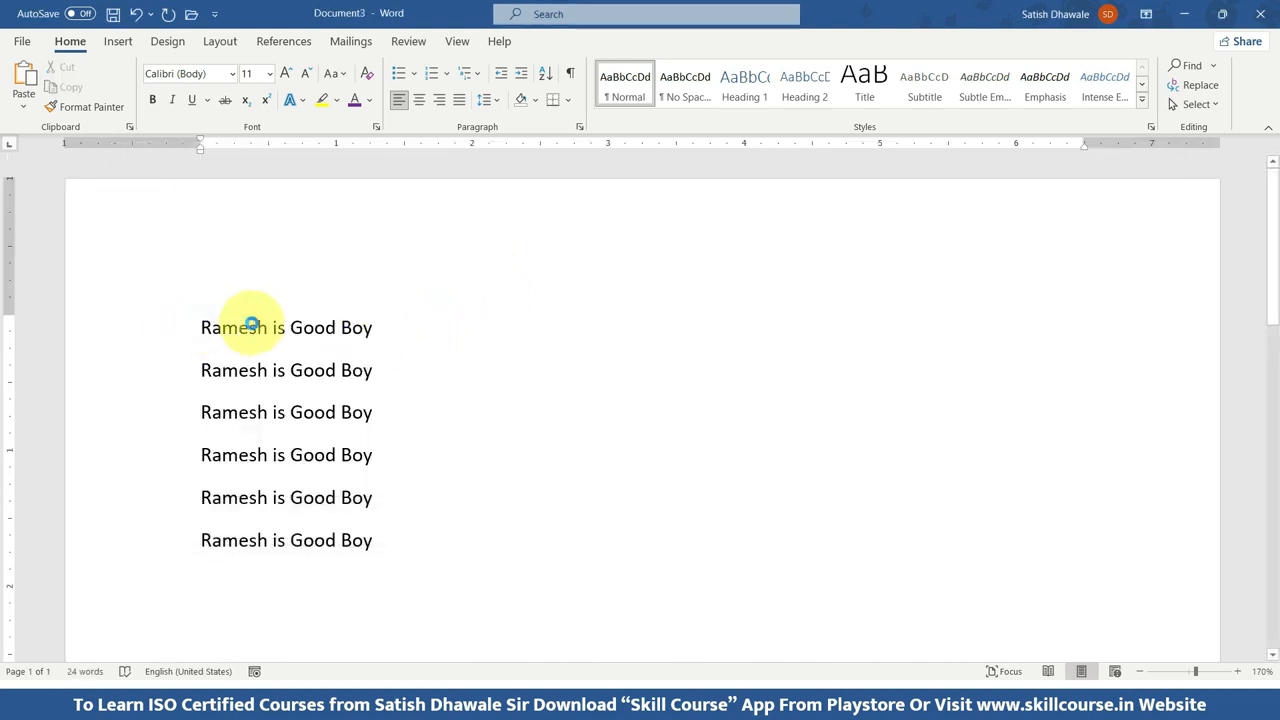
{"action": "key", "text": "ctrl+h"}
{"action": "type", "text": "Good"}
{"action": "key", "text": "Tab"}
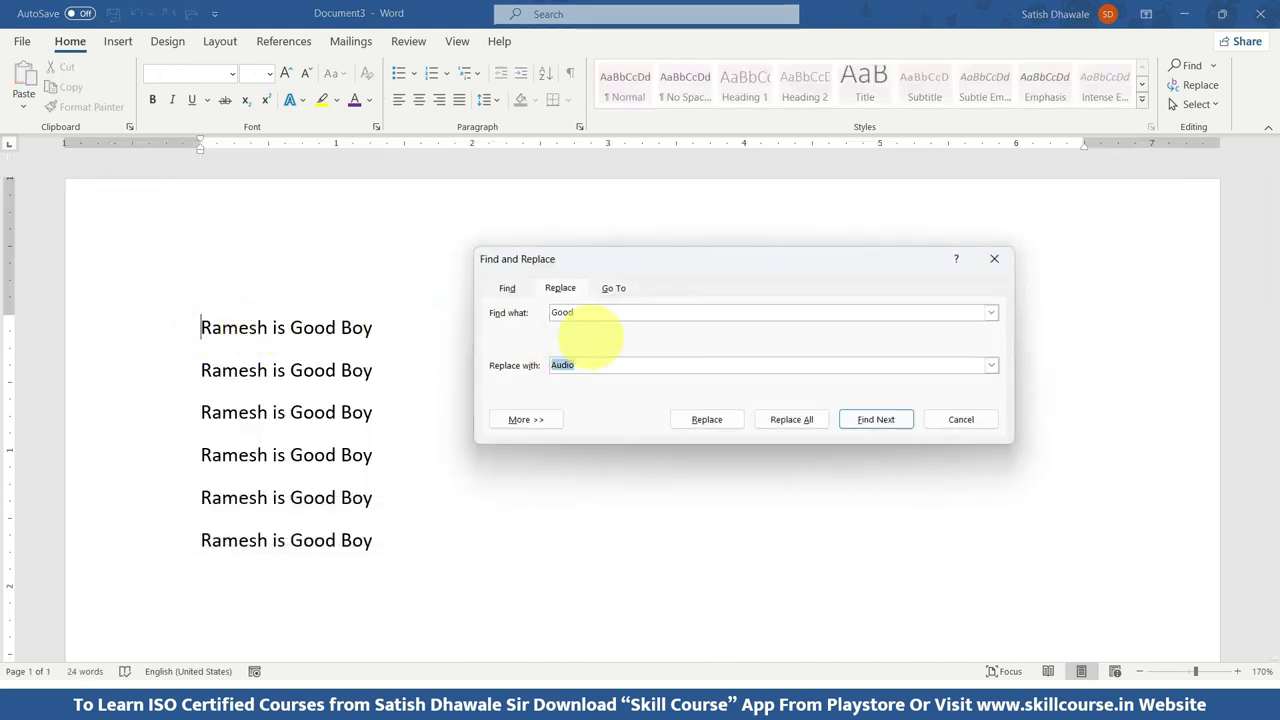
{"action": "type", "text": "Bad"}
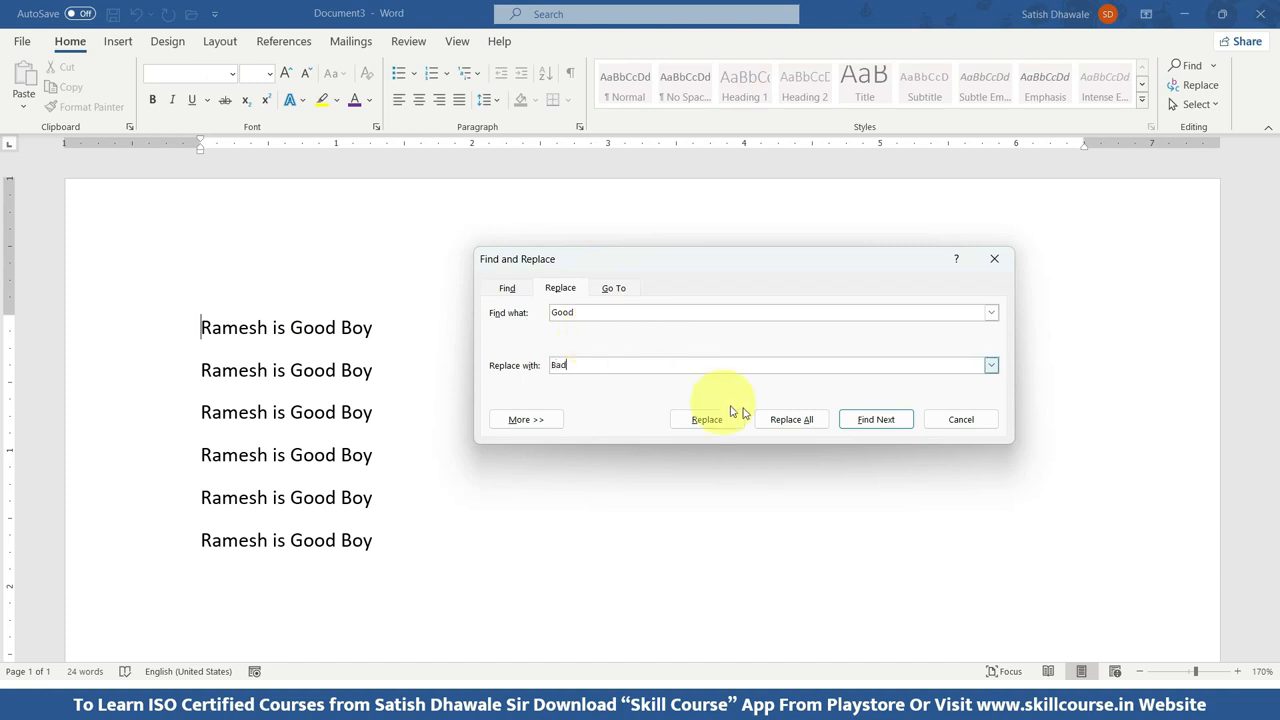
{"action": "left_click", "coordinate": [791, 419]}
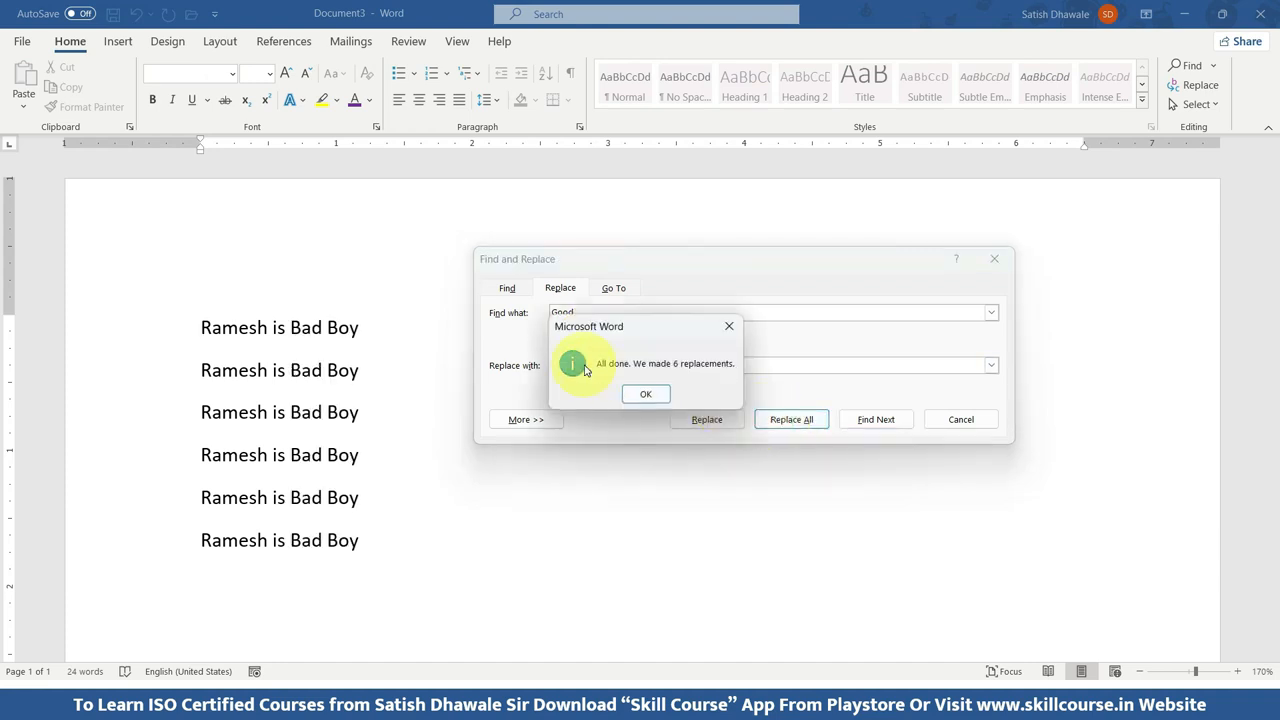
{"action": "left_click_drag", "start_coordinate": [641, 329], "coordinate": [683, 333]}
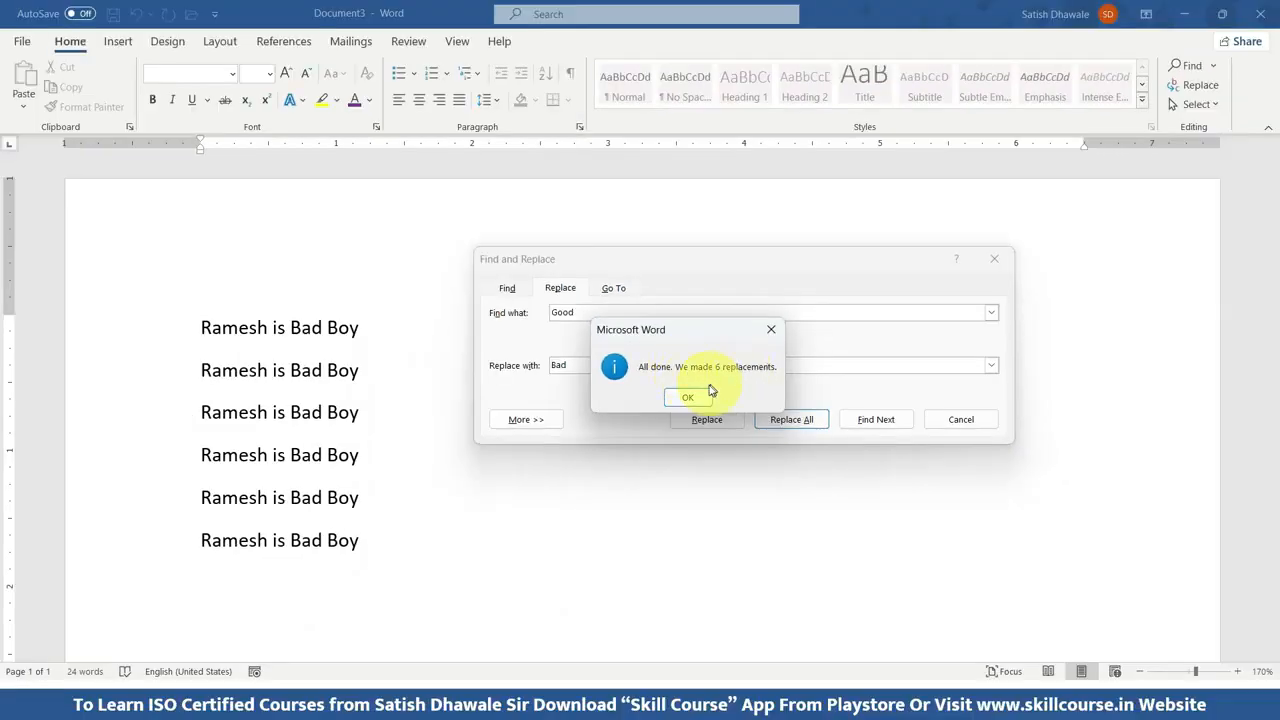
{"action": "left_click", "coordinate": [688, 397]}
Replace every occurrence of "Boy" with "Girl" in the document and close Find and Replace.
{"action": "left_click_drag", "start_coordinate": [590, 310], "coordinate": [500, 318]}
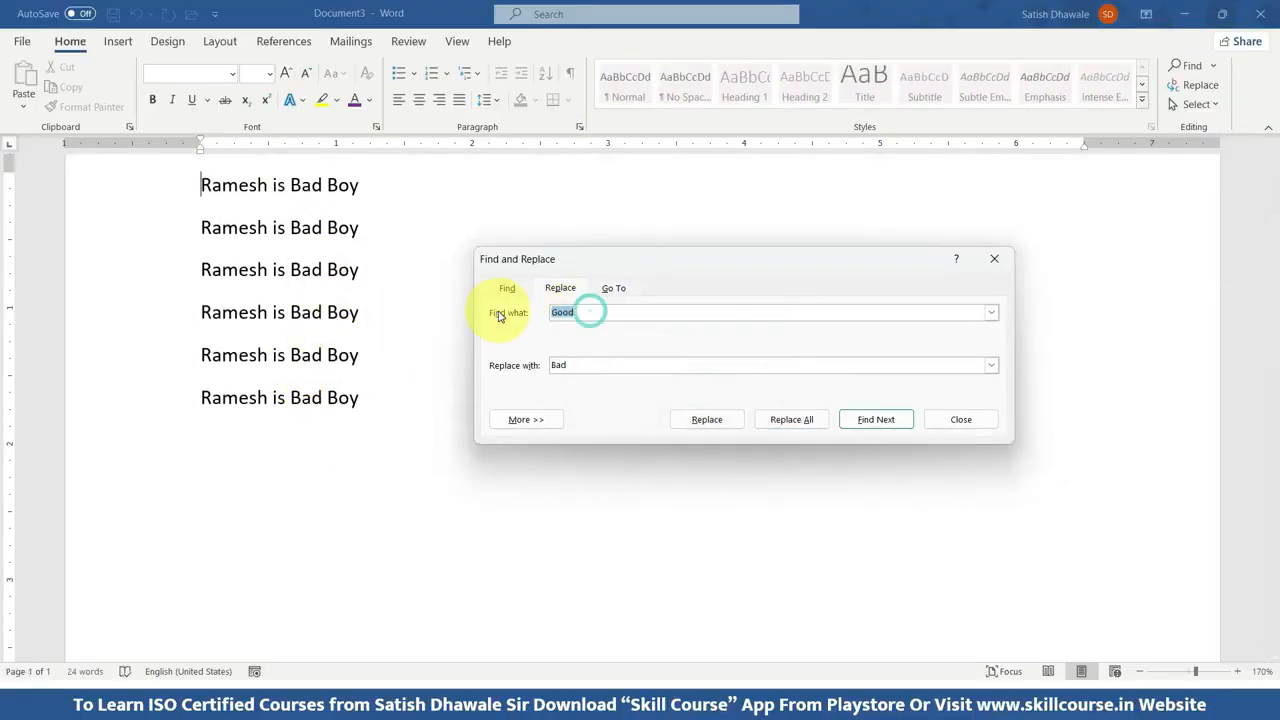
{"action": "type", "text": "Boy"}
{"action": "key", "text": "Tab"}
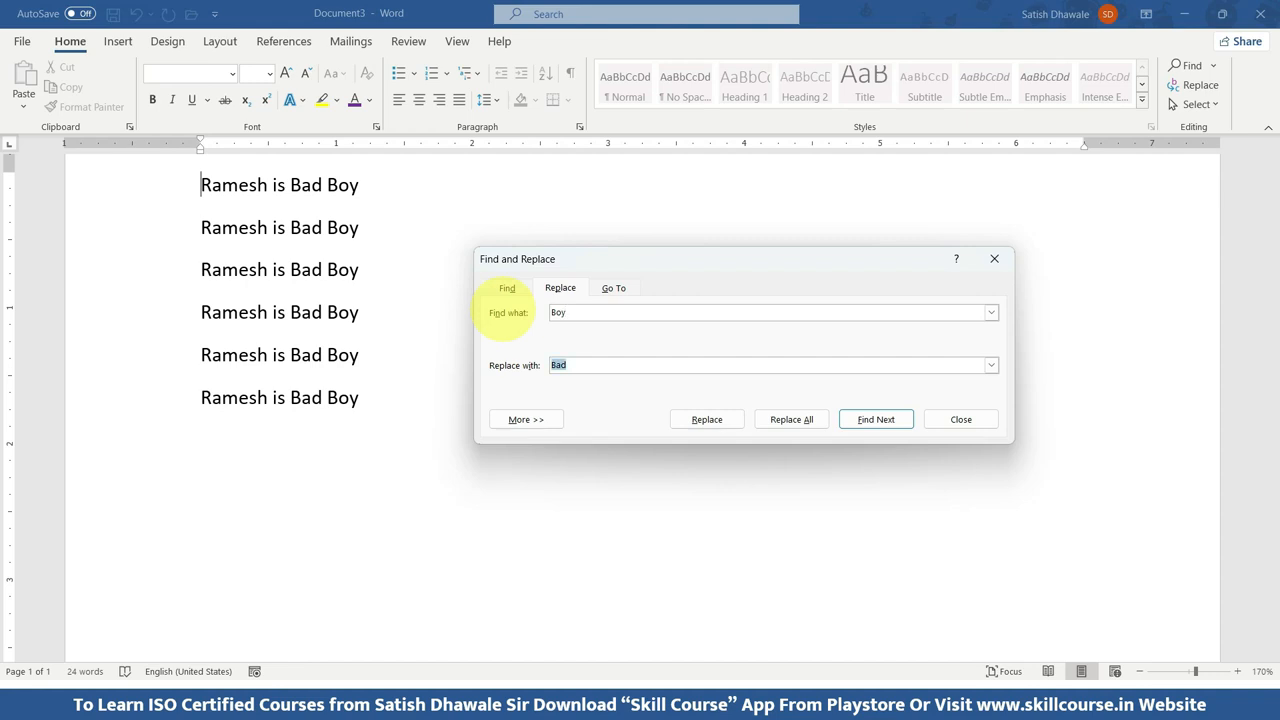
{"action": "type", "text": "Girl"}
{"action": "left_click", "coordinate": [785, 419]}
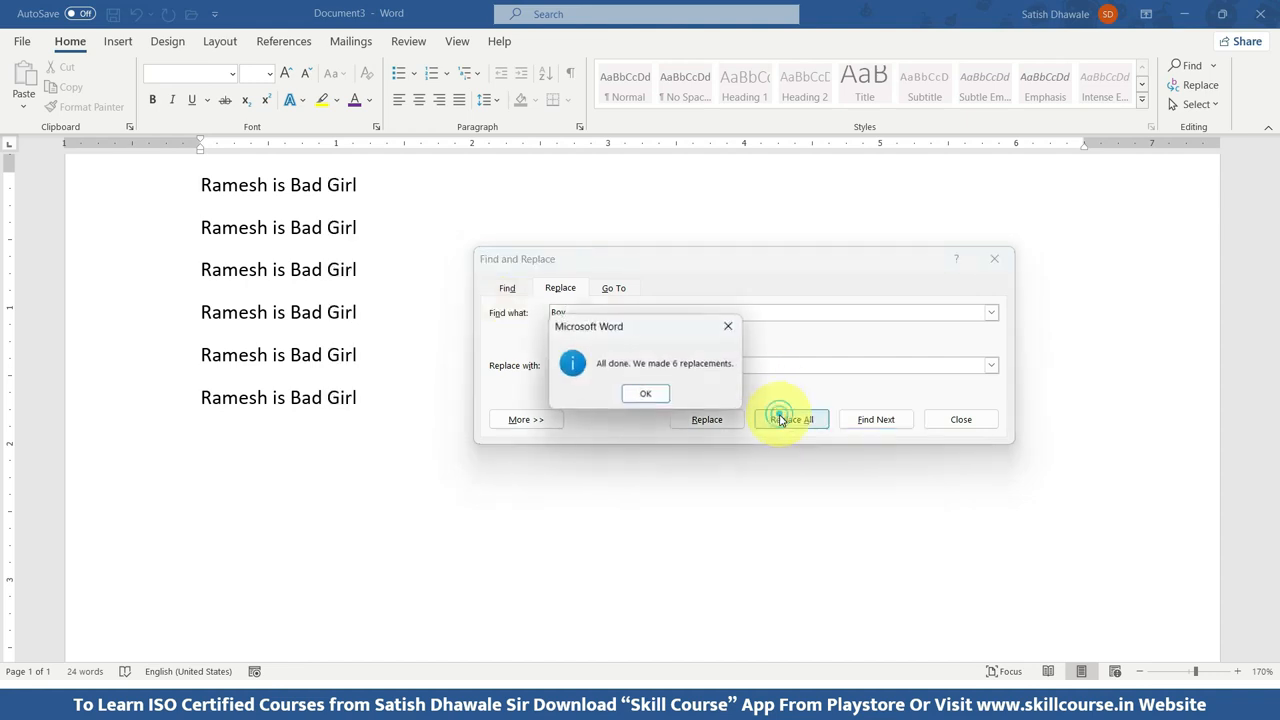
{"action": "left_click", "coordinate": [650, 393]}
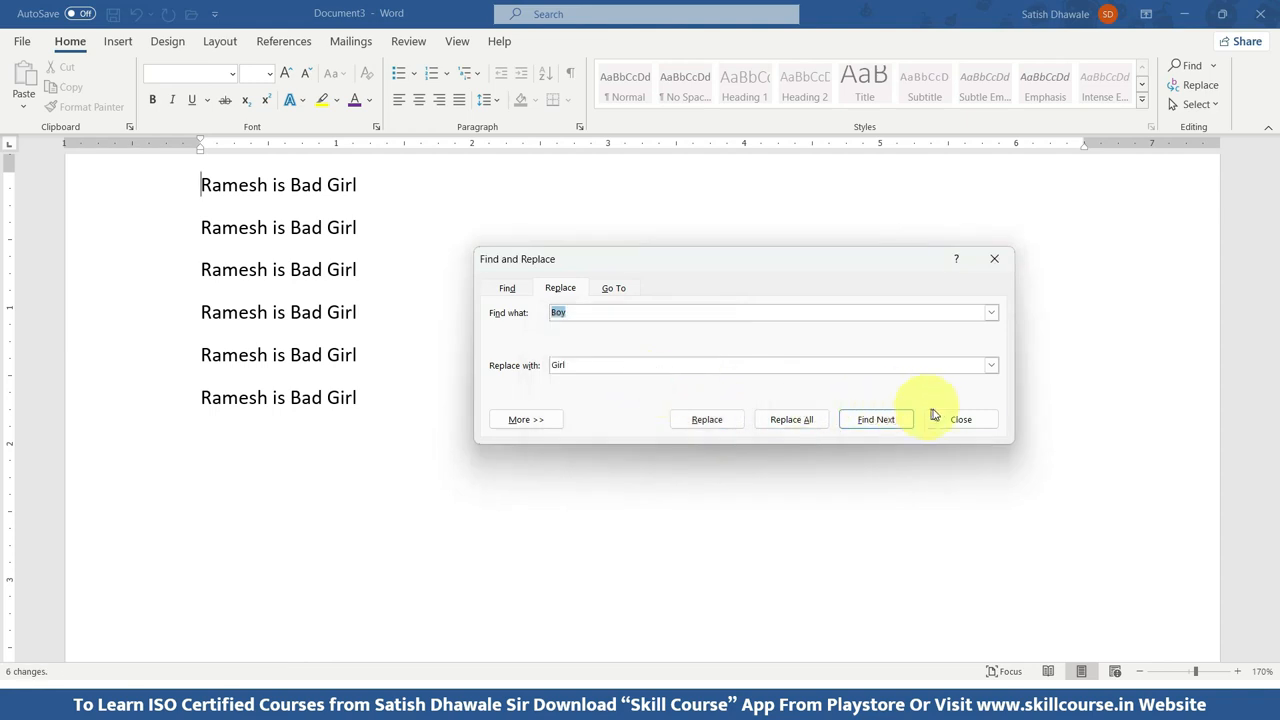
{"action": "left_click", "coordinate": [960, 419]}
{"action": "scroll", "coordinate": [382, 275], "scroll_direction": "up", "scroll_amount": 3}
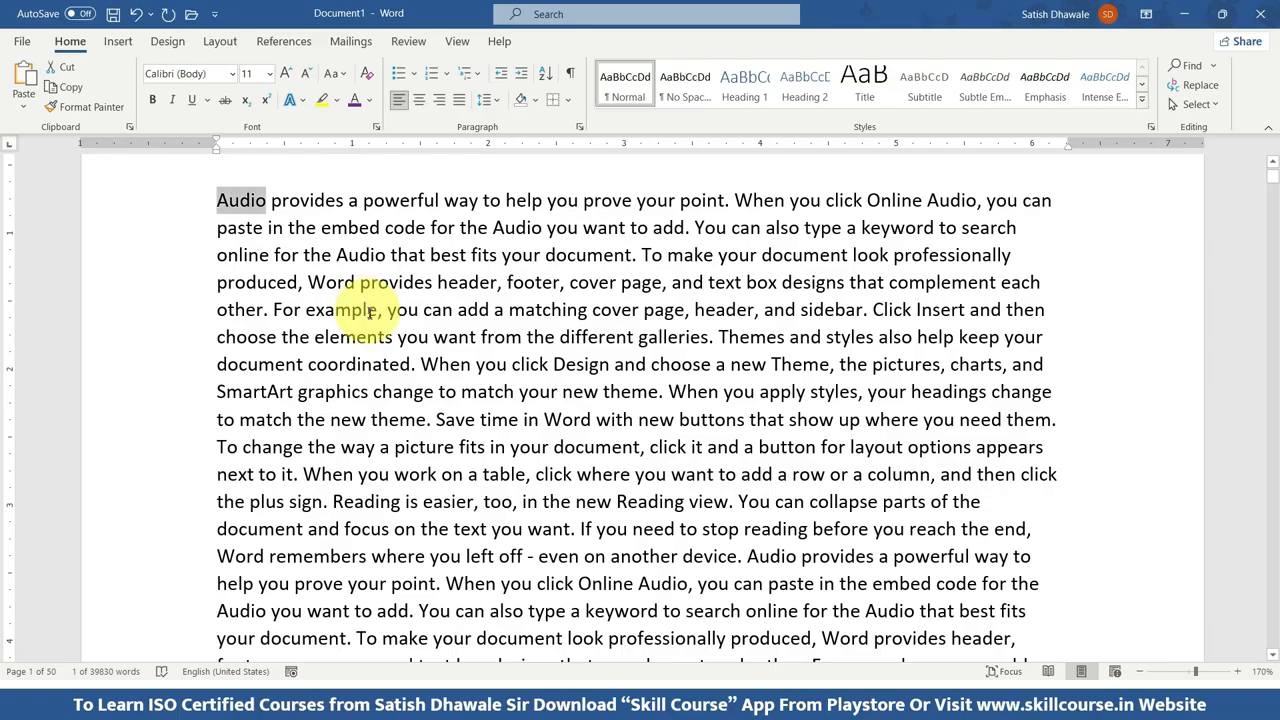
From Document1, open the recent file 50 Settings notes (1).docx from Downloads.
{"action": "scroll", "coordinate": [370, 314], "scroll_direction": "up", "scroll_amount": 3}
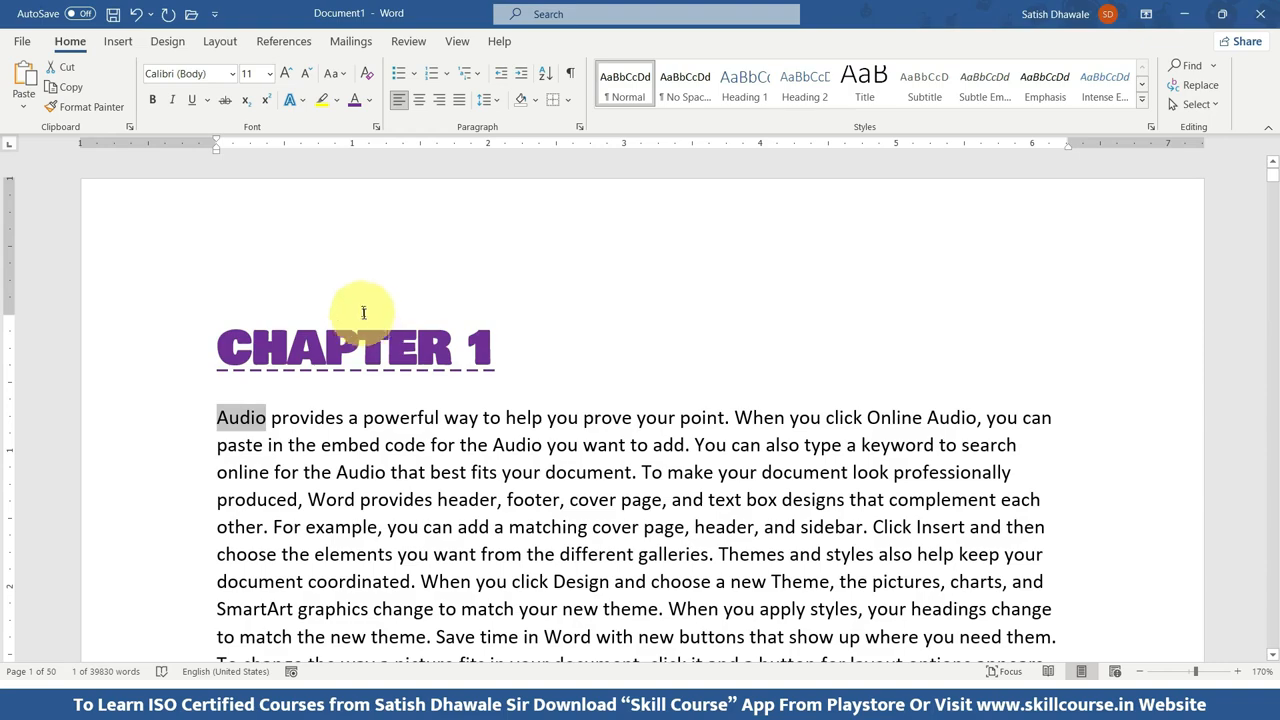
{"action": "left_click", "coordinate": [360, 308]}
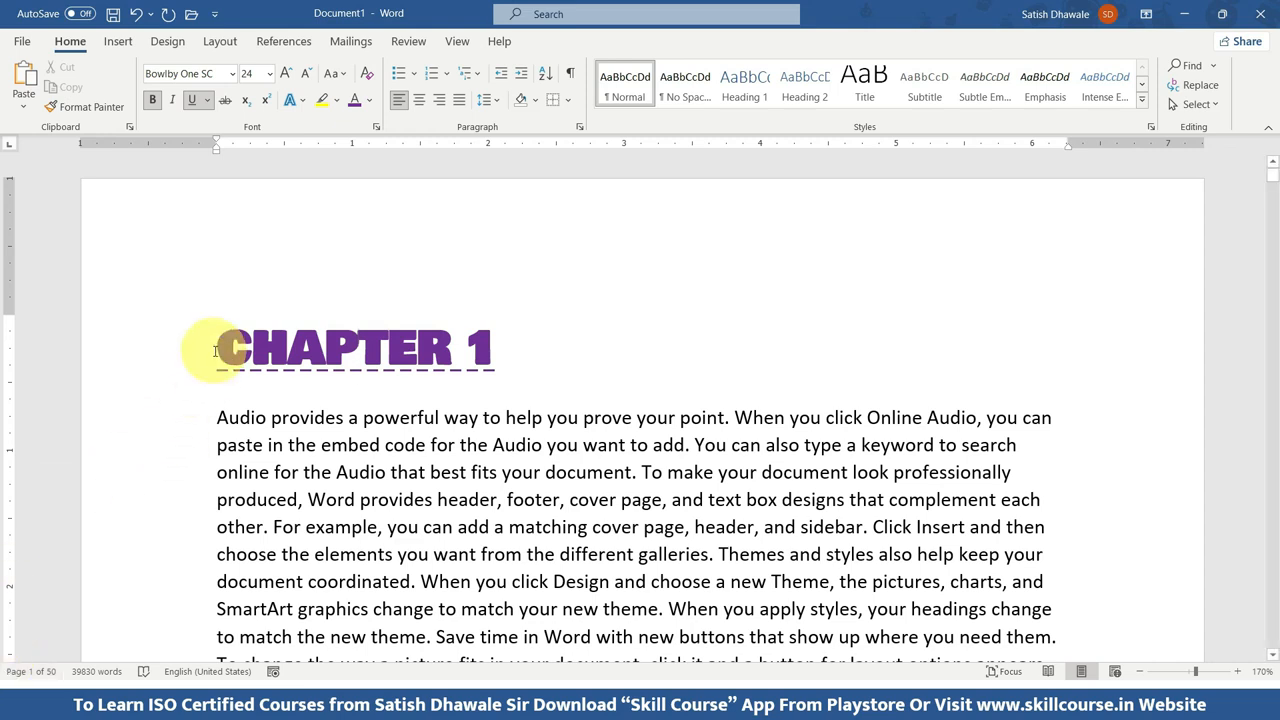
{"action": "left_click", "coordinate": [22, 41]}
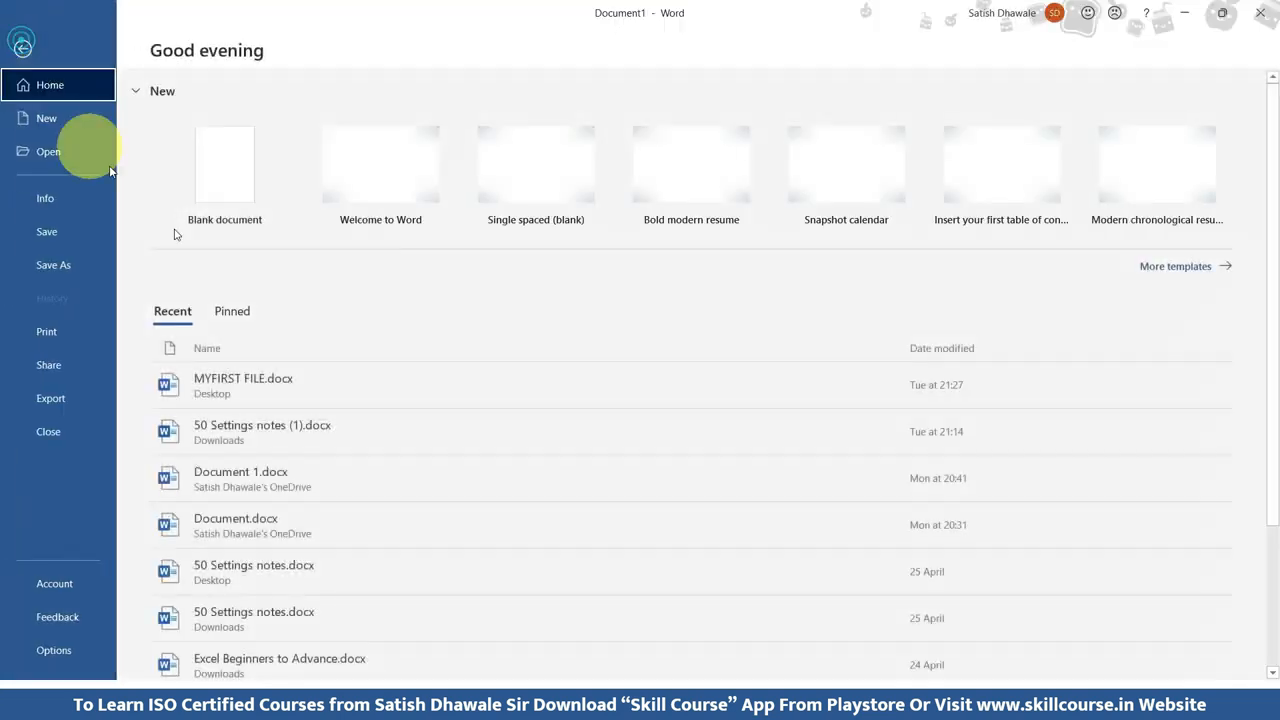
{"action": "left_click", "coordinate": [298, 422]}
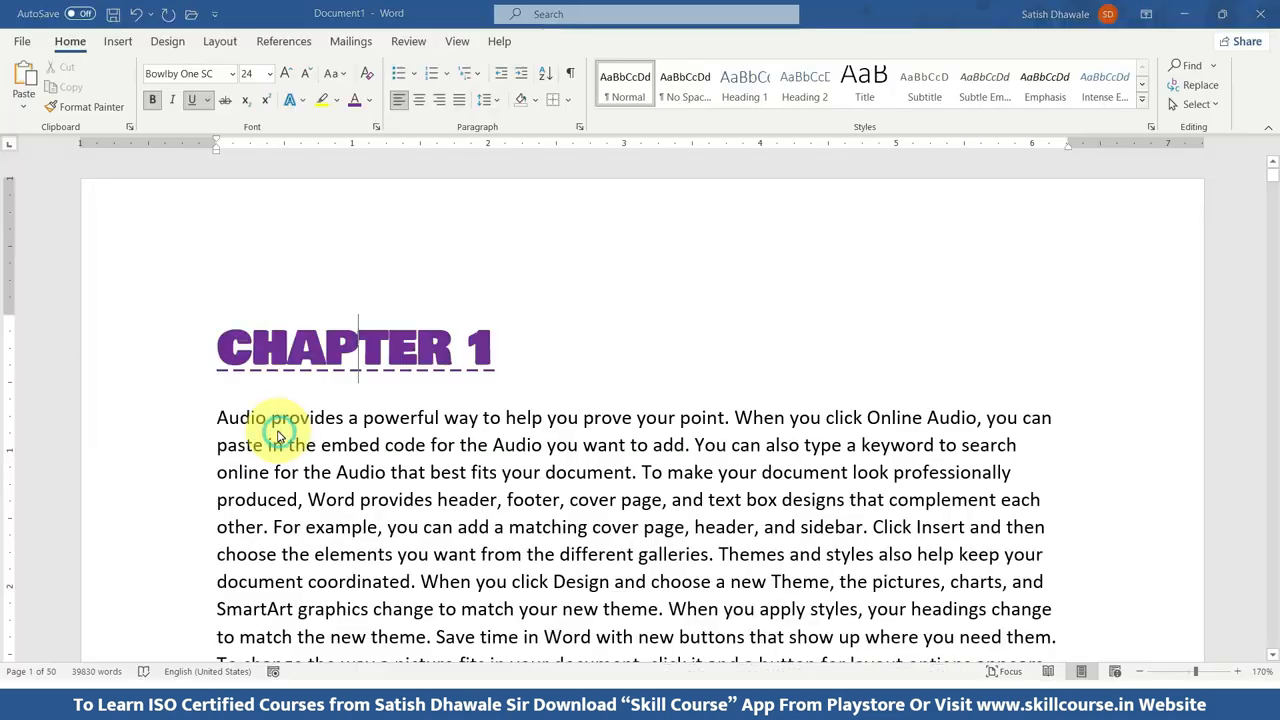
Examine the cover page and the header above the "50 Computer Settings" title in the notes document.
{"action": "scroll", "coordinate": [275, 428], "scroll_direction": "down", "scroll_amount": 2}
{"action": "scroll", "coordinate": [274, 425], "scroll_direction": "down", "scroll_amount": 1}
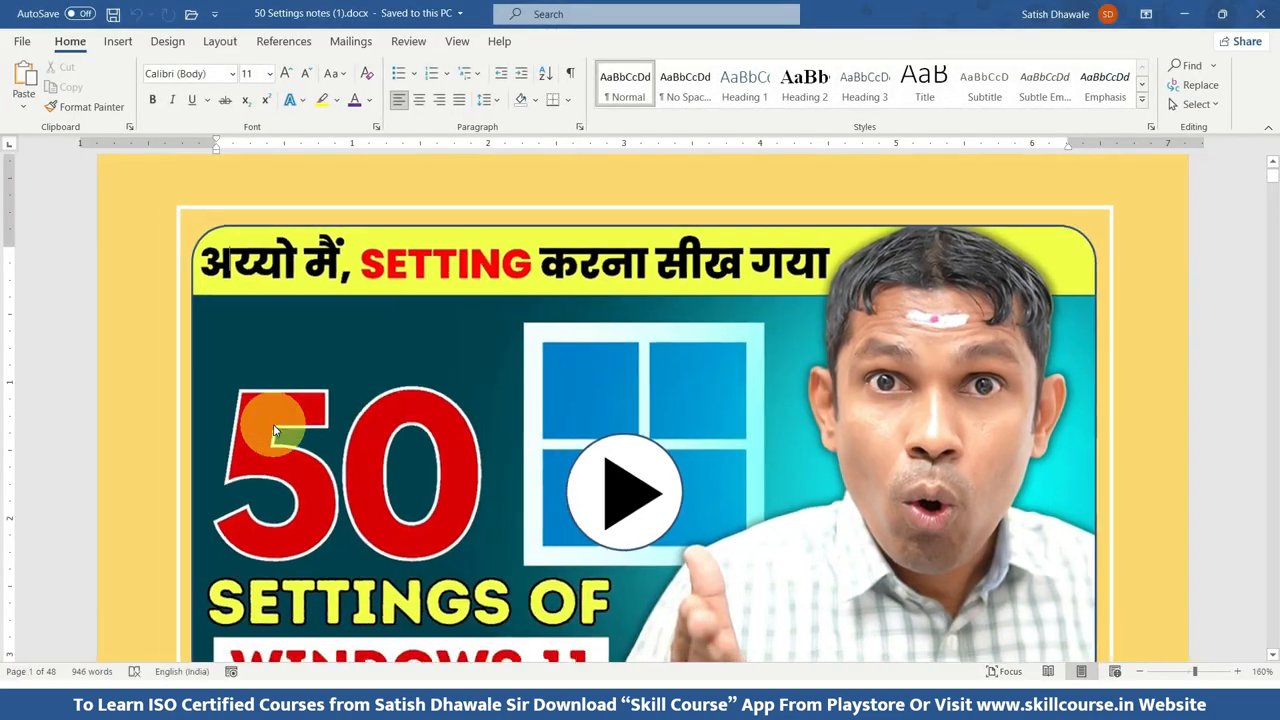
{"action": "scroll", "coordinate": [273, 425], "scroll_direction": "down", "scroll_amount": 2}
{"action": "scroll", "coordinate": [273, 424], "scroll_direction": "down", "scroll_amount": 3}
{"action": "scroll", "coordinate": [273, 424], "scroll_direction": "up", "scroll_amount": 4}
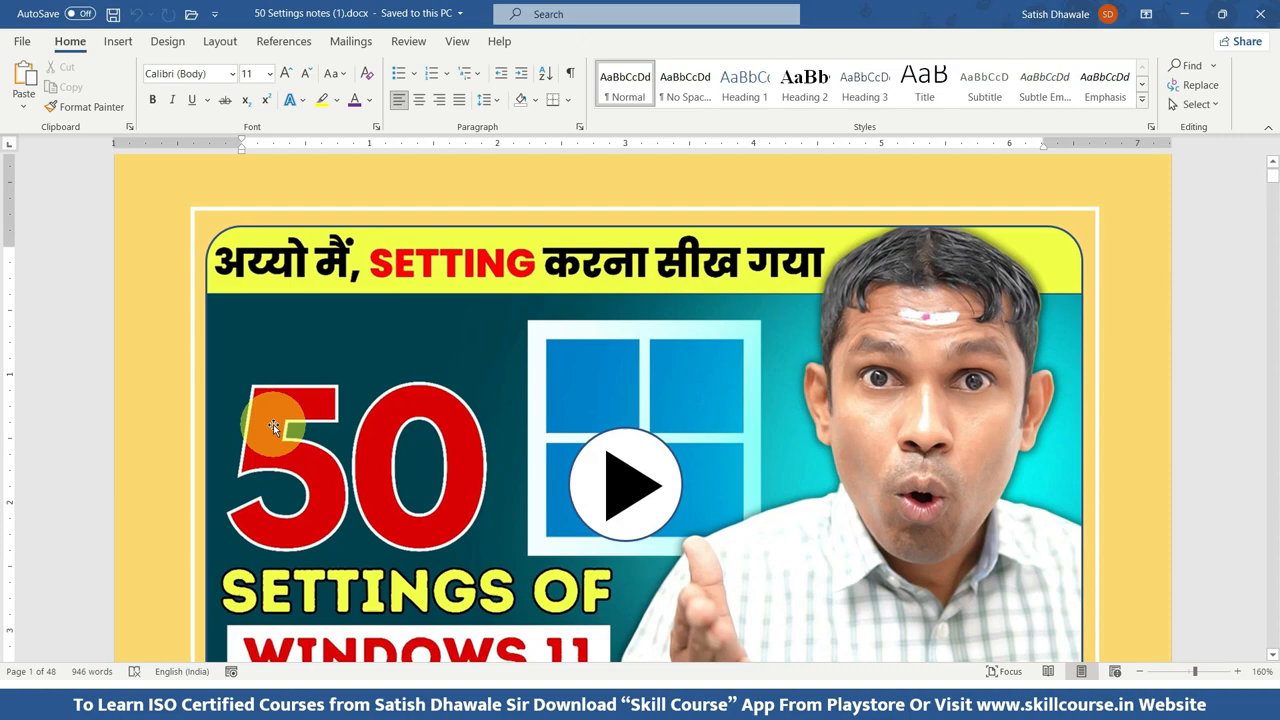
{"action": "scroll", "coordinate": [273, 424], "scroll_direction": "down", "scroll_amount": 1}
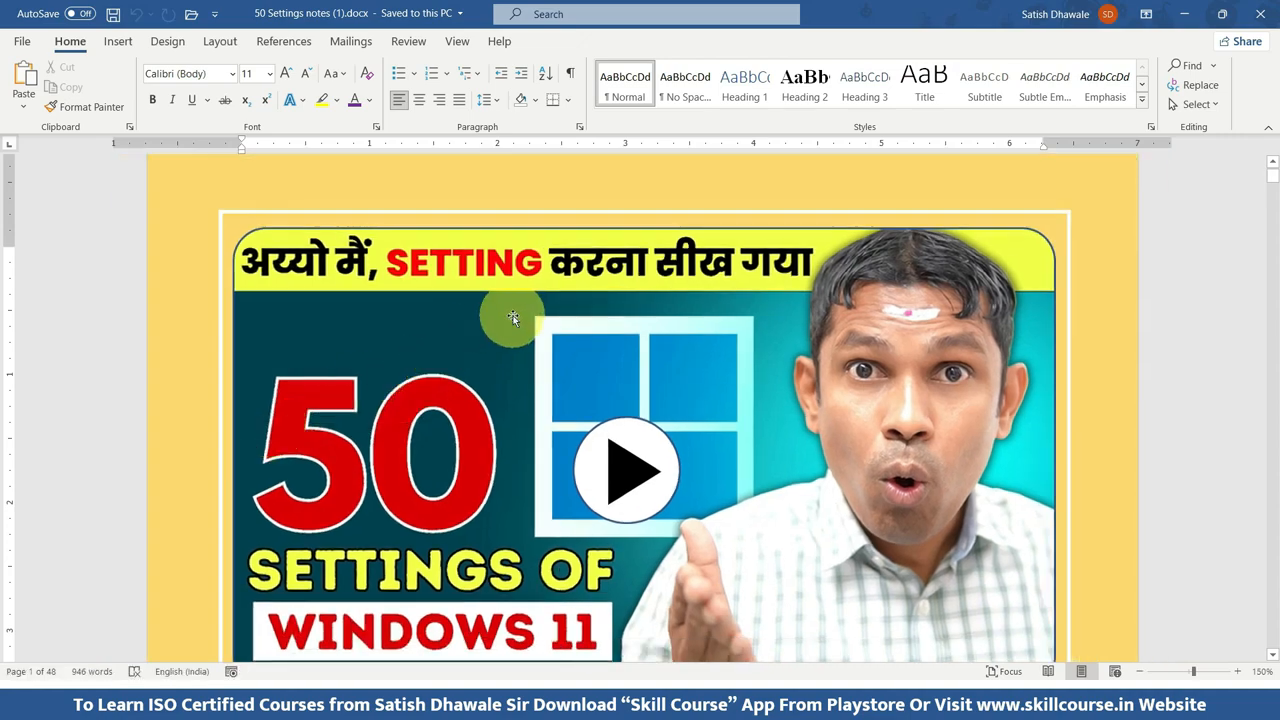
{"action": "scroll", "coordinate": [500, 455], "scroll_direction": "down", "scroll_amount": 5}
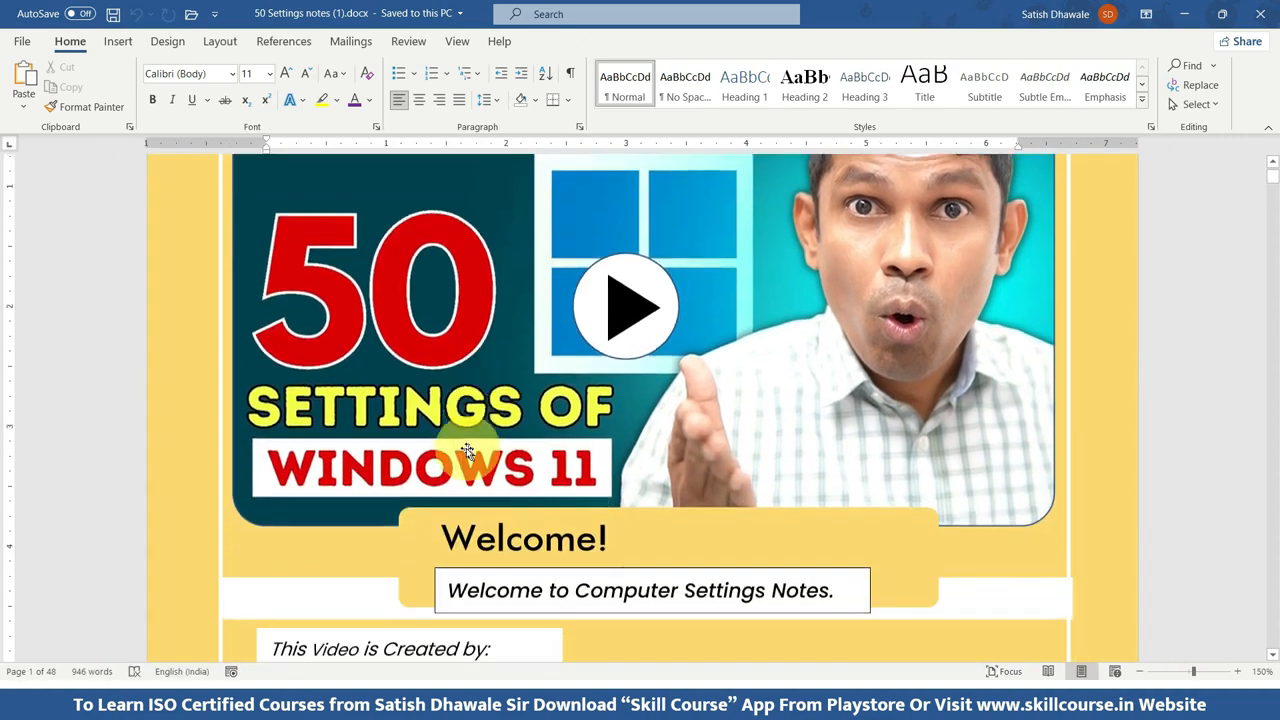
{"action": "scroll", "coordinate": [453, 444], "scroll_direction": "down", "scroll_amount": 15}
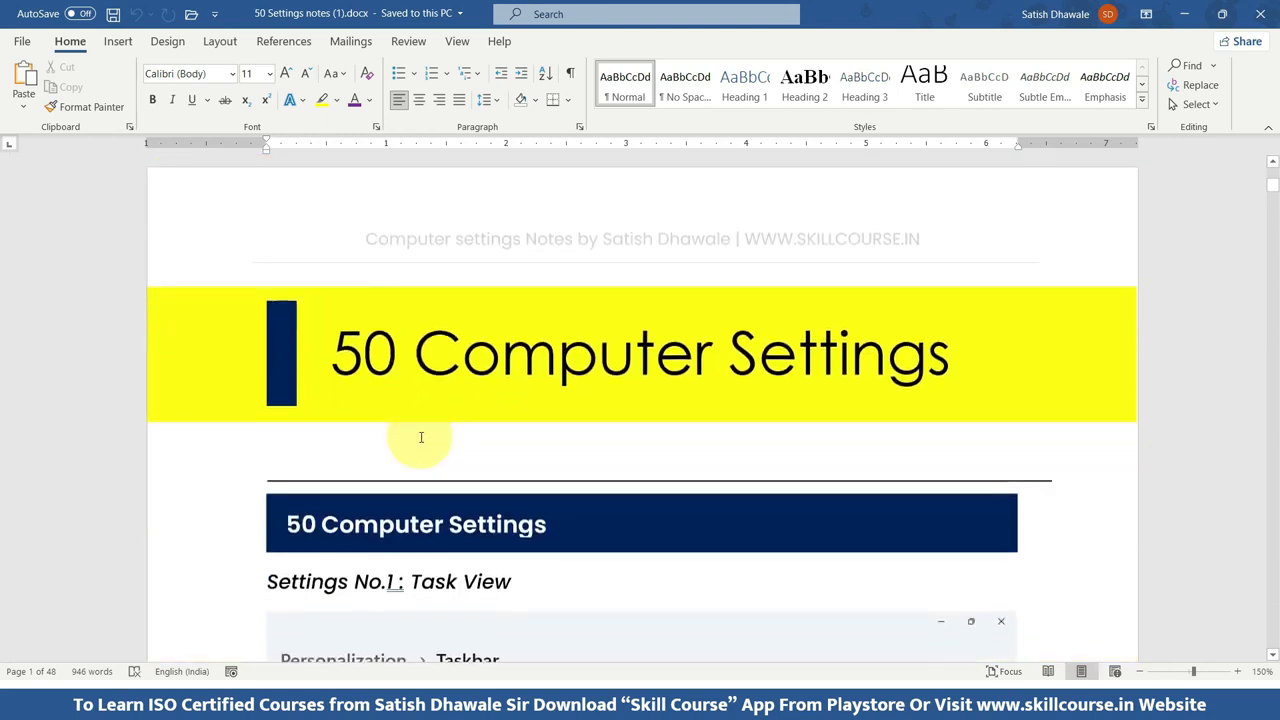
{"action": "scroll", "coordinate": [423, 317], "scroll_direction": "up", "scroll_amount": 2}
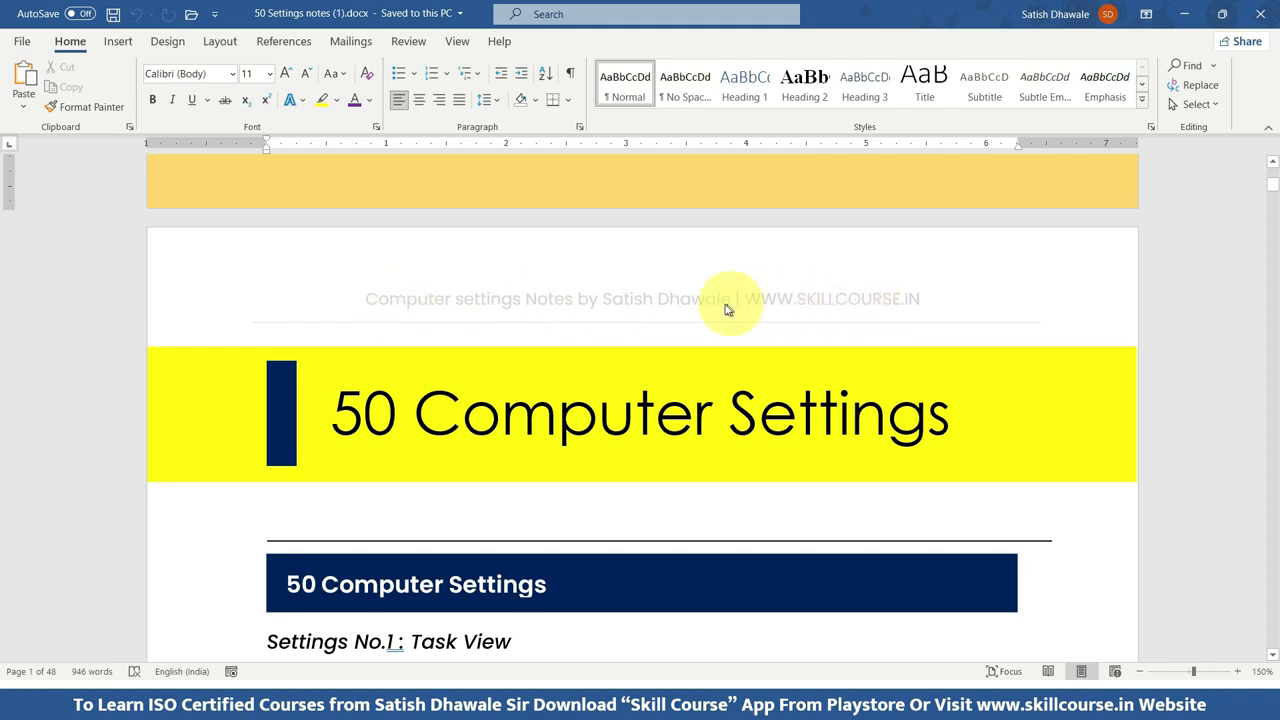
Look through the settings pages and examine the repeated header and the page number, website and logo in the footer.
{"action": "scroll", "coordinate": [520, 346], "scroll_direction": "down", "scroll_amount": 10}
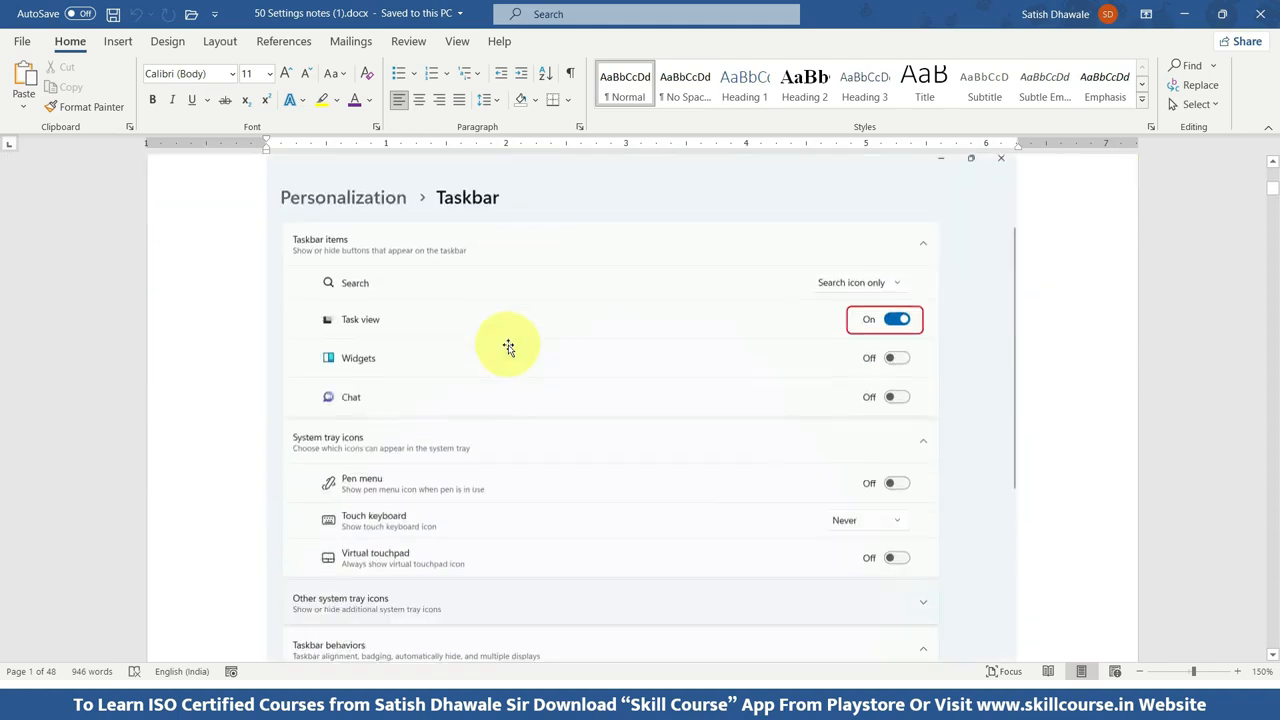
{"action": "scroll", "coordinate": [508, 346], "scroll_direction": "down", "scroll_amount": 3}
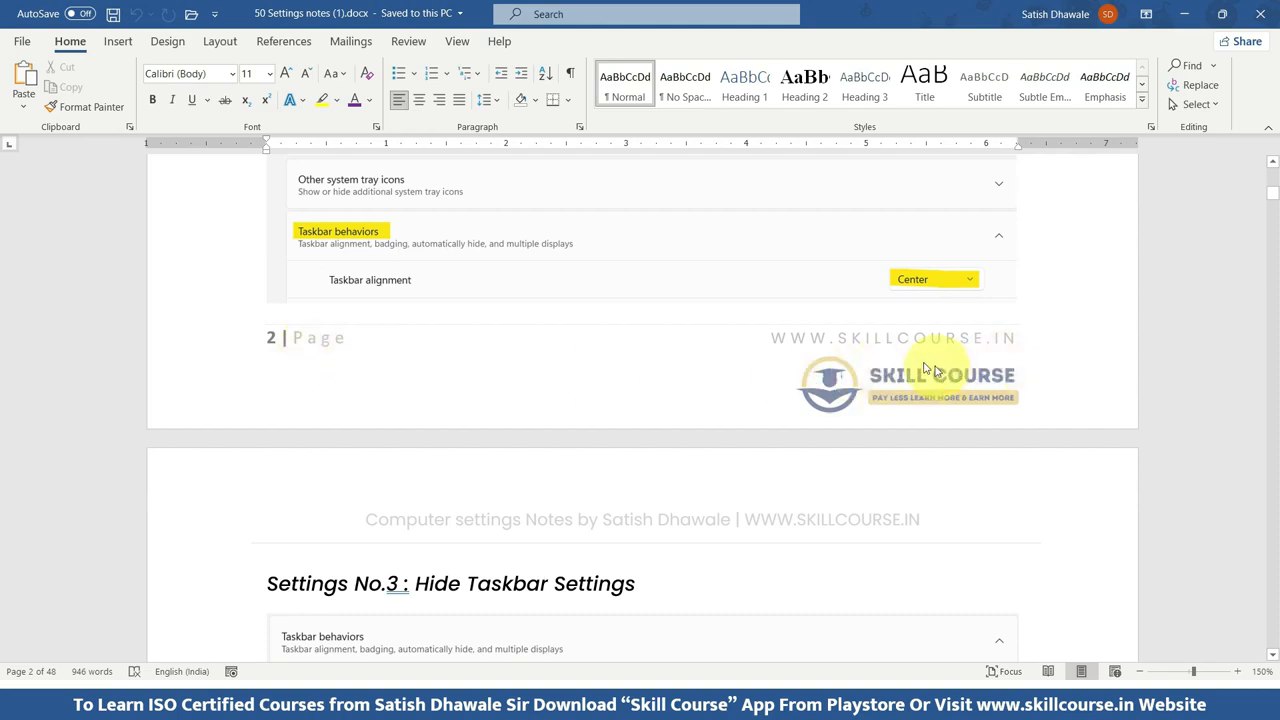
{"action": "scroll", "coordinate": [930, 370], "scroll_direction": "down", "scroll_amount": 15}
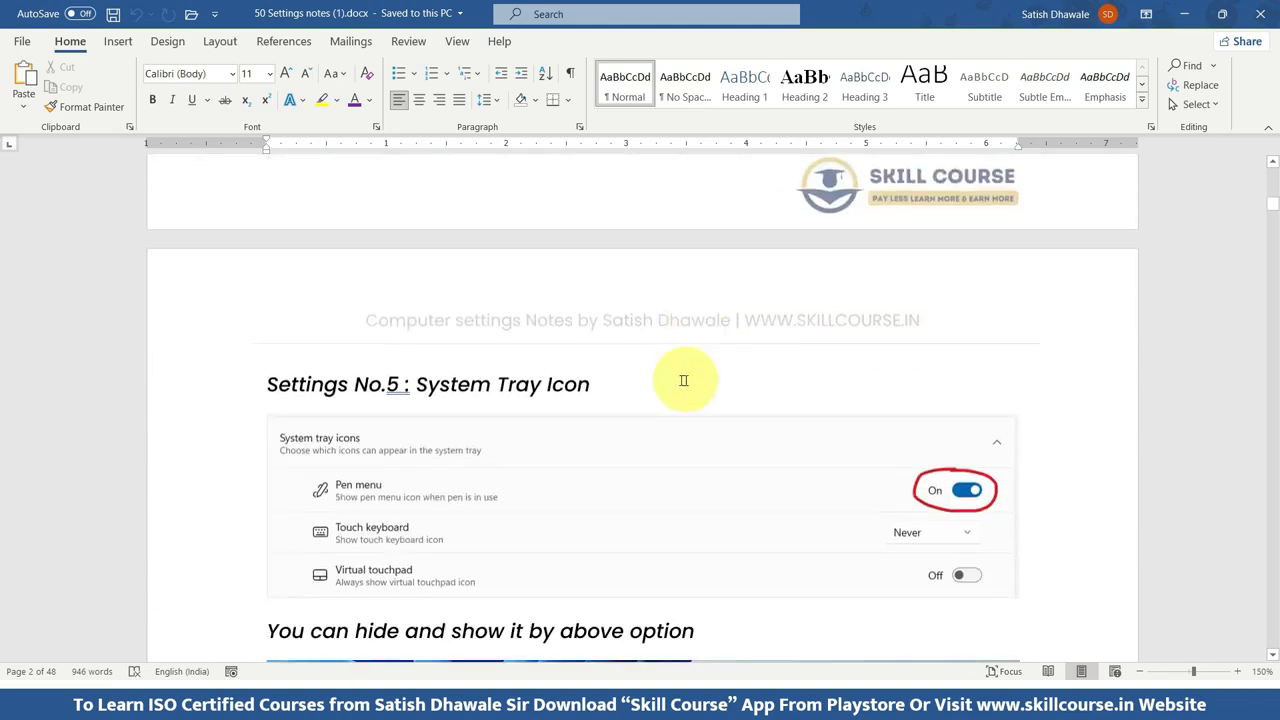
{"action": "scroll", "coordinate": [851, 337], "scroll_direction": "down", "scroll_amount": 10}
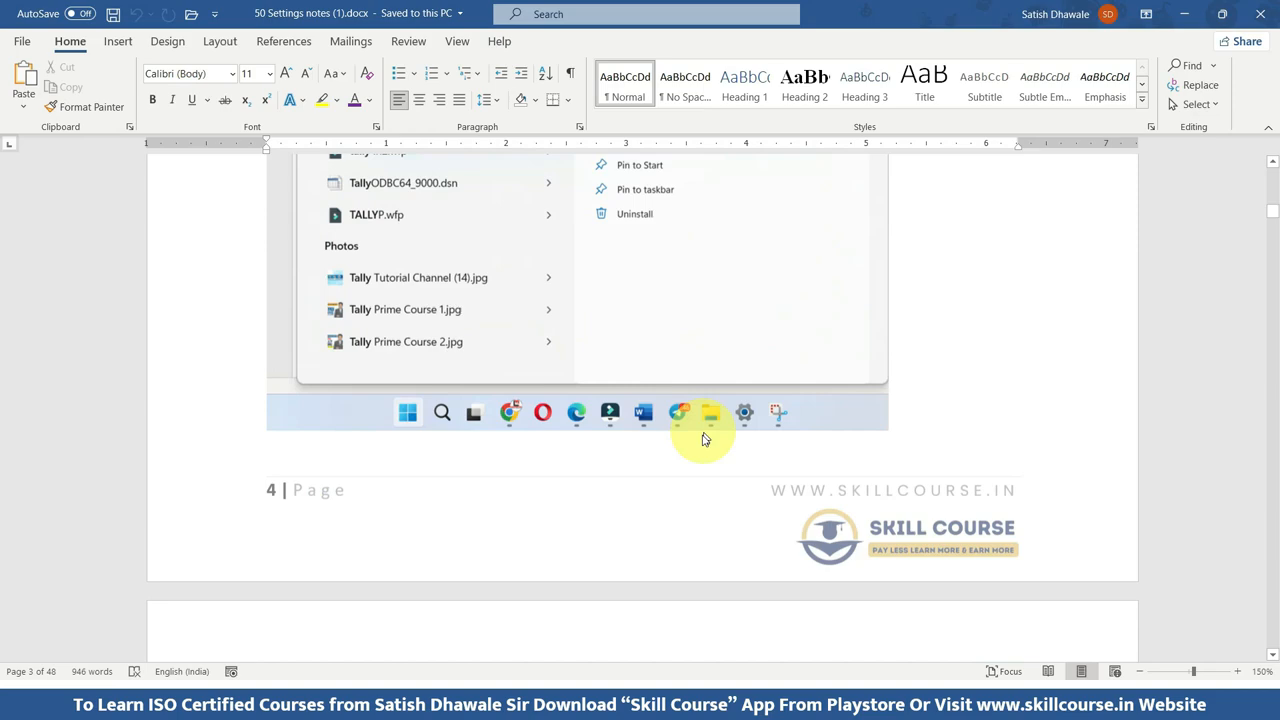
{"action": "scroll", "coordinate": [703, 440], "scroll_direction": "down", "scroll_amount": 5}
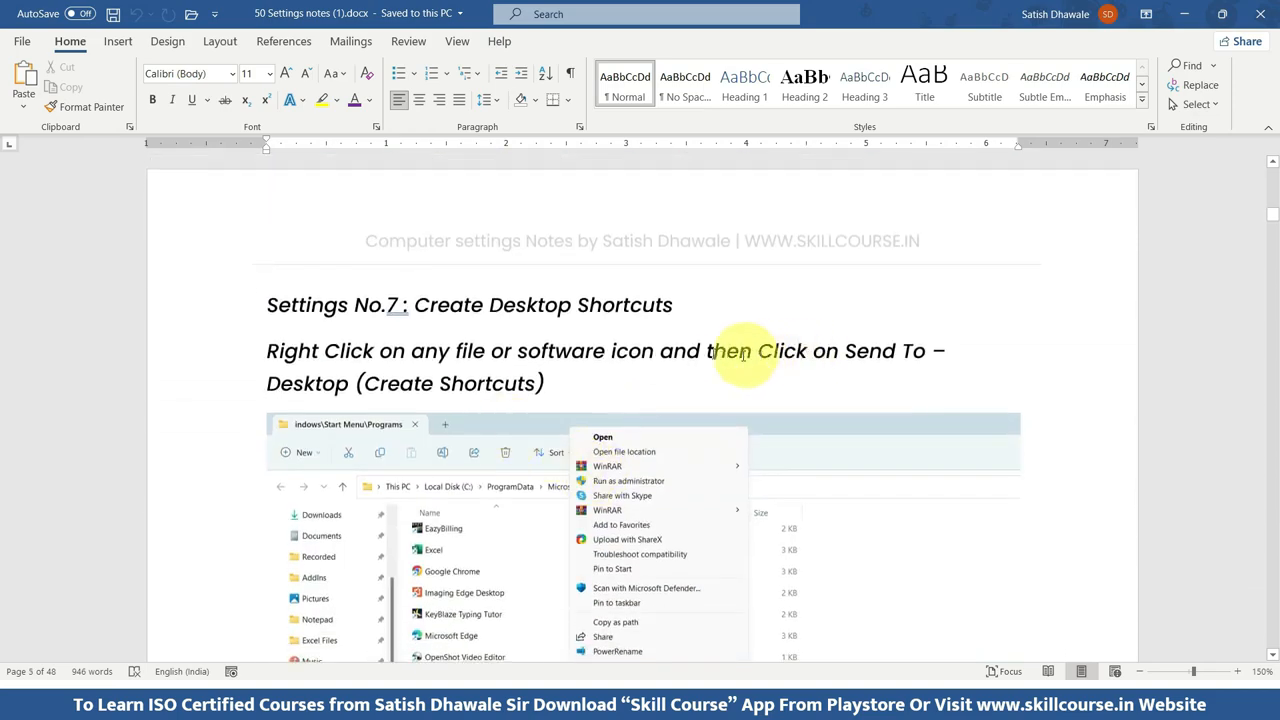
{"action": "scroll", "coordinate": [600, 365], "scroll_direction": "down", "scroll_amount": 12}
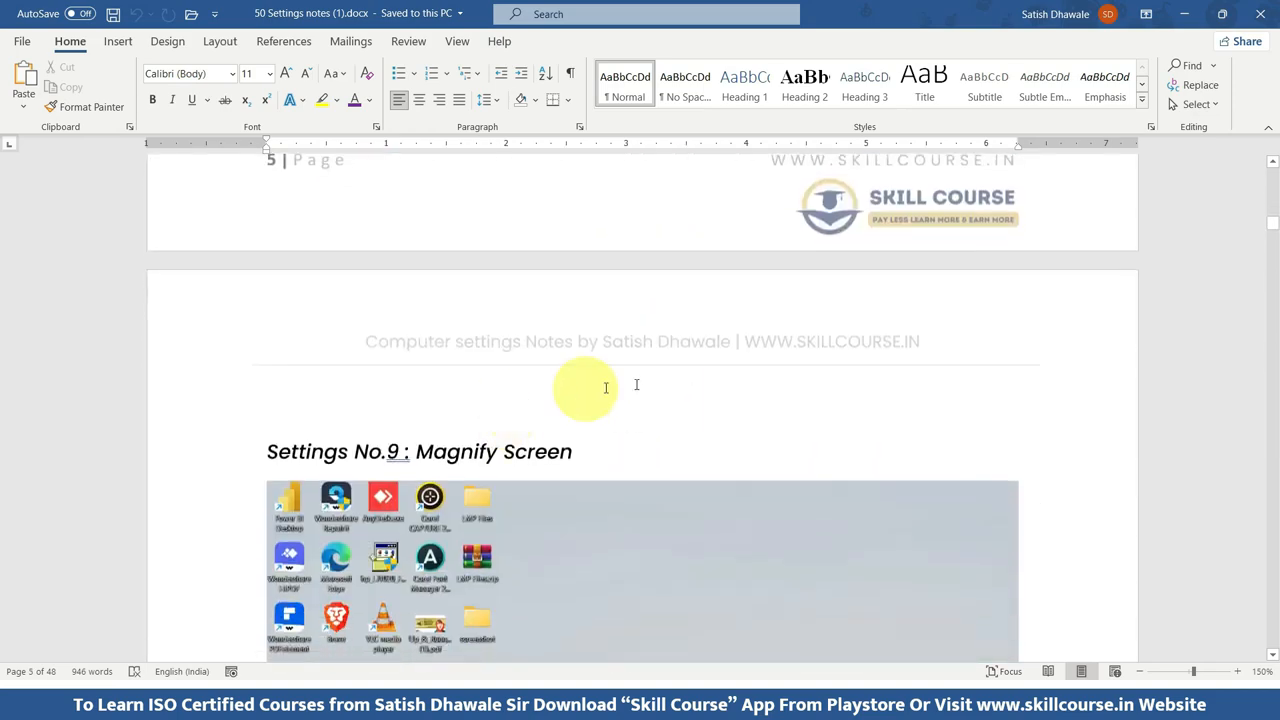
{"action": "scroll", "coordinate": [716, 366], "scroll_direction": "down", "scroll_amount": 10}
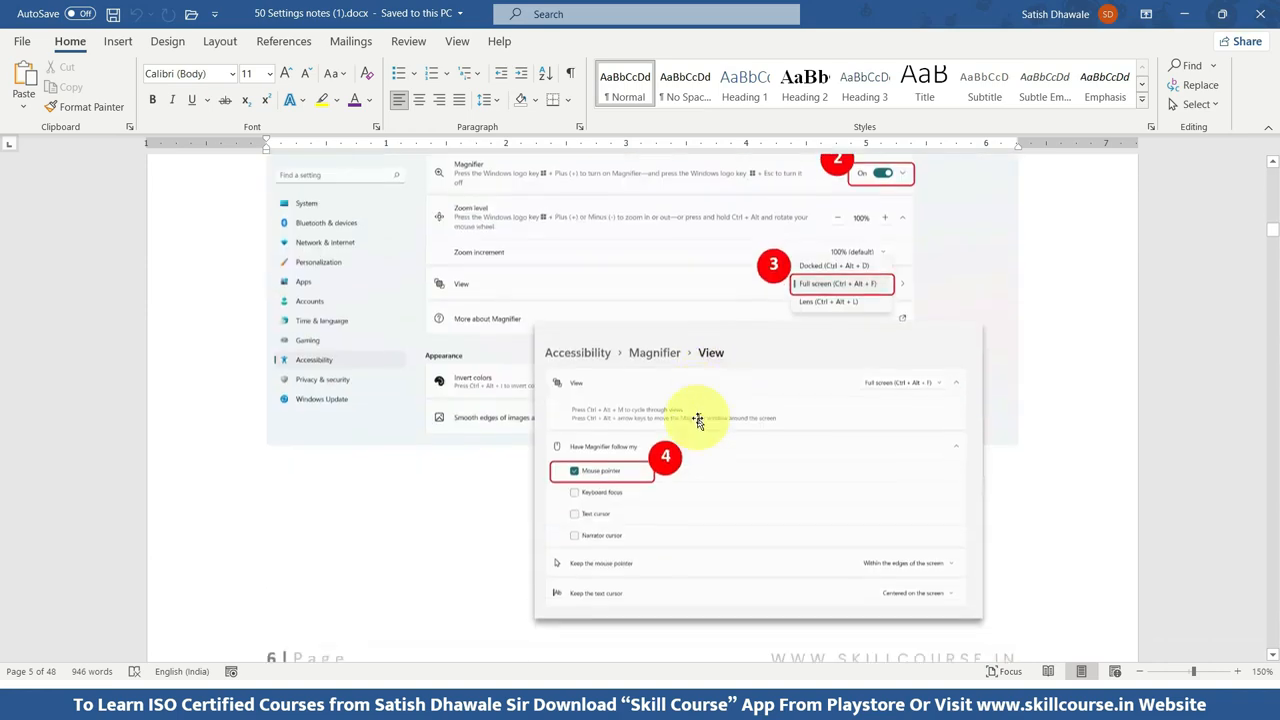
{"action": "scroll", "coordinate": [700, 357], "scroll_direction": "up", "scroll_amount": 8}
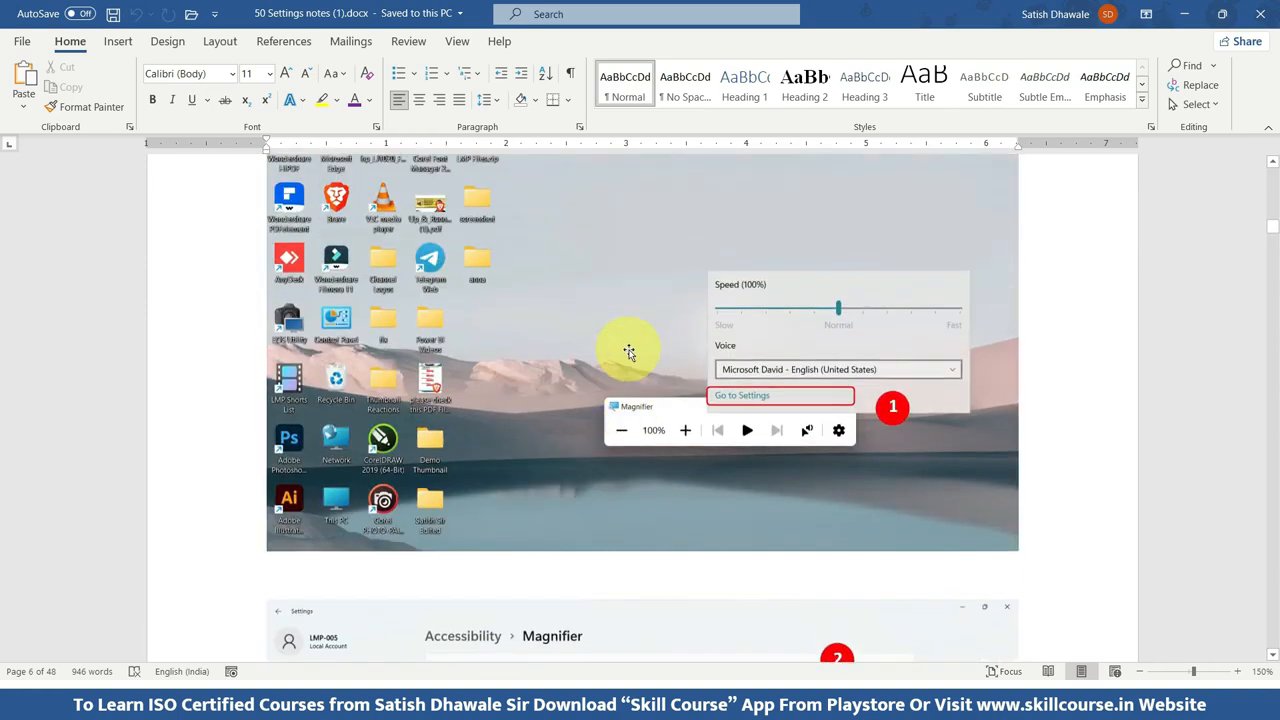
{"action": "scroll", "coordinate": [629, 352], "scroll_direction": "up", "scroll_amount": 3}
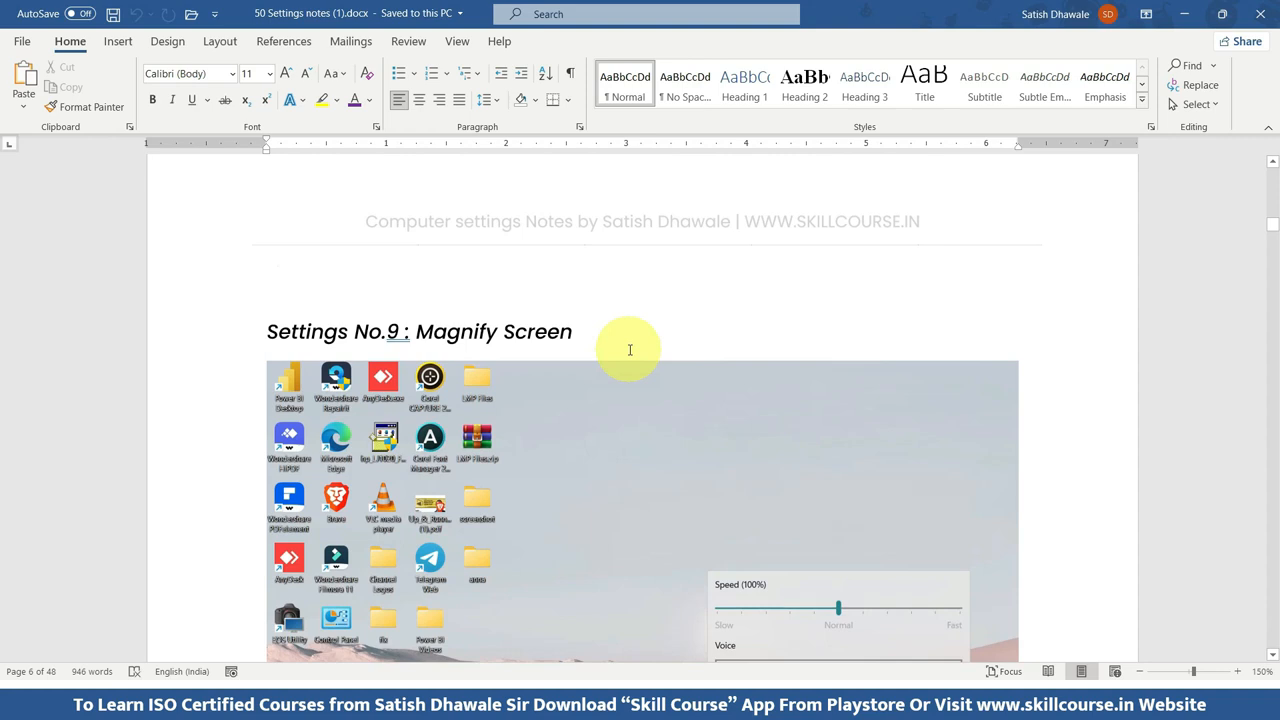
{"action": "scroll", "coordinate": [629, 350], "scroll_direction": "up", "scroll_amount": 3}
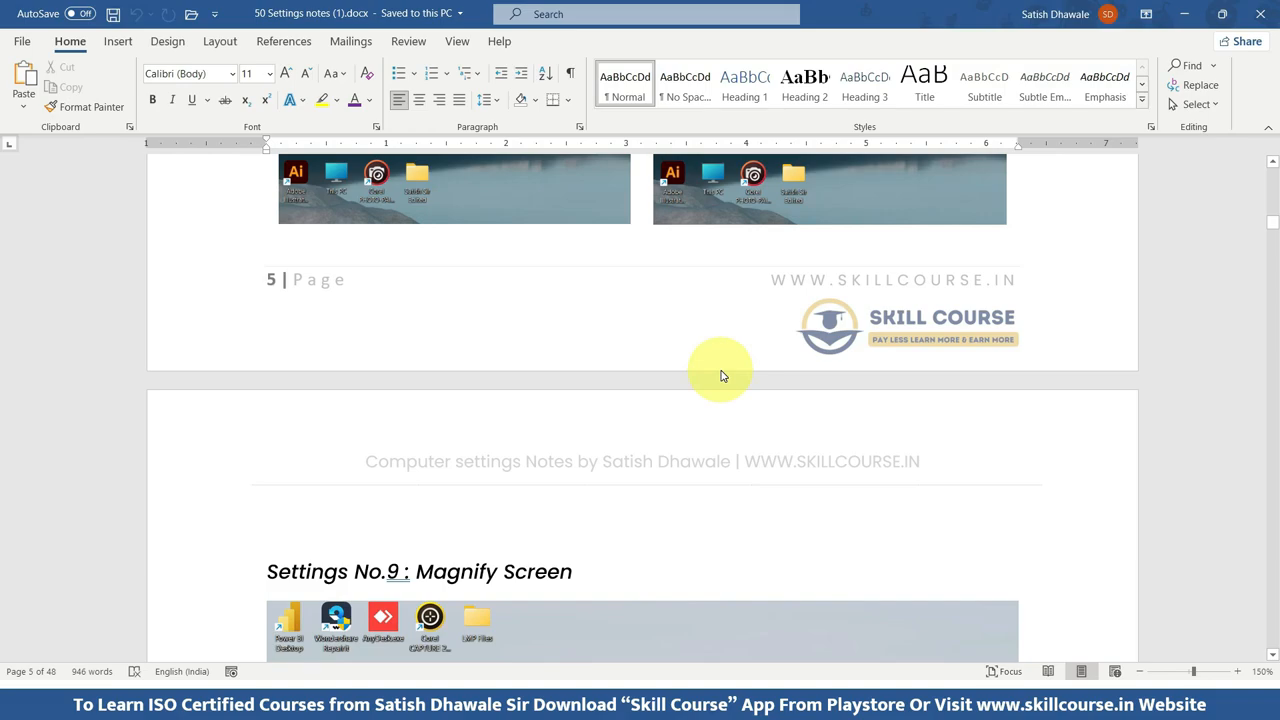
{"action": "scroll", "coordinate": [709, 377], "scroll_direction": "up", "scroll_amount": 15}
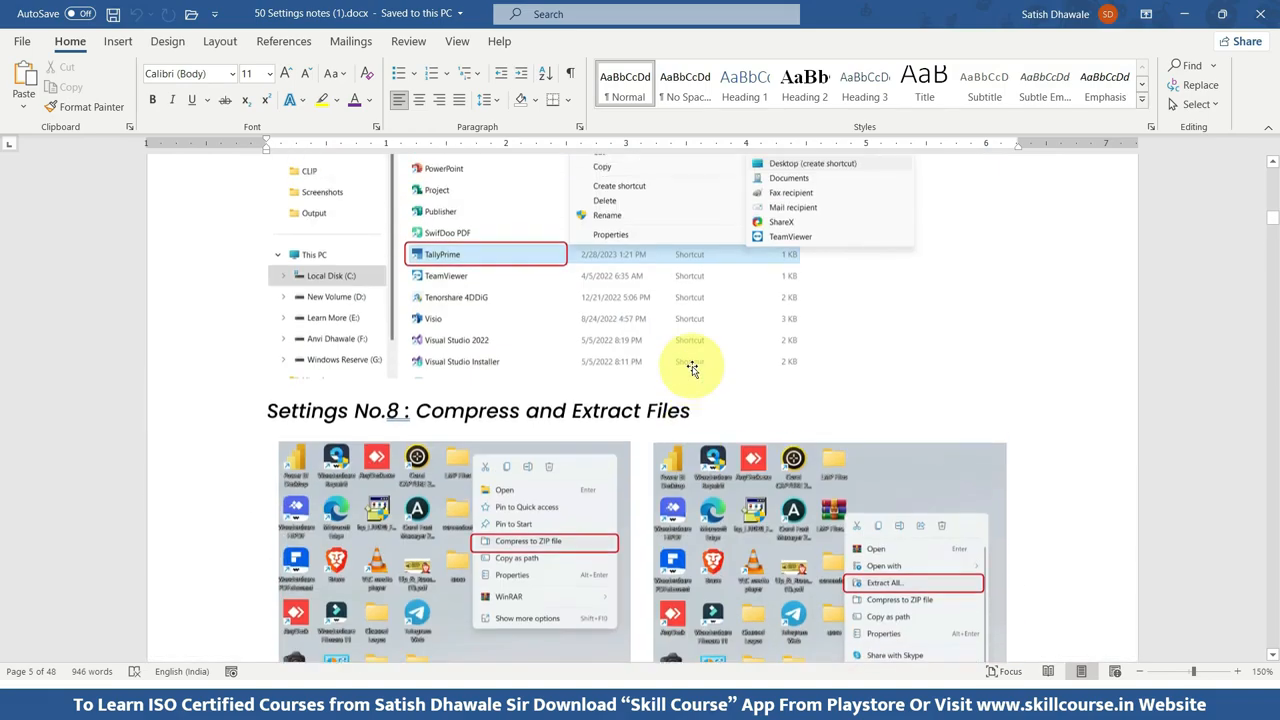
{"action": "scroll", "coordinate": [685, 350], "scroll_direction": "up", "scroll_amount": 20}
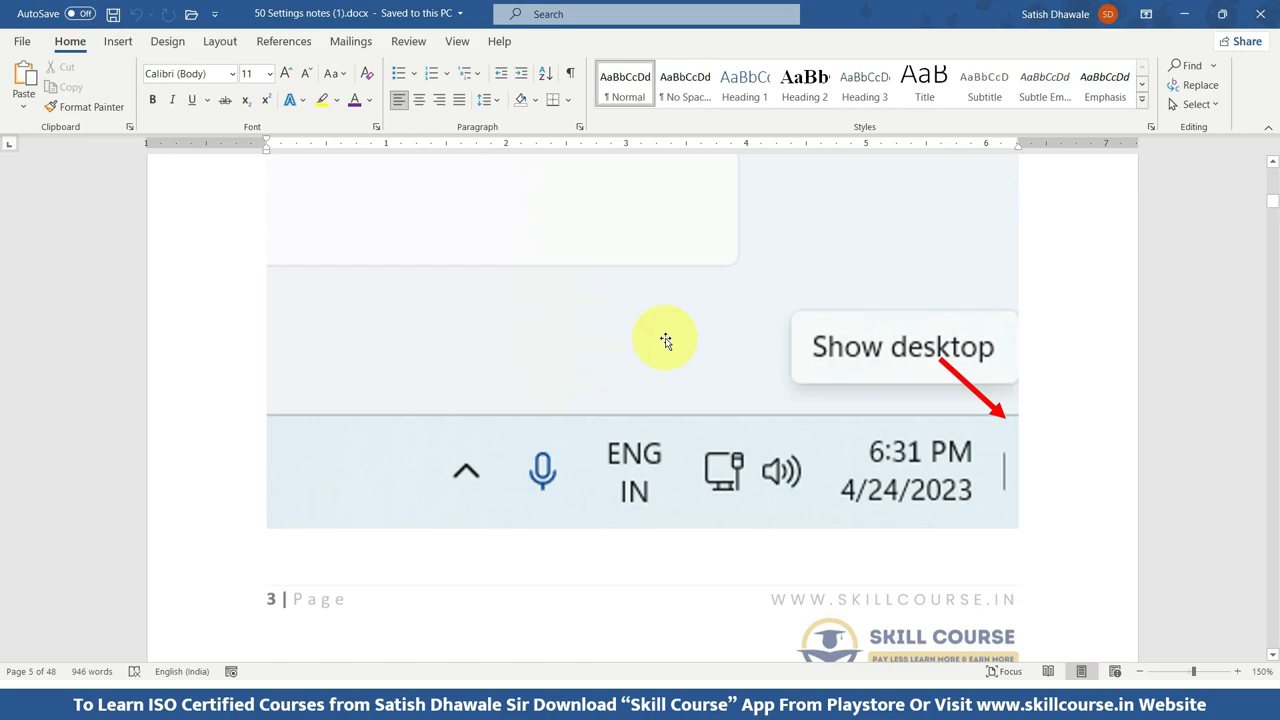
Return from the notes file to Document1 and look over the built-in header and footer designs.
{"action": "scroll", "coordinate": [649, 338], "scroll_direction": "up", "scroll_amount": 20}
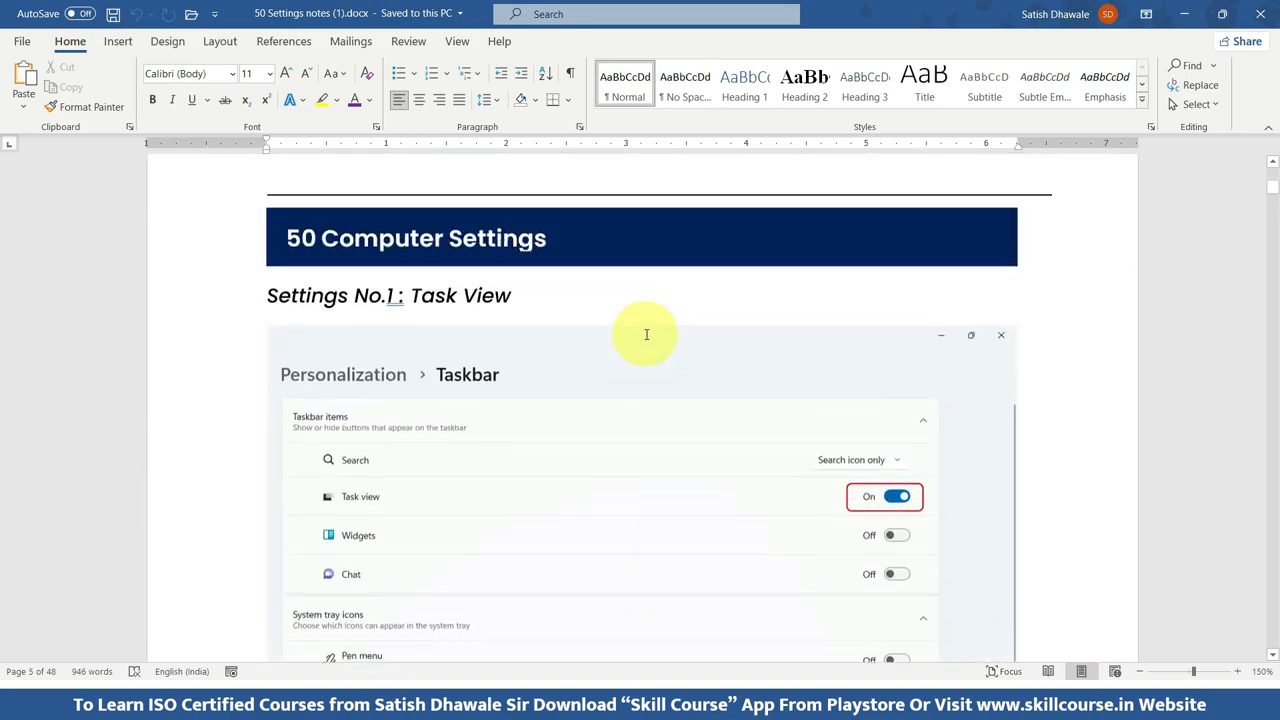
{"action": "scroll", "coordinate": [643, 332], "scroll_direction": "up", "scroll_amount": 10}
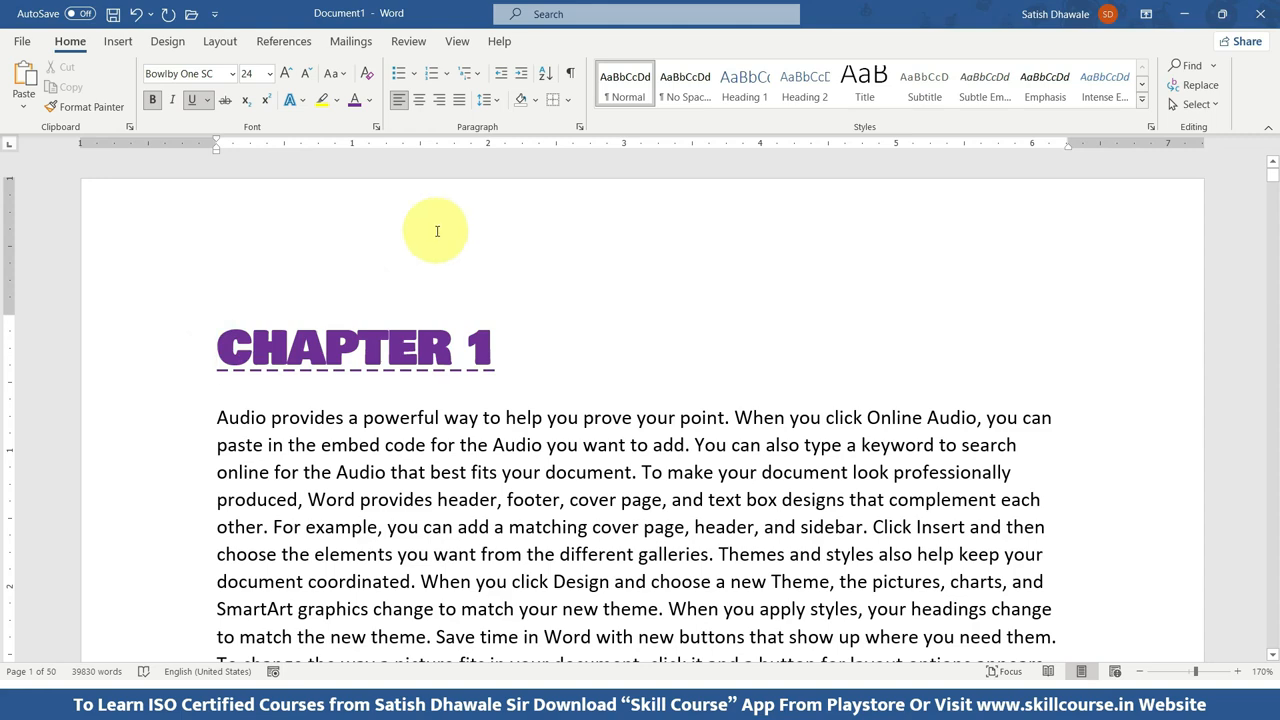
{"action": "left_click", "coordinate": [120, 42]}
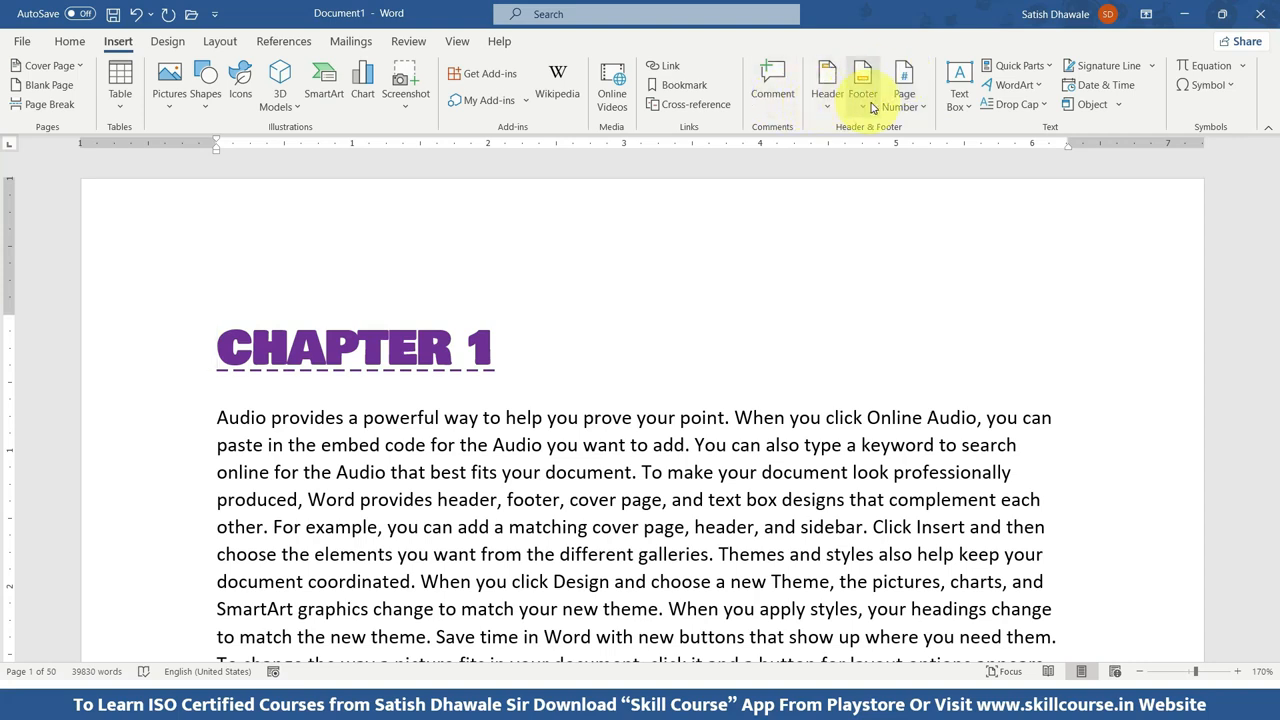
{"action": "left_click", "coordinate": [869, 102]}
{"action": "left_click", "coordinate": [828, 110]}
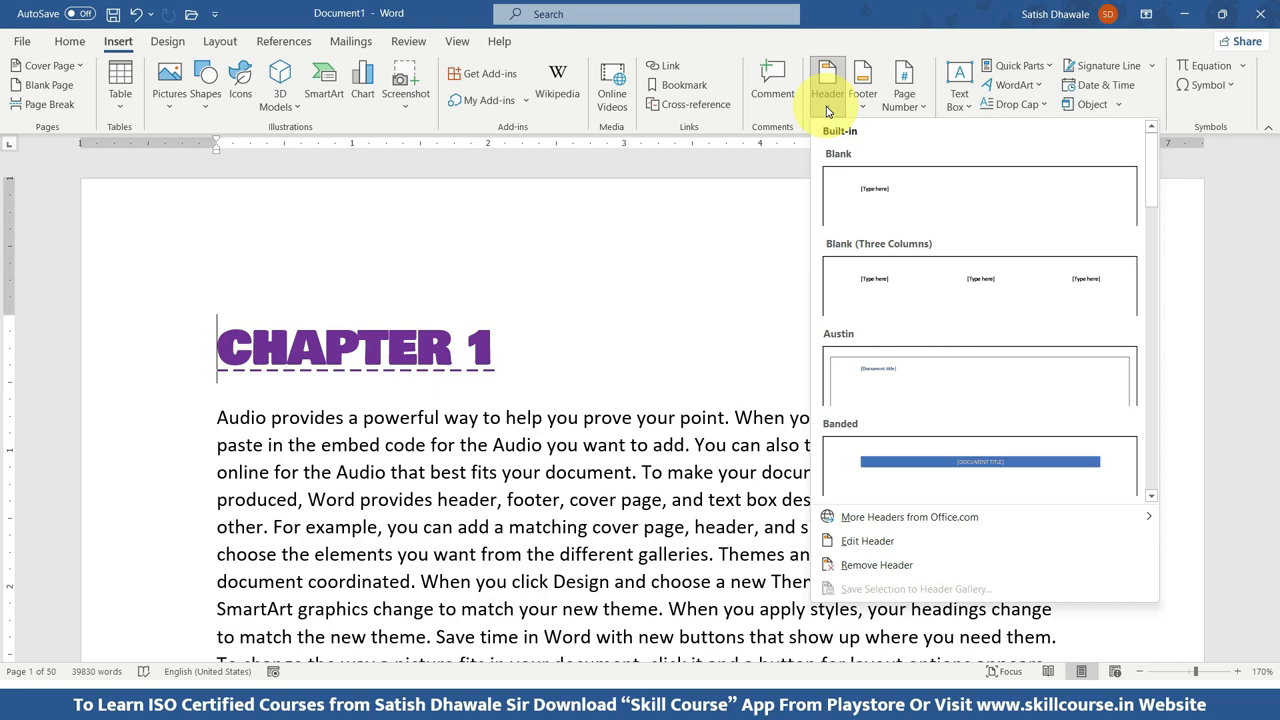
{"action": "left_click", "coordinate": [855, 108]}
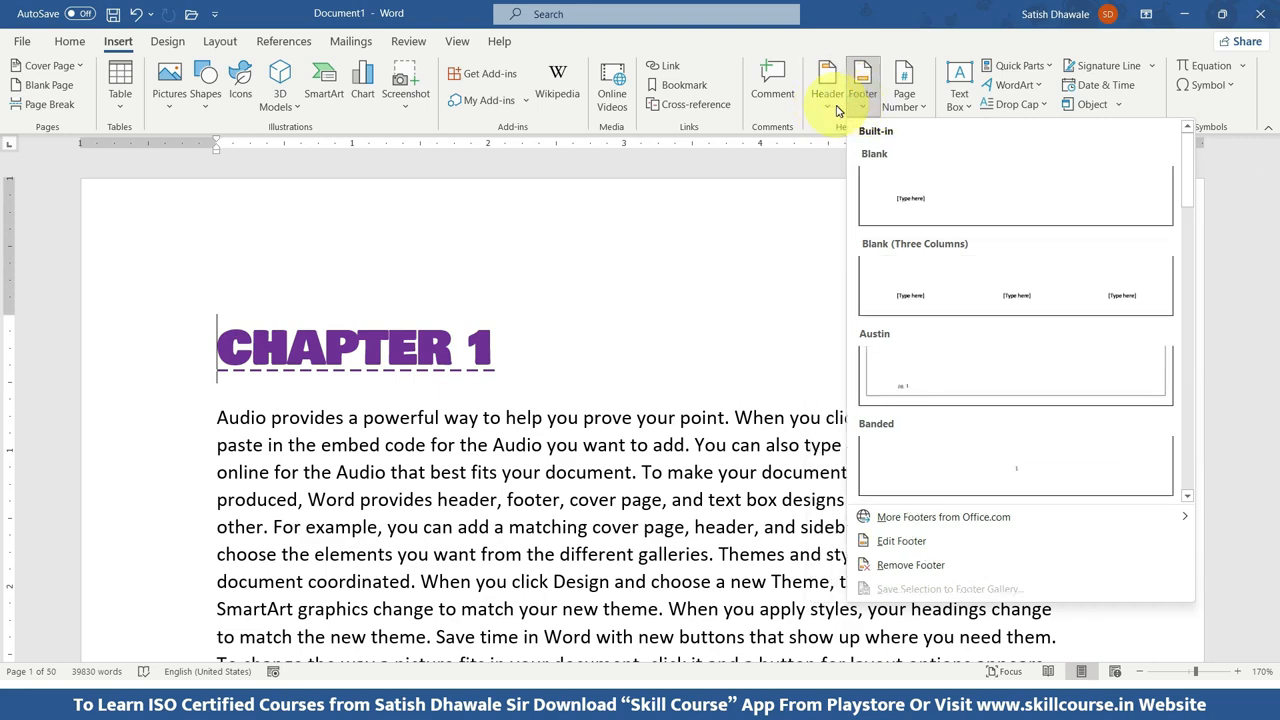
{"action": "left_click", "coordinate": [837, 110]}
{"action": "left_click", "coordinate": [836, 110]}
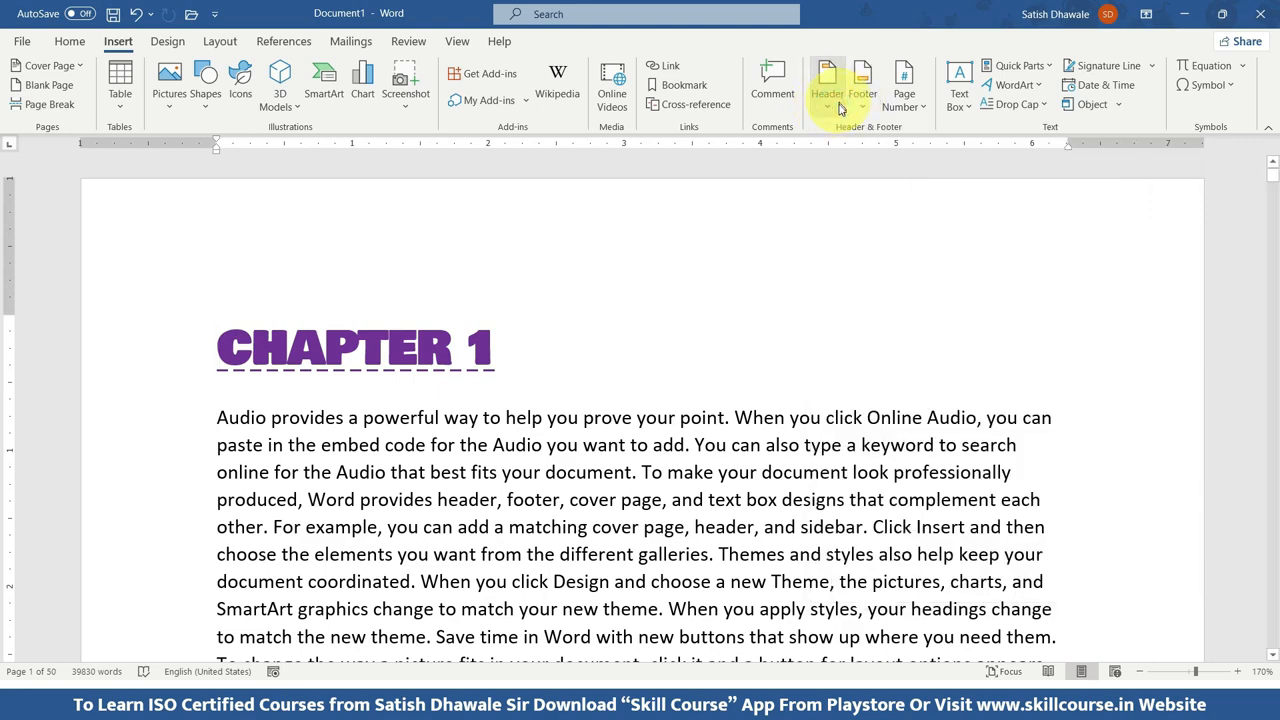
Practise opening the empty header area above "CHAPTER 1" for editing and returning to the body text, three times.
{"action": "double_click", "coordinate": [460, 211]}
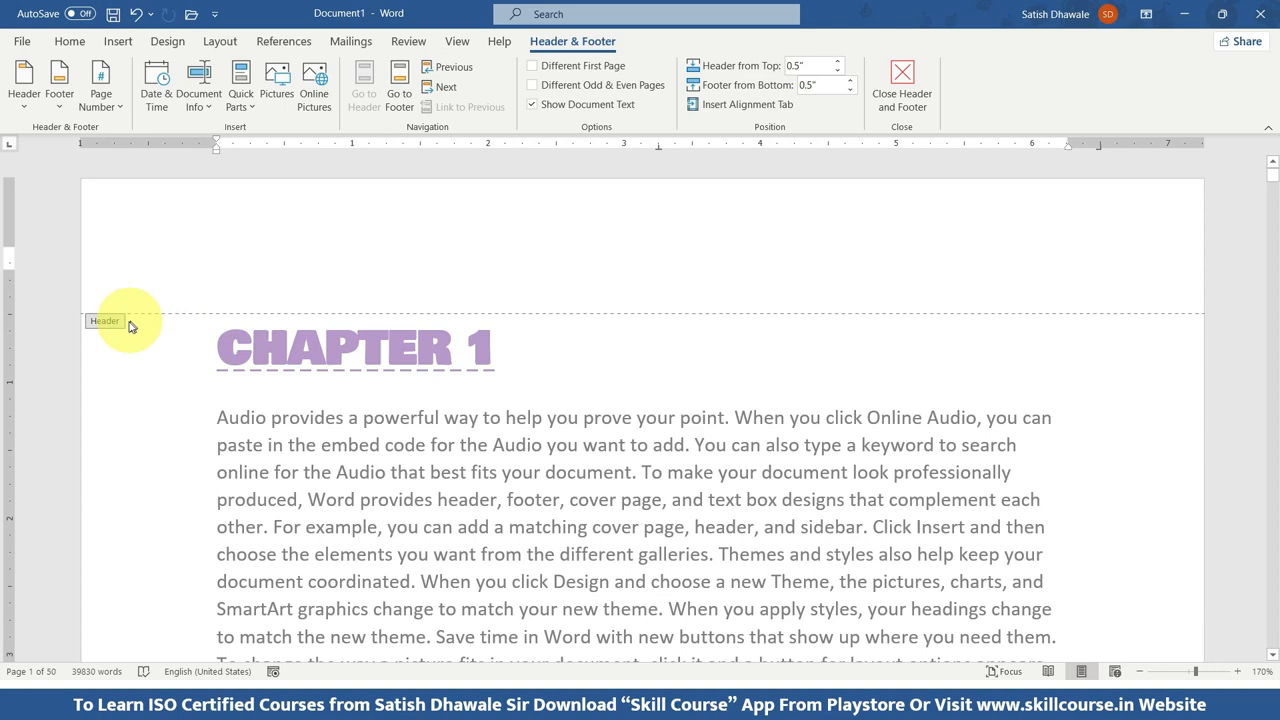
{"action": "double_click", "coordinate": [414, 491]}
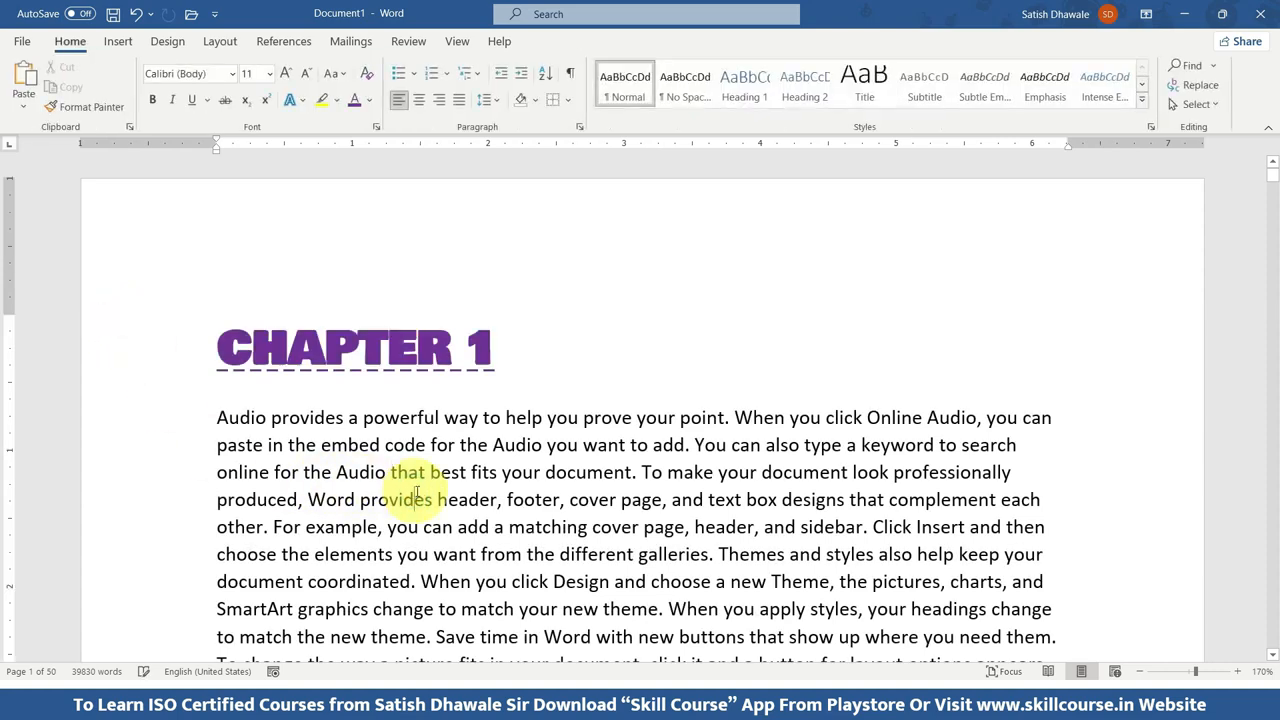
{"action": "double_click", "coordinate": [422, 236]}
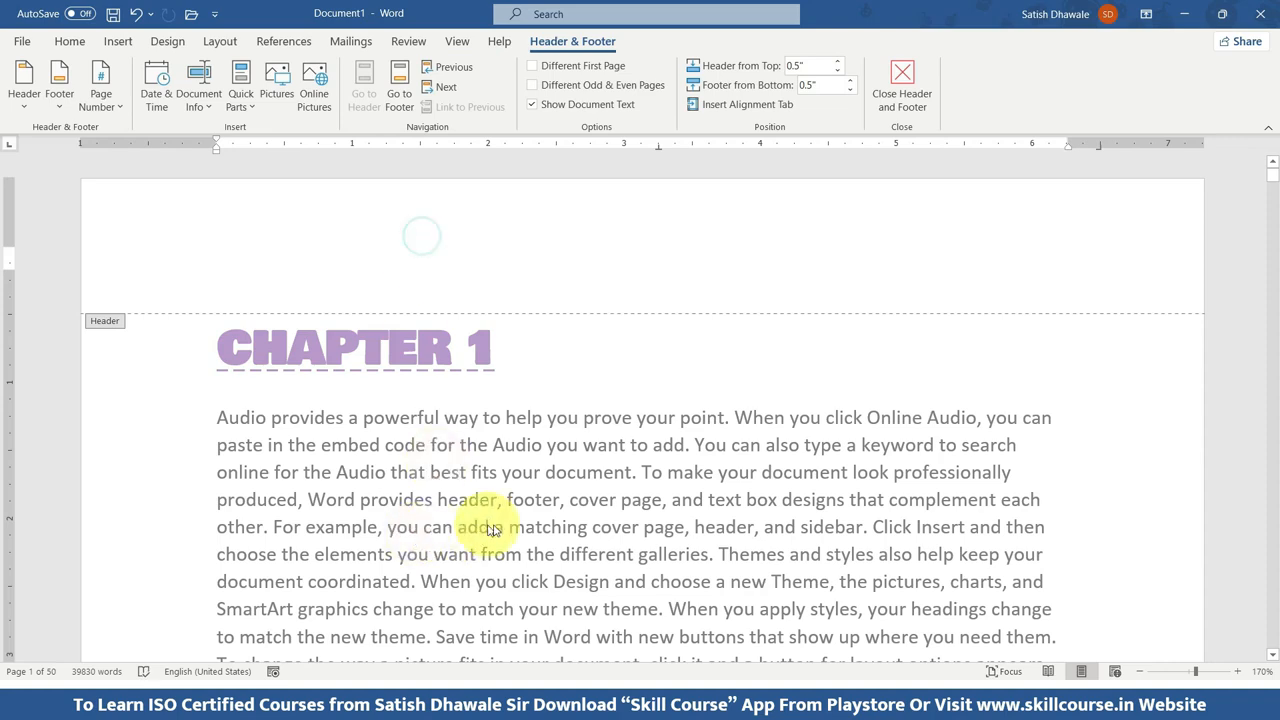
{"action": "double_click", "coordinate": [425, 443]}
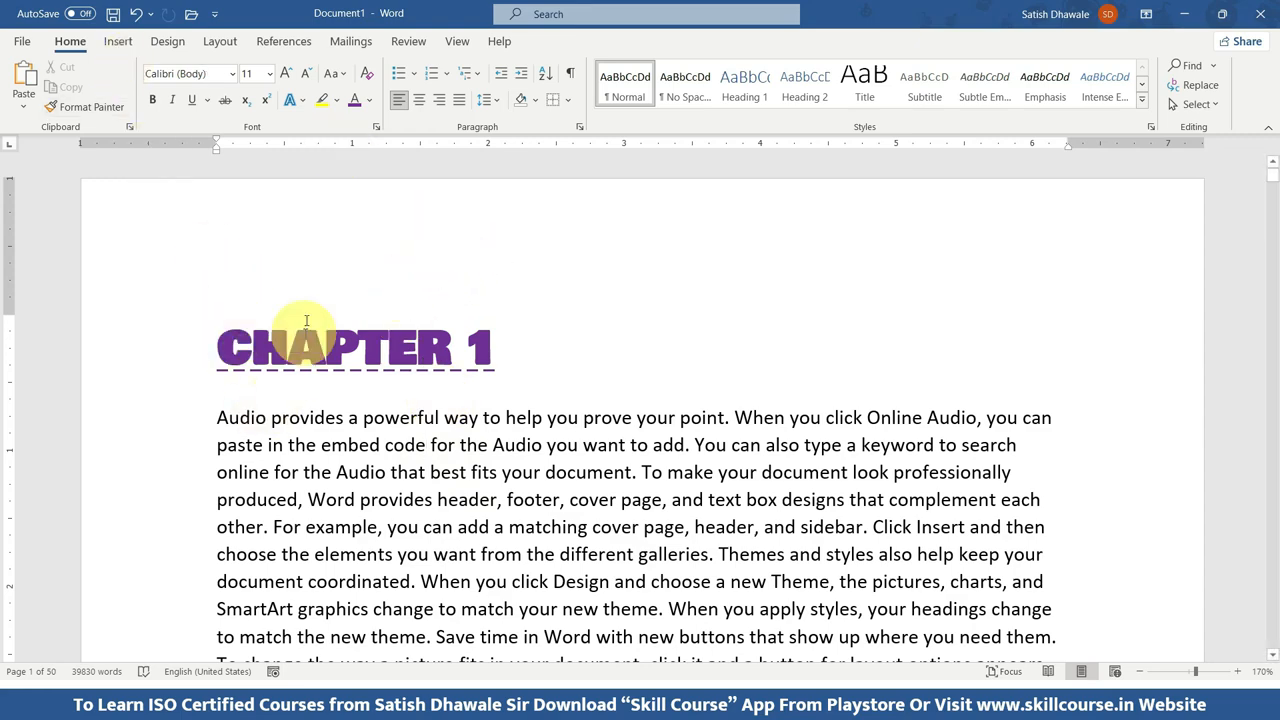
{"action": "double_click", "coordinate": [347, 210]}
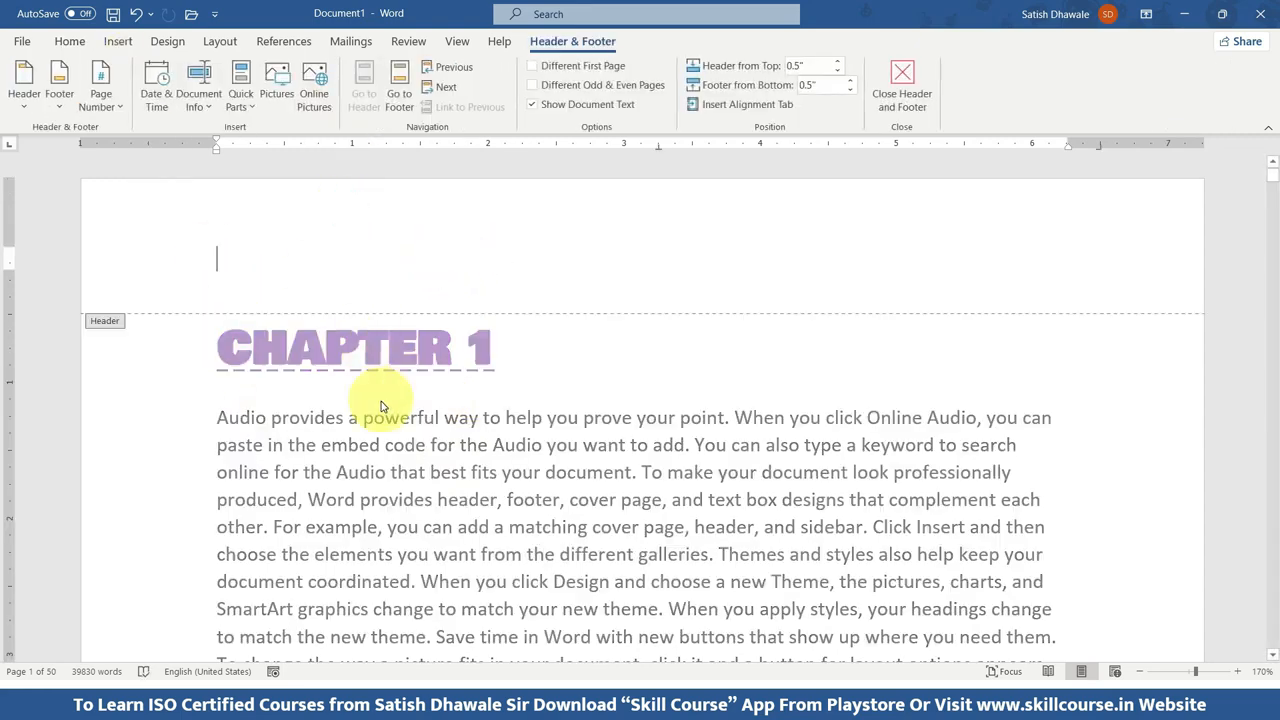
{"action": "double_click", "coordinate": [405, 452]}
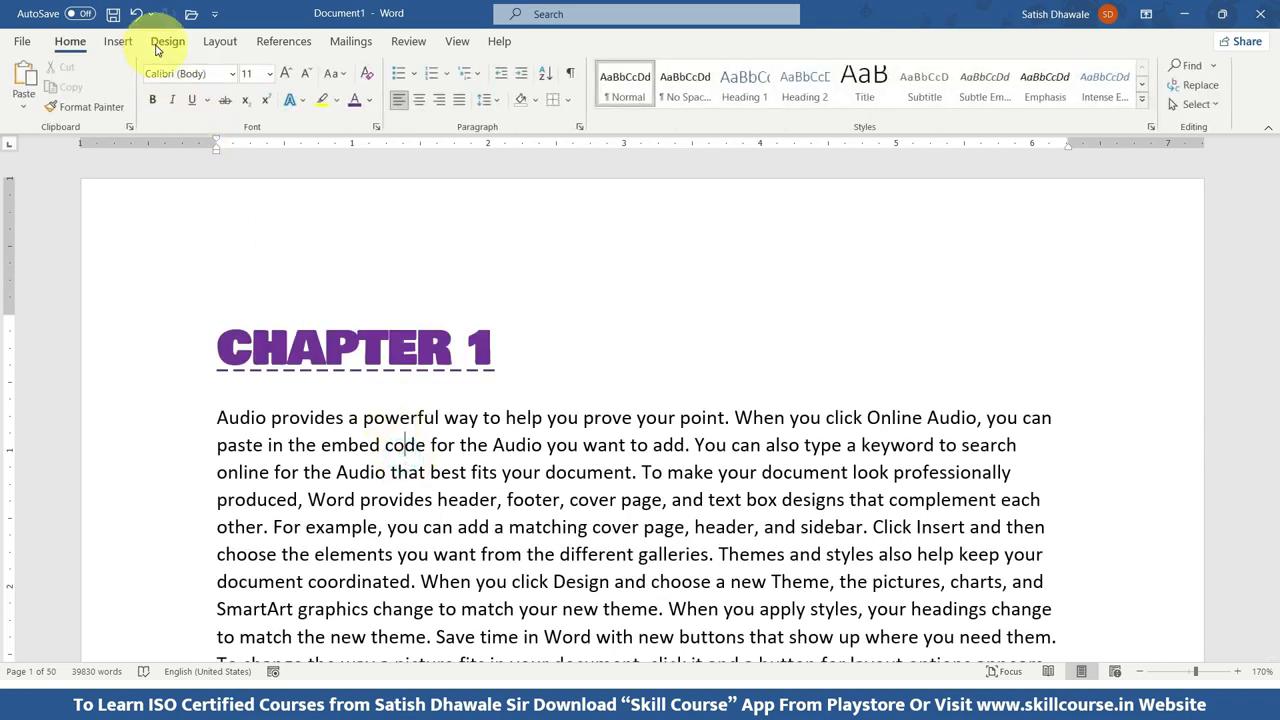
Insert the built-in Retrospect header into the document.
{"action": "left_click", "coordinate": [116, 41]}
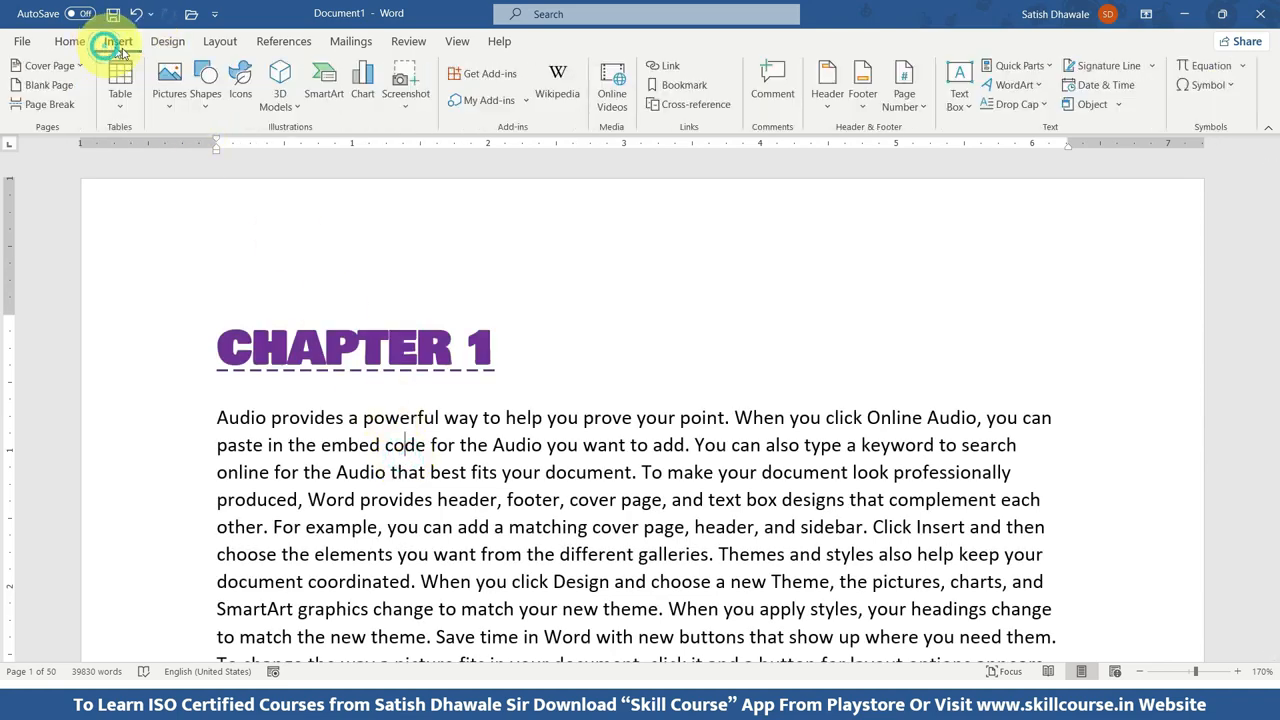
{"action": "left_click", "coordinate": [820, 110]}
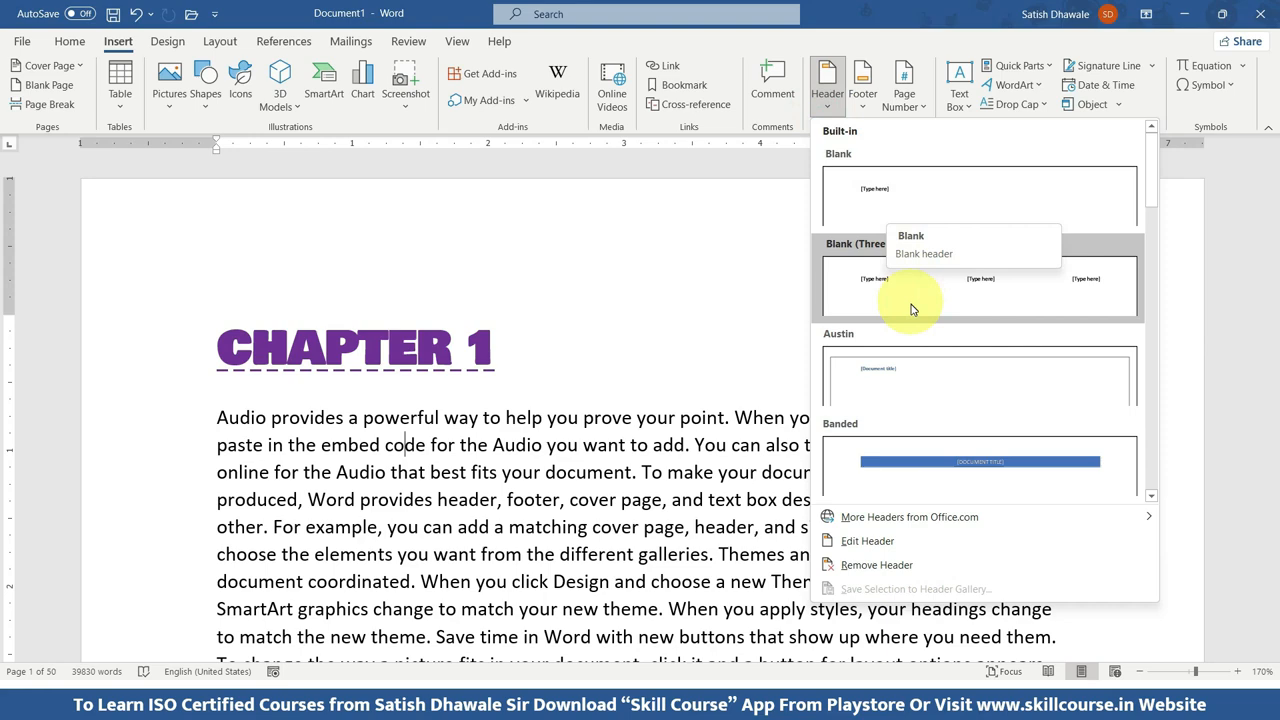
{"action": "scroll", "coordinate": [911, 310], "scroll_direction": "down", "scroll_amount": 10}
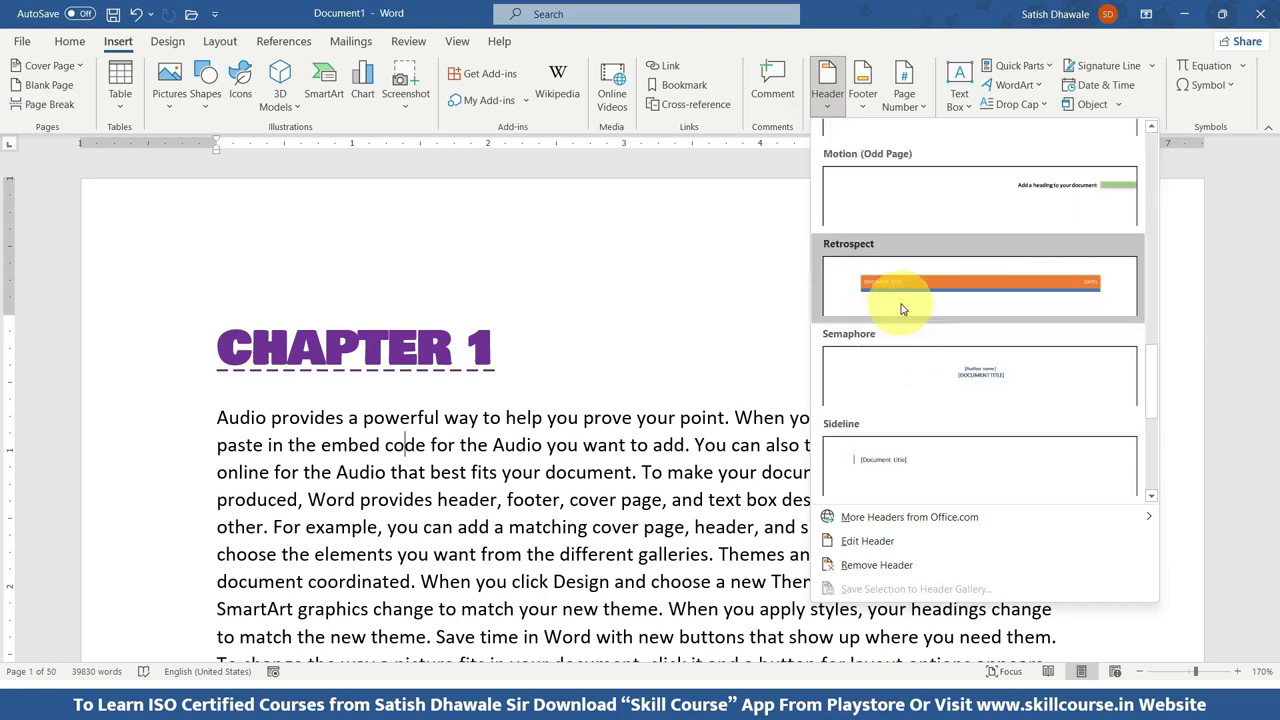
{"action": "left_click", "coordinate": [899, 305]}
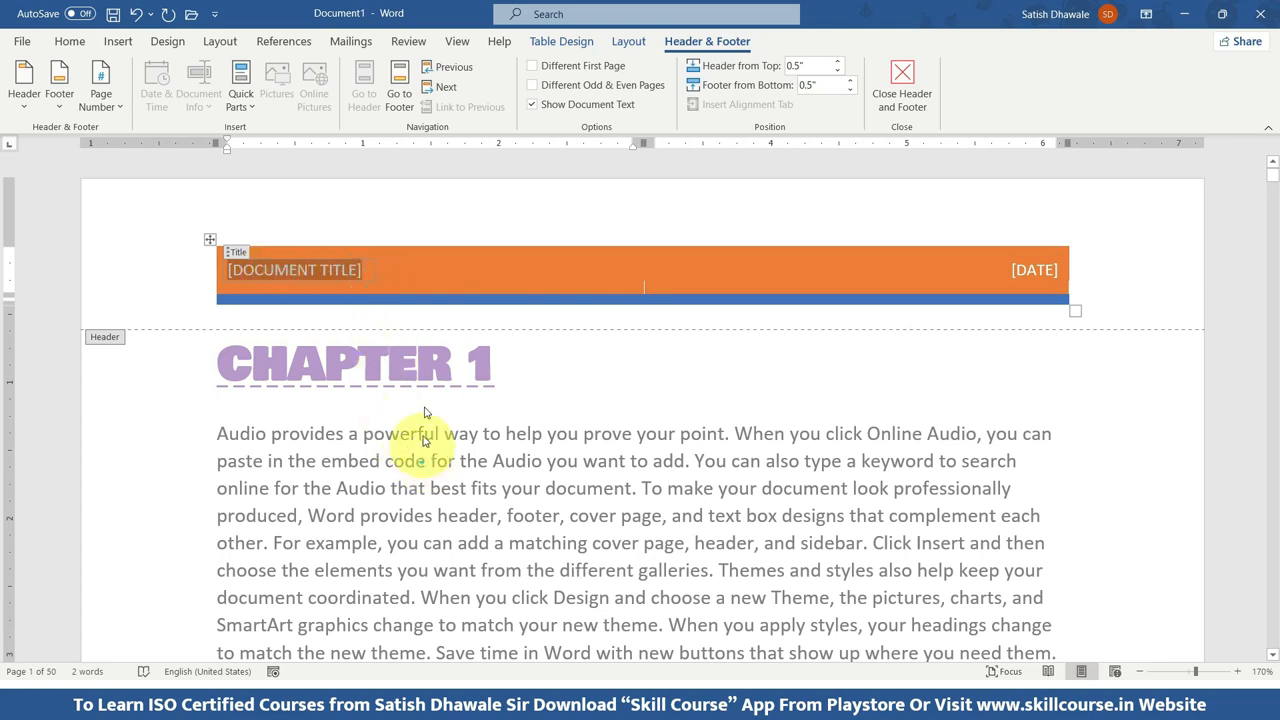
Fill the header title with "Skill Course Notes by" and the author's full name, and set the header date to 05/11/2023.
{"action": "left_click", "coordinate": [348, 270]}
{"action": "type", "text": "S"}
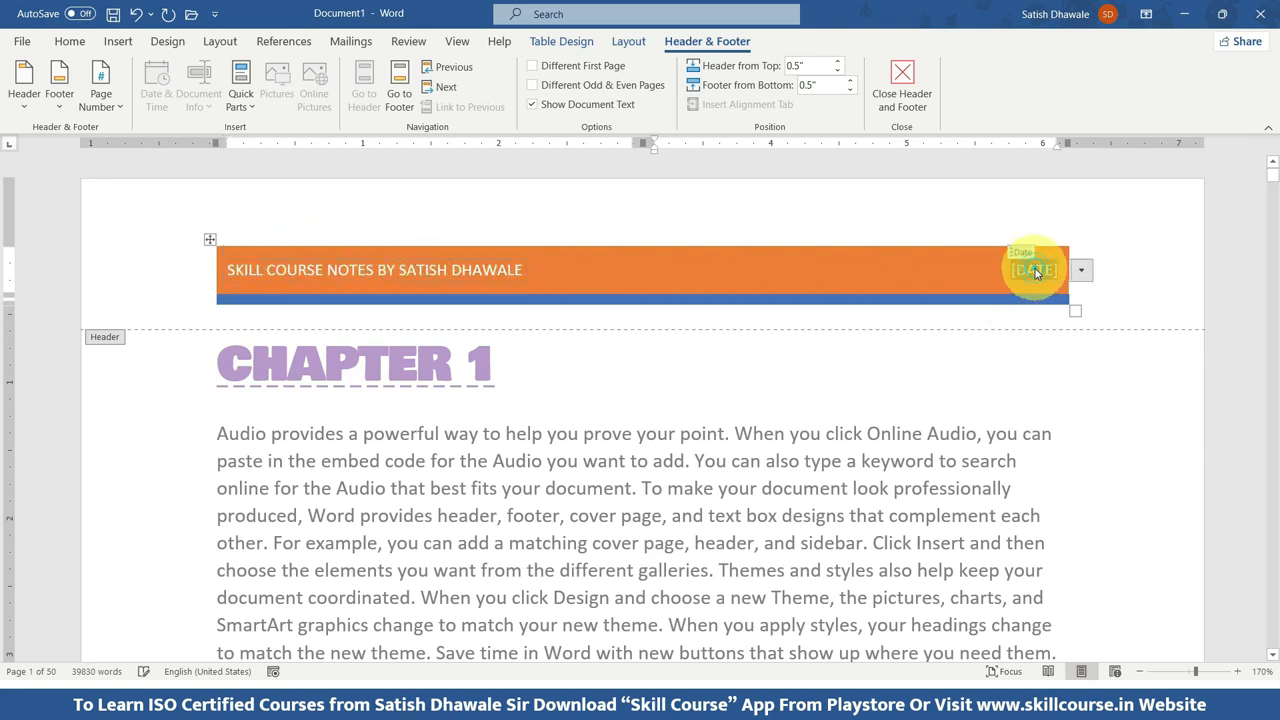
{"action": "left_click", "coordinate": [1081, 270]}
{"action": "left_click", "coordinate": [1036, 341]}
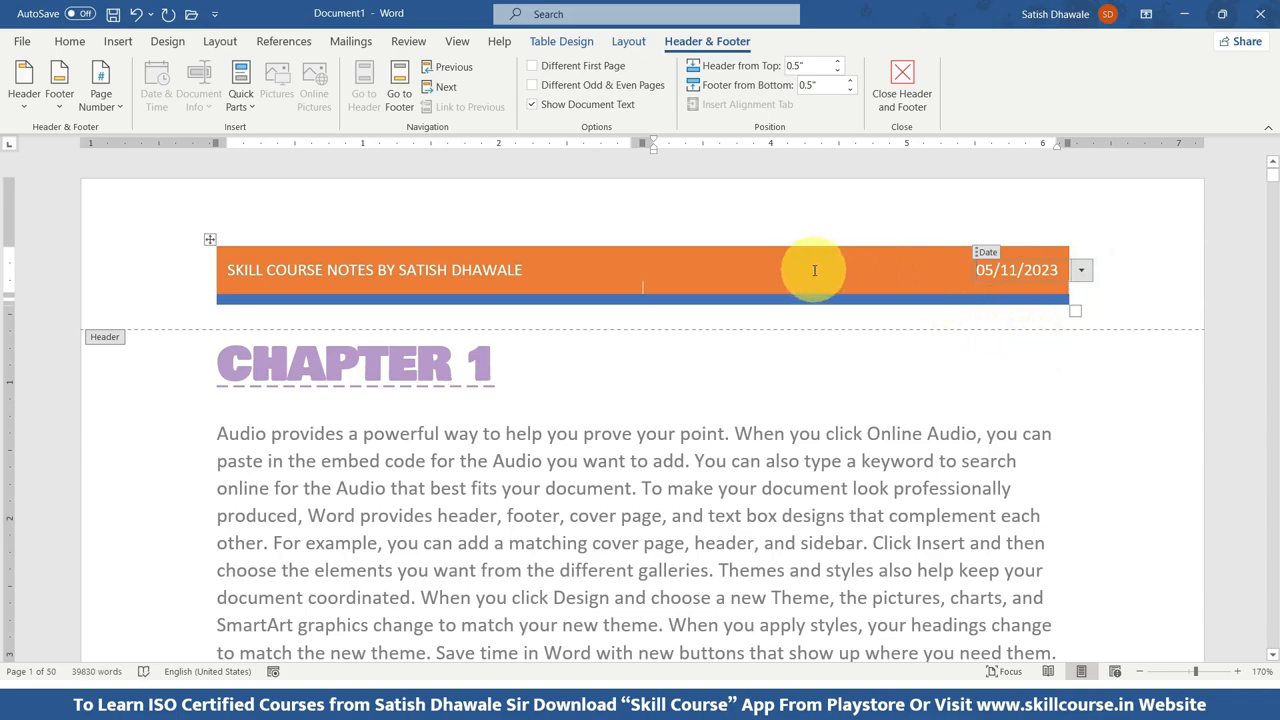
Examine the header and footer areas across the first pages to check how the new header repeats.
{"action": "scroll", "coordinate": [653, 270], "scroll_direction": "down", "scroll_amount": 2}
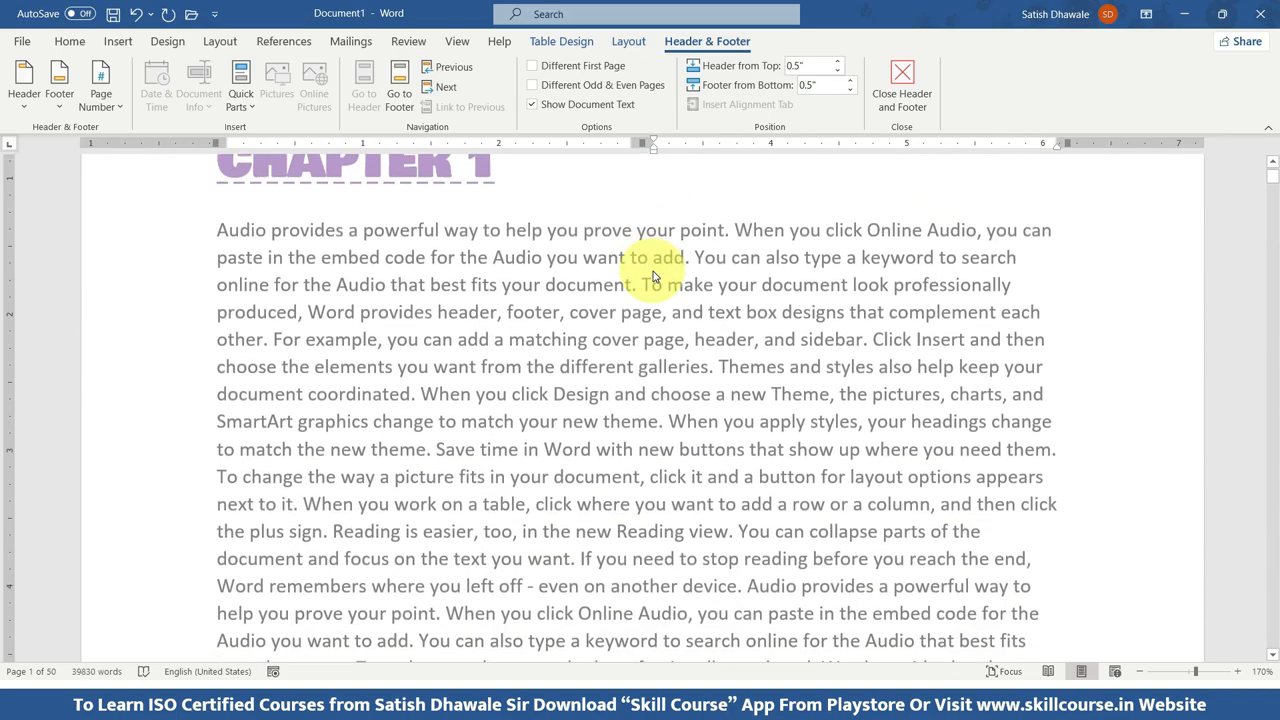
{"action": "scroll", "coordinate": [653, 271], "scroll_direction": "down", "scroll_amount": 10}
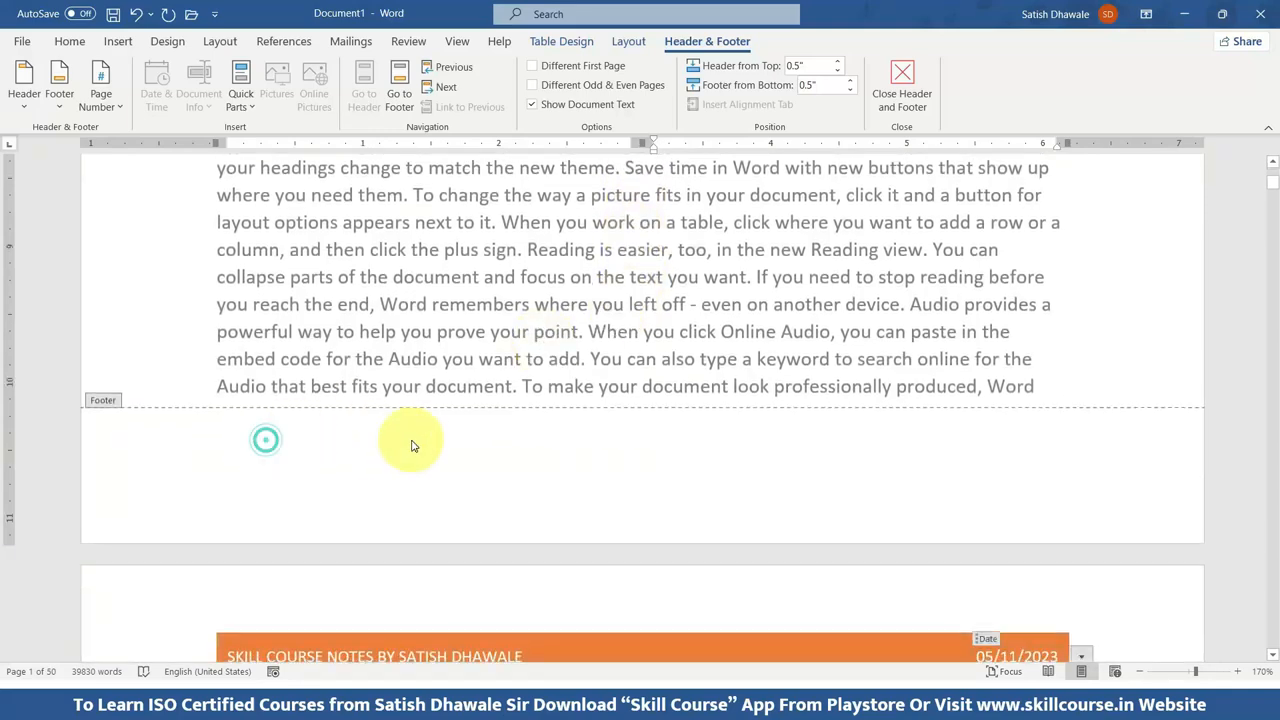
{"action": "scroll", "coordinate": [300, 440], "scroll_direction": "down", "scroll_amount": 3}
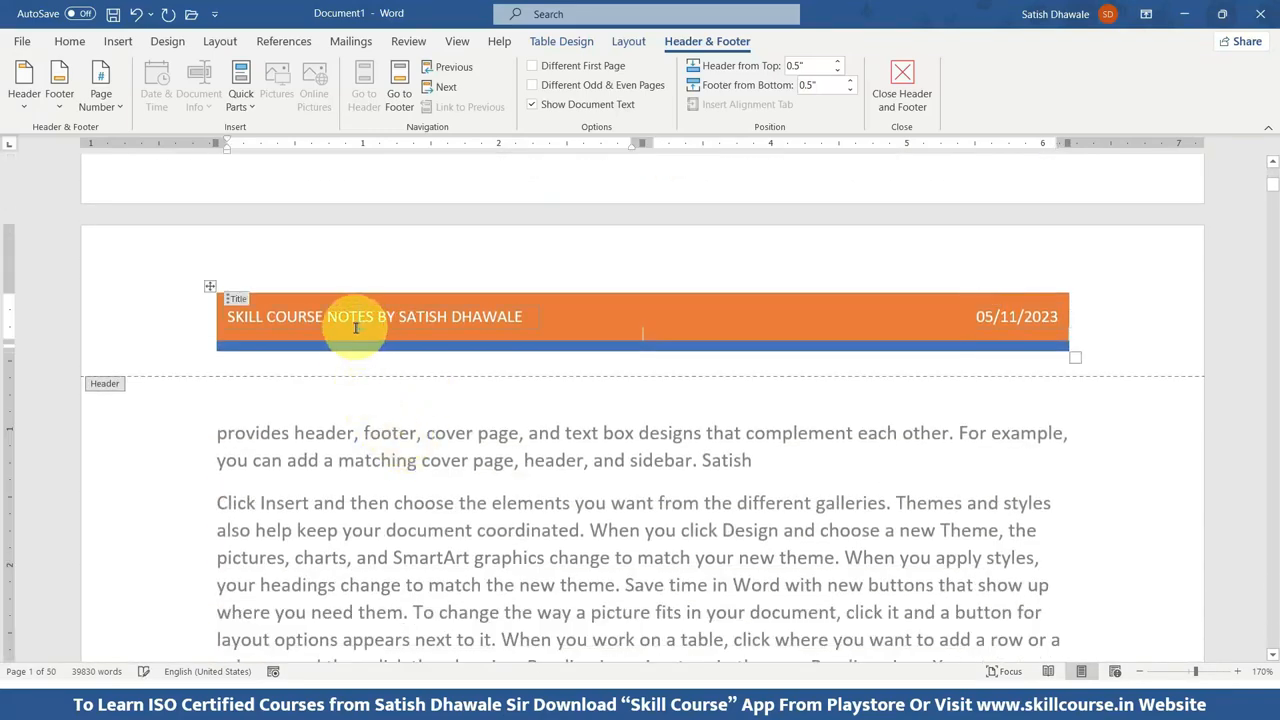
{"action": "left_click", "coordinate": [357, 331]}
{"action": "scroll", "coordinate": [367, 381], "scroll_direction": "down", "scroll_amount": 10}
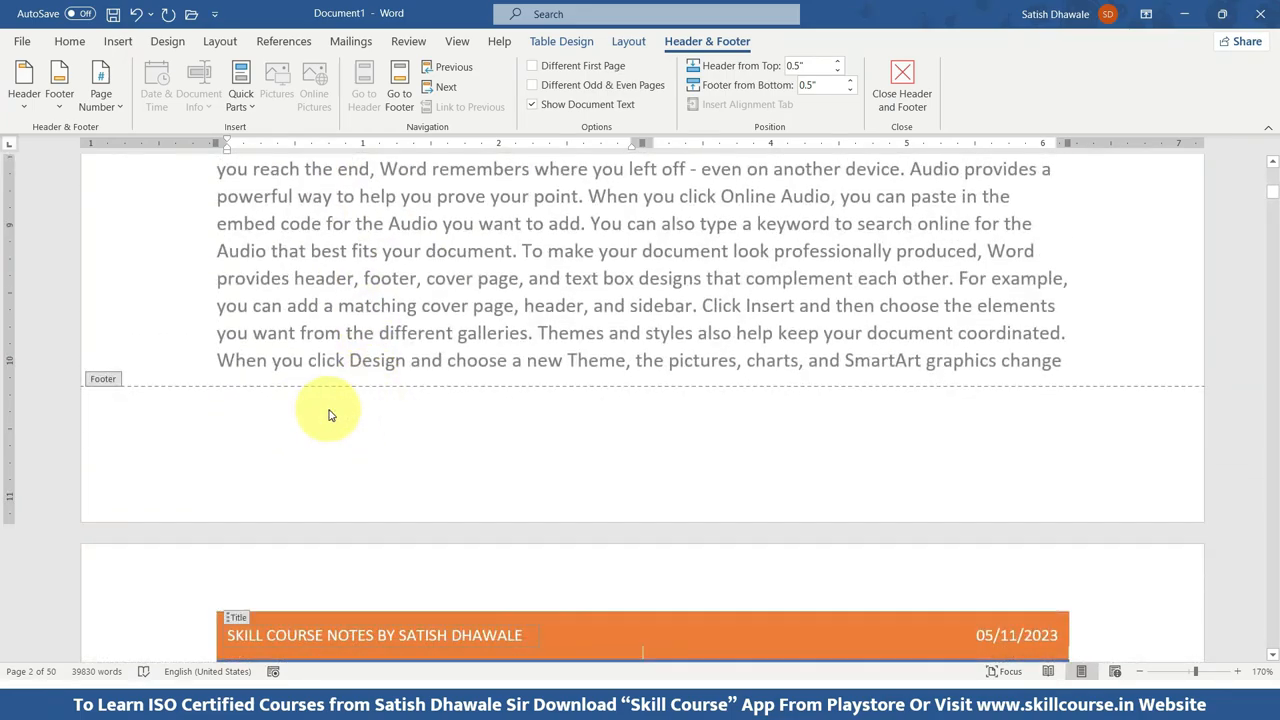
{"action": "scroll", "coordinate": [330, 415], "scroll_direction": "up", "scroll_amount": 10}
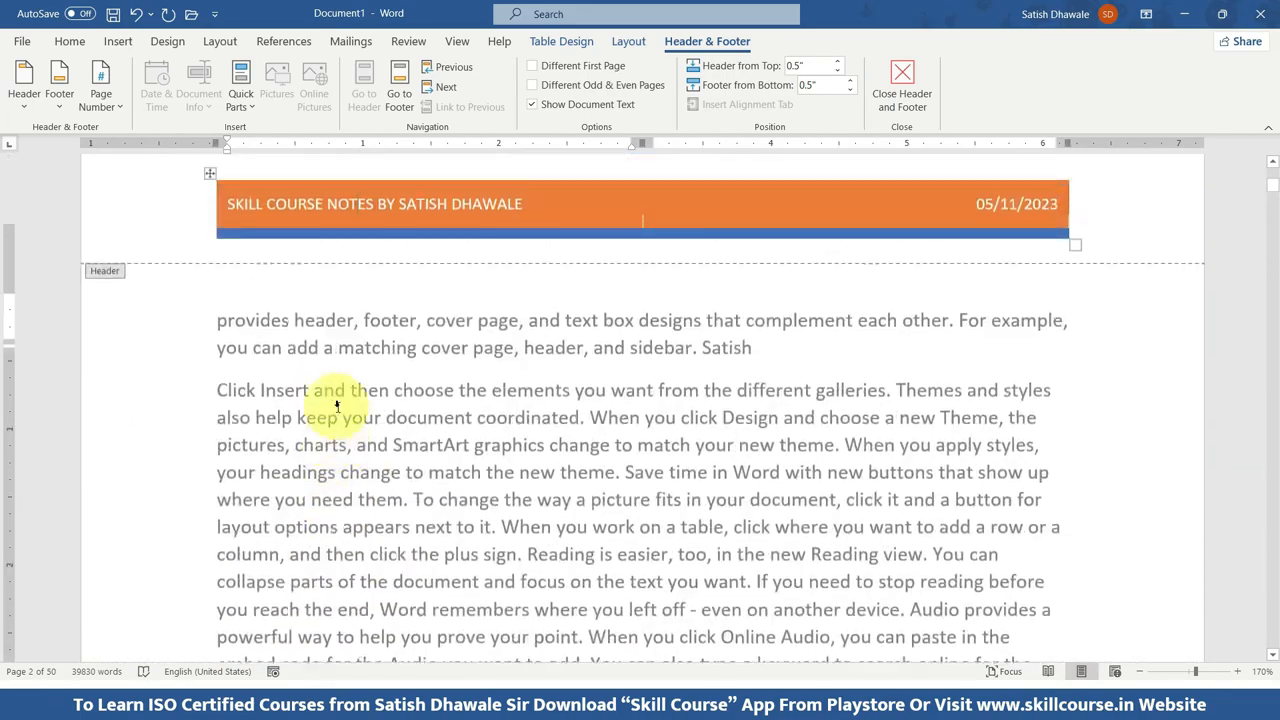
{"action": "scroll", "coordinate": [337, 405], "scroll_direction": "up", "scroll_amount": 15}
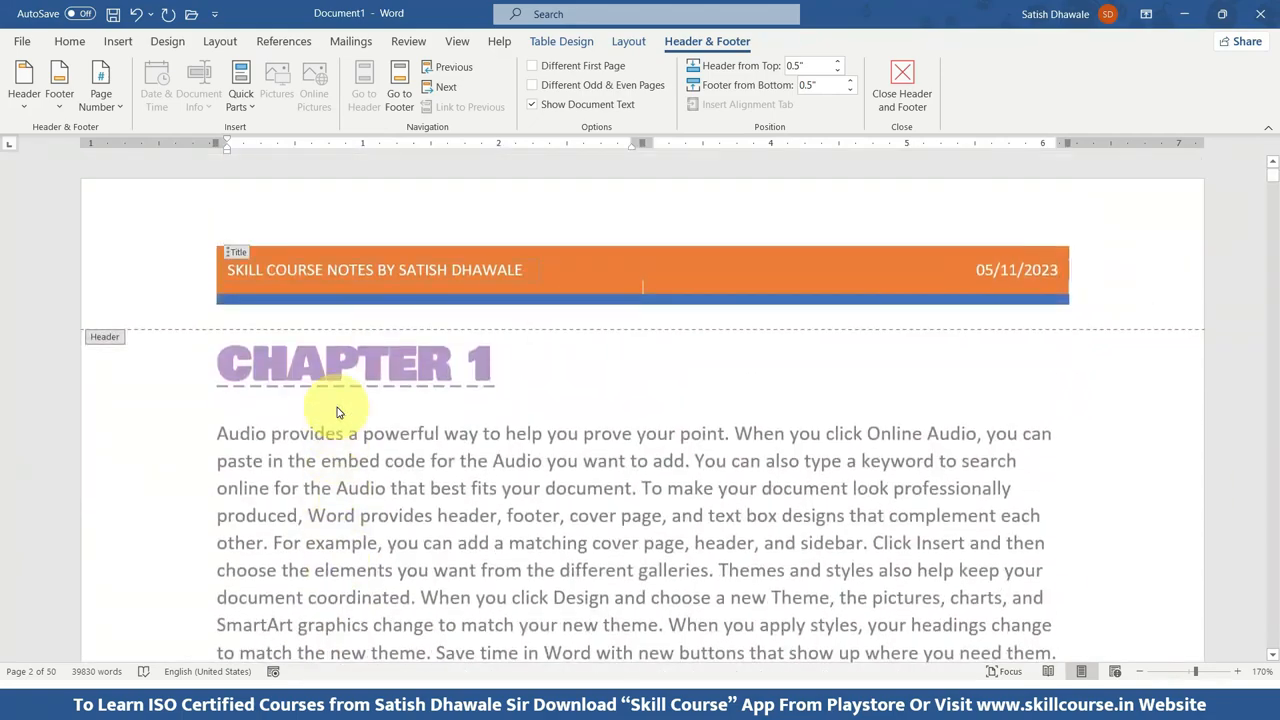
View the page number placement options without choosing one, and leave header editing for the body text on page 1.
{"action": "left_click", "coordinate": [110, 107]}
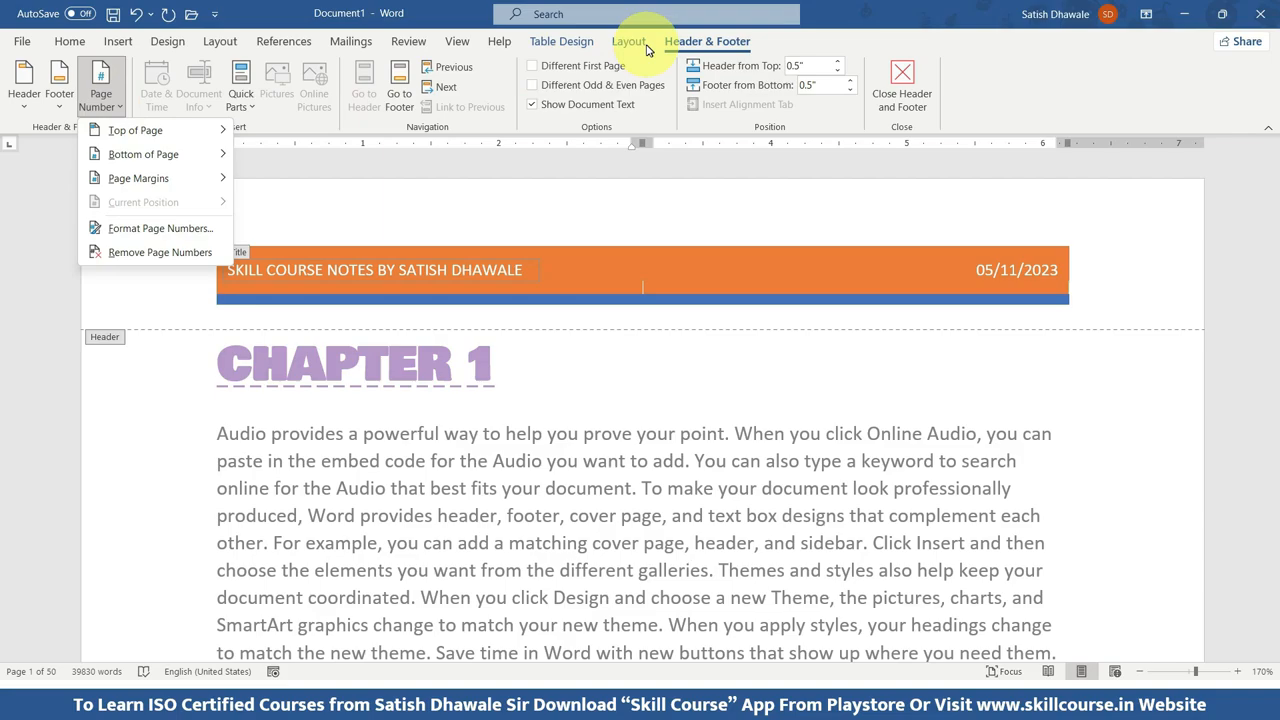
{"action": "left_click", "coordinate": [114, 104]}
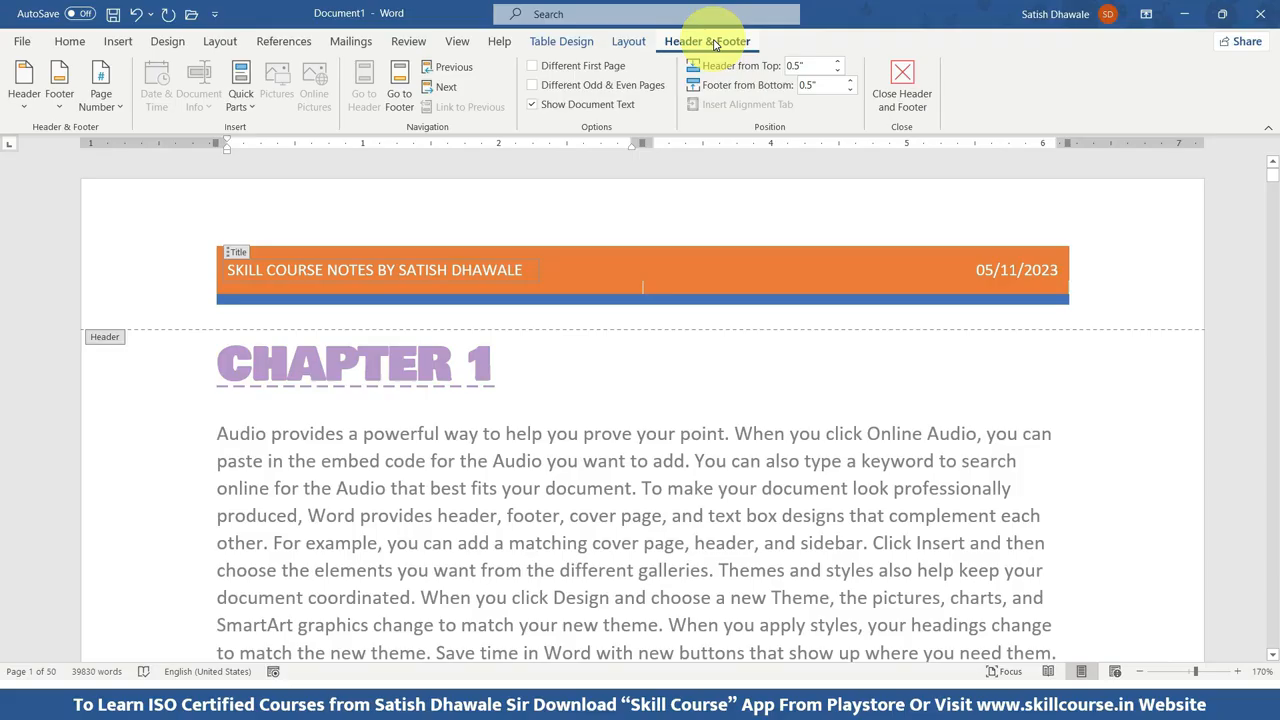
{"action": "left_click", "coordinate": [480, 262]}
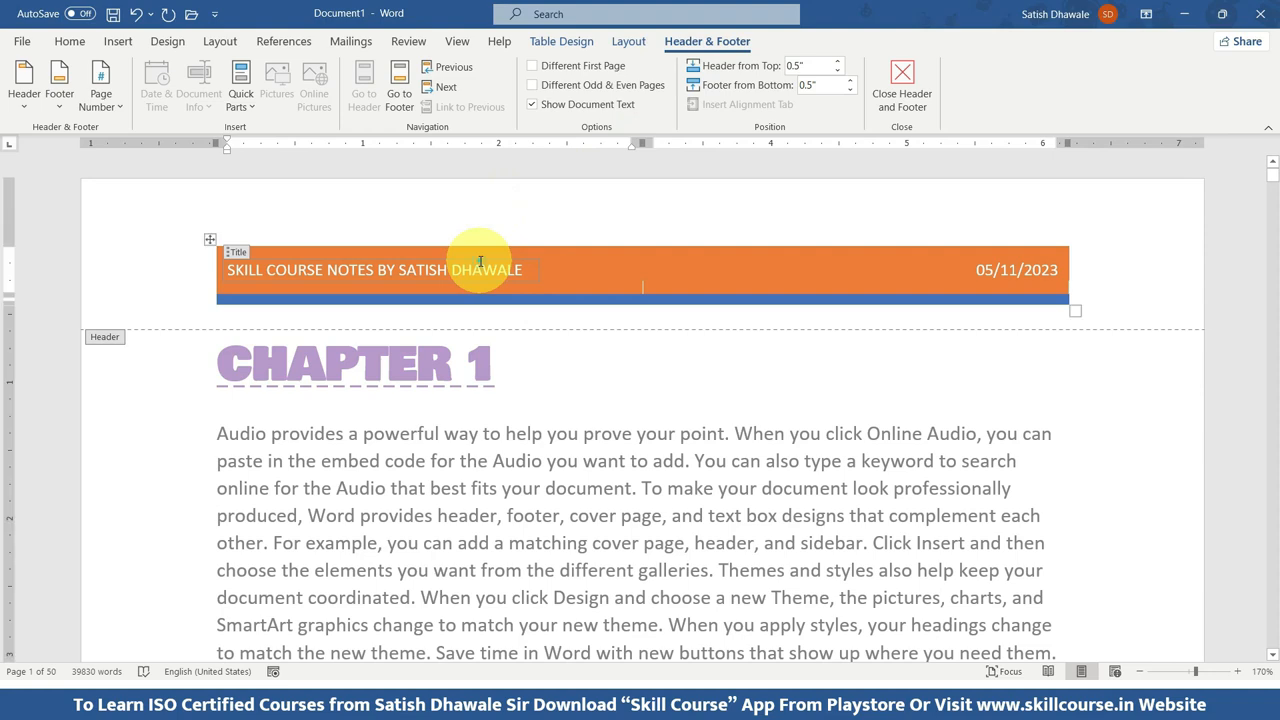
{"action": "double_click", "coordinate": [516, 455]}
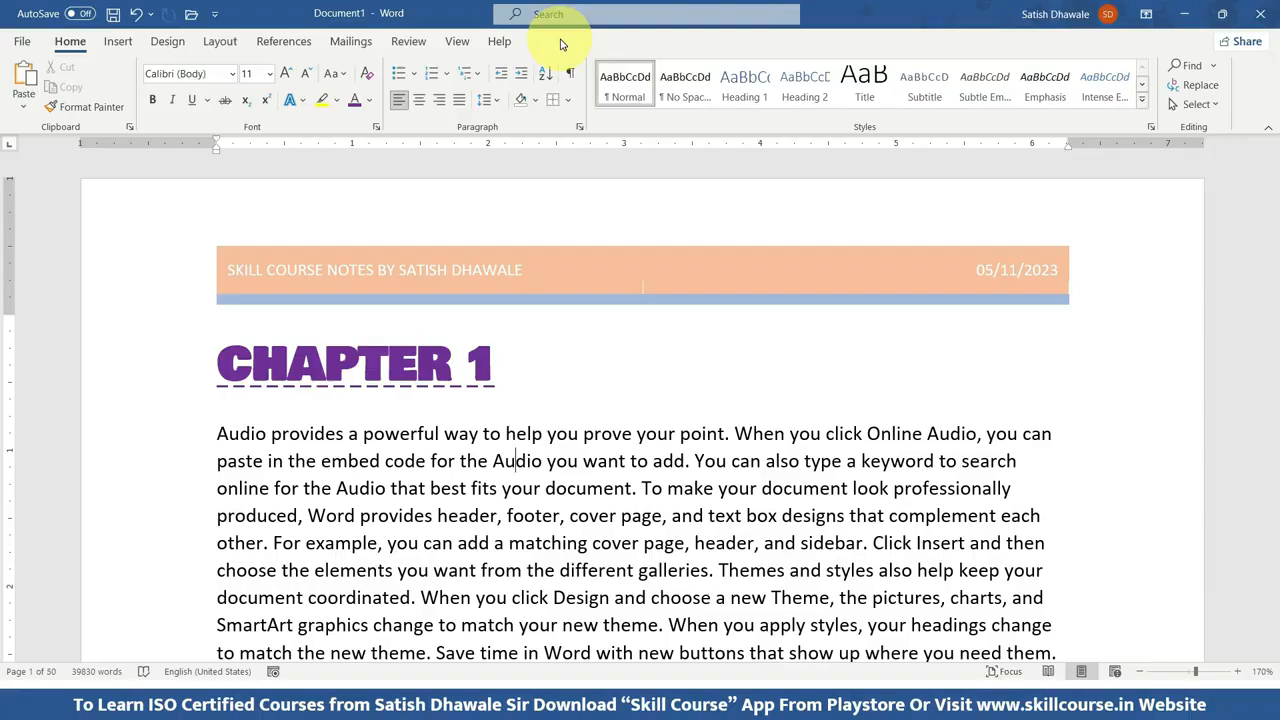
Open the page 1 footer for editing and insert a built-in footer with centred blue "Page X of Y" numbering.
{"action": "scroll", "coordinate": [623, 363], "scroll_direction": "down", "scroll_amount": 15}
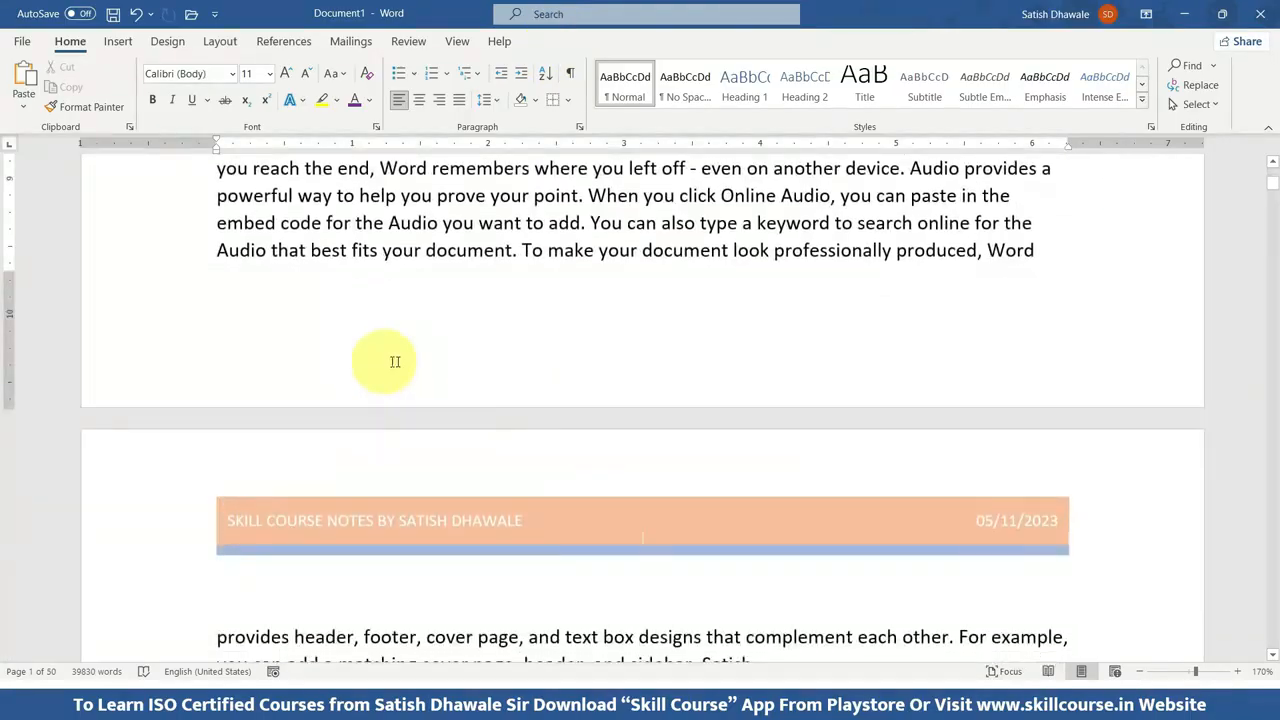
{"action": "double_click", "coordinate": [384, 357]}
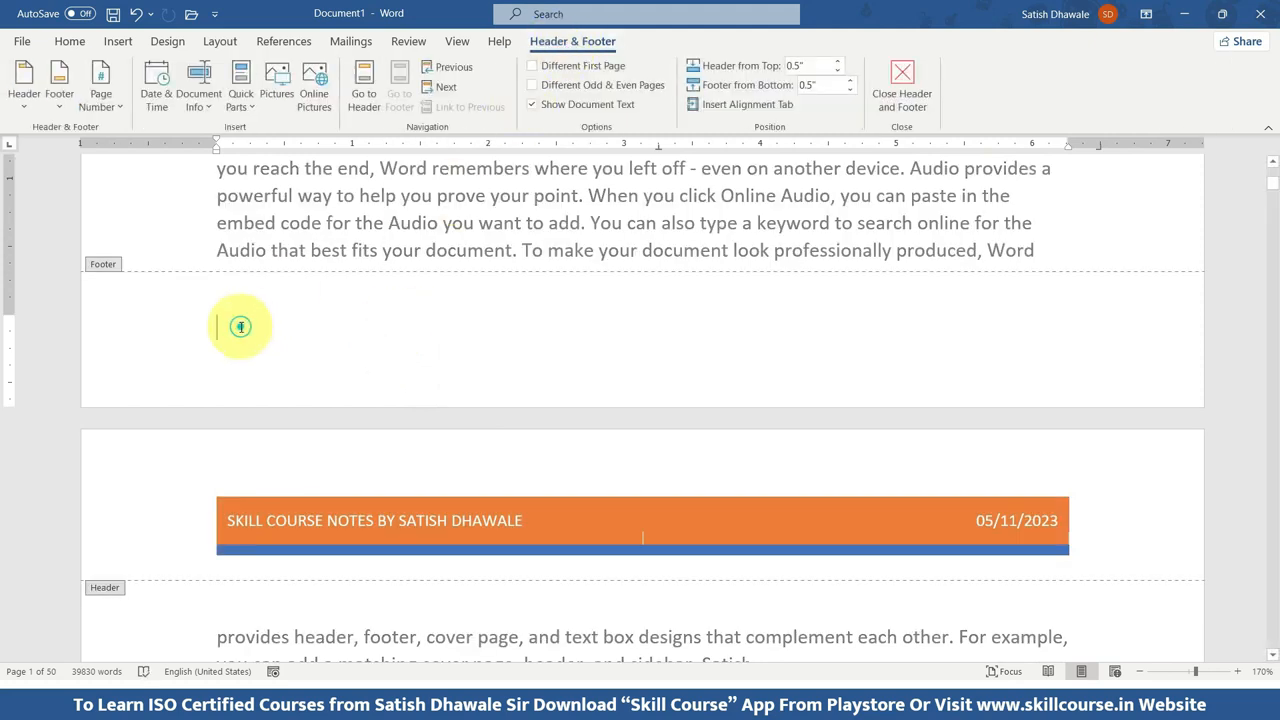
{"action": "left_click", "coordinate": [100, 105]}
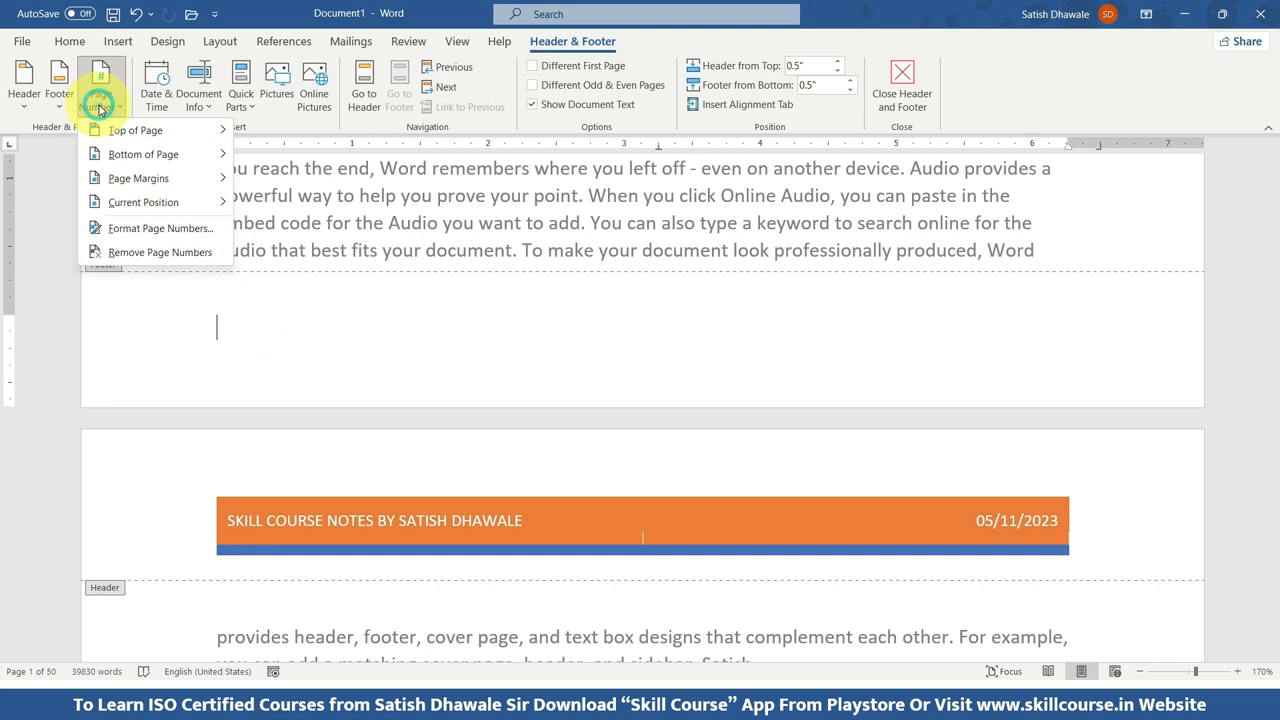
{"action": "left_click", "coordinate": [59, 90]}
{"action": "scroll", "coordinate": [97, 331], "scroll_direction": "down", "scroll_amount": 5}
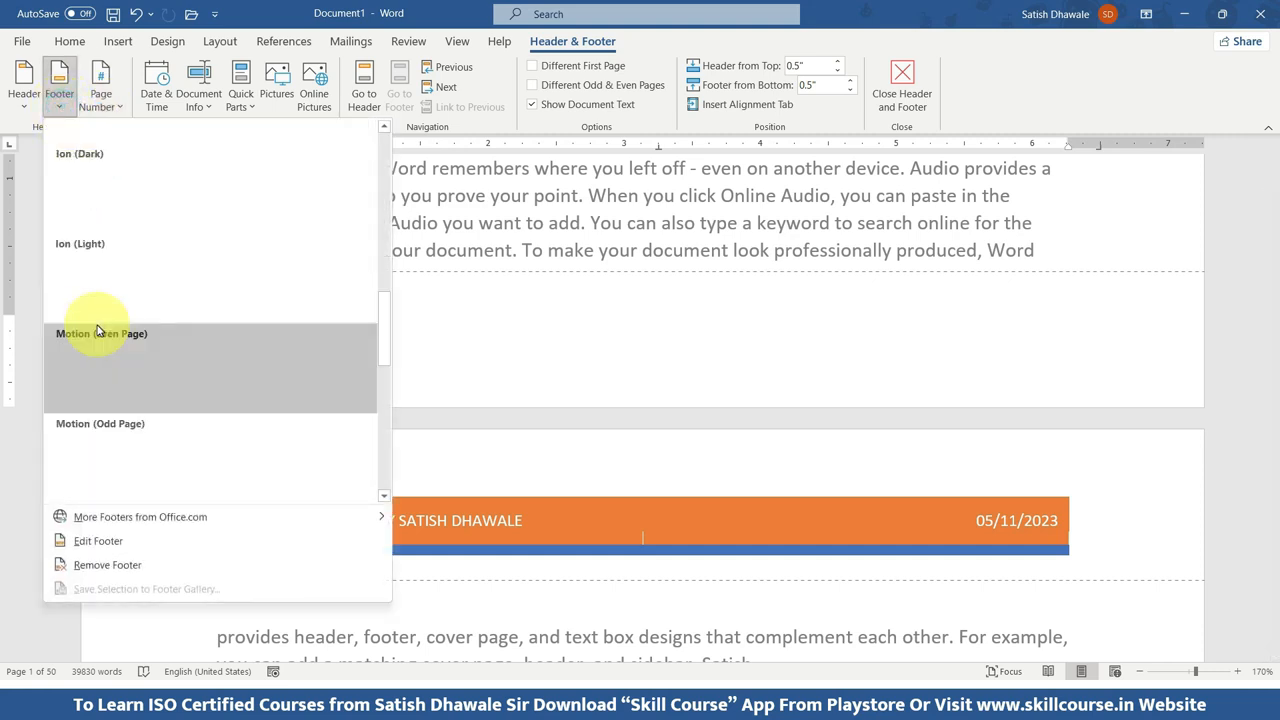
{"action": "scroll", "coordinate": [112, 385], "scroll_direction": "down", "scroll_amount": 4}
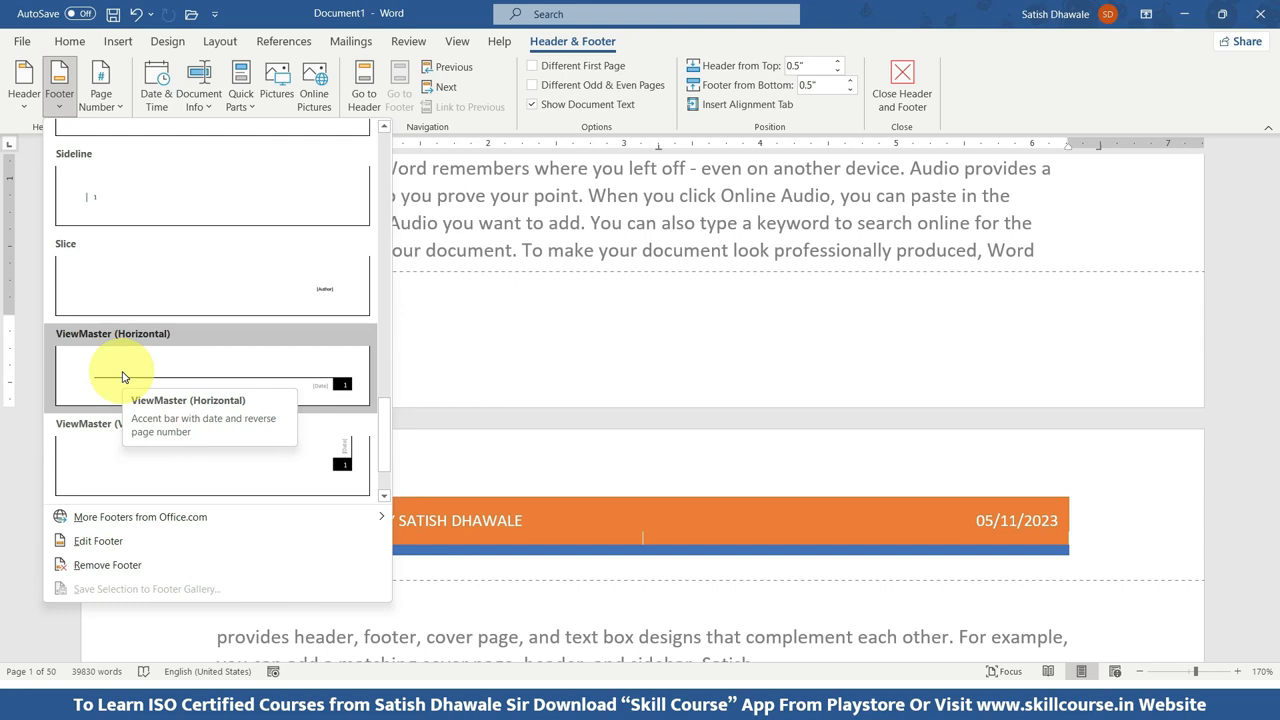
{"action": "scroll", "coordinate": [150, 373], "scroll_direction": "down", "scroll_amount": 1}
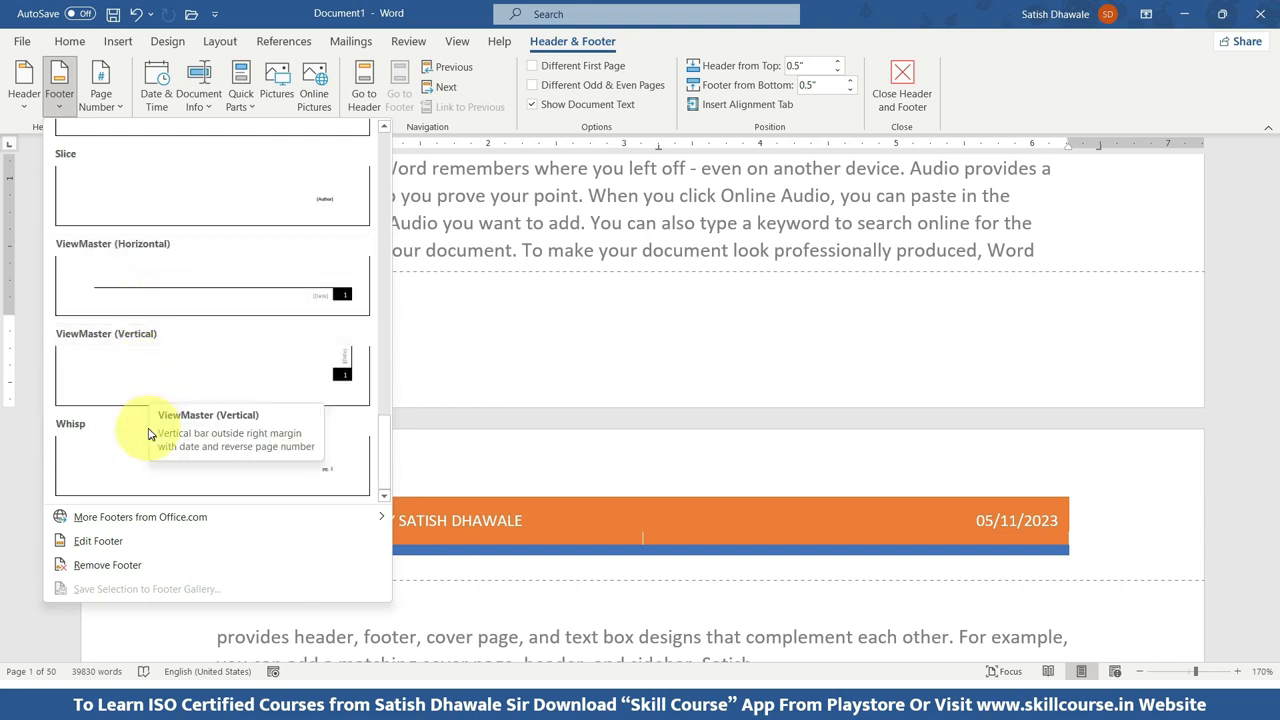
{"action": "scroll", "coordinate": [140, 400], "scroll_direction": "up", "scroll_amount": 6}
{"action": "scroll", "coordinate": [136, 440], "scroll_direction": "up", "scroll_amount": 6}
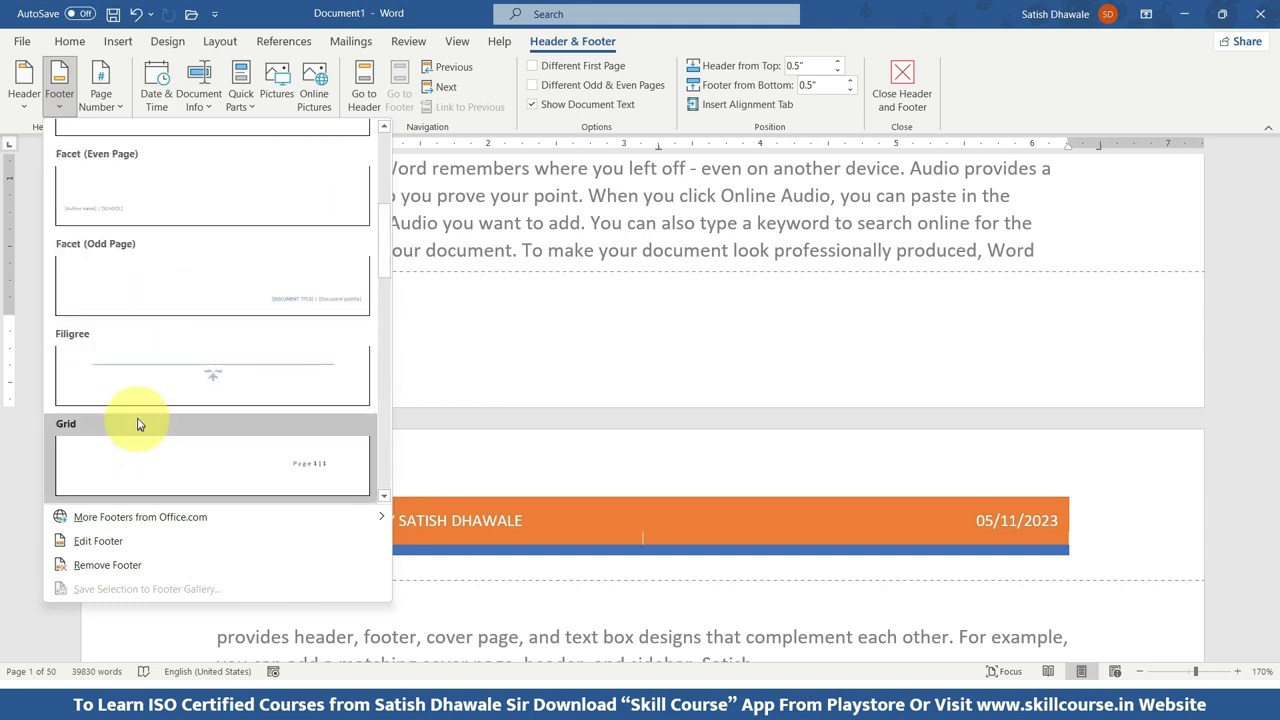
{"action": "scroll", "coordinate": [135, 370], "scroll_direction": "up", "scroll_amount": 3}
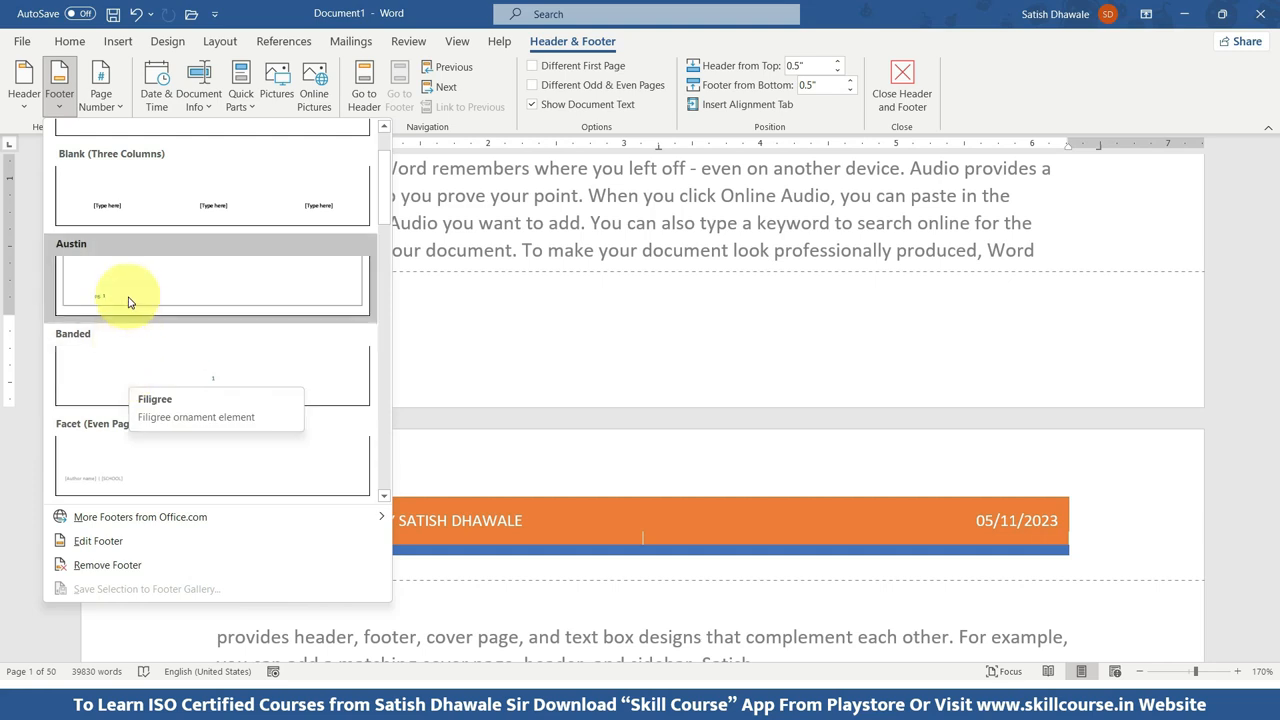
{"action": "scroll", "coordinate": [133, 300], "scroll_direction": "up", "scroll_amount": 1}
{"action": "scroll", "coordinate": [160, 370], "scroll_direction": "down", "scroll_amount": 8}
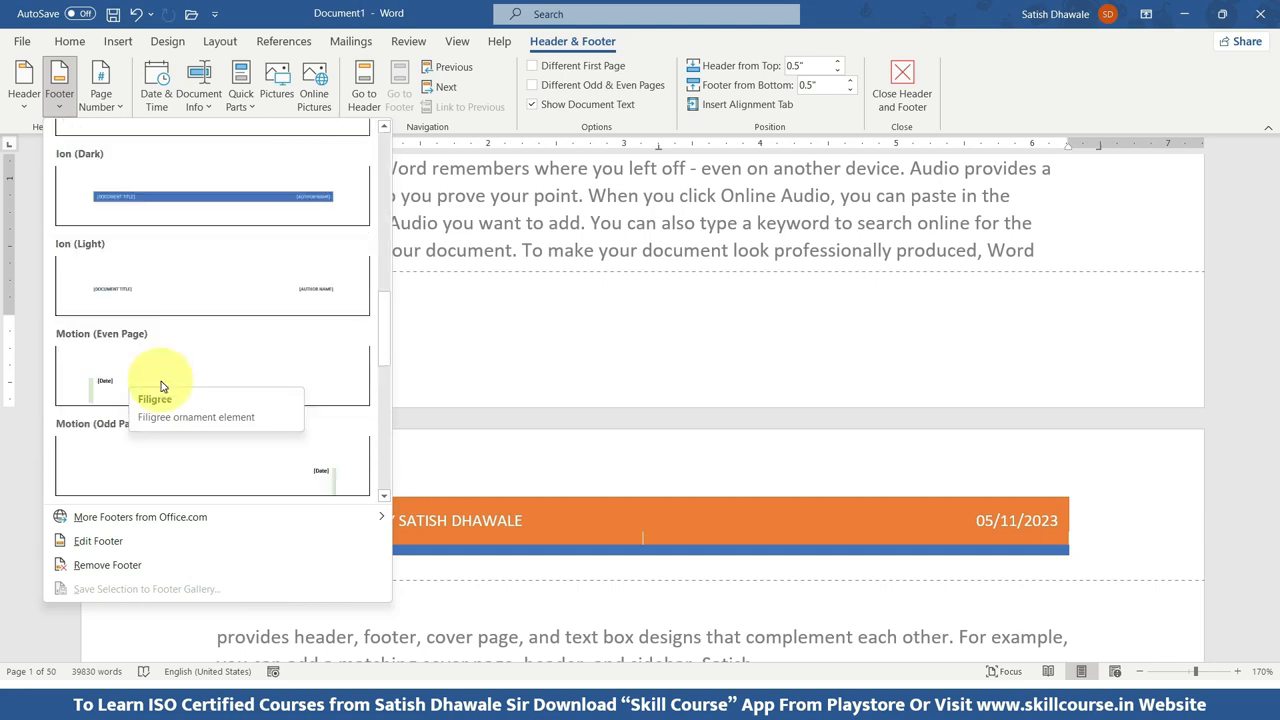
{"action": "left_click", "coordinate": [157, 376]}
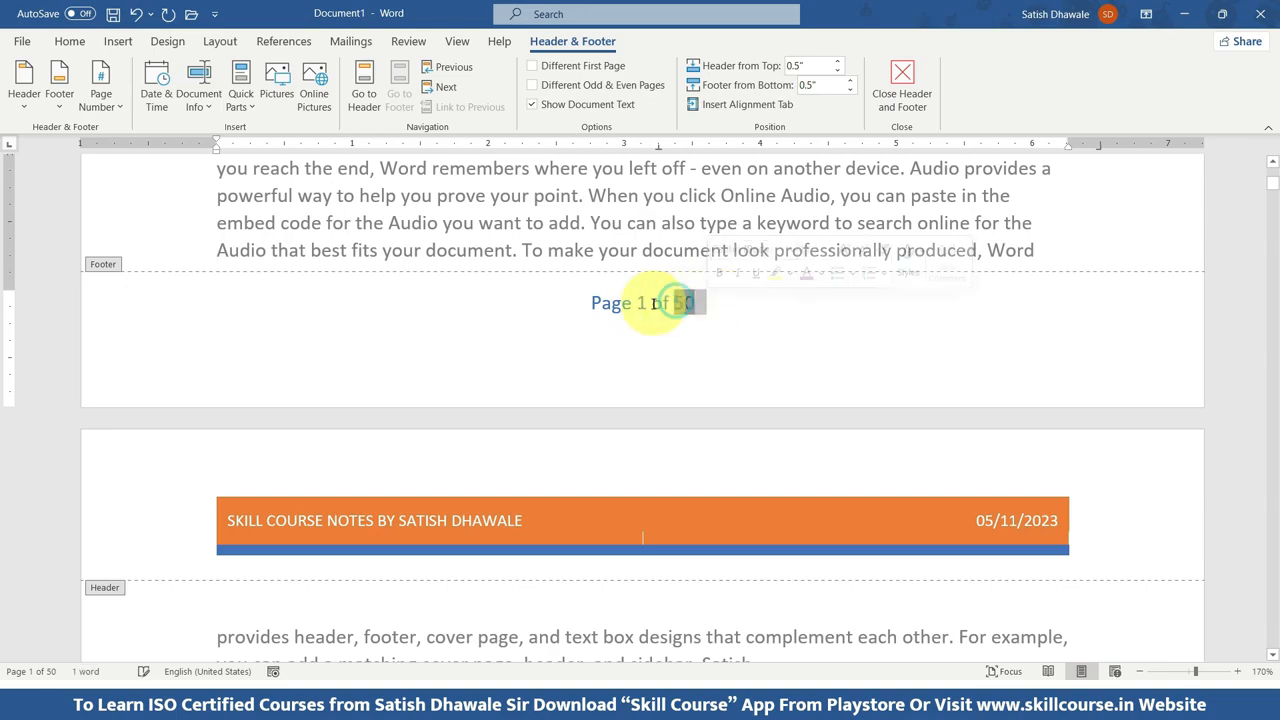
Left-align the "Page X of Y" line in the page 1 footer.
{"action": "double_click", "coordinate": [651, 306]}
{"action": "left_click", "coordinate": [651, 306]}
{"action": "scroll", "coordinate": [650, 300], "scroll_direction": "down", "scroll_amount": 20}
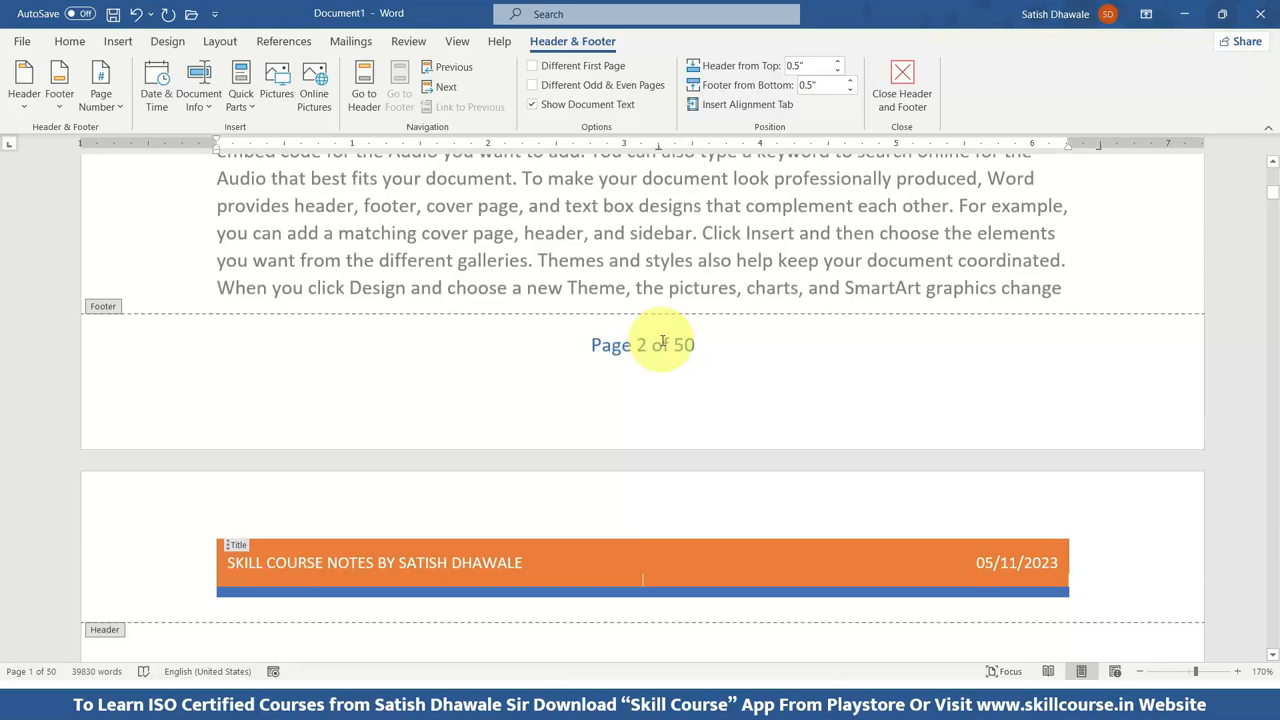
{"action": "scroll", "coordinate": [712, 300], "scroll_direction": "up", "scroll_amount": 15}
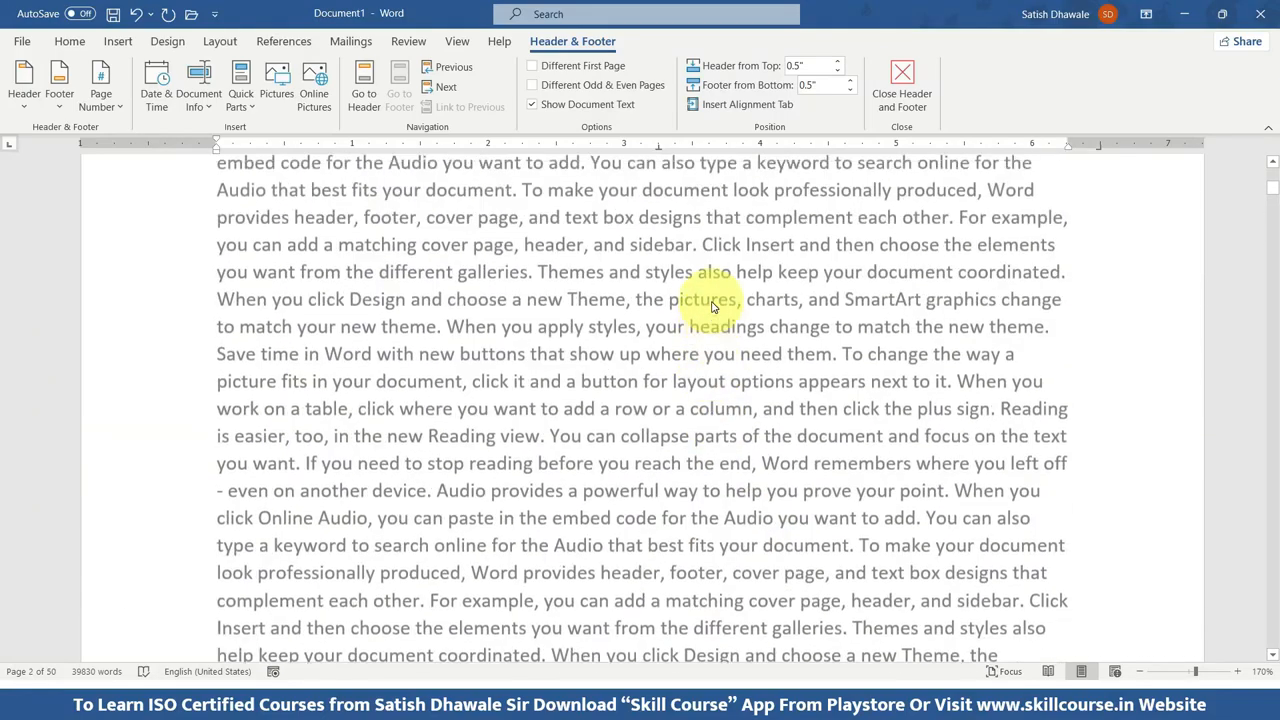
{"action": "scroll", "coordinate": [690, 280], "scroll_direction": "up", "scroll_amount": 1}
{"action": "triple_click", "coordinate": [659, 248]}
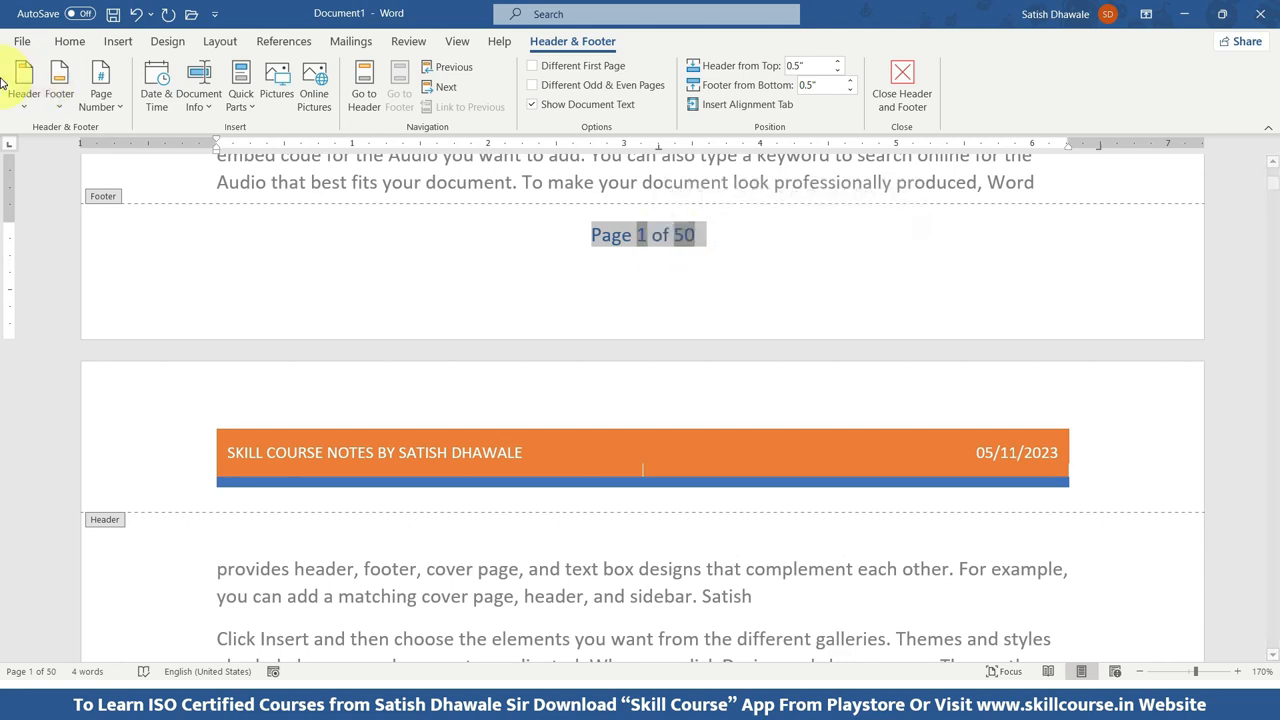
{"action": "left_click", "coordinate": [63, 42]}
{"action": "left_click", "coordinate": [397, 100]}
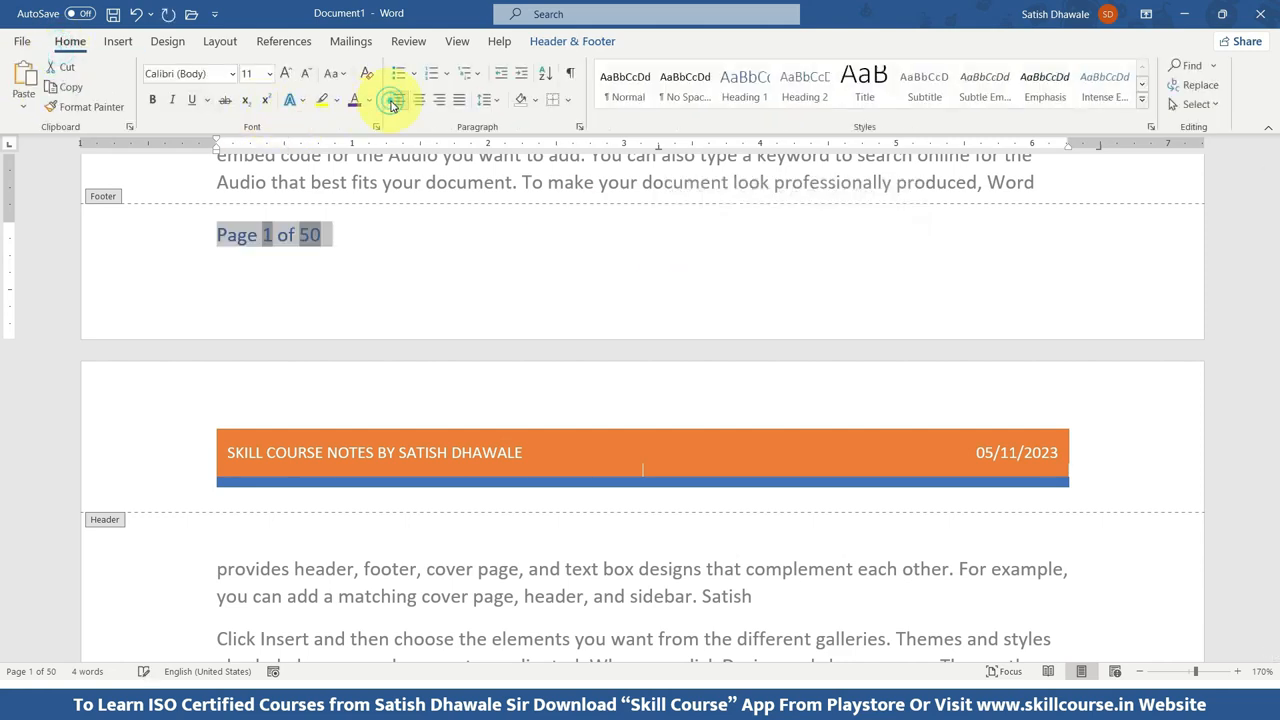
{"action": "left_click", "coordinate": [368, 240]}
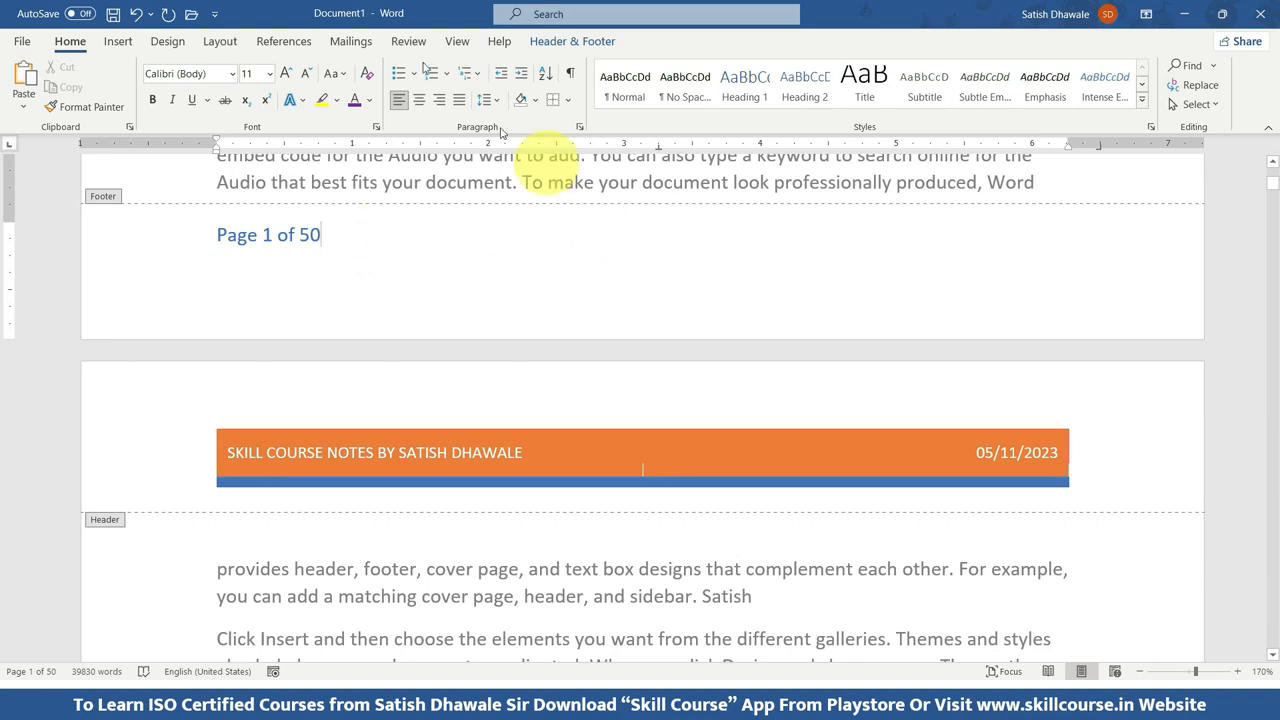
Insert the picture Skill Course Logo Web (1).jpg from the Skill Course folder on drive D: after the footer's page number.
{"action": "left_click", "coordinate": [118, 42]}
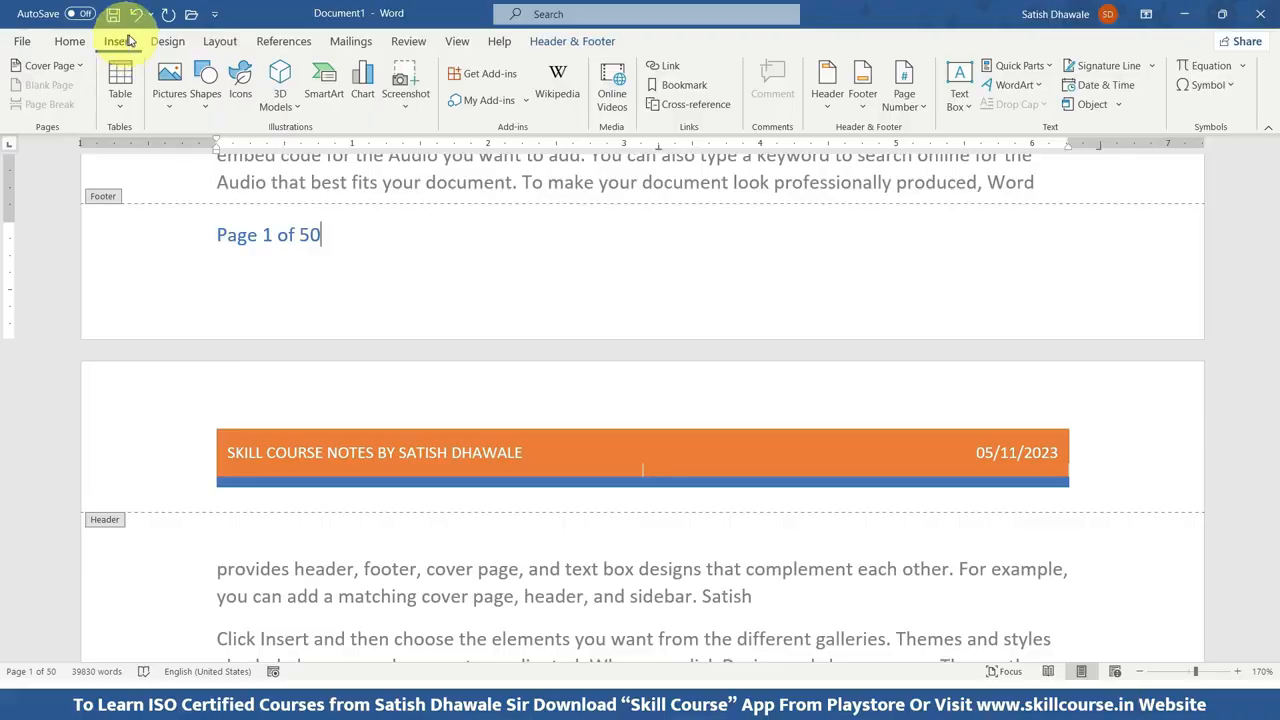
{"action": "left_click", "coordinate": [171, 85]}
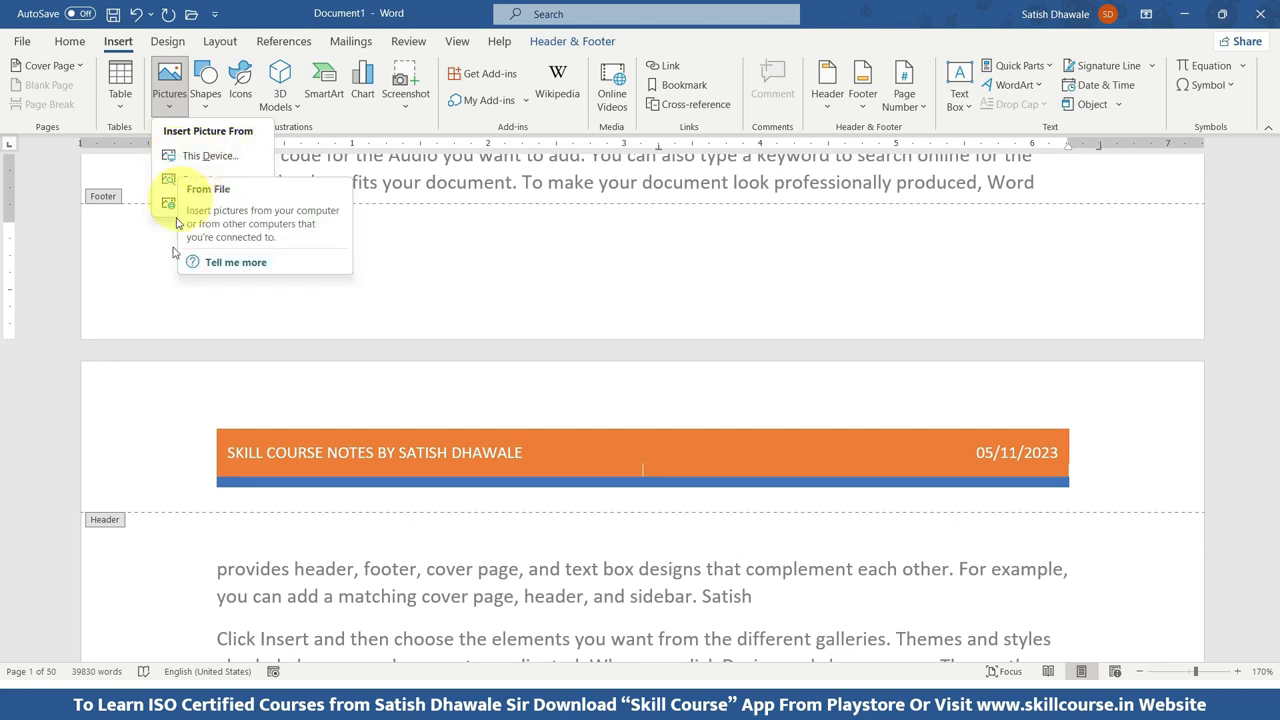
{"action": "left_click", "coordinate": [188, 160]}
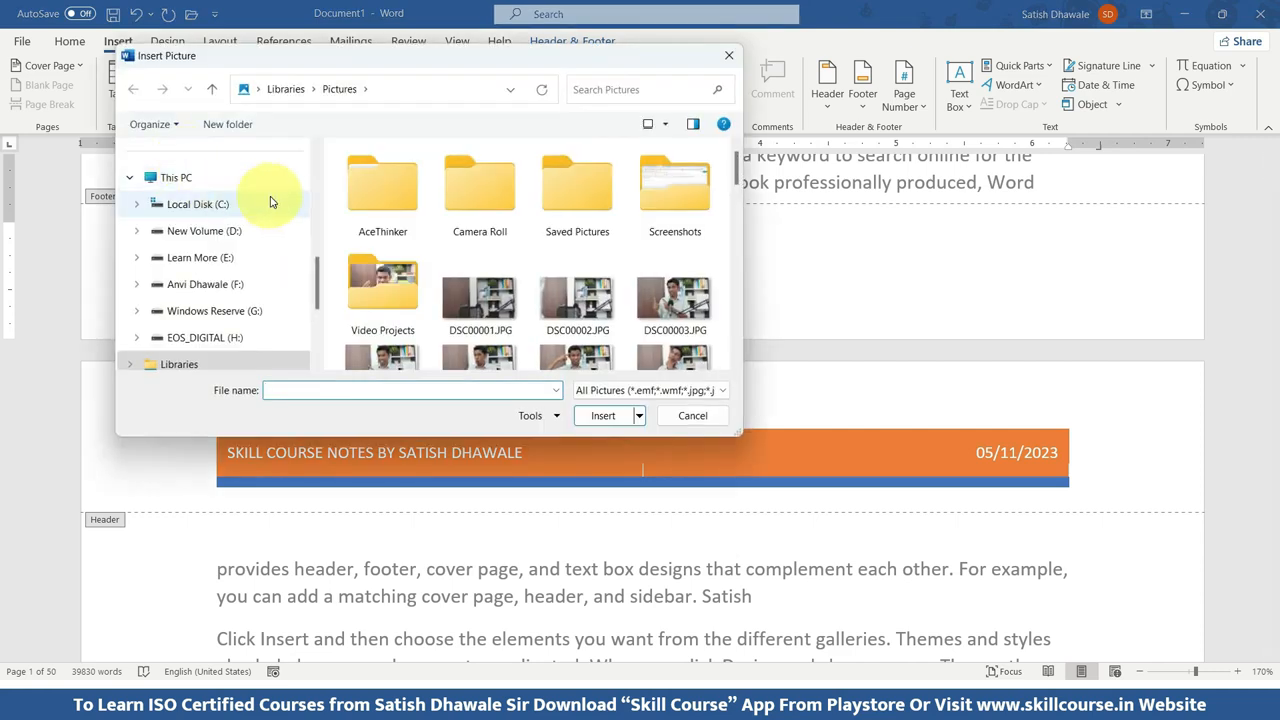
{"action": "left_click", "coordinate": [218, 236]}
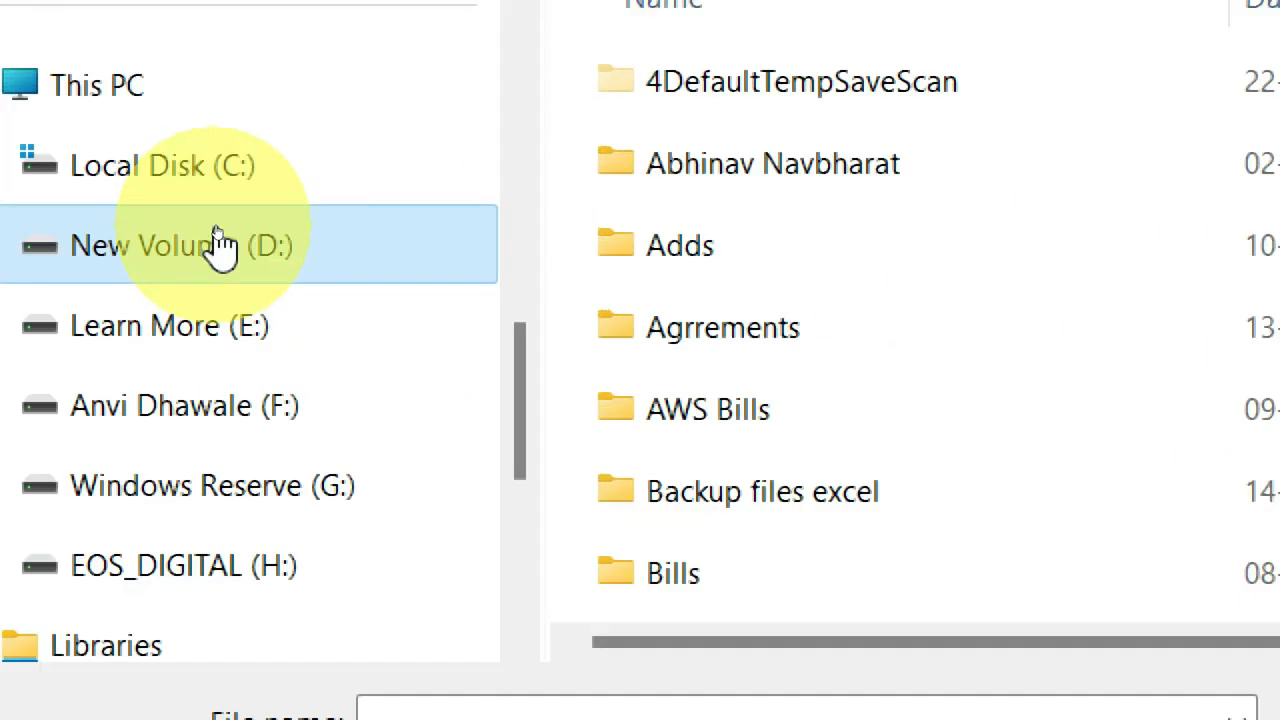
{"action": "scroll", "coordinate": [445, 262], "scroll_direction": "down", "scroll_amount": 10}
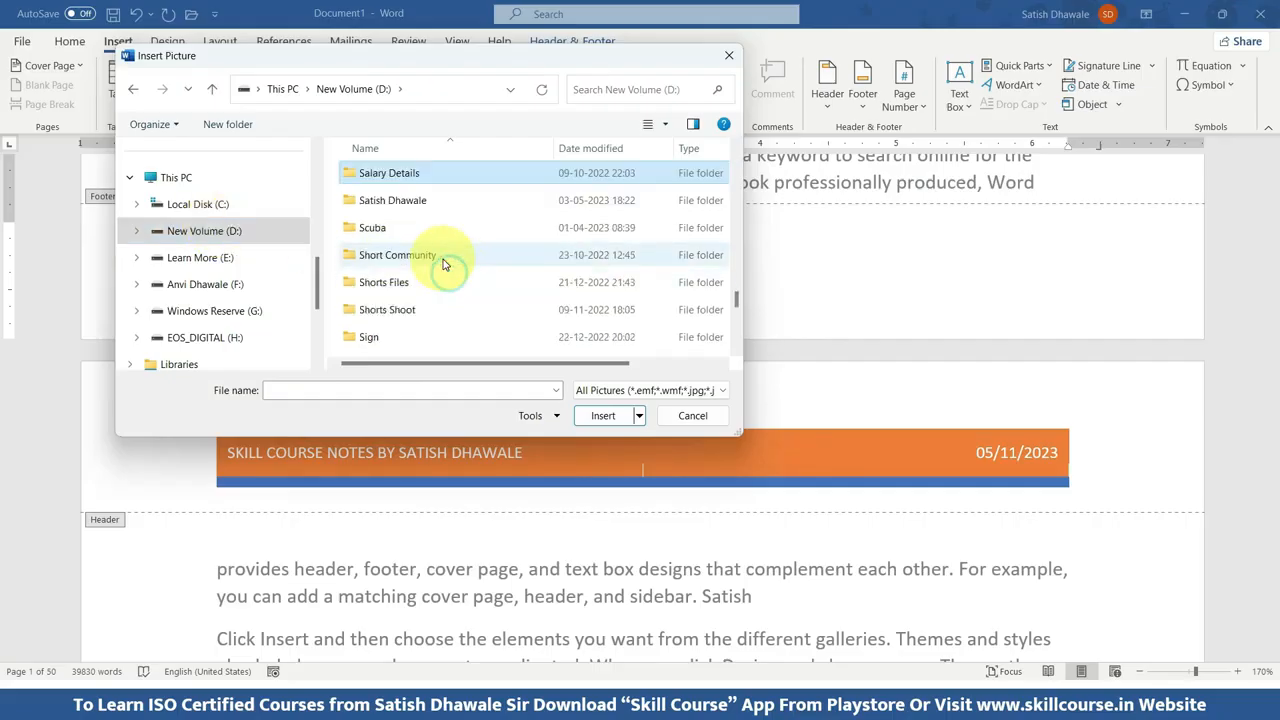
{"action": "double_click", "coordinate": [445, 265]}
{"action": "scroll", "coordinate": [445, 262], "scroll_direction": "down", "scroll_amount": 5}
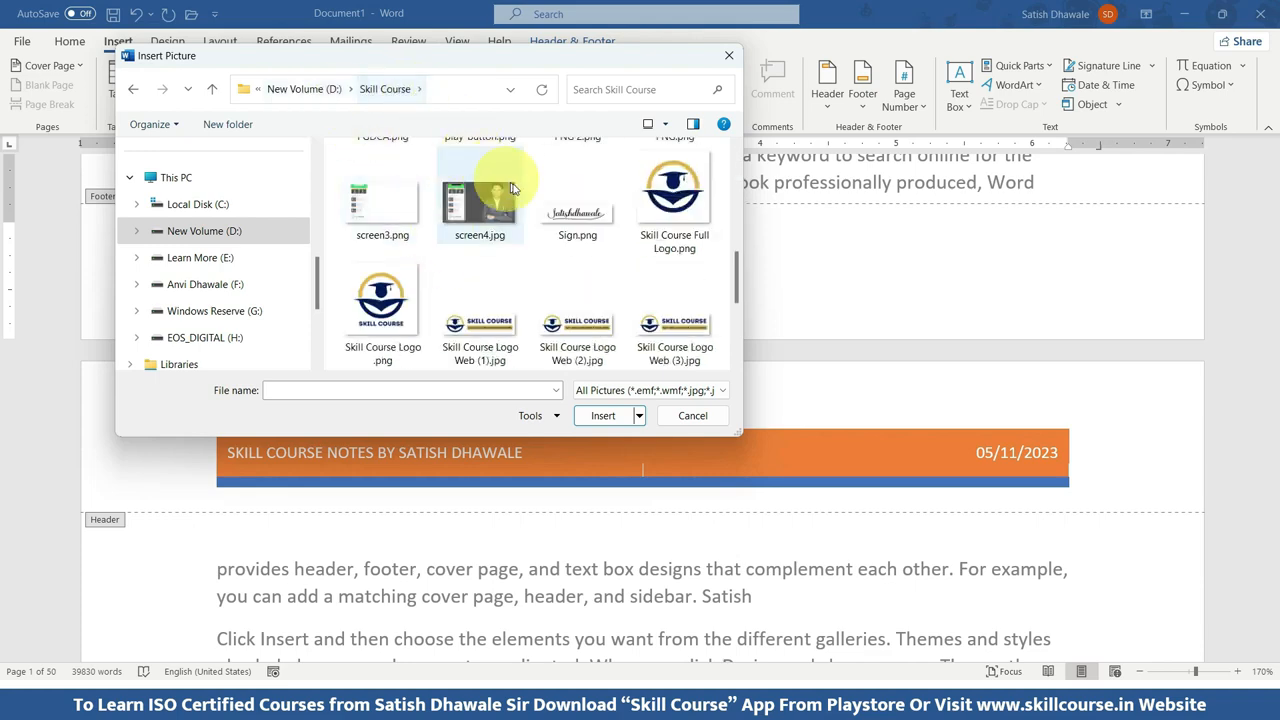
{"action": "scroll", "coordinate": [666, 210], "scroll_direction": "down", "scroll_amount": 2}
{"action": "scroll", "coordinate": [600, 235], "scroll_direction": "up", "scroll_amount": 1}
{"action": "scroll", "coordinate": [596, 237], "scroll_direction": "up", "scroll_amount": 1}
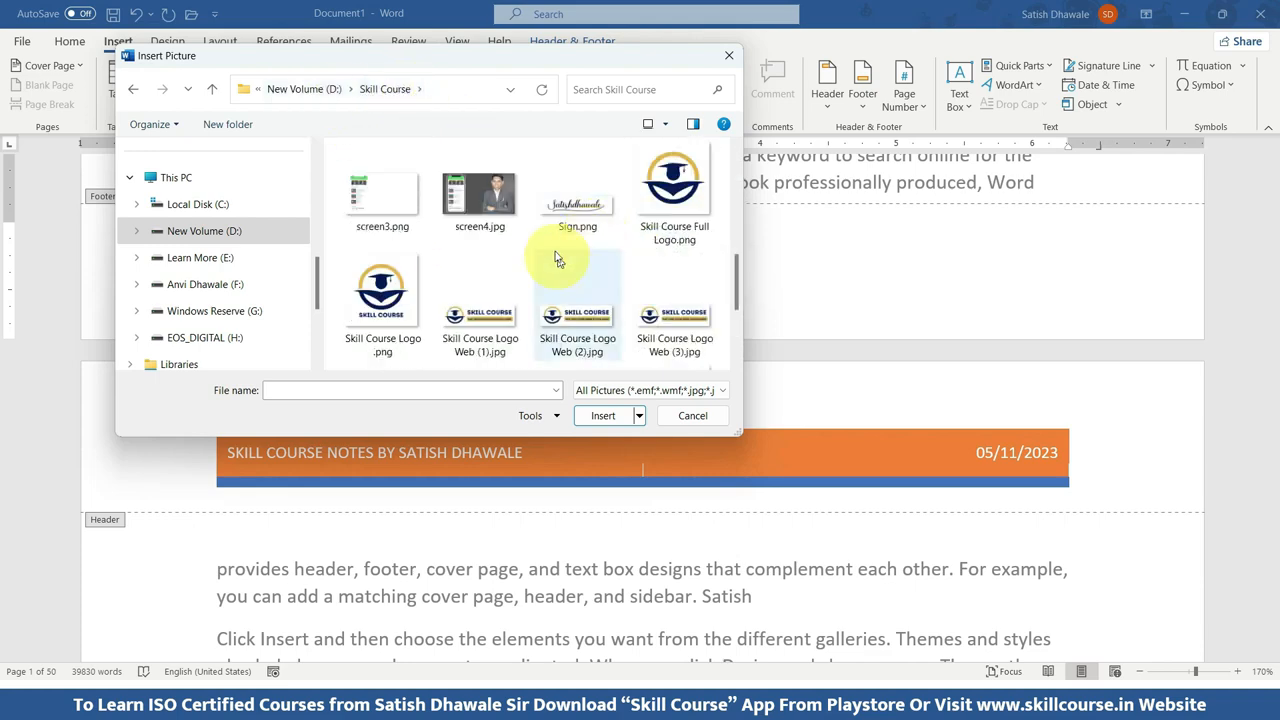
{"action": "left_click", "coordinate": [475, 310]}
{"action": "left_click", "coordinate": [617, 417]}
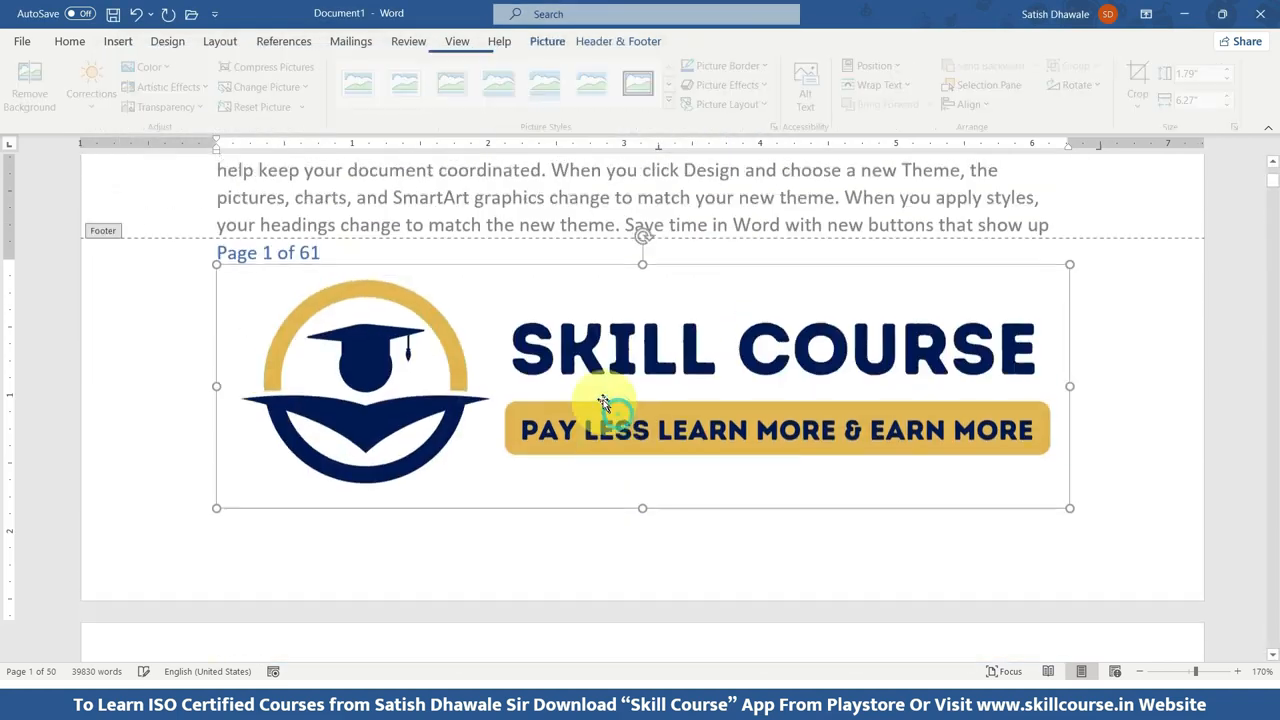
Shrink the footer logo proportionally to about 0.48" high and 1.66" wide.
{"action": "left_click_drag", "start_coordinate": [1069, 285], "coordinate": [800, 367]}
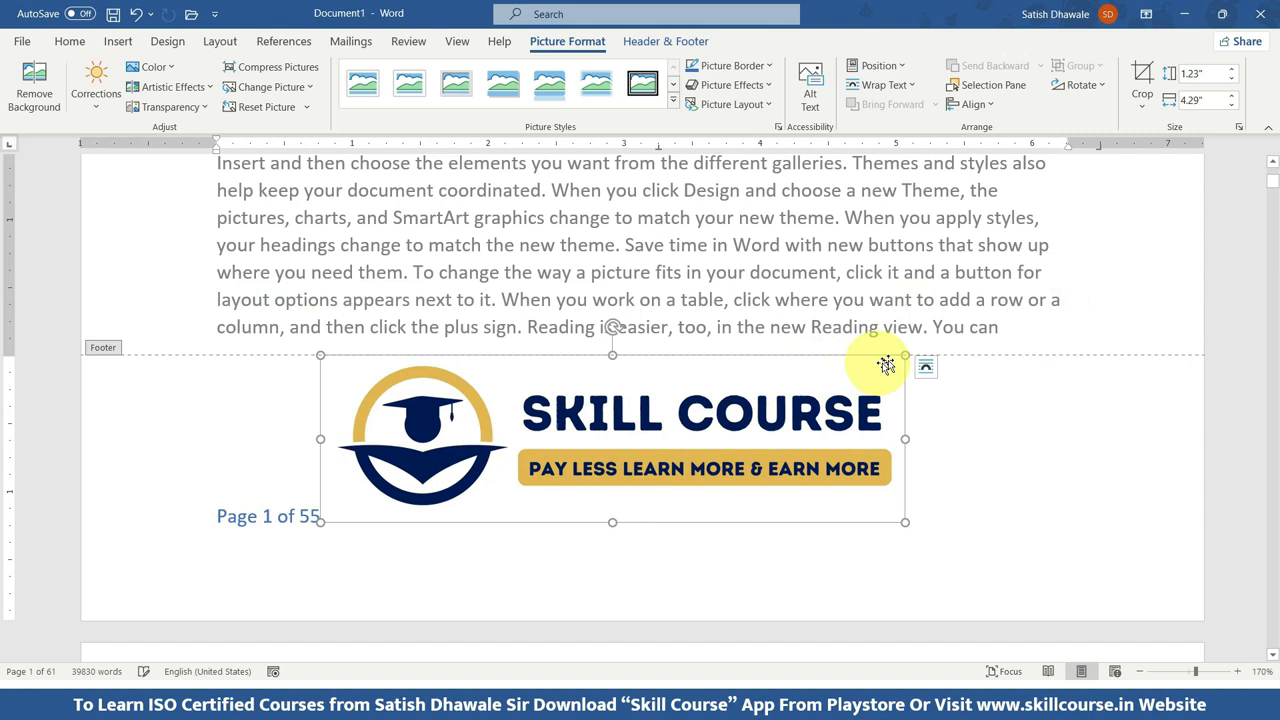
{"action": "left_click_drag", "start_coordinate": [906, 352], "coordinate": [583, 477]}
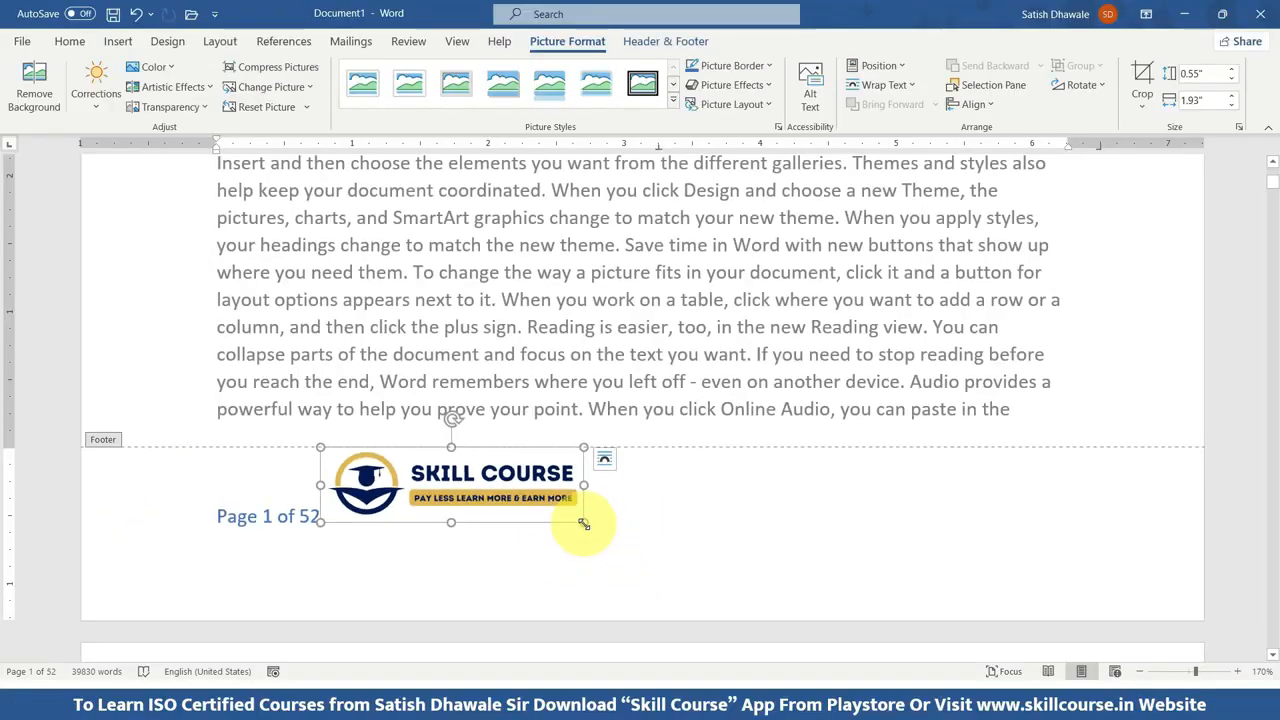
{"action": "left_click_drag", "start_coordinate": [584, 524], "coordinate": [549, 516]}
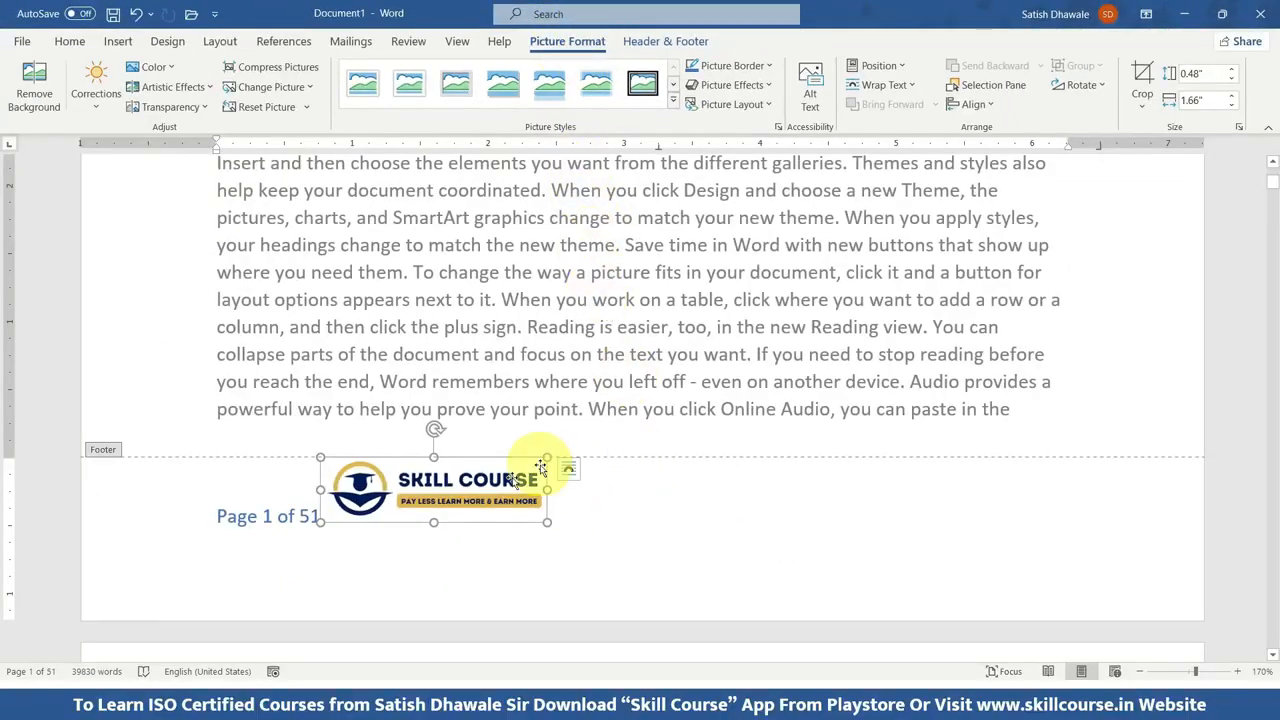
{"action": "left_click", "coordinate": [600, 510]}
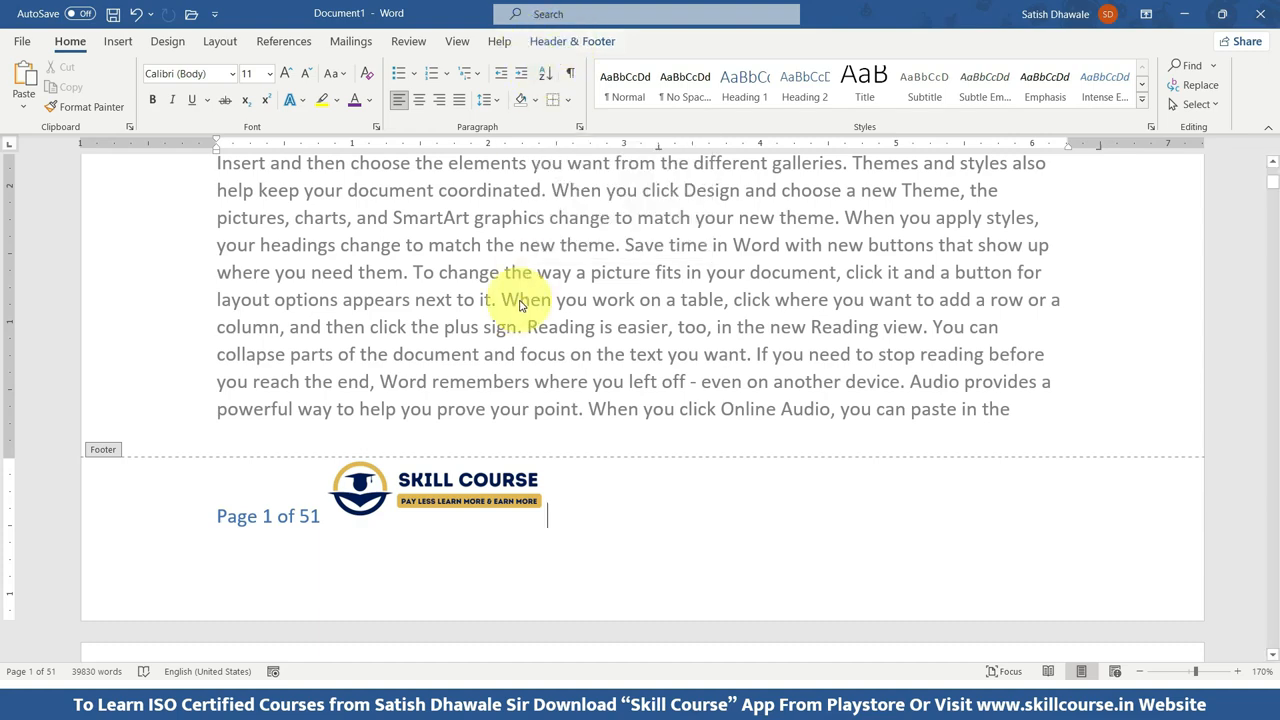
Set the footer logo's text wrapping to In Front of Text and move it to the right end of the footer, level with the page number.
{"action": "left_click", "coordinate": [443, 490]}
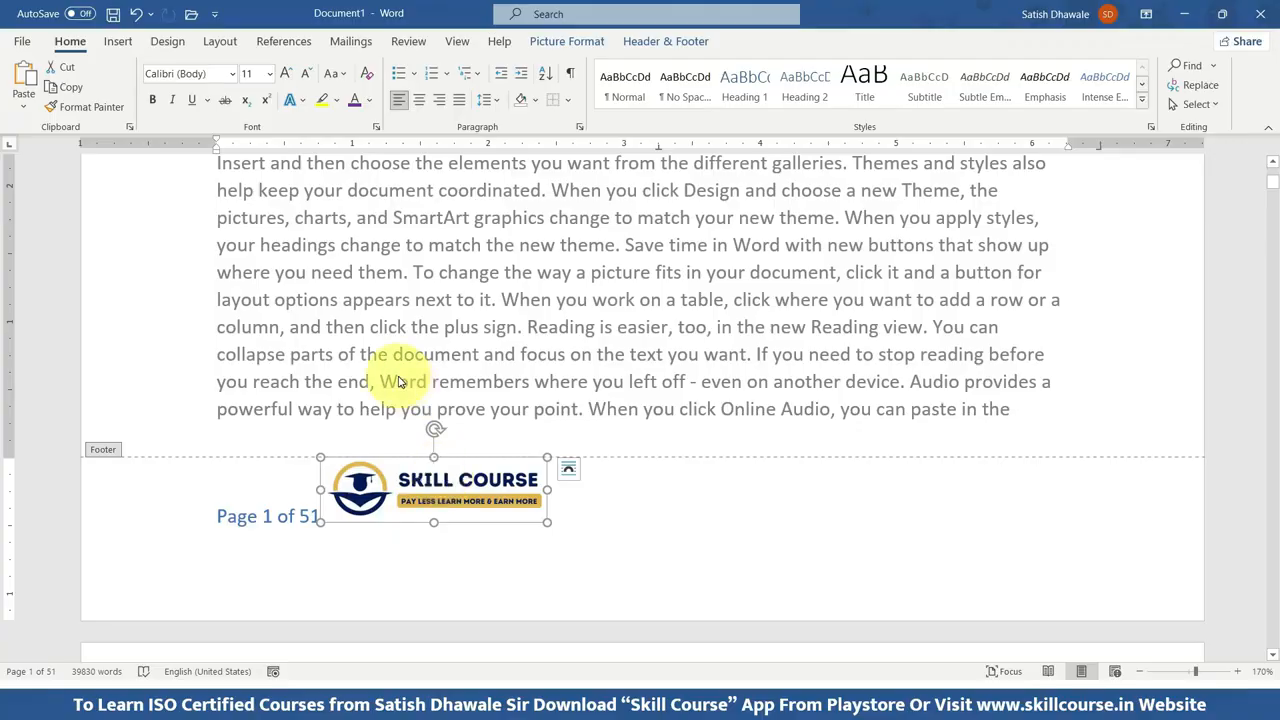
{"action": "left_click", "coordinate": [562, 41]}
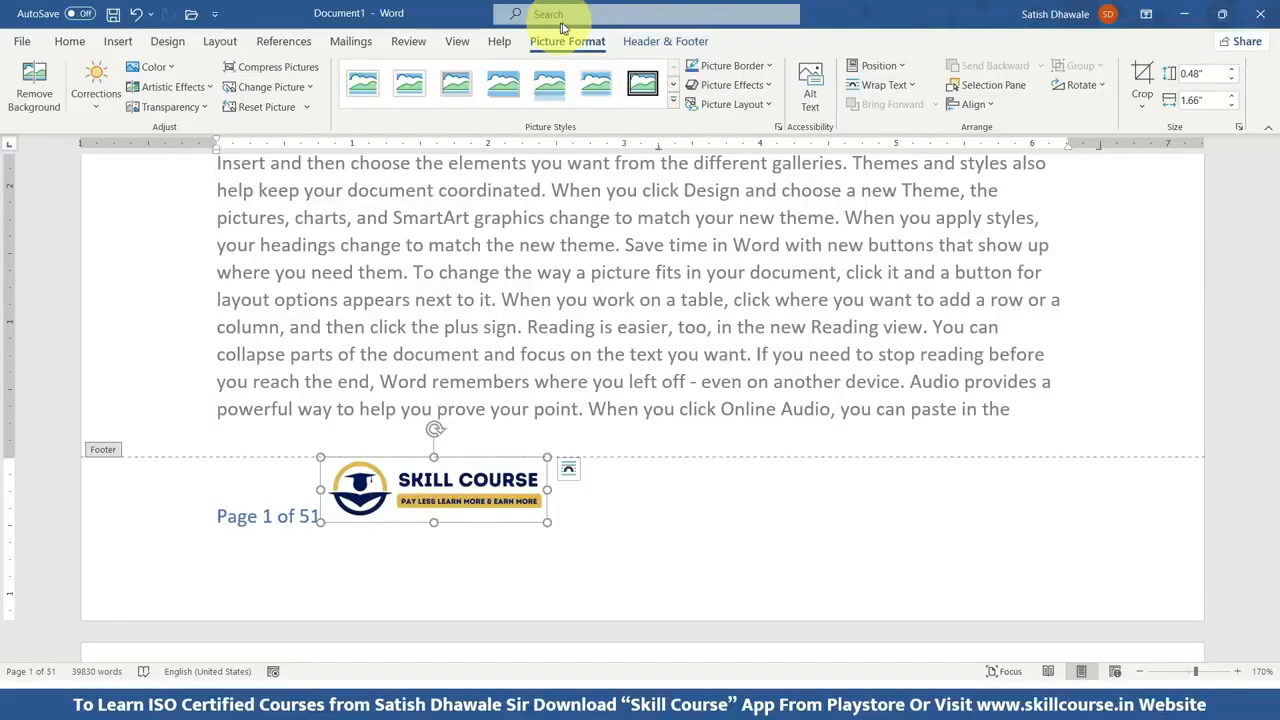
{"action": "left_click", "coordinate": [911, 88]}
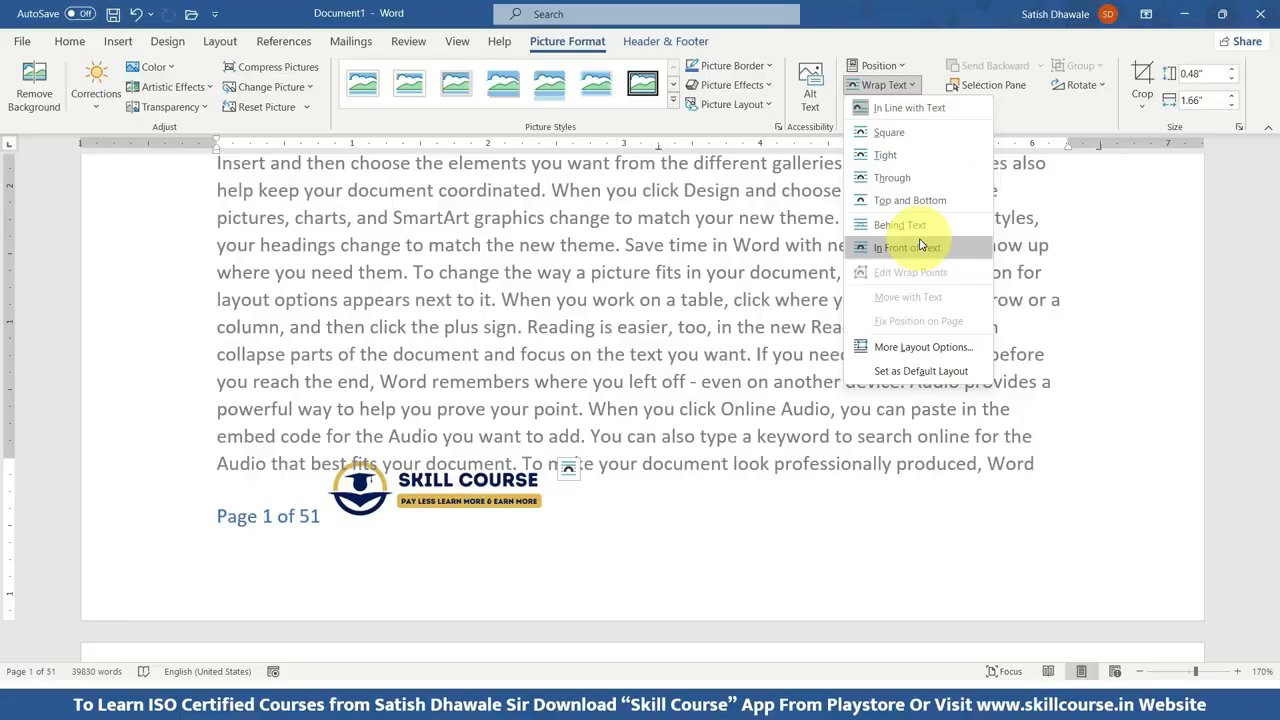
{"action": "left_click", "coordinate": [920, 246]}
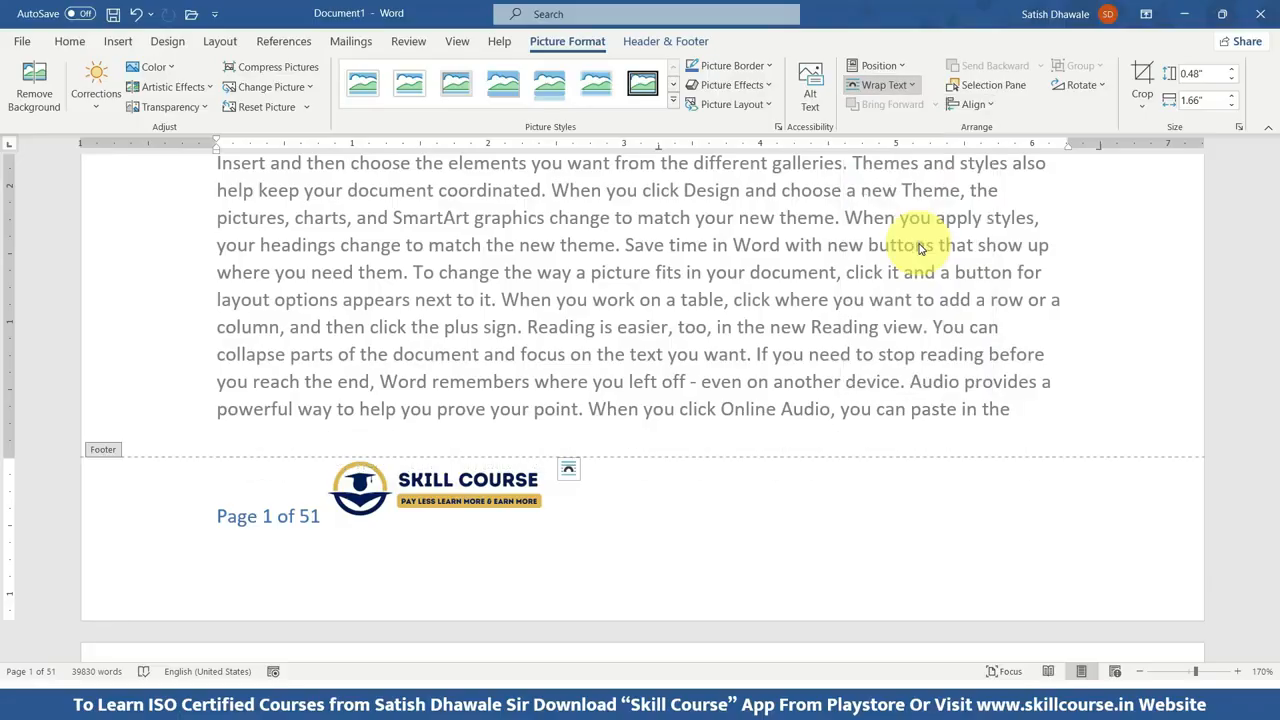
{"action": "left_click_drag", "start_coordinate": [500, 512], "coordinate": [996, 528]}
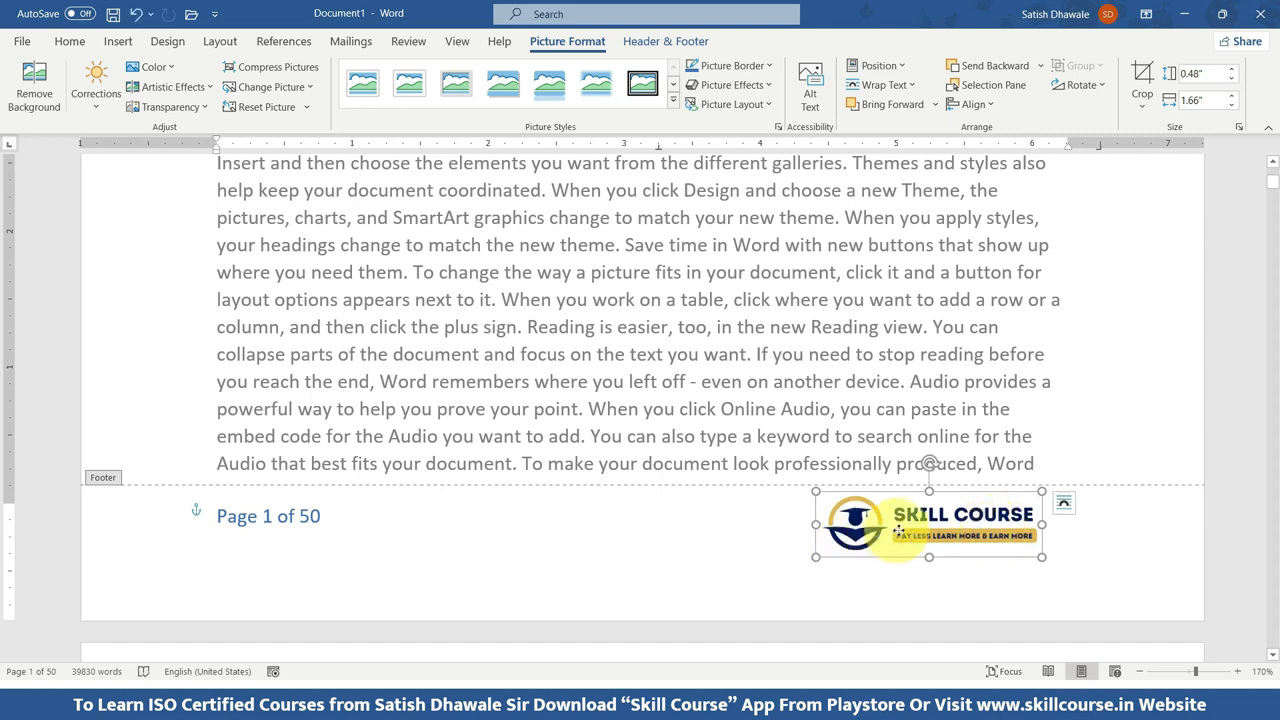
{"action": "left_click_drag", "start_coordinate": [898, 532], "coordinate": [905, 528]}
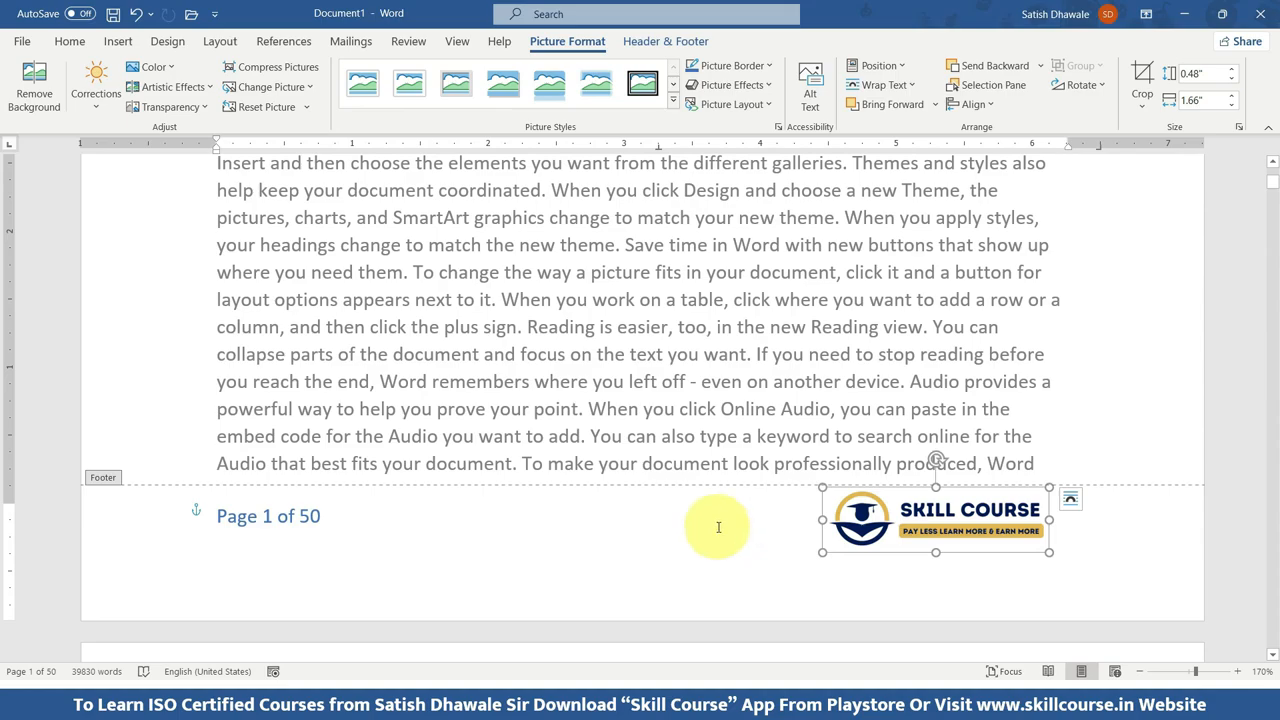
{"action": "scroll", "coordinate": [718, 527], "scroll_direction": "up", "scroll_amount": 12}
{"action": "scroll", "coordinate": [718, 530], "scroll_direction": "down", "scroll_amount": 5}
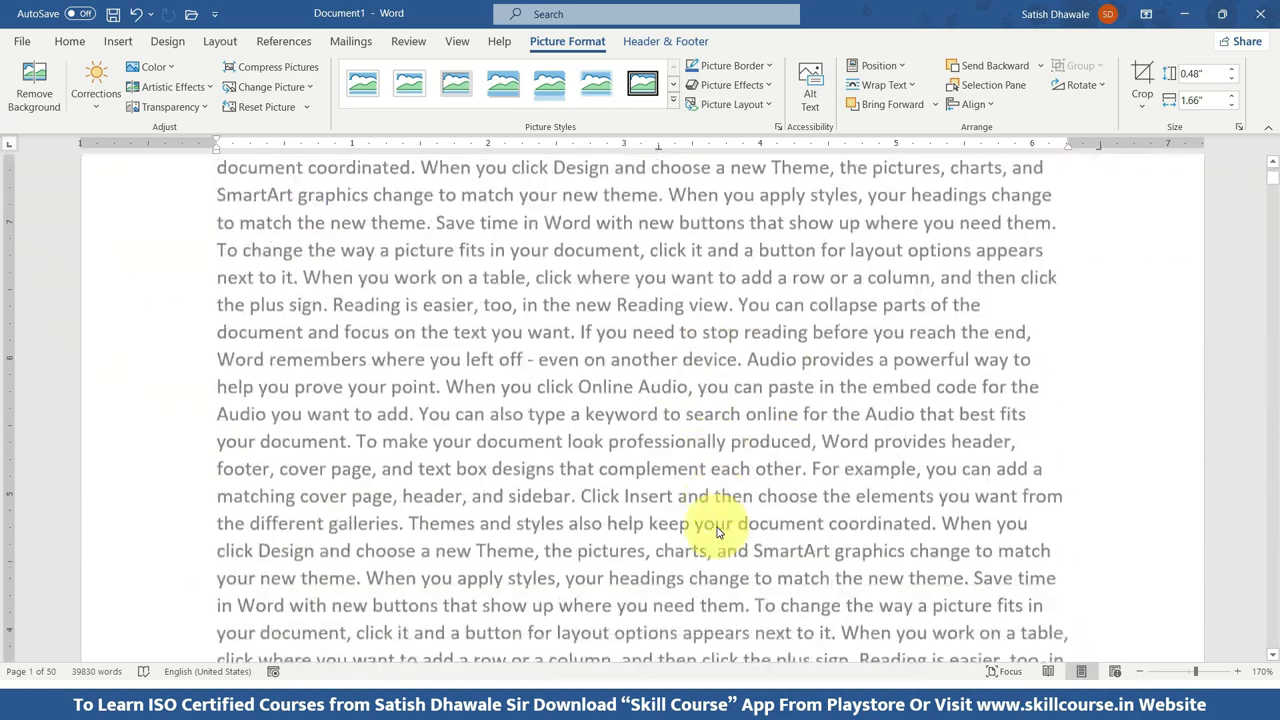
{"action": "scroll", "coordinate": [718, 530], "scroll_direction": "down", "scroll_amount": 8}
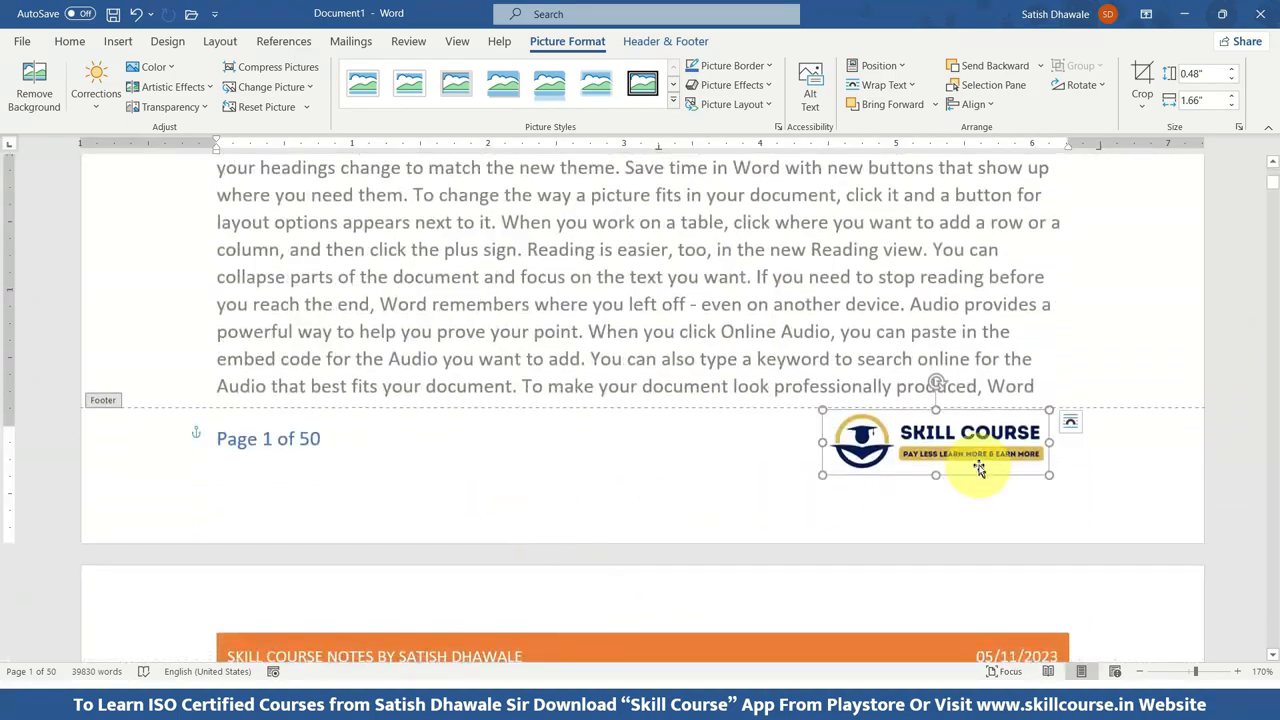
Nudge the footer logo slightly lower and draw a straight horizontal line about 6.19" long above the footer's page number.
{"action": "left_click_drag", "start_coordinate": [979, 470], "coordinate": [980, 486]}
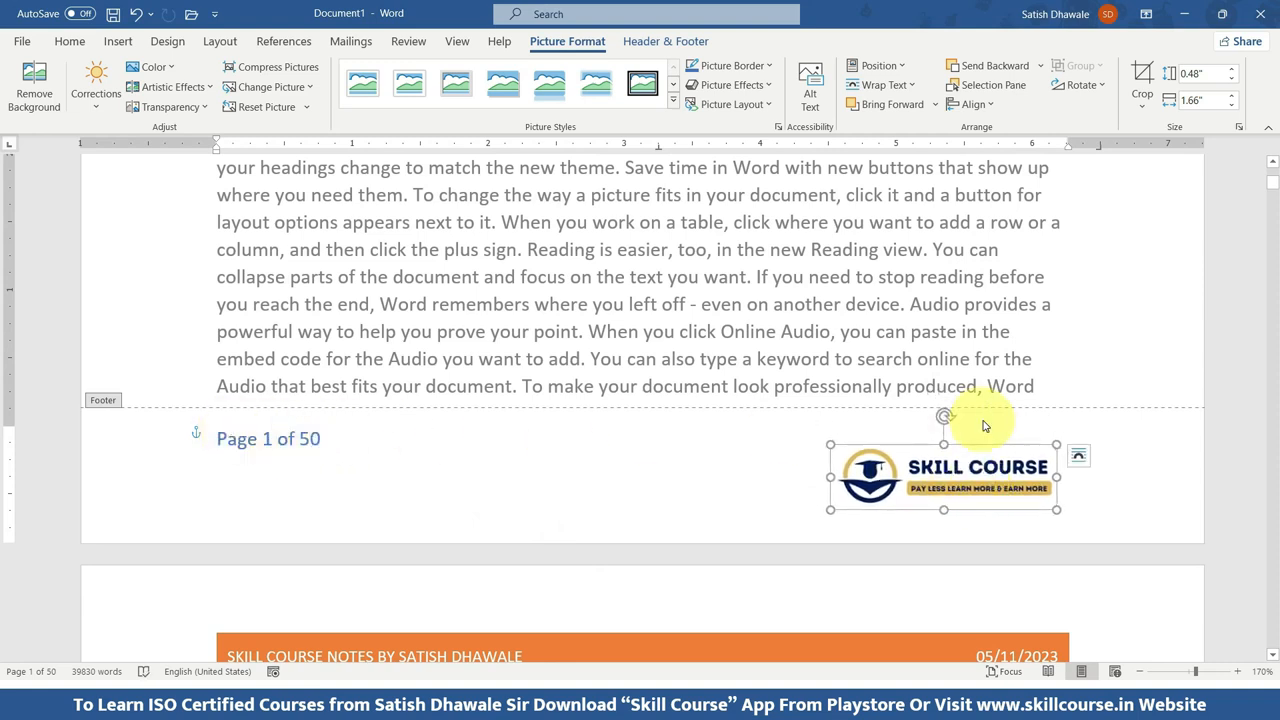
{"action": "left_click", "coordinate": [591, 464]}
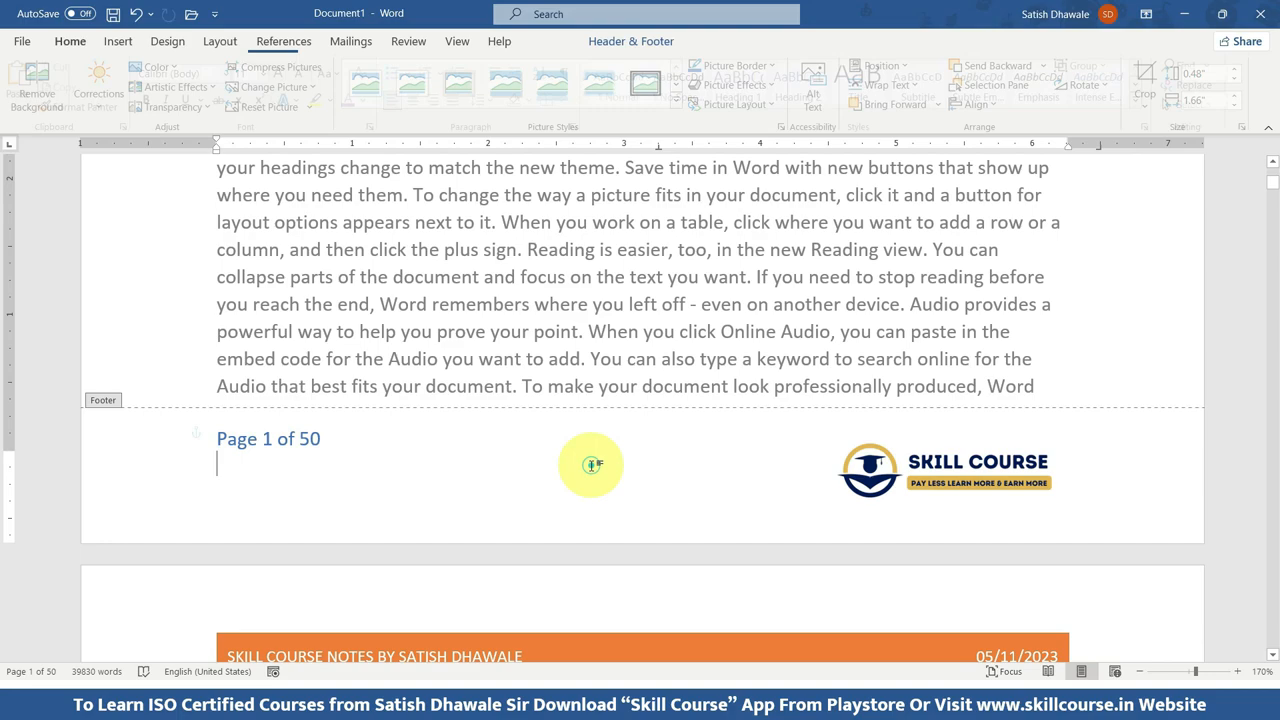
{"action": "left_click", "coordinate": [118, 41]}
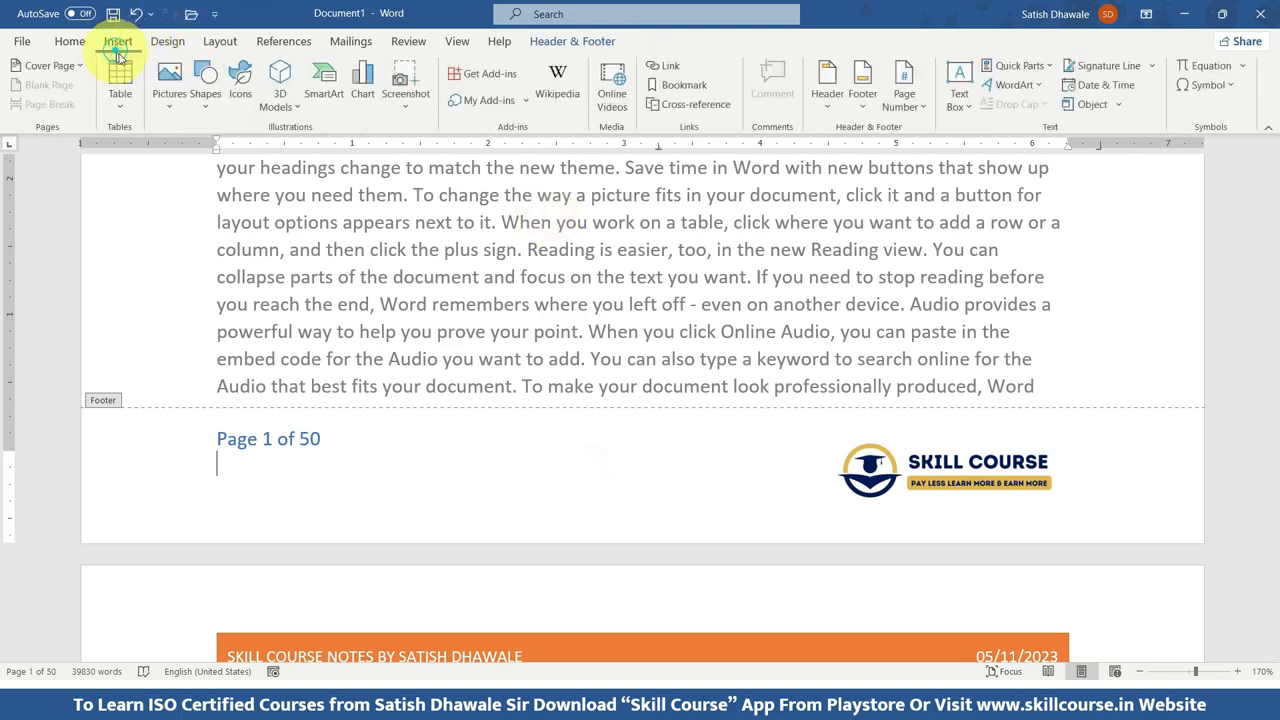
{"action": "left_click", "coordinate": [206, 95]}
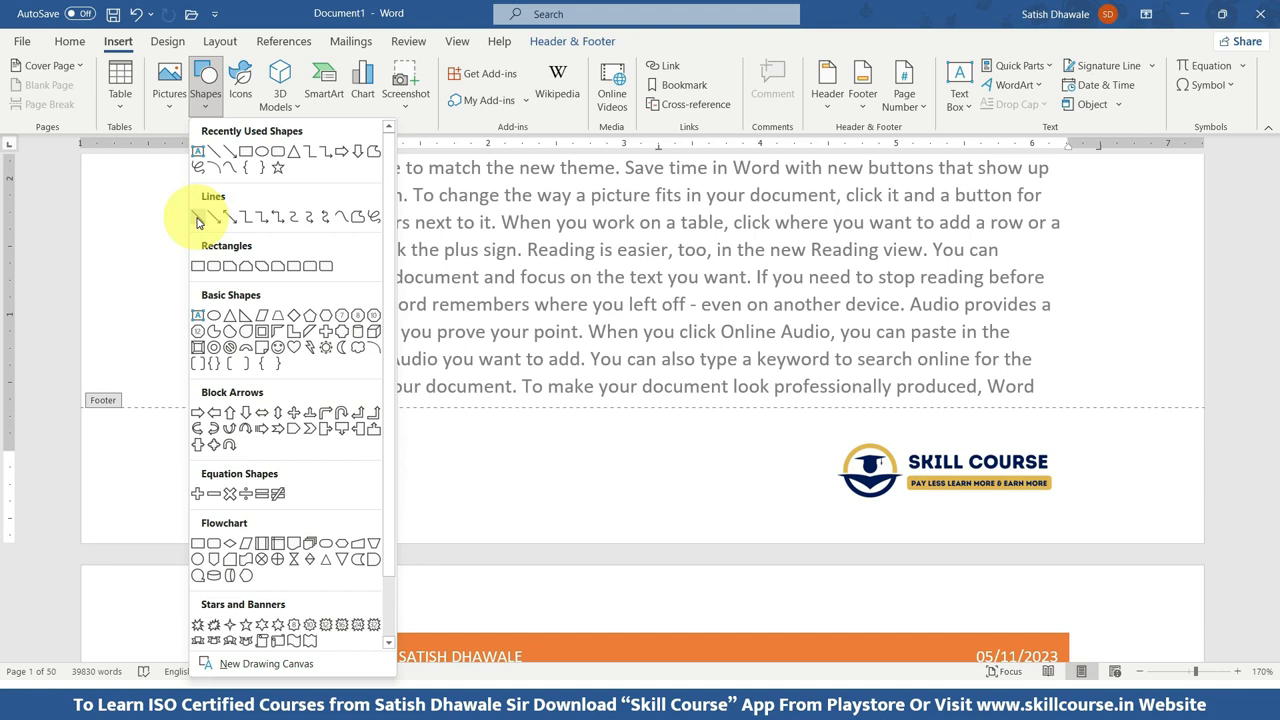
{"action": "left_click", "coordinate": [198, 222]}
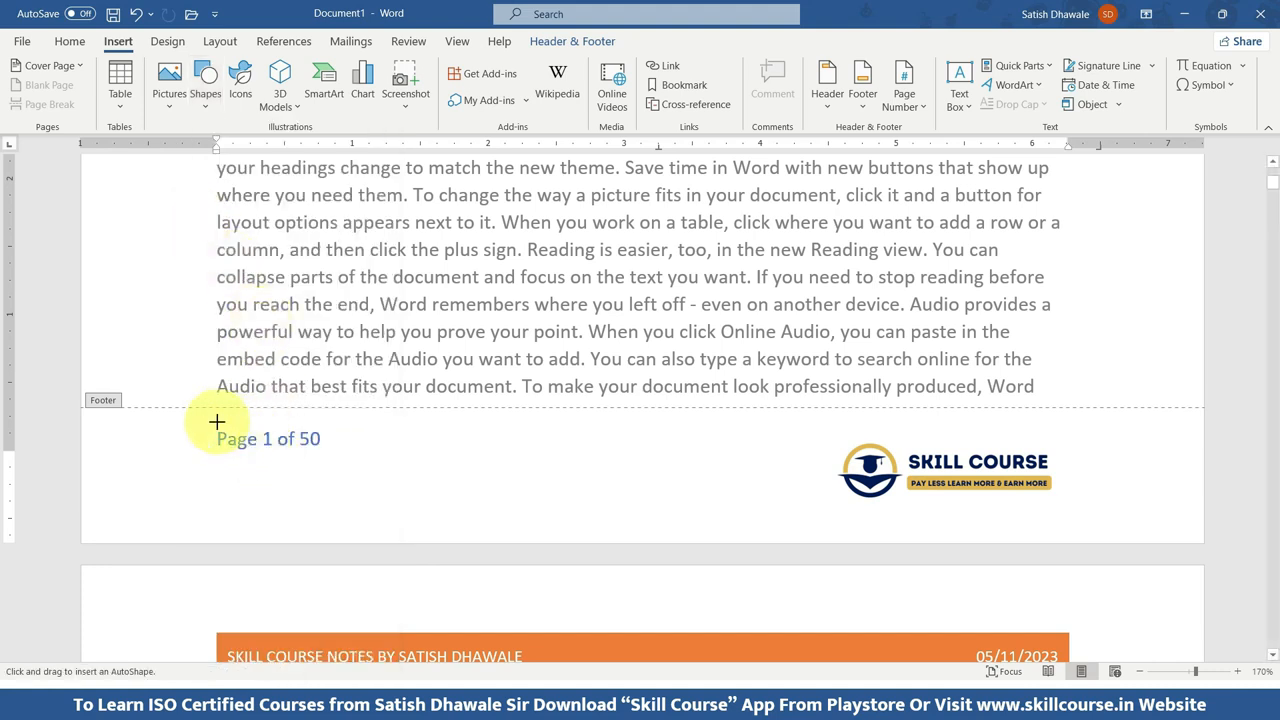
{"action": "mouse_move", "coordinate": [218, 421]}
{"action": "left_mouse_down"}
{"action": "mouse_move", "coordinate": [491, 431]}
{"action": "mouse_move", "coordinate": [1053, 420]}
{"action": "mouse_move", "coordinate": [314, 423]}
{"action": "mouse_move", "coordinate": [1210, 412]}
{"action": "mouse_move", "coordinate": [1057, 421]}
{"action": "left_mouse_up"}
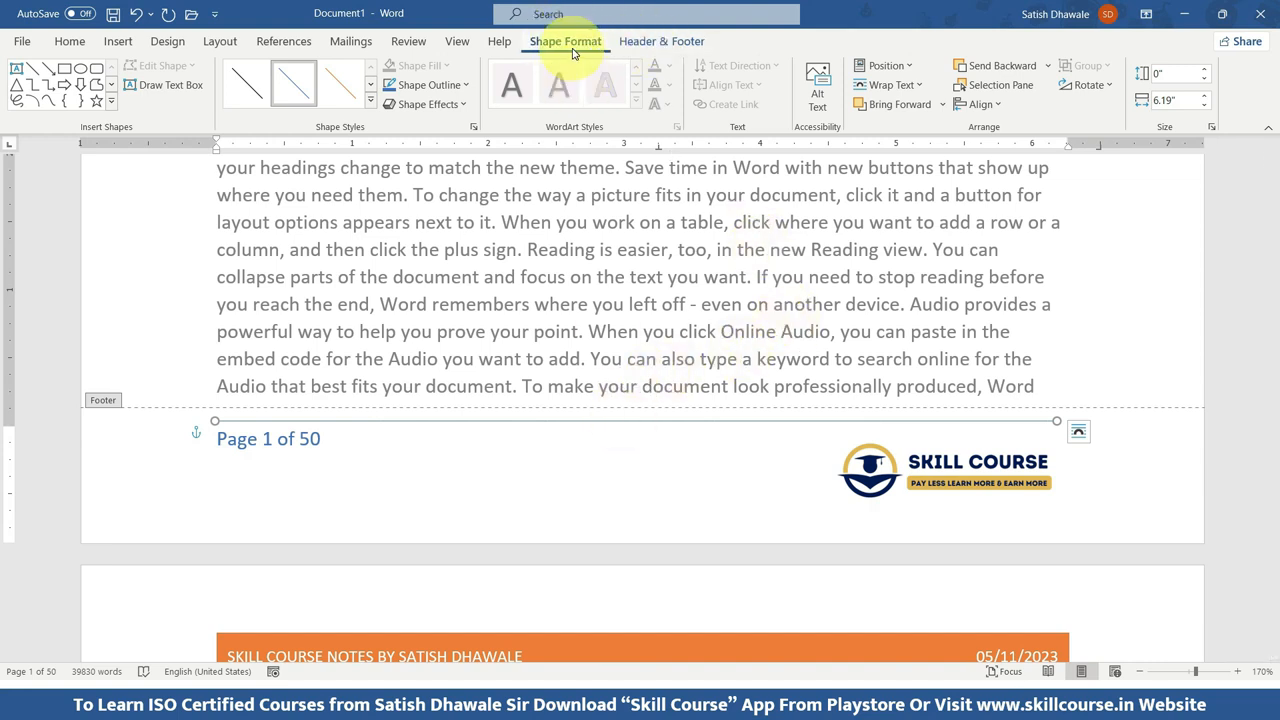
Set the footer line's weight to 2¼ pt and give it a dashed style.
{"action": "left_click", "coordinate": [462, 88]}
{"action": "mouse_move", "coordinate": [409, 316]}
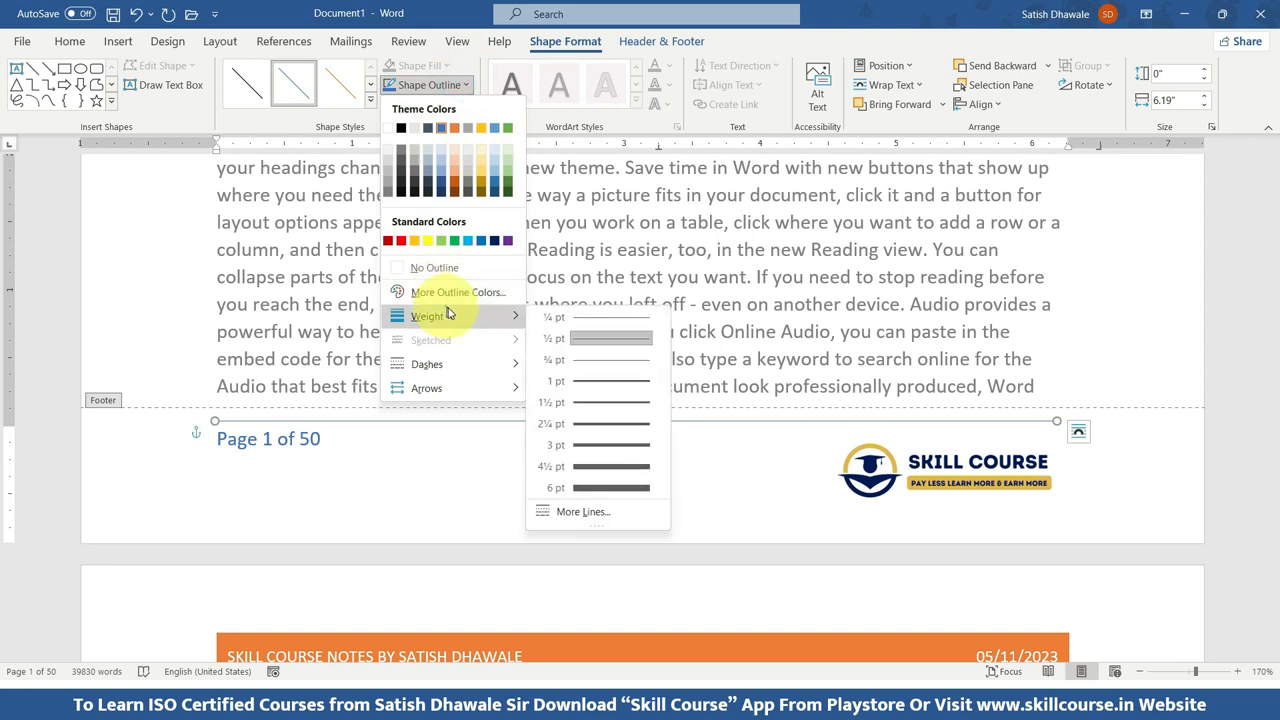
{"action": "left_click", "coordinate": [589, 427]}
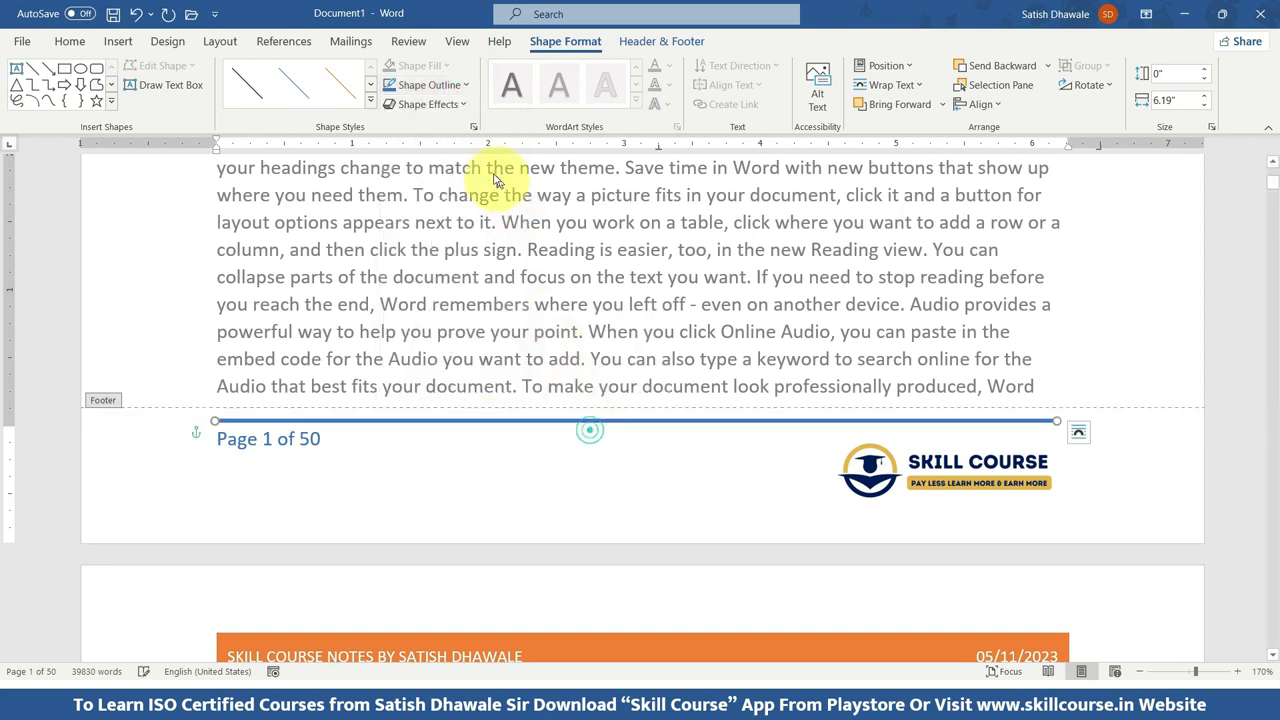
{"action": "left_click", "coordinate": [429, 85]}
{"action": "mouse_move", "coordinate": [480, 328]}
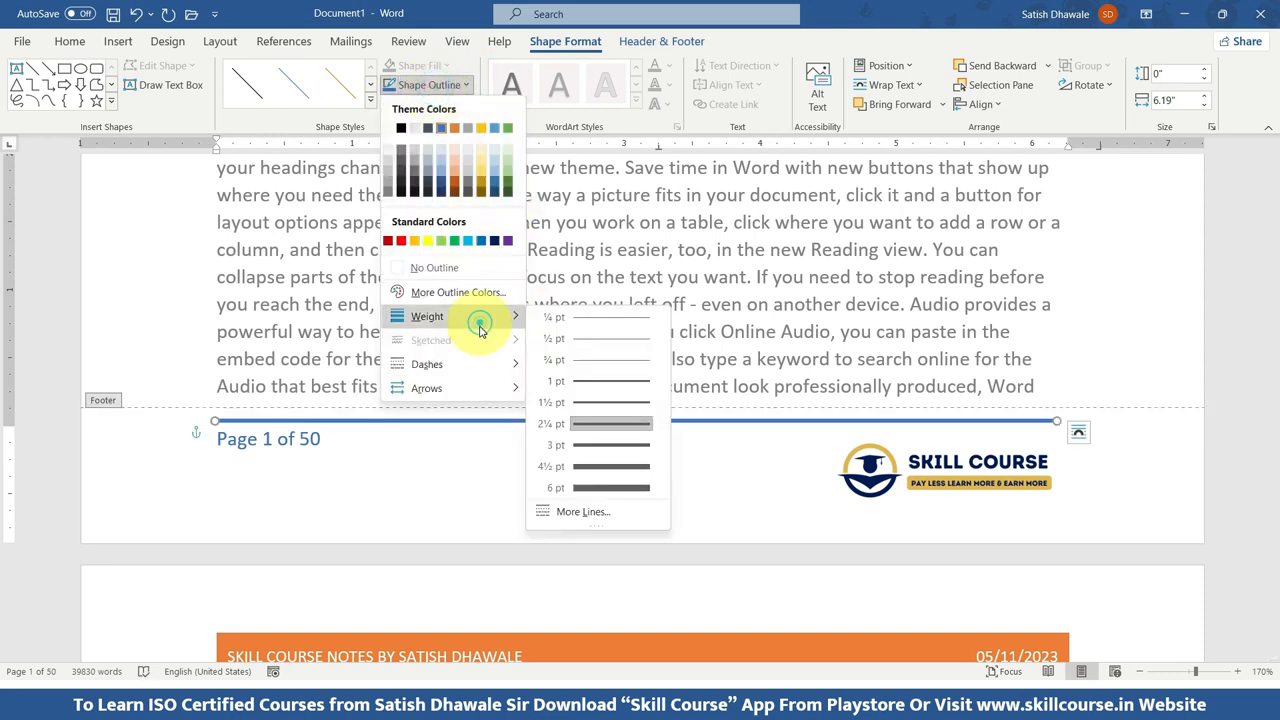
{"action": "mouse_move", "coordinate": [475, 387]}
{"action": "left_click", "coordinate": [468, 364]}
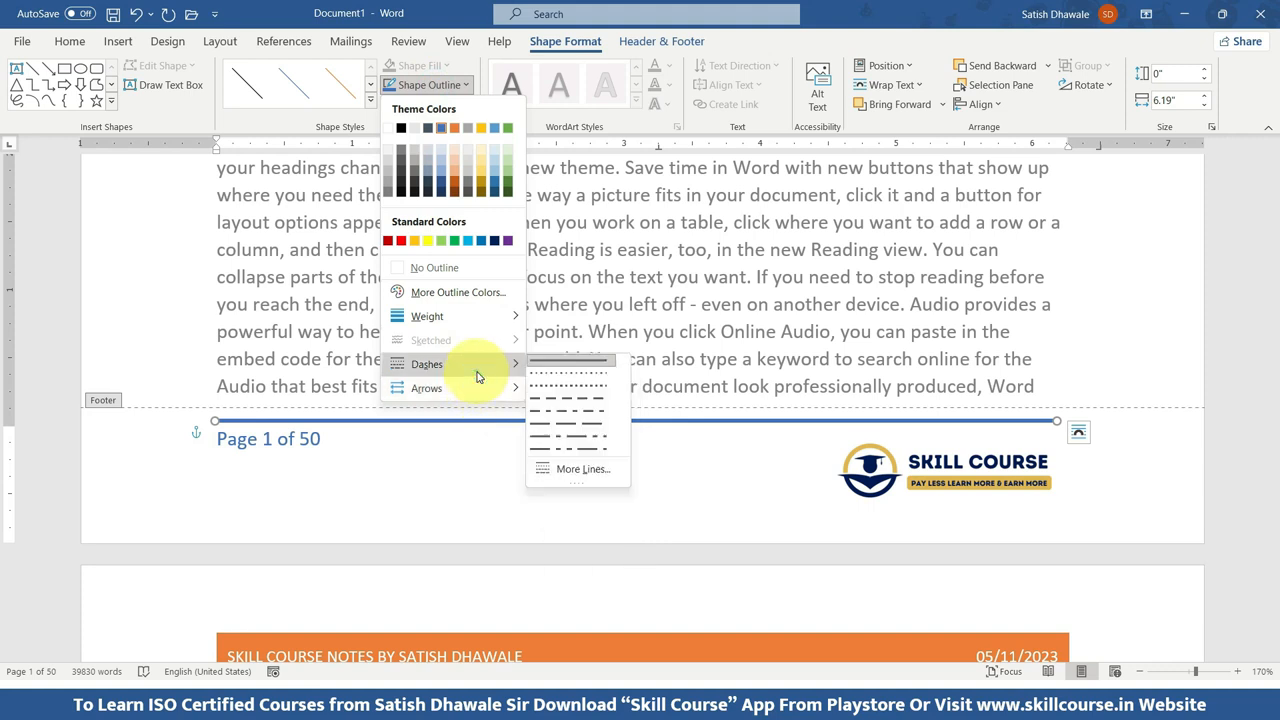
{"action": "left_click", "coordinate": [587, 395]}
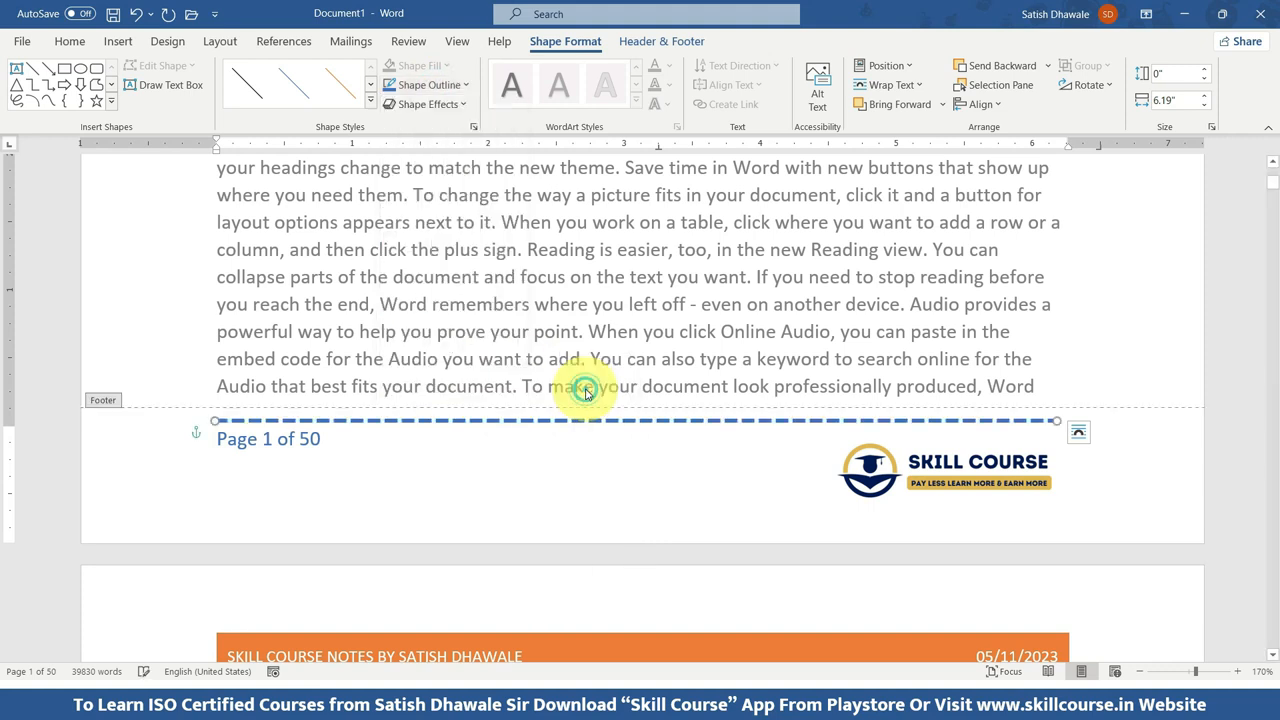
Recolor the dashed footer line to the standard Dark Blue and return to editing the document body.
{"action": "left_click", "coordinate": [429, 86]}
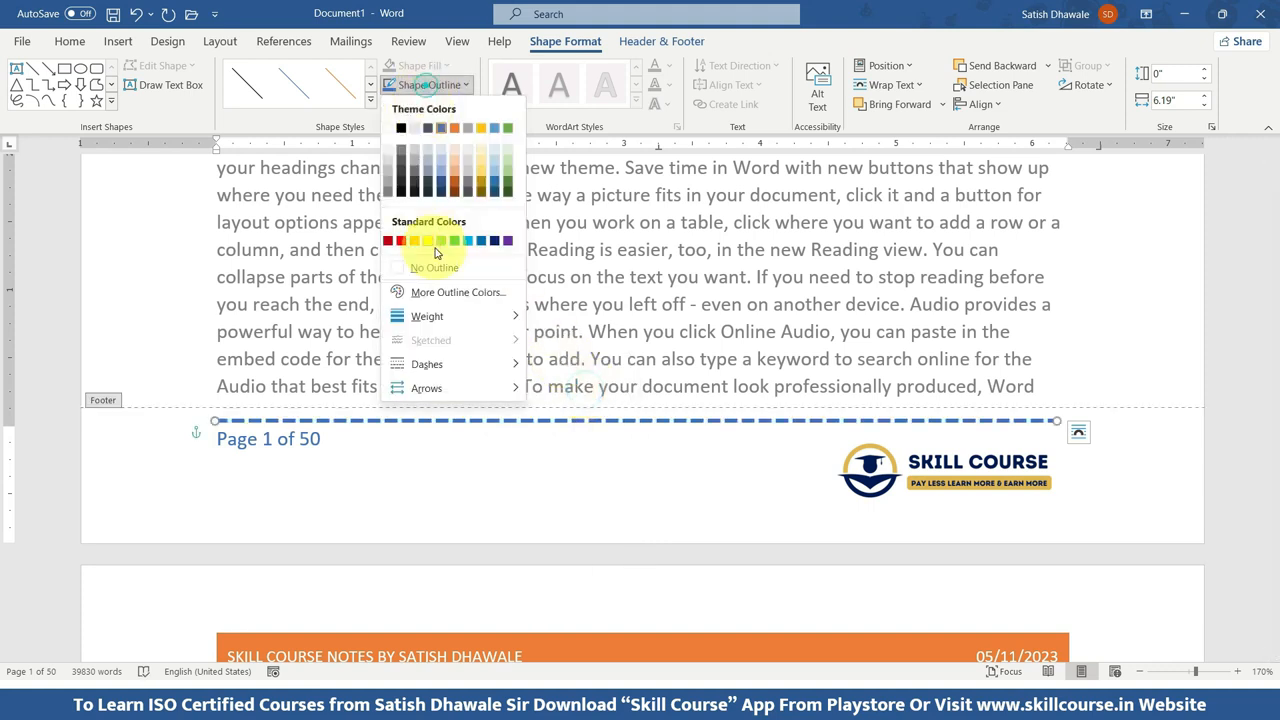
{"action": "left_click", "coordinate": [495, 241]}
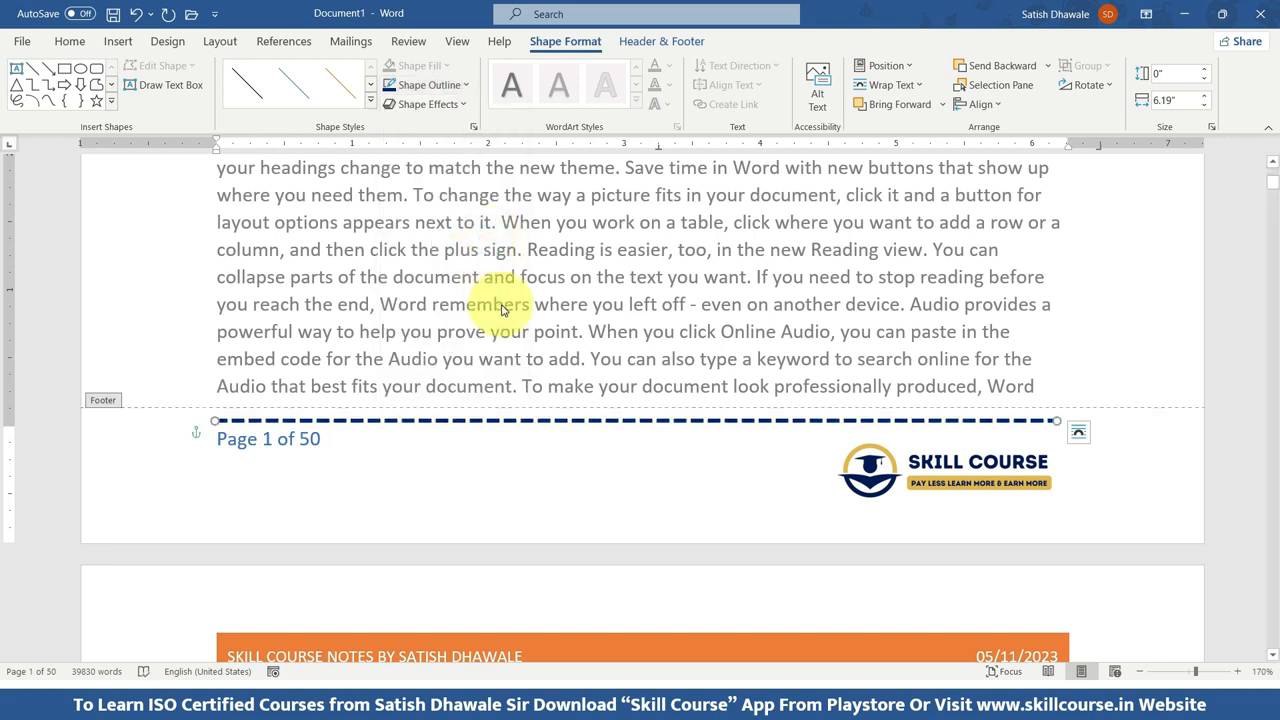
{"action": "scroll", "coordinate": [471, 420], "scroll_direction": "up", "scroll_amount": 1}
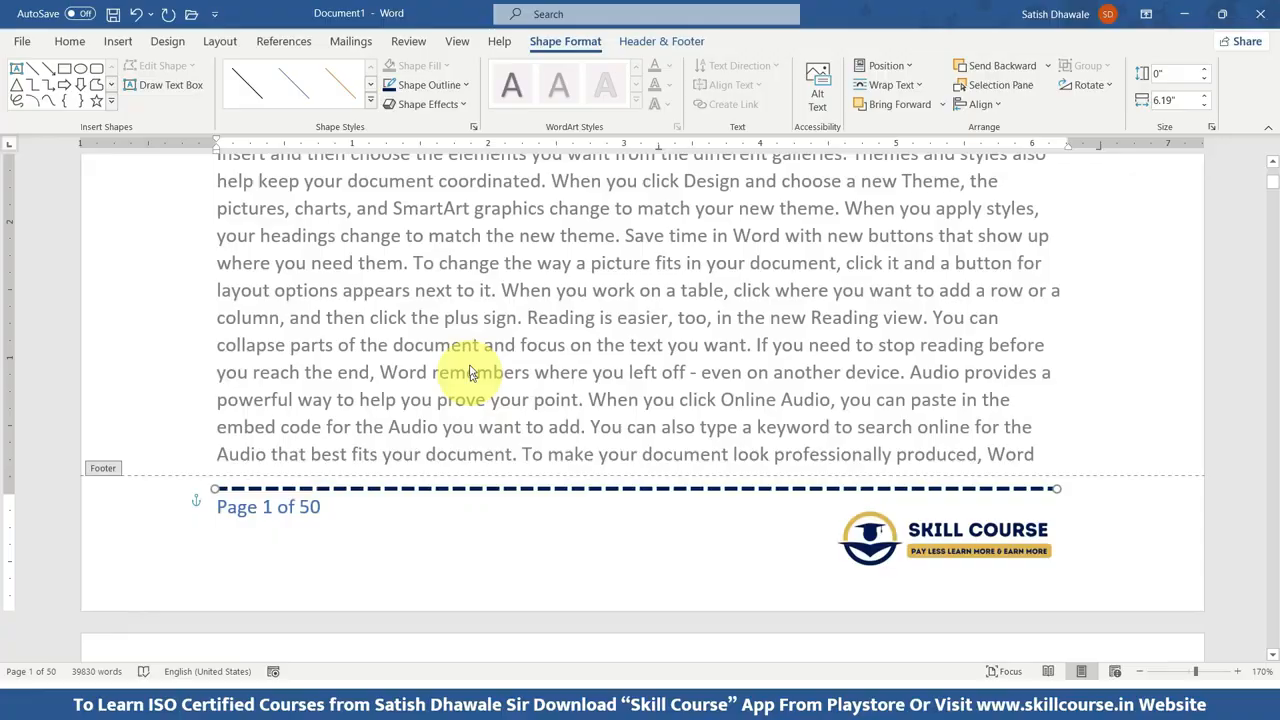
{"action": "double_click", "coordinate": [463, 268]}
Review the header, chapter headings and finished footer across the document's first pages.
{"action": "scroll", "coordinate": [462, 267], "scroll_direction": "up", "scroll_amount": 10}
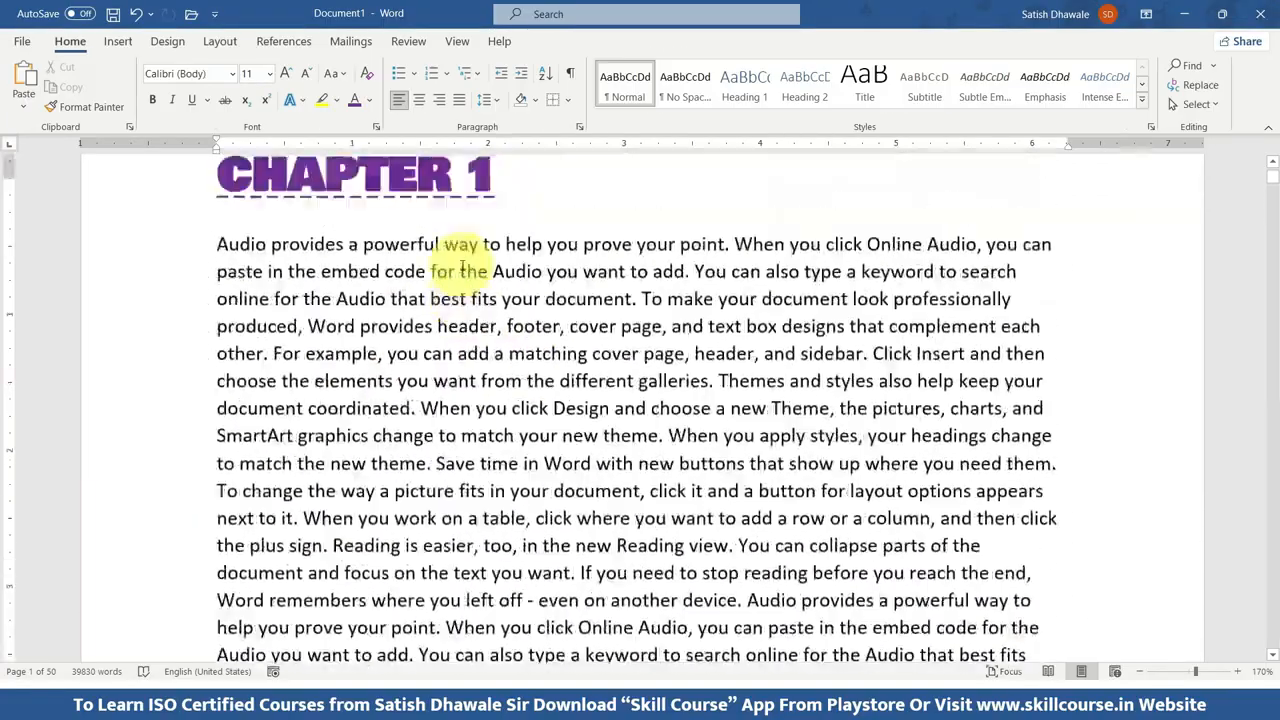
{"action": "scroll", "coordinate": [462, 268], "scroll_direction": "up", "scroll_amount": 3}
{"action": "scroll", "coordinate": [458, 268], "scroll_direction": "down", "scroll_amount": 20}
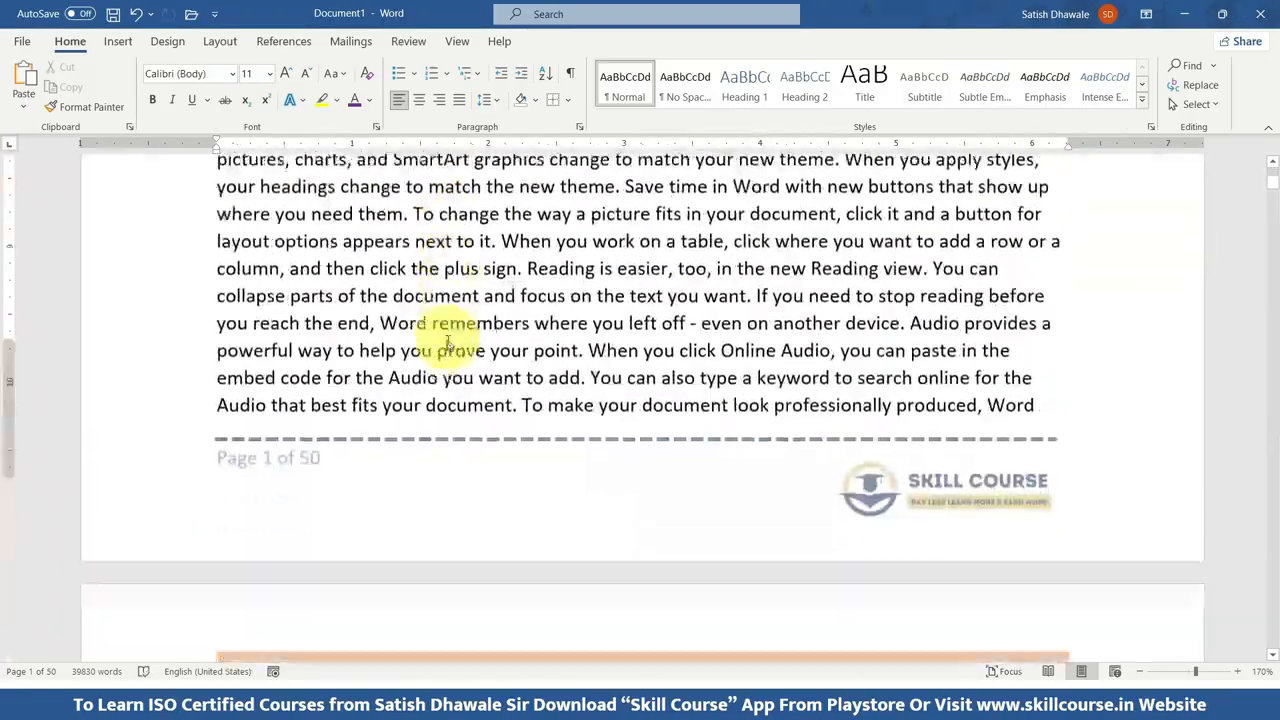
{"action": "scroll", "coordinate": [447, 353], "scroll_direction": "down", "scroll_amount": 15}
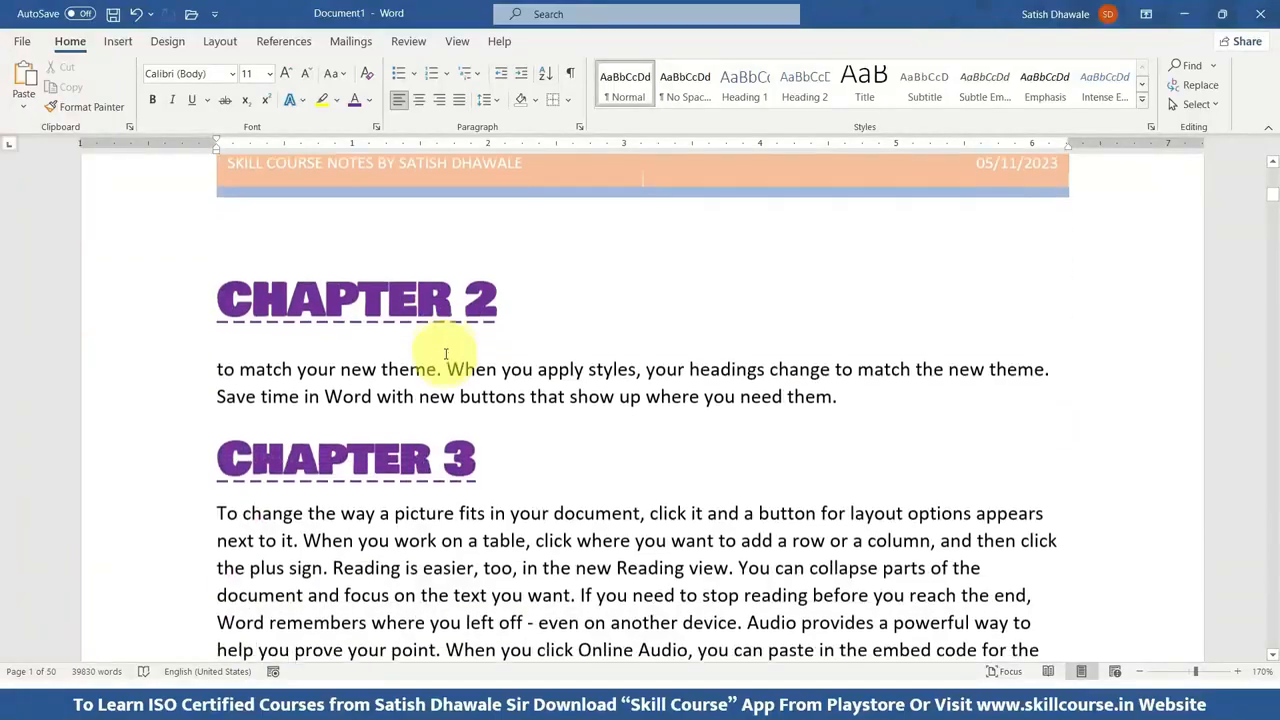
{"action": "scroll", "coordinate": [445, 350], "scroll_direction": "down", "scroll_amount": 15}
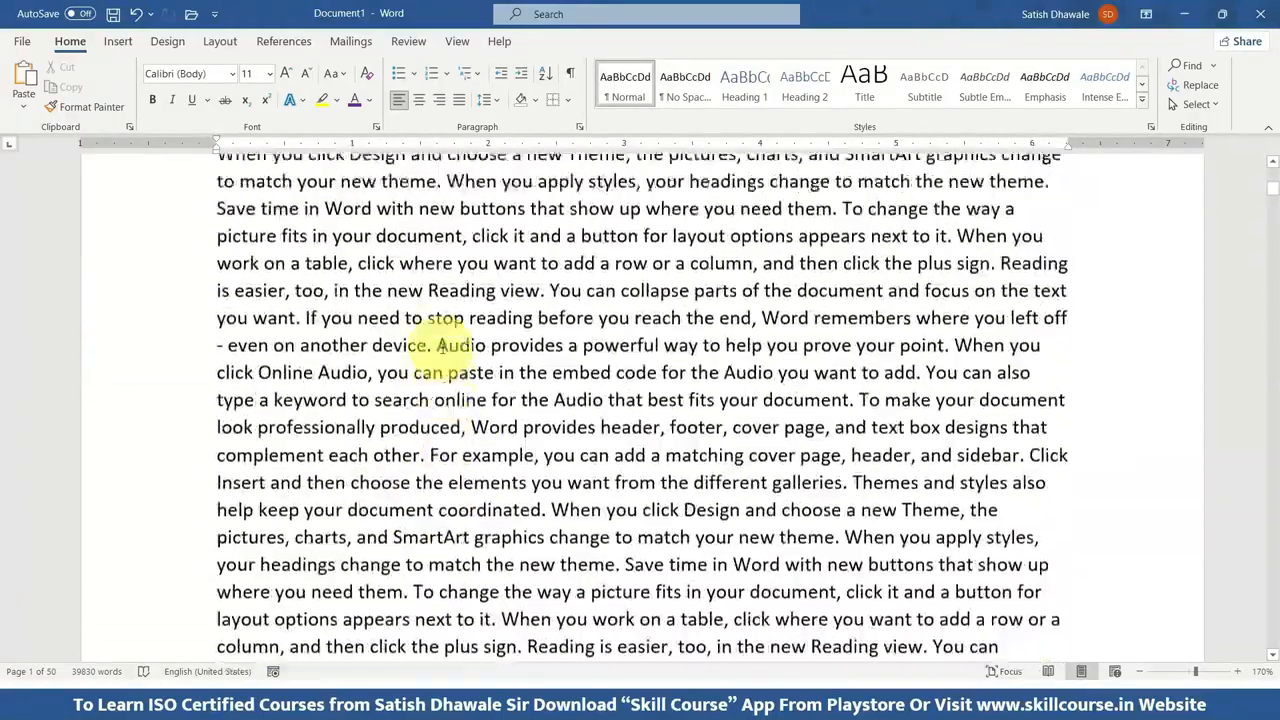
{"action": "scroll", "coordinate": [437, 330], "scroll_direction": "up", "scroll_amount": 15}
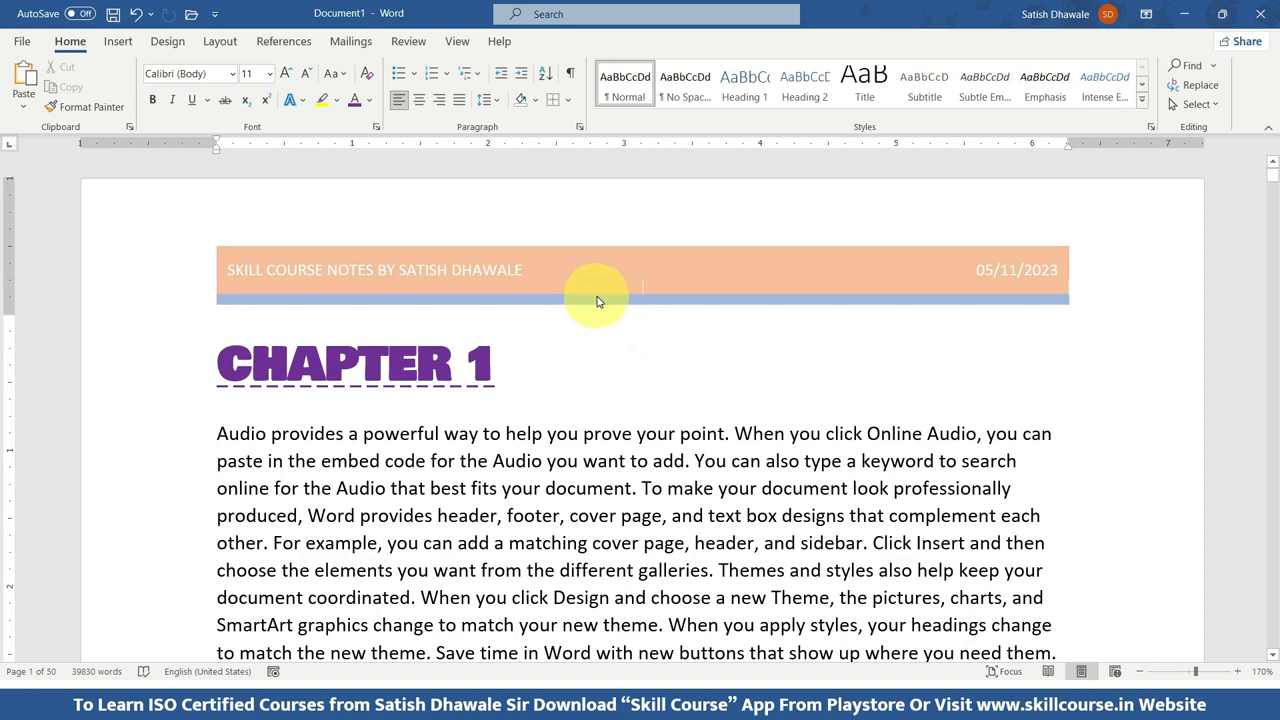
{"action": "scroll", "coordinate": [585, 345], "scroll_direction": "down", "scroll_amount": 5}
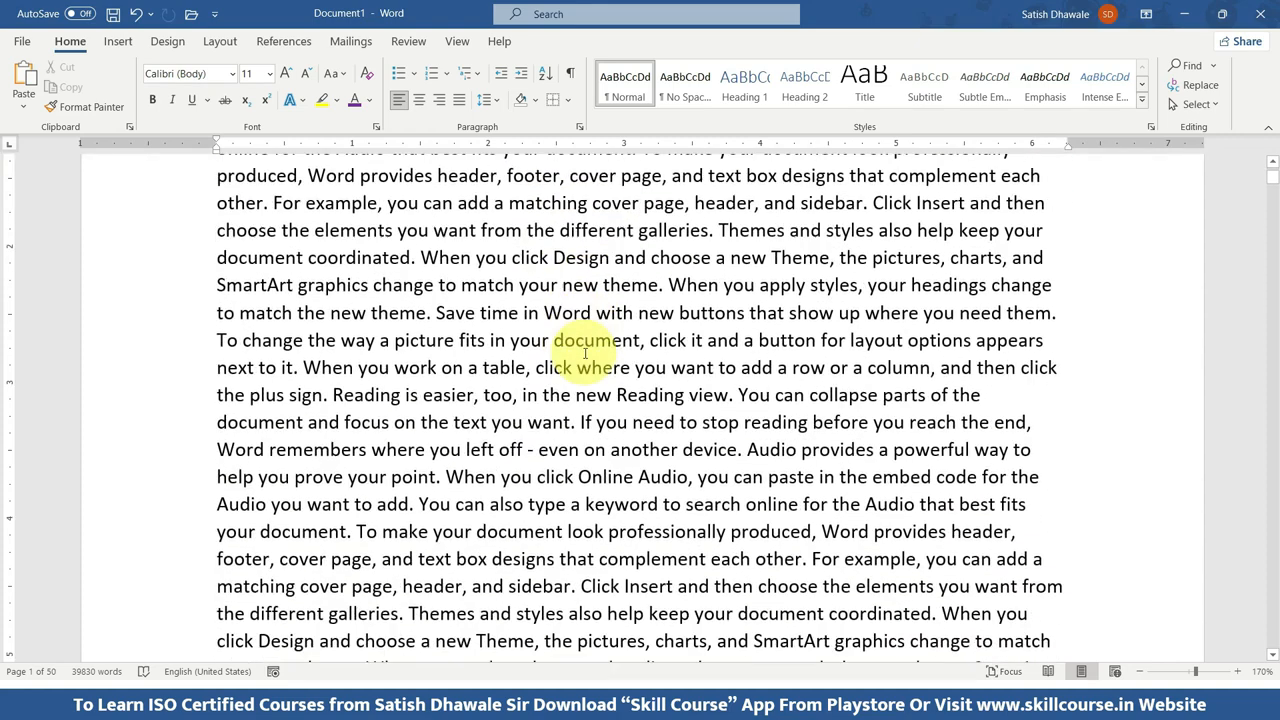
{"action": "scroll", "coordinate": [586, 355], "scroll_direction": "up", "scroll_amount": 3}
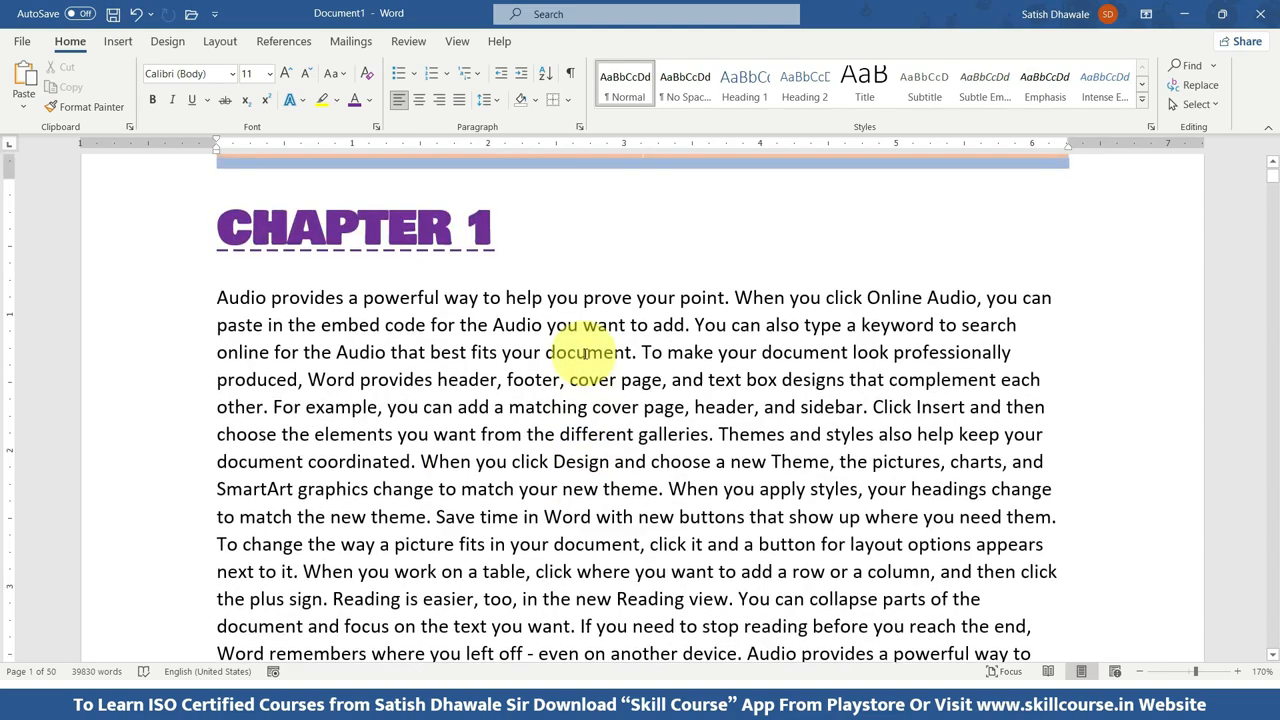
{"action": "scroll", "coordinate": [592, 362], "scroll_direction": "down", "scroll_amount": 5}
{"action": "scroll", "coordinate": [653, 434], "scroll_direction": "down", "scroll_amount": 2}
{"action": "scroll", "coordinate": [653, 434], "scroll_direction": "down", "scroll_amount": 1}
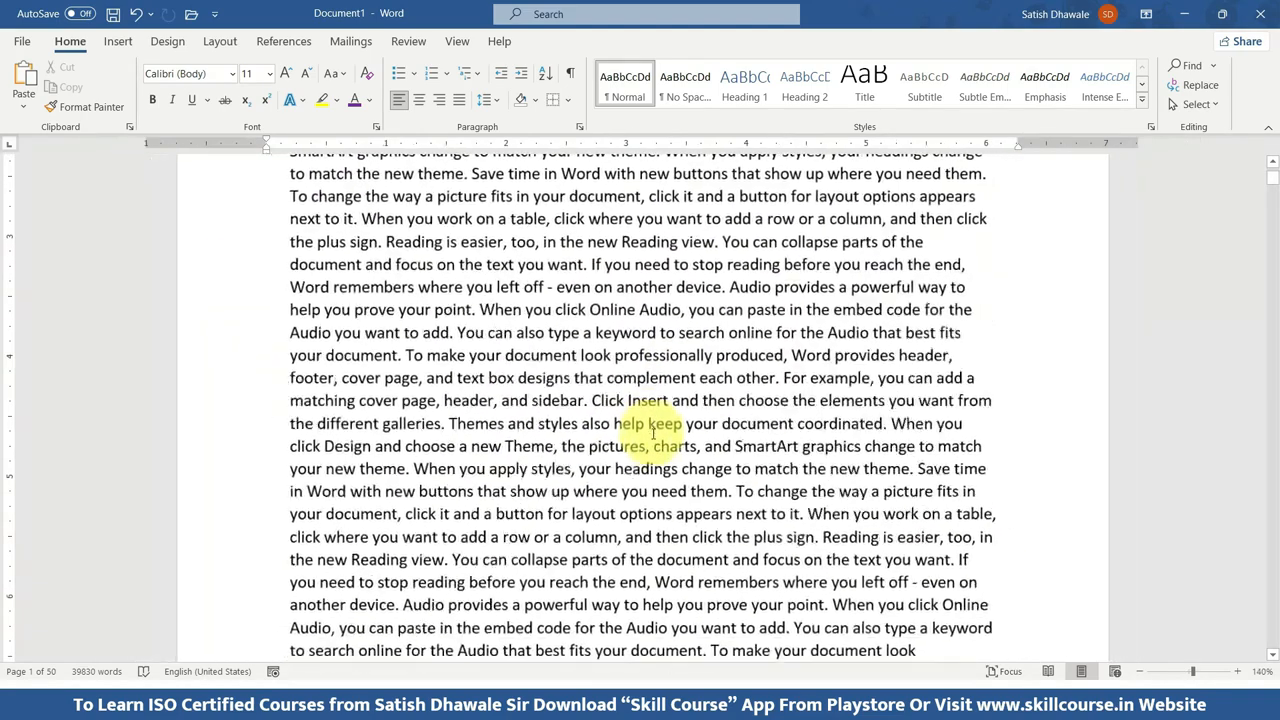
{"action": "scroll", "coordinate": [740, 440], "scroll_direction": "up", "scroll_amount": 5}
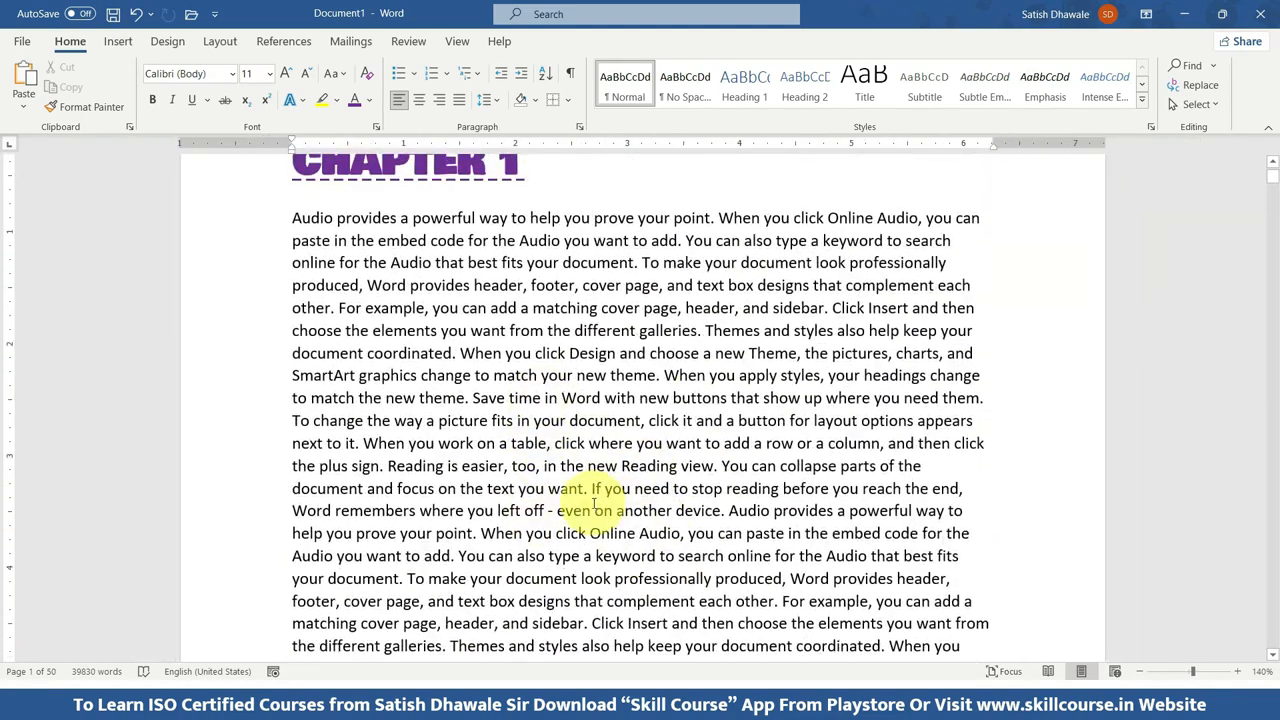
{"action": "scroll", "coordinate": [593, 503], "scroll_direction": "up", "scroll_amount": 3}
{"action": "scroll", "coordinate": [643, 492], "scroll_direction": "down", "scroll_amount": 4}
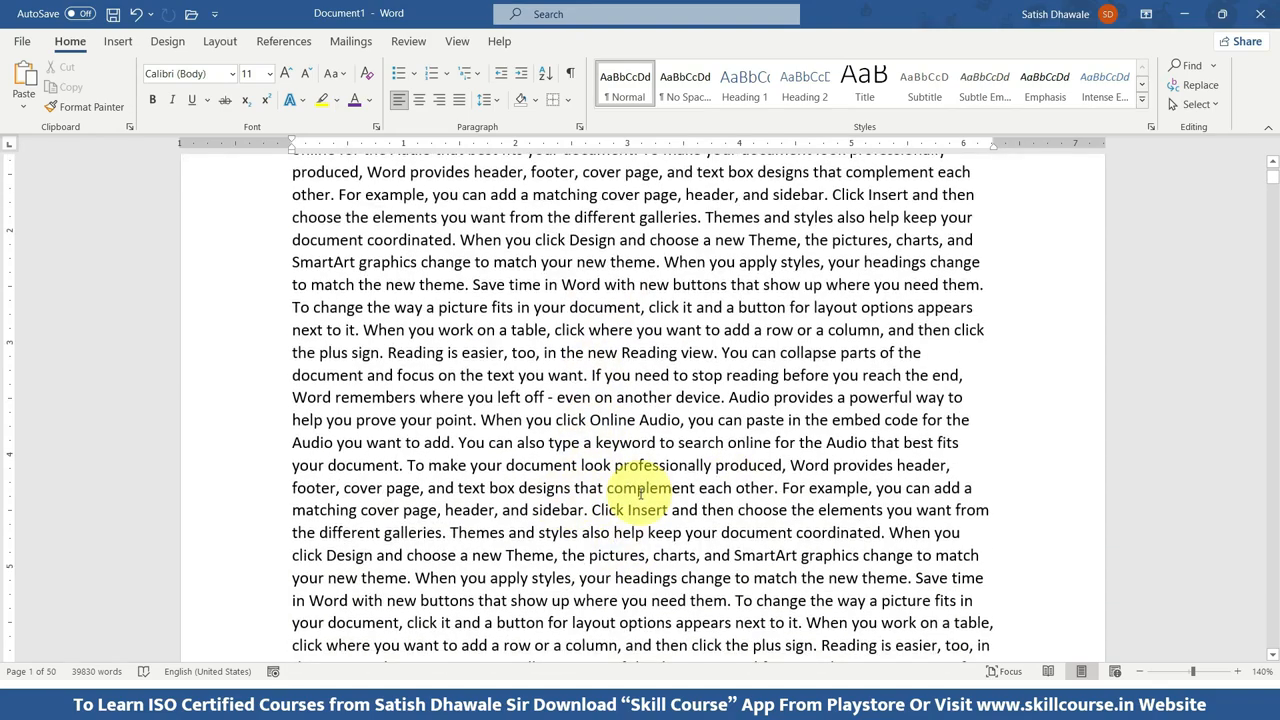
{"action": "scroll", "coordinate": [640, 492], "scroll_direction": "down", "scroll_amount": 3}
{"action": "scroll", "coordinate": [640, 492], "scroll_direction": "down", "scroll_amount": 4}
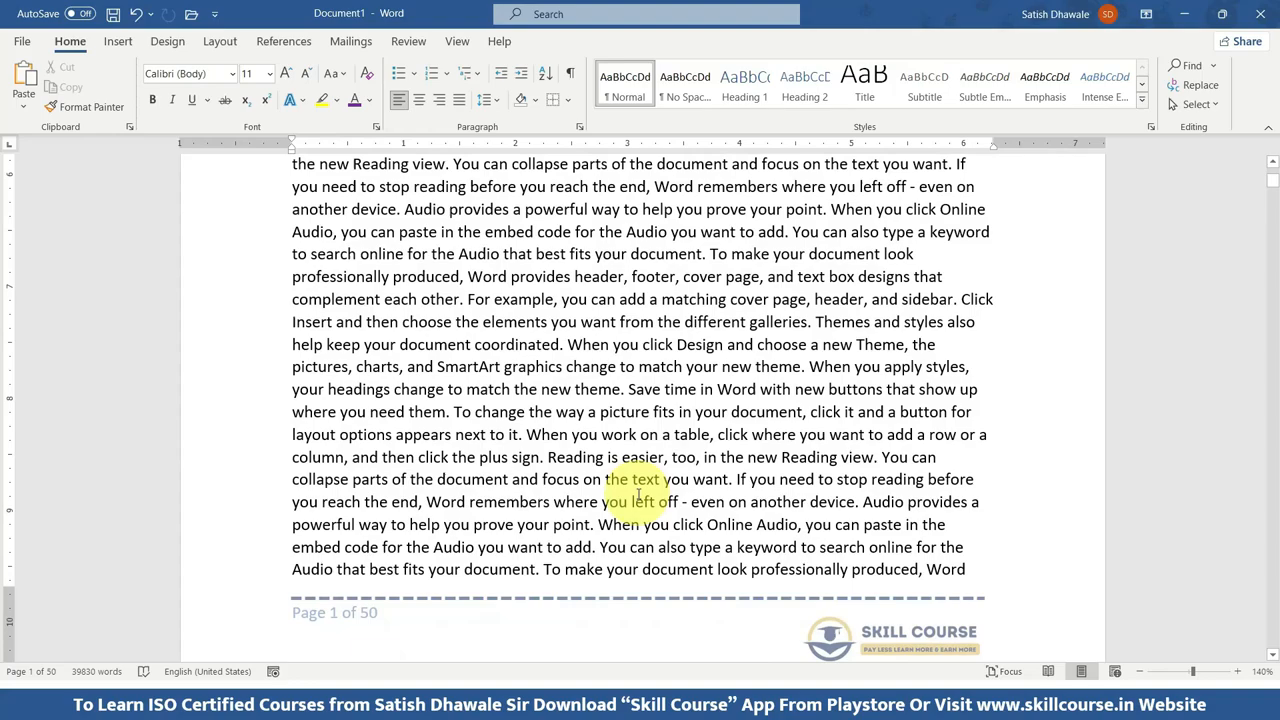
{"action": "scroll", "coordinate": [638, 494], "scroll_direction": "up", "scroll_amount": 8}
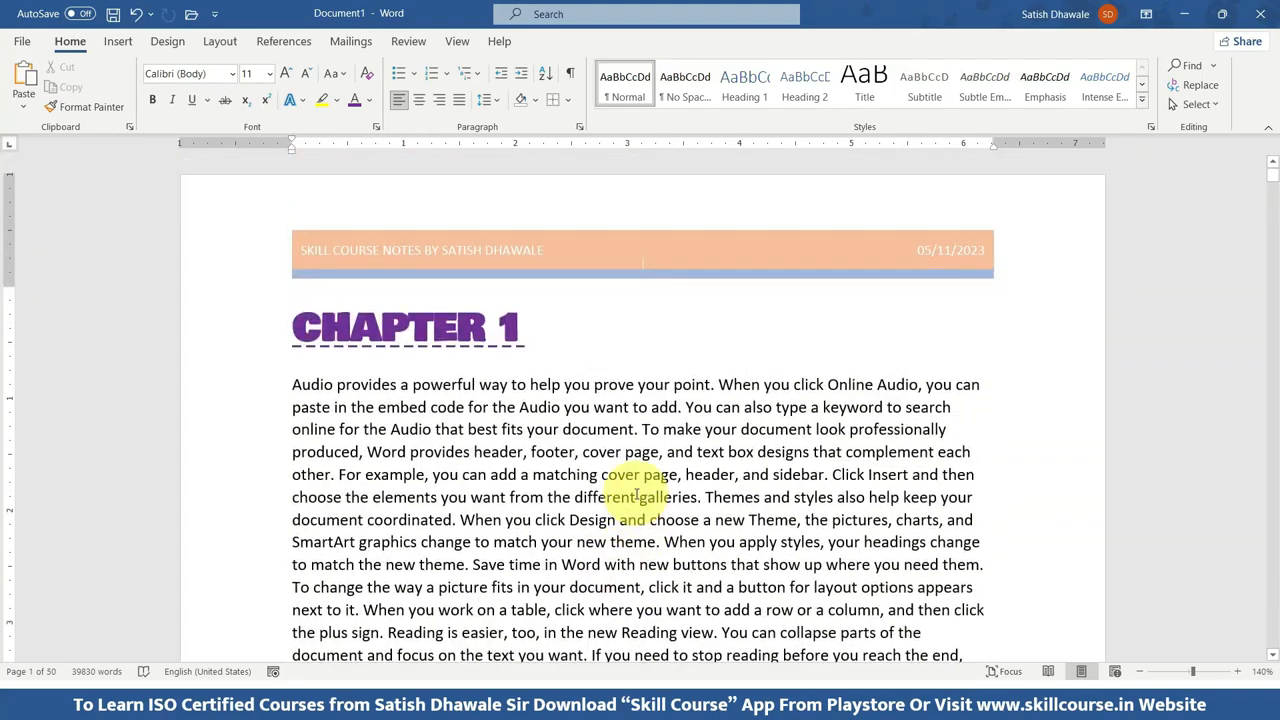
Apply the CONFIDENTIAL 1 watermark to the document and check the pages in print preview.
{"action": "left_click", "coordinate": [168, 41]}
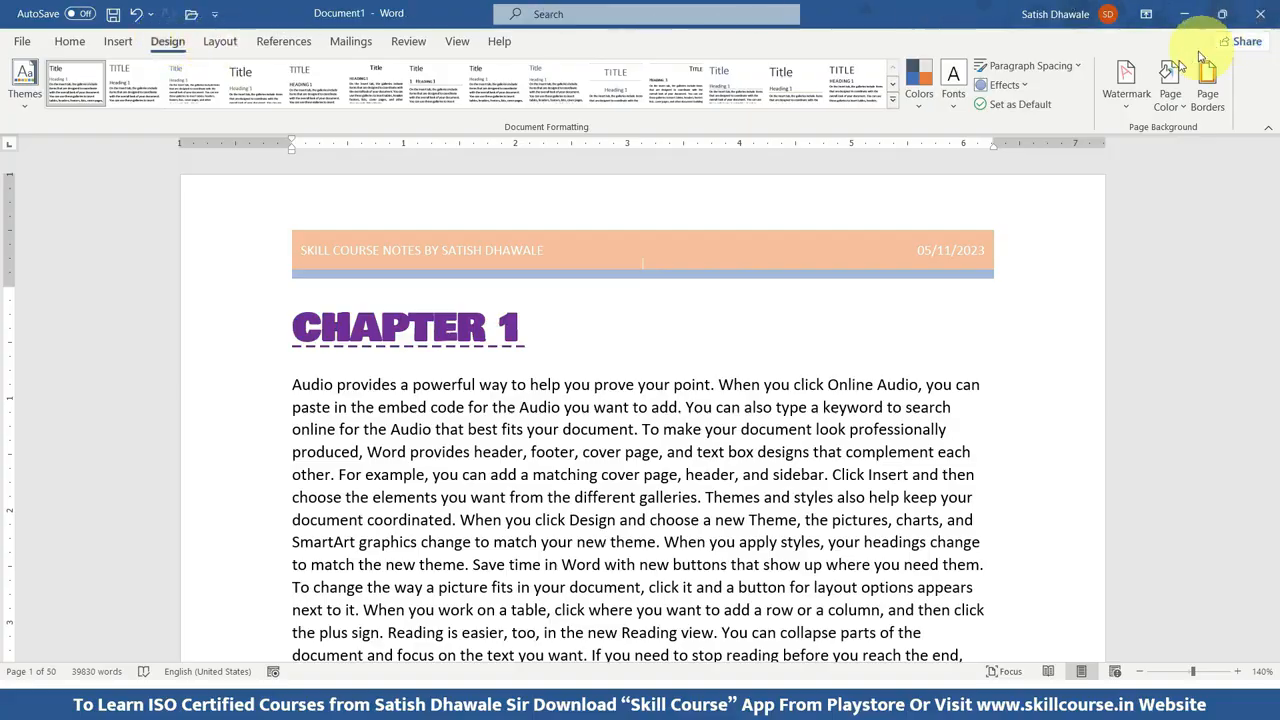
{"action": "left_click", "coordinate": [1121, 108]}
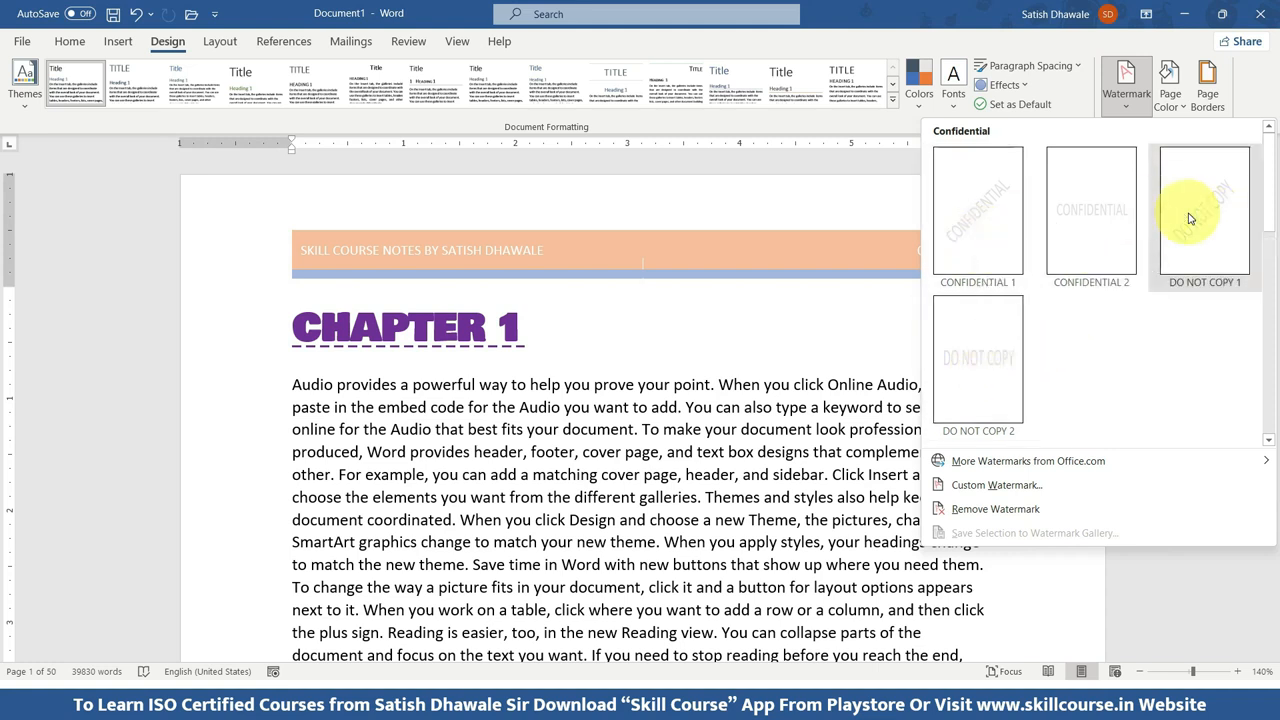
{"action": "left_click", "coordinate": [978, 250]}
{"action": "scroll", "coordinate": [870, 337], "scroll_direction": "down", "scroll_amount": 15}
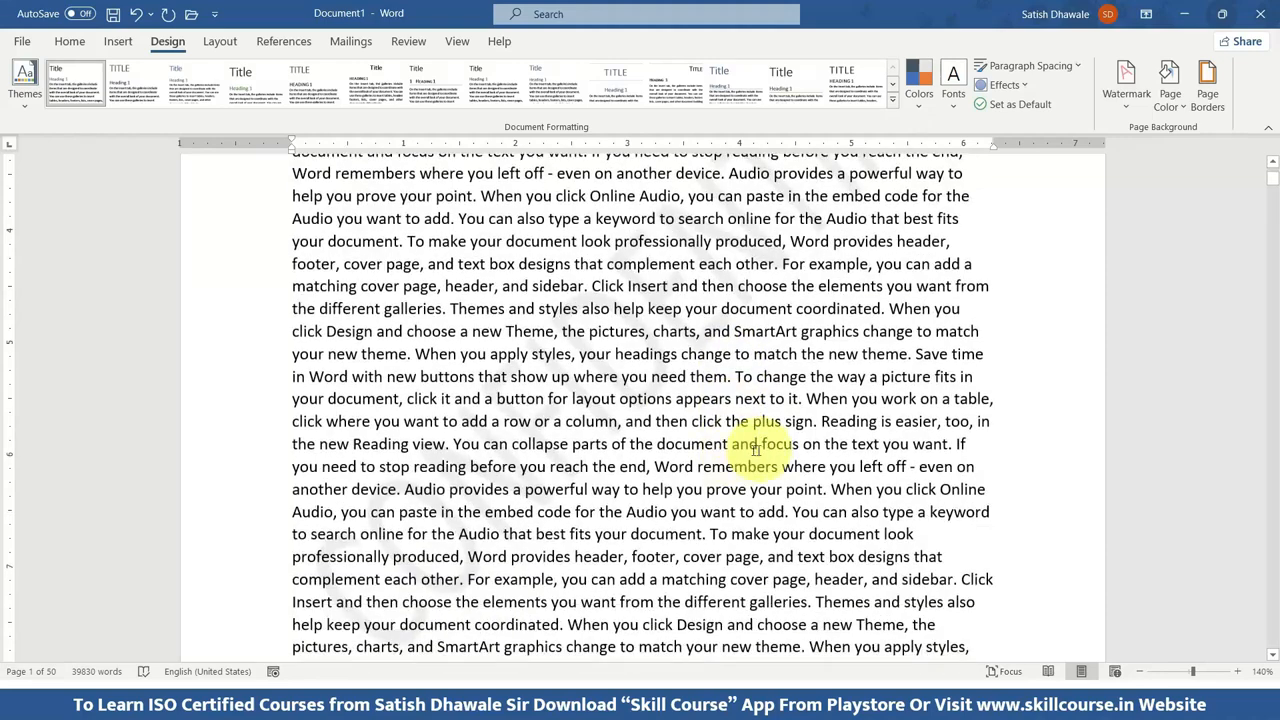
{"action": "scroll", "coordinate": [457, 452], "scroll_direction": "up", "scroll_amount": 2}
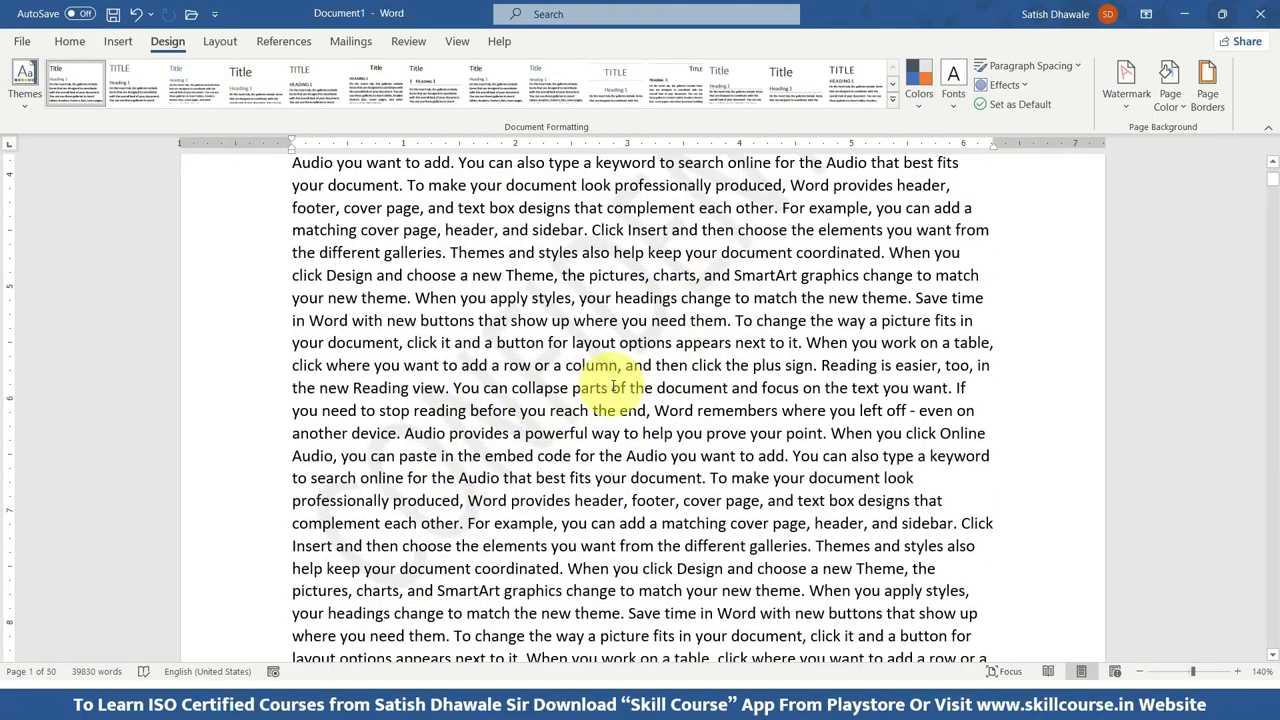
{"action": "key", "text": "ctrl+p"}
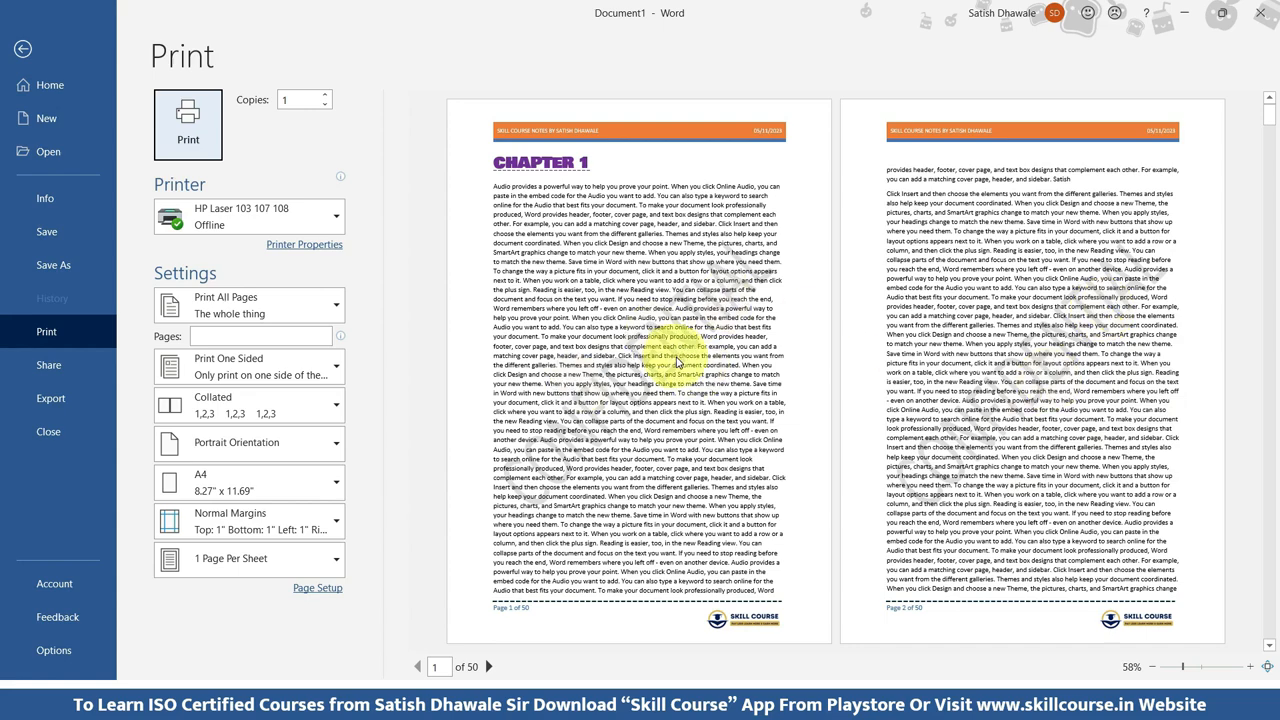
{"action": "key", "text": "Escape"}
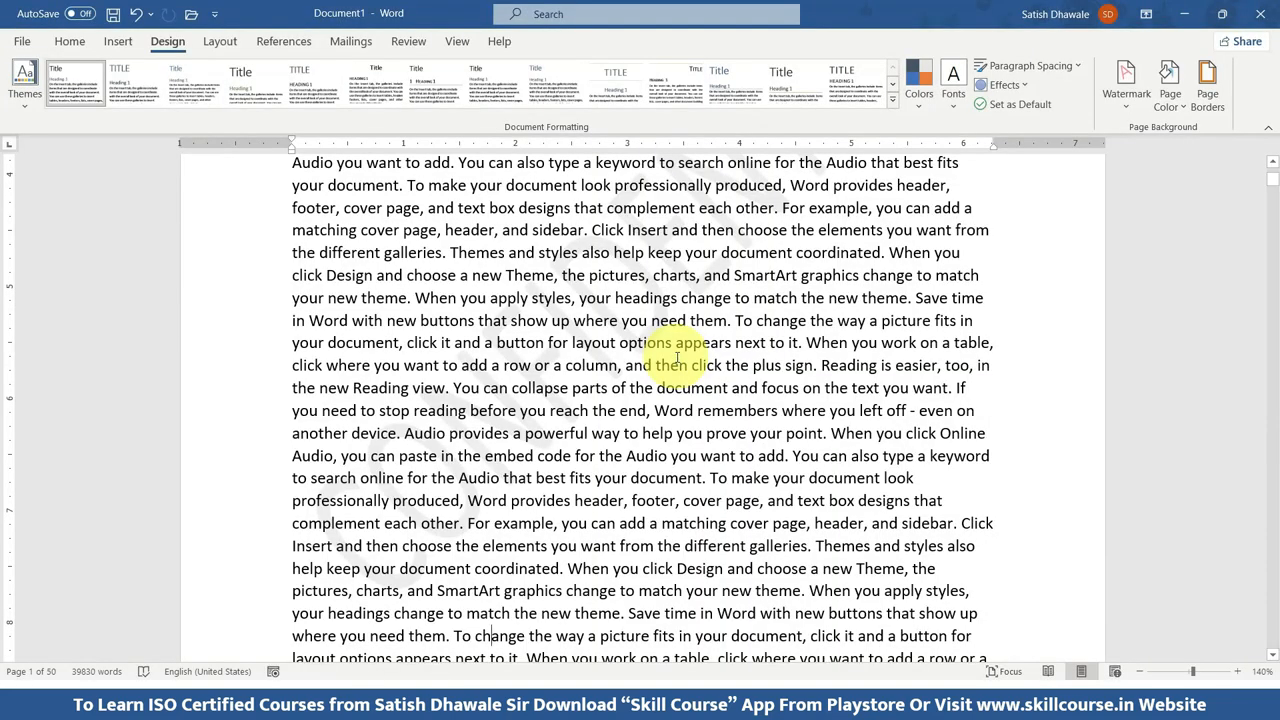
Replace the document's watermark with a custom diagonal text watermark reading COMPLETE TECHNOLOGY.
{"action": "scroll", "coordinate": [677, 357], "scroll_direction": "up", "scroll_amount": 3}
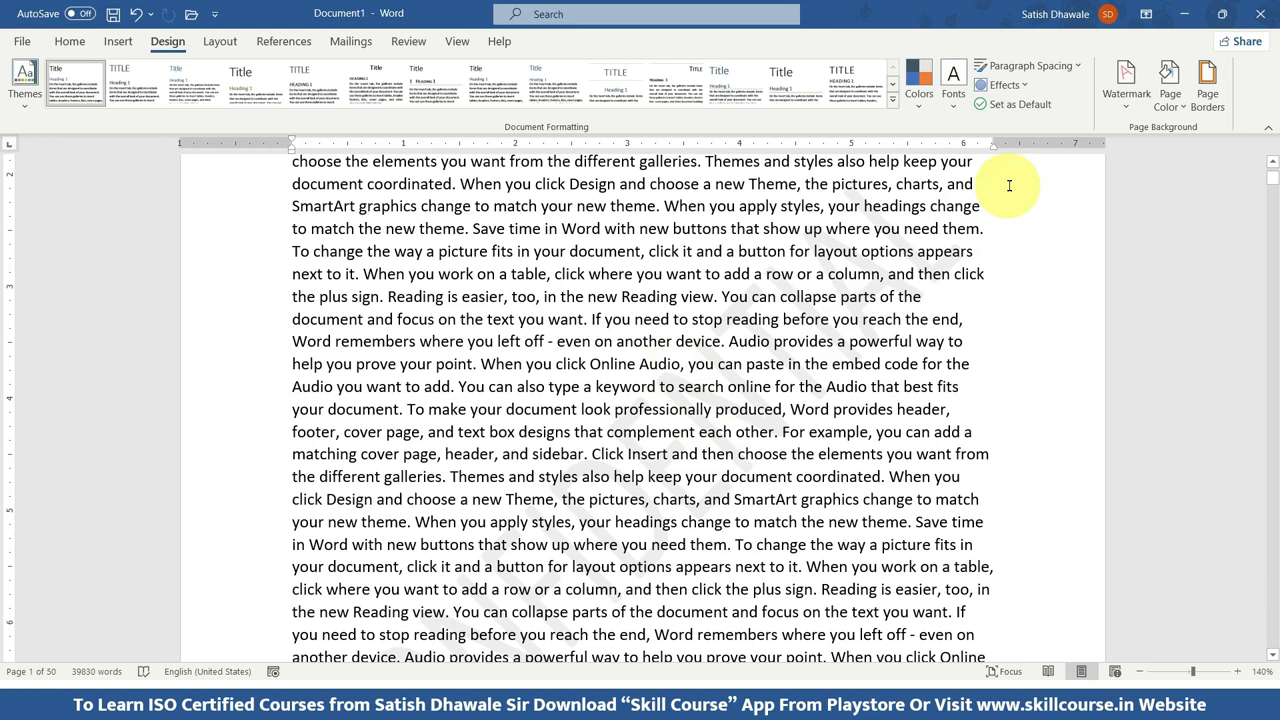
{"action": "left_click", "coordinate": [1125, 80]}
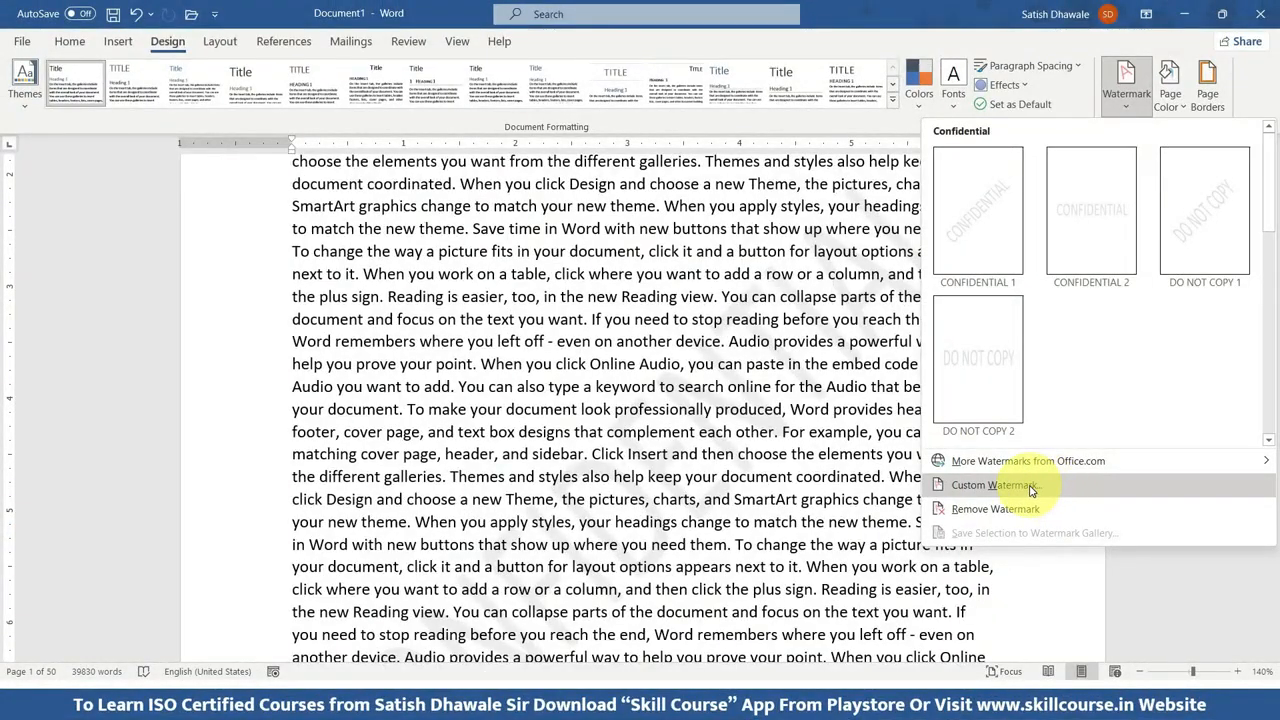
{"action": "left_click", "coordinate": [1031, 489]}
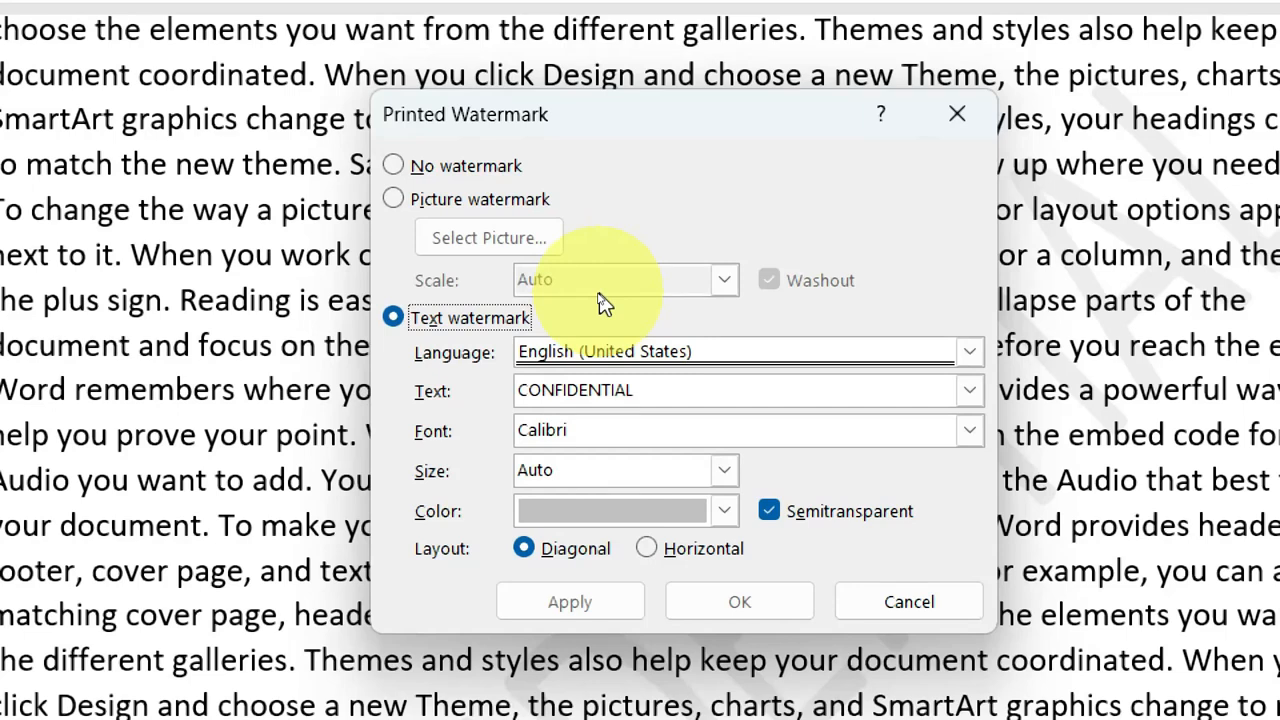
{"action": "left_click_drag", "start_coordinate": [650, 390], "coordinate": [498, 390]}
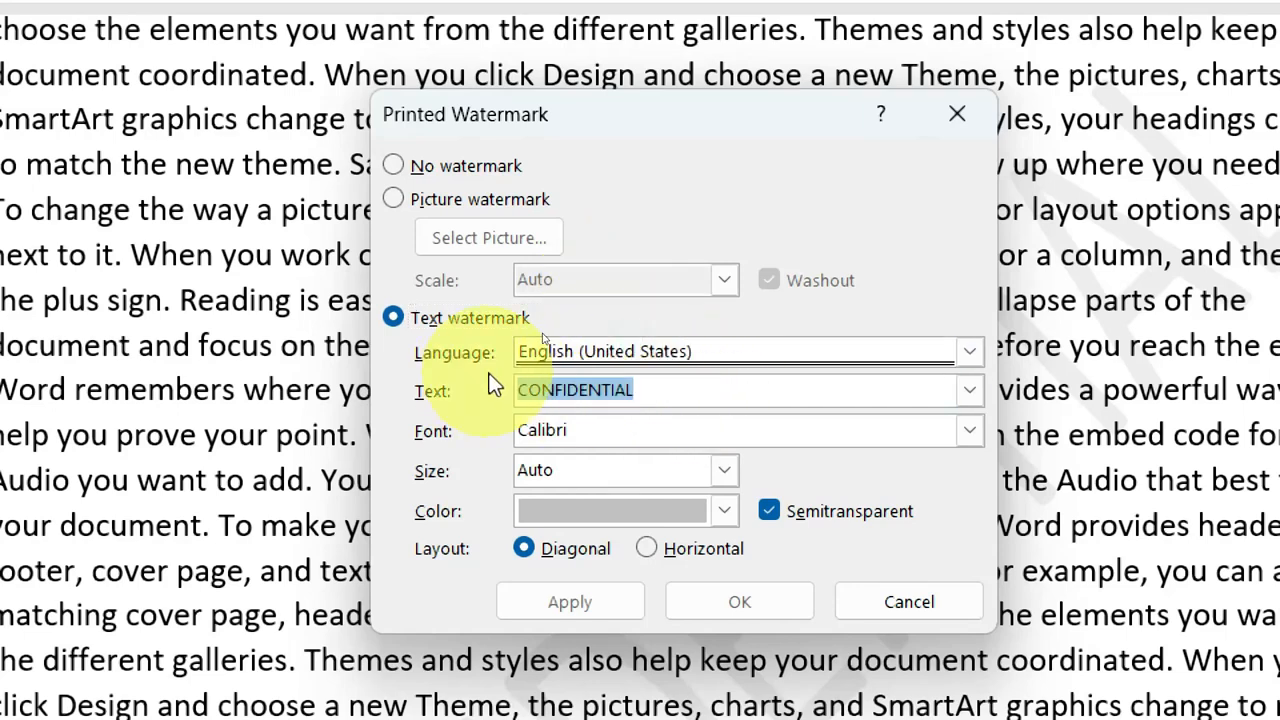
{"action": "key", "text": "BackSpace"}
{"action": "type", "text": "co"}
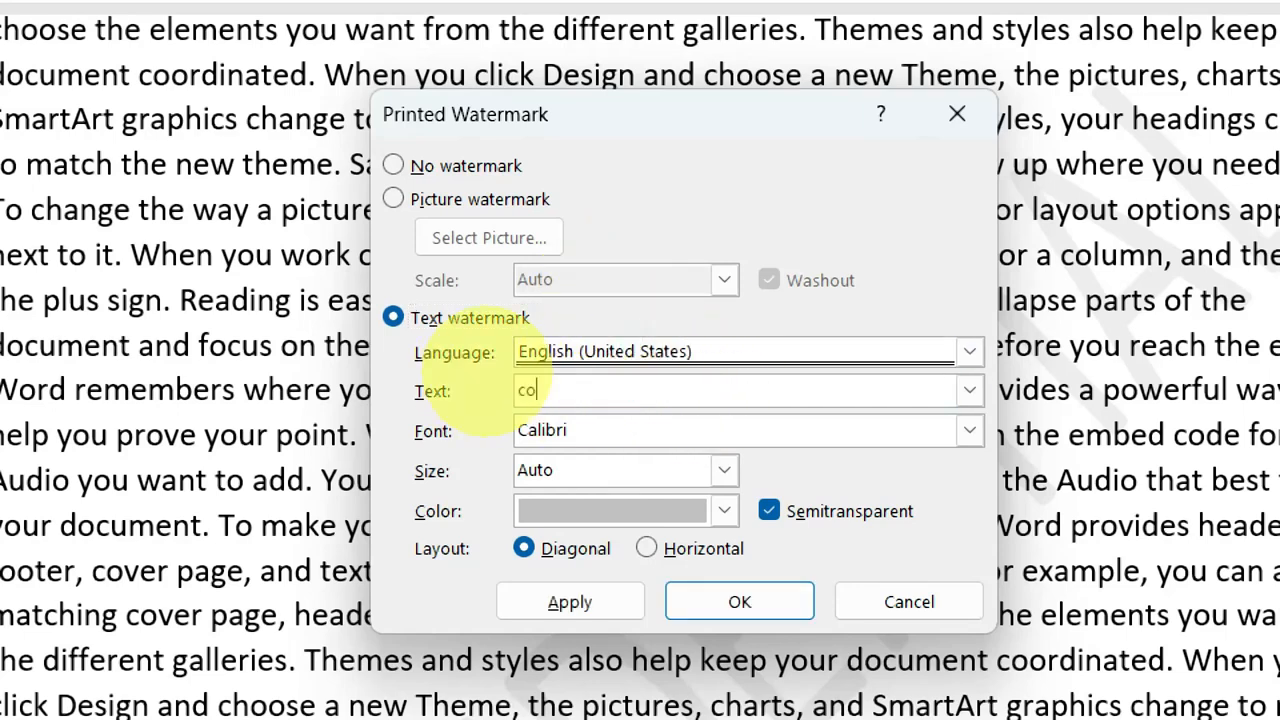
{"action": "key", "text": "BackSpace"}
{"action": "type", "text": "COMPLETE TECHNOLOGY"}
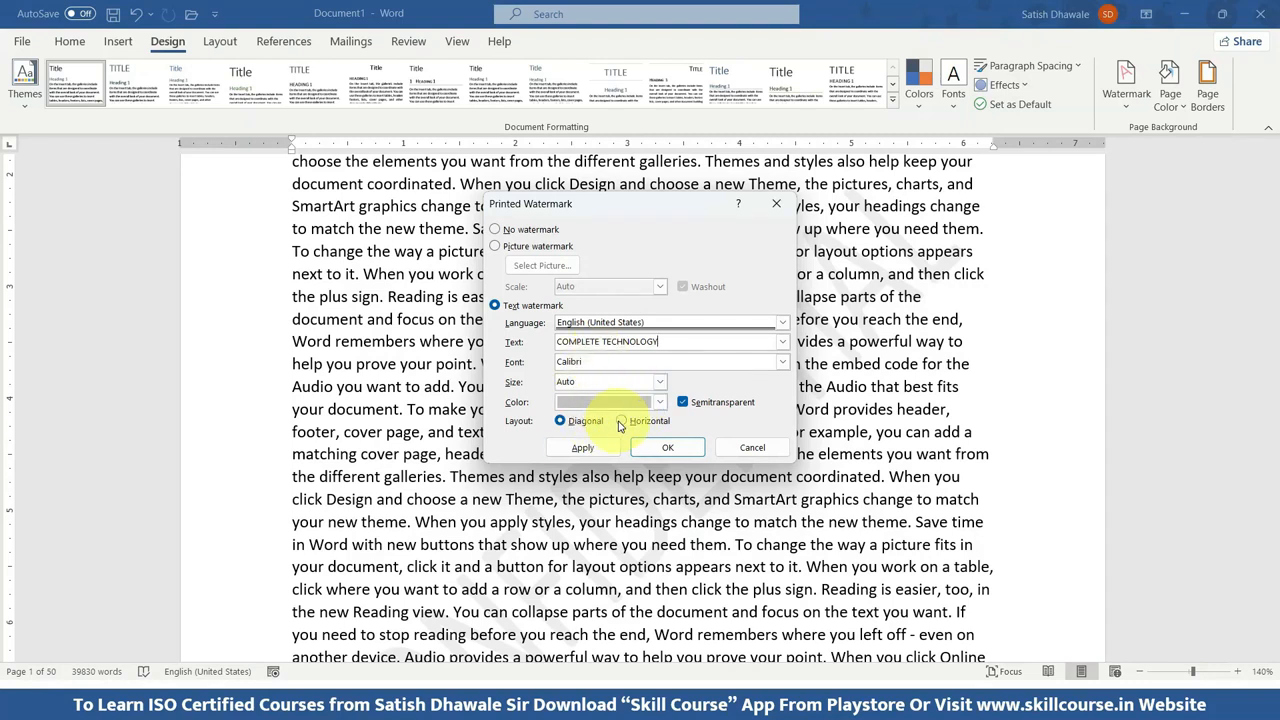
{"action": "left_click", "coordinate": [620, 422]}
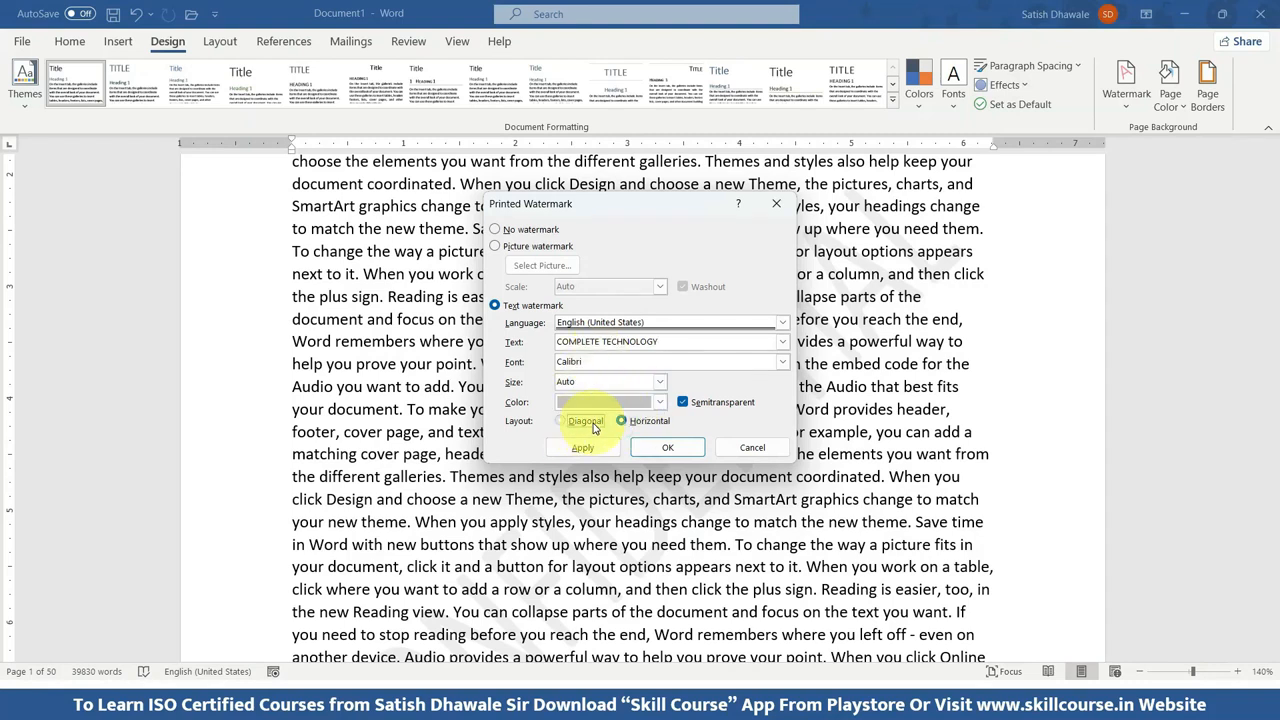
{"action": "left_click", "coordinate": [561, 421]}
{"action": "left_click", "coordinate": [582, 447]}
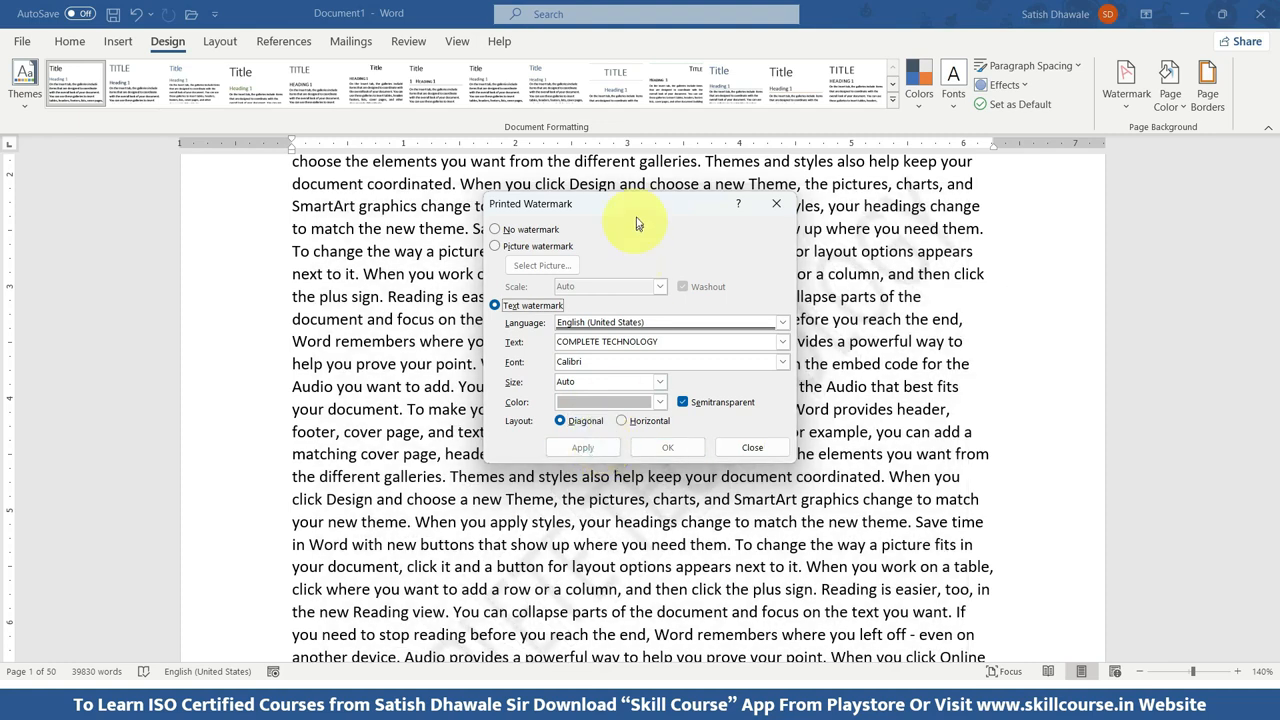
Move the watermark settings aside from the text and apply the horizontal layout to the COMPLETE TECHNOLOGY watermark.
{"action": "left_click_drag", "start_coordinate": [637, 222], "coordinate": [930, 220]}
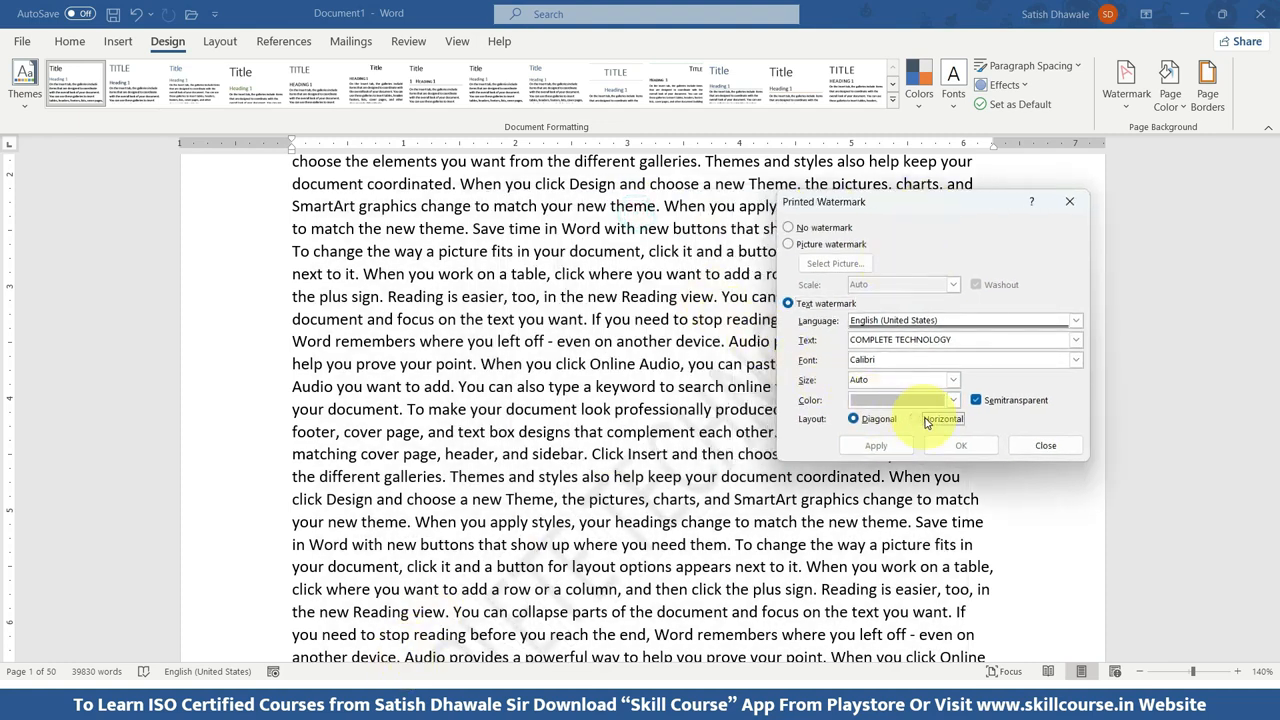
{"action": "left_click", "coordinate": [926, 420]}
{"action": "left_click", "coordinate": [875, 445]}
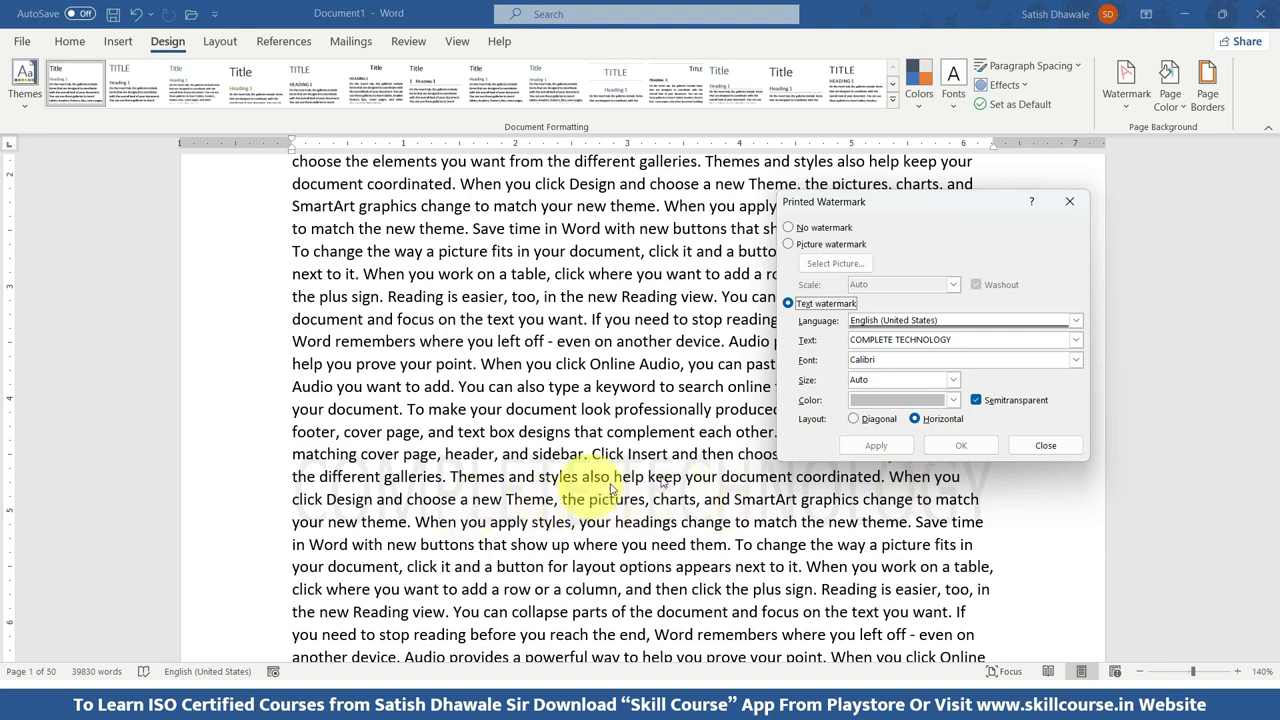
Recolor the horizontal text watermark with a black theme shade and check the pages in print preview.
{"action": "left_click", "coordinate": [953, 400]}
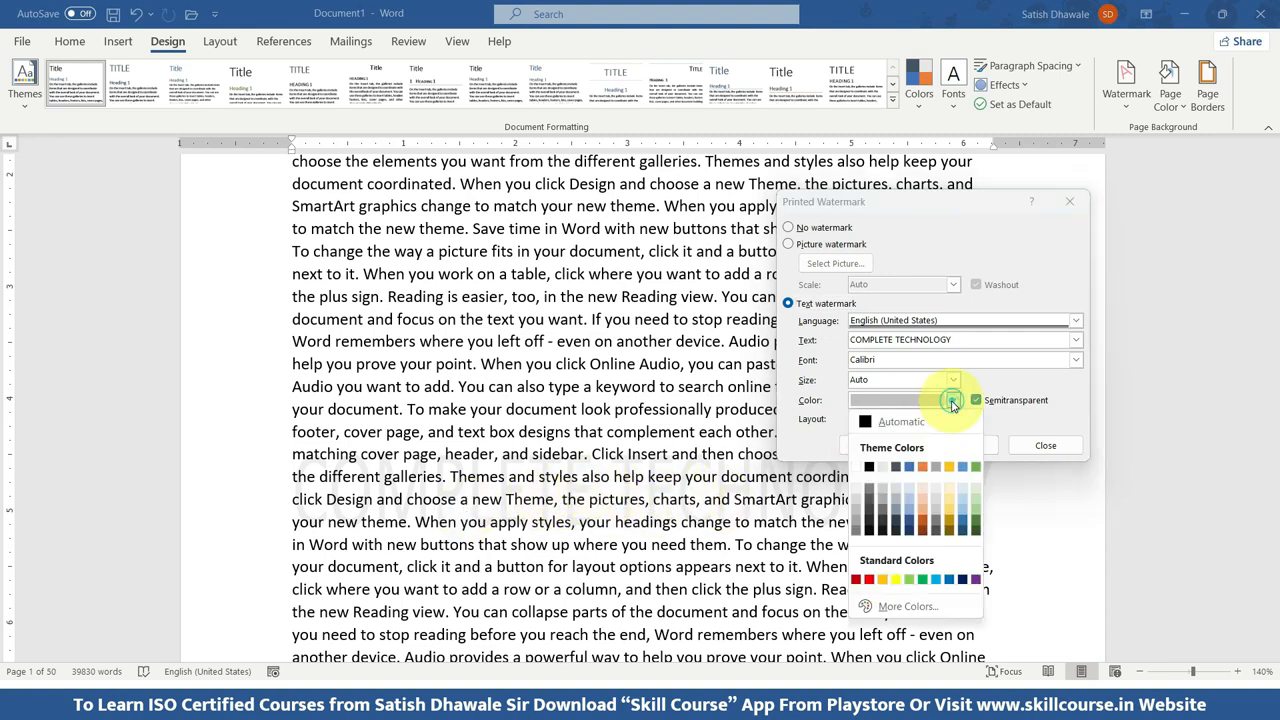
{"action": "left_click", "coordinate": [872, 524]}
{"action": "left_click", "coordinate": [873, 445]}
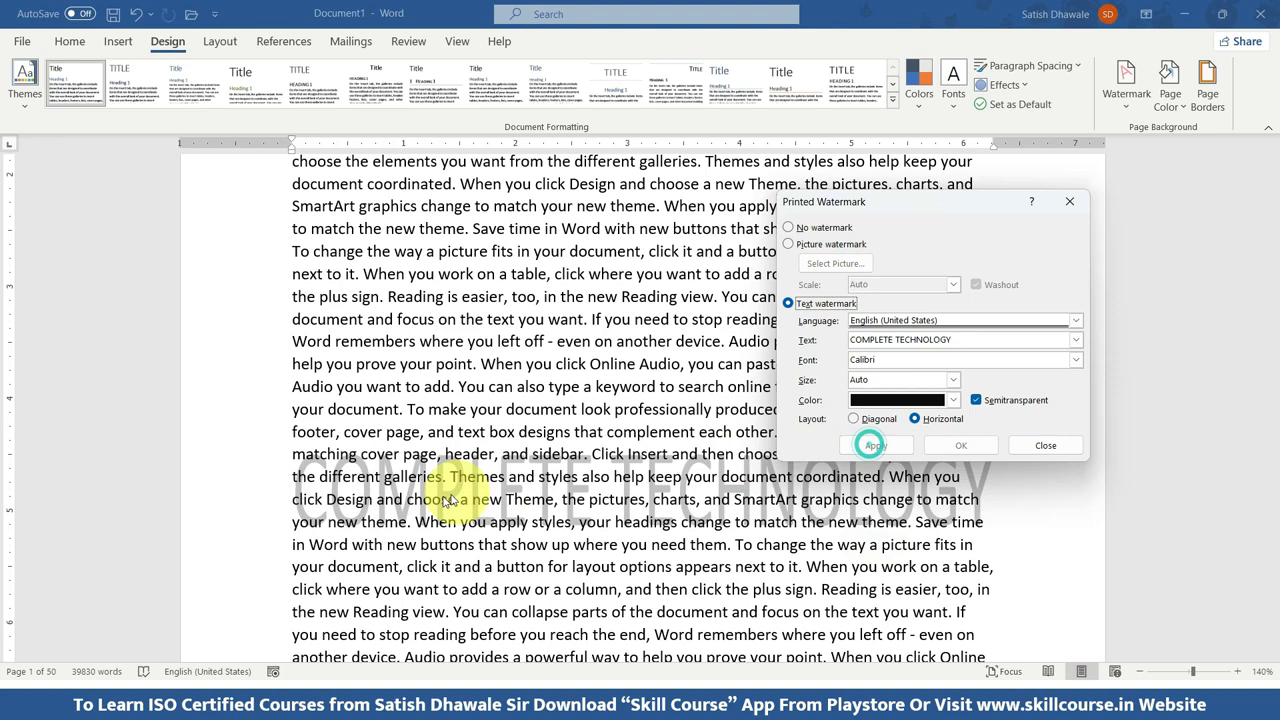
{"action": "left_click", "coordinate": [1043, 446]}
{"action": "key", "text": "ctrl+p"}
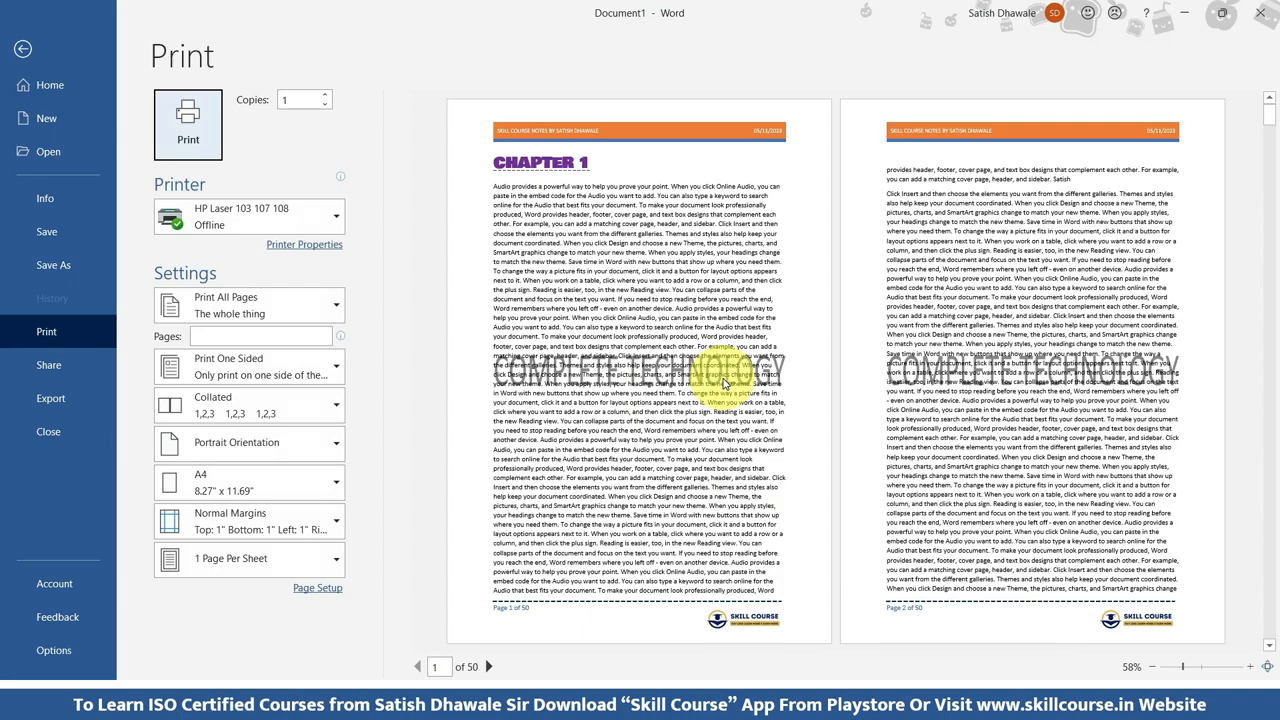
{"action": "key", "text": "Escape"}
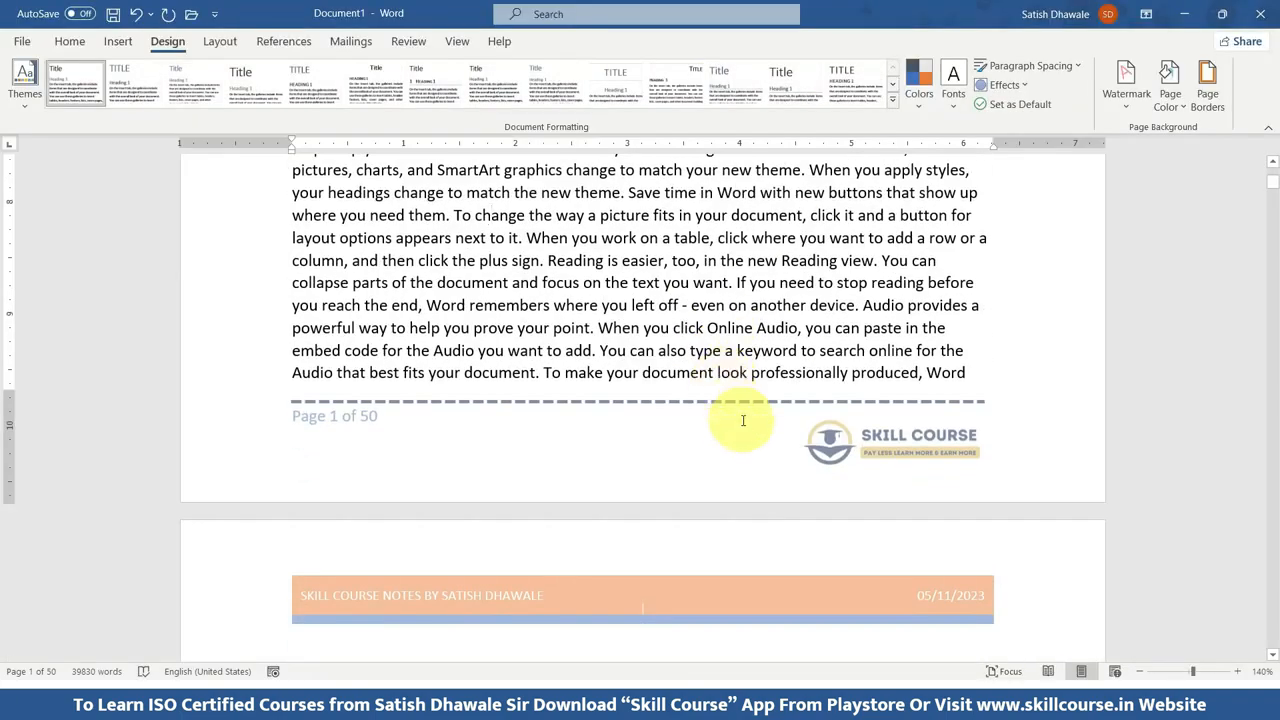
Turn off the semitransparent option for the COMPLETE TECHNOLOGY text watermark and apply the change.
{"action": "scroll", "coordinate": [745, 425], "scroll_direction": "up", "scroll_amount": 3}
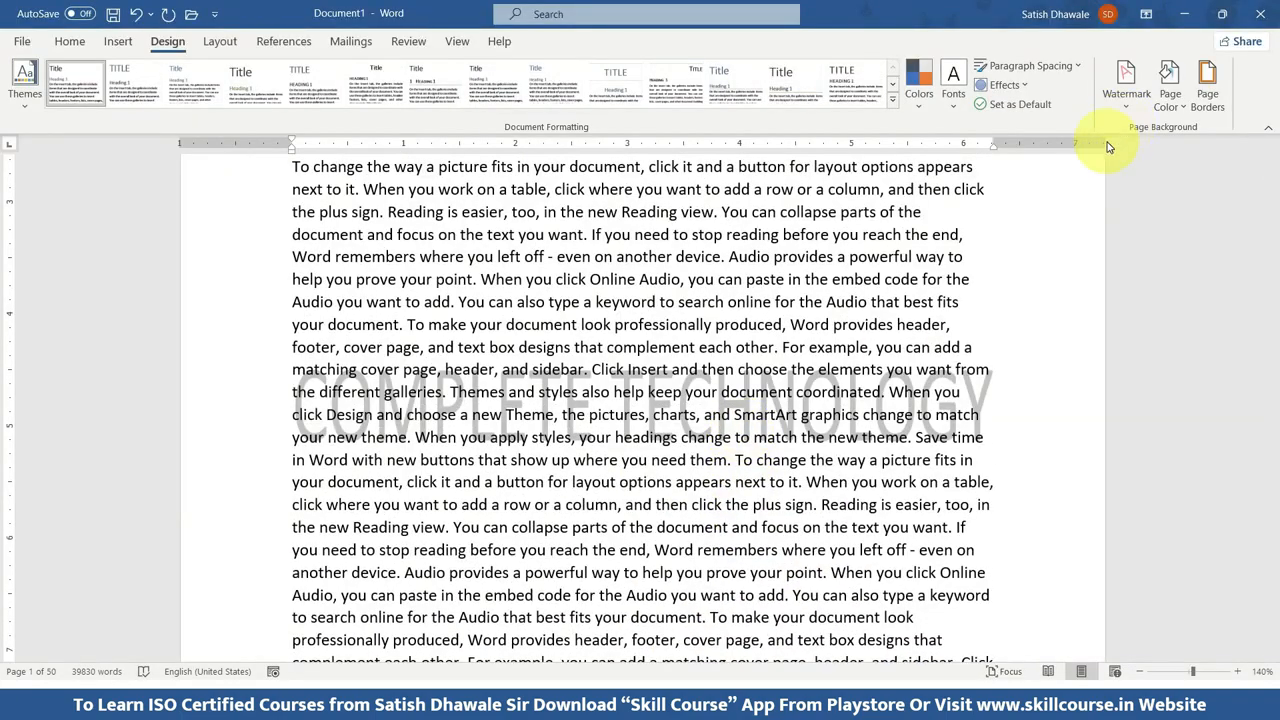
{"action": "left_click", "coordinate": [1128, 100]}
{"action": "left_click", "coordinate": [1008, 466]}
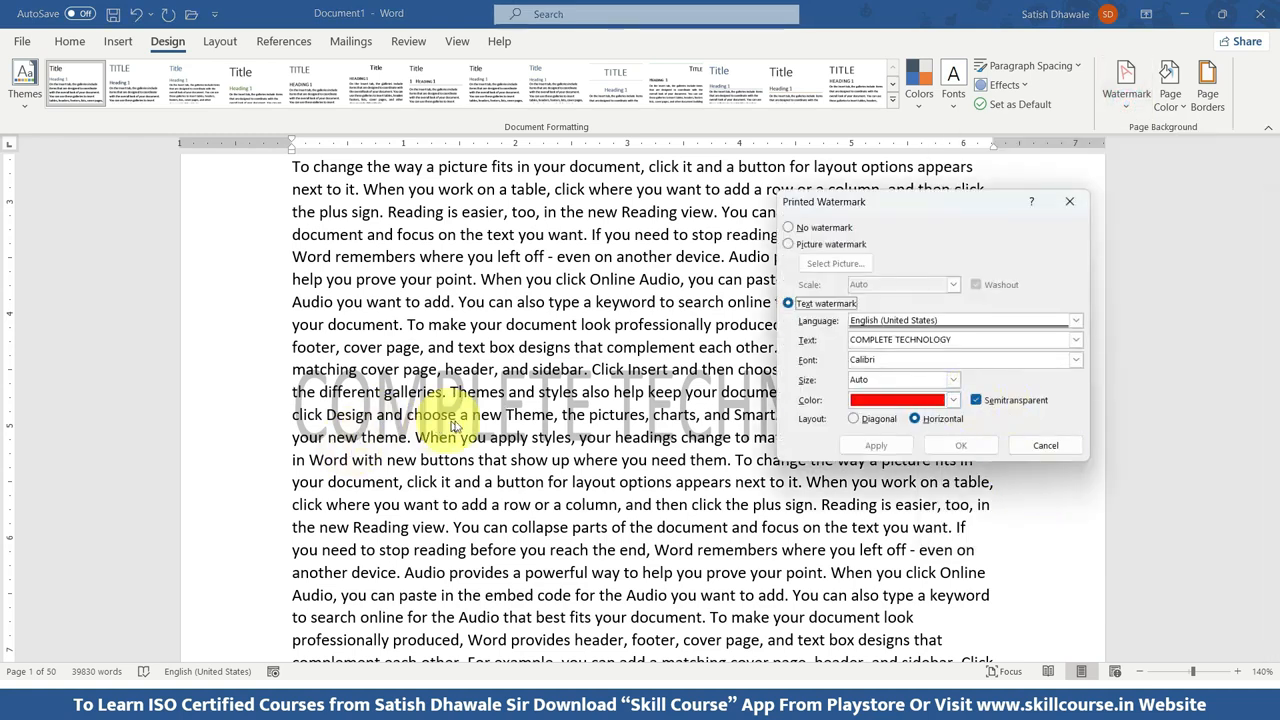
{"action": "left_click", "coordinate": [976, 400]}
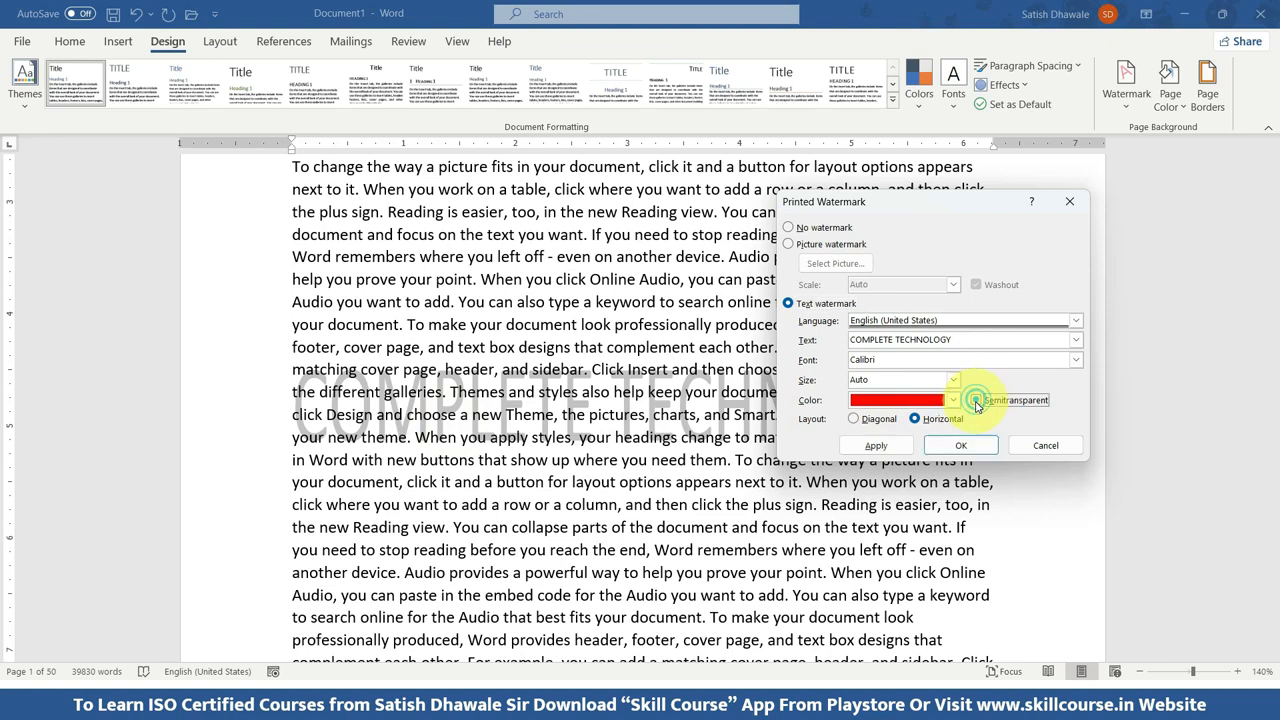
{"action": "left_click", "coordinate": [875, 446]}
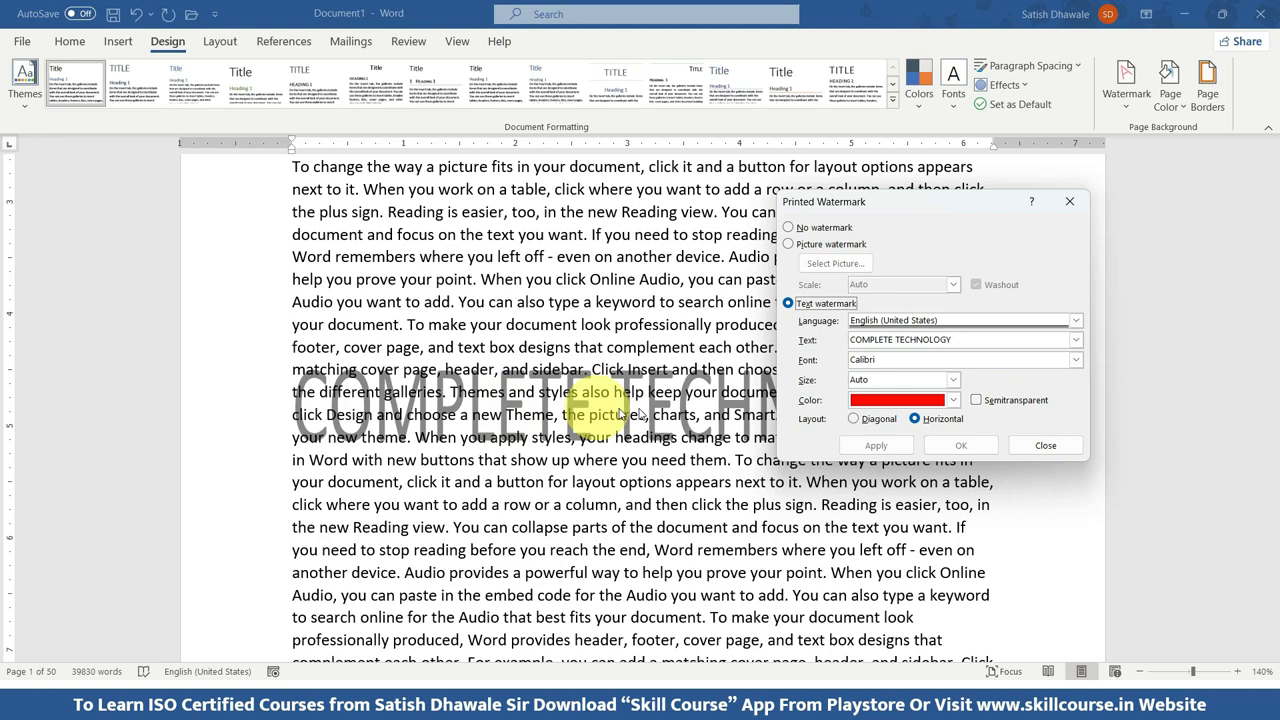
Recolor the COMPLETE TECHNOLOGY watermark to the standard red and check the pages in print preview.
{"action": "left_click", "coordinate": [920, 400]}
{"action": "left_click", "coordinate": [877, 583]}
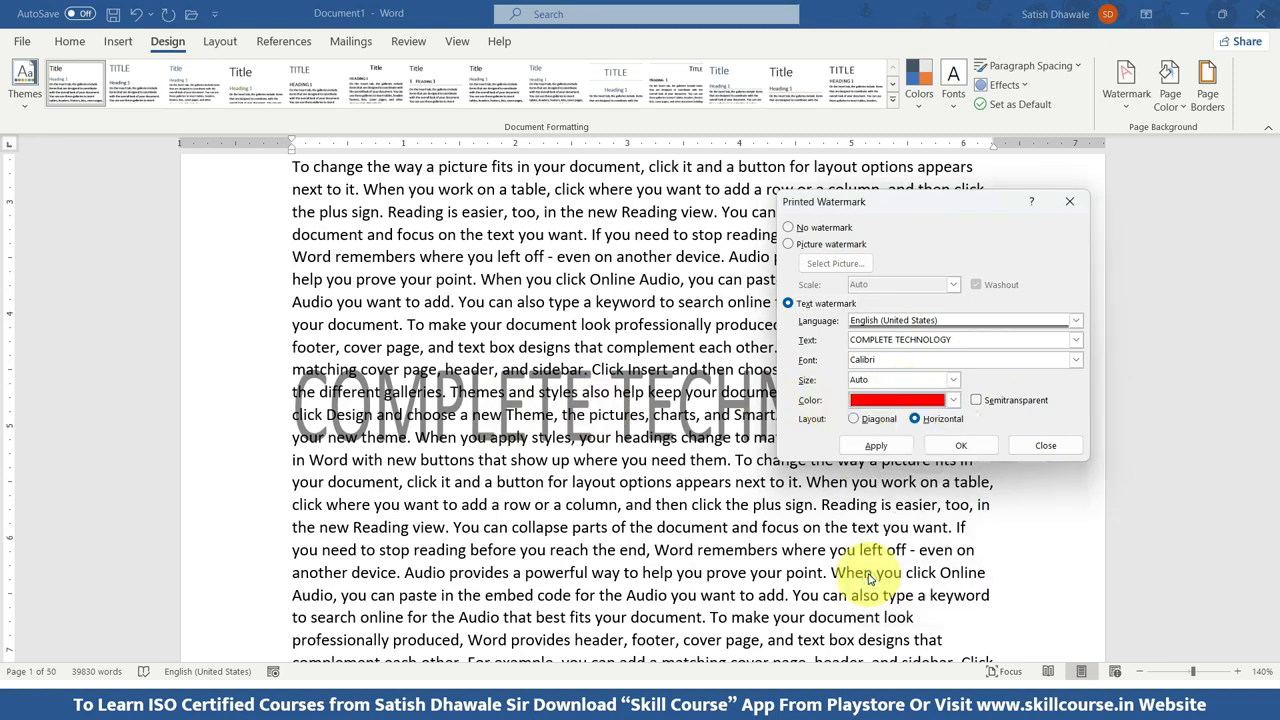
{"action": "left_click", "coordinate": [876, 446]}
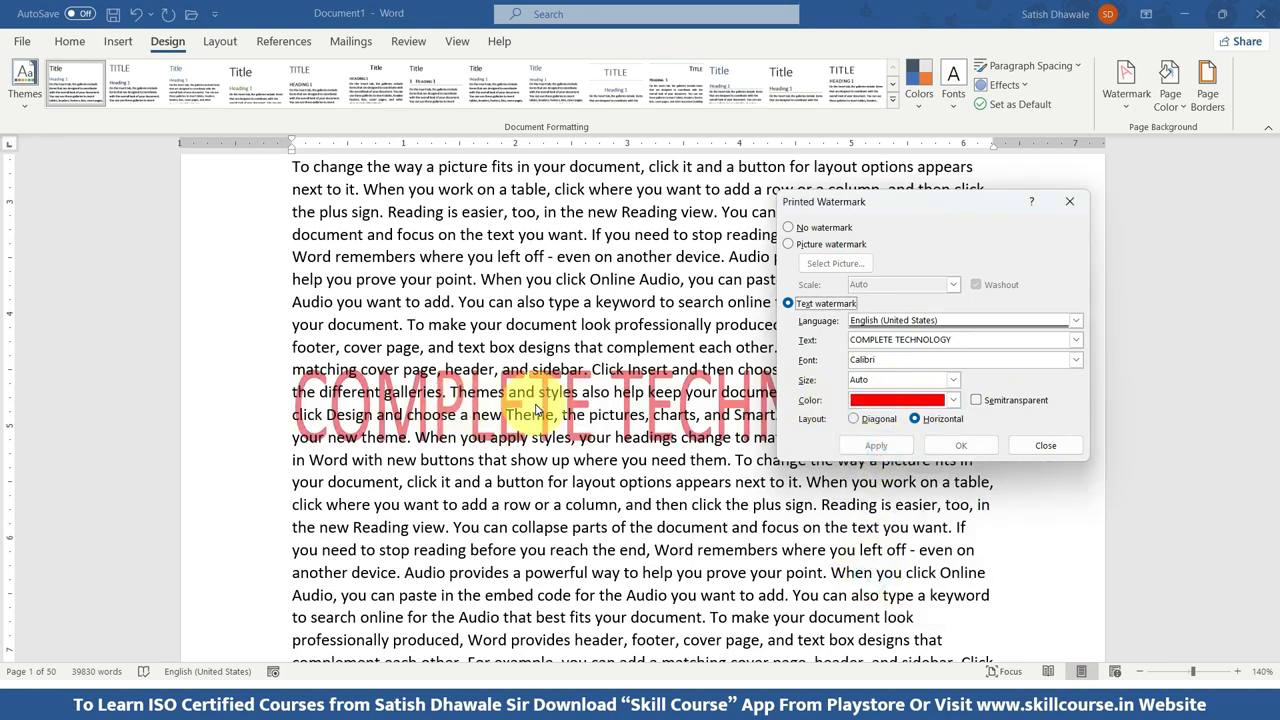
{"action": "left_click", "coordinate": [1045, 445]}
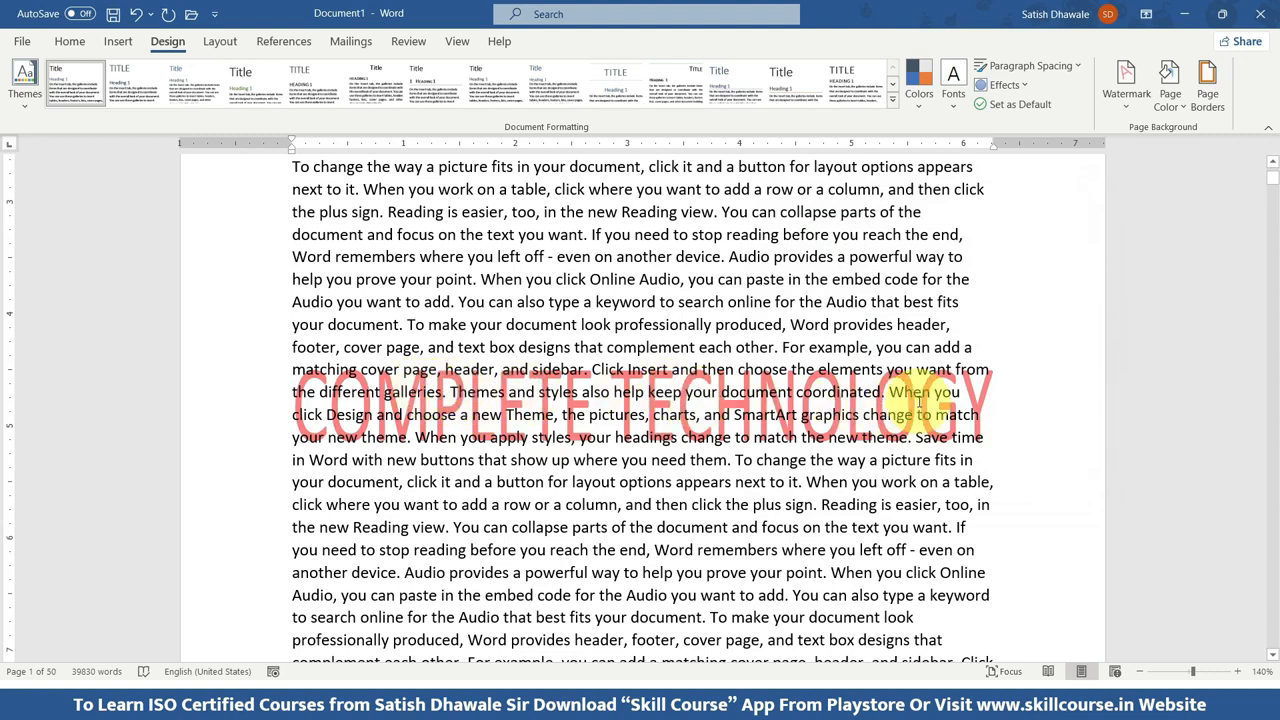
{"action": "key", "text": "ctrl+p"}
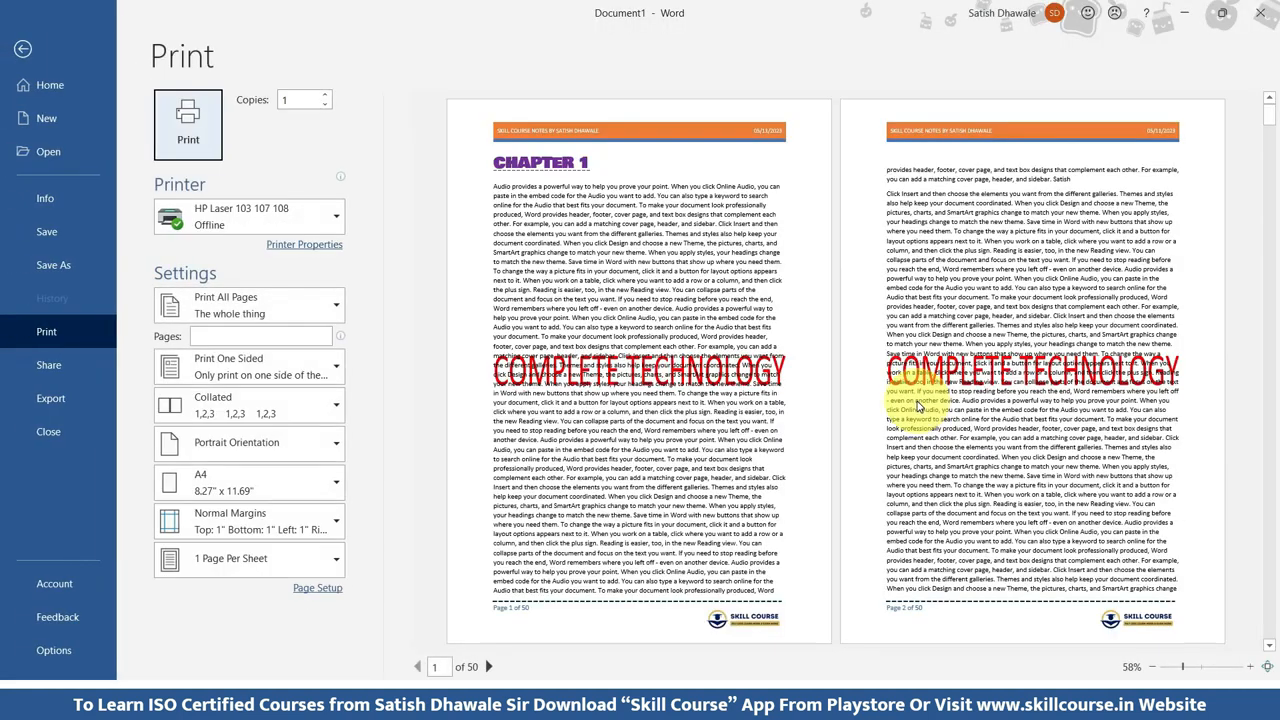
{"action": "key", "text": "Escape"}
Replace the text watermark with a washed-out picture watermark from the file Skill-Course-Circle-Logo-PNG.png in the D:\Skill Course folder.
{"action": "scroll", "coordinate": [915, 415], "scroll_direction": "up", "scroll_amount": 4}
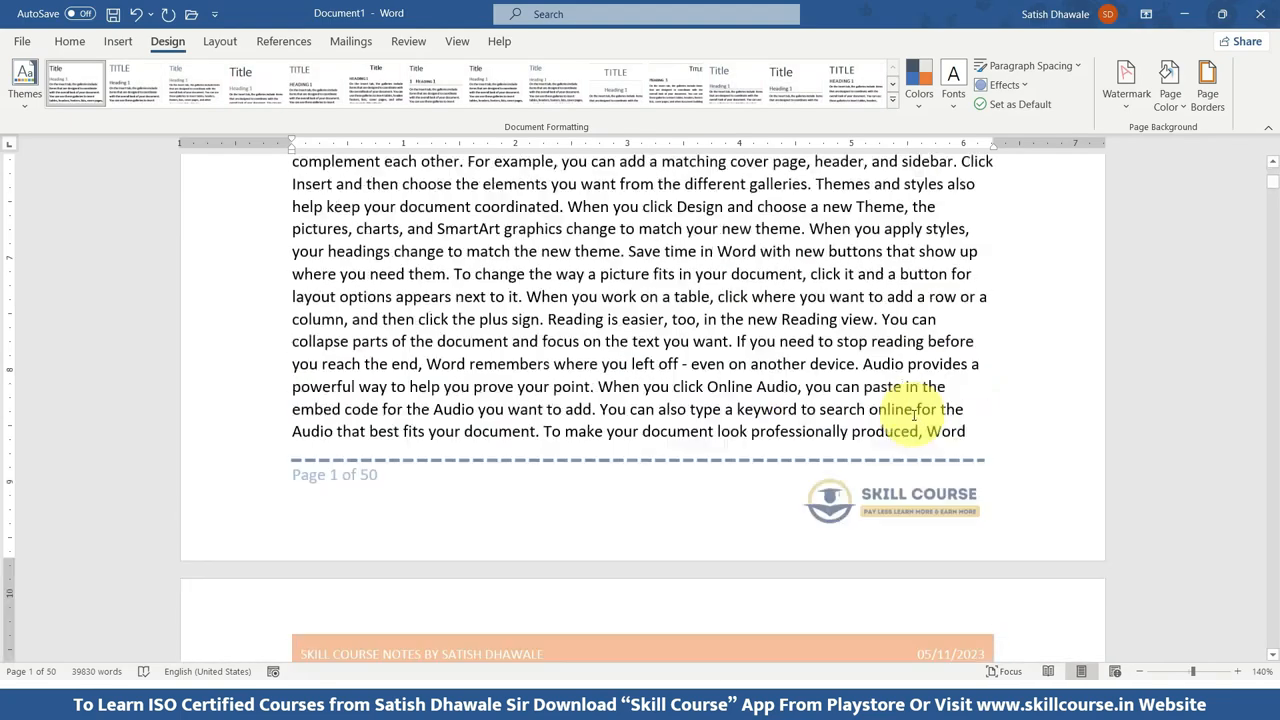
{"action": "scroll", "coordinate": [913, 427], "scroll_direction": "up", "scroll_amount": 1}
{"action": "left_click", "coordinate": [1126, 85]}
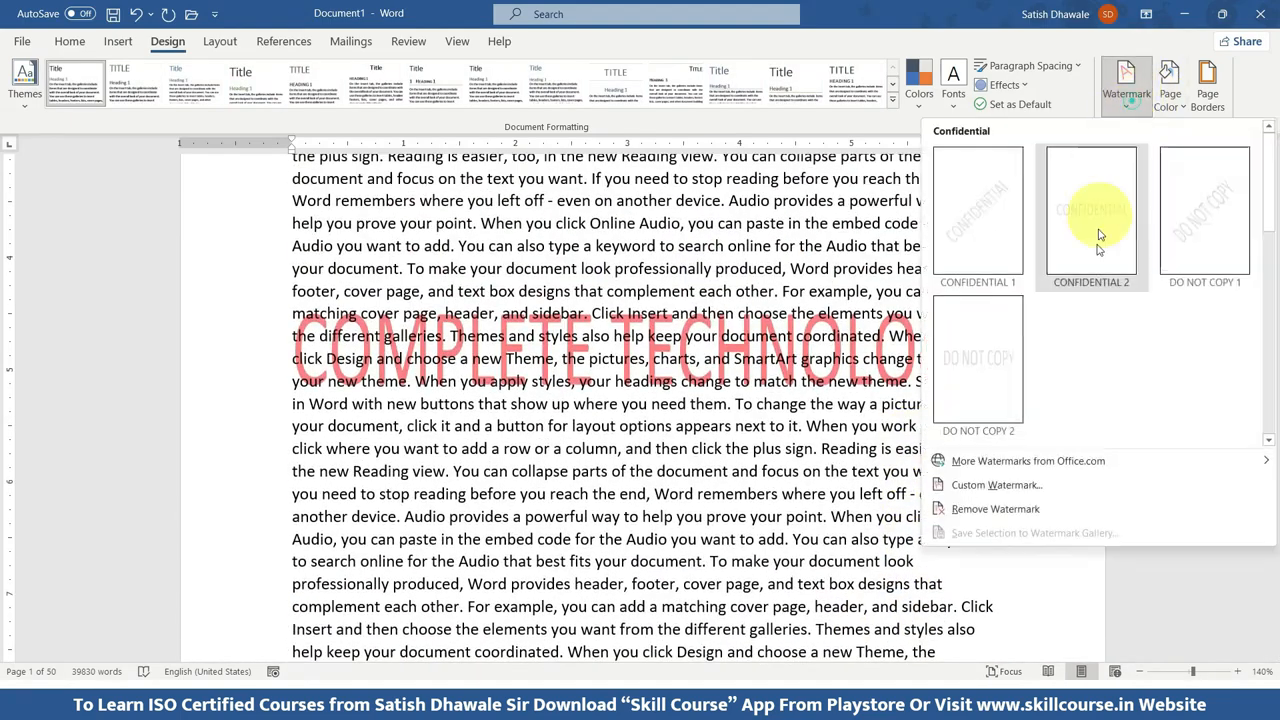
{"action": "left_click", "coordinate": [1057, 486]}
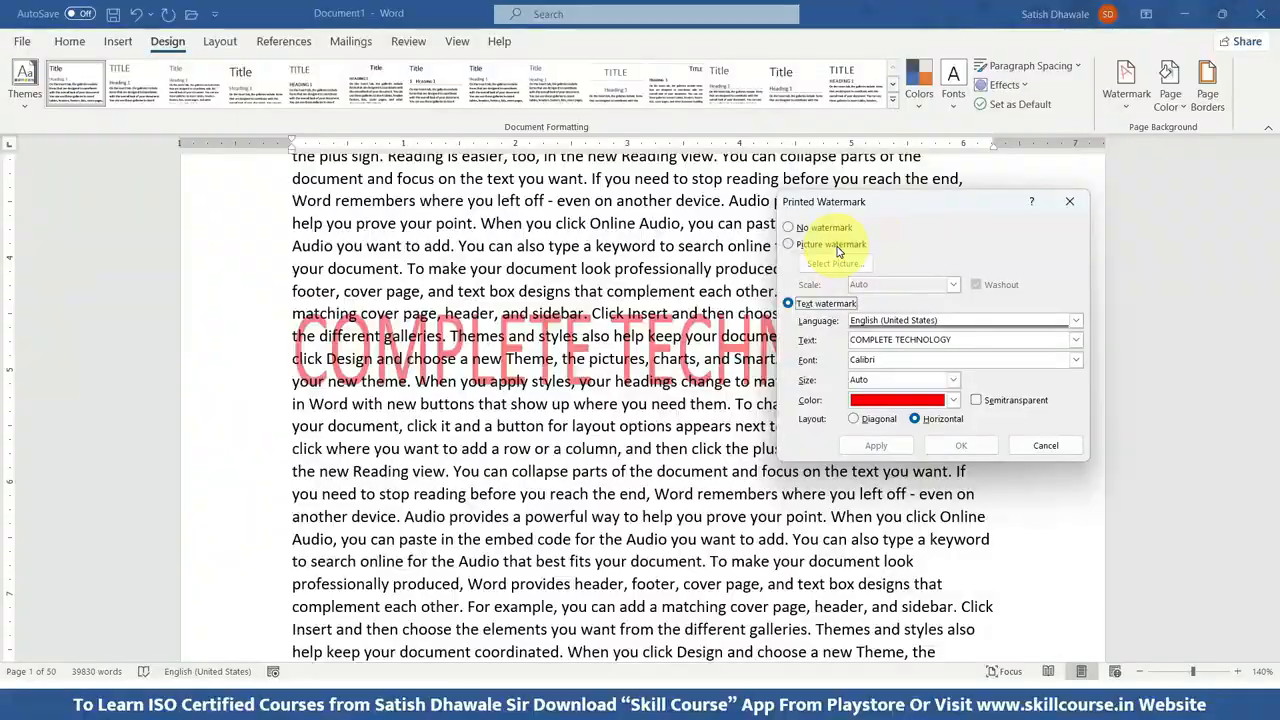
{"action": "left_click", "coordinate": [831, 244]}
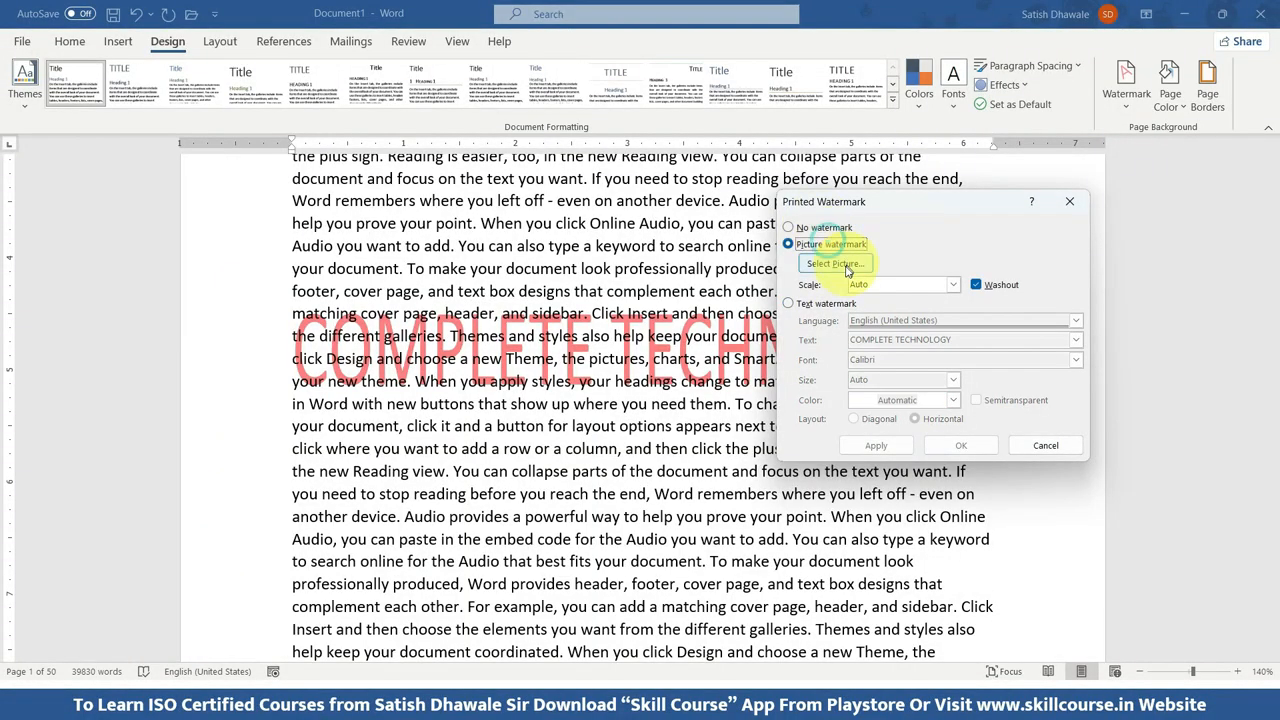
{"action": "left_click", "coordinate": [843, 267]}
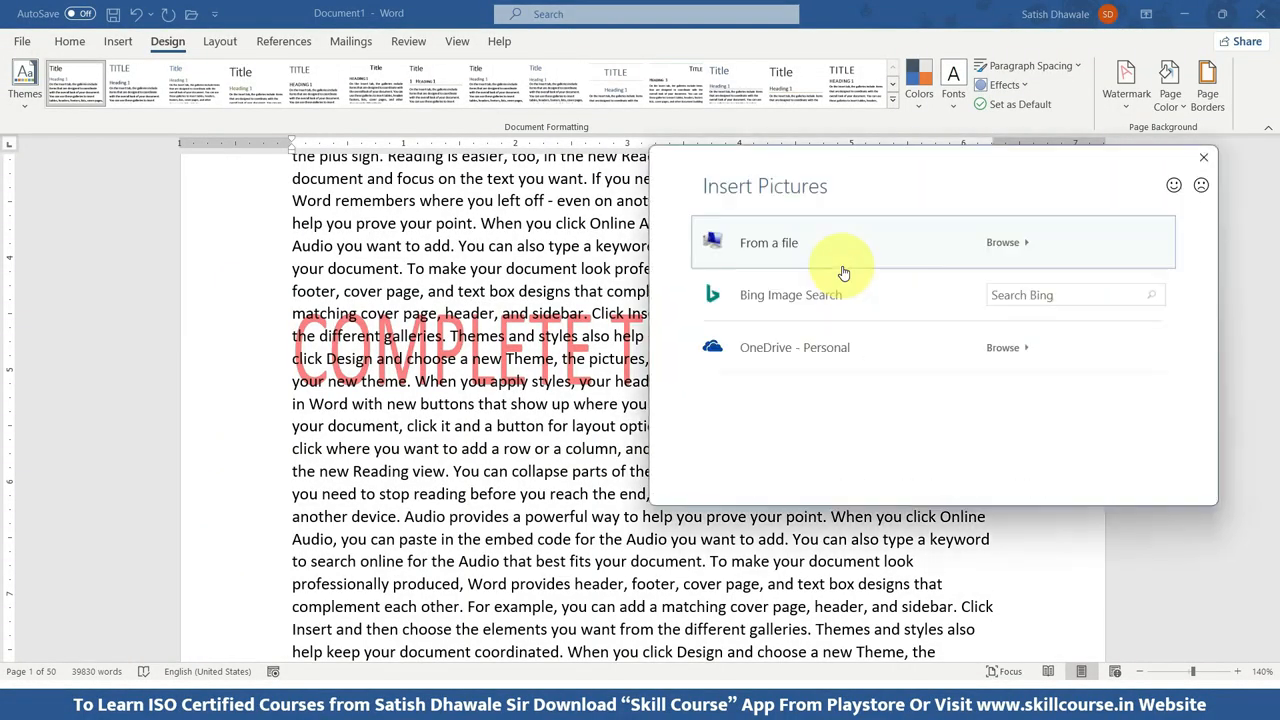
{"action": "left_click", "coordinate": [835, 257]}
{"action": "scroll", "coordinate": [1000, 400], "scroll_direction": "down", "scroll_amount": 10}
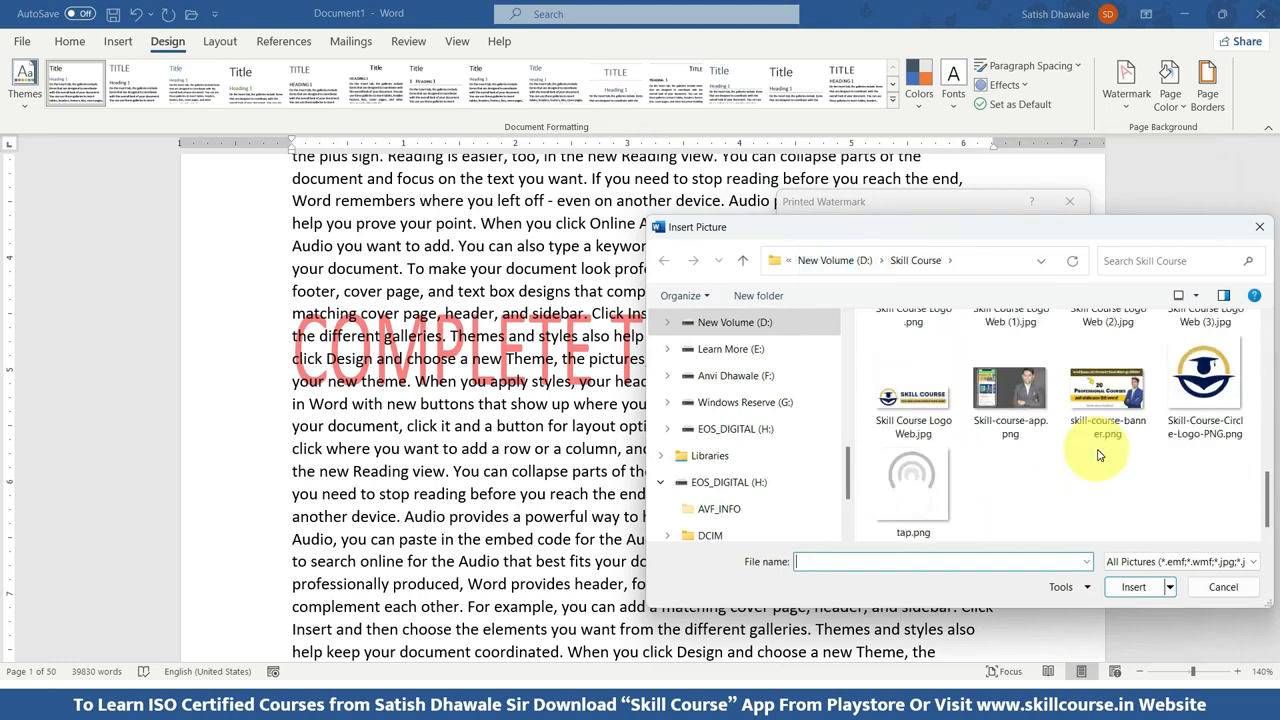
{"action": "scroll", "coordinate": [1020, 470], "scroll_direction": "down", "scroll_amount": 1}
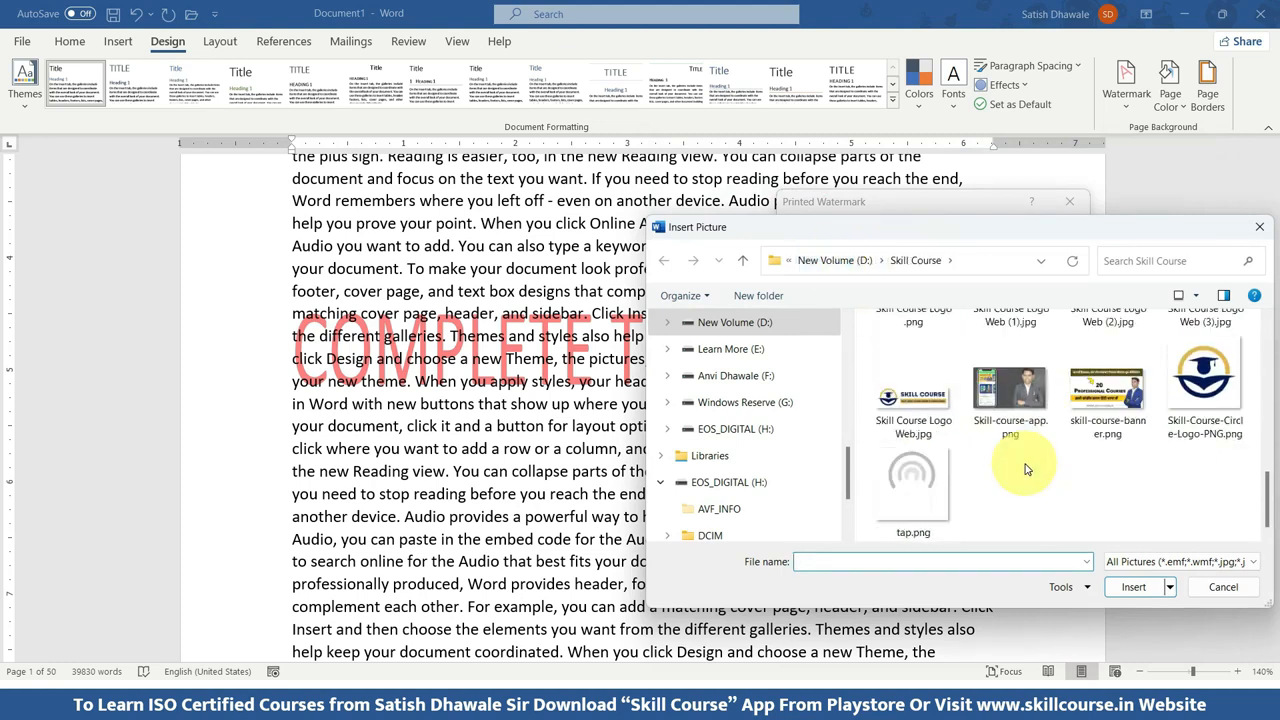
{"action": "left_click", "coordinate": [1205, 385]}
{"action": "left_click", "coordinate": [1133, 587]}
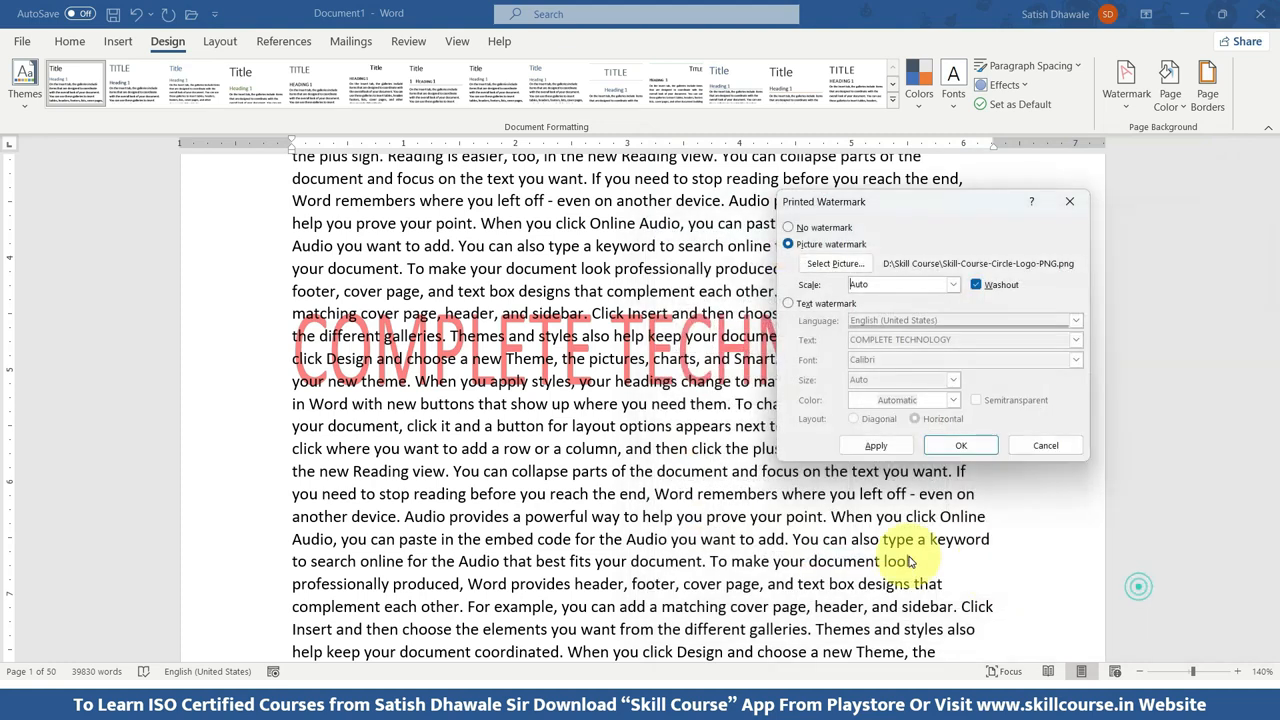
{"action": "left_click", "coordinate": [876, 445]}
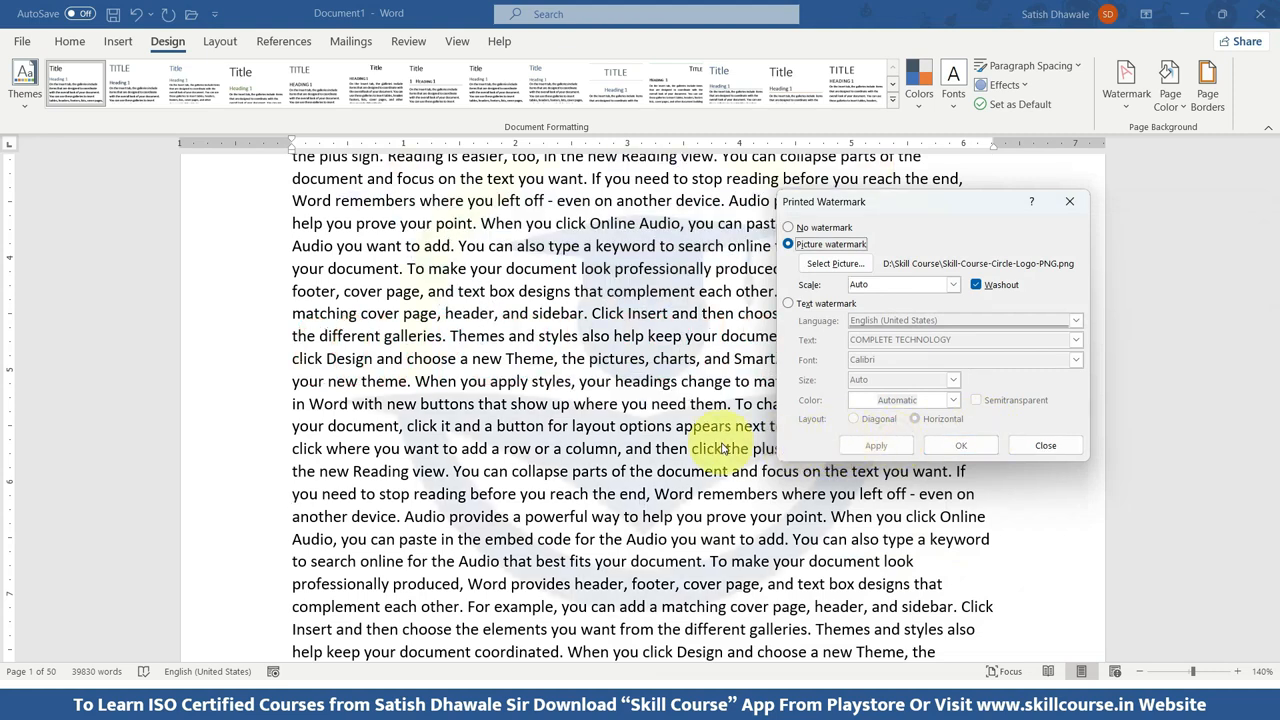
Try the picture watermark at 100% scale and at 50% scale, applying each setting.
{"action": "left_click", "coordinate": [948, 285]}
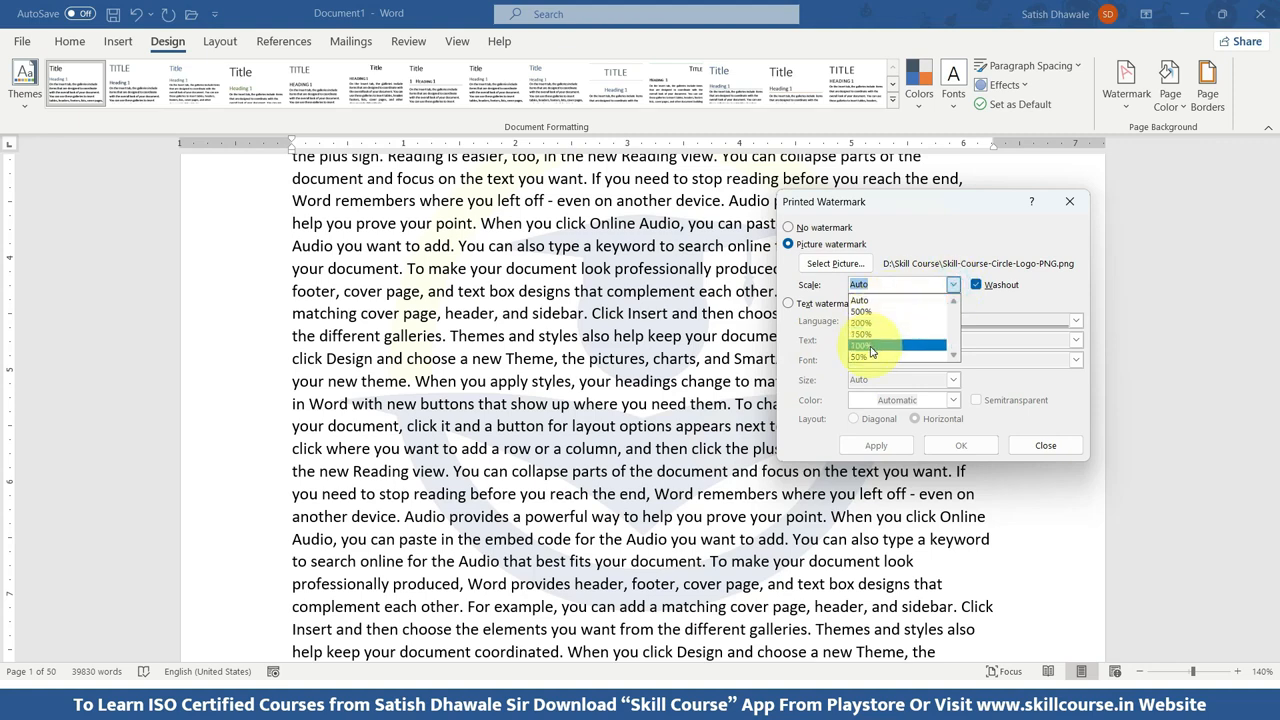
{"action": "left_click", "coordinate": [862, 345]}
{"action": "left_click", "coordinate": [889, 447]}
{"action": "left_click", "coordinate": [953, 285]}
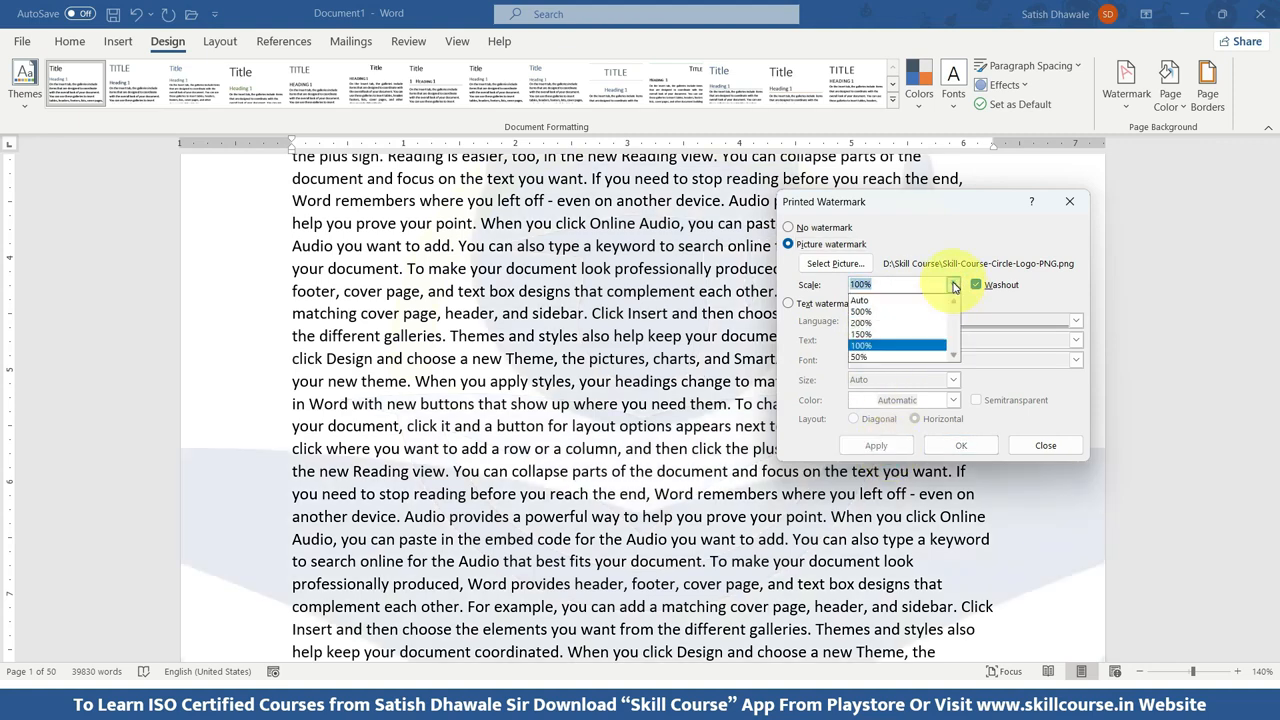
{"action": "left_click", "coordinate": [866, 356]}
{"action": "left_click", "coordinate": [881, 443]}
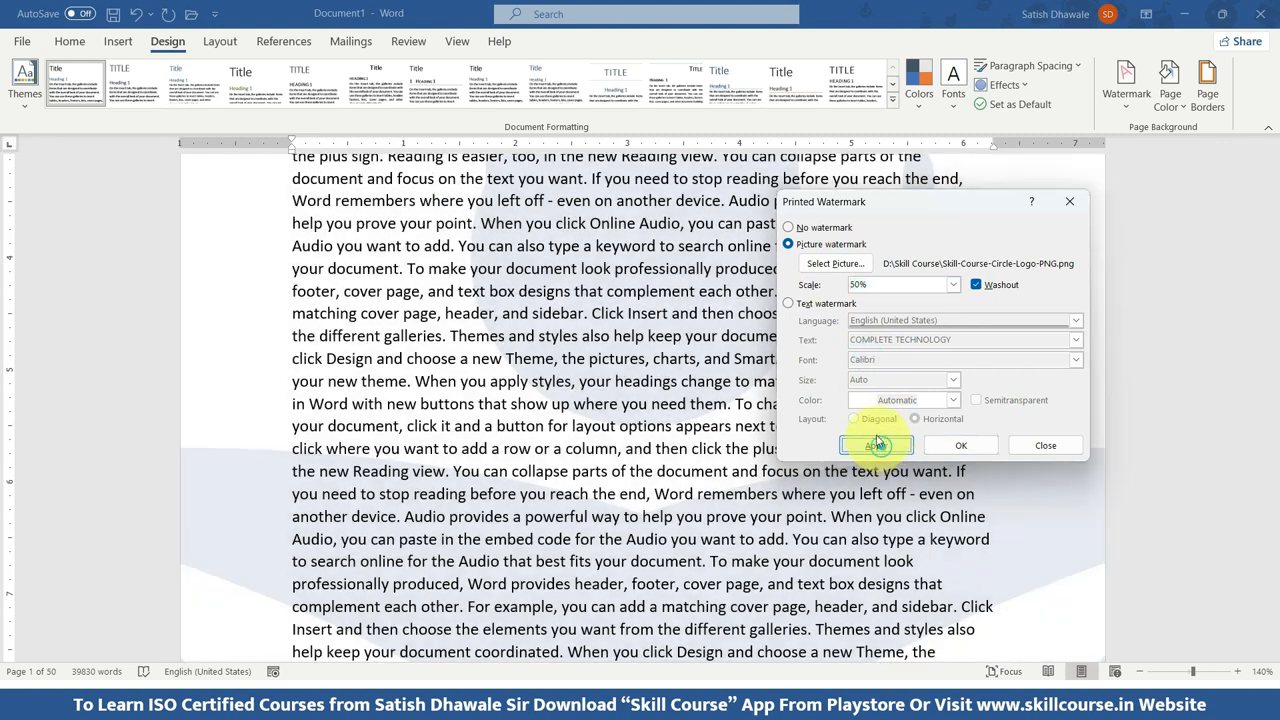
Set the picture watermark's scale to 25% and apply it.
{"action": "left_click", "coordinate": [953, 285]}
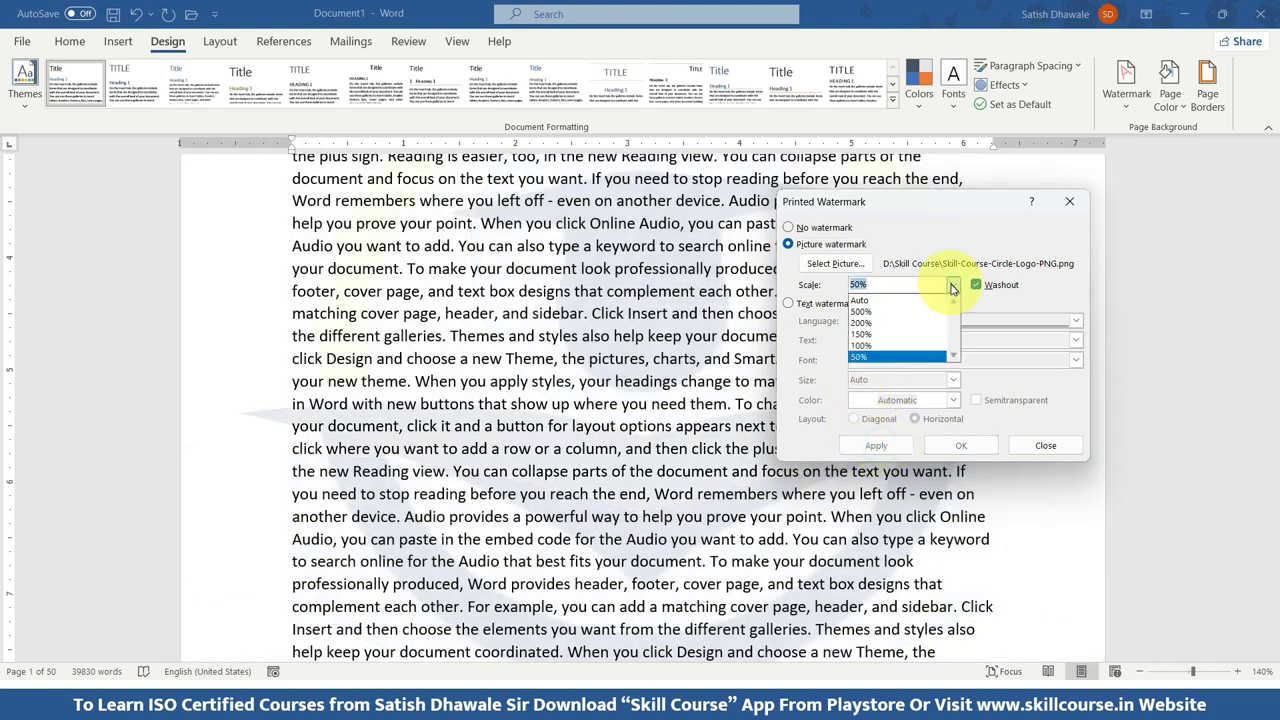
{"action": "left_click", "coordinate": [864, 300]}
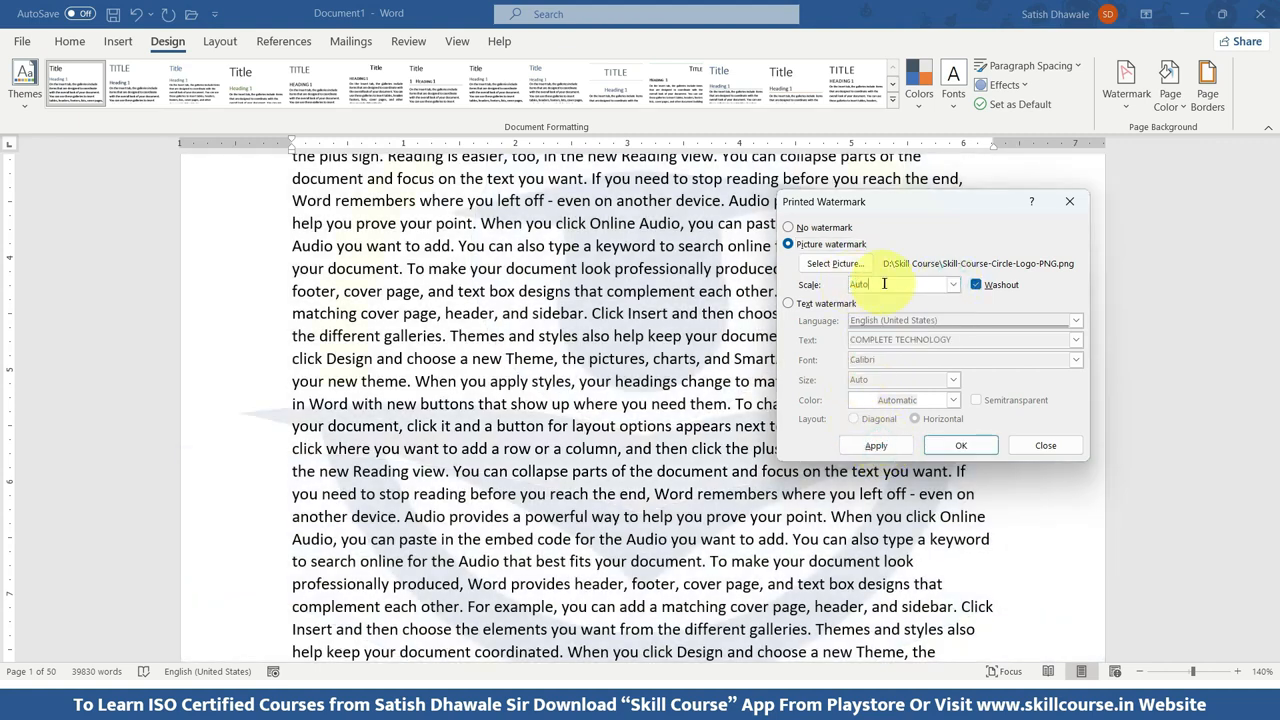
{"action": "left_click_drag", "start_coordinate": [883, 283], "coordinate": [840, 281]}
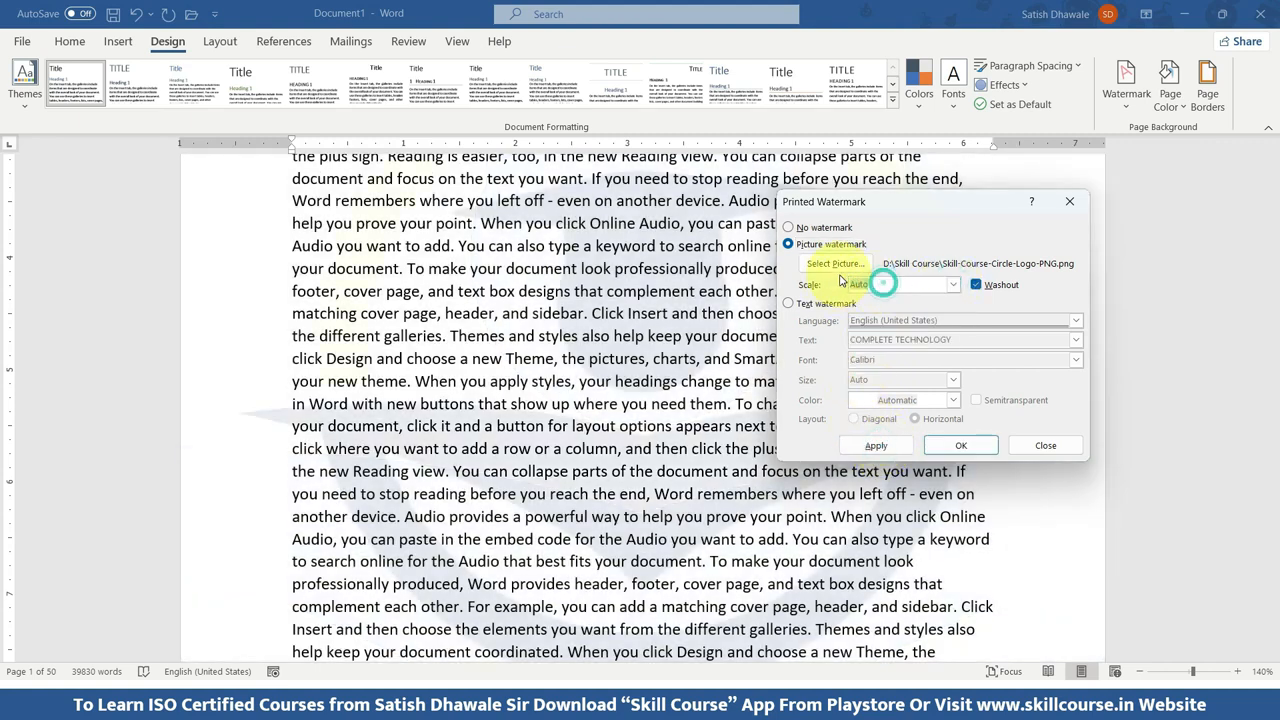
{"action": "left_click", "coordinate": [878, 445]}
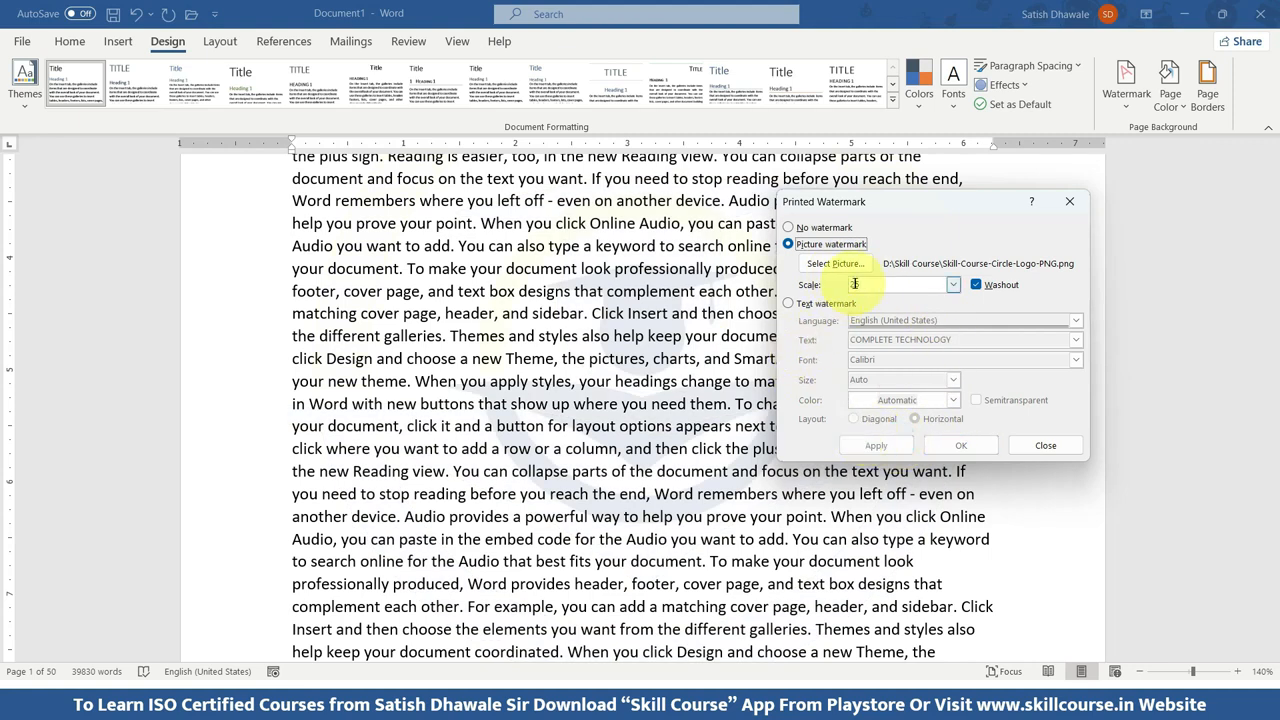
Set the picture watermark's scale to 10%, apply it and check the pages in print preview.
{"action": "left_click_drag", "start_coordinate": [890, 284], "coordinate": [841, 283]}
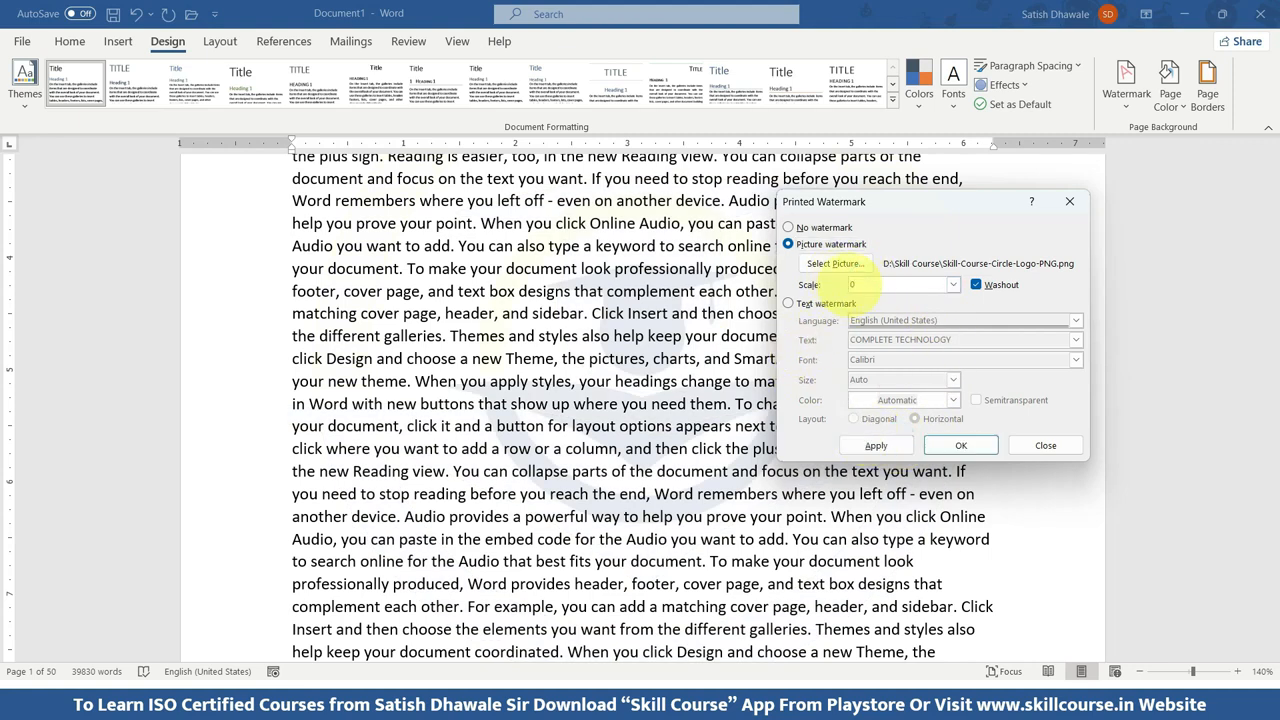
{"action": "type", "text": "10"}
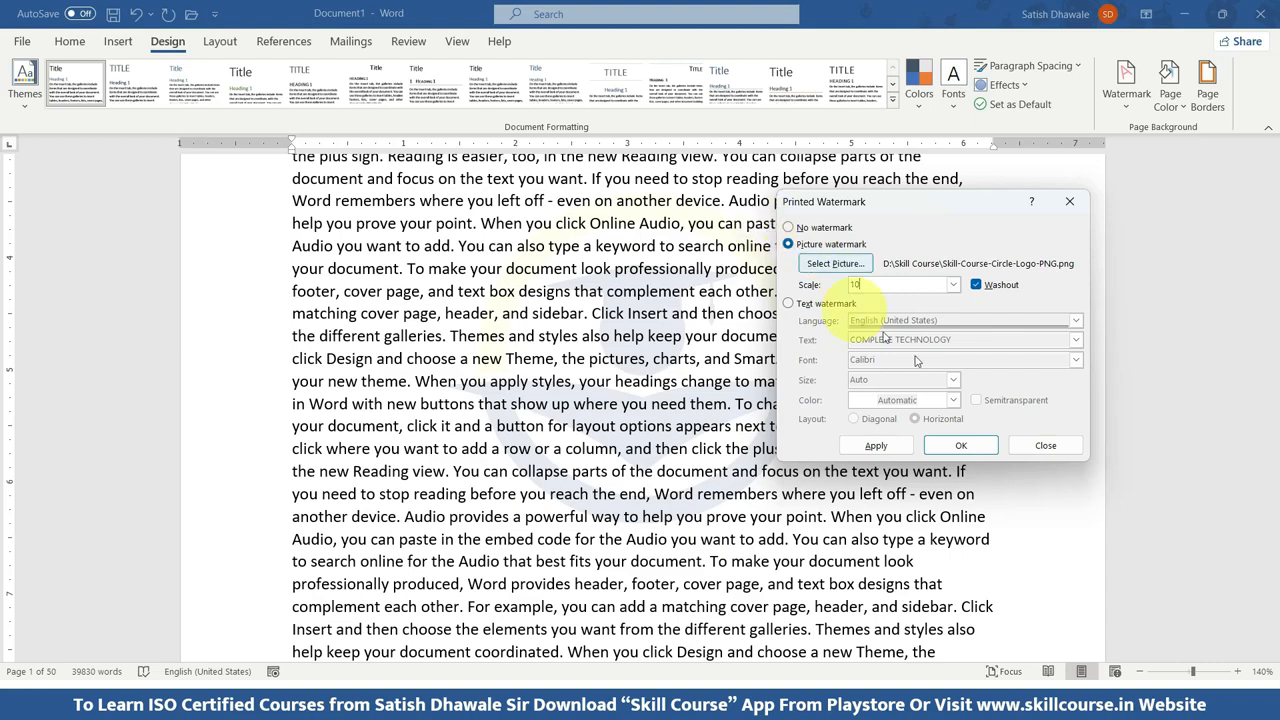
{"action": "left_click", "coordinate": [873, 445]}
{"action": "left_click", "coordinate": [1045, 445]}
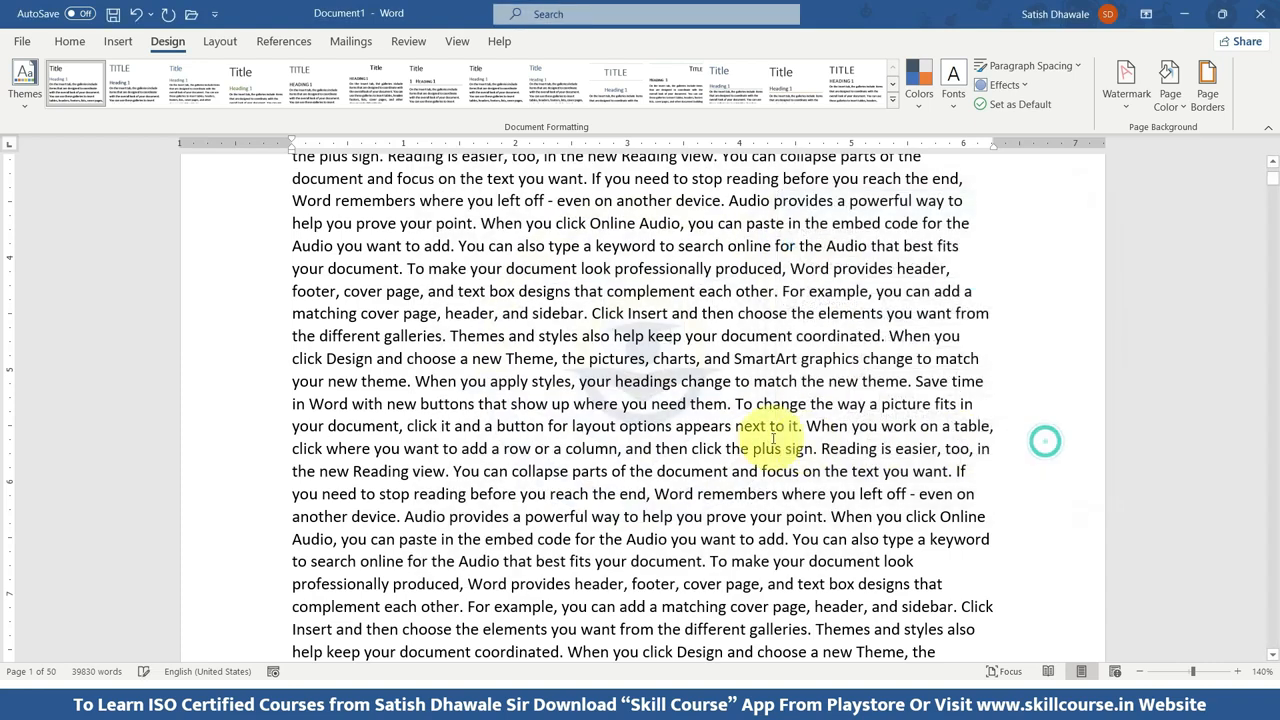
{"action": "key", "text": "ctrl+p"}
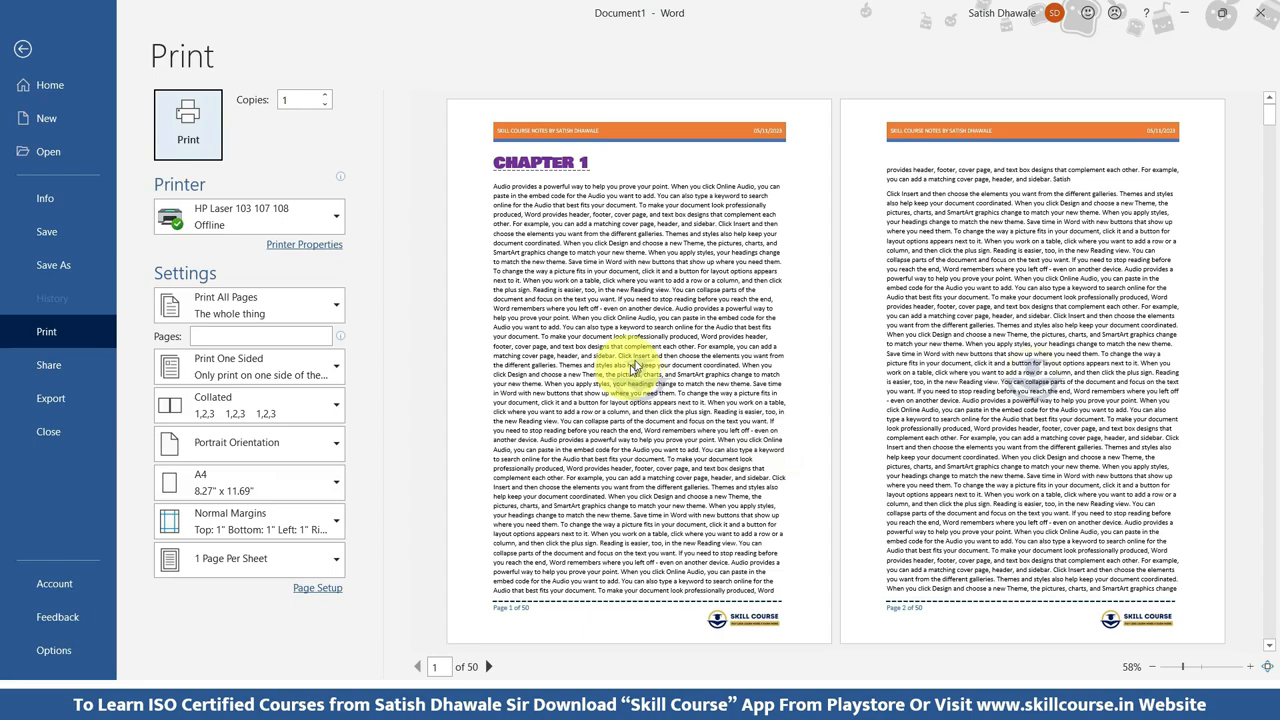
{"action": "key", "text": "Escape"}
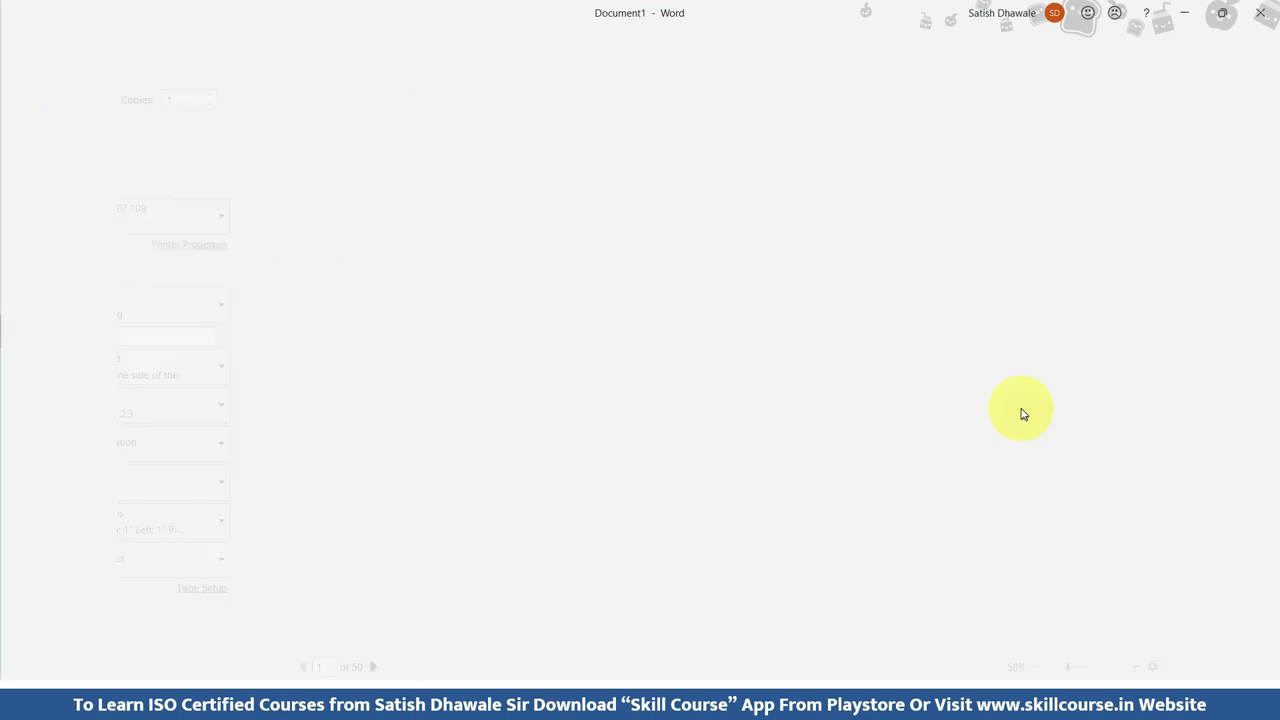
{"action": "scroll", "coordinate": [740, 430], "scroll_direction": "down", "scroll_amount": 7}
{"action": "scroll", "coordinate": [748, 432], "scroll_direction": "up", "scroll_amount": 2}
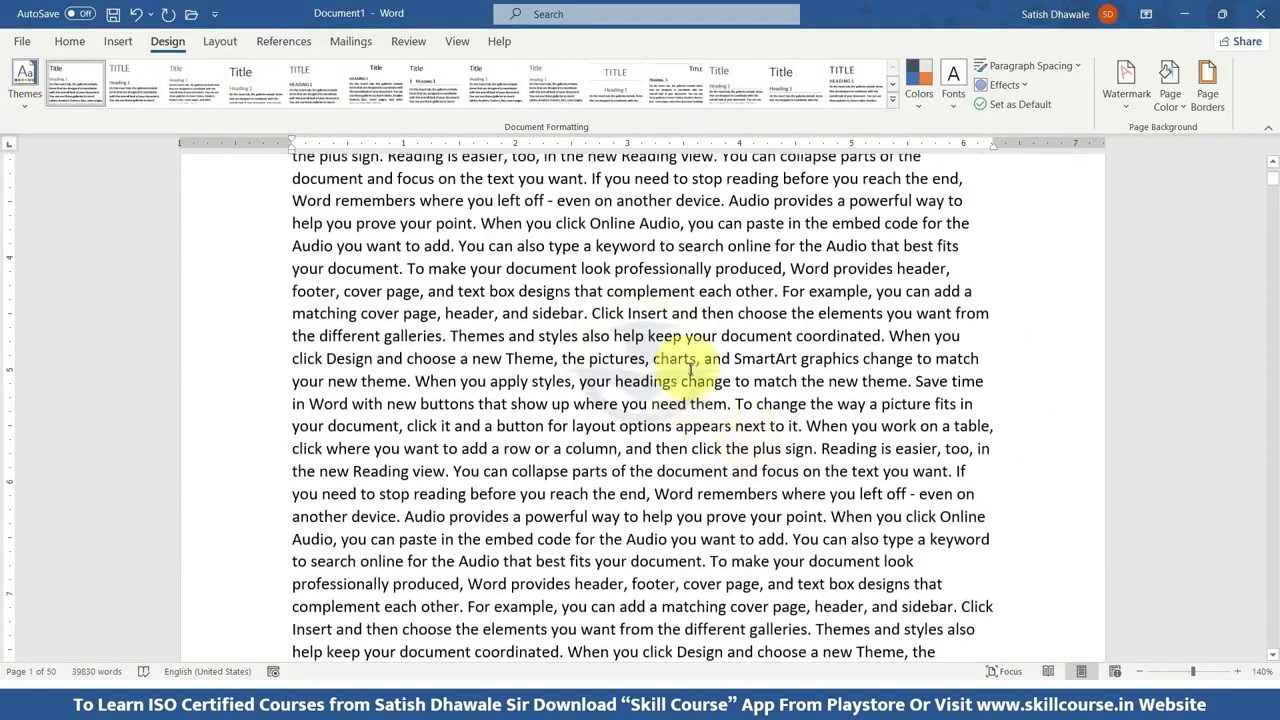
Turn off the washout effect for the picture watermark and check the pages in print preview.
{"action": "left_click", "coordinate": [1126, 88]}
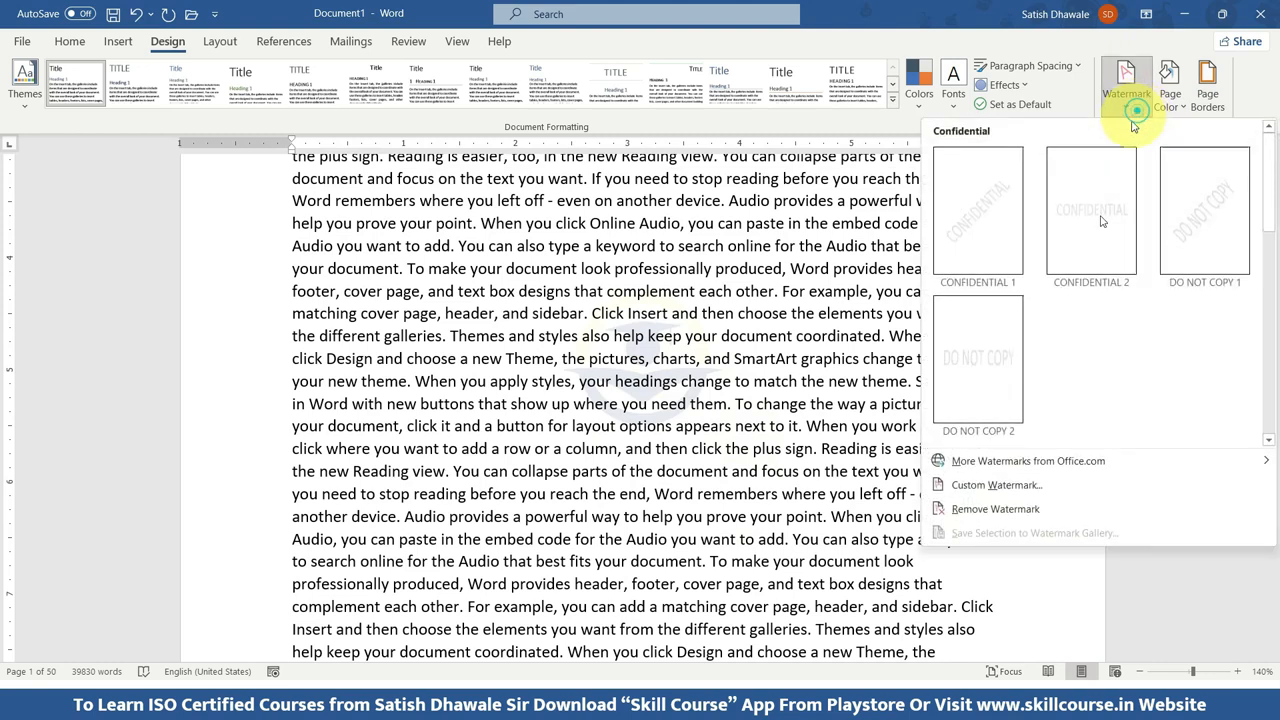
{"action": "left_click", "coordinate": [1030, 485]}
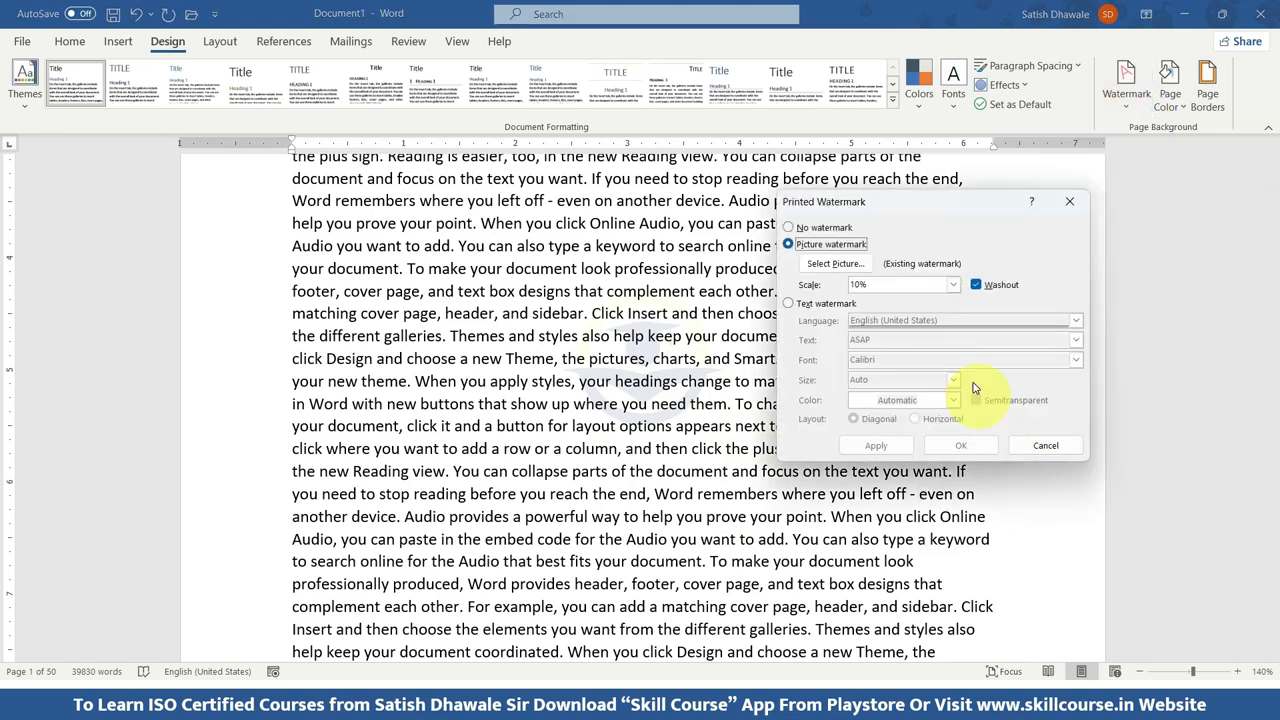
{"action": "left_click", "coordinate": [977, 290]}
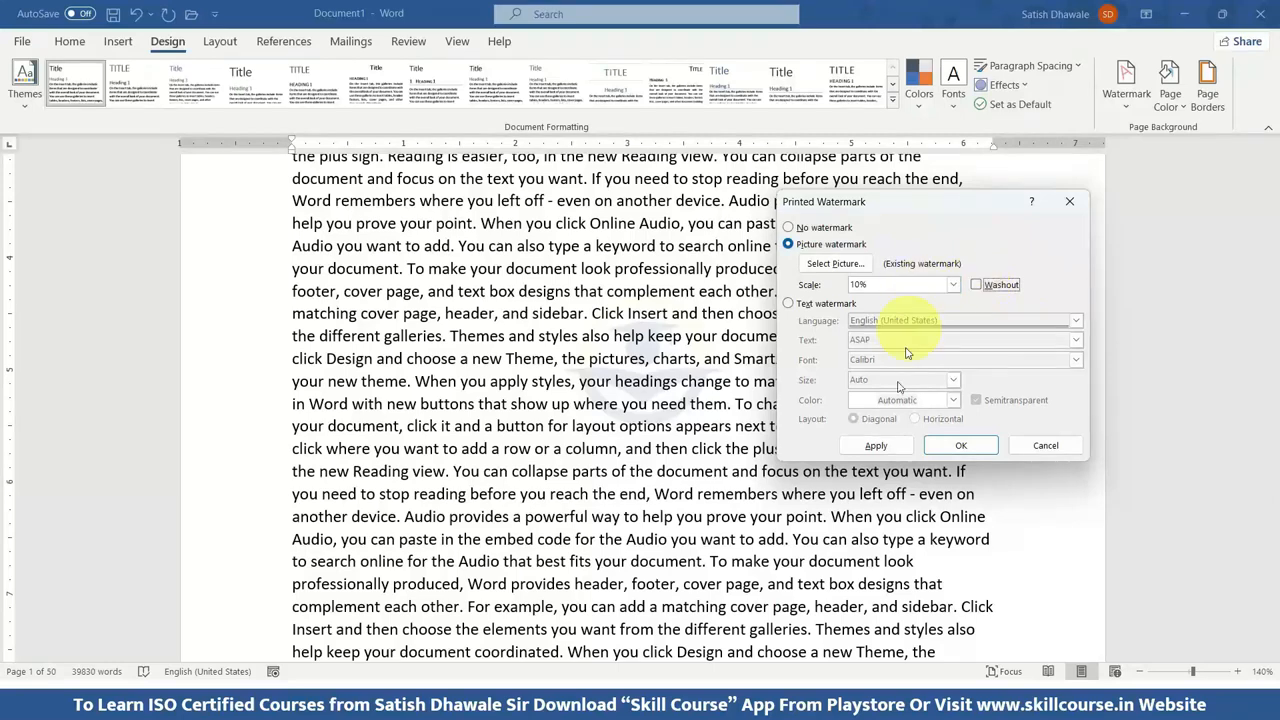
{"action": "left_click", "coordinate": [880, 446]}
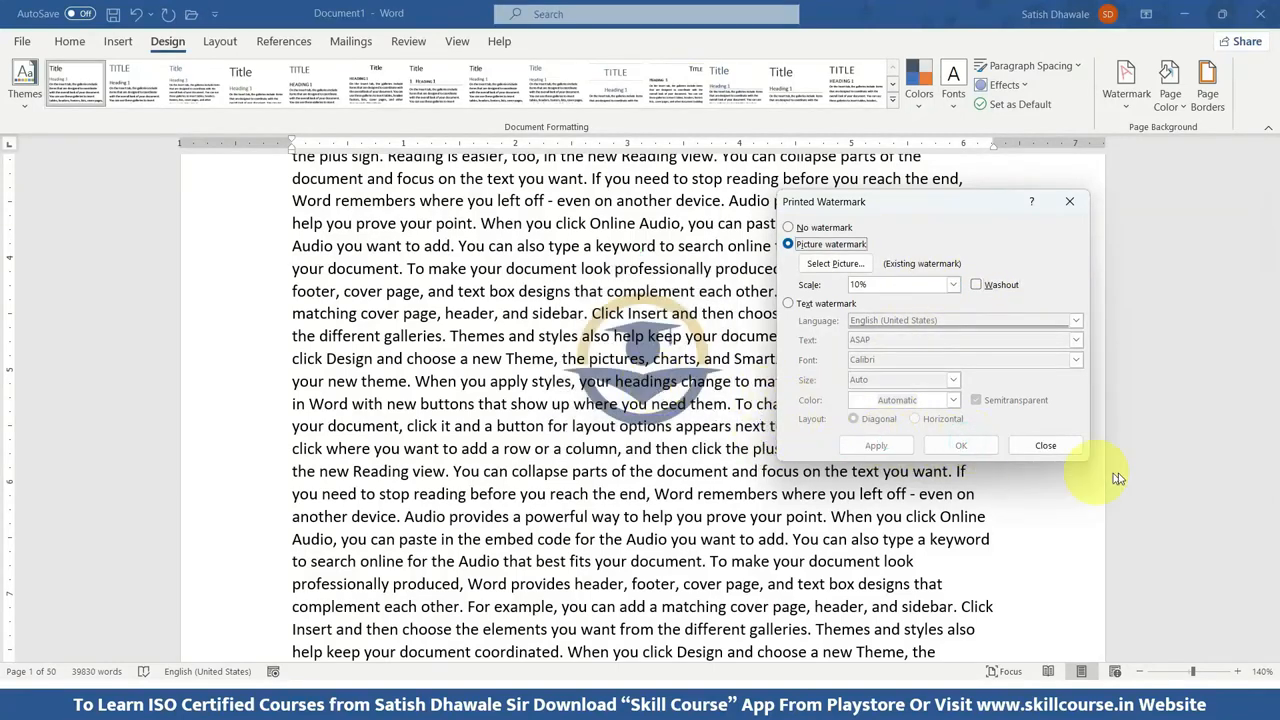
{"action": "left_click", "coordinate": [1045, 446]}
{"action": "key", "text": "ctrl+p"}
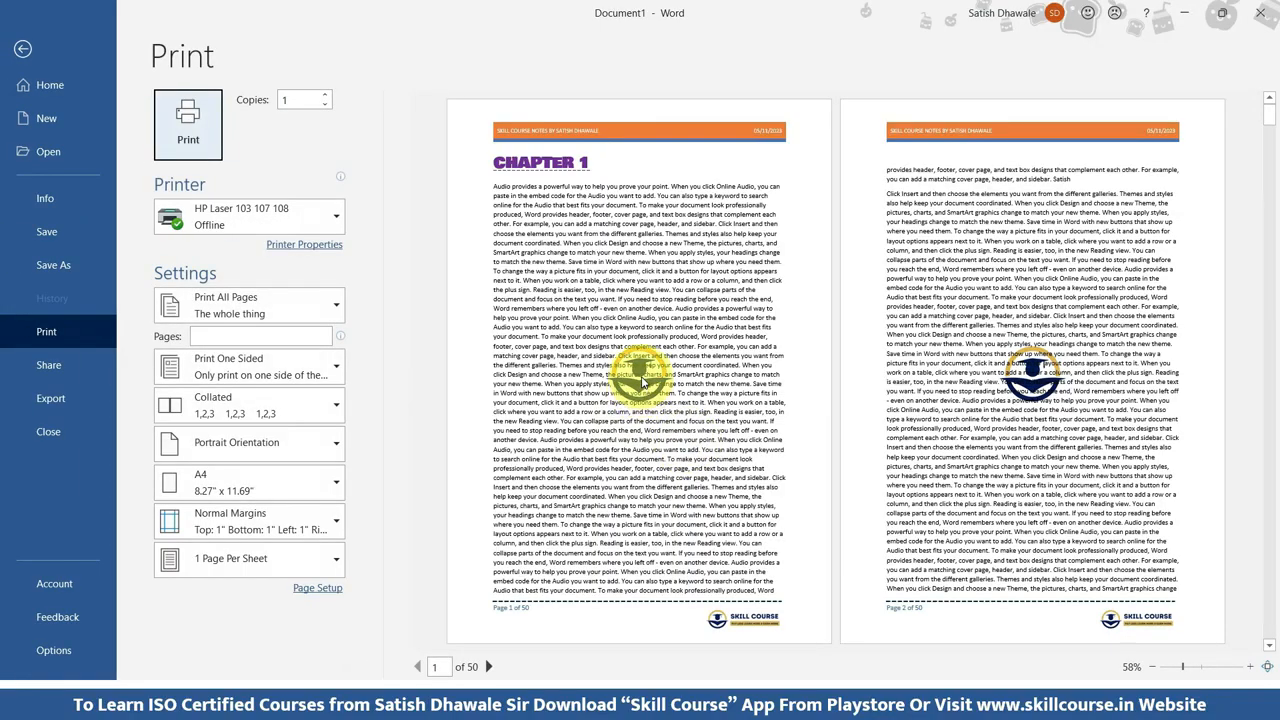
{"action": "key", "text": "Escape"}
Turn the washout effect back on for the picture watermark and return to the beginning of the document.
{"action": "left_click", "coordinate": [1126, 85]}
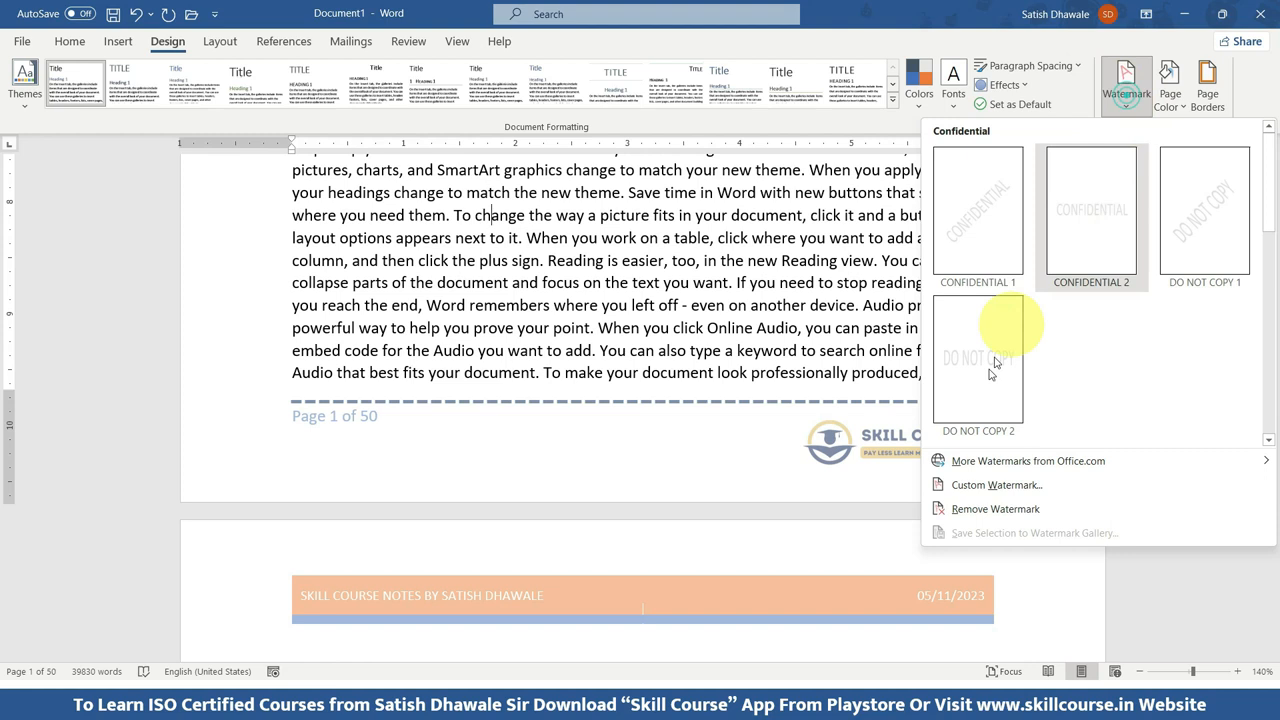
{"action": "left_click", "coordinate": [971, 485]}
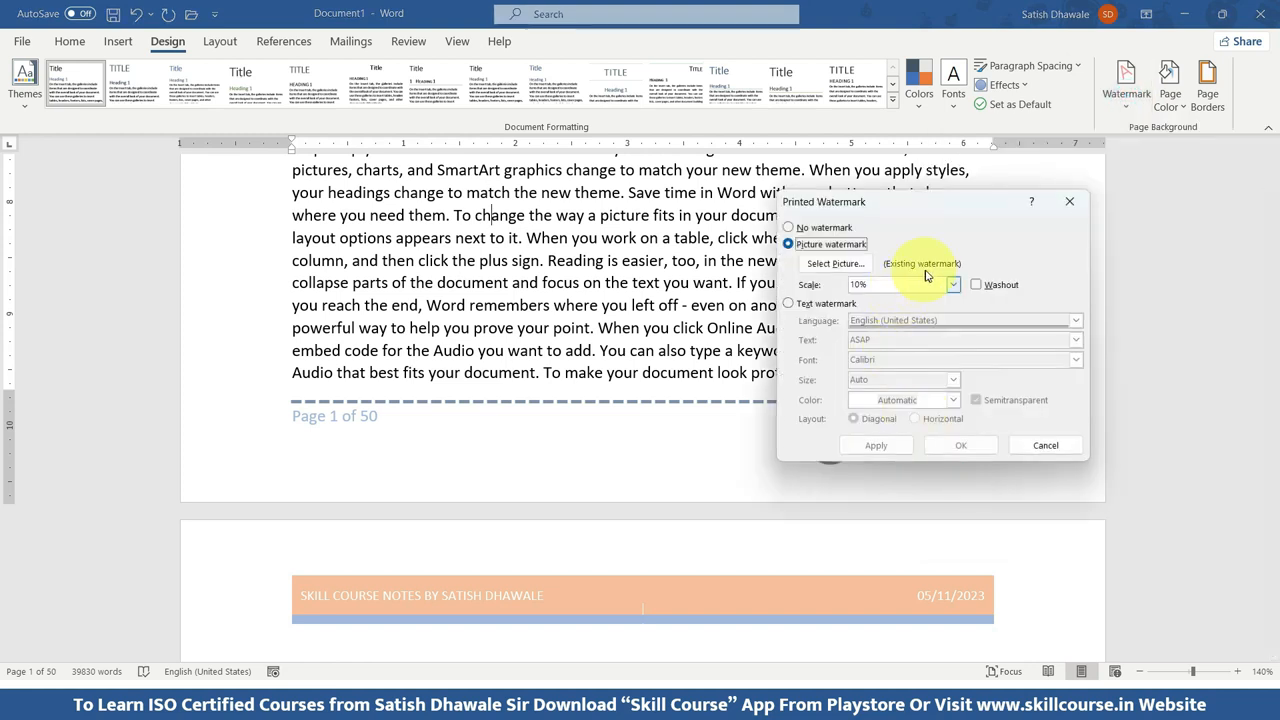
{"action": "left_click", "coordinate": [979, 285]}
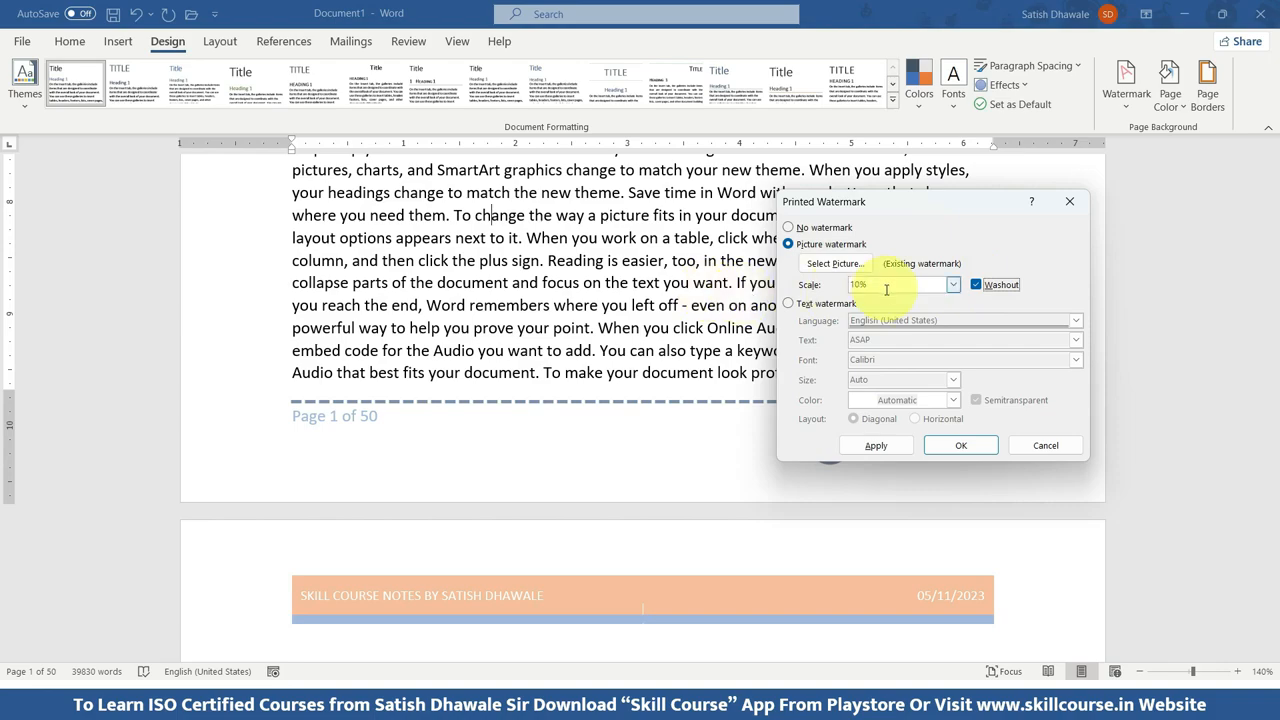
{"action": "left_click", "coordinate": [876, 446]}
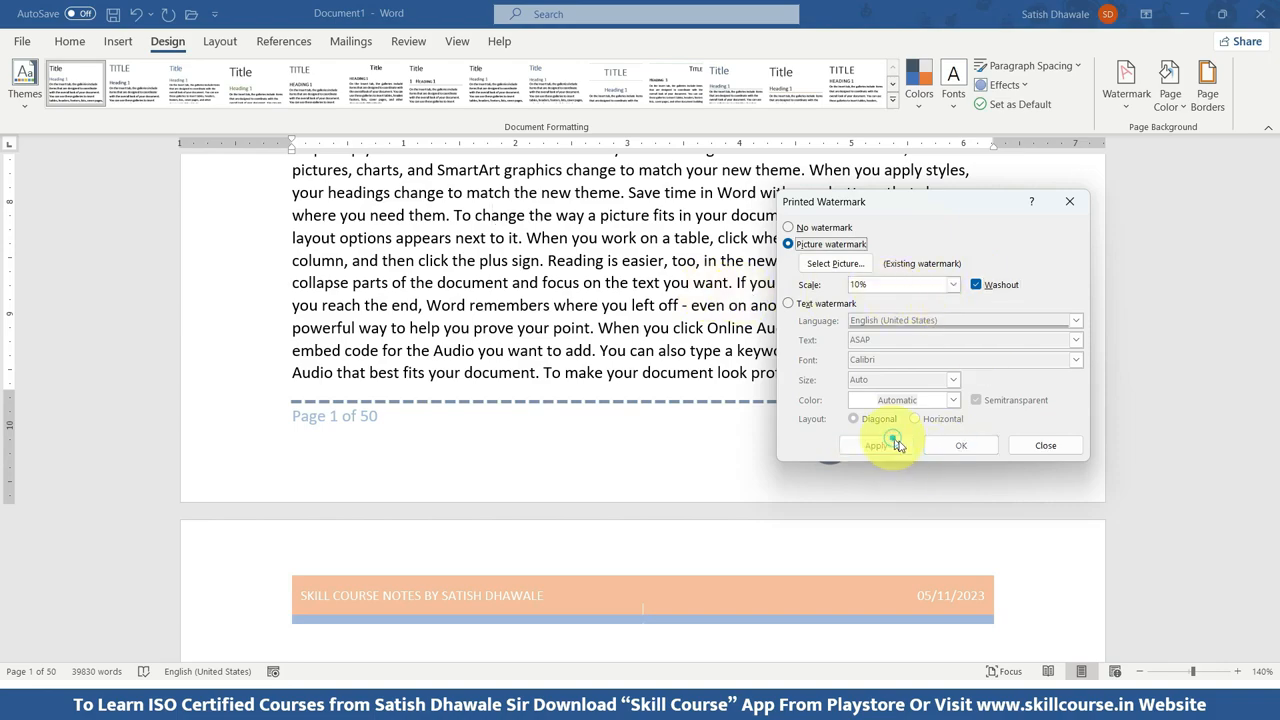
{"action": "left_click", "coordinate": [1043, 445]}
{"action": "scroll", "coordinate": [700, 400], "scroll_direction": "up", "scroll_amount": 5}
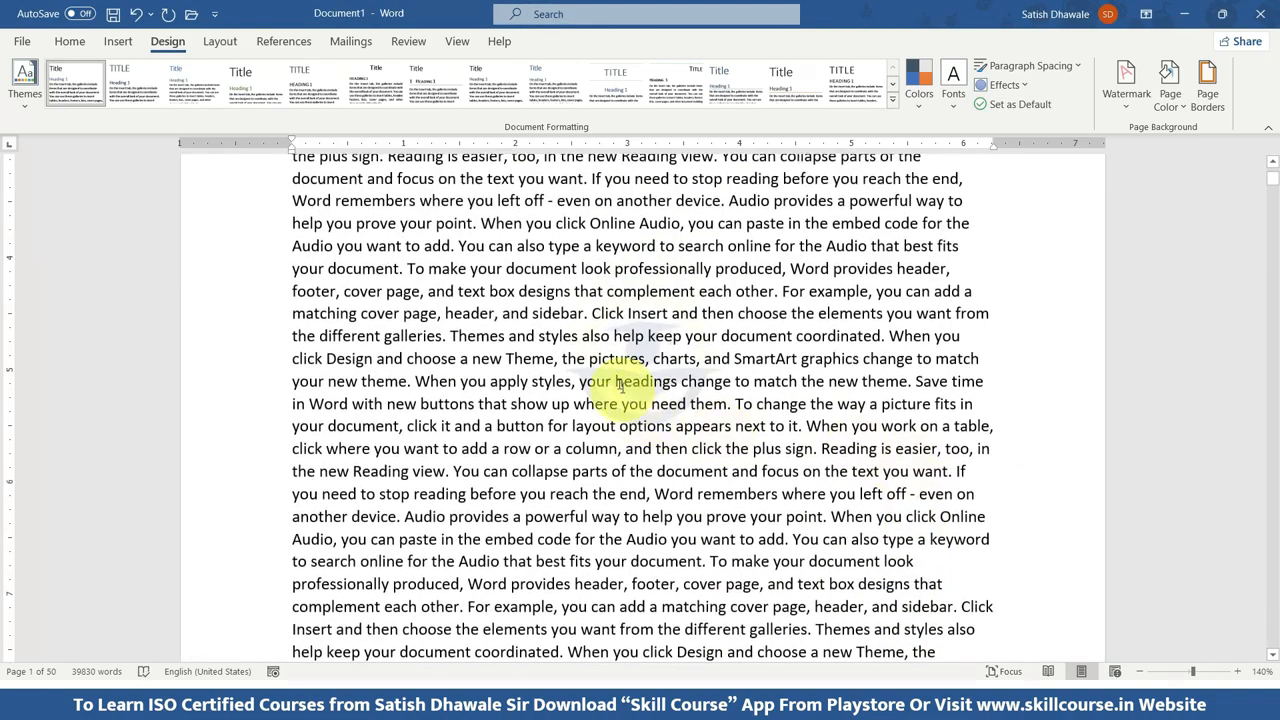
{"action": "scroll", "coordinate": [676, 397], "scroll_direction": "up", "scroll_amount": 6}
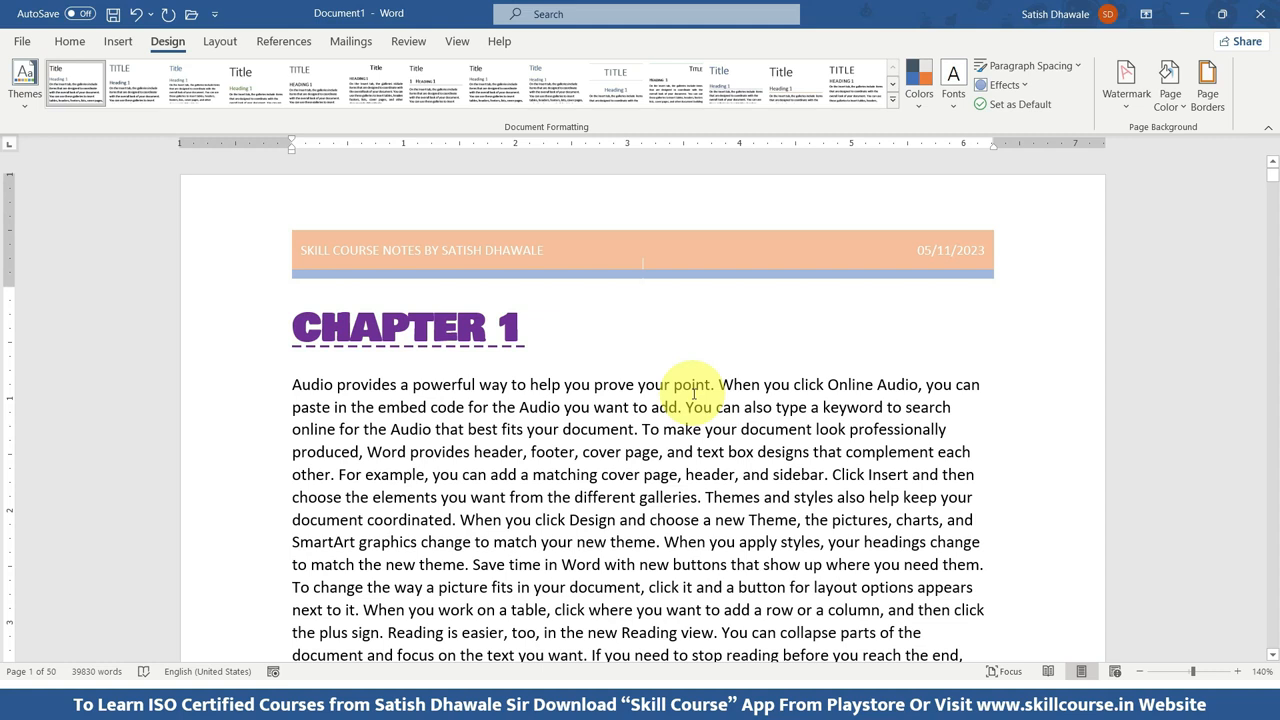
{"action": "left_click", "coordinate": [125, 44]}
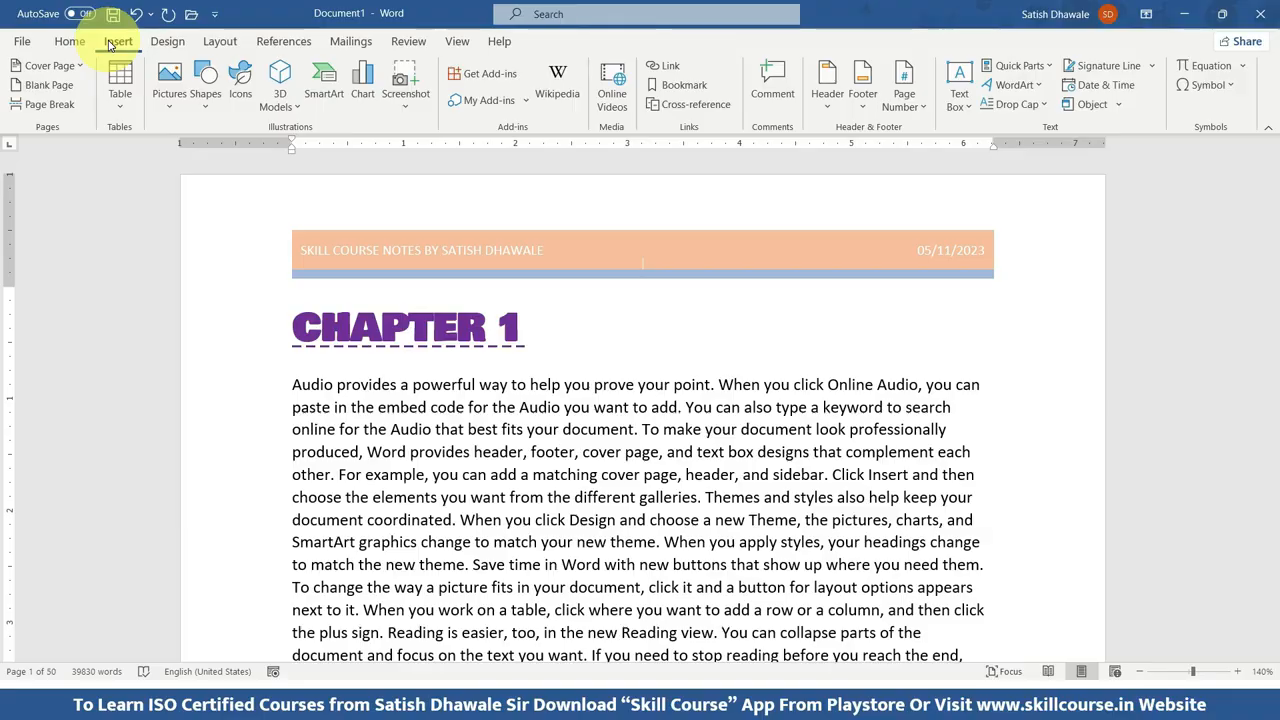
{"action": "left_click", "coordinate": [174, 110]}
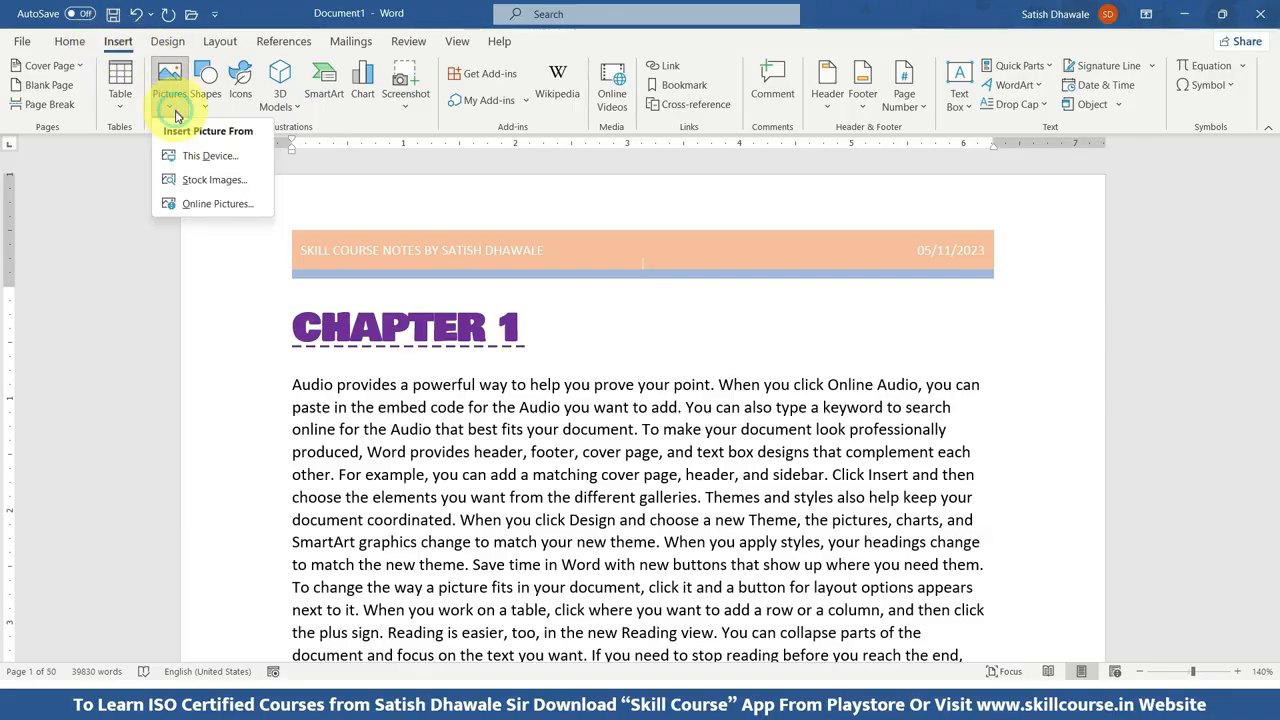
{"action": "left_click", "coordinate": [431, 449]}
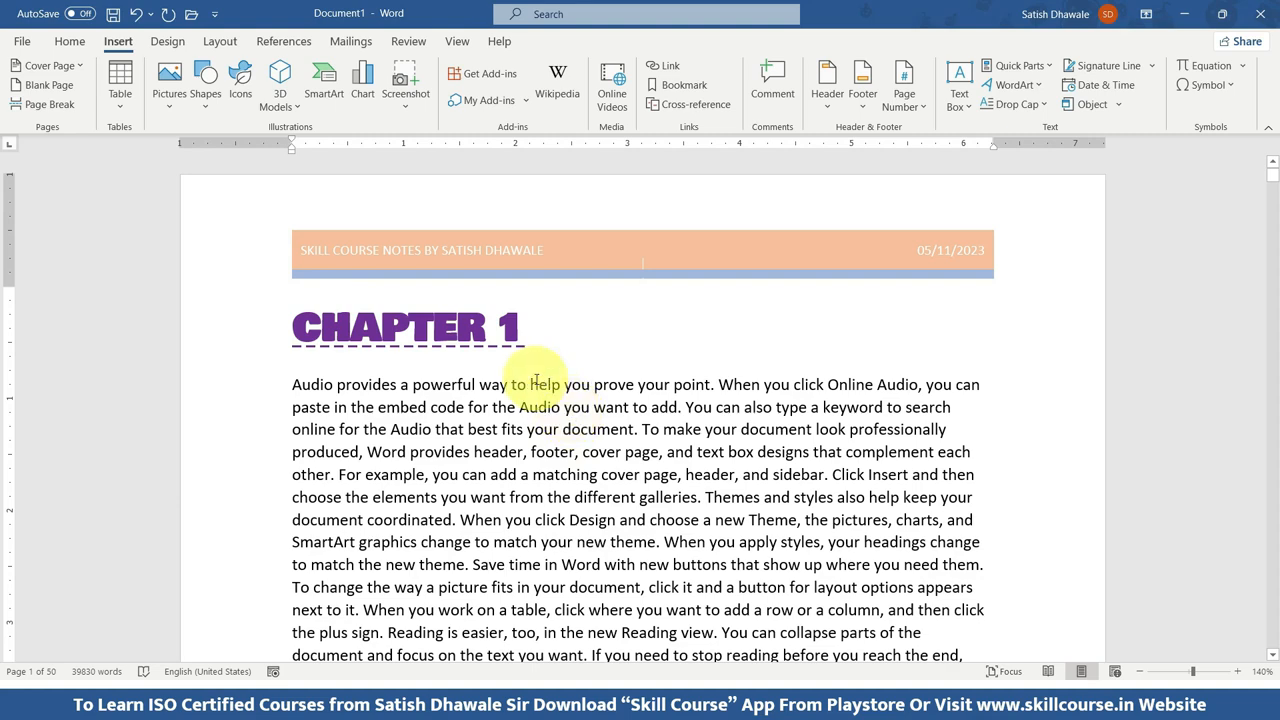
Insert the YouTube Awards JPG photo from the presenter's folder on drive D: after the first sentence ending "in the new Reading view.".
{"action": "scroll", "coordinate": [560, 520], "scroll_direction": "down", "scroll_amount": 3}
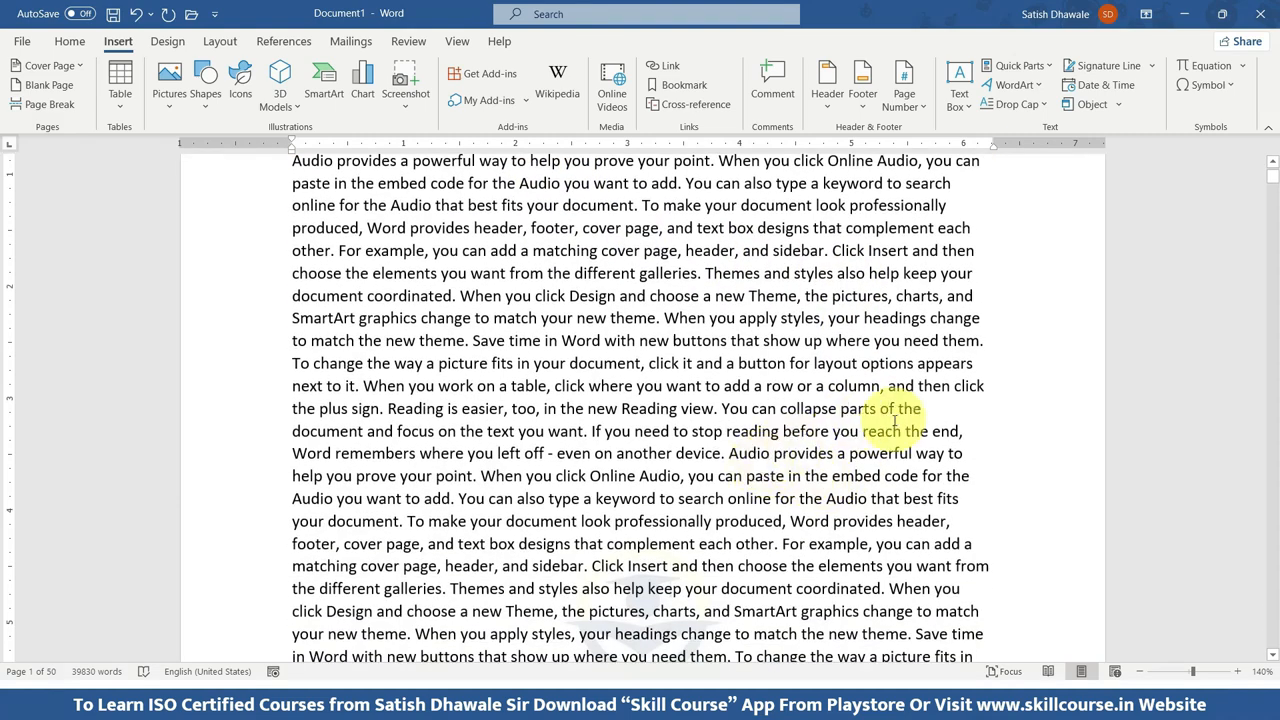
{"action": "left_click", "coordinate": [719, 409]}
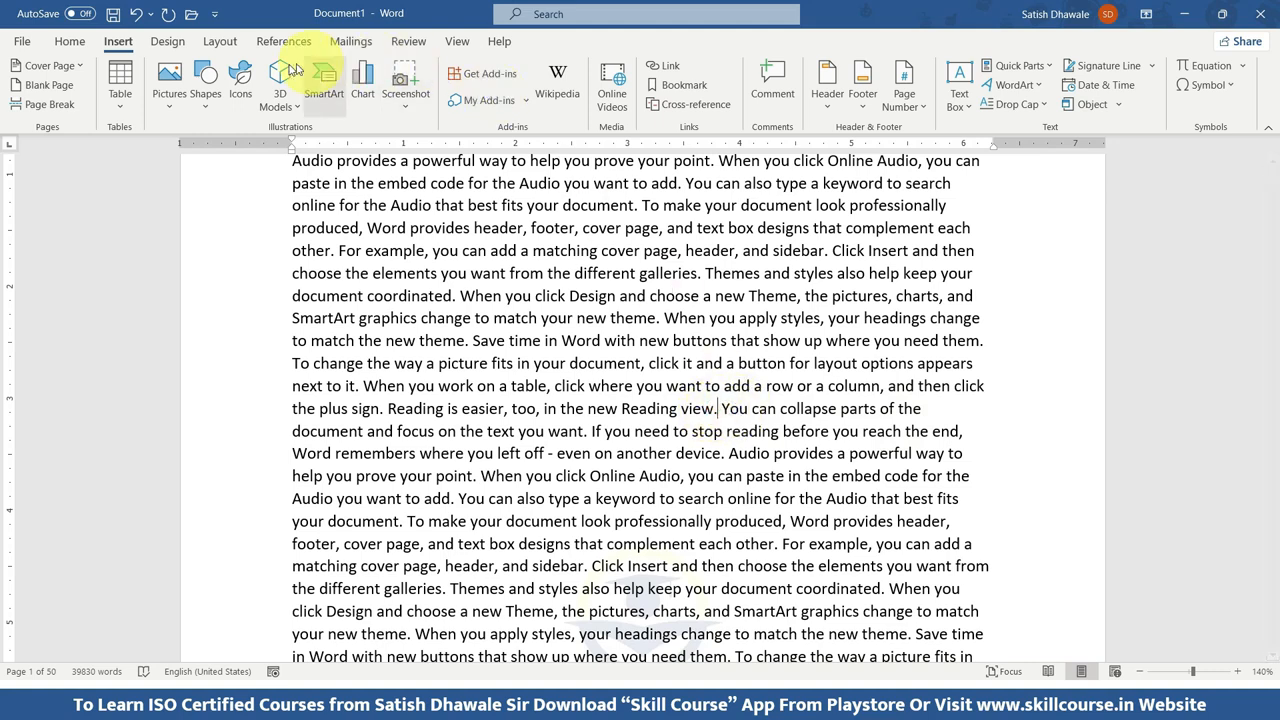
{"action": "left_click", "coordinate": [169, 85]}
{"action": "left_click", "coordinate": [207, 158]}
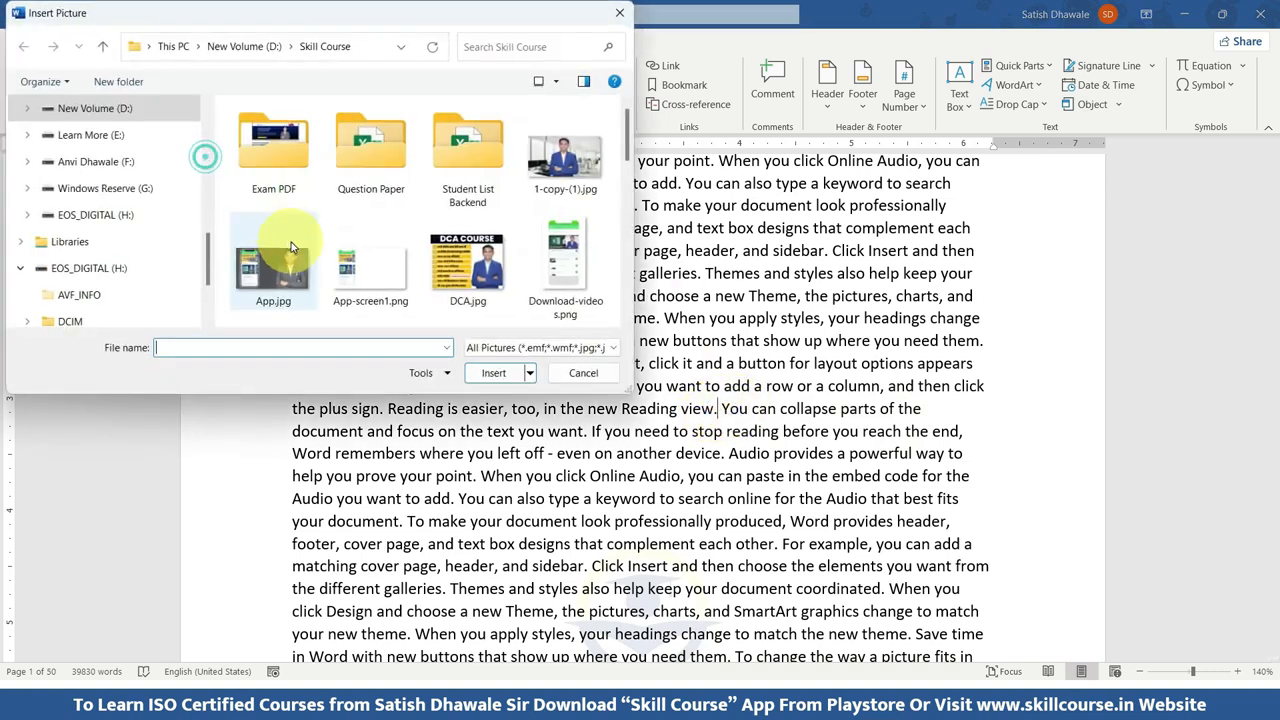
{"action": "scroll", "coordinate": [410, 235], "scroll_direction": "down", "scroll_amount": 5}
{"action": "scroll", "coordinate": [400, 242], "scroll_direction": "down", "scroll_amount": 1}
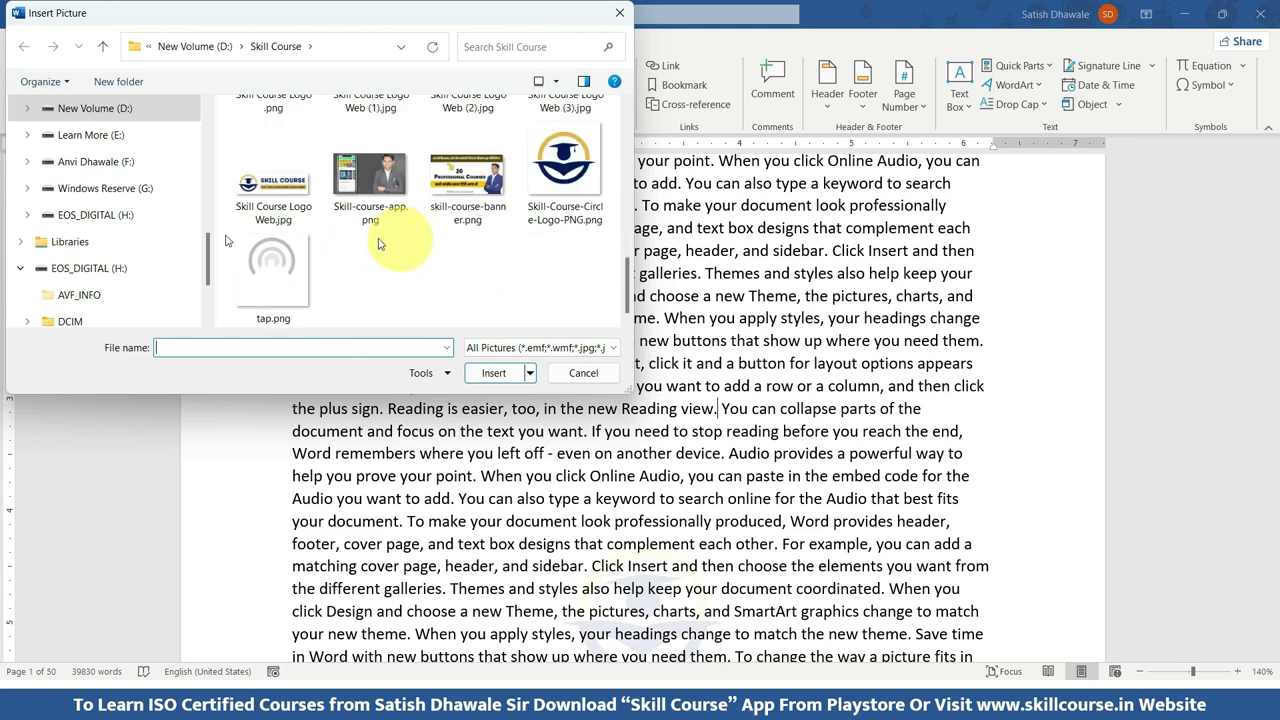
{"action": "scroll", "coordinate": [97, 250], "scroll_direction": "up", "scroll_amount": 2}
{"action": "left_click", "coordinate": [108, 215]}
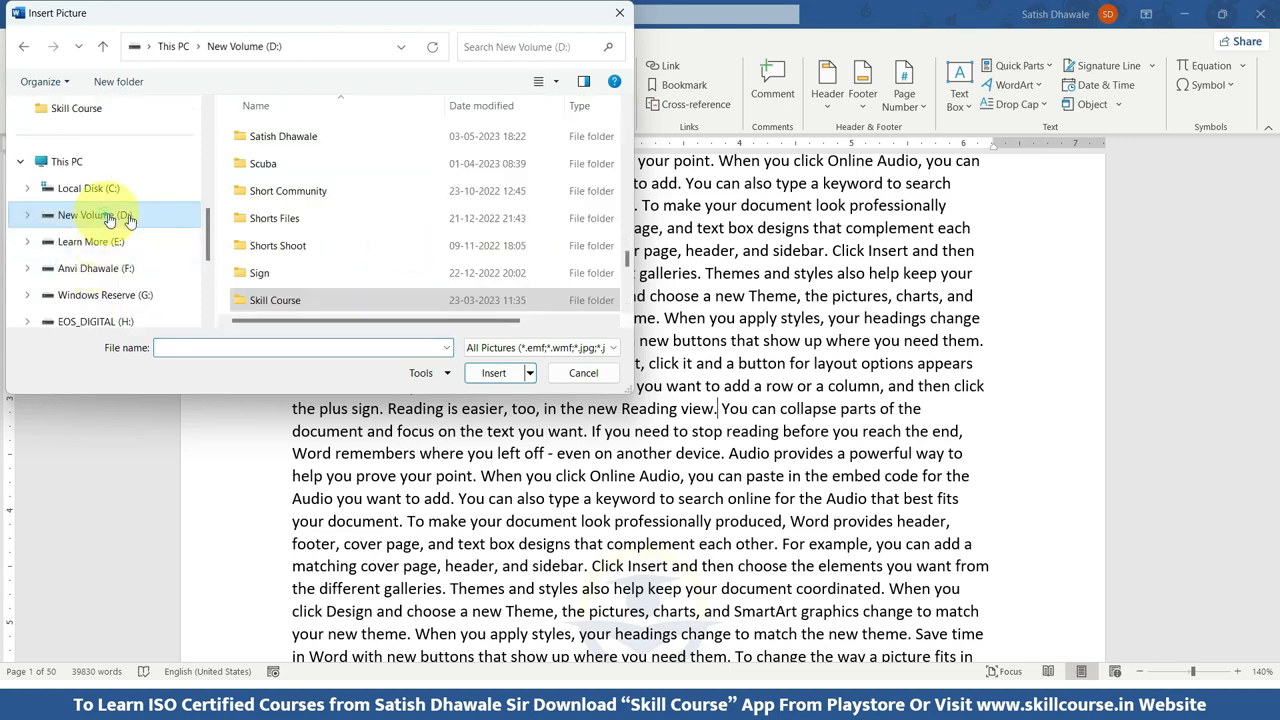
{"action": "scroll", "coordinate": [266, 214], "scroll_direction": "up", "scroll_amount": 1}
{"action": "double_click", "coordinate": [270, 165]}
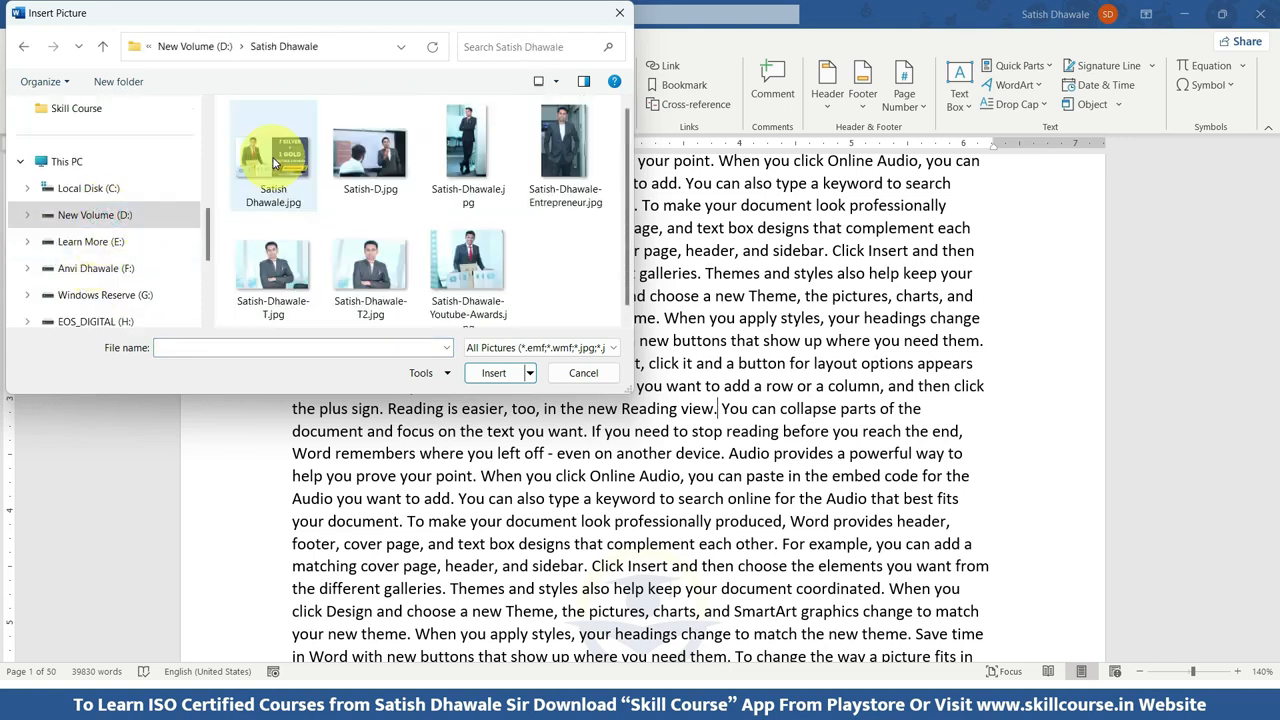
{"action": "left_click", "coordinate": [475, 260]}
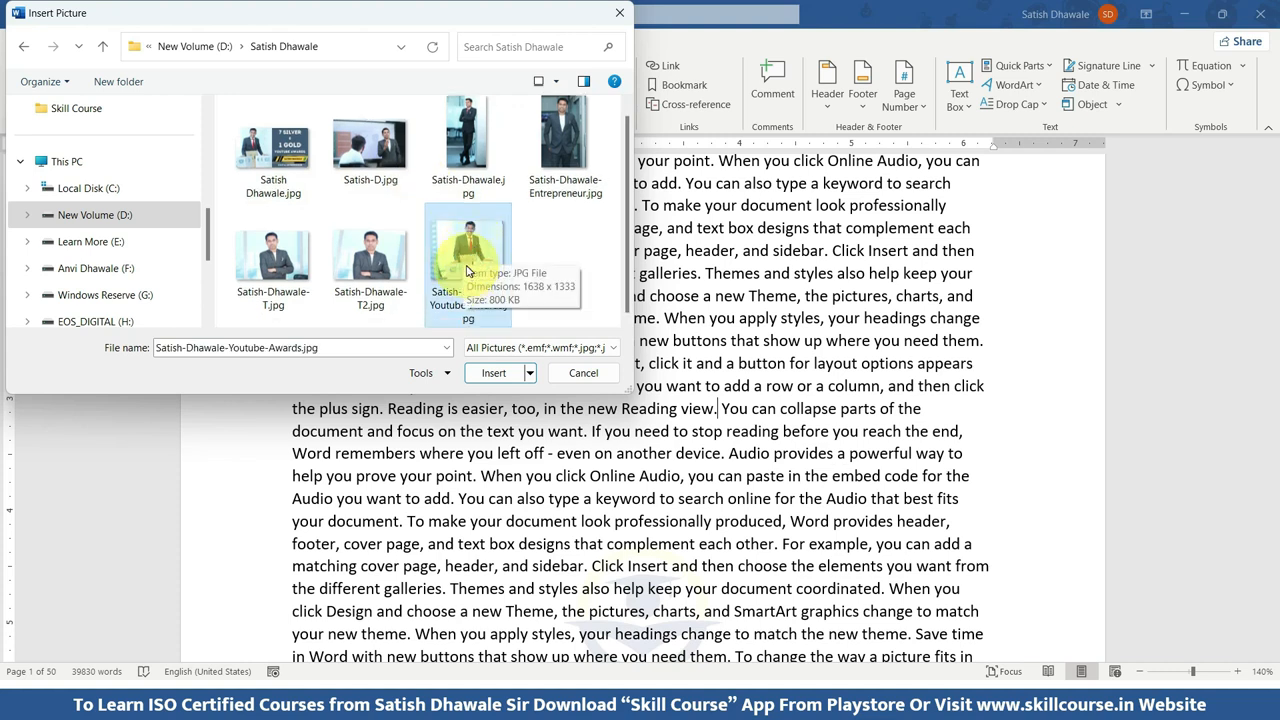
{"action": "left_click", "coordinate": [493, 374]}
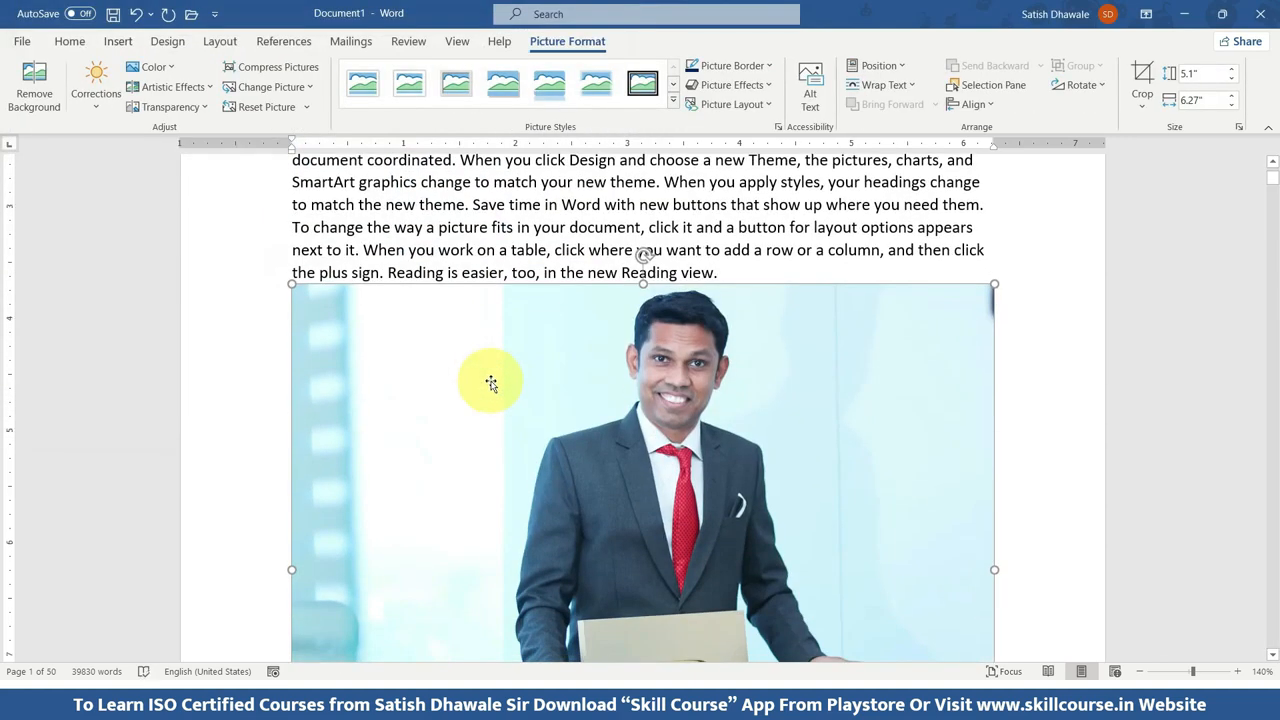
Shrink the inserted YouTube Awards photo proportionally to about 1.82" high by 2.24" wide.
{"action": "scroll", "coordinate": [491, 383], "scroll_direction": "down", "scroll_amount": 4}
{"action": "scroll", "coordinate": [491, 383], "scroll_direction": "up", "scroll_amount": 3}
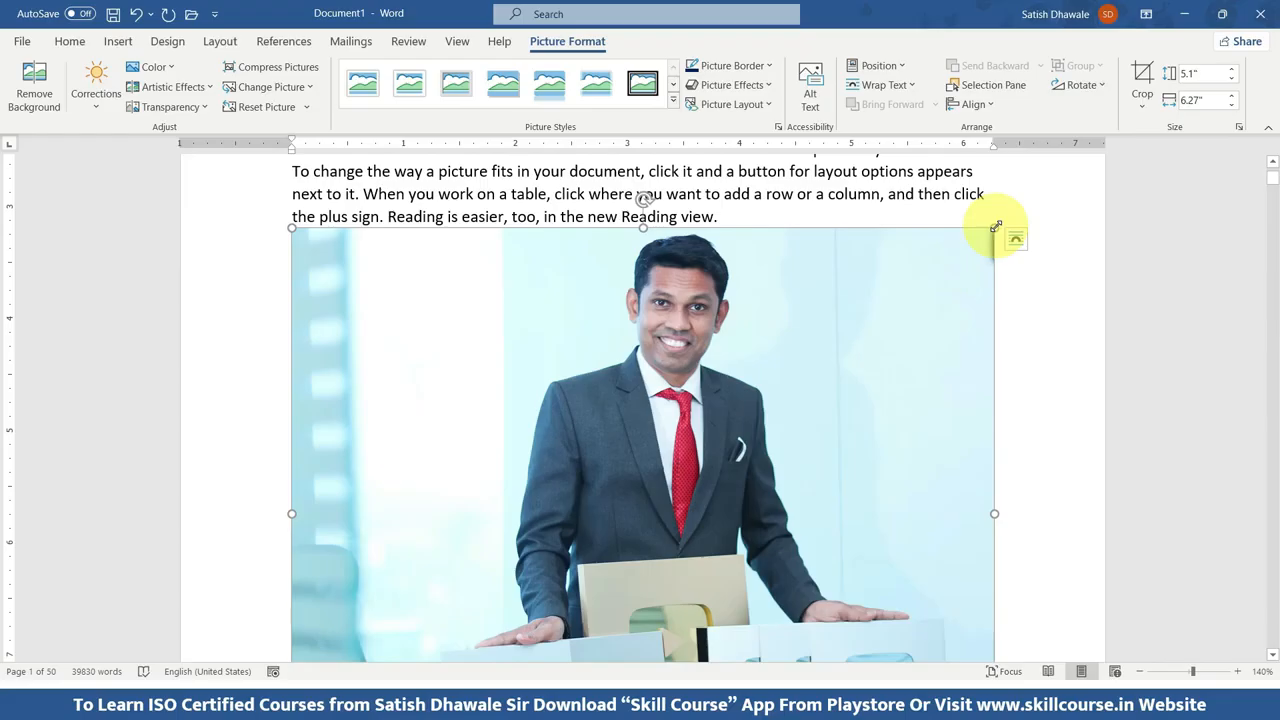
{"action": "left_click_drag", "start_coordinate": [996, 226], "coordinate": [552, 441]}
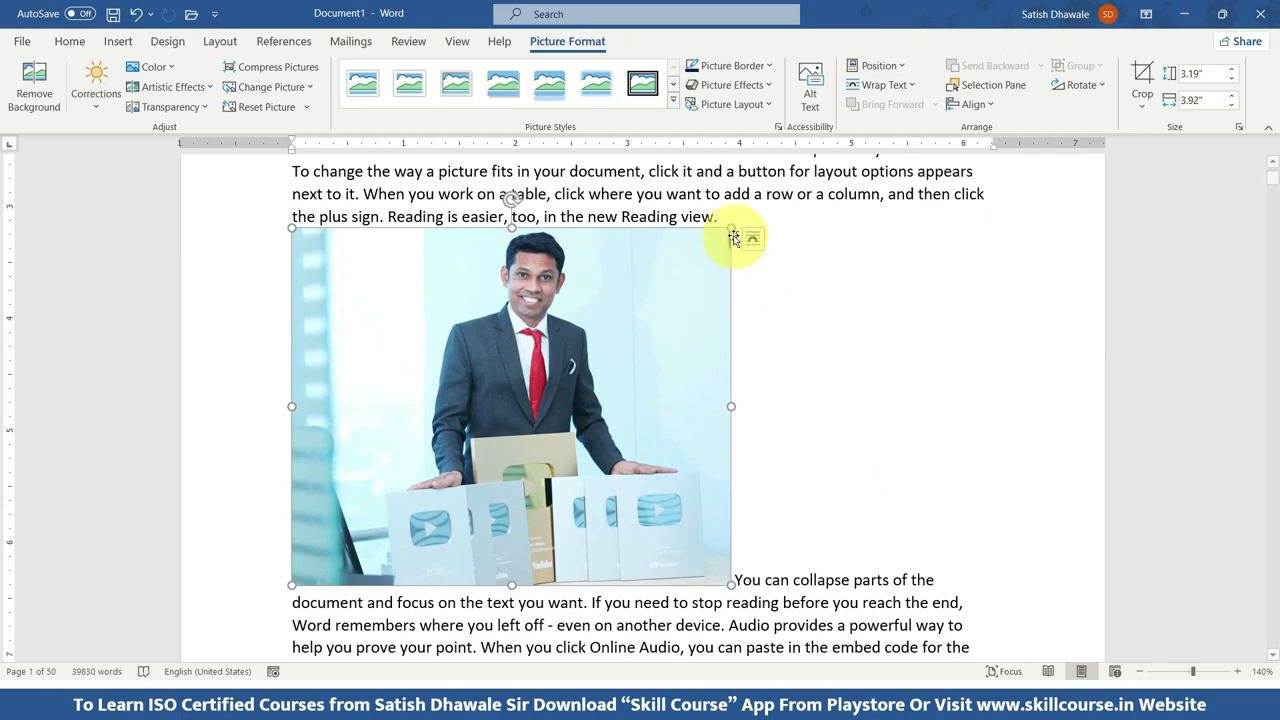
{"action": "left_click_drag", "start_coordinate": [730, 231], "coordinate": [598, 300]}
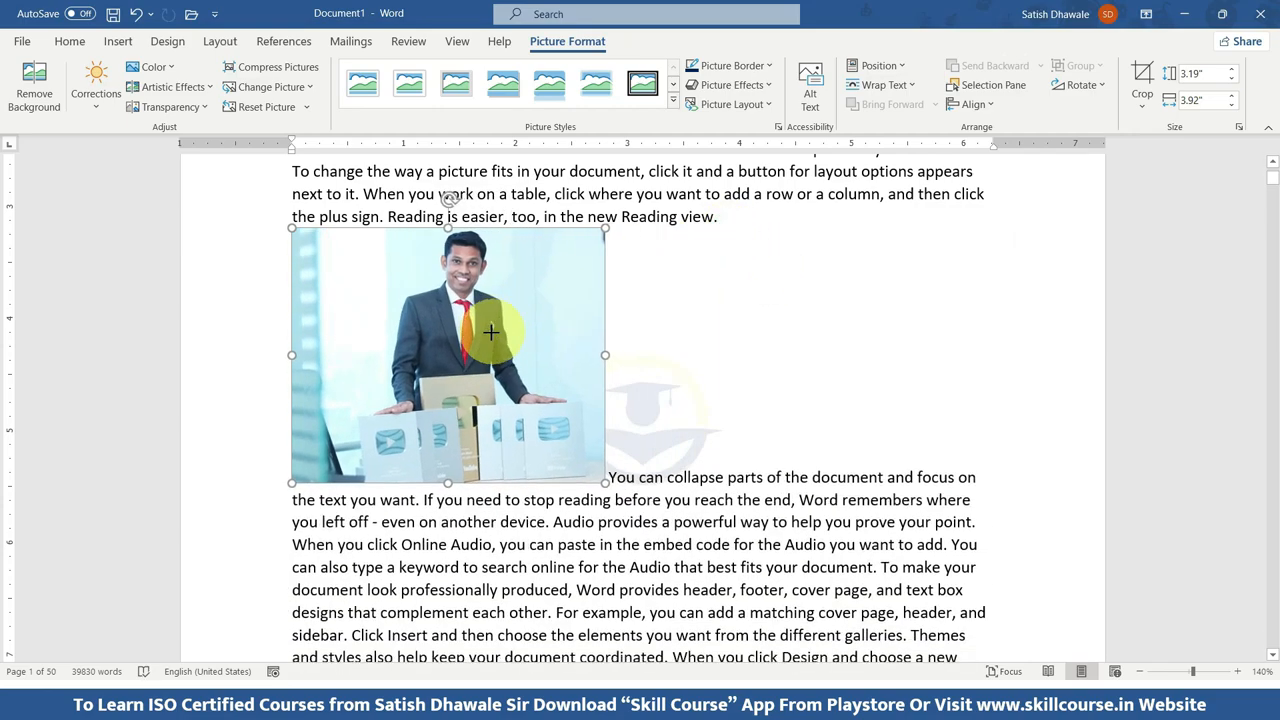
{"action": "left_click_drag", "start_coordinate": [585, 231], "coordinate": [545, 272]}
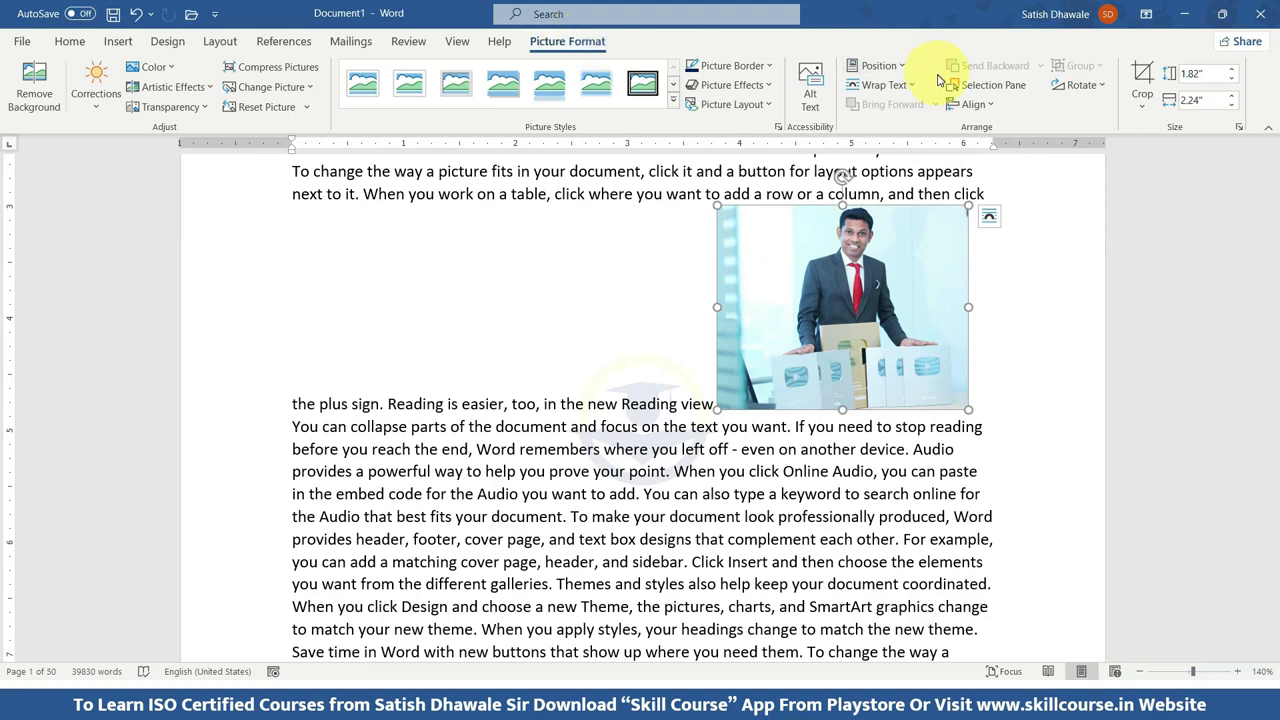
Apply Square text wrapping to the YouTube Awards photo and move it slightly up near the right margin beside the paragraph.
{"action": "left_click", "coordinate": [908, 88]}
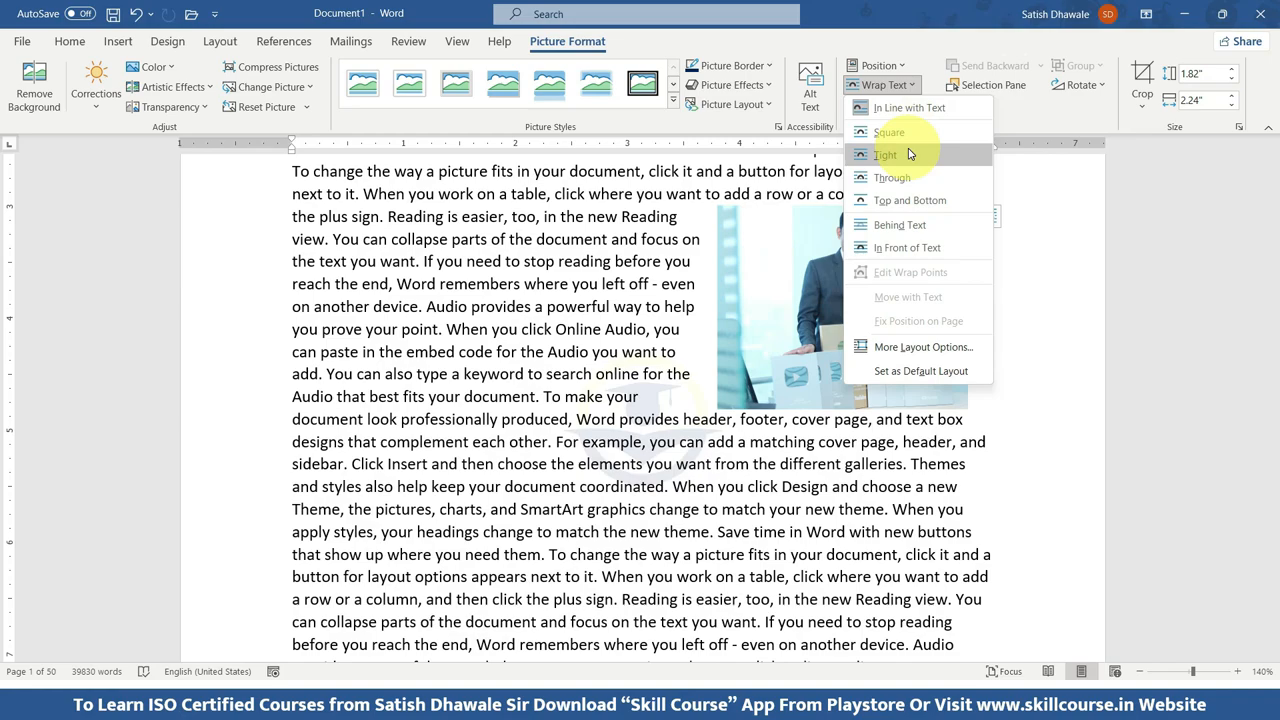
{"action": "left_click", "coordinate": [910, 141]}
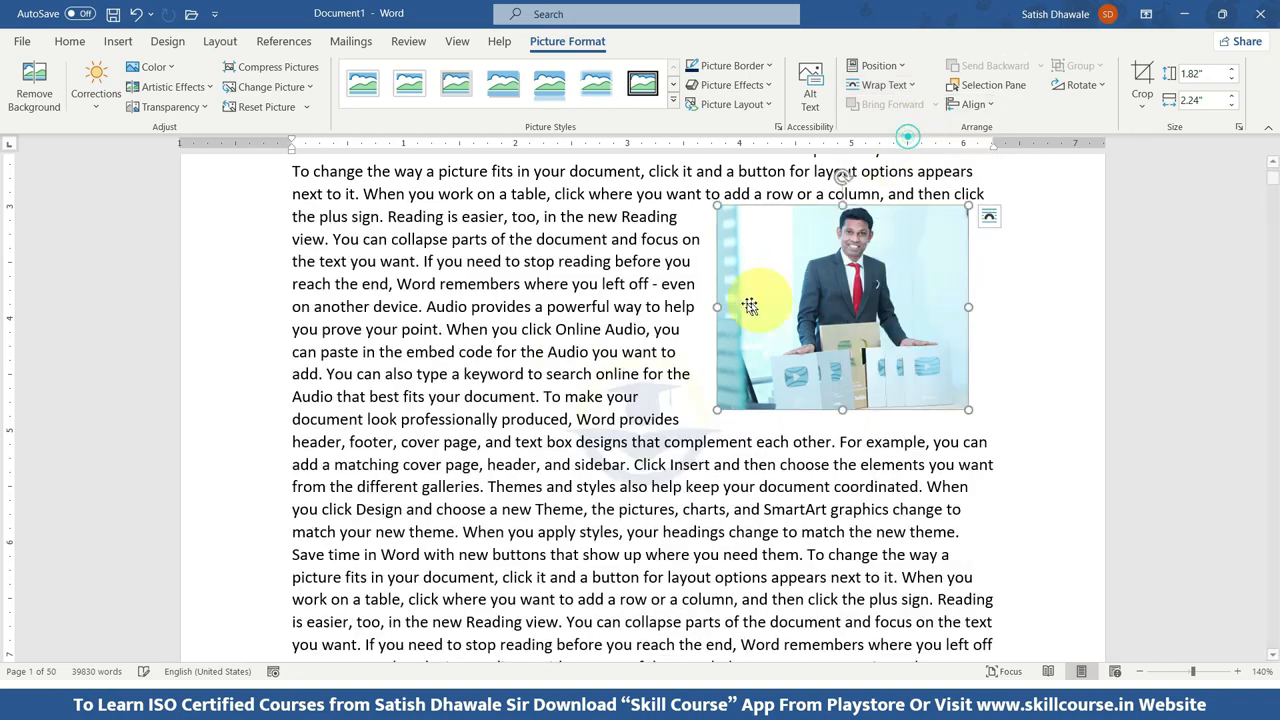
{"action": "left_click_drag", "start_coordinate": [856, 326], "coordinate": [864, 300]}
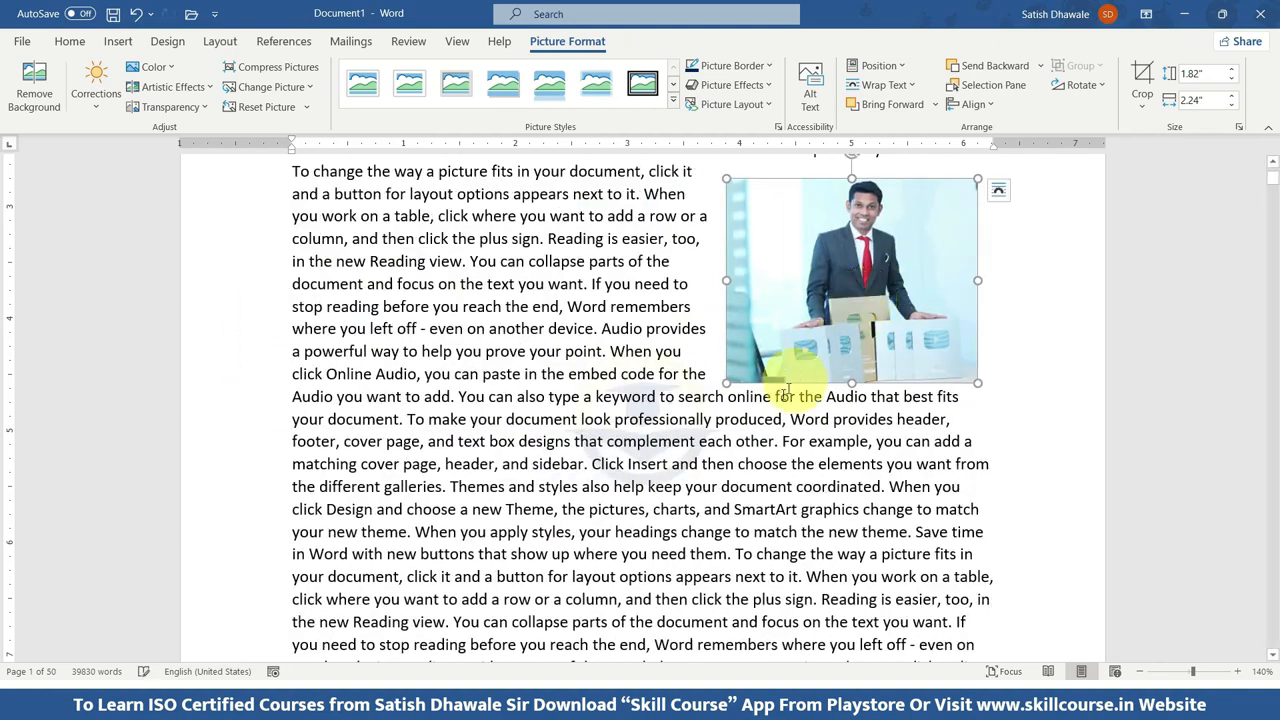
{"action": "left_click_drag", "start_coordinate": [796, 333], "coordinate": [781, 343]}
Insert the full-length standing JPG photo from the presenter's folder on drive D: inside the word "complement" below the first photo.
{"action": "left_click", "coordinate": [668, 441]}
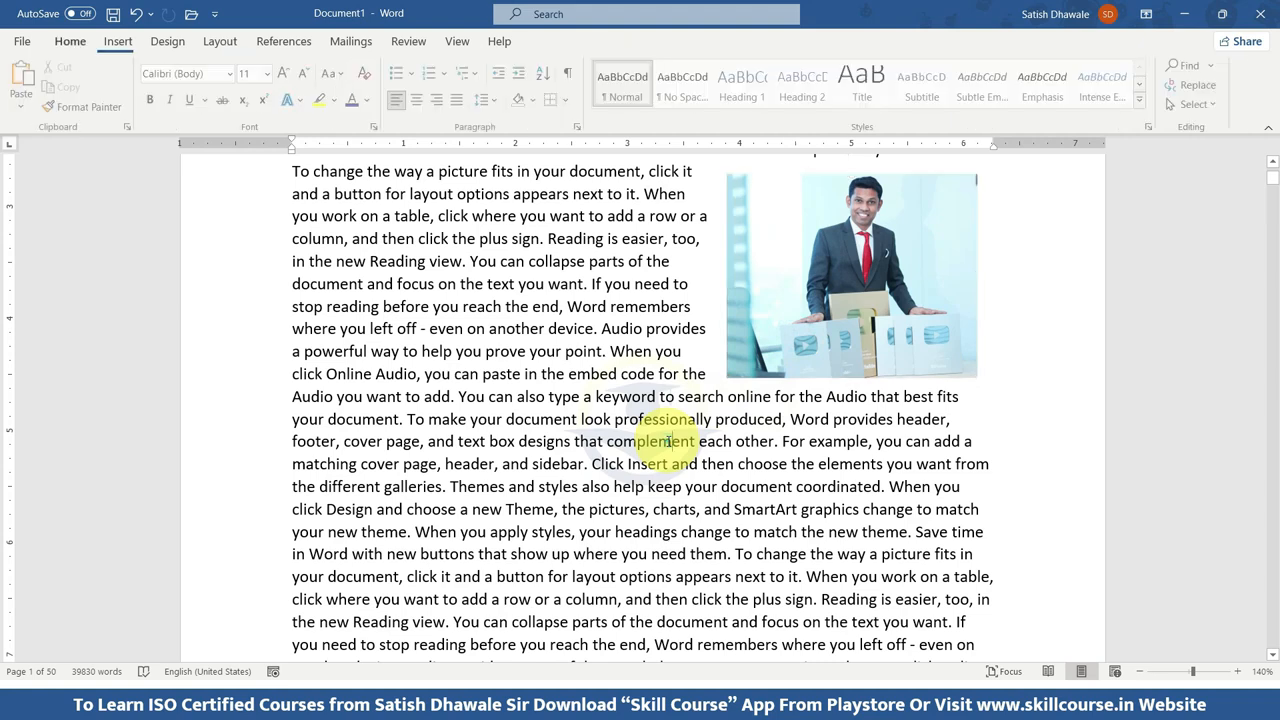
{"action": "left_click", "coordinate": [120, 41]}
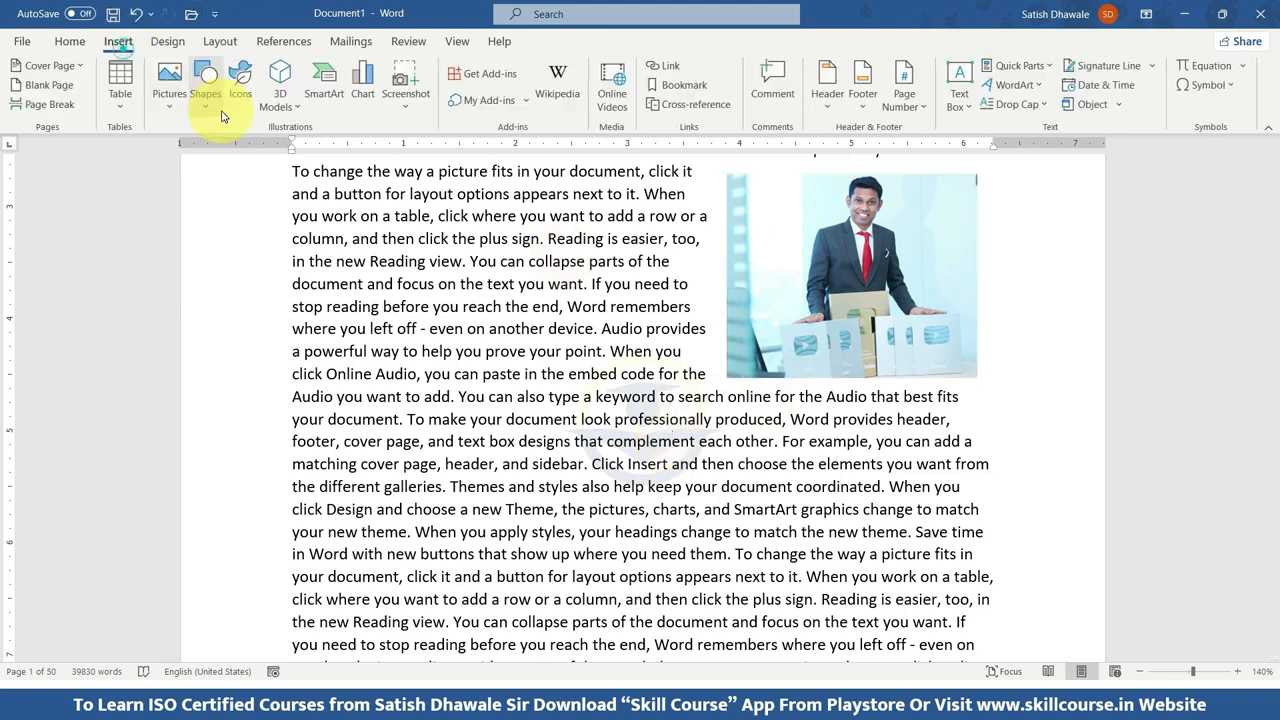
{"action": "left_click", "coordinate": [169, 82]}
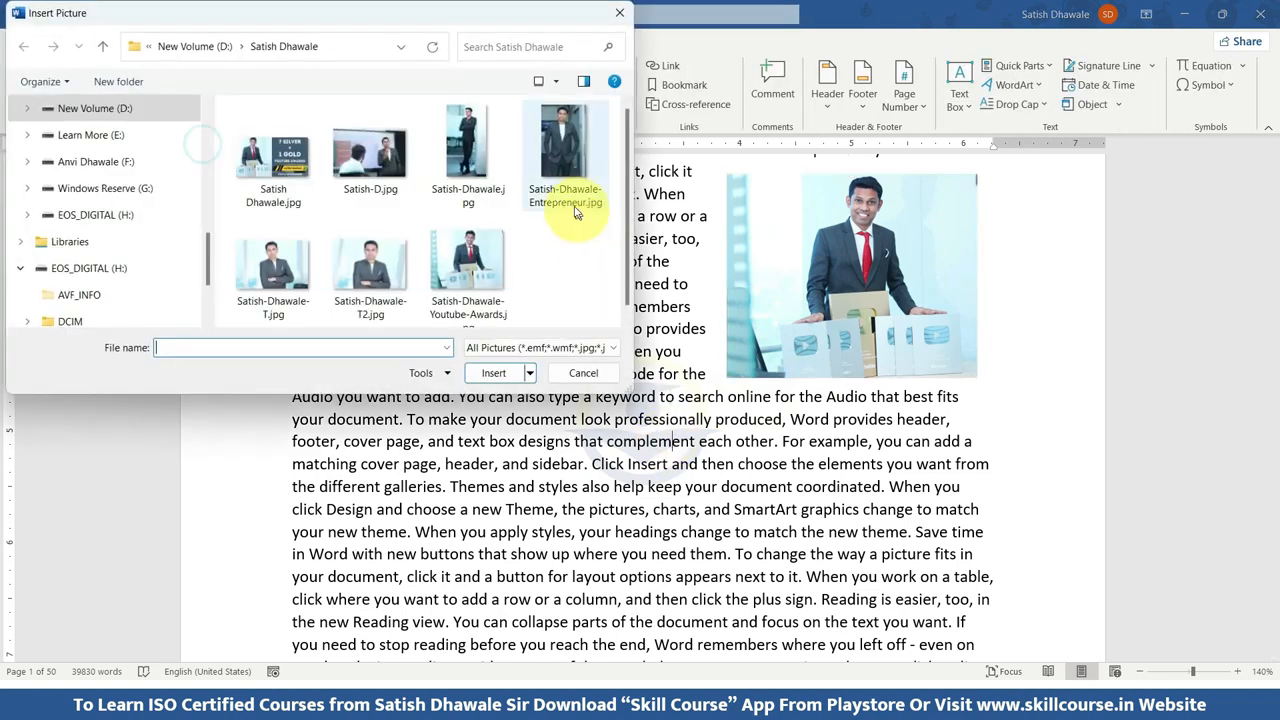
{"action": "left_click", "coordinate": [560, 160]}
{"action": "left_click", "coordinate": [468, 155]}
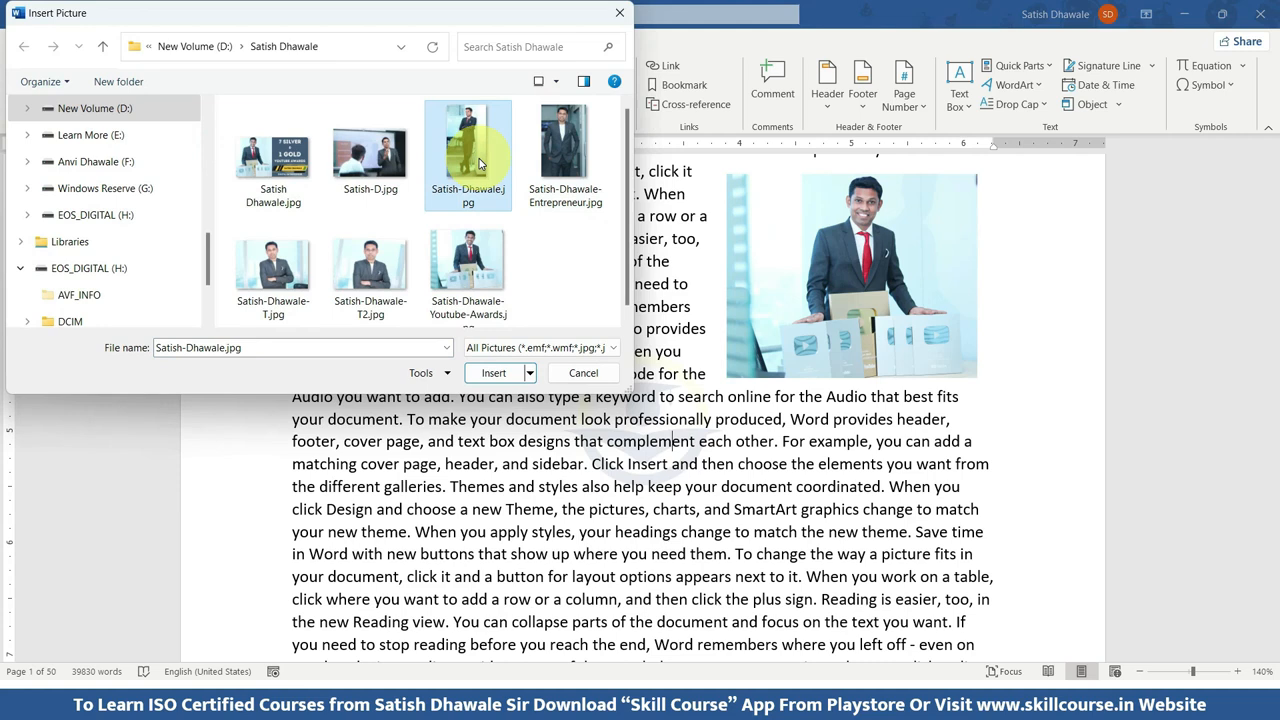
{"action": "left_click", "coordinate": [494, 372]}
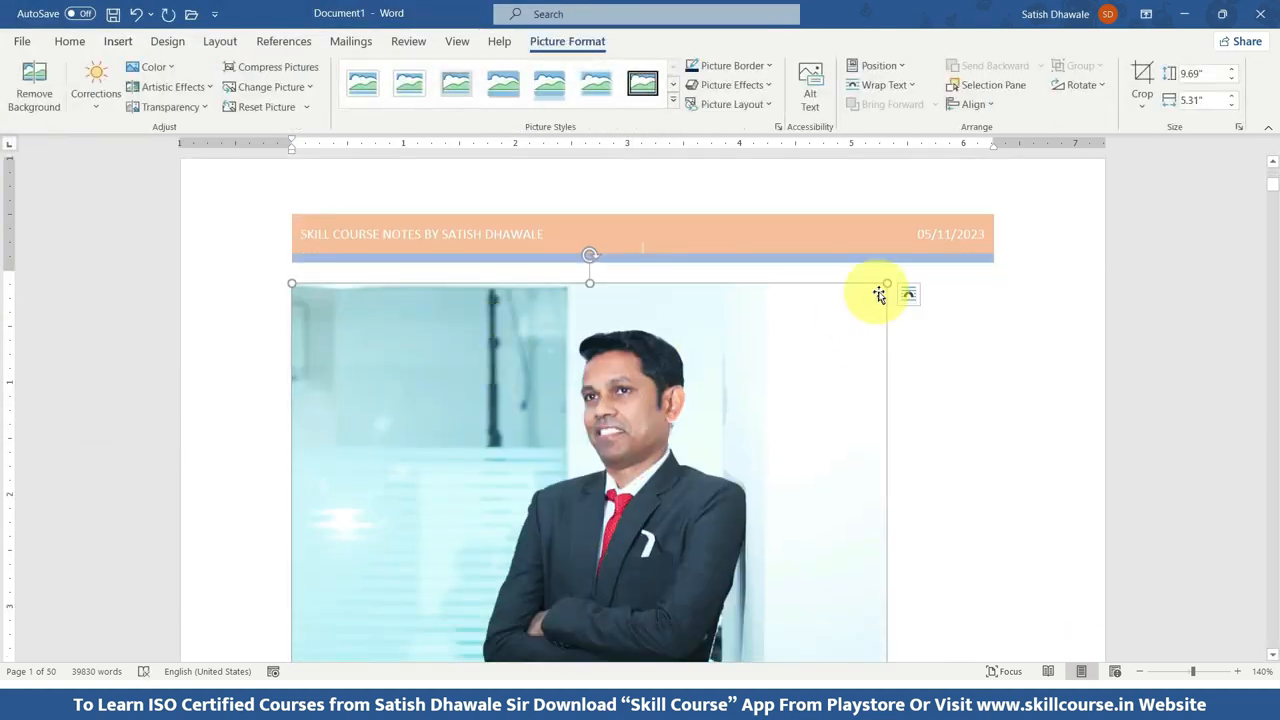
Reduce the standing photo proportionally until its height is 4.6".
{"action": "left_click_drag", "start_coordinate": [890, 282], "coordinate": [580, 434]}
{"action": "scroll", "coordinate": [580, 434], "scroll_direction": "down", "scroll_amount": 2}
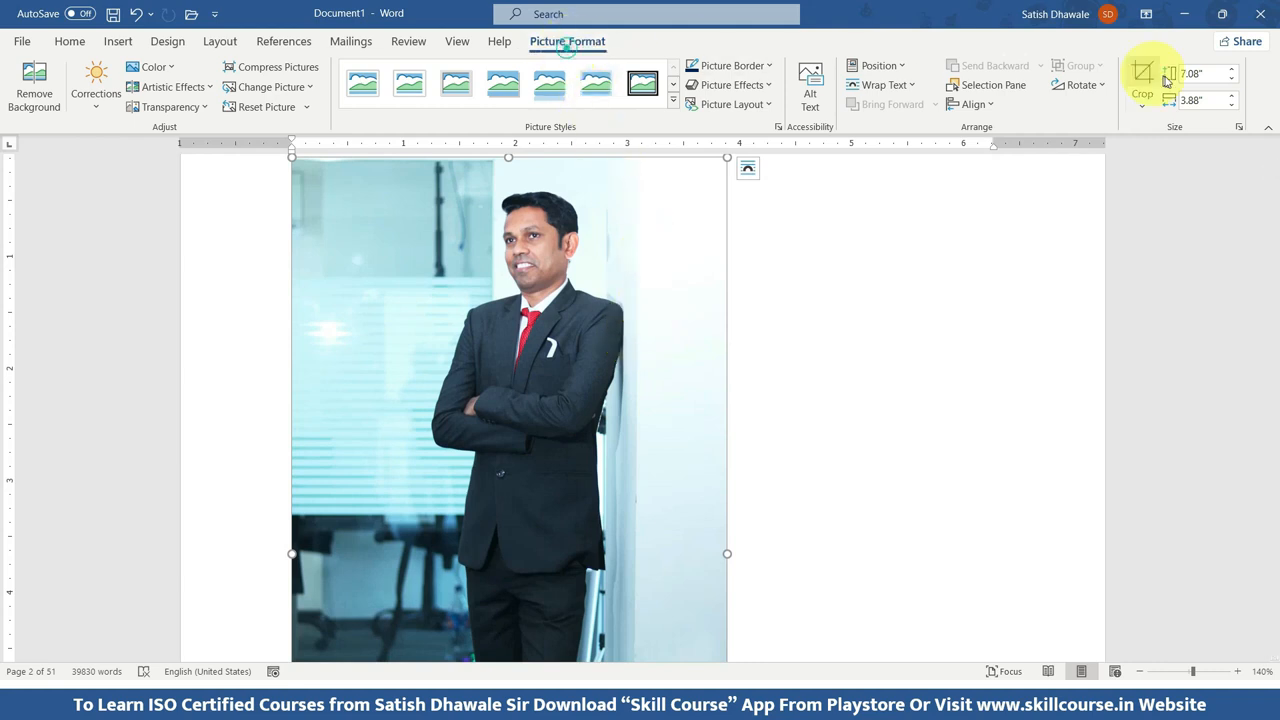
{"action": "left_click", "coordinate": [1231, 80]}
{"action": "left_click", "coordinate": [1231, 80]}
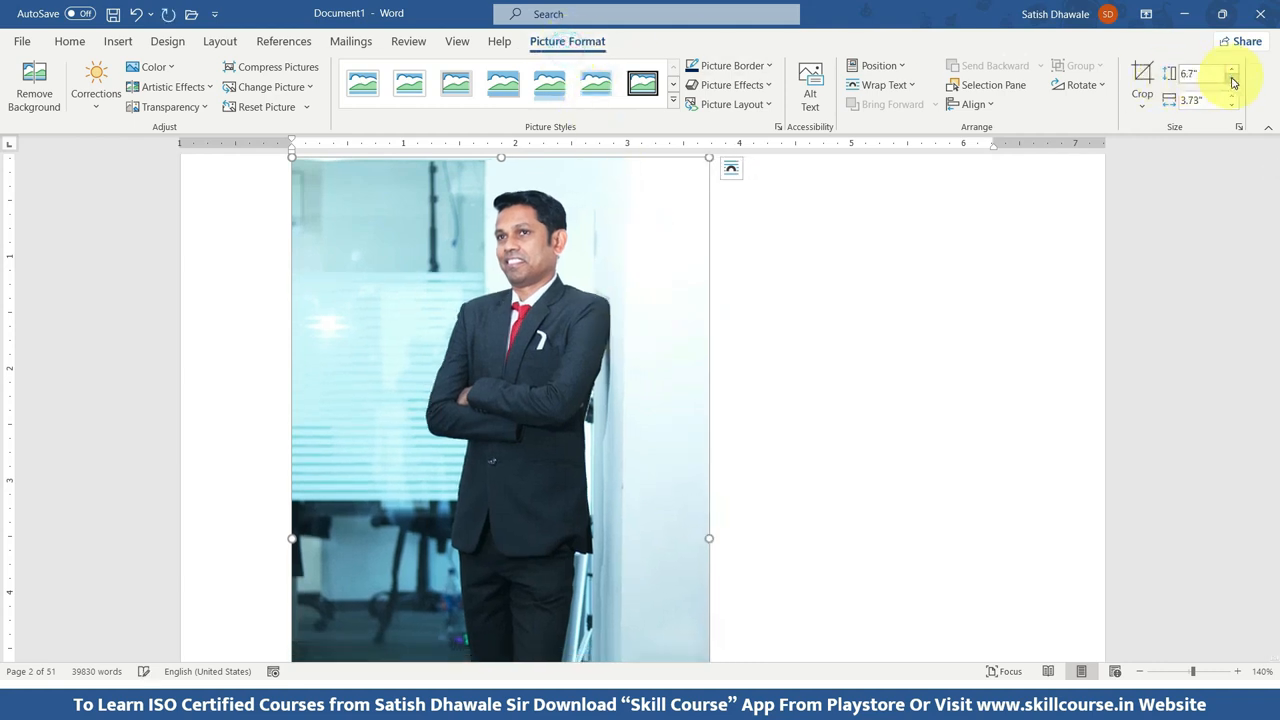
{"action": "left_click", "coordinate": [1231, 81]}
{"action": "left_click", "coordinate": [1232, 82]}
{"action": "left_click", "coordinate": [1231, 80]}
{"action": "left_click", "coordinate": [1231, 80]}
{"action": "left_click", "coordinate": [1230, 78]}
{"action": "left_click", "coordinate": [1230, 77]}
{"action": "left_click", "coordinate": [1230, 76]}
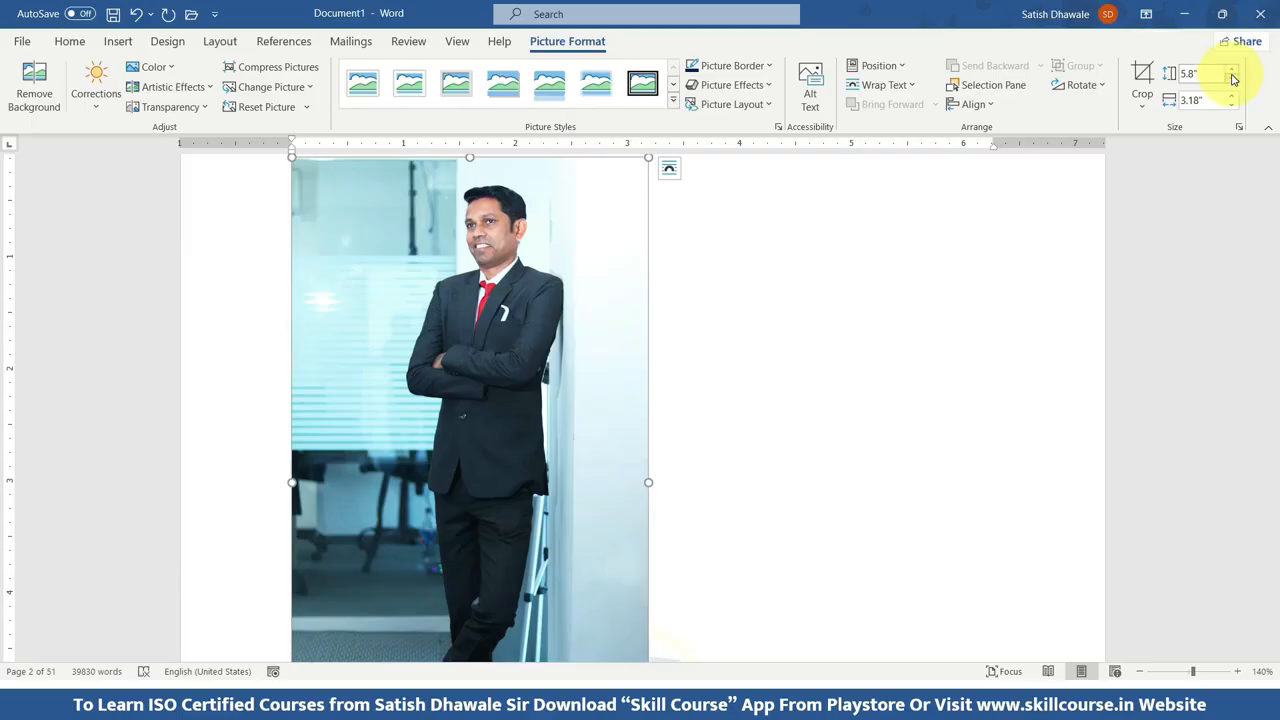
{"action": "left_click", "coordinate": [1231, 80]}
{"action": "left_click", "coordinate": [1231, 80]}
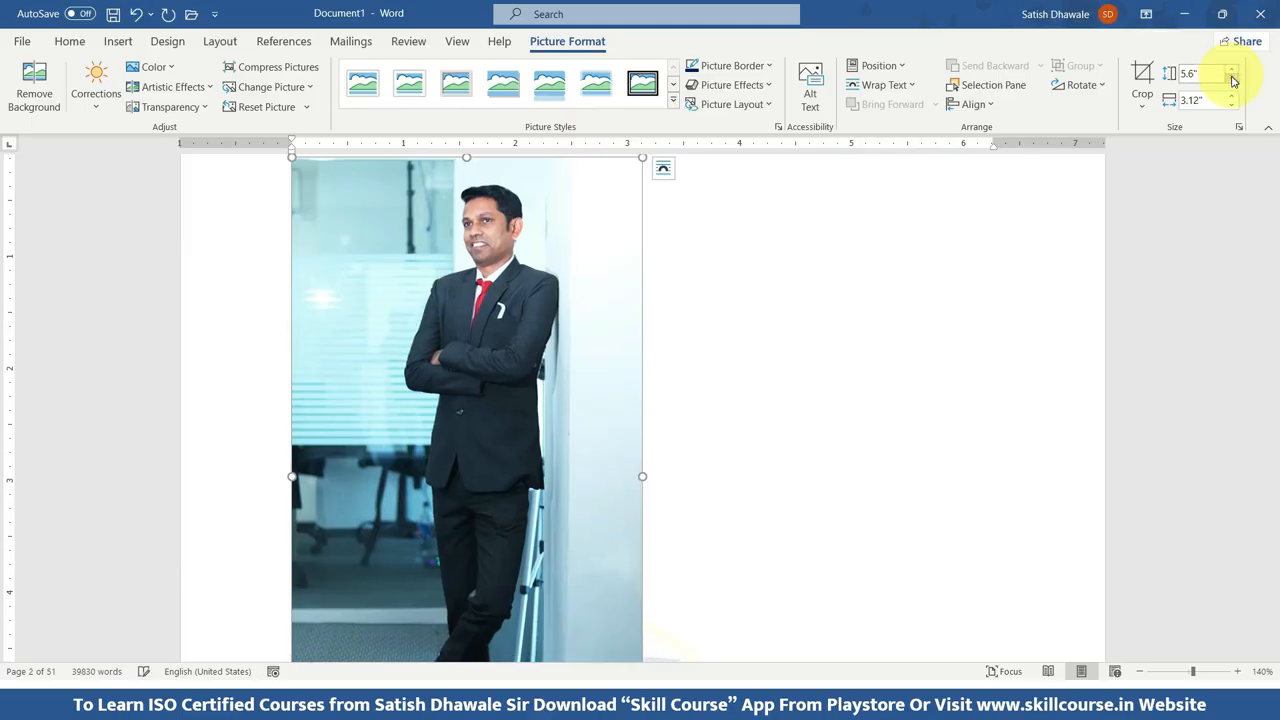
{"action": "left_click", "coordinate": [1231, 80]}
{"action": "left_click", "coordinate": [1231, 80]}
{"action": "left_click", "coordinate": [1231, 80]}
{"action": "left_click", "coordinate": [1231, 80]}
{"action": "left_click", "coordinate": [1231, 80]}
{"action": "left_click", "coordinate": [1231, 80]}
{"action": "left_click", "coordinate": [1231, 80]}
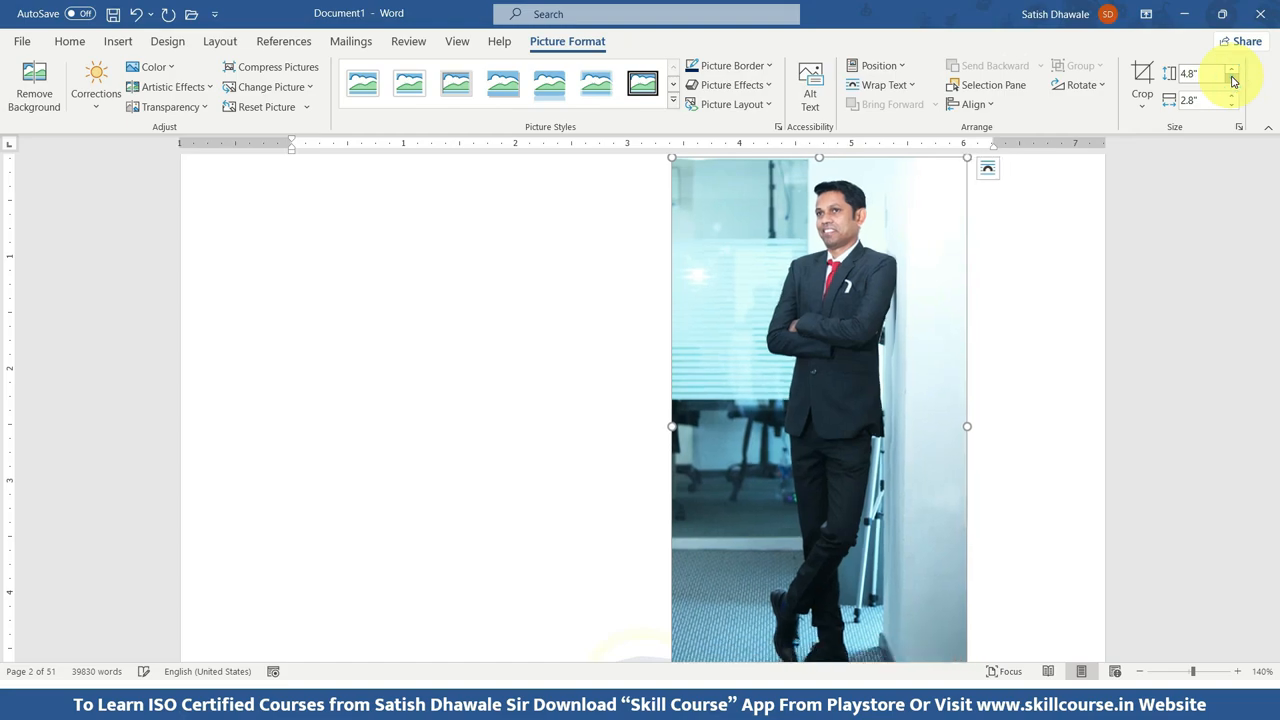
{"action": "left_click", "coordinate": [1231, 80]}
{"action": "left_click", "coordinate": [1231, 80]}
{"action": "left_click", "coordinate": [1231, 80]}
Shrink the standing photo further by its corner to about 3.66" high by 2.01" wide.
{"action": "scroll", "coordinate": [873, 325], "scroll_direction": "up", "scroll_amount": 12}
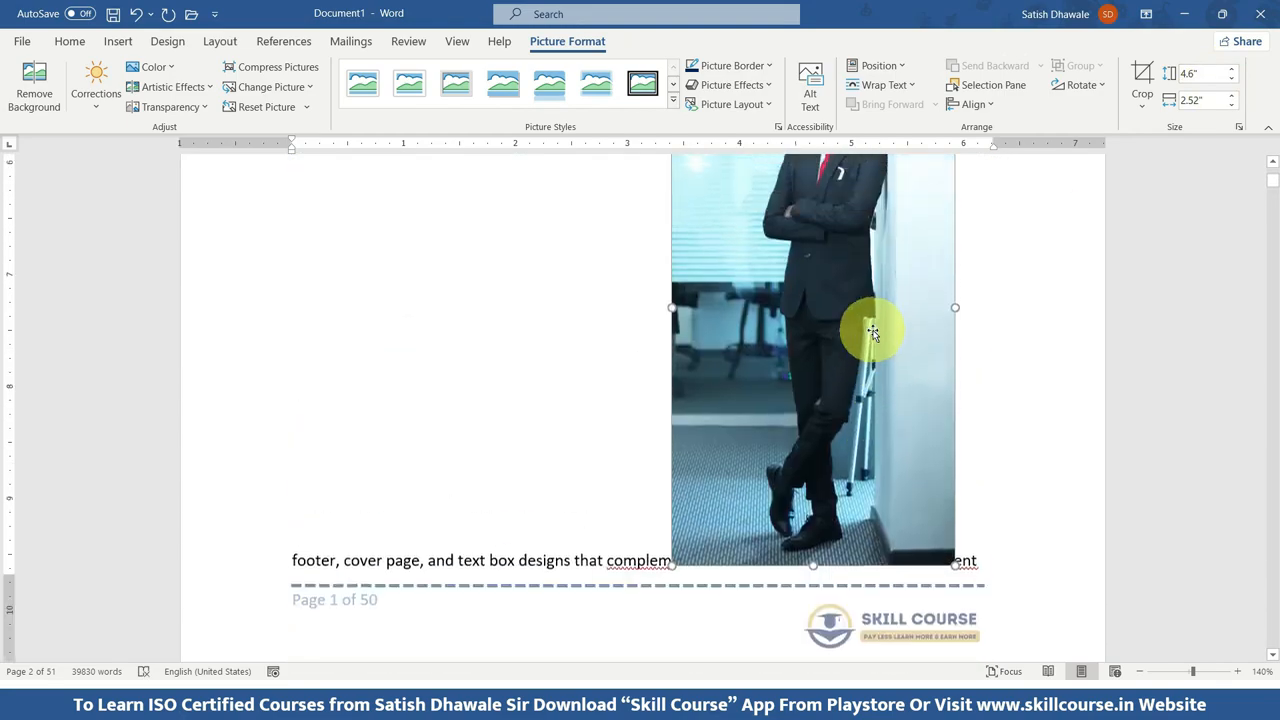
{"action": "left_click_drag", "start_coordinate": [954, 273], "coordinate": [806, 386]}
{"action": "scroll", "coordinate": [760, 437], "scroll_direction": "down", "scroll_amount": 3}
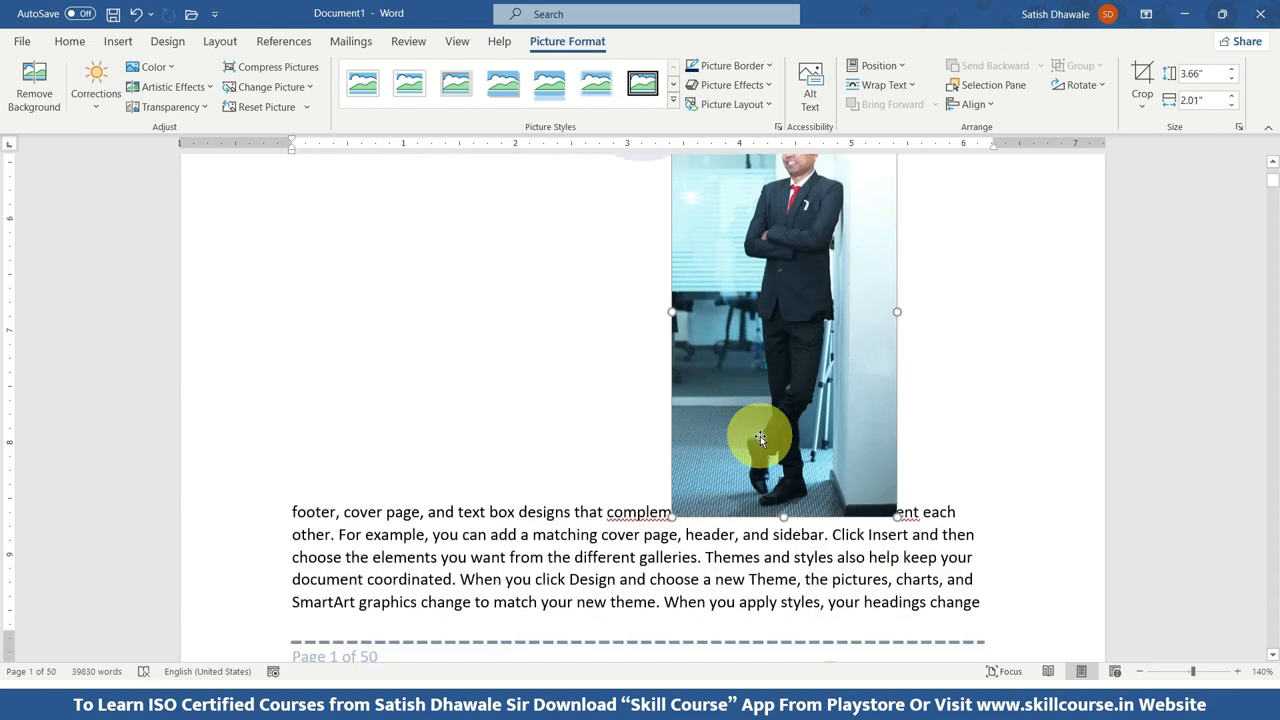
Start Remove Background on the standing photo and check which areas are marked for removal from head to feet.
{"action": "scroll", "coordinate": [760, 436], "scroll_direction": "up", "scroll_amount": 3}
{"action": "left_click", "coordinate": [551, 43]}
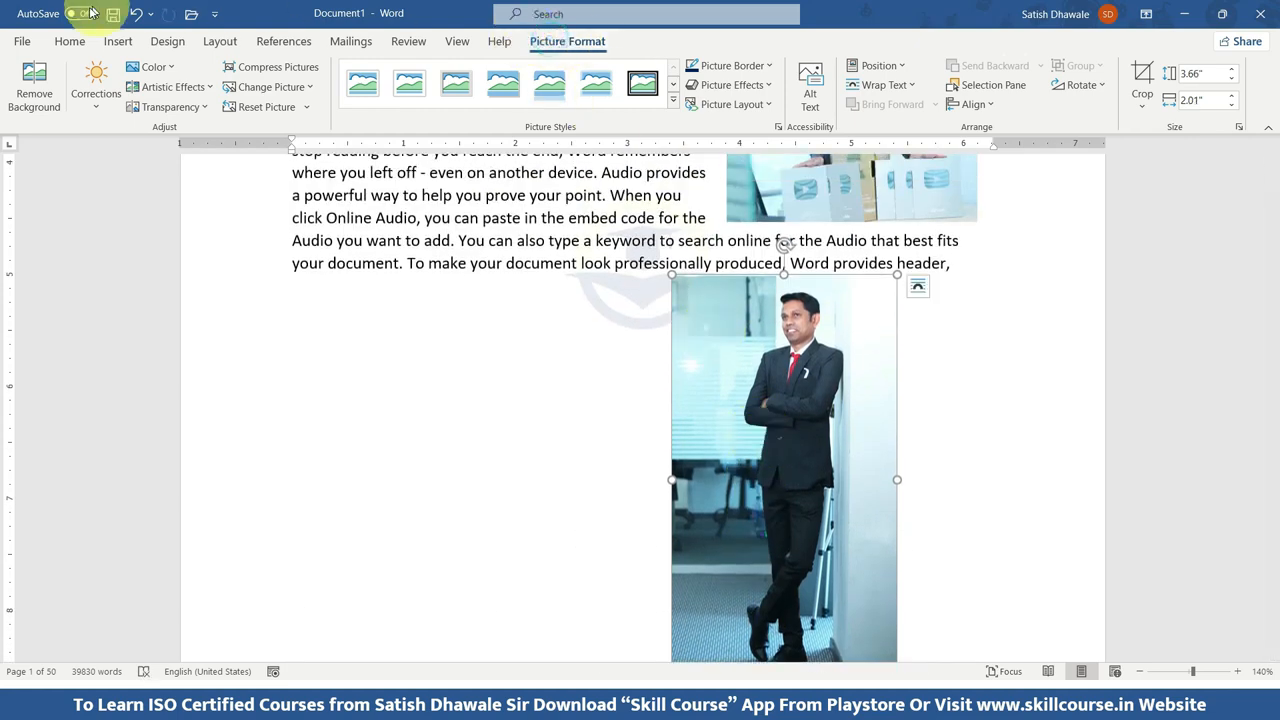
{"action": "left_click", "coordinate": [30, 94]}
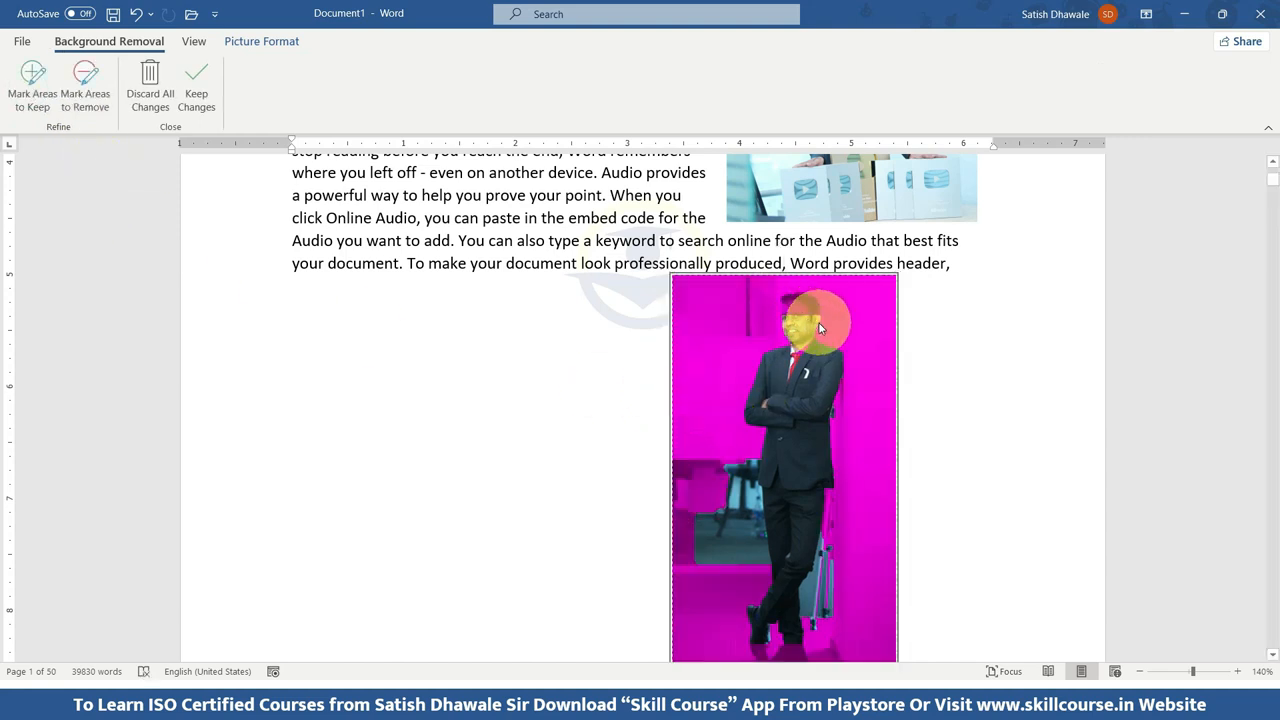
{"action": "scroll", "coordinate": [787, 605], "scroll_direction": "down", "scroll_amount": 3}
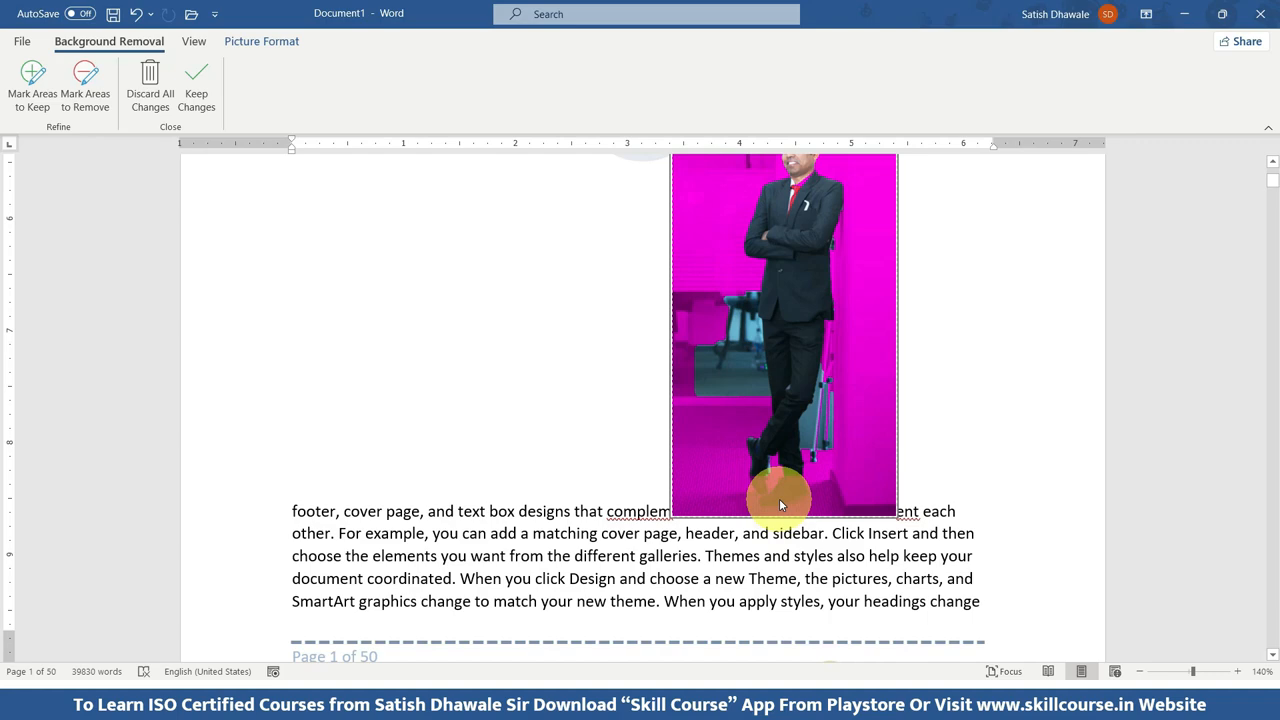
{"action": "scroll", "coordinate": [781, 504], "scroll_direction": "up", "scroll_amount": 4}
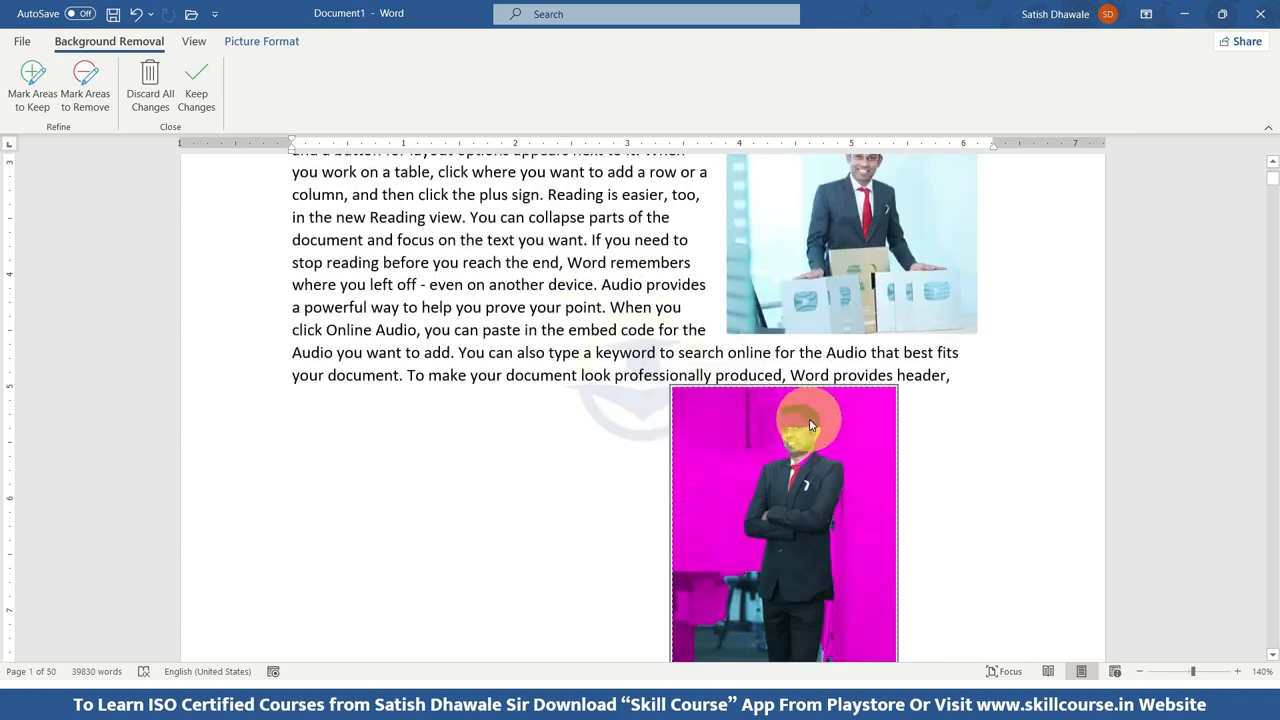
{"action": "scroll", "coordinate": [829, 435], "scroll_direction": "up", "scroll_amount": 2}
{"action": "scroll", "coordinate": [835, 438], "scroll_direction": "down", "scroll_amount": 2}
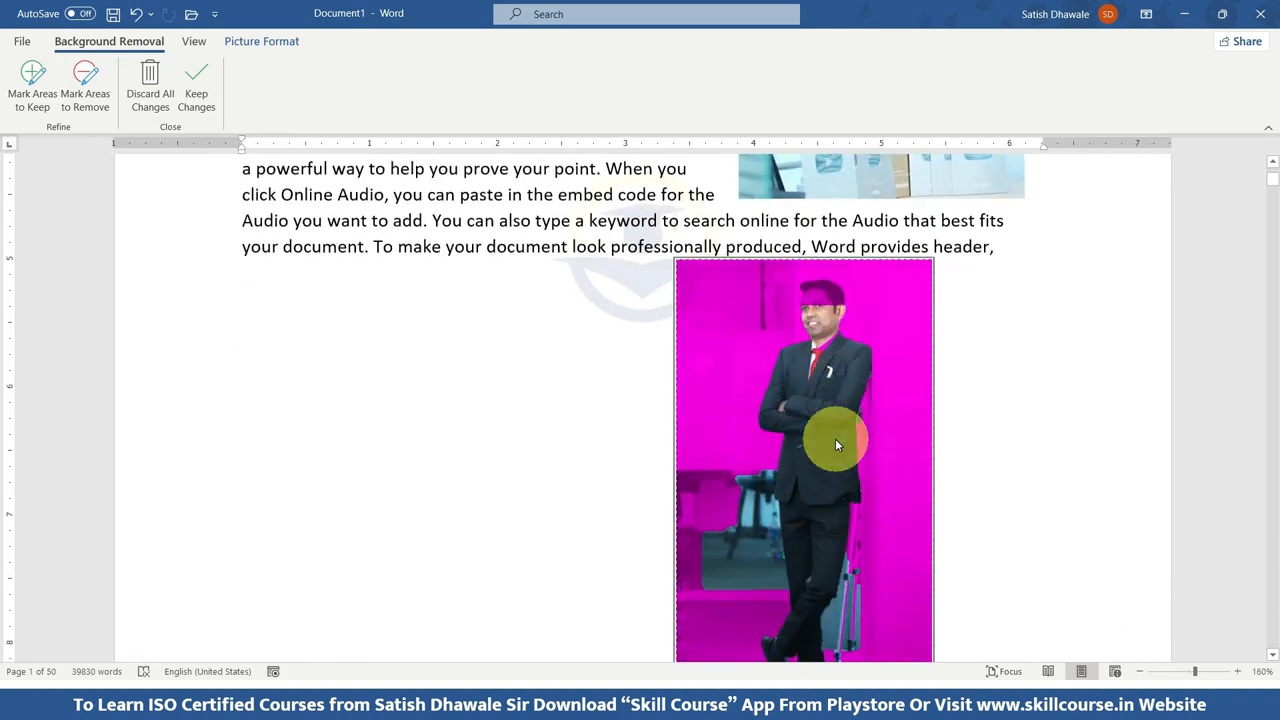
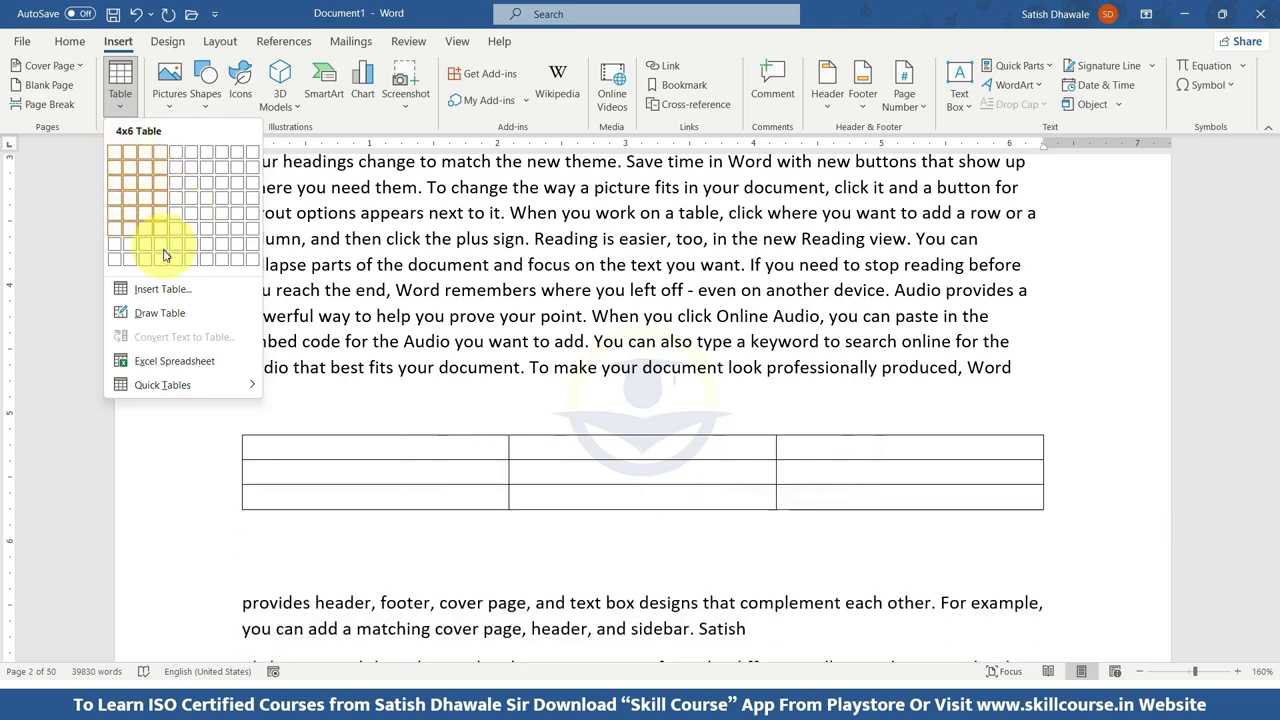
Insert a table with 5 columns and 4 rows and enter the headers SR NO, NAME, CONTACT NO, CITY and GENDER.
{"action": "left_click", "coordinate": [157, 288]}
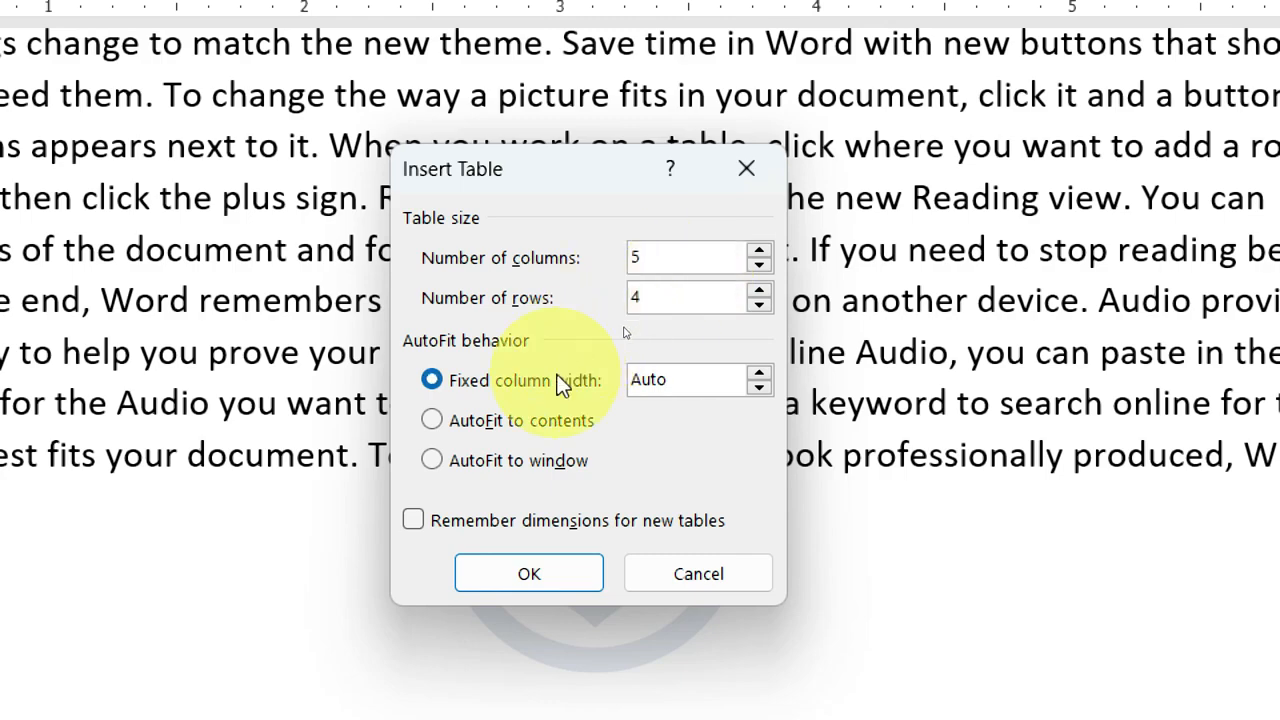
{"action": "left_click", "coordinate": [539, 575]}
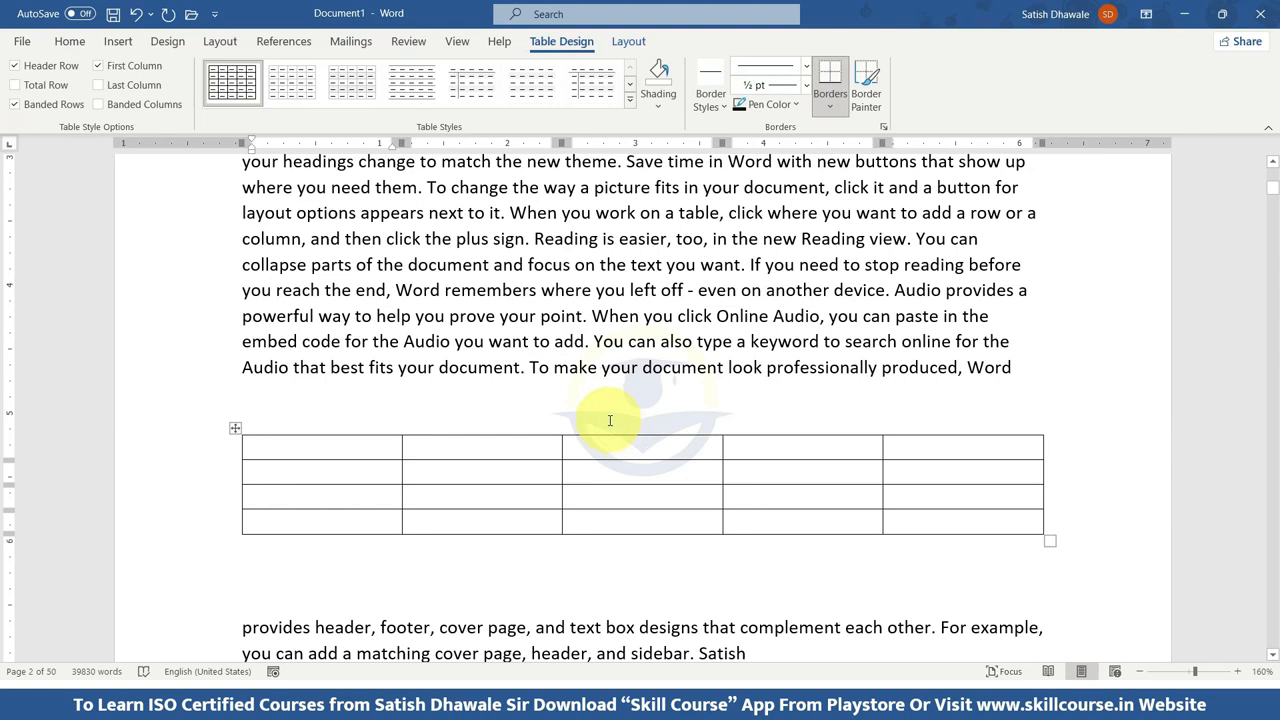
{"action": "type", "text": "S"}
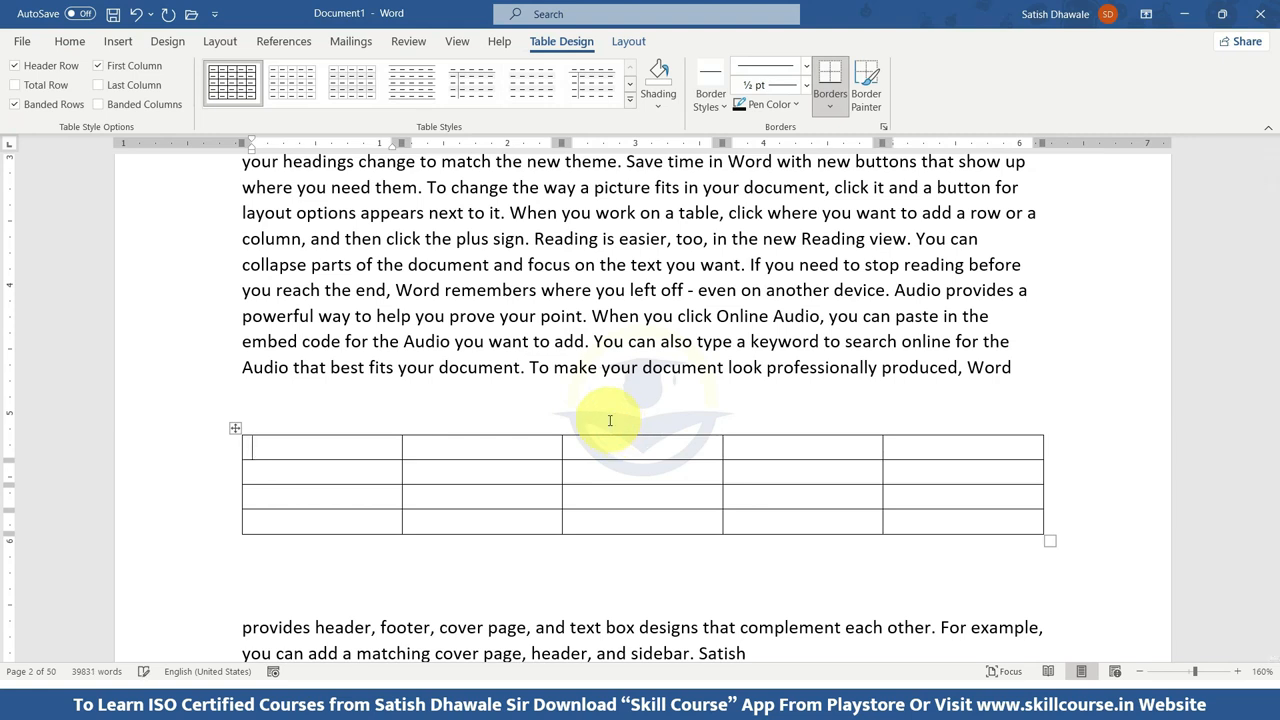
{"action": "type", "text": "R NO"}
{"action": "key", "text": "Tab"}
{"action": "type", "text": "NAME"}
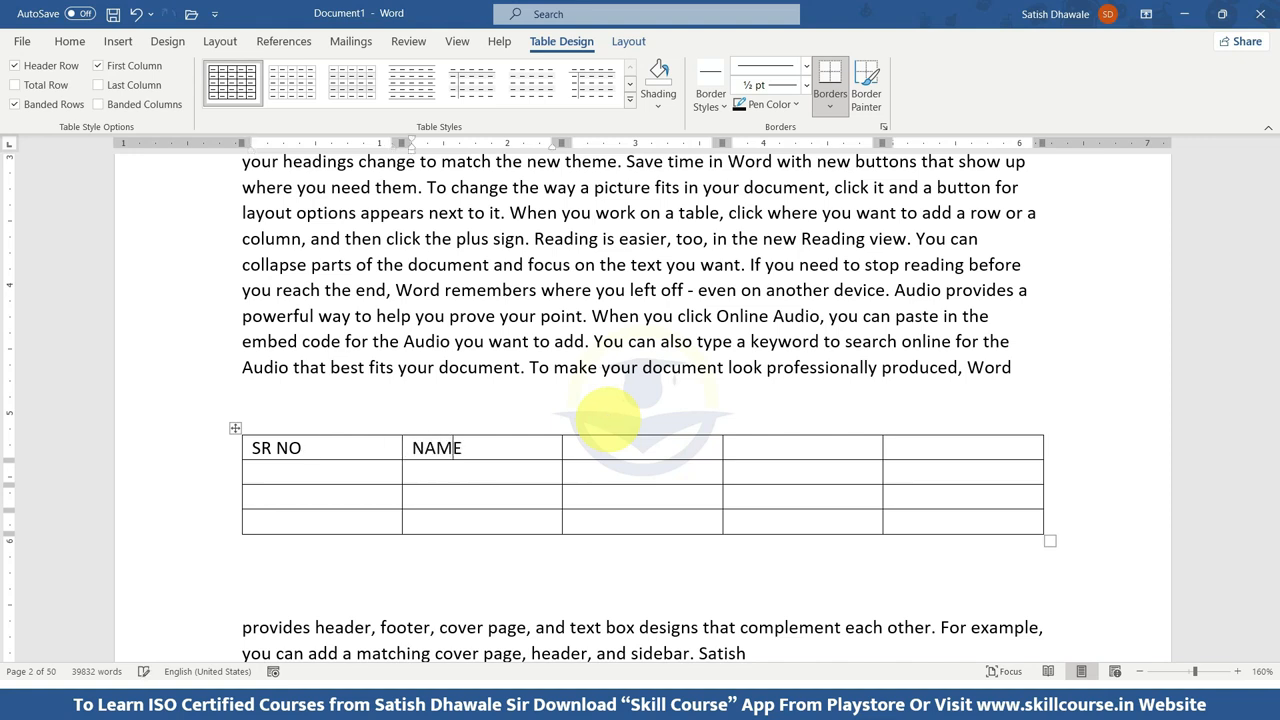
{"action": "key", "text": "Tab"}
{"action": "type", "text": "CONTACT NO"}
{"action": "key", "text": "Tab"}
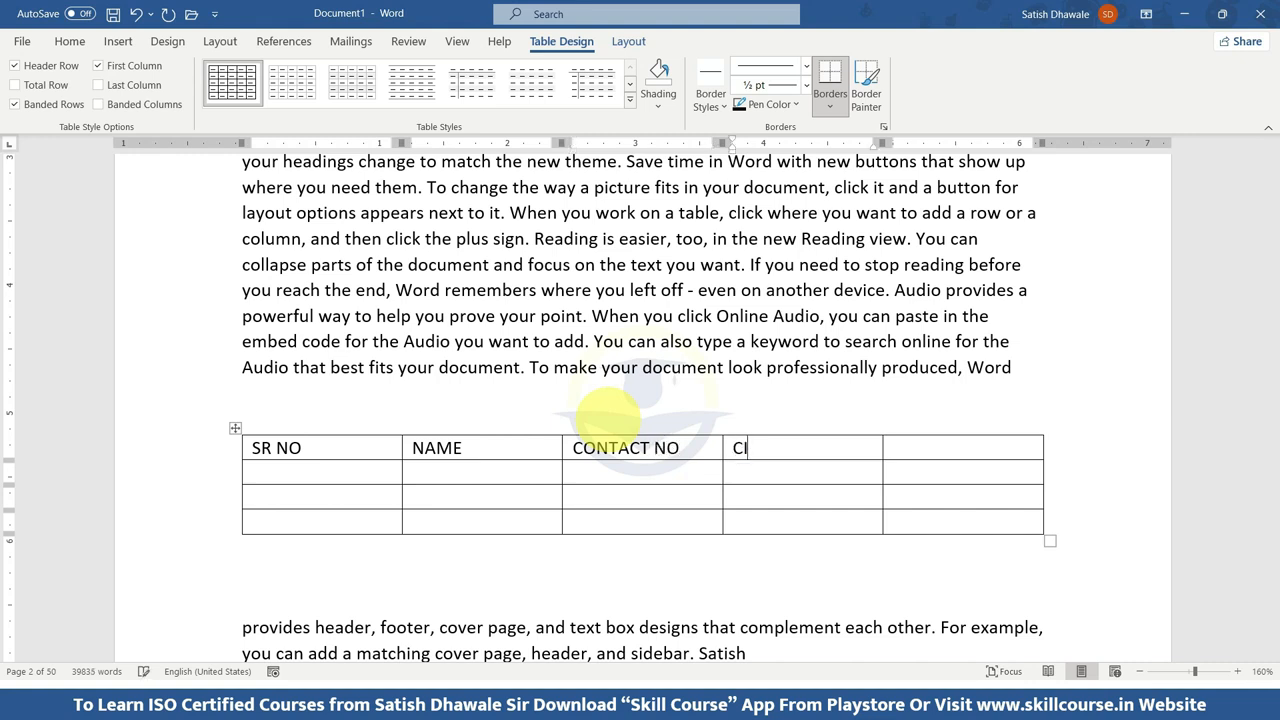
{"action": "key", "text": "Tab"}
{"action": "key", "text": "Tab"}
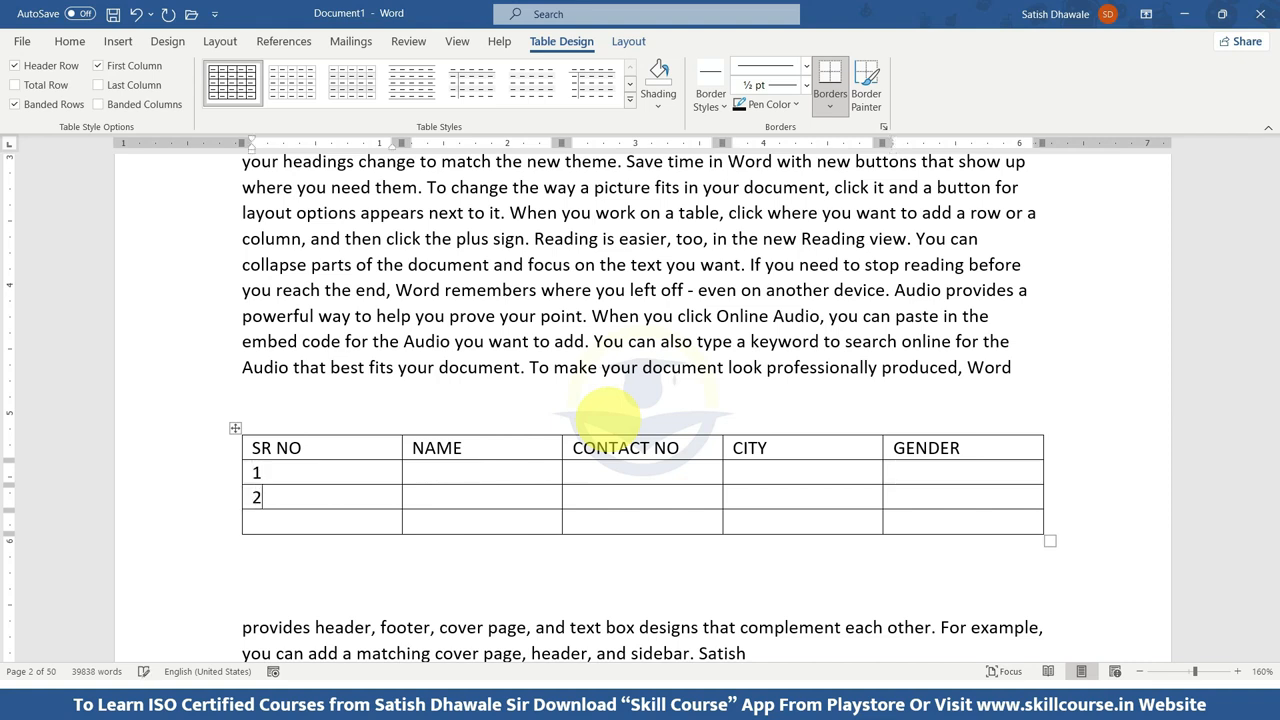
Number the three data rows 1 to 3 and enter the names SHARUKH KHAN, SALMAN KHAN and AMIR KHAN.
{"action": "key", "text": "Tab"}
{"action": "type", "text": "SHARUK"}
{"action": "key", "text": "BackSpace"}
{"action": "type", "text": "UKH"}
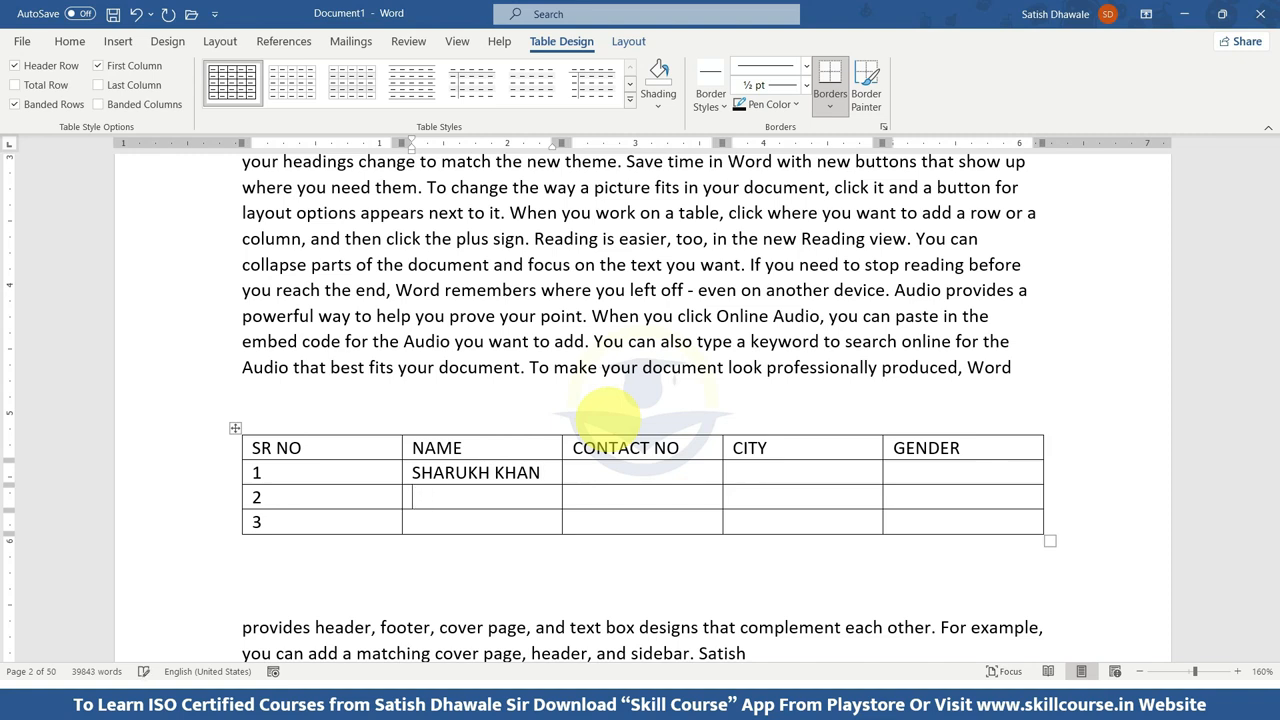
{"action": "type", "text": "SALMAN KHAN"}
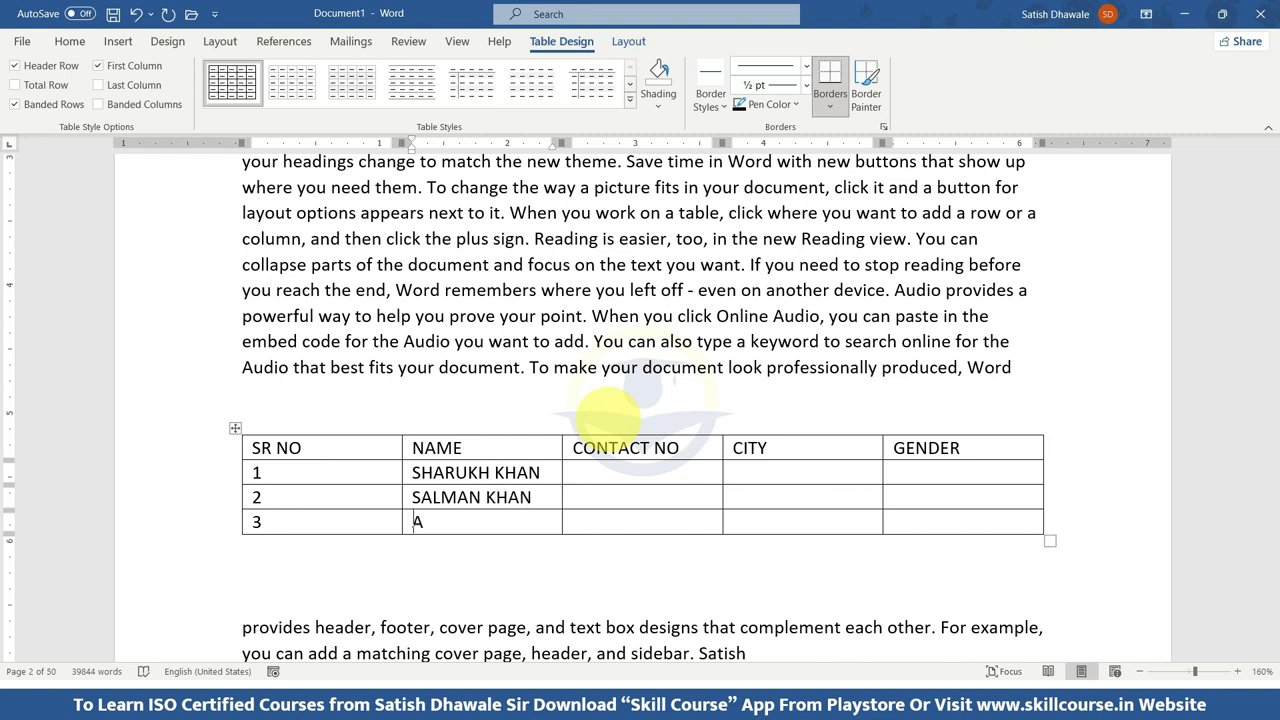
{"action": "type", "text": "AMIR KHAN"}
Complete the first data row with a contact number, the city MUMBAI and the gender MALE.
{"action": "key", "text": "Tab"}
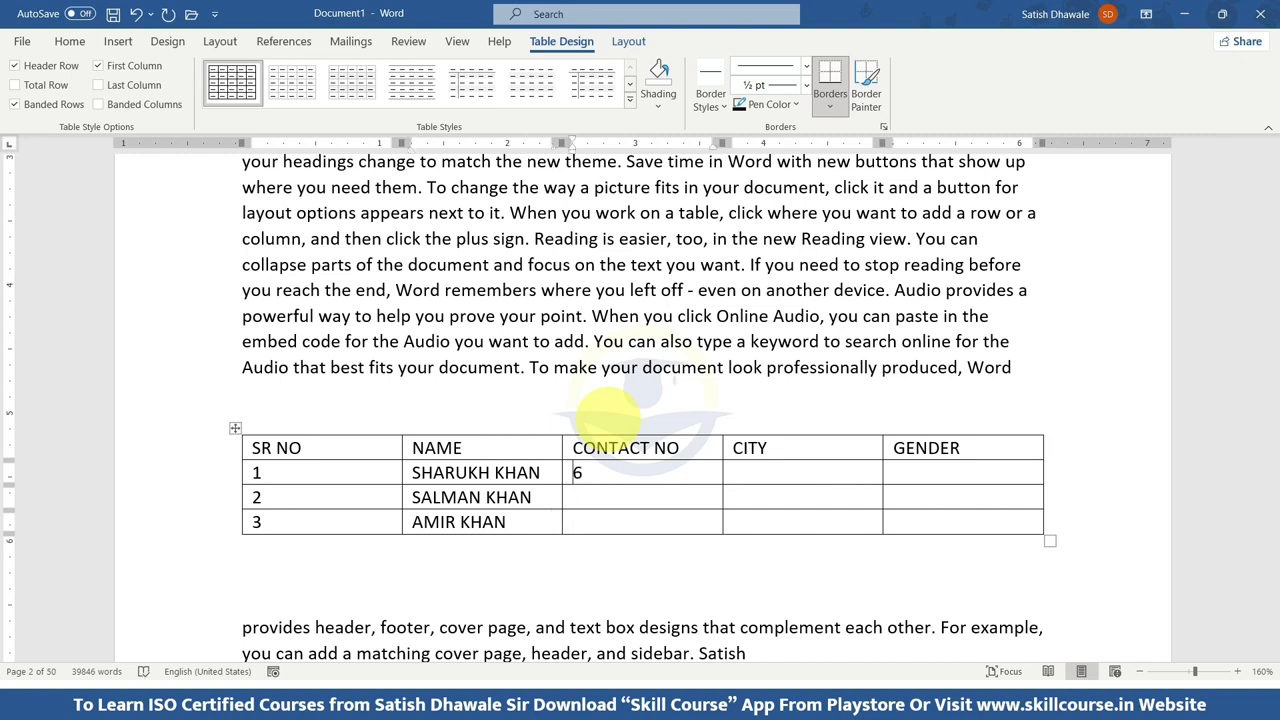
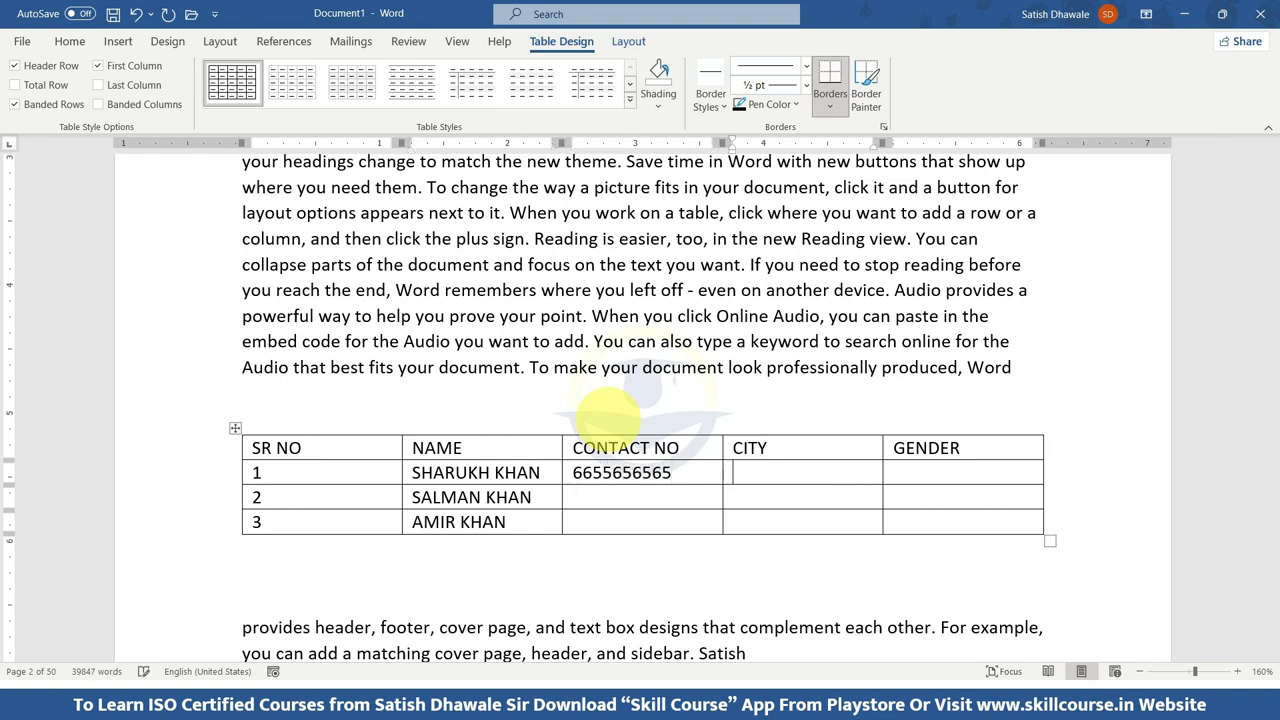
{"action": "key", "text": "Tab"}
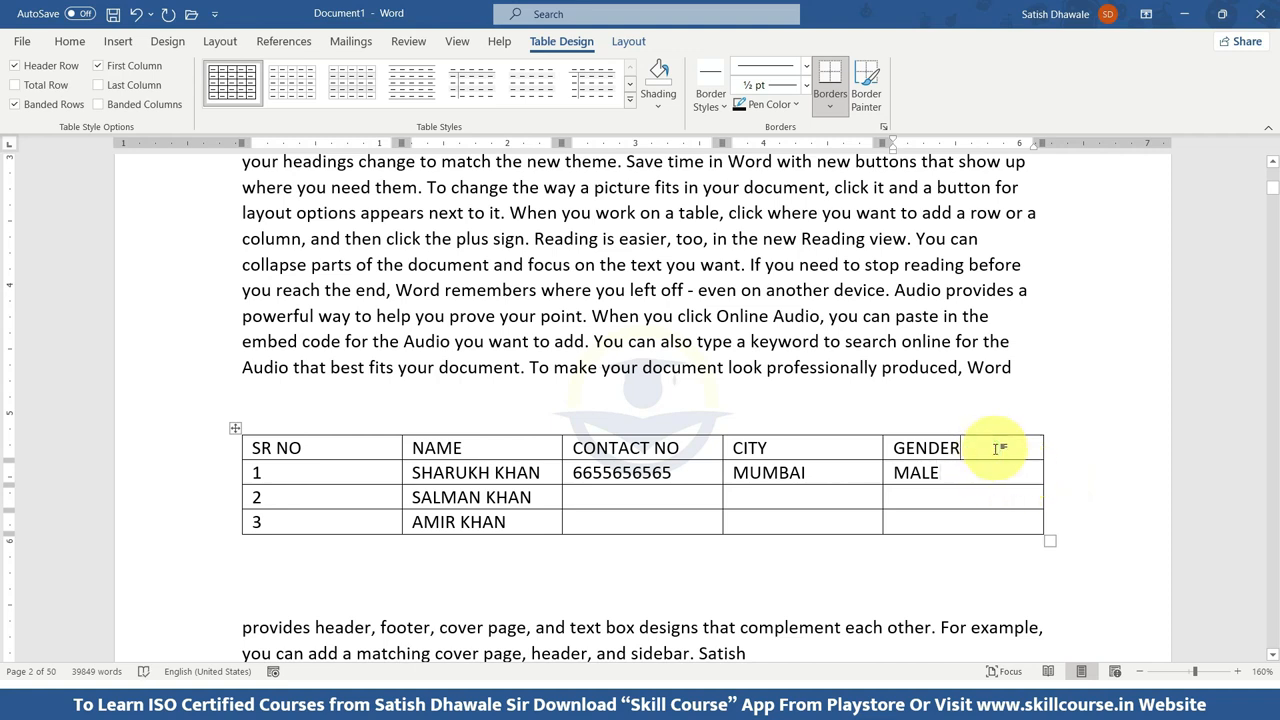
Try adding and deleting a column to the right of GENDER, and undo both changes.
{"action": "left_click", "coordinate": [620, 45]}
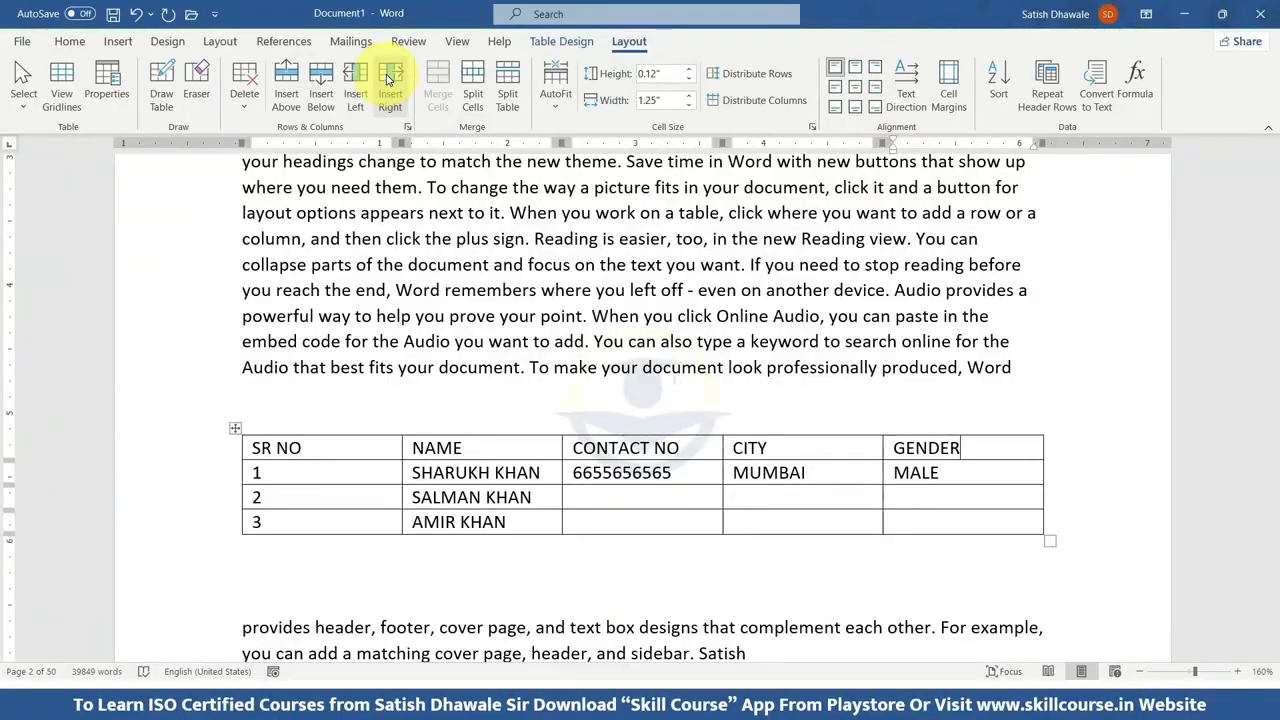
{"action": "left_click", "coordinate": [389, 80]}
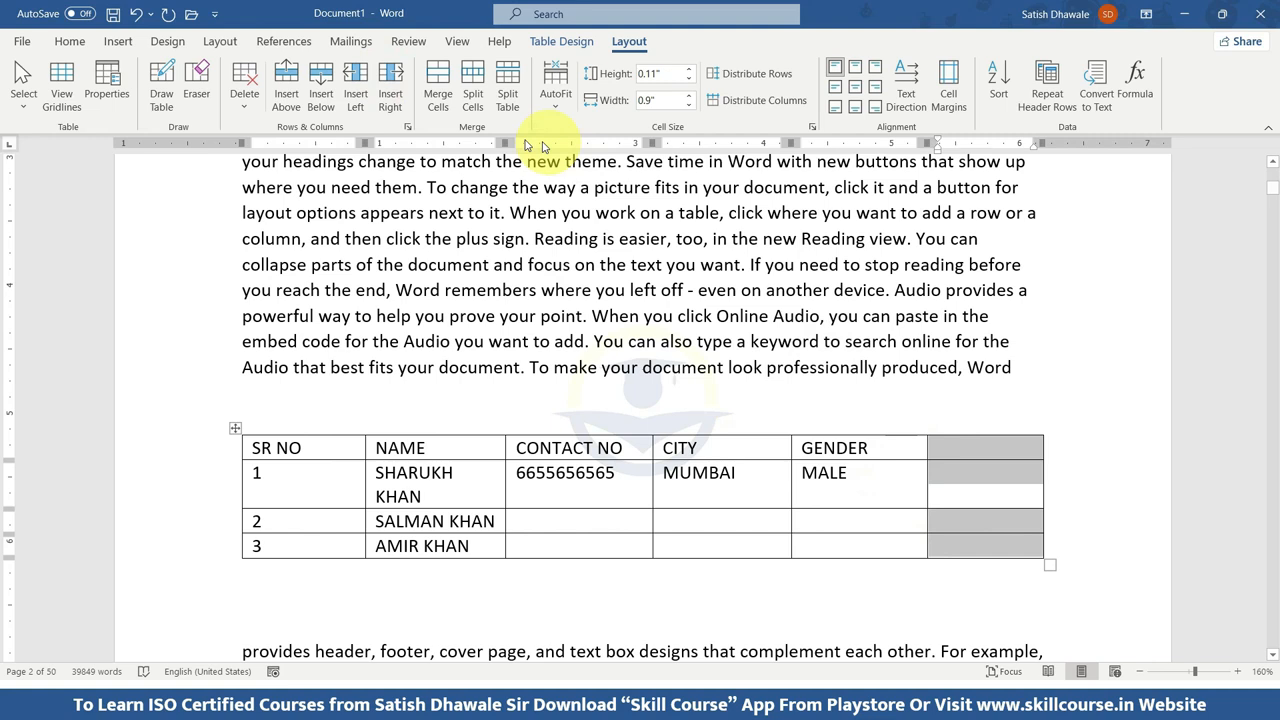
{"action": "left_click", "coordinate": [244, 85]}
{"action": "left_click", "coordinate": [262, 153]}
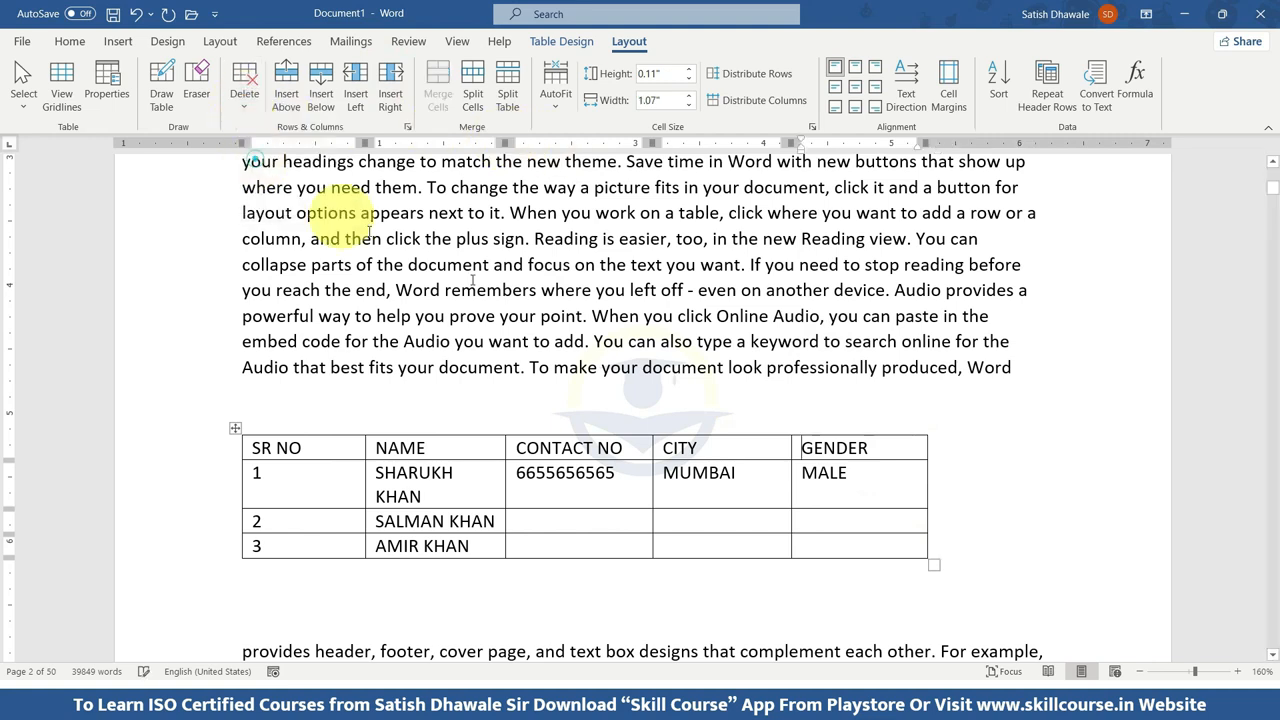
{"action": "key", "text": "ctrl+z"}
{"action": "key", "text": "ctrl+z"}
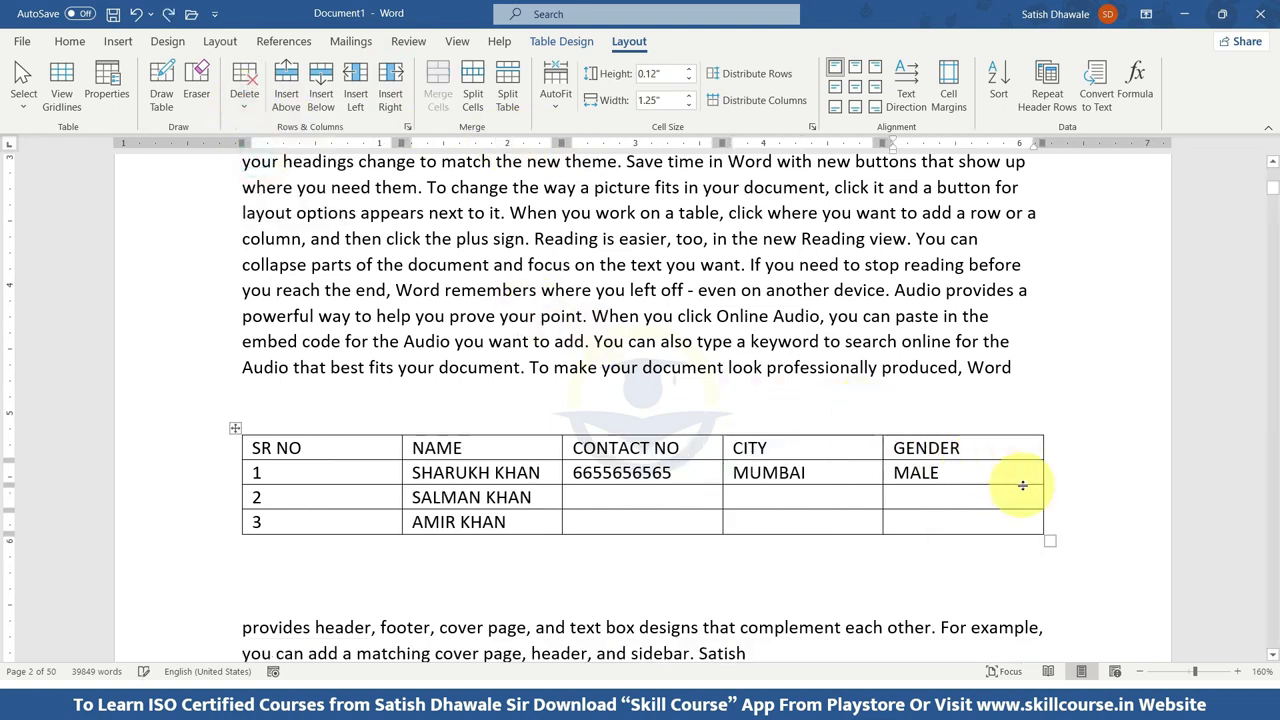
Insert a blank column to the left of GENDER and delete it again.
{"action": "left_click", "coordinate": [998, 452]}
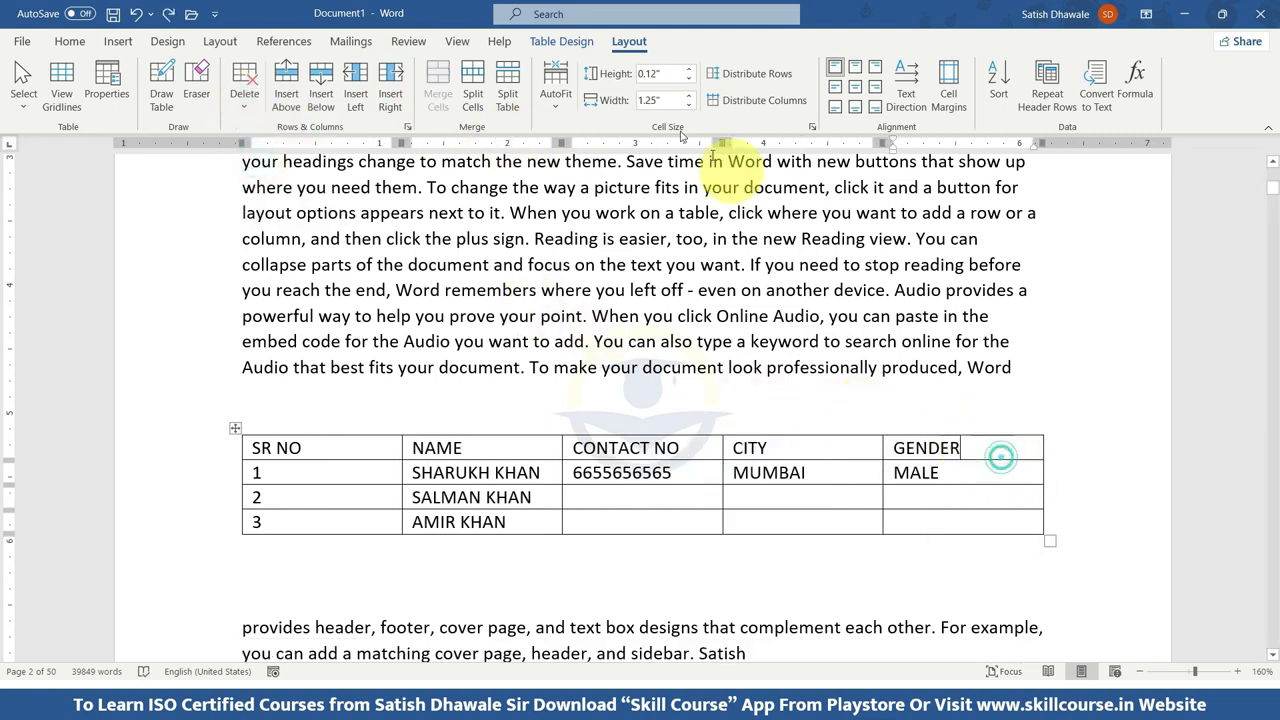
{"action": "left_click", "coordinate": [360, 93]}
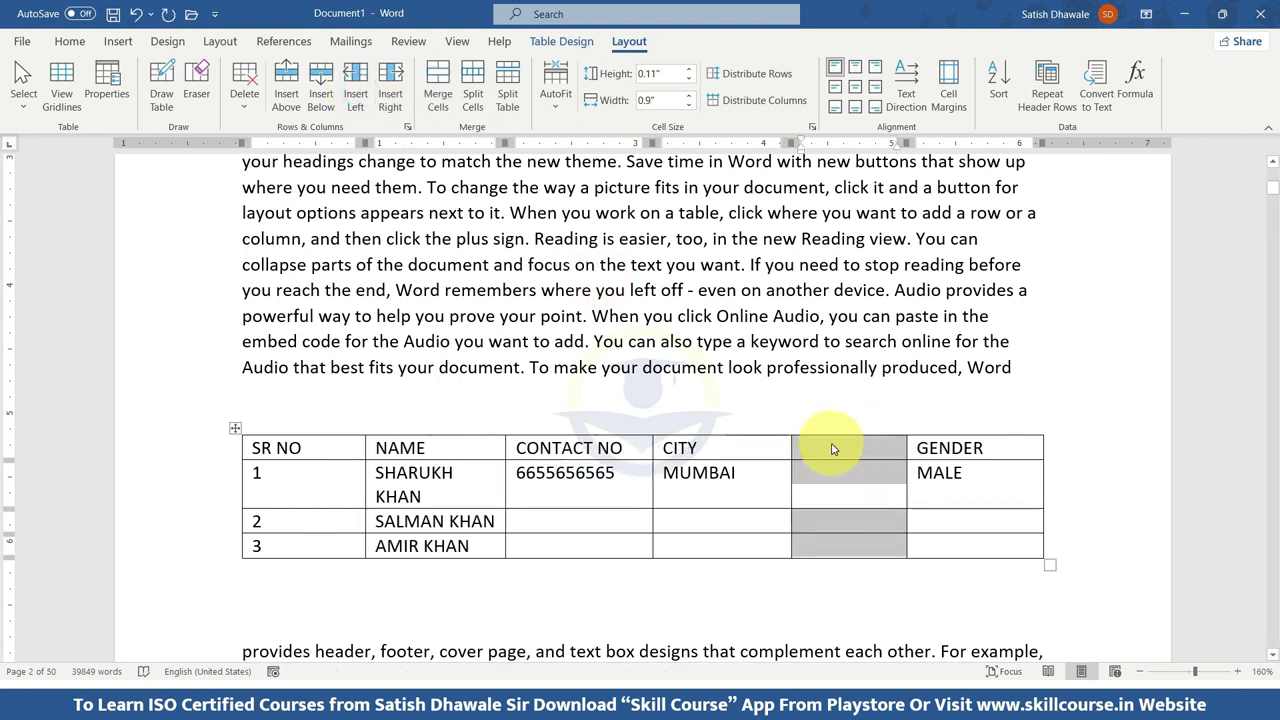
{"action": "left_click", "coordinate": [834, 495]}
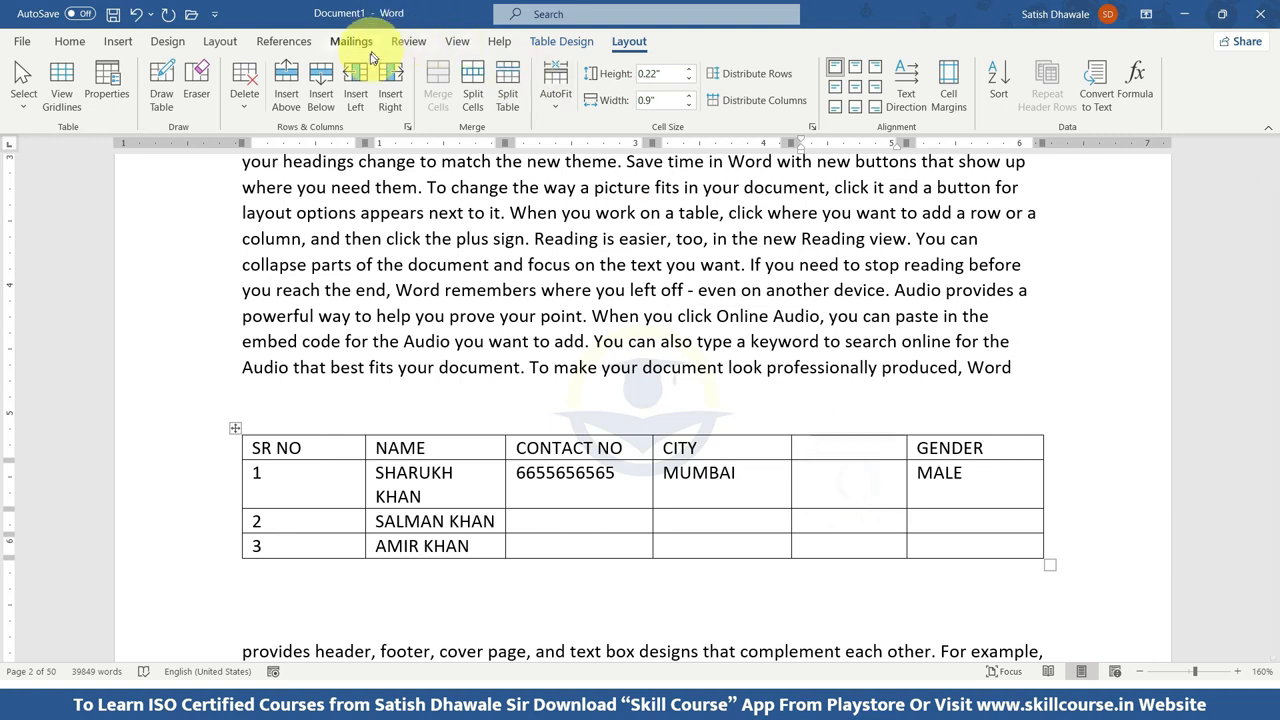
{"action": "left_click", "coordinate": [246, 88]}
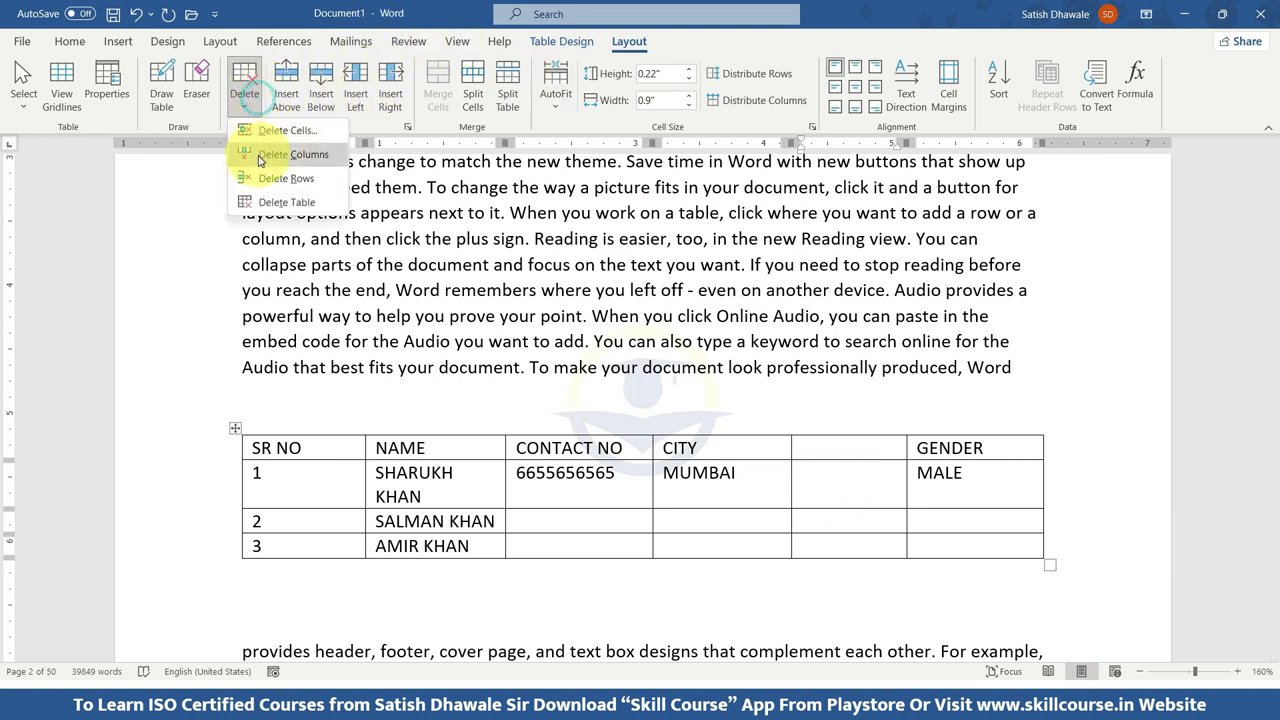
{"action": "left_click", "coordinate": [261, 158]}
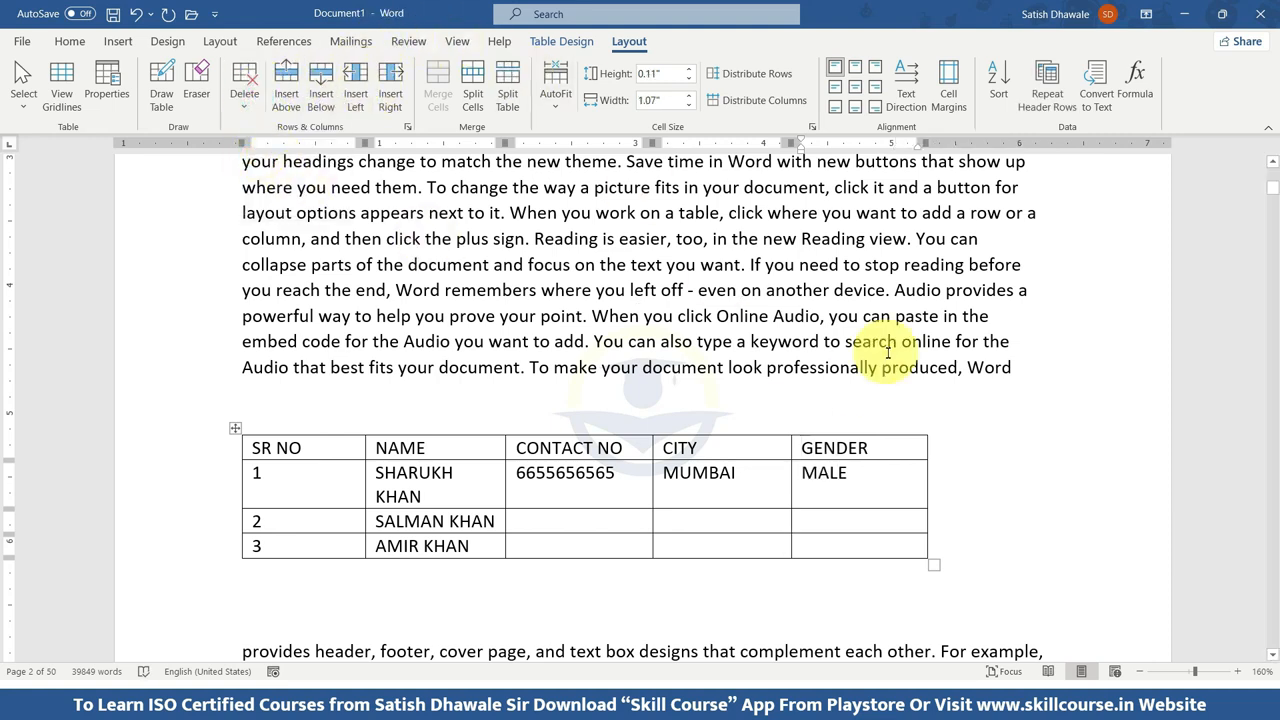
Enlarge the table to about the text width and narrow its columns to fit their contents, with SR NO about 0.56" wide.
{"action": "left_click_drag", "start_coordinate": [934, 565], "coordinate": [1040, 607]}
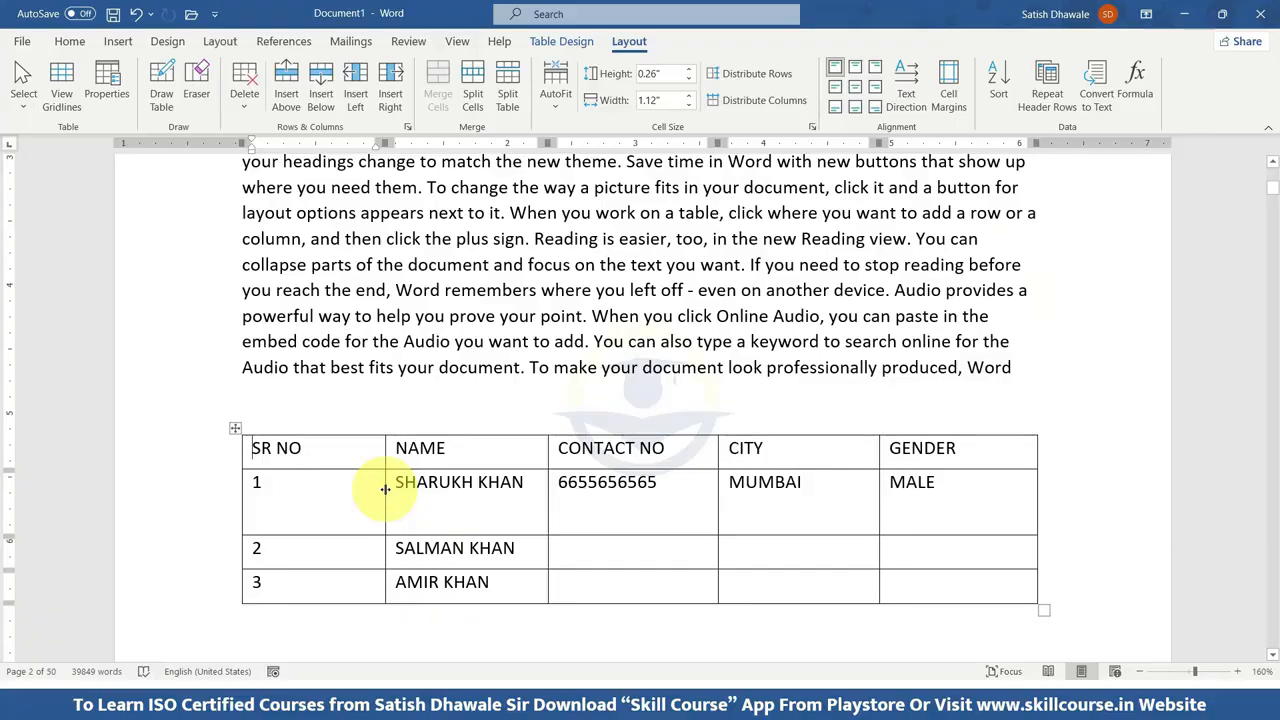
{"action": "left_click_drag", "start_coordinate": [387, 484], "coordinate": [310, 491]}
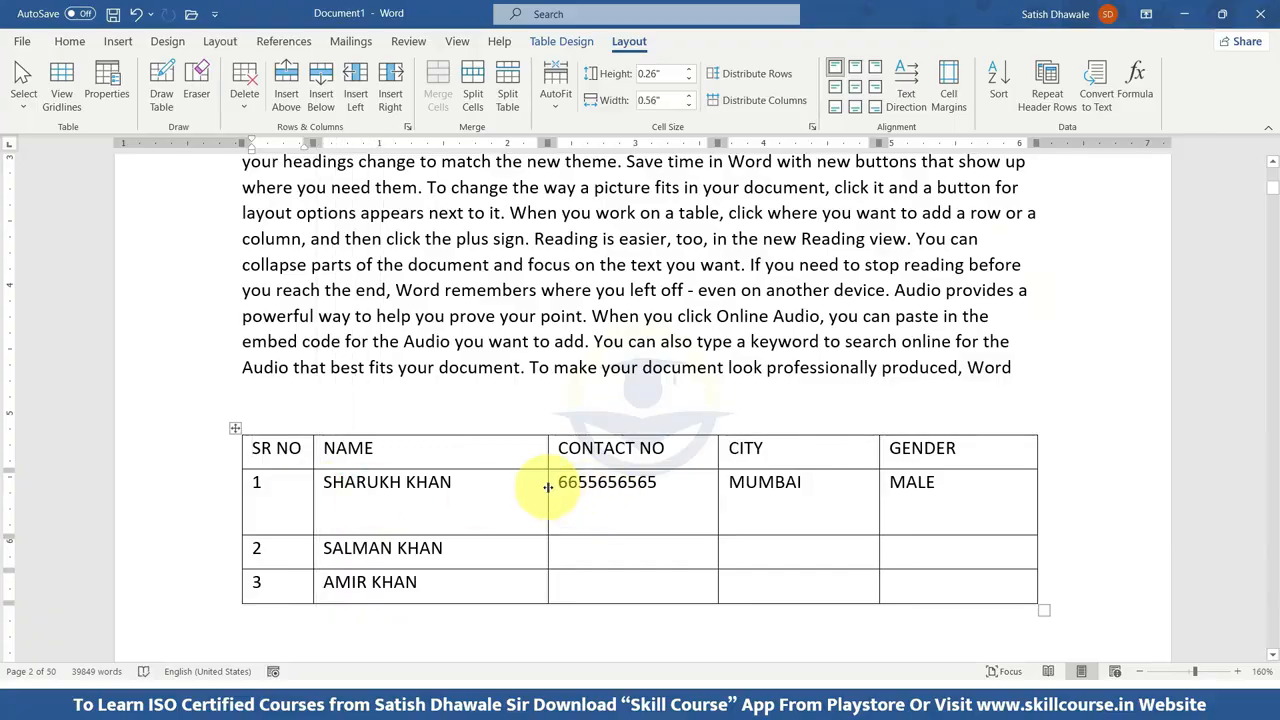
{"action": "left_click_drag", "start_coordinate": [548, 489], "coordinate": [513, 489]}
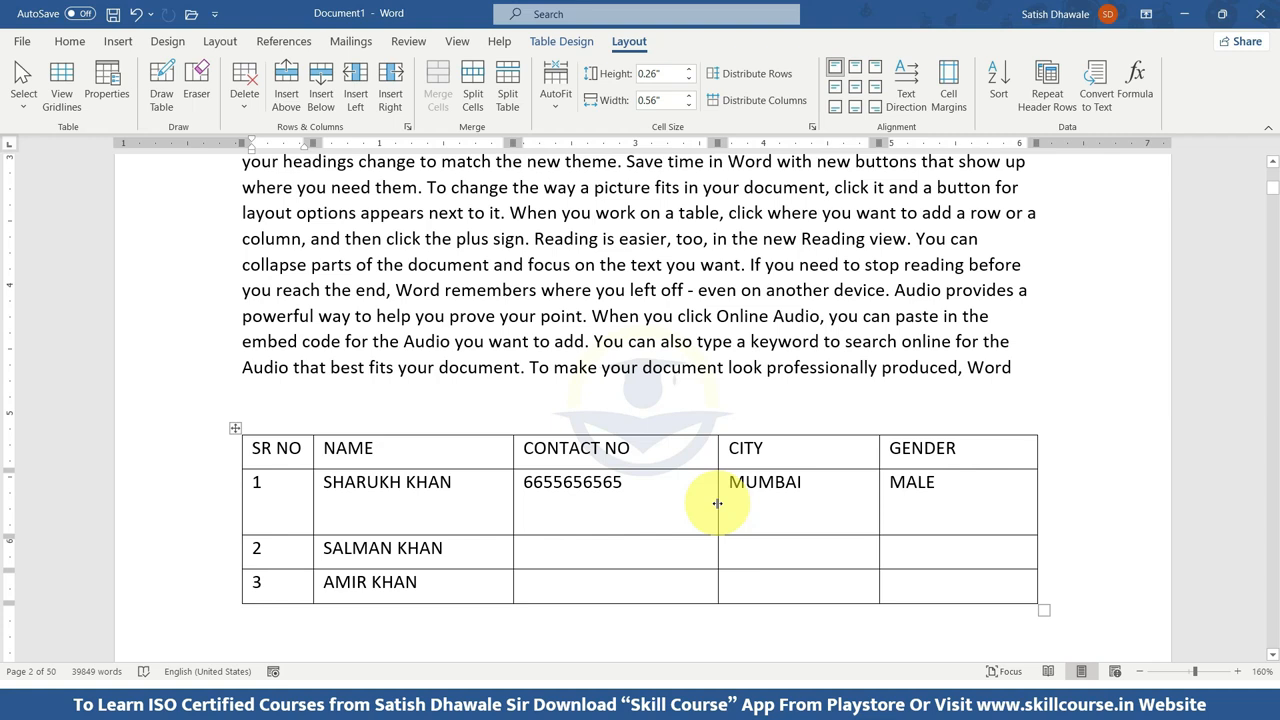
{"action": "left_click_drag", "start_coordinate": [717, 503], "coordinate": [657, 505]}
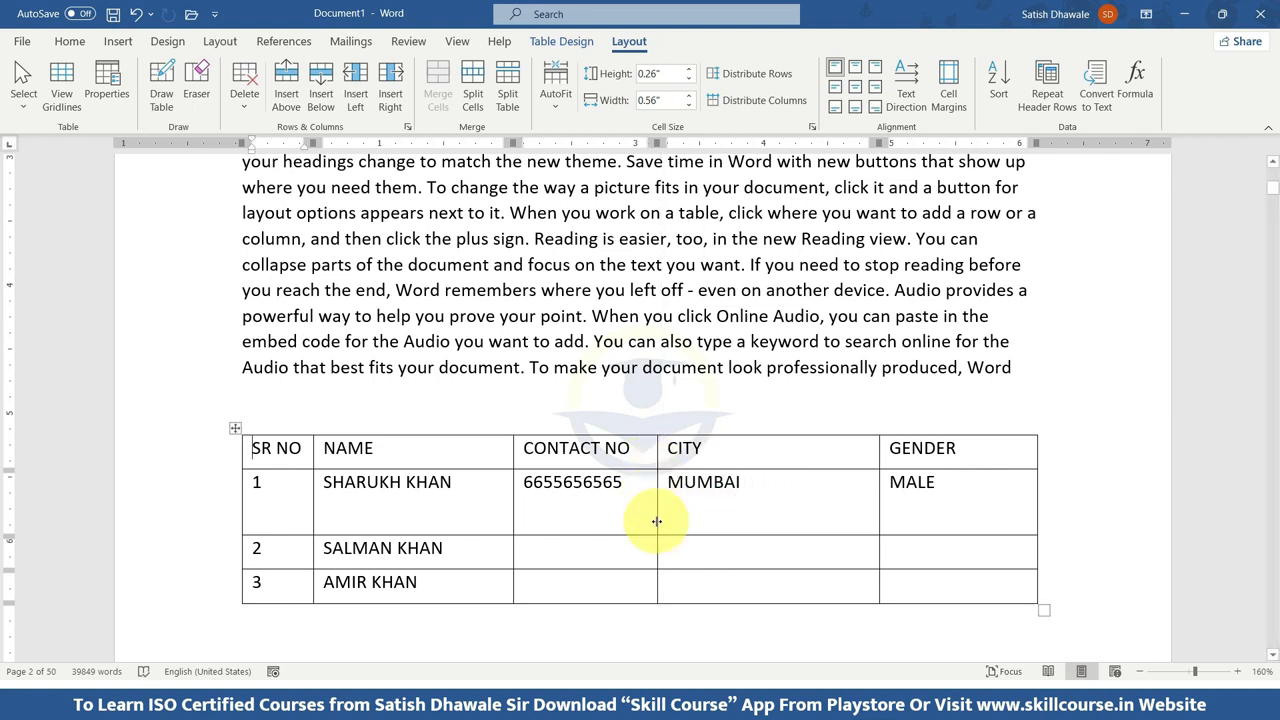
Apply the light-blue grid table style with a filled header row and first column to the whole table.
{"action": "left_click", "coordinate": [234, 430]}
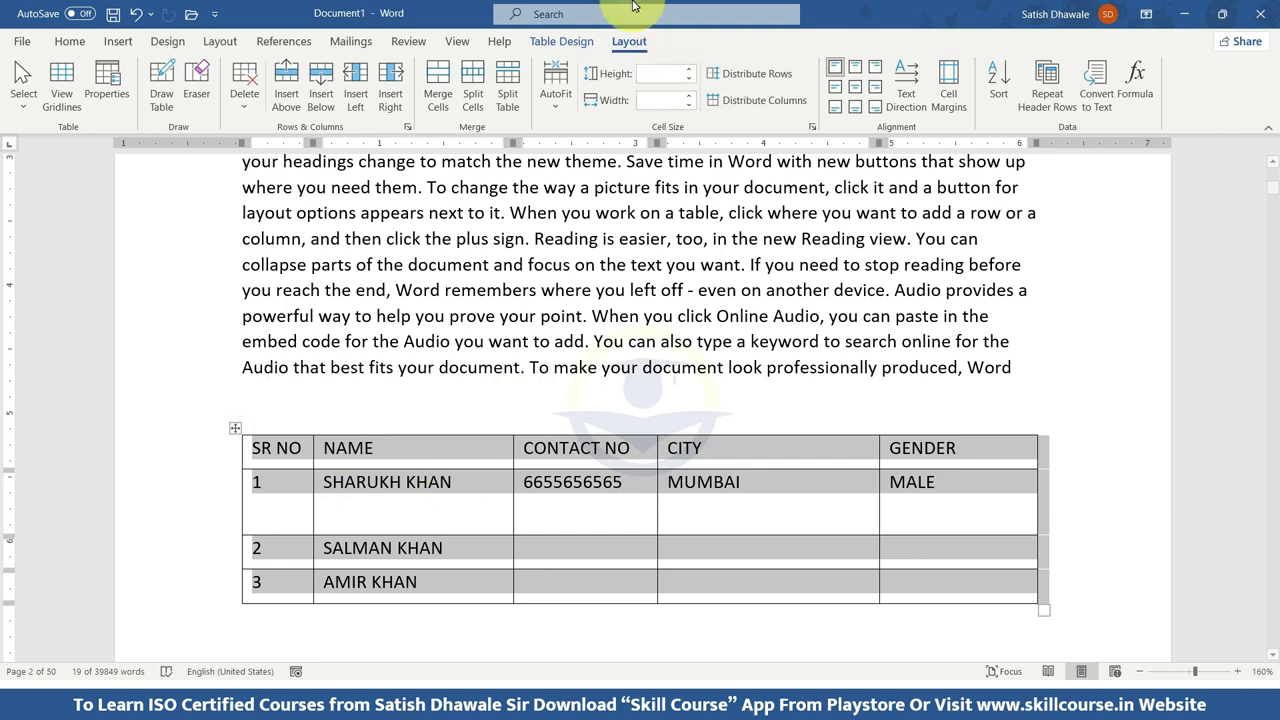
{"action": "left_click", "coordinate": [561, 41]}
{"action": "left_click", "coordinate": [628, 105]}
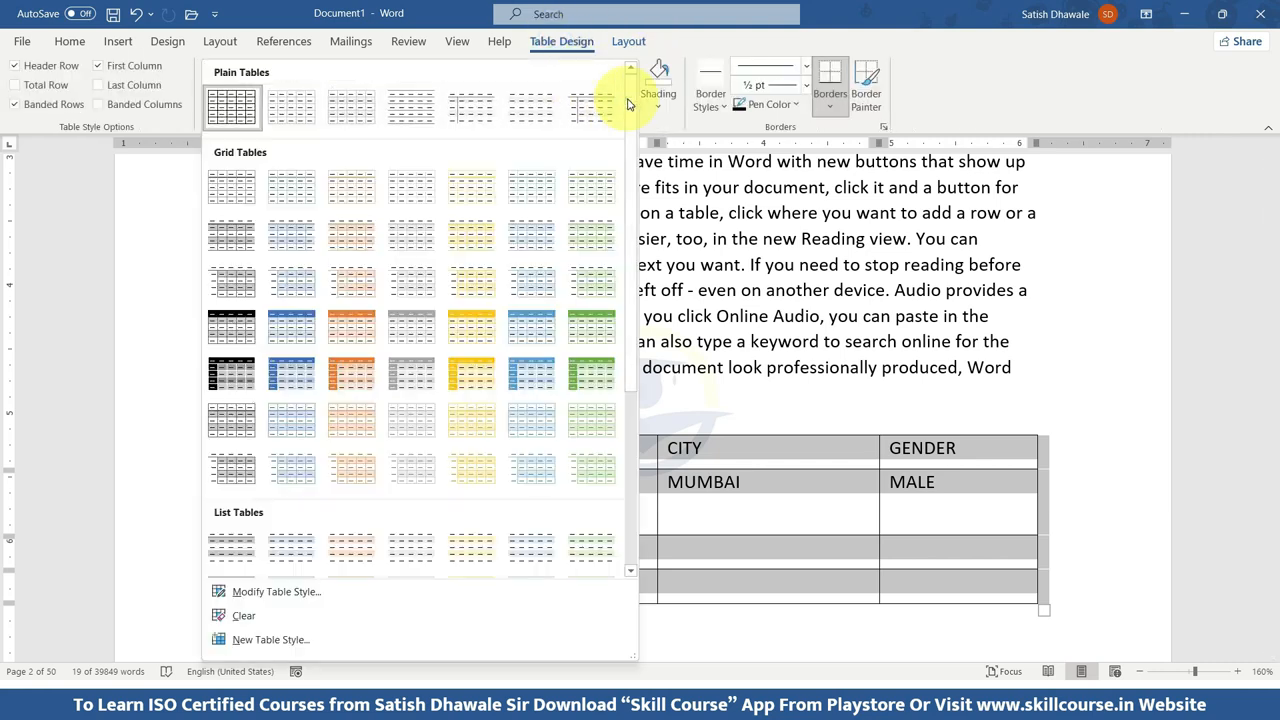
{"action": "left_click", "coordinate": [545, 372]}
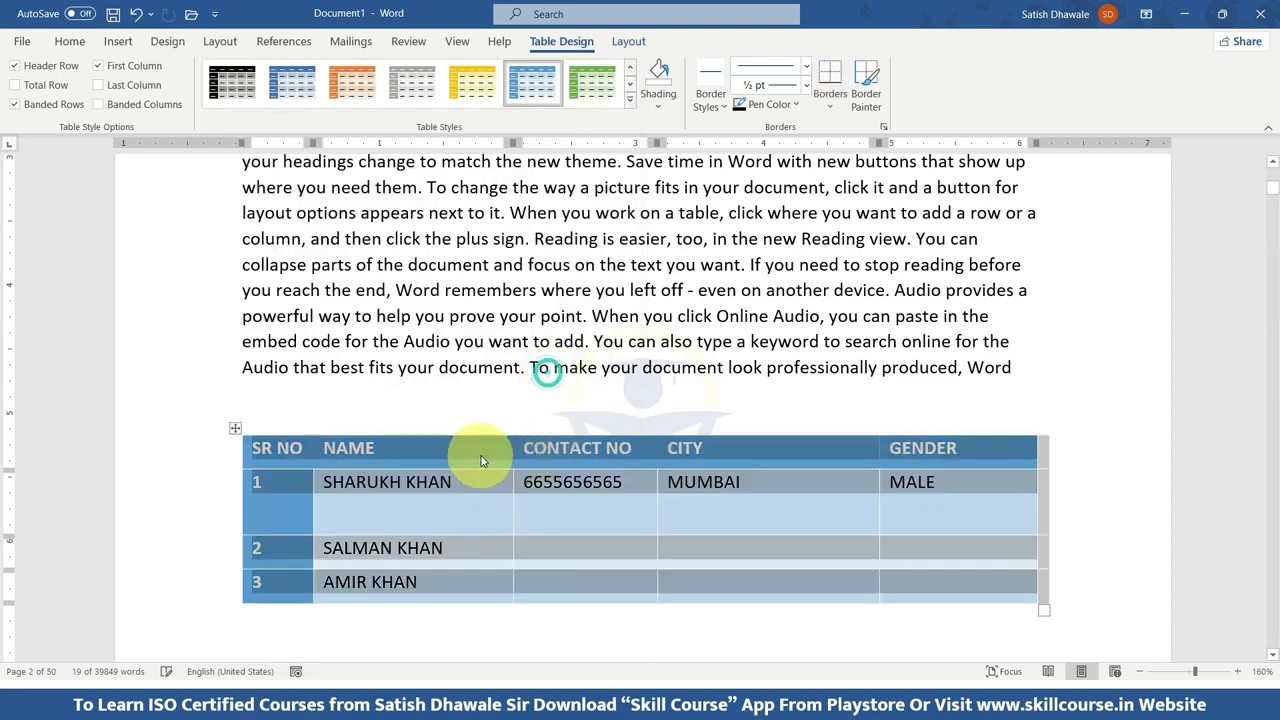
Apply the solid black 1 ½ pt border style to all borders of the table.
{"action": "left_click", "coordinate": [714, 100]}
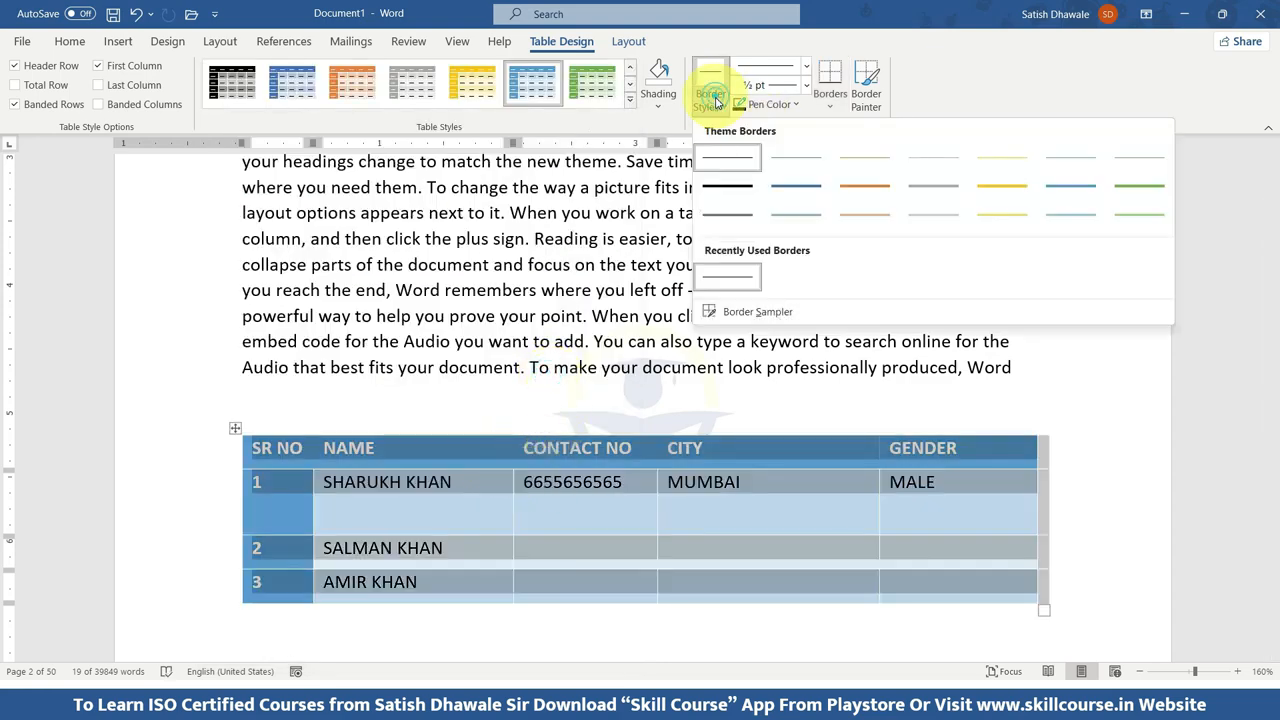
{"action": "left_click", "coordinate": [729, 186]}
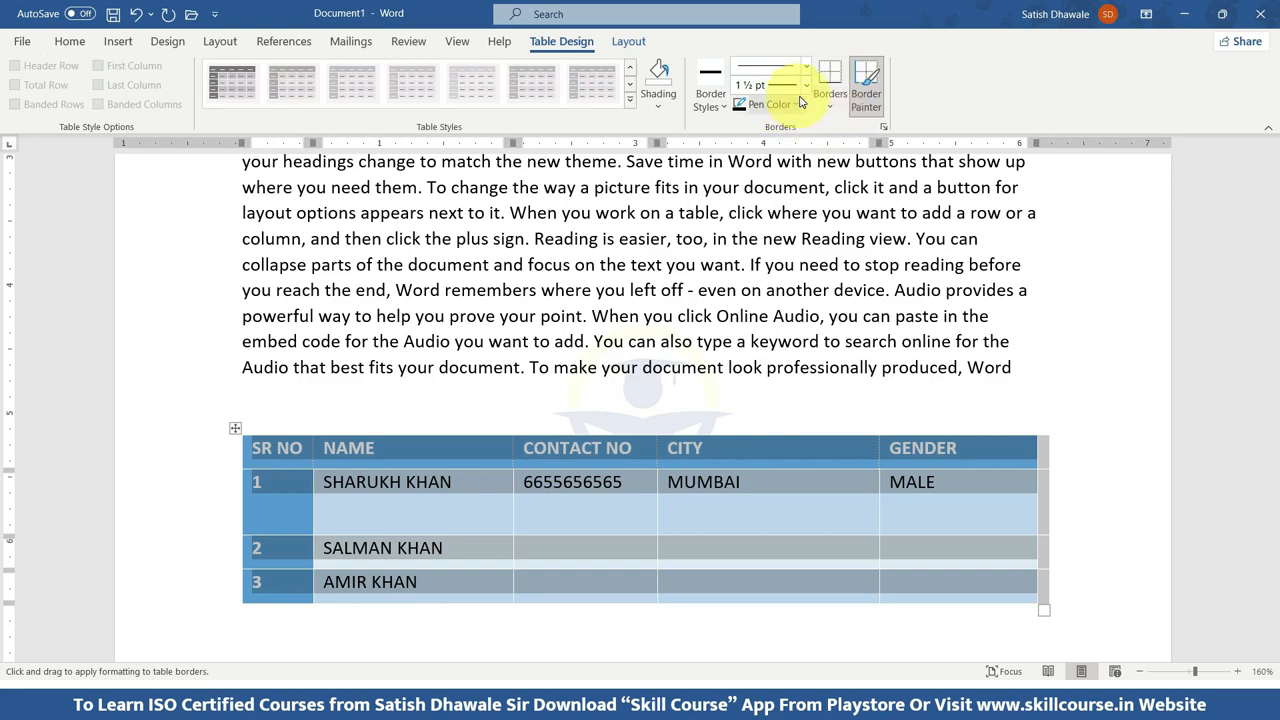
{"action": "left_click", "coordinate": [832, 106]}
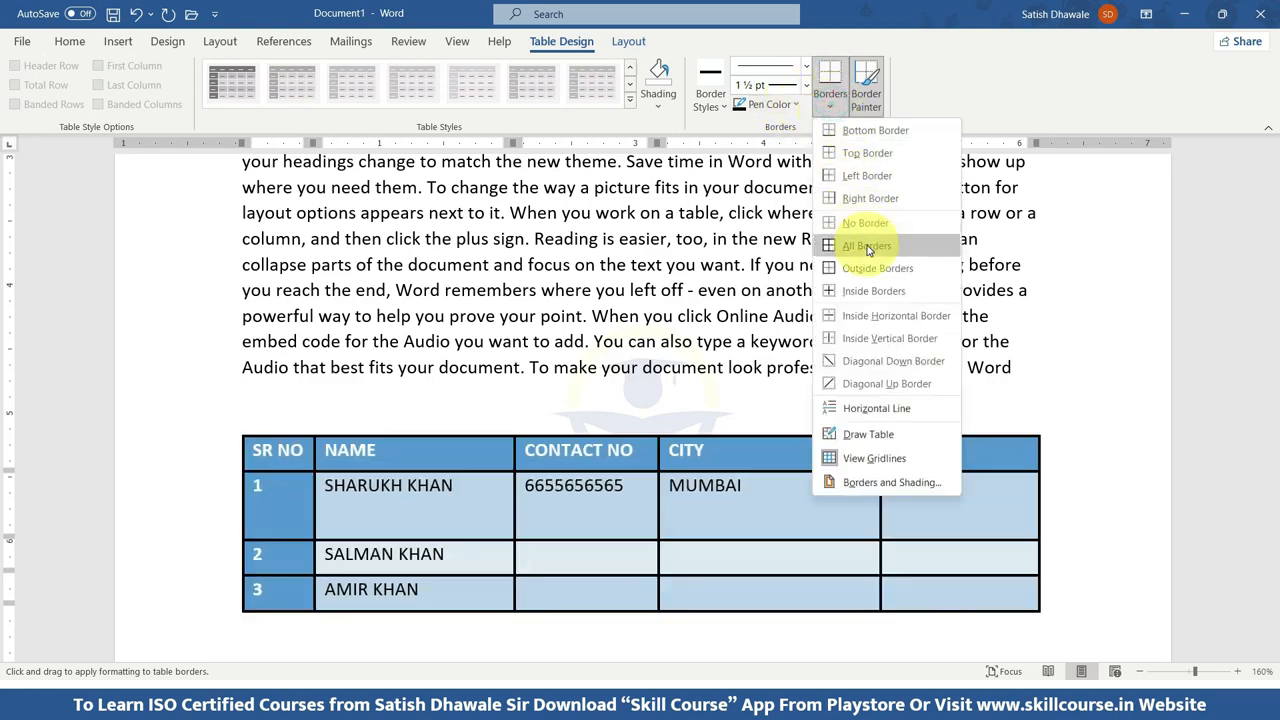
{"action": "left_click", "coordinate": [868, 248]}
{"action": "left_click", "coordinate": [830, 98]}
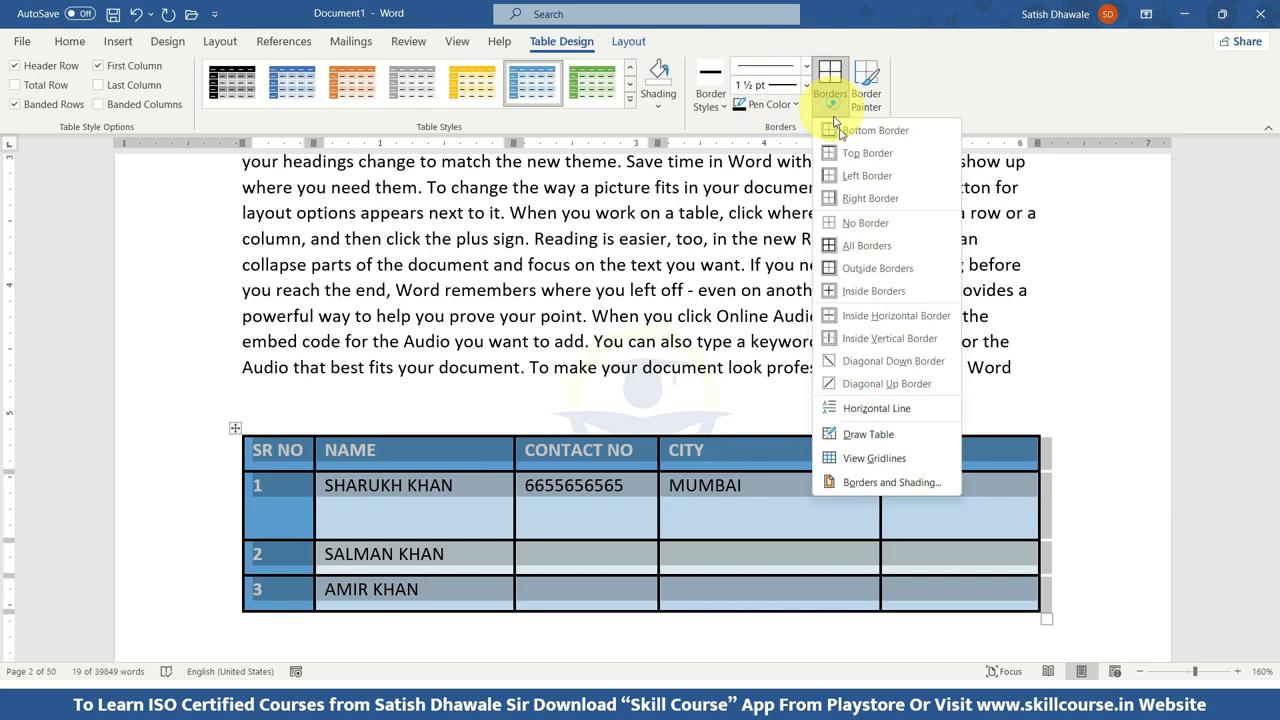
{"action": "left_click", "coordinate": [850, 248]}
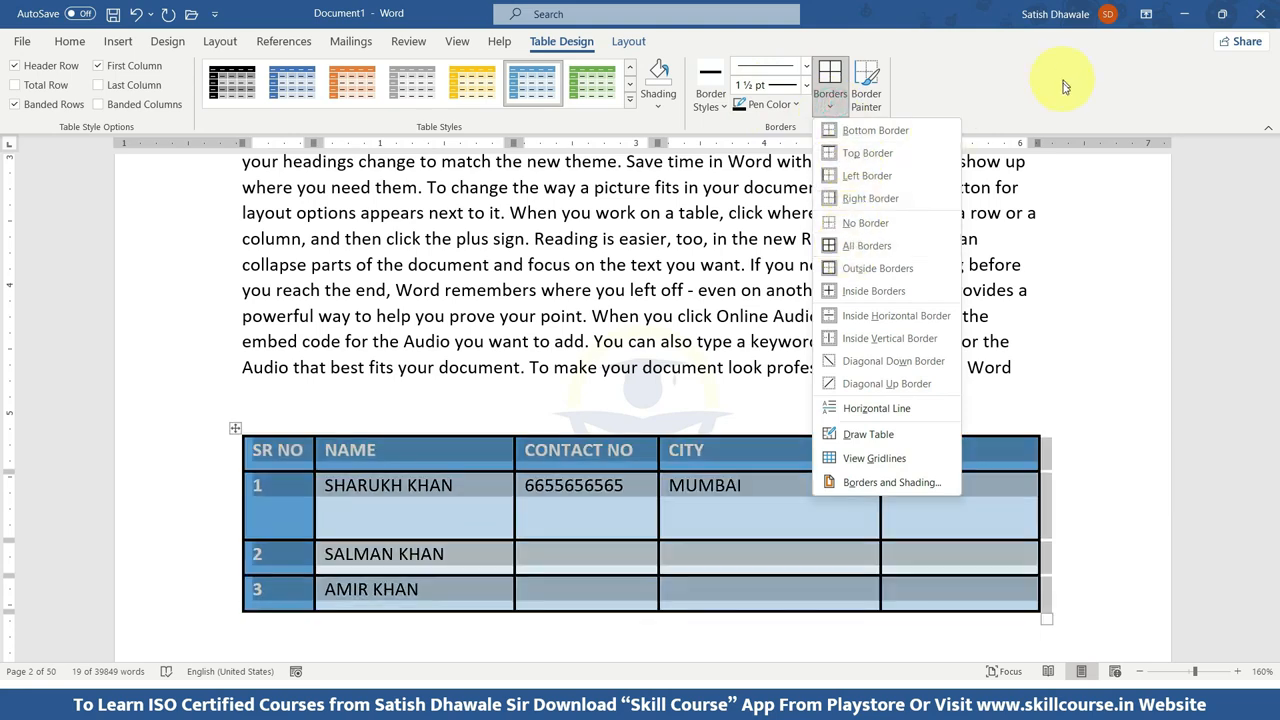
{"action": "left_click", "coordinate": [688, 271]}
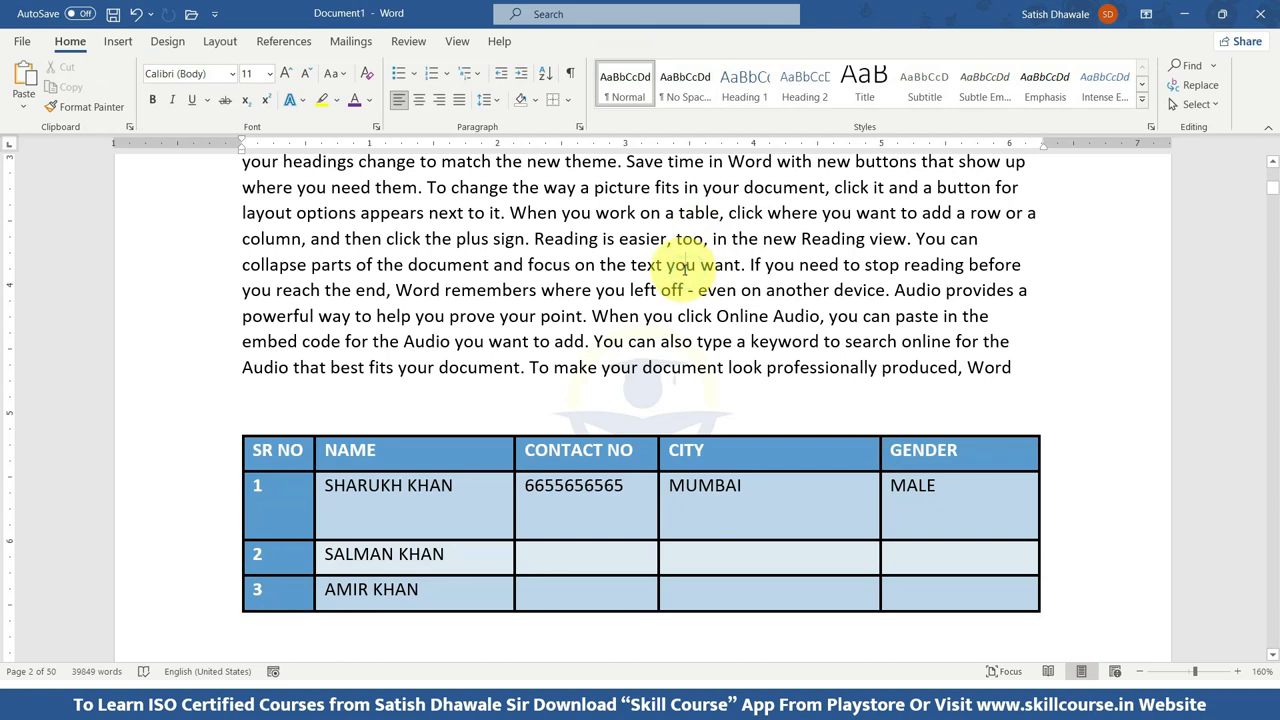
Add two blank rows at the end of the table from its last cell, then undo both additions.
{"action": "scroll", "coordinate": [470, 480], "scroll_direction": "down", "scroll_amount": 3}
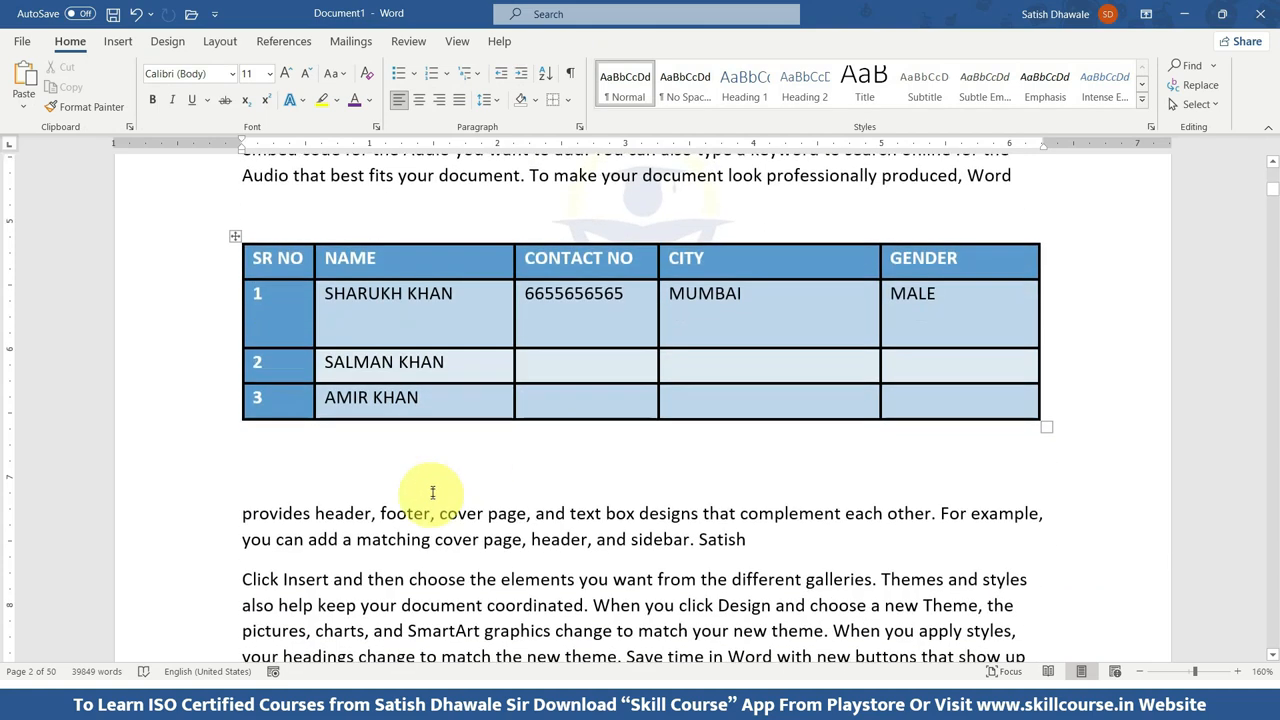
{"action": "left_click", "coordinate": [290, 400]}
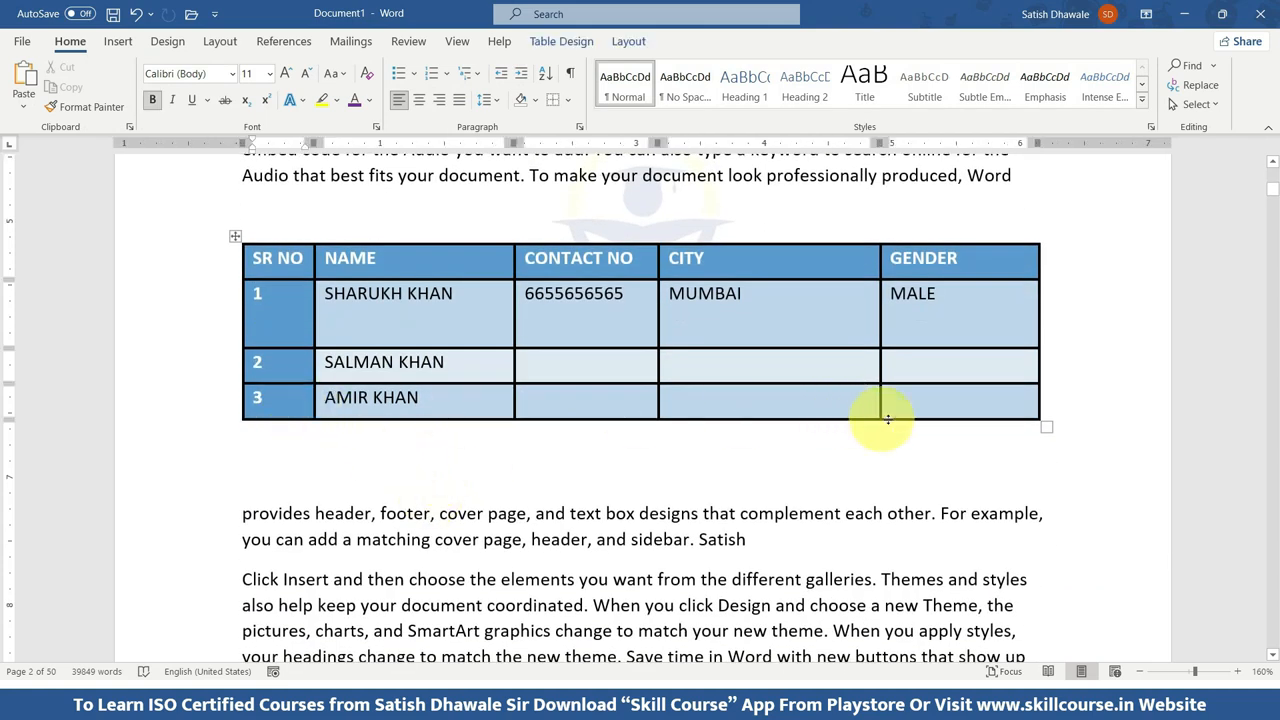
{"action": "left_click", "coordinate": [930, 405]}
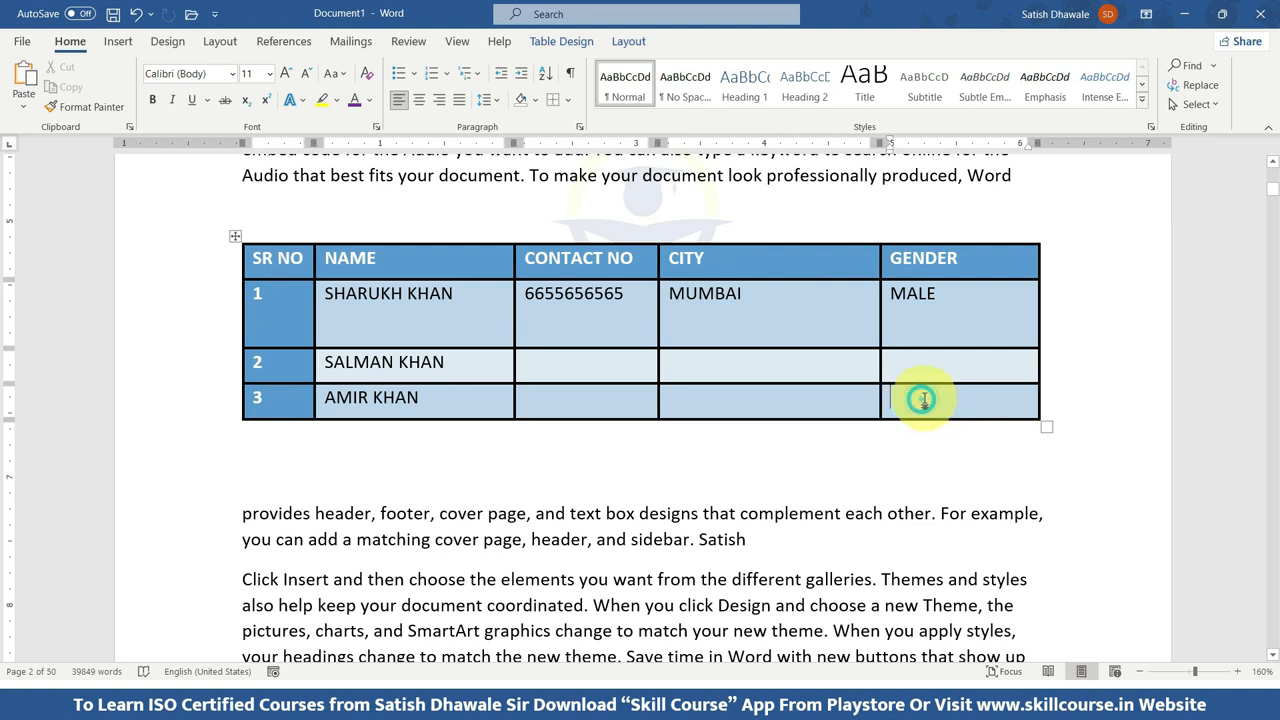
{"action": "key", "text": "Tab"}
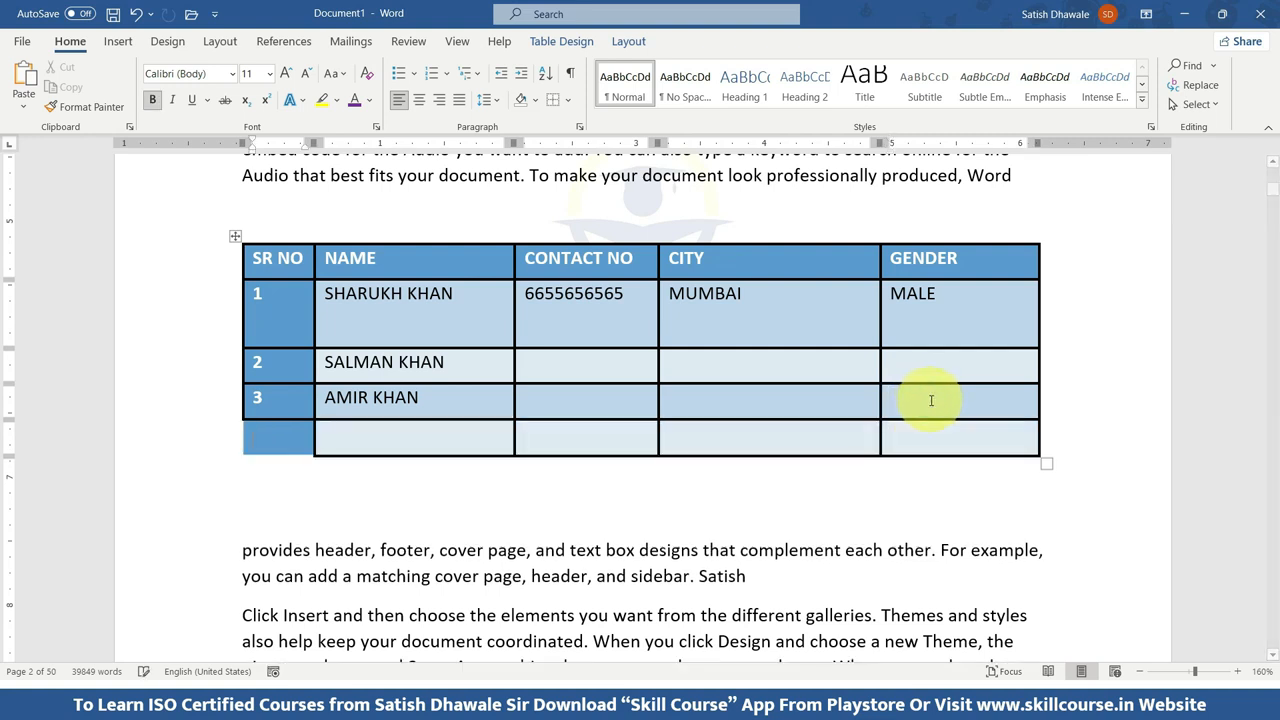
{"action": "key", "text": "Tab"}
{"action": "key", "text": "Tab"}
{"action": "key", "text": "Tab"}
{"action": "key", "text": "Tab"}
{"action": "key", "text": "Tab"}
{"action": "key", "text": "Tab"}
{"action": "key", "text": "Tab"}
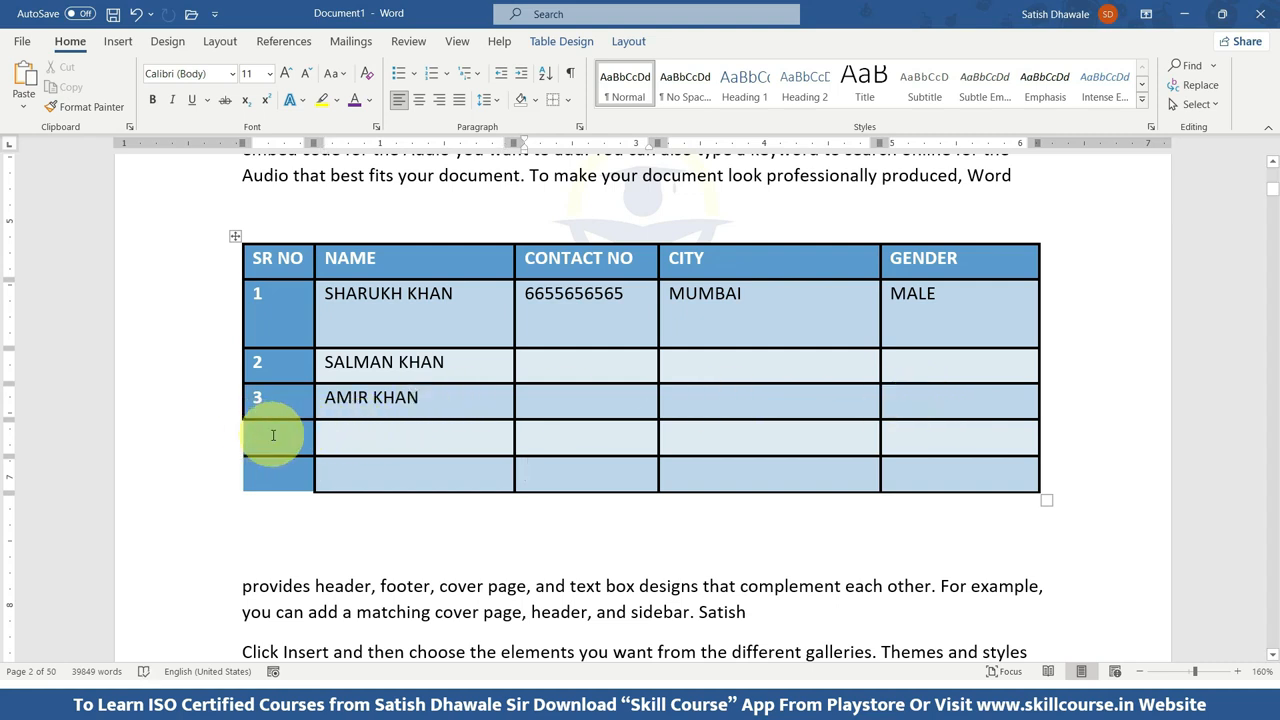
{"action": "key", "text": "ctrl+z"}
{"action": "key", "text": "ctrl+z"}
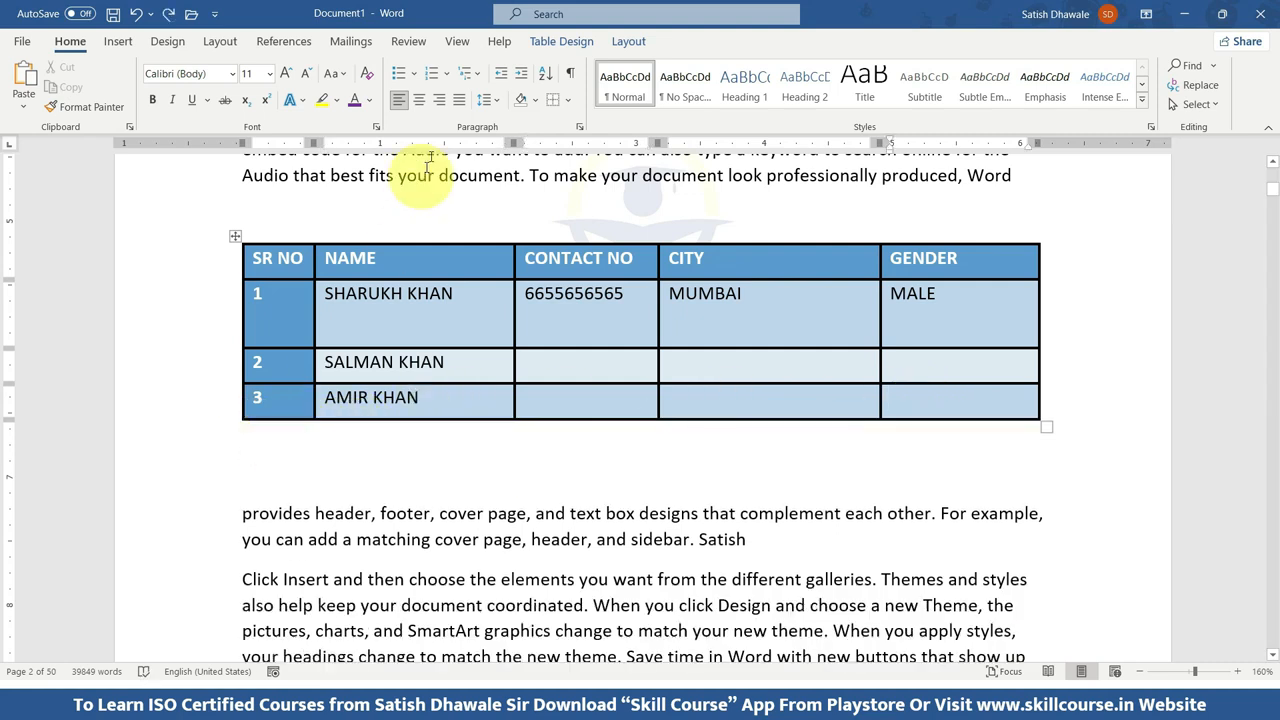
Insert six blank rows below row 3 at the end of the table.
{"action": "left_click", "coordinate": [562, 42]}
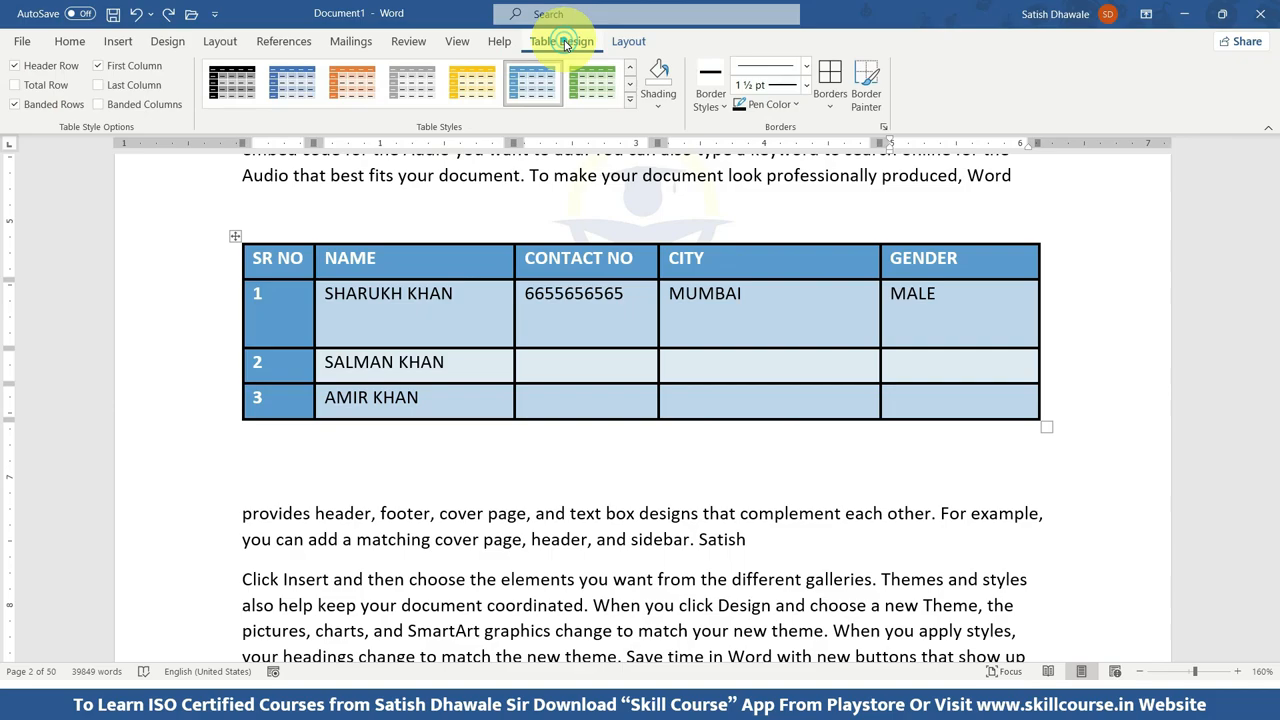
{"action": "left_click", "coordinate": [616, 44]}
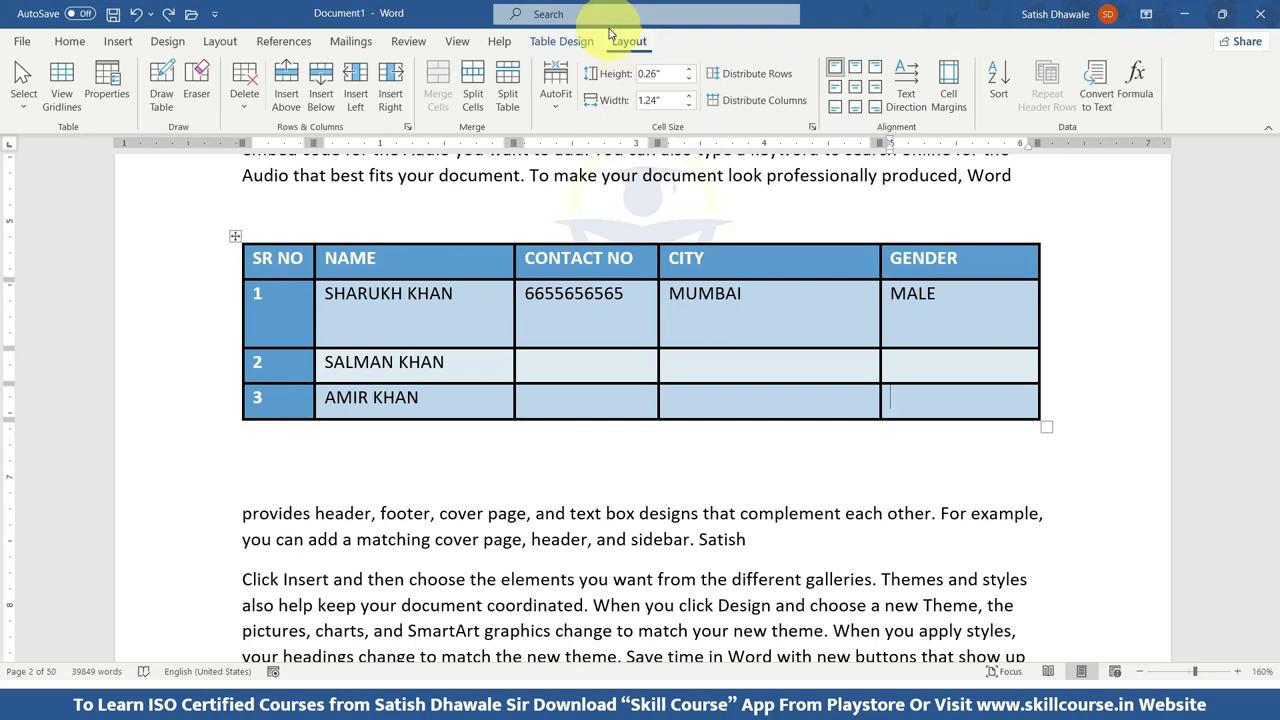
{"action": "left_click", "coordinate": [322, 93]}
{"action": "left_click", "coordinate": [322, 93]}
{"action": "left_click", "coordinate": [322, 93]}
{"action": "left_click", "coordinate": [322, 93]}
{"action": "left_click", "coordinate": [322, 93]}
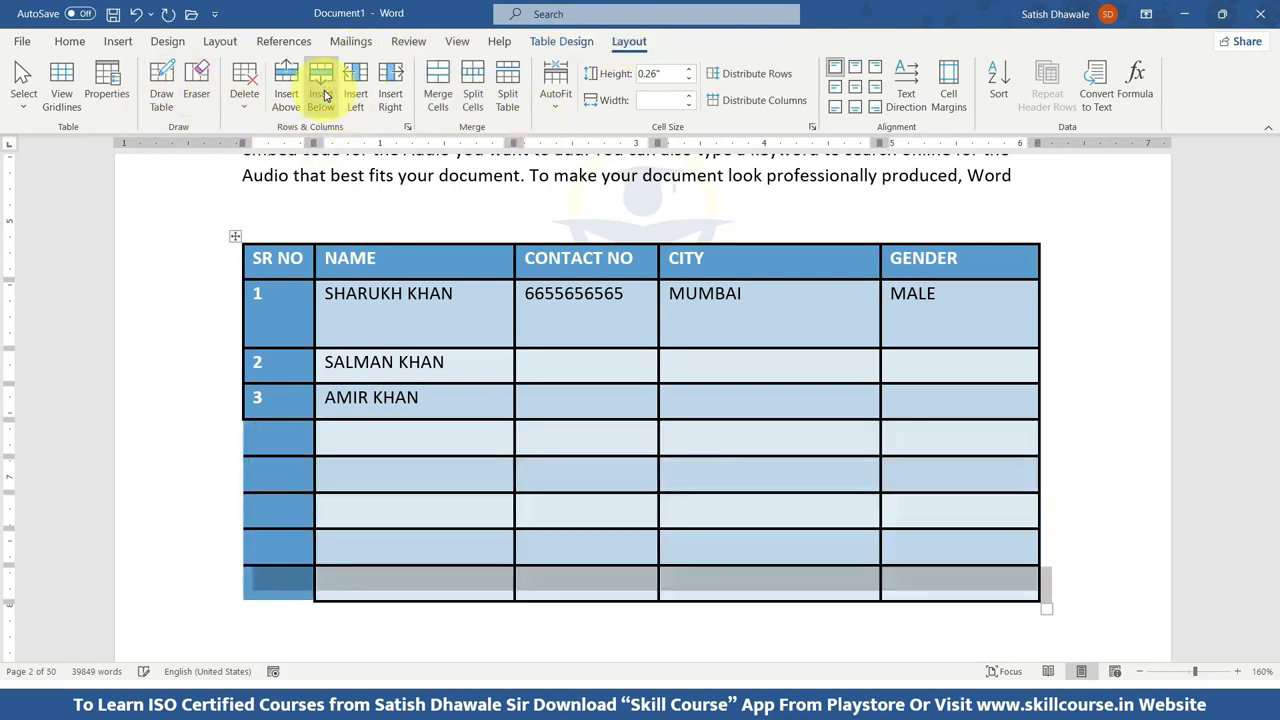
{"action": "left_click", "coordinate": [322, 93]}
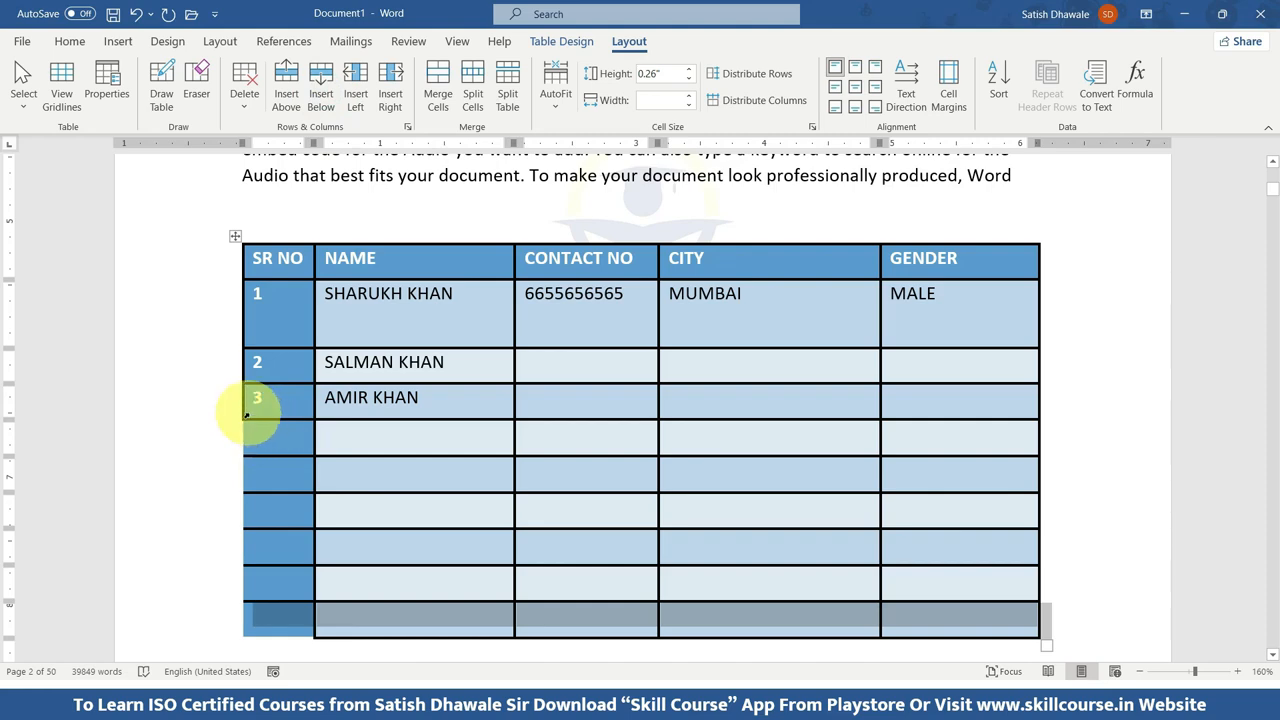
Apply all borders in the solid black 1 ½ pt line to the whole table, including the new rows.
{"action": "left_click", "coordinate": [235, 236]}
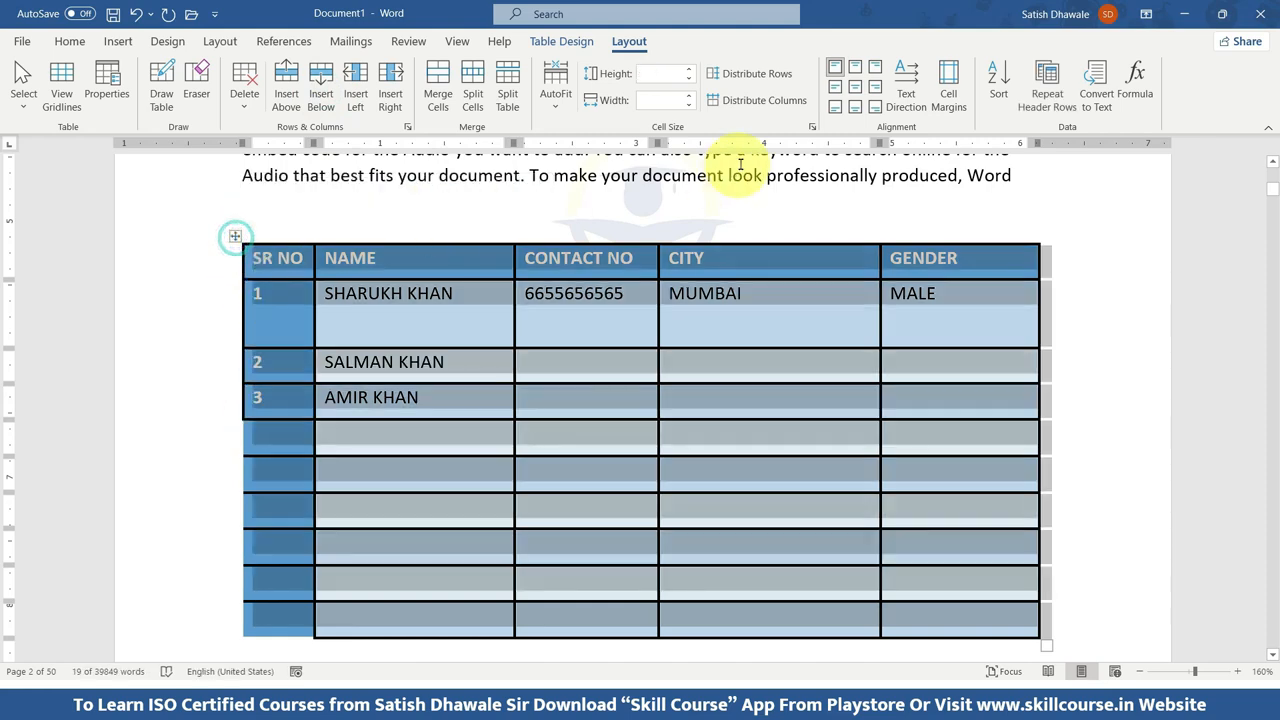
{"action": "left_click", "coordinate": [582, 45]}
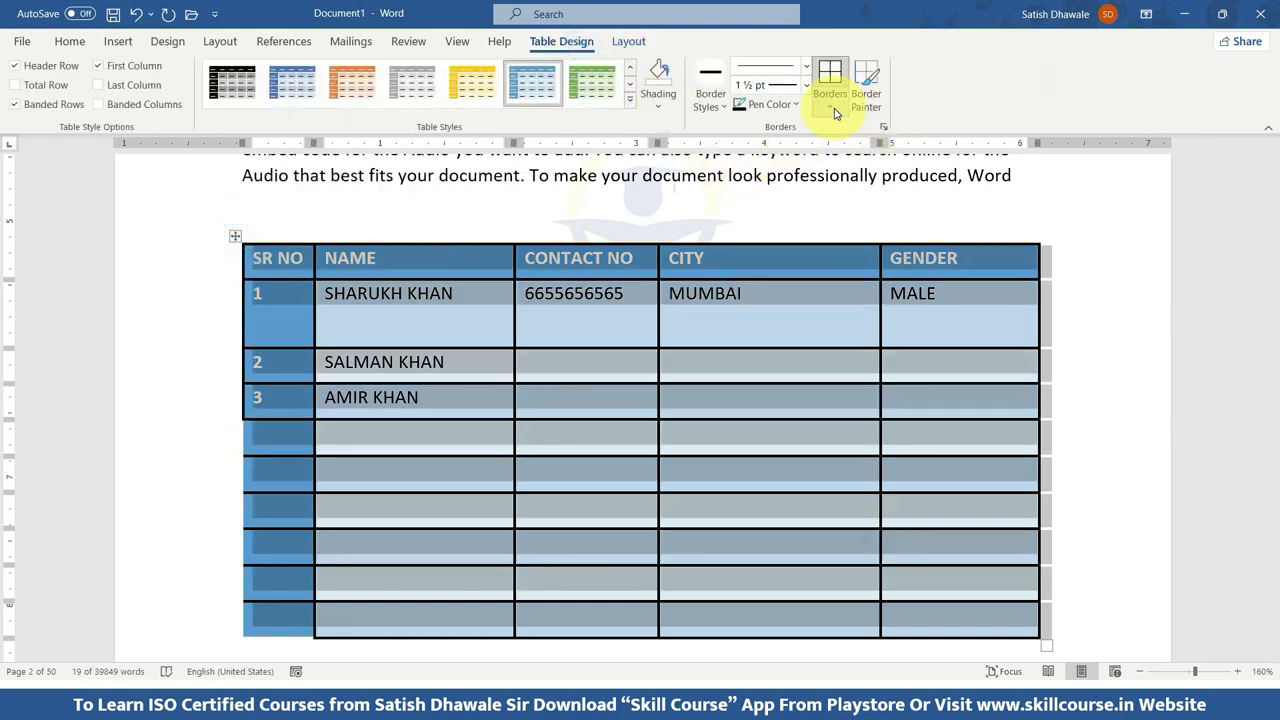
{"action": "left_click", "coordinate": [836, 113]}
{"action": "left_click", "coordinate": [857, 243]}
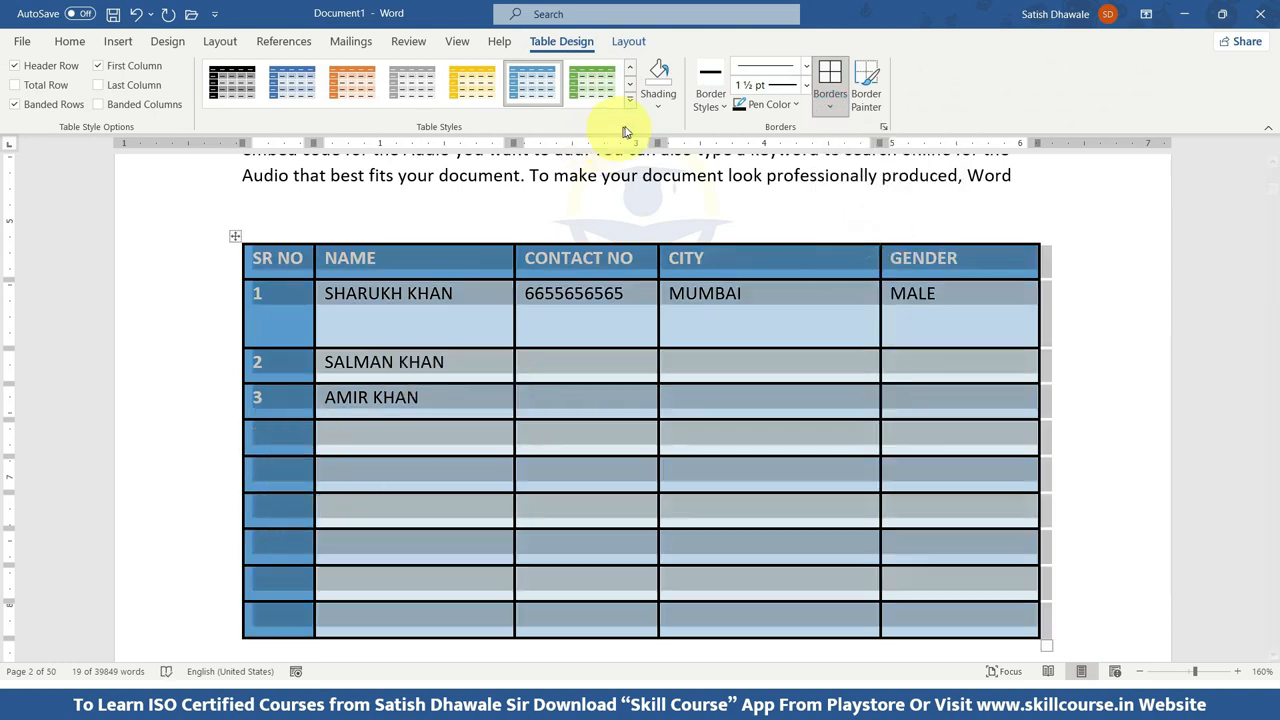
Preview shading colours on the whole table without applying any, keeping the table selected.
{"action": "left_click", "coordinate": [652, 107]}
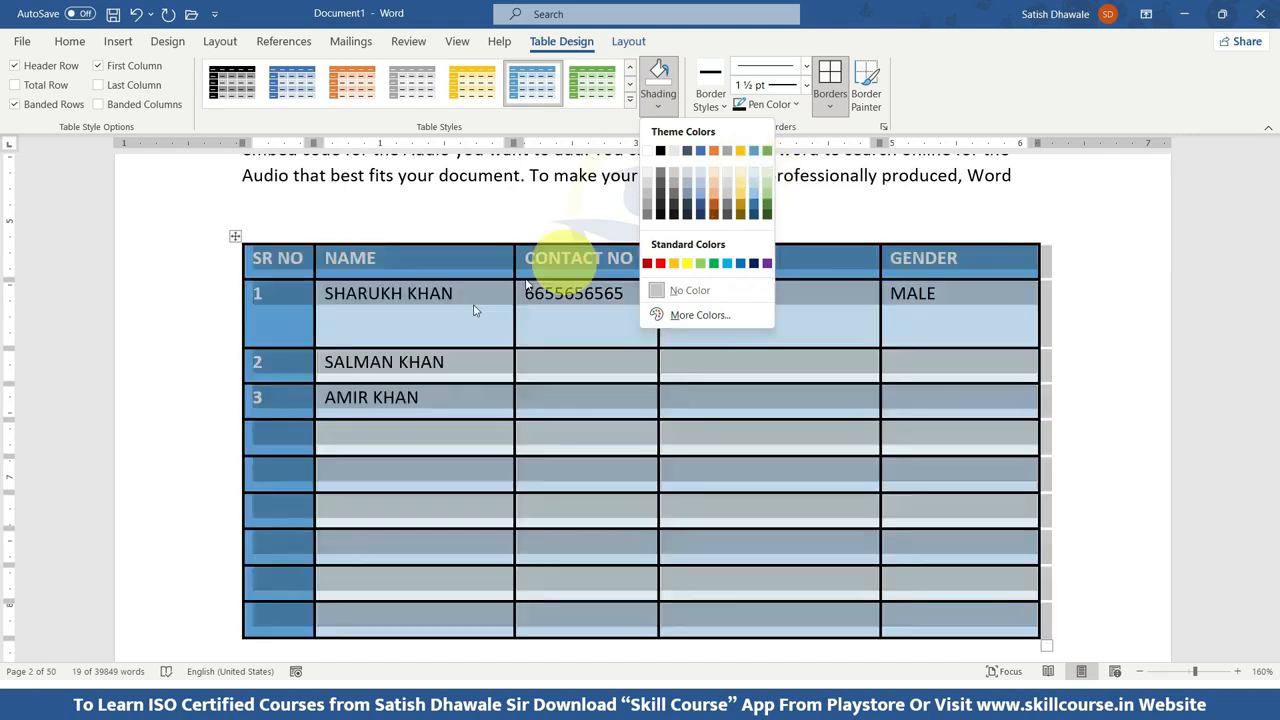
{"action": "left_click", "coordinate": [379, 380]}
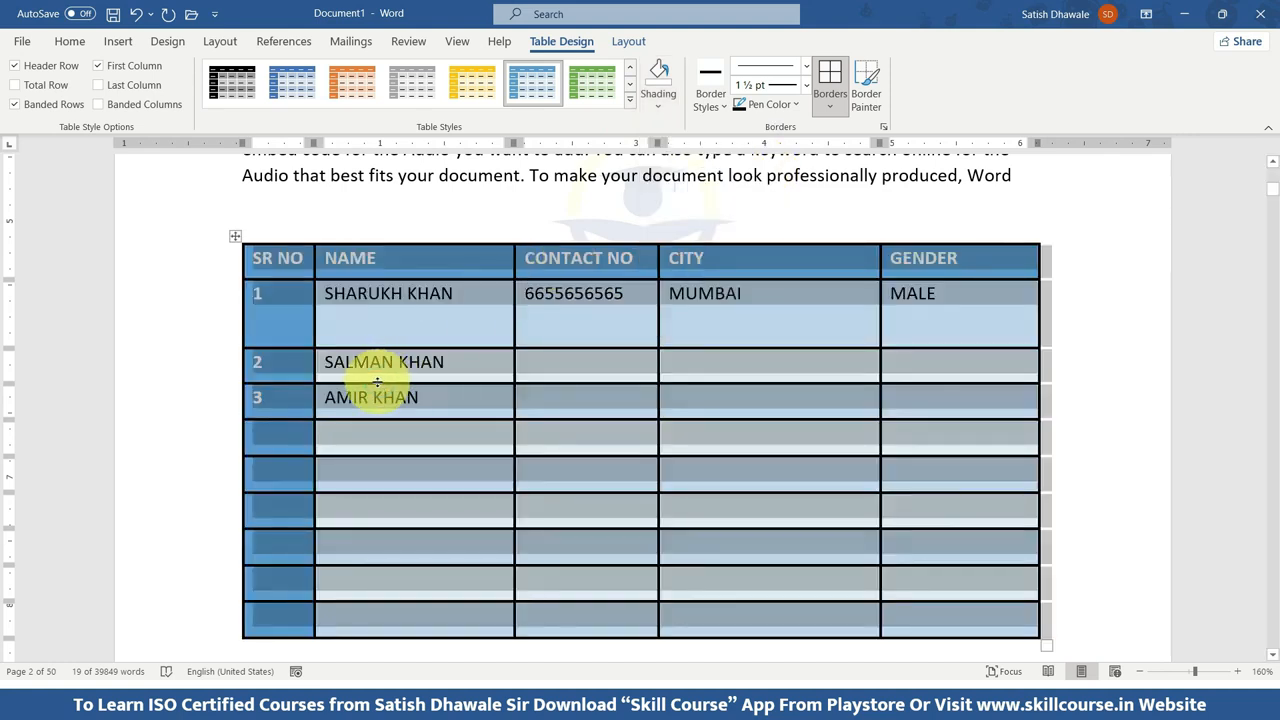
{"action": "left_click", "coordinate": [236, 238]}
Add a blank line below the table and insert the With Subheads 2 quick table there.
{"action": "scroll", "coordinate": [257, 271], "scroll_direction": "down", "scroll_amount": 5}
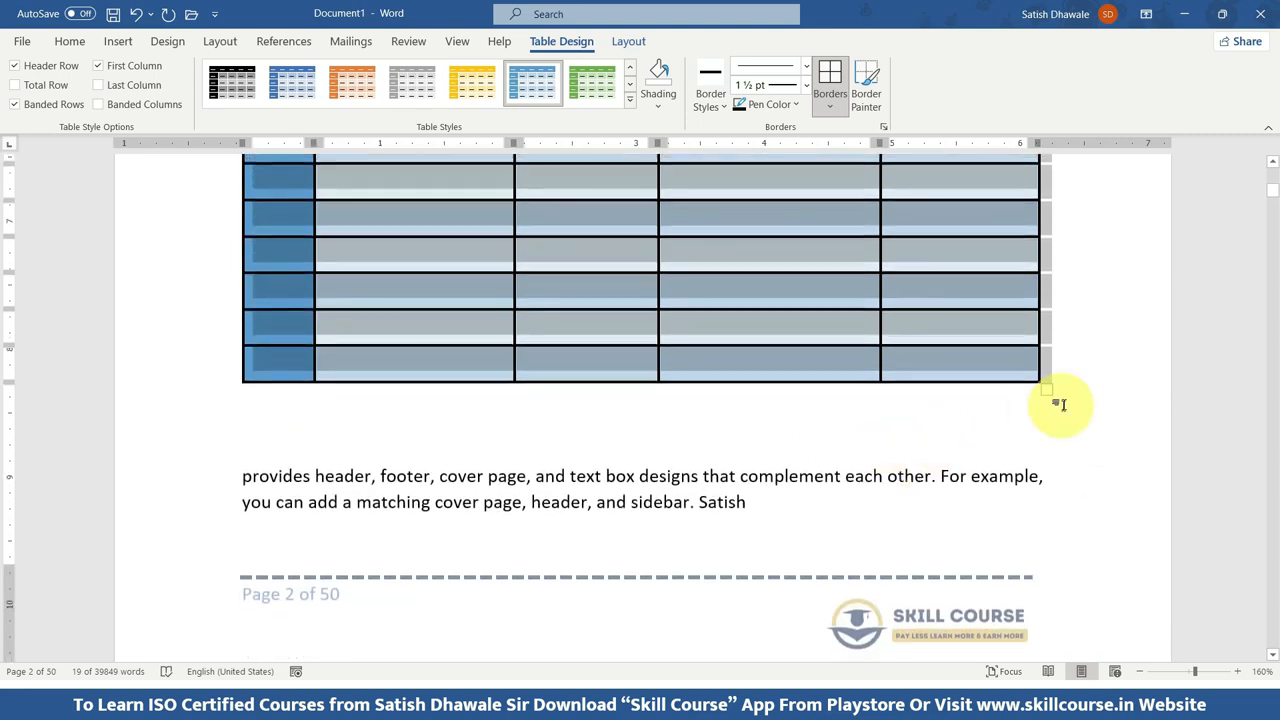
{"action": "left_click", "coordinate": [1057, 406]}
{"action": "key", "text": "Return"}
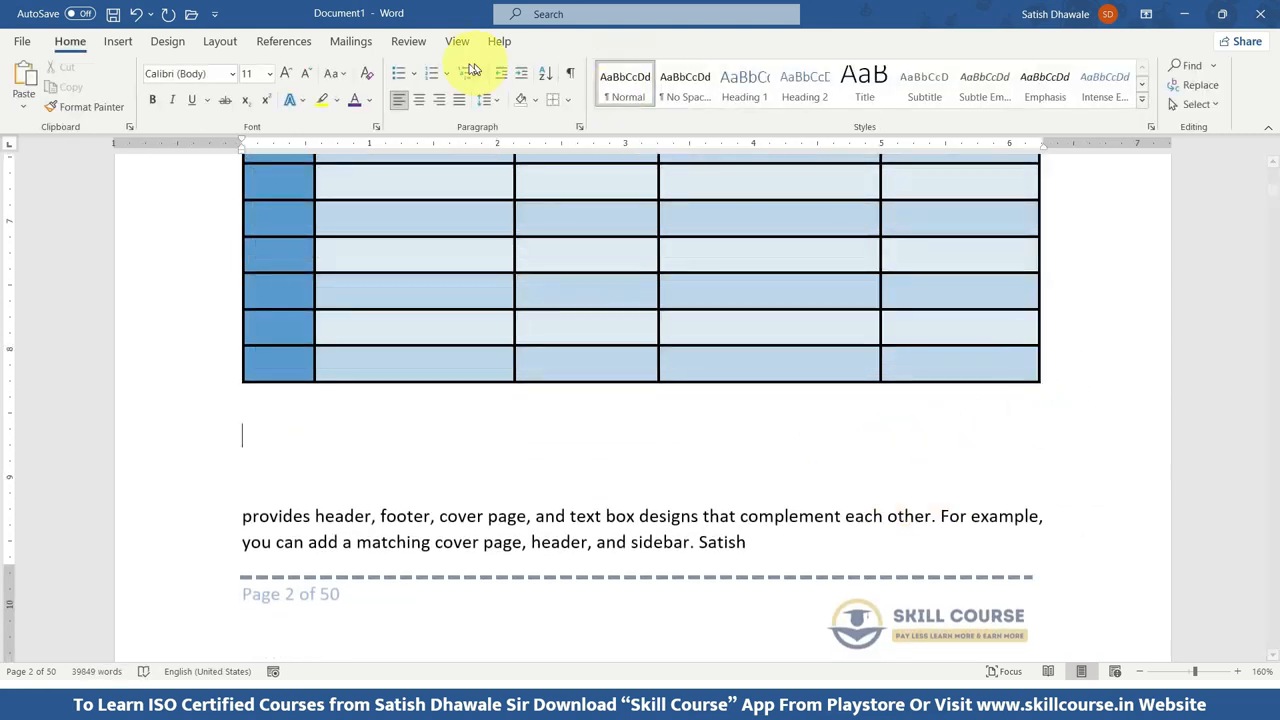
{"action": "left_click", "coordinate": [117, 45]}
{"action": "left_click", "coordinate": [110, 112]}
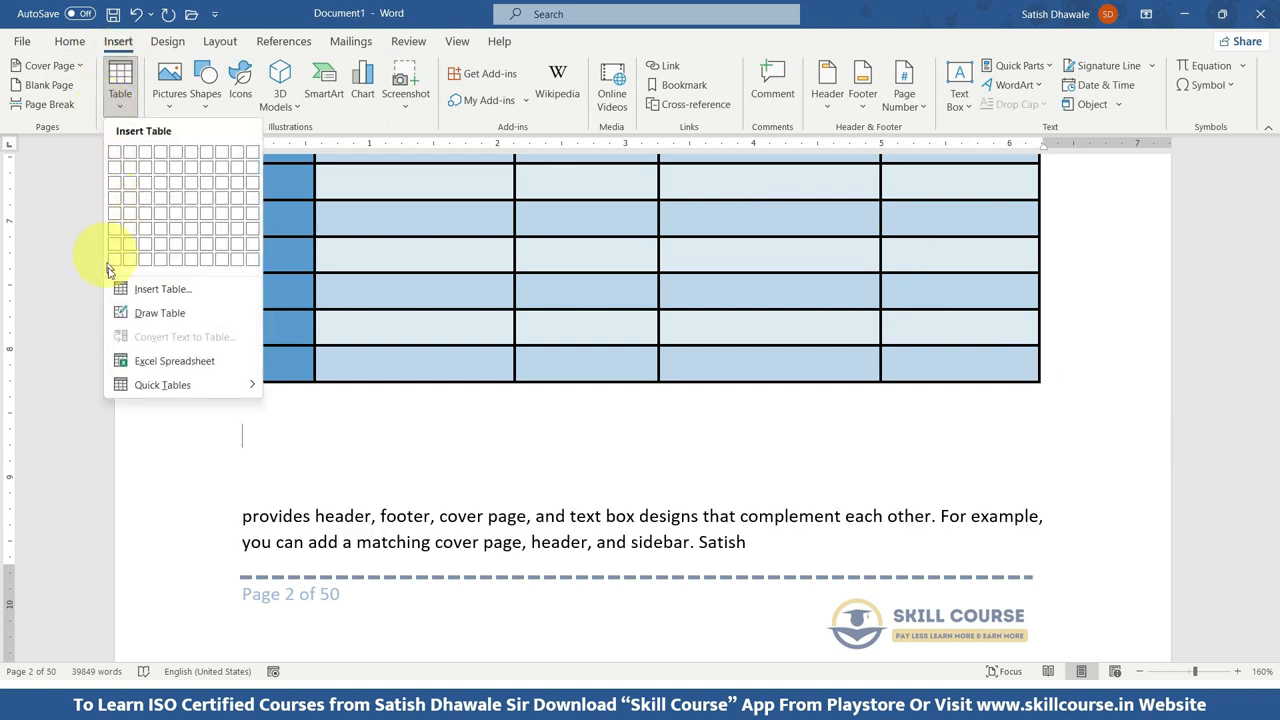
{"action": "left_click", "coordinate": [180, 386]}
{"action": "scroll", "coordinate": [350, 430], "scroll_direction": "down", "scroll_amount": 6}
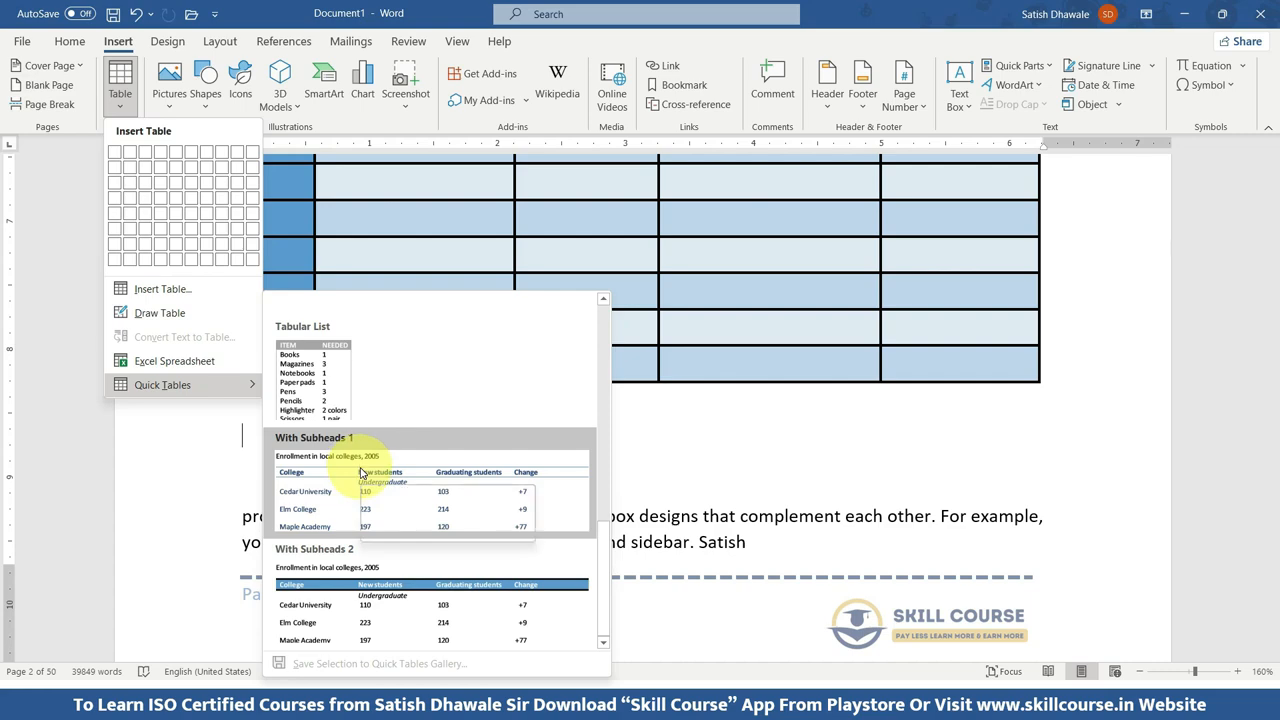
{"action": "left_click", "coordinate": [357, 602]}
Push the Enrollment in local colleges quick table onto the next page from the blank line under the first table.
{"action": "scroll", "coordinate": [343, 420], "scroll_direction": "down", "scroll_amount": 3}
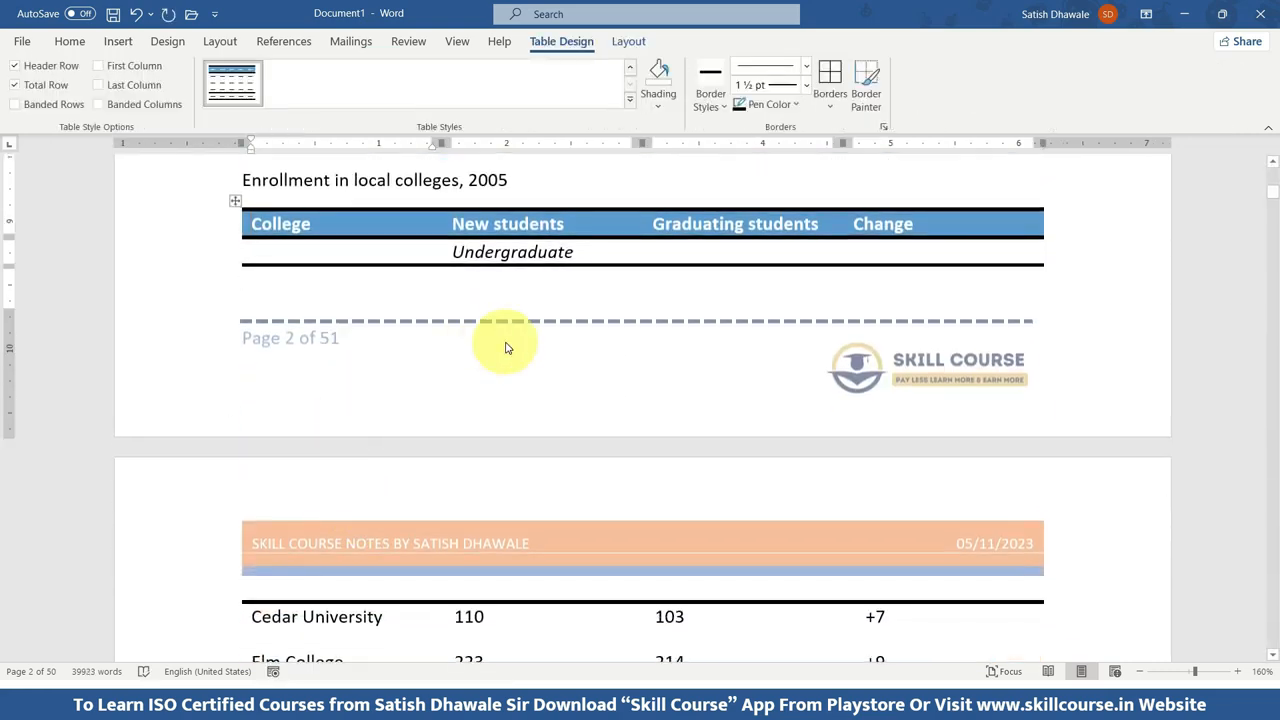
{"action": "scroll", "coordinate": [506, 349], "scroll_direction": "down", "scroll_amount": 2}
{"action": "scroll", "coordinate": [500, 345], "scroll_direction": "up", "scroll_amount": 5}
{"action": "scroll", "coordinate": [480, 340], "scroll_direction": "up", "scroll_amount": 4}
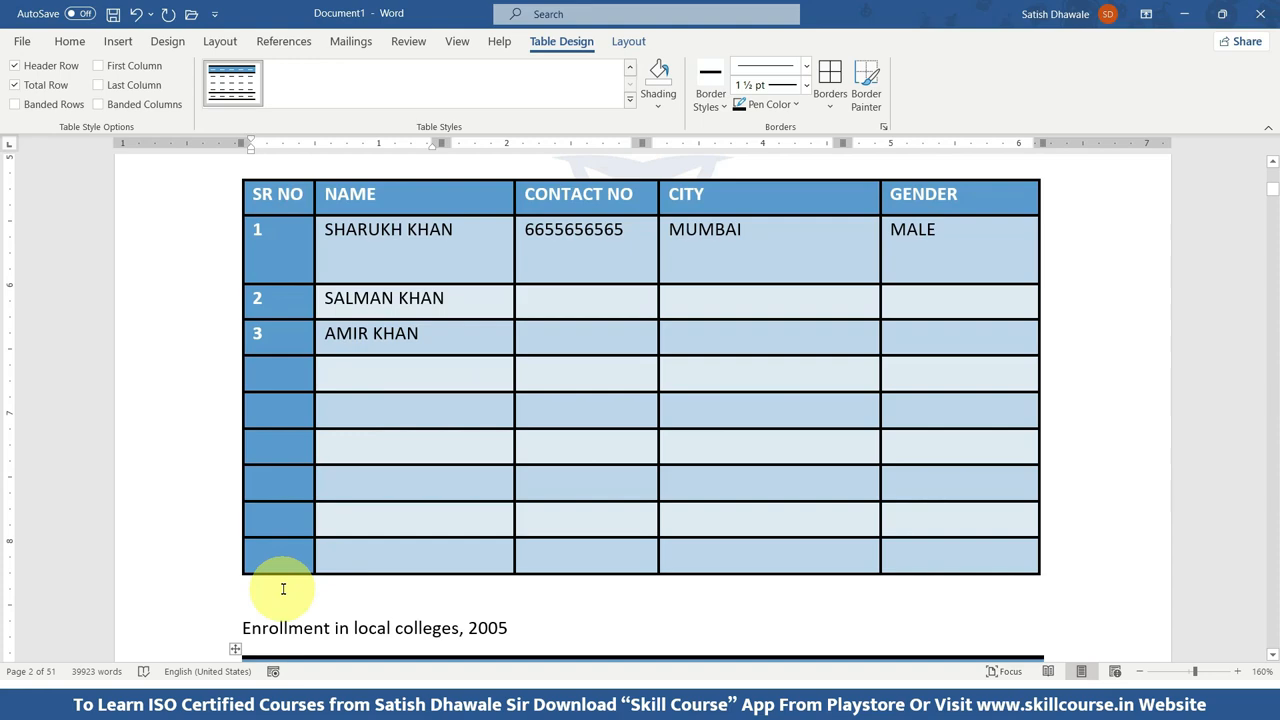
{"action": "left_click", "coordinate": [286, 580]}
{"action": "key", "text": "ctrl+z"}
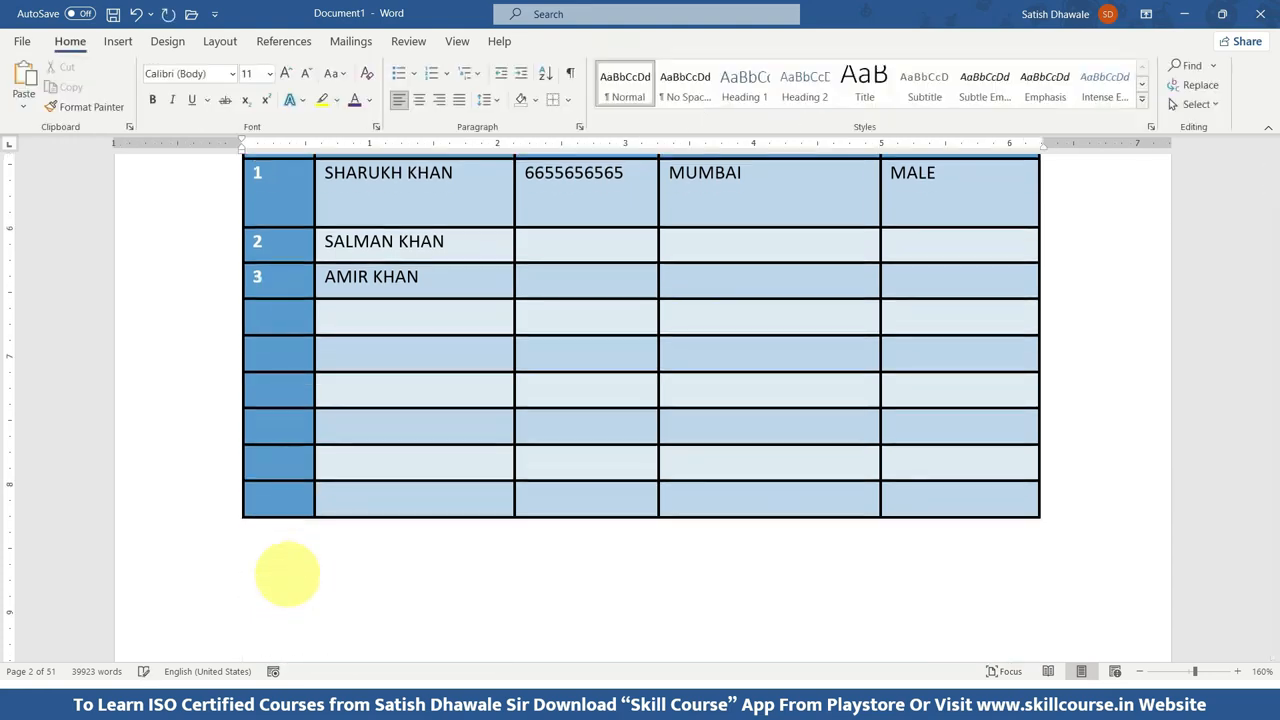
{"action": "scroll", "coordinate": [286, 575], "scroll_direction": "down", "scroll_amount": 10}
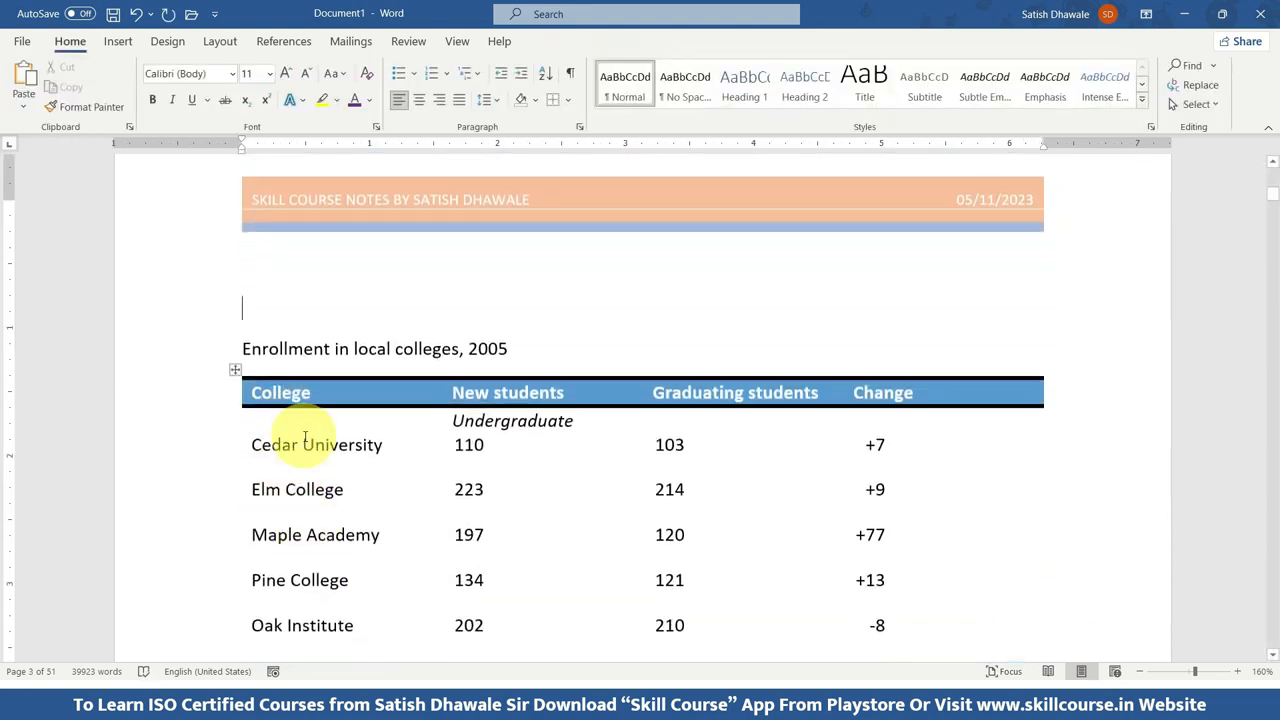
{"action": "scroll", "coordinate": [528, 432], "scroll_direction": "down", "scroll_amount": 4}
{"action": "scroll", "coordinate": [494, 429], "scroll_direction": "up", "scroll_amount": 5}
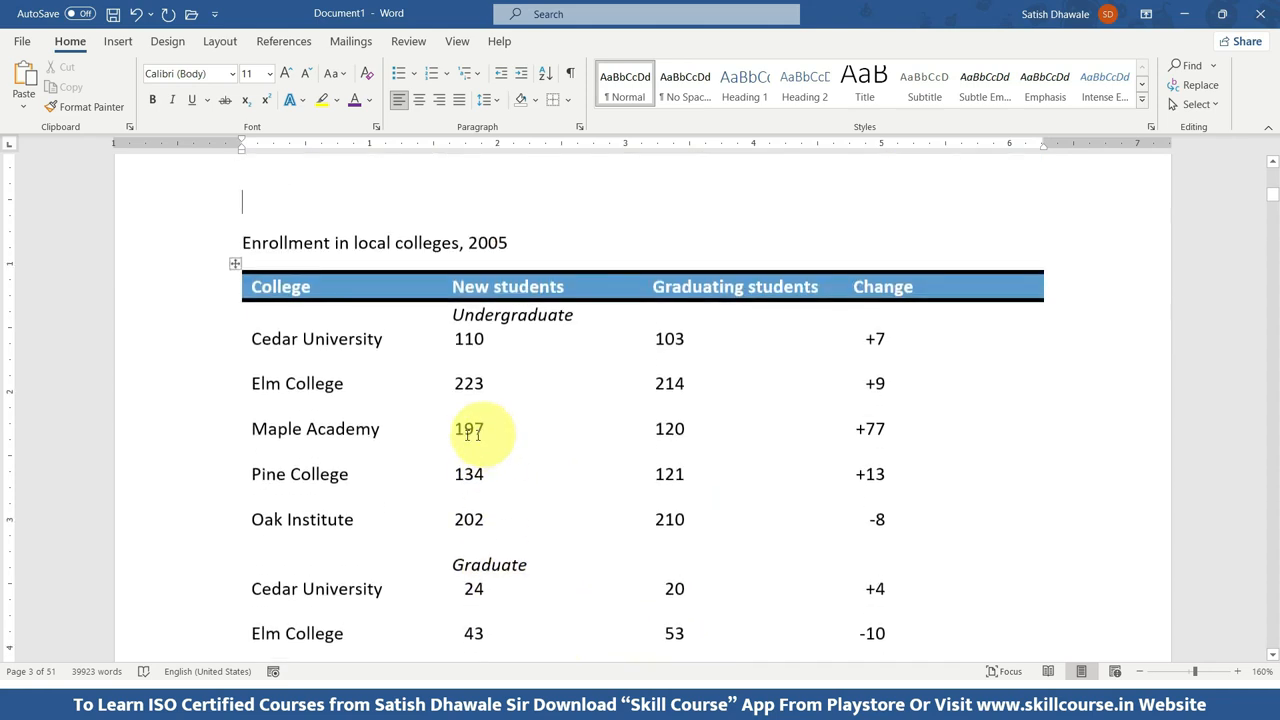
{"action": "double_click", "coordinate": [485, 292]}
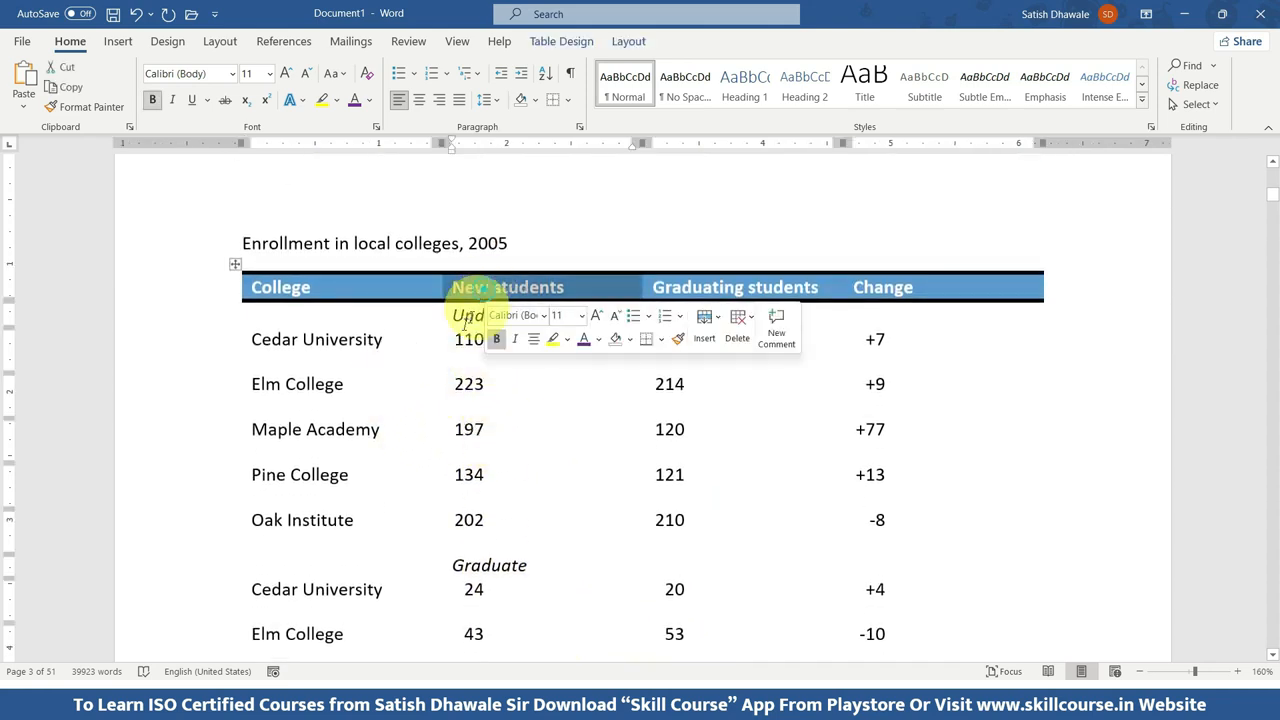
{"action": "left_click", "coordinate": [523, 251]}
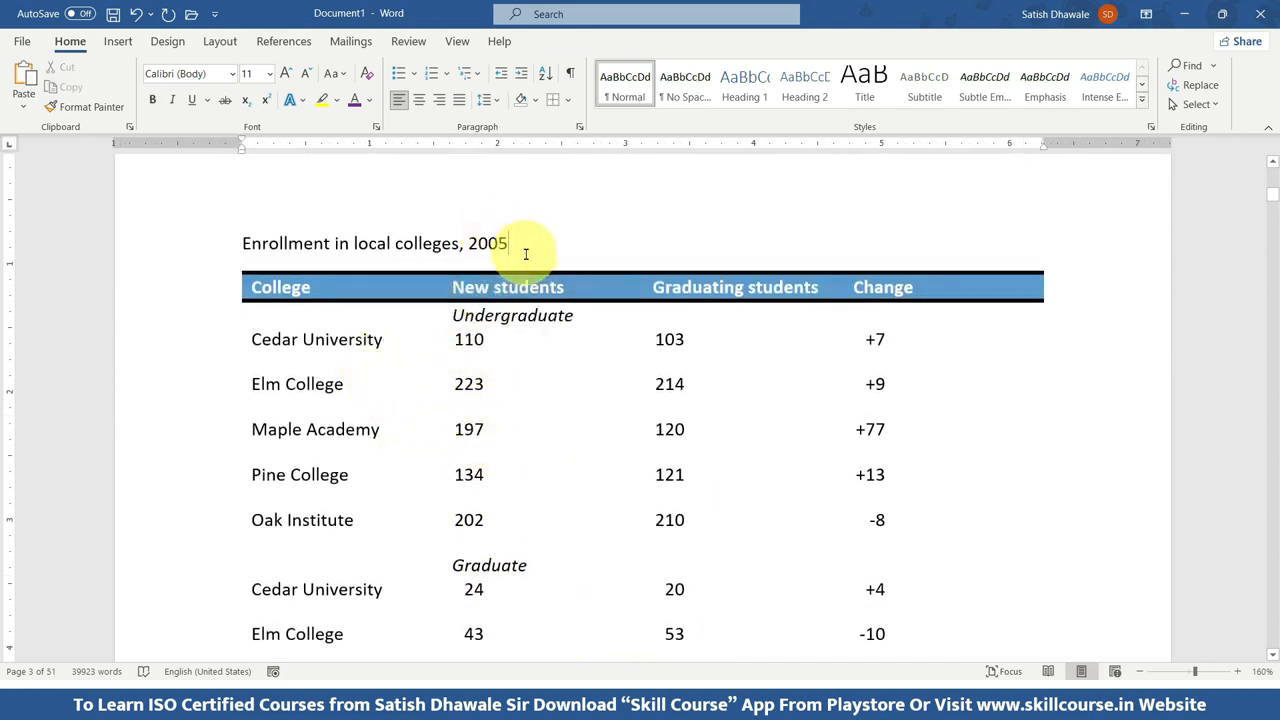
Draw a table outline about 5.5" wide and 0.4" high in the blank space above the Enrollment in local colleges heading.
{"action": "scroll", "coordinate": [443, 320], "scroll_direction": "up", "scroll_amount": 2}
{"action": "left_click", "coordinate": [421, 350]}
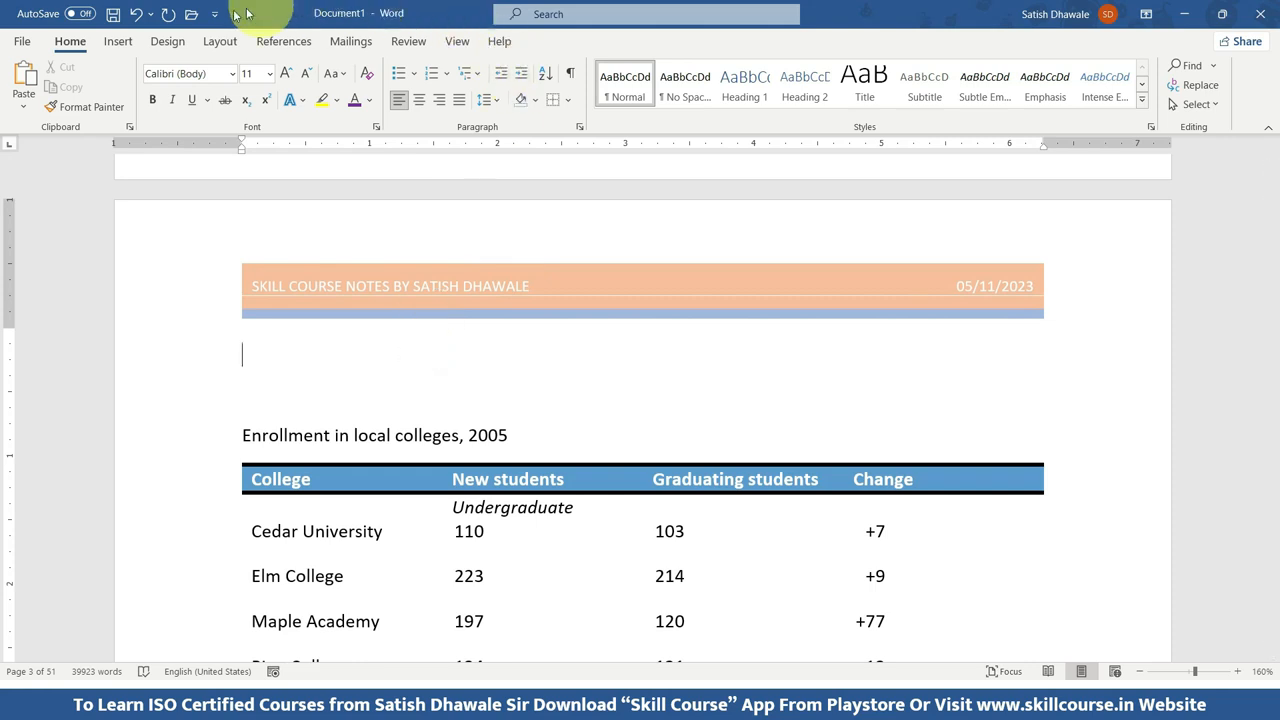
{"action": "left_click", "coordinate": [117, 41]}
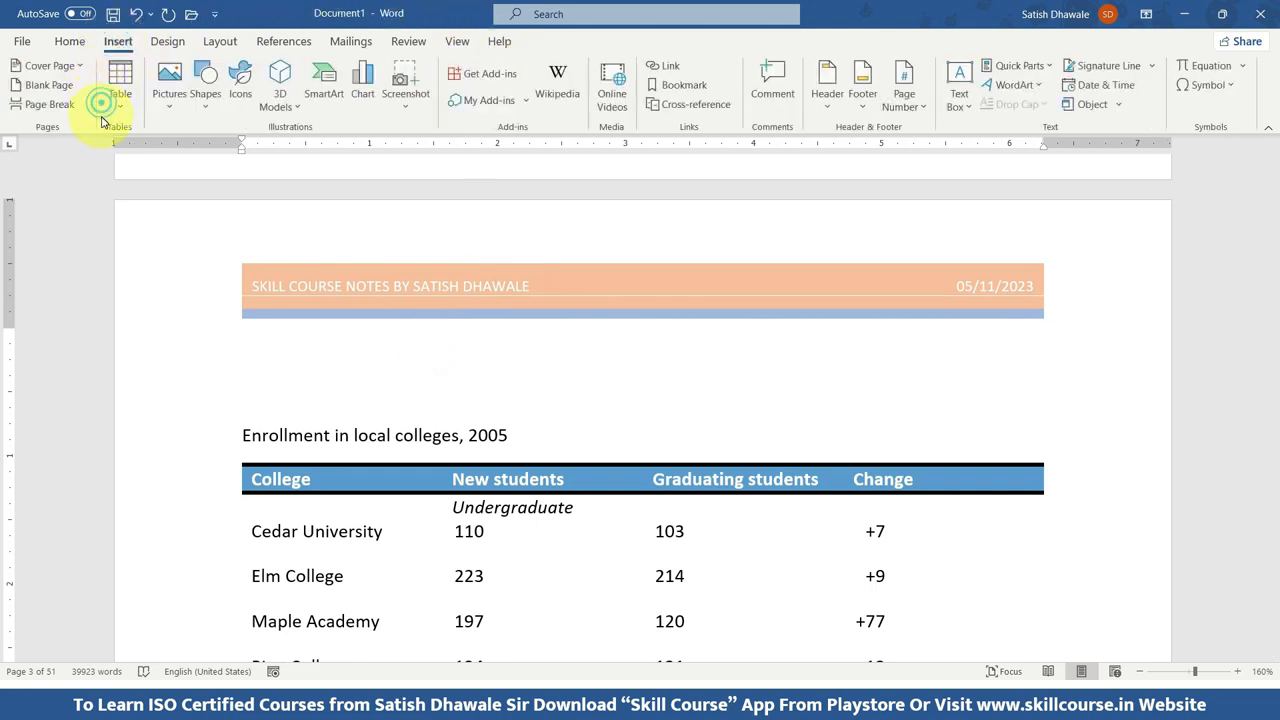
{"action": "left_click", "coordinate": [119, 100]}
{"action": "left_click", "coordinate": [142, 315]}
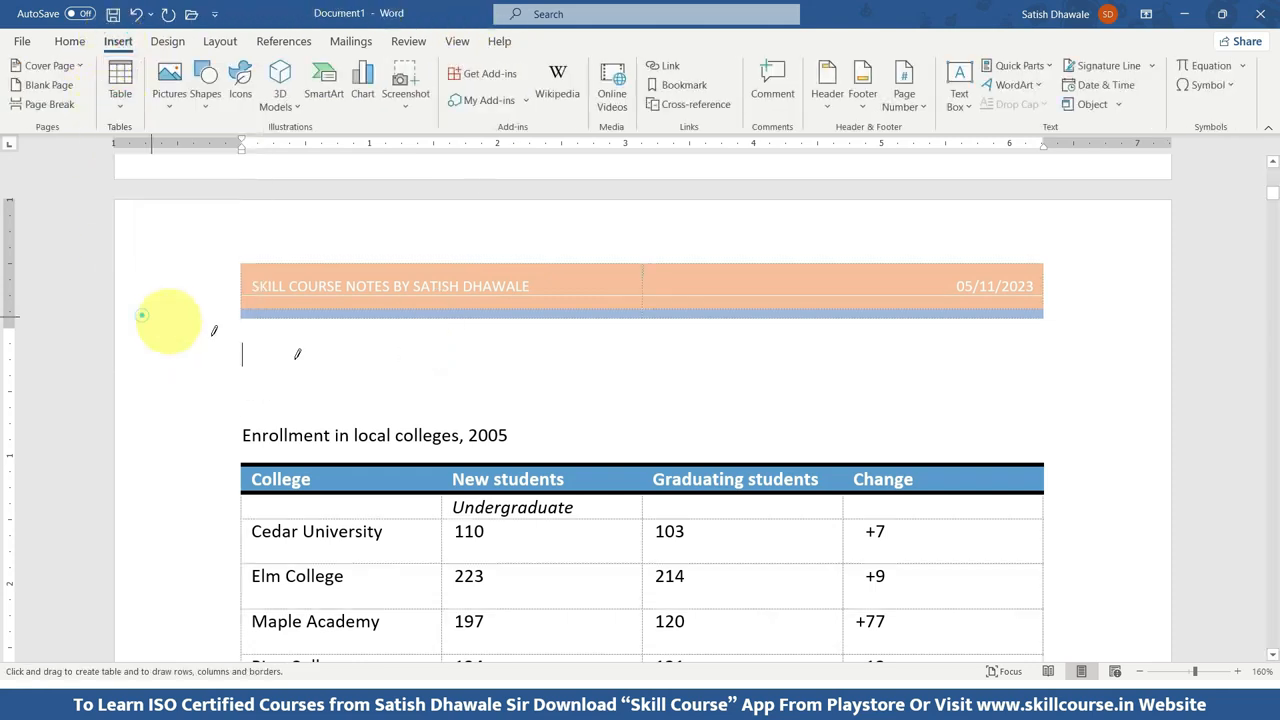
{"action": "mouse_move", "coordinate": [278, 347]}
{"action": "left_mouse_down"}
{"action": "mouse_move", "coordinate": [491, 377]}
{"action": "mouse_move", "coordinate": [979, 397]}
{"action": "left_mouse_up"}
Divide the drawn table with four vertical lines and one horizontal line into five columns and two rows, and stop drawing.
{"action": "left_click_drag", "start_coordinate": [416, 345], "coordinate": [414, 405]}
{"action": "left_click_drag", "start_coordinate": [543, 343], "coordinate": [542, 398]}
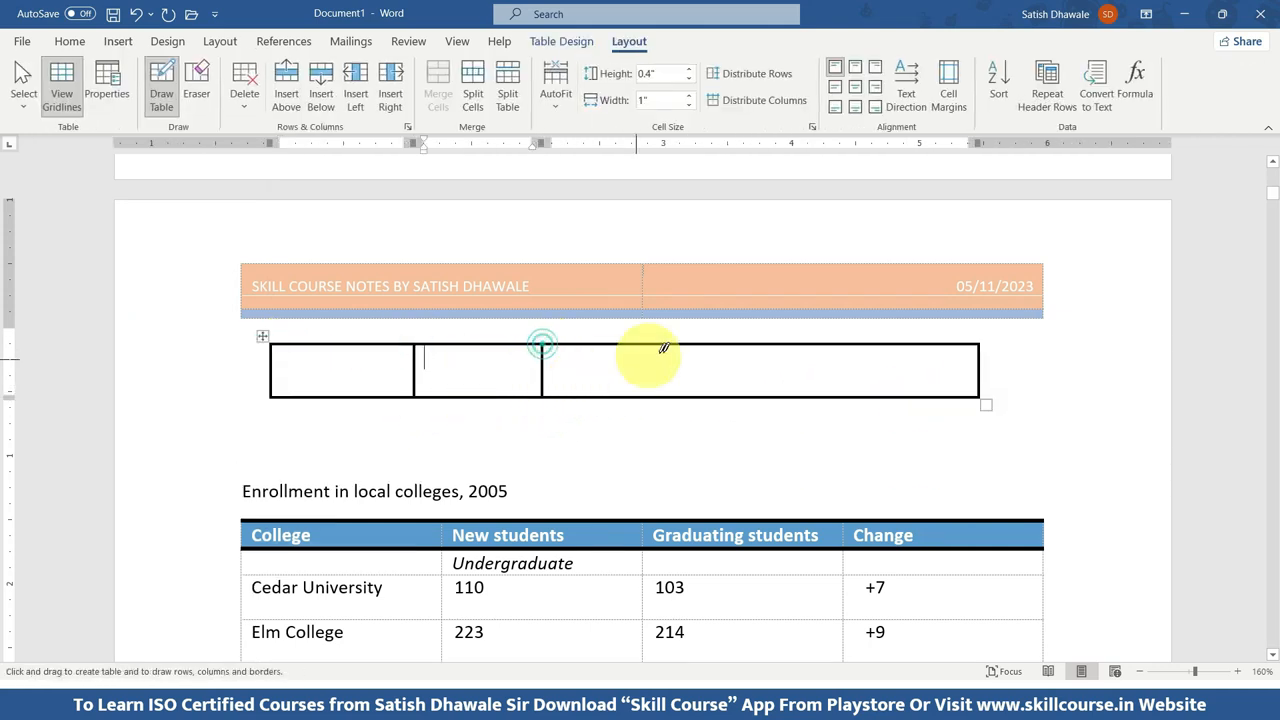
{"action": "left_click_drag", "start_coordinate": [733, 345], "coordinate": [734, 398]}
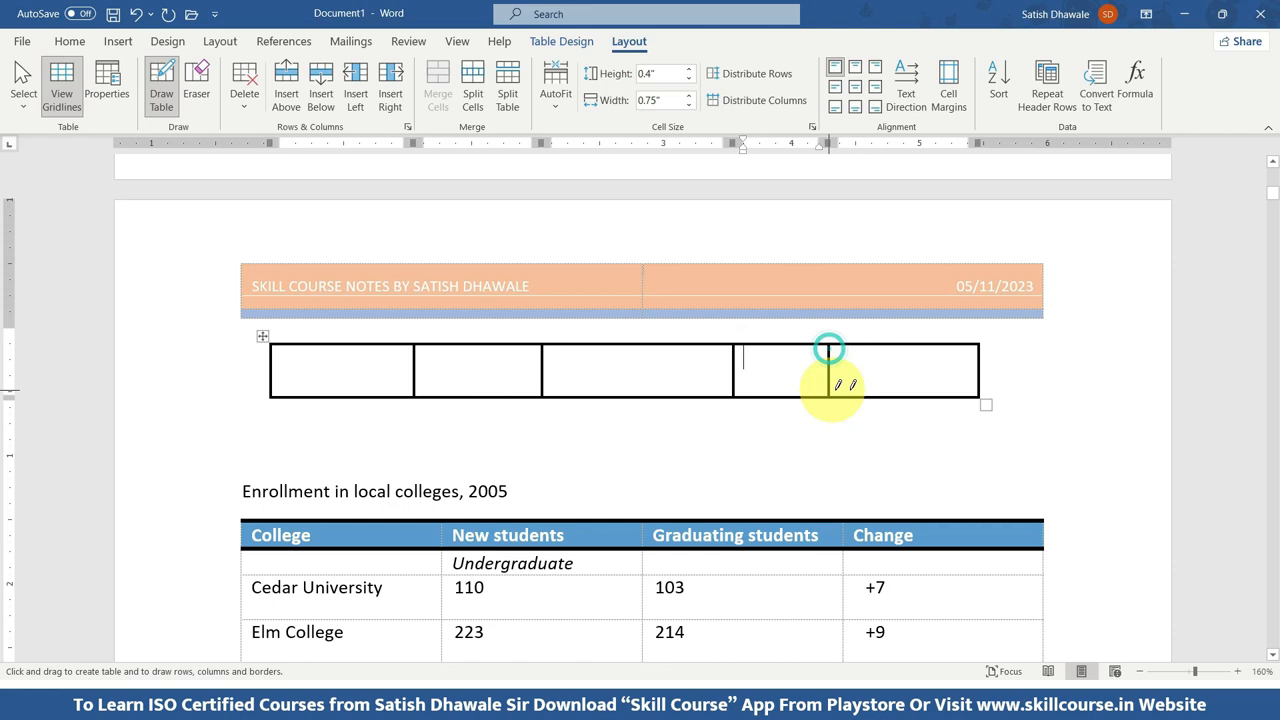
{"action": "left_click_drag", "start_coordinate": [829, 388], "coordinate": [829, 397]}
{"action": "mouse_move", "coordinate": [276, 371]}
{"action": "left_mouse_down"}
{"action": "mouse_move", "coordinate": [890, 352]}
{"action": "mouse_move", "coordinate": [987, 368]}
{"action": "left_mouse_up"}
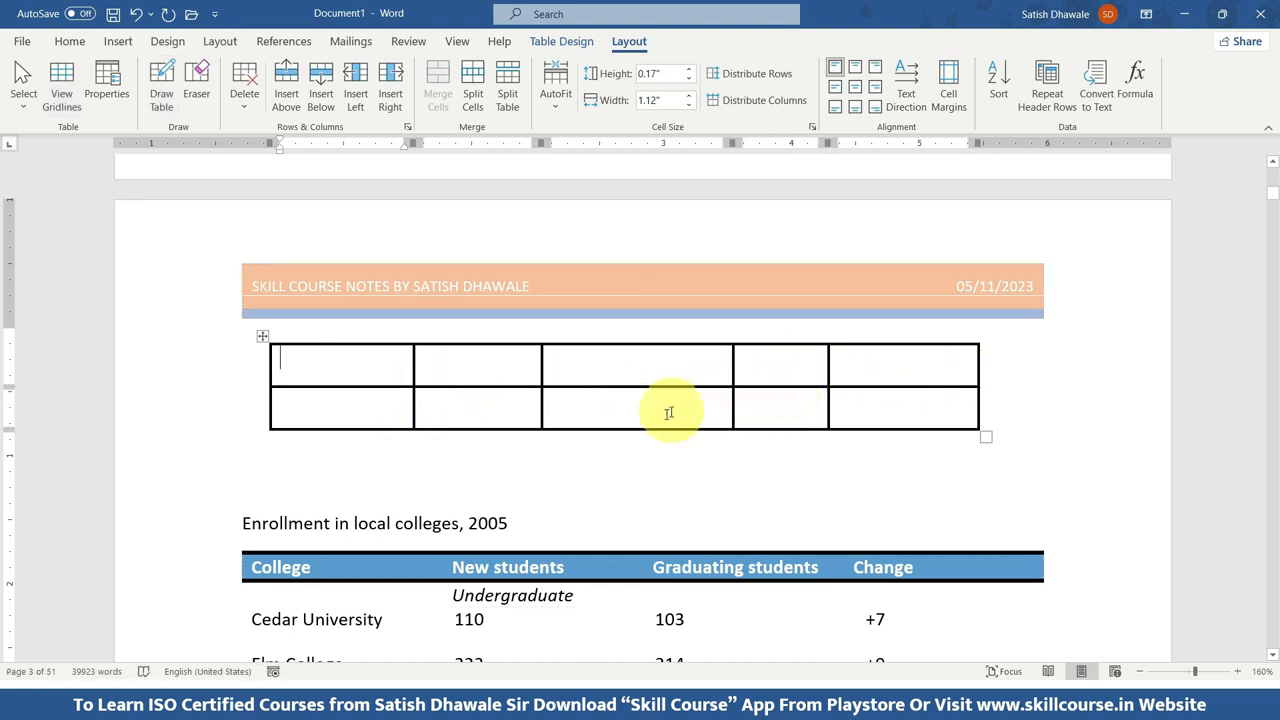
{"action": "key", "text": "Escape"}
{"action": "scroll", "coordinate": [625, 436], "scroll_direction": "down", "scroll_amount": 3}
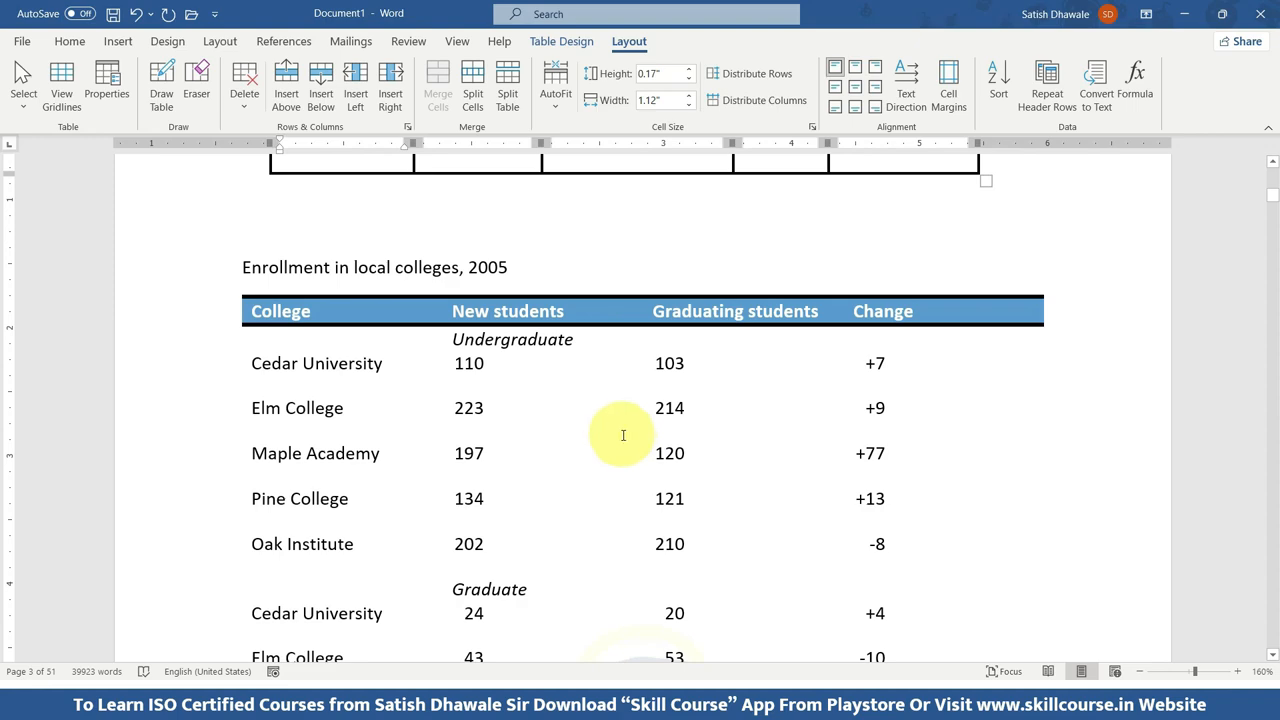
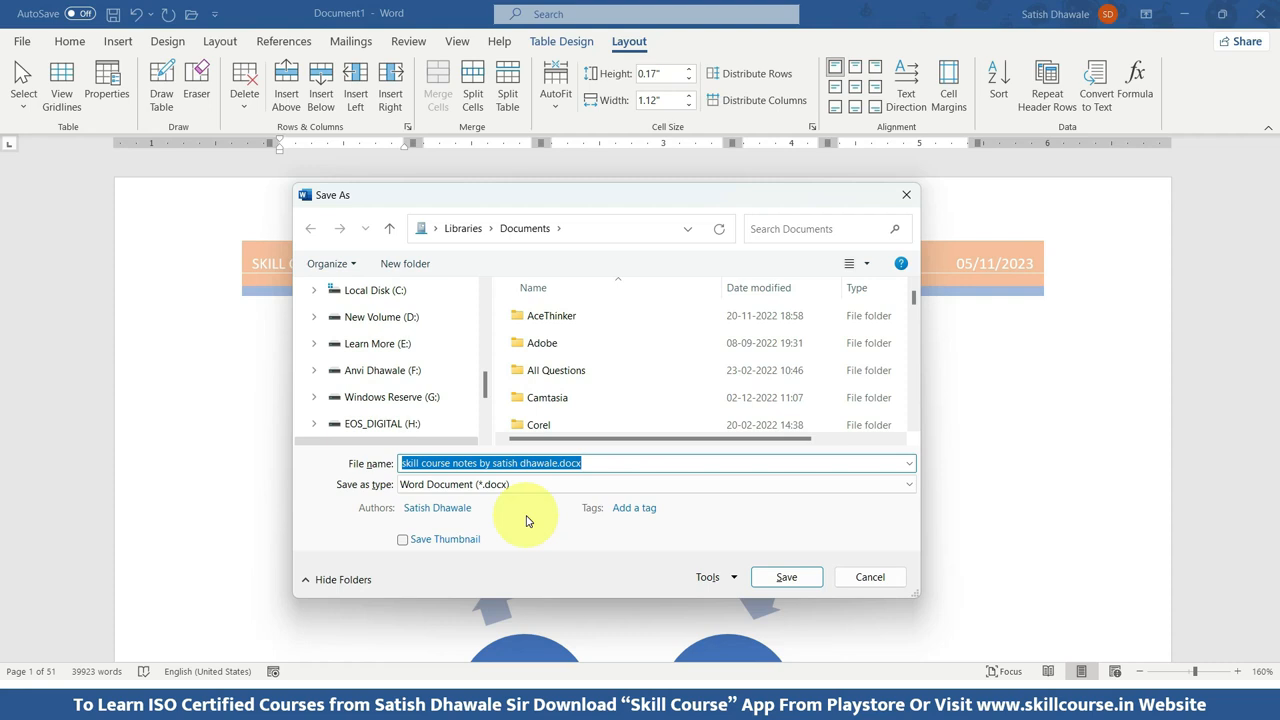
{"action": "key", "text": "Escape"}
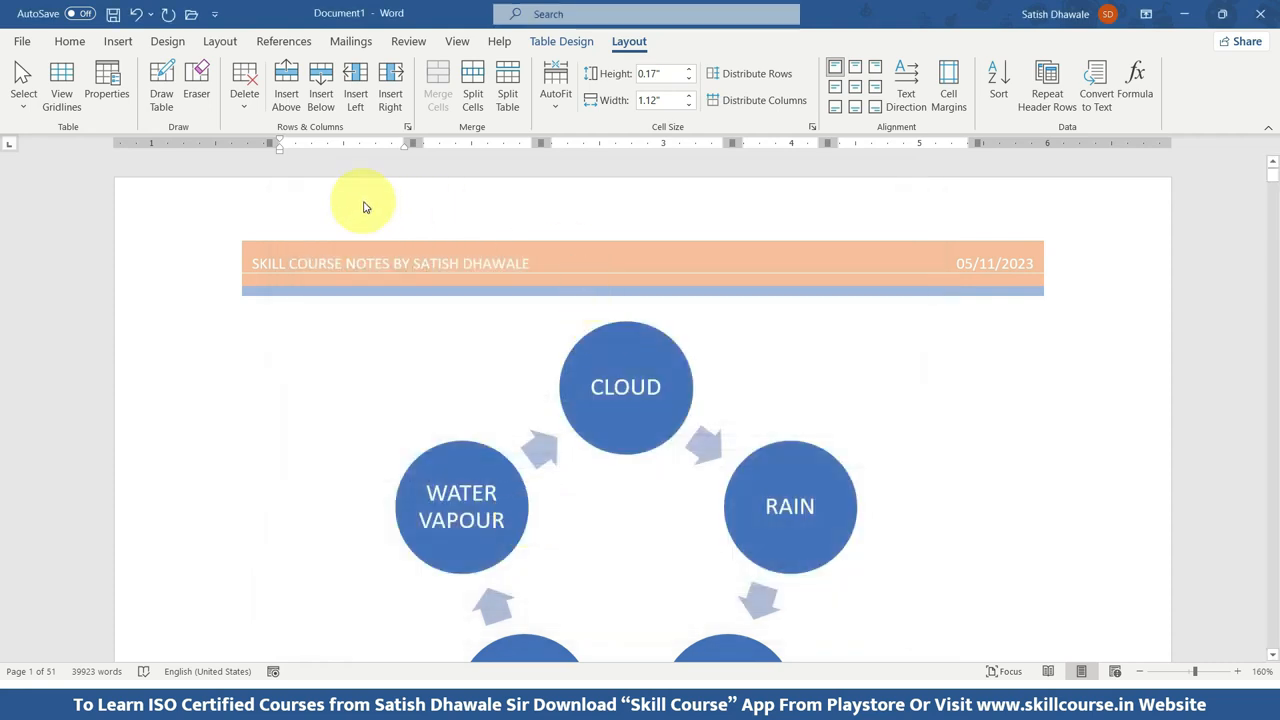
{"action": "key", "text": "F12"}
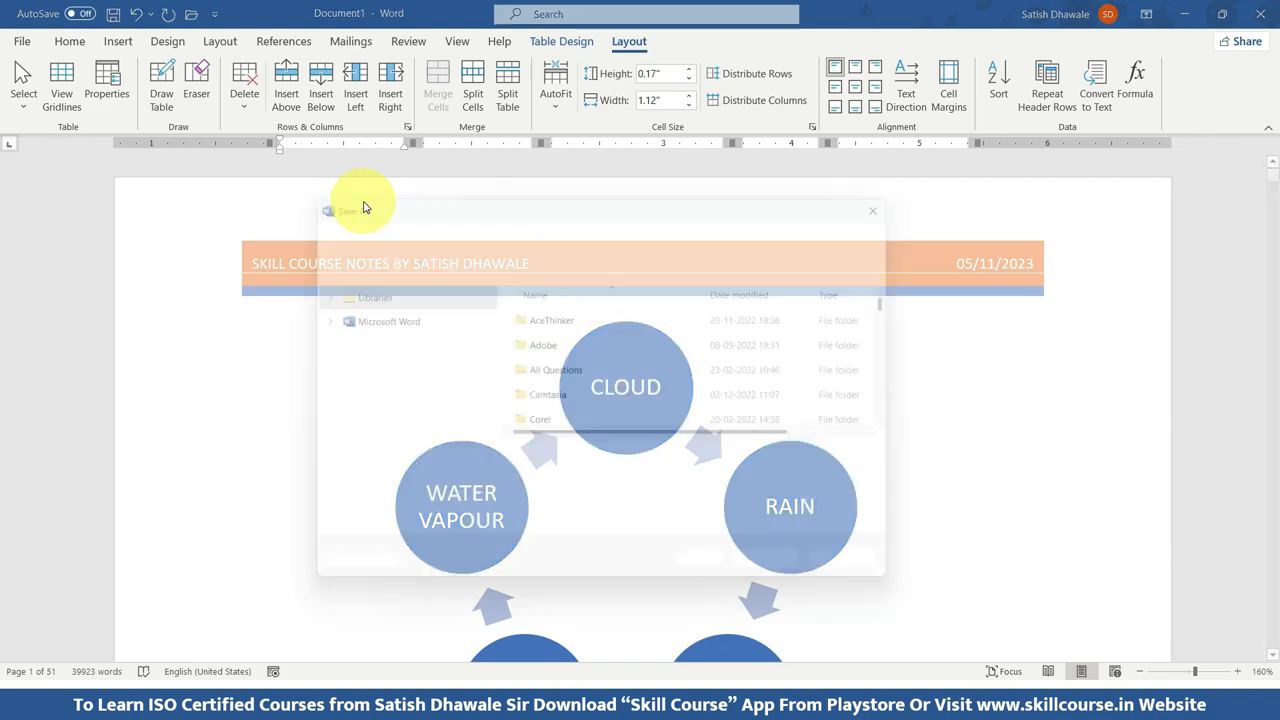
{"action": "key", "text": "Escape"}
Start saving the document and browse beyond the suggested locations to choose the Desktop folder.
{"action": "key", "text": "ctrl+s"}
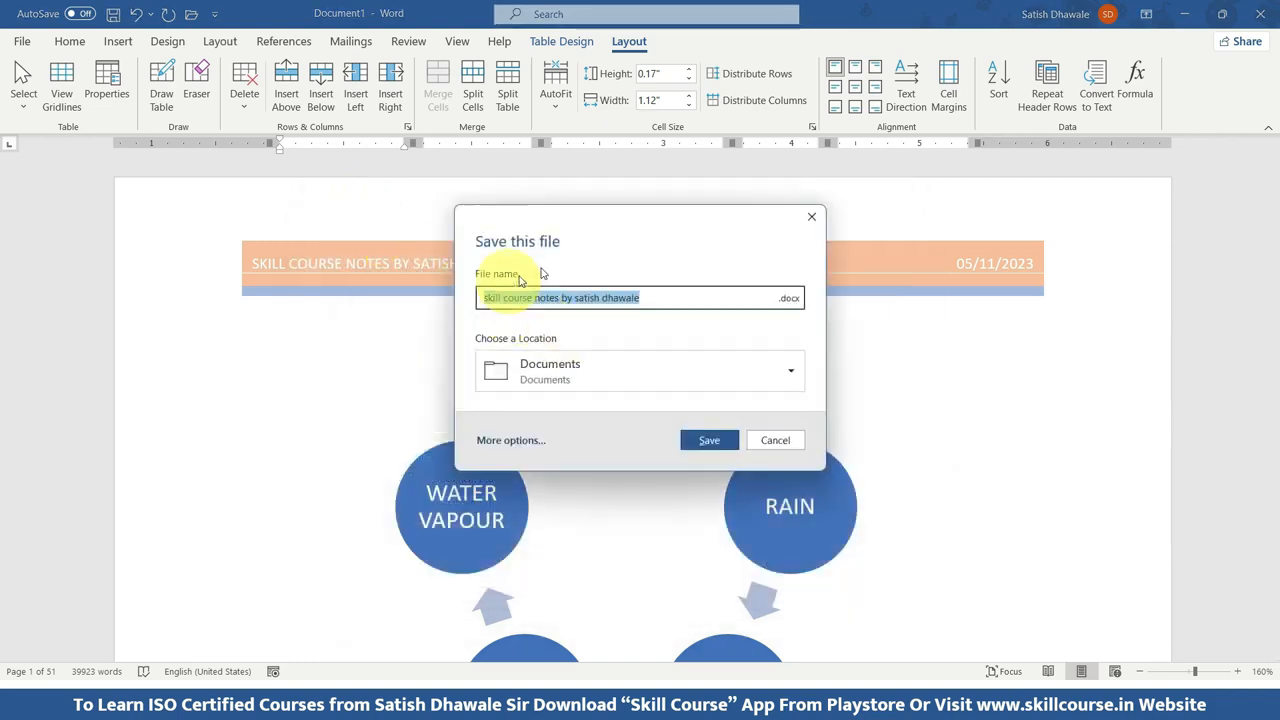
{"action": "left_click", "coordinate": [572, 375]}
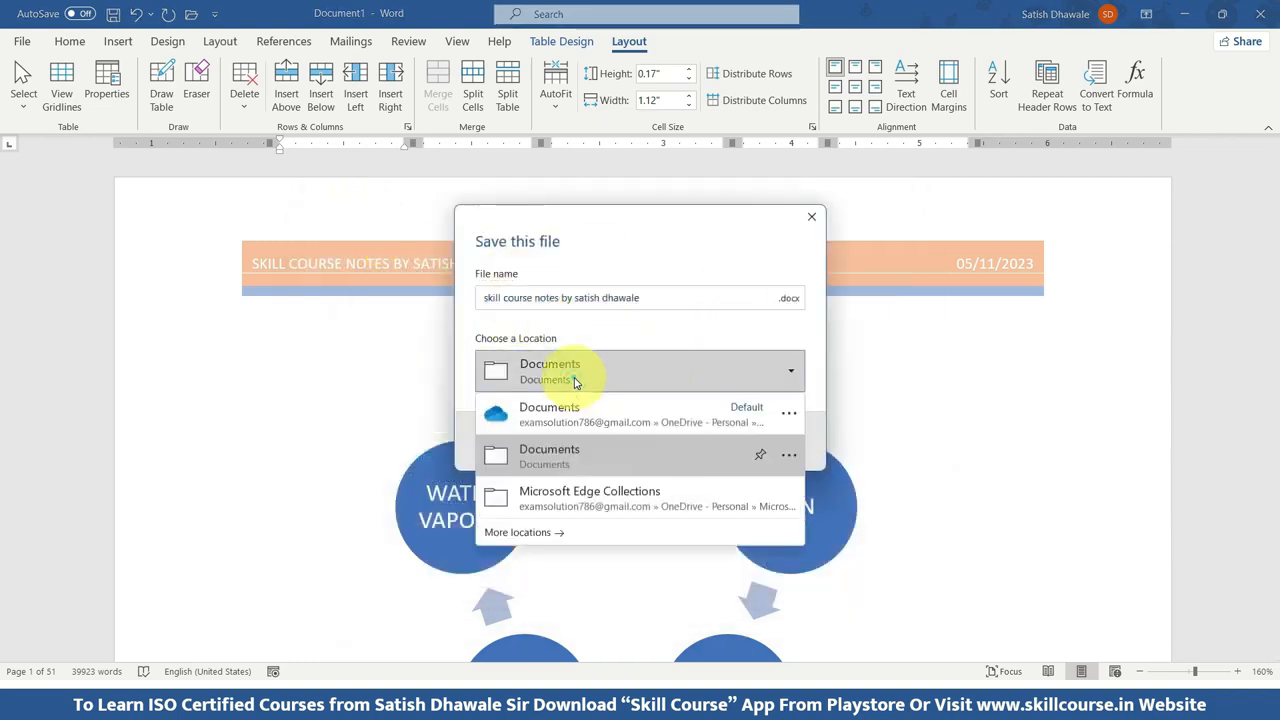
{"action": "left_click", "coordinate": [522, 532]}
{"action": "left_click", "coordinate": [529, 441]}
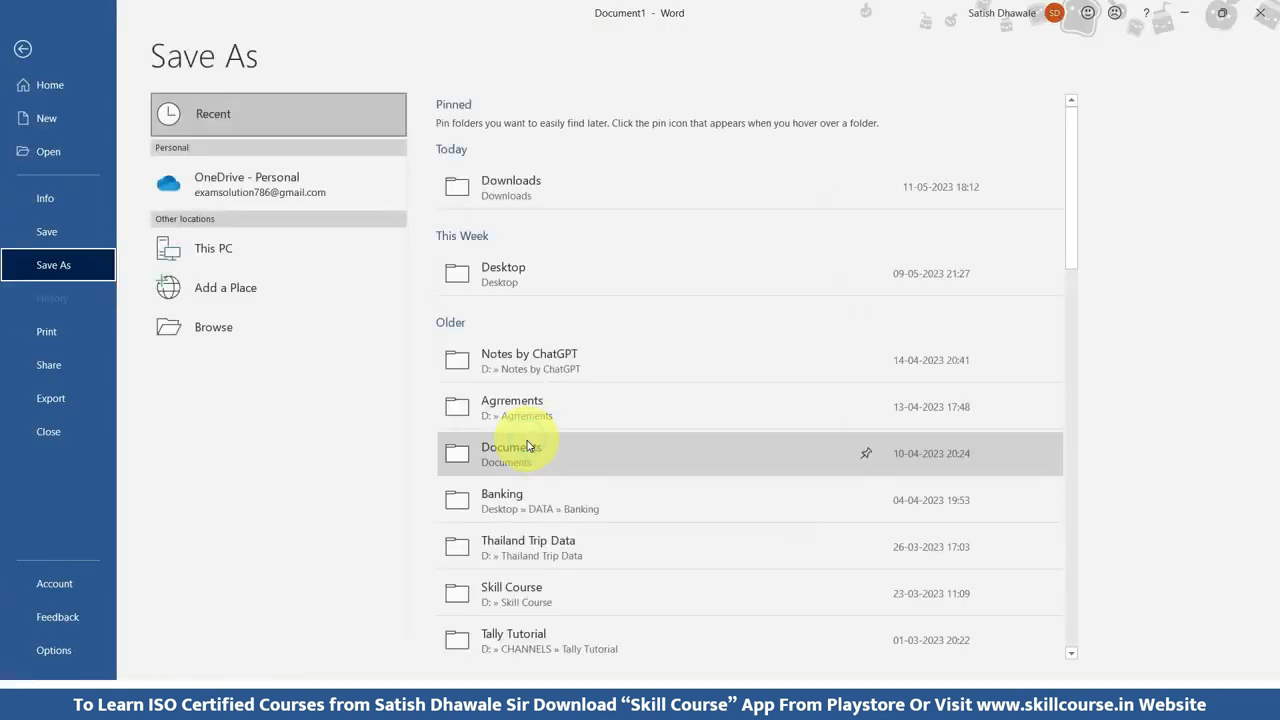
{"action": "left_click", "coordinate": [222, 330]}
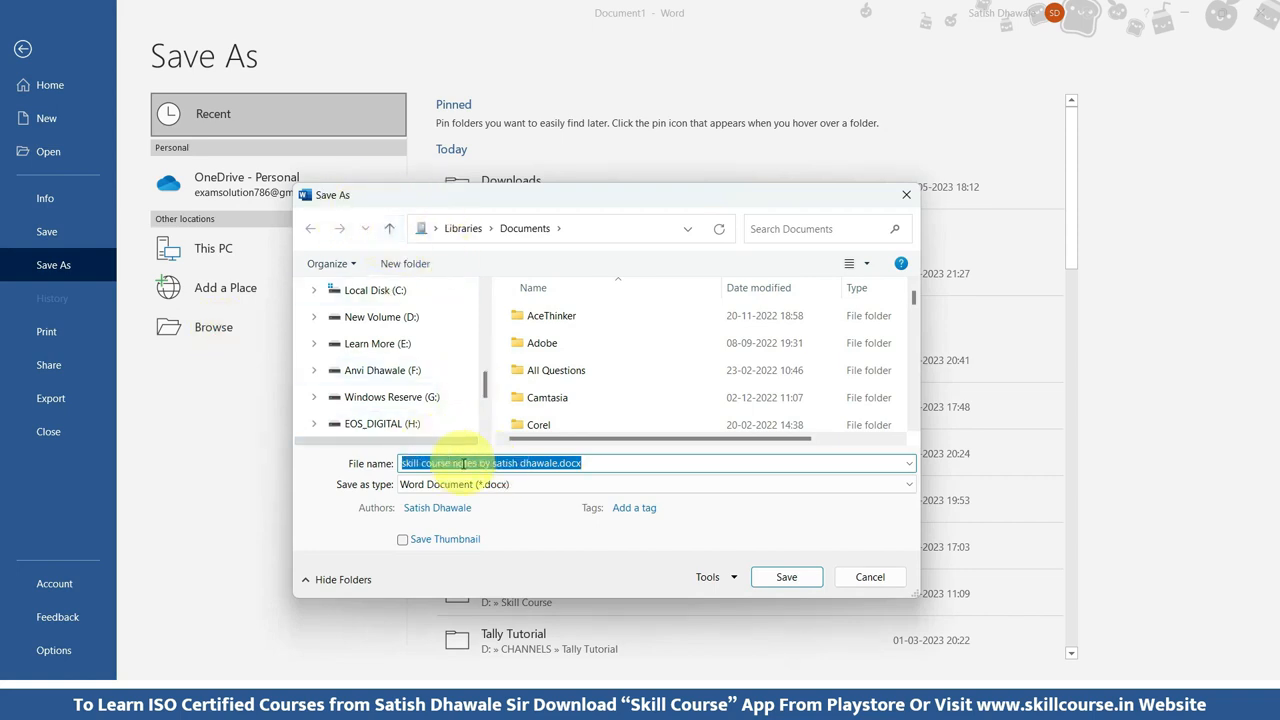
{"action": "scroll", "coordinate": [360, 320], "scroll_direction": "up", "scroll_amount": 5}
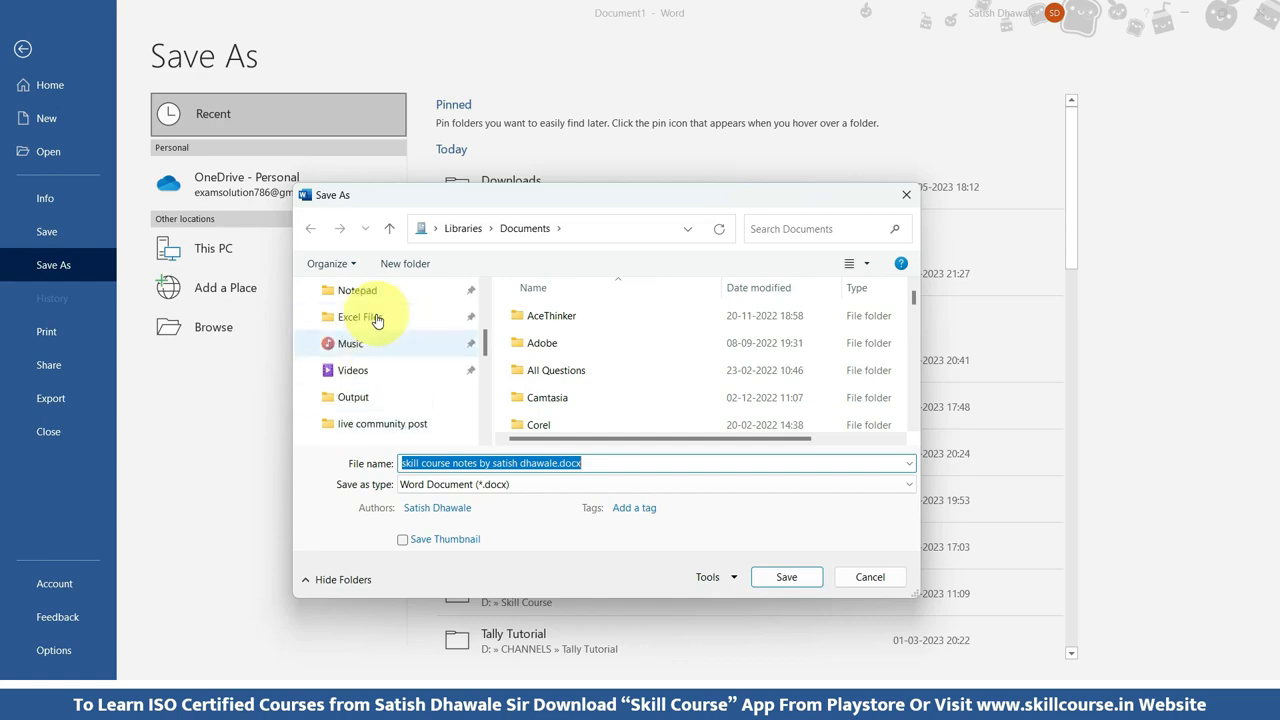
{"action": "scroll", "coordinate": [377, 320], "scroll_direction": "up", "scroll_amount": 5}
{"action": "left_click", "coordinate": [360, 373]}
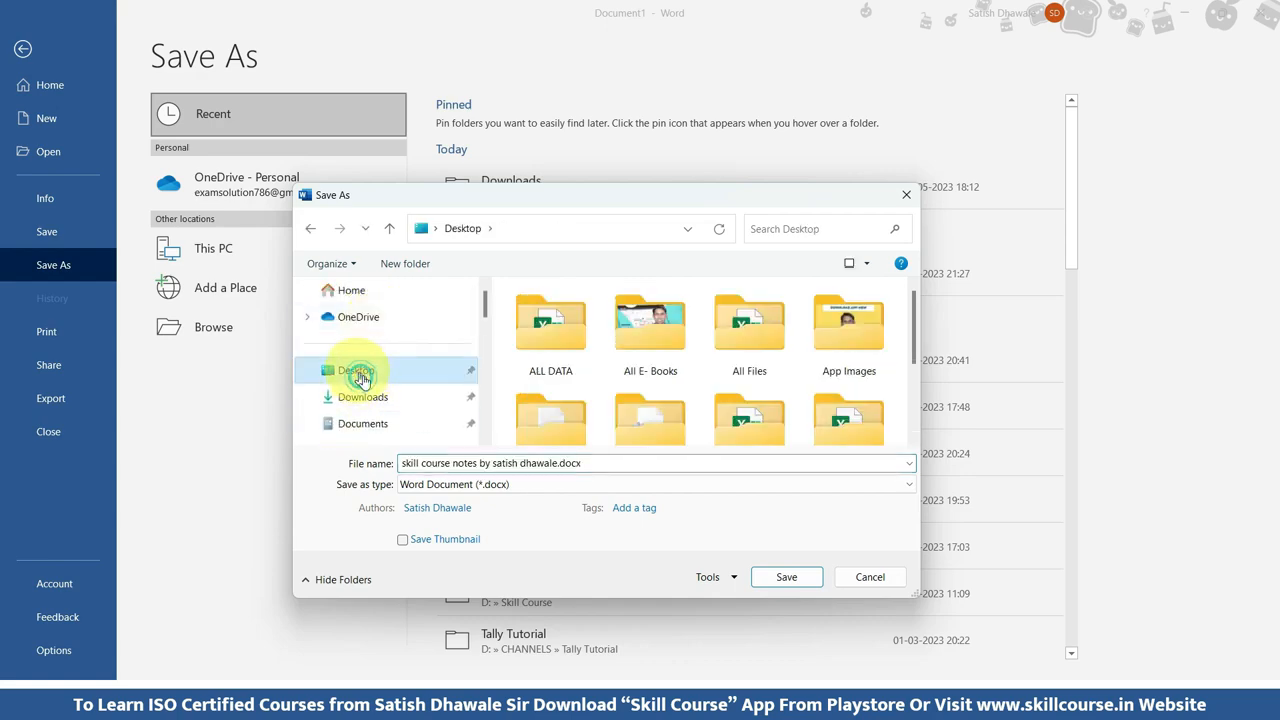
Name the file Microsoft Word Practice File and save it to the Desktop as a Word Document (*.docx).
{"action": "left_click", "coordinate": [465, 463]}
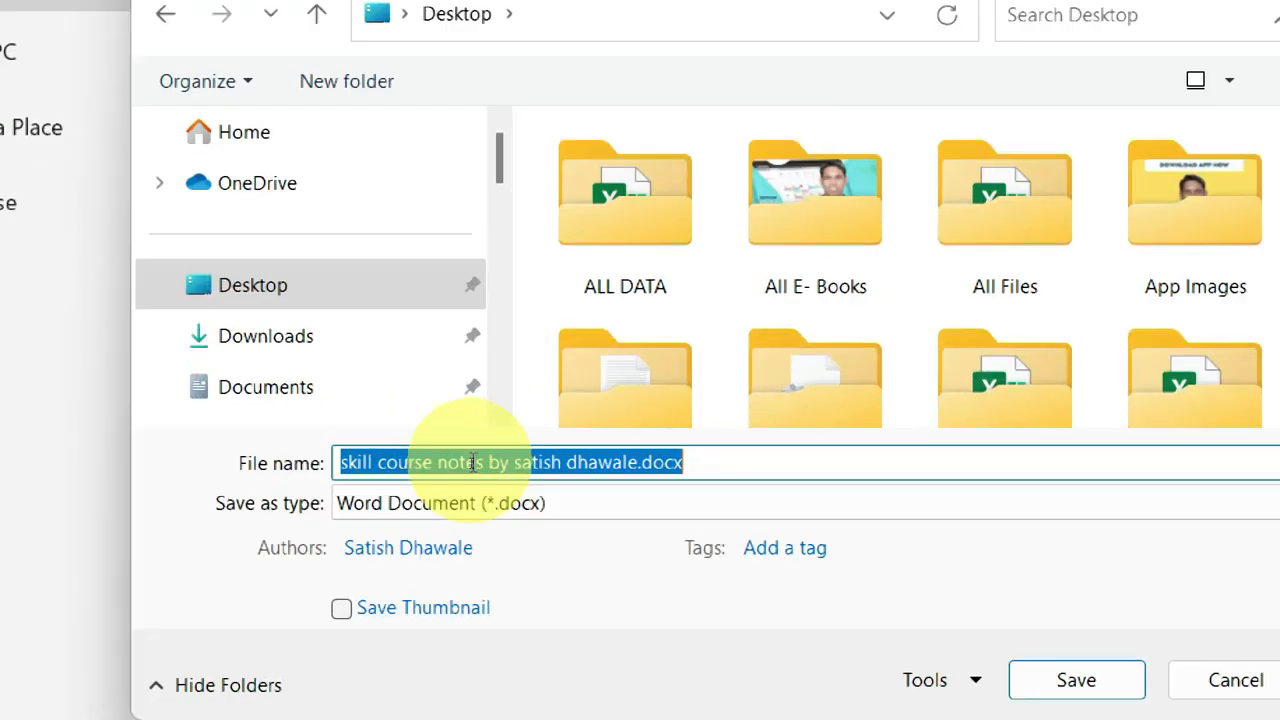
{"action": "key", "text": "BackSpace"}
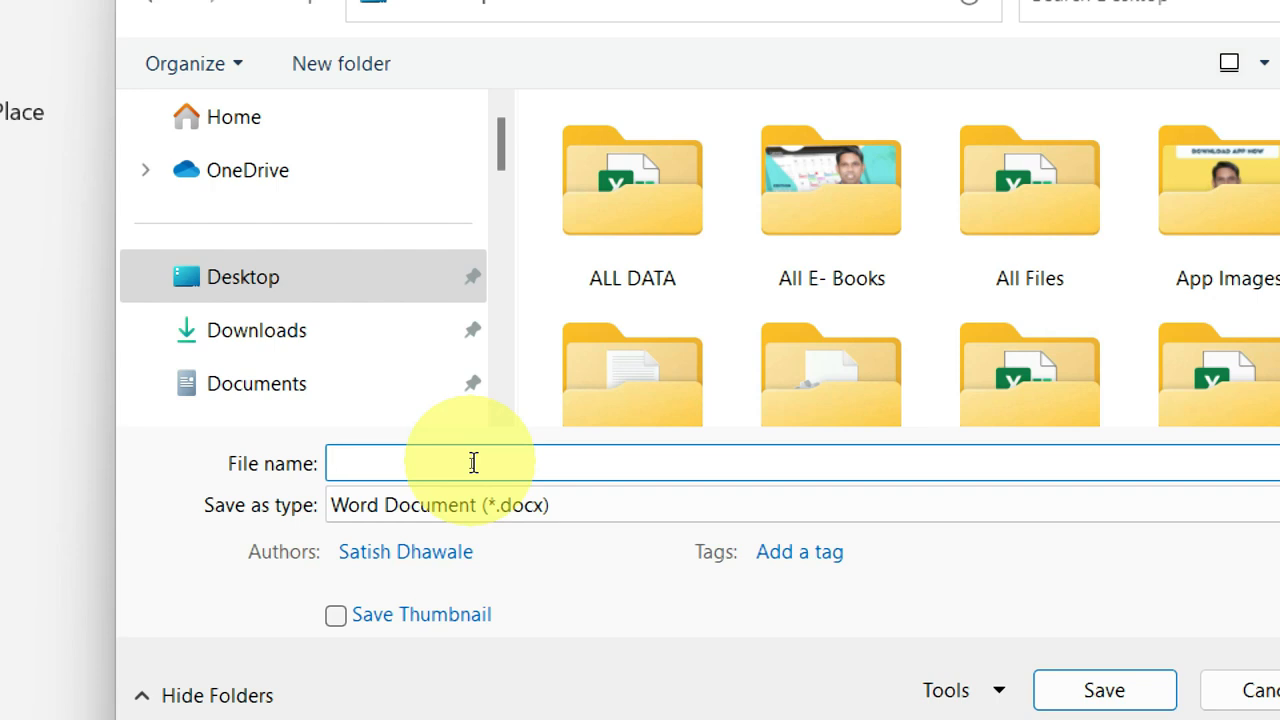
{"action": "type", "text": "mIC"}
{"action": "key", "text": "BackSpace"}
{"action": "key", "text": "BackSpace"}
{"action": "key", "text": "BackSpace"}
{"action": "type", "text": "Micrtosoft"}
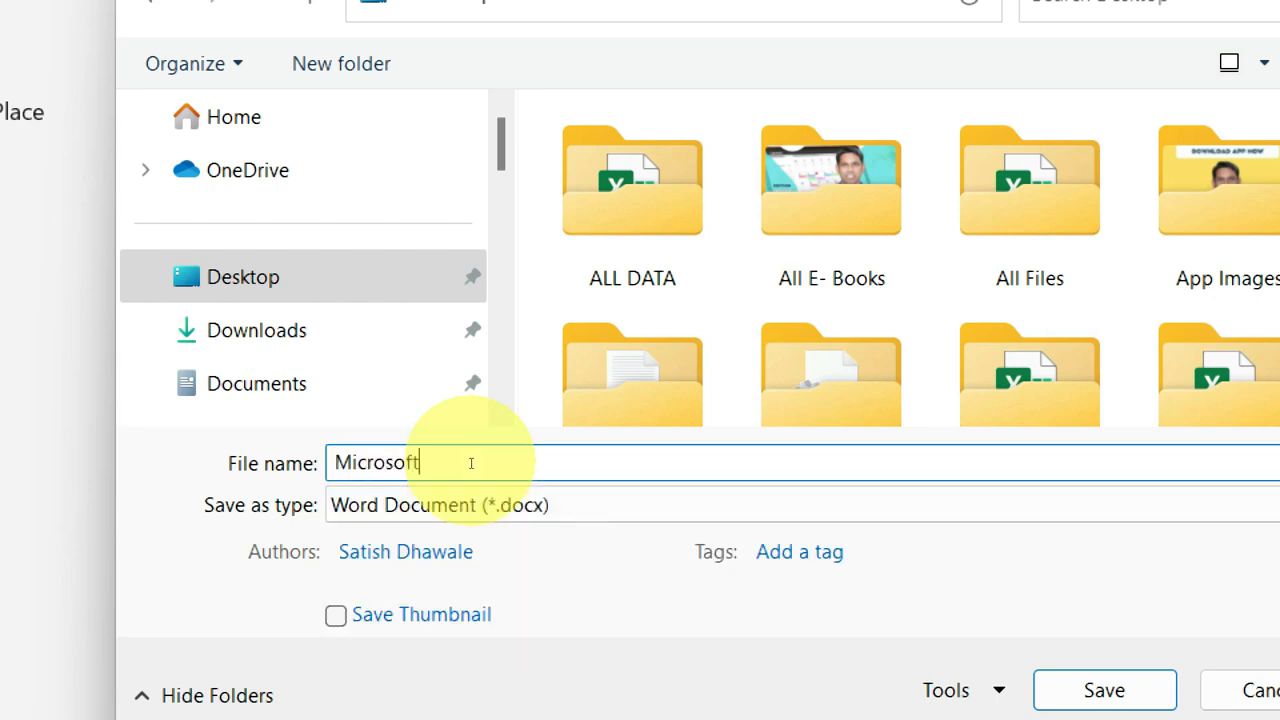
{"action": "type", "text": " Word Practice File"}
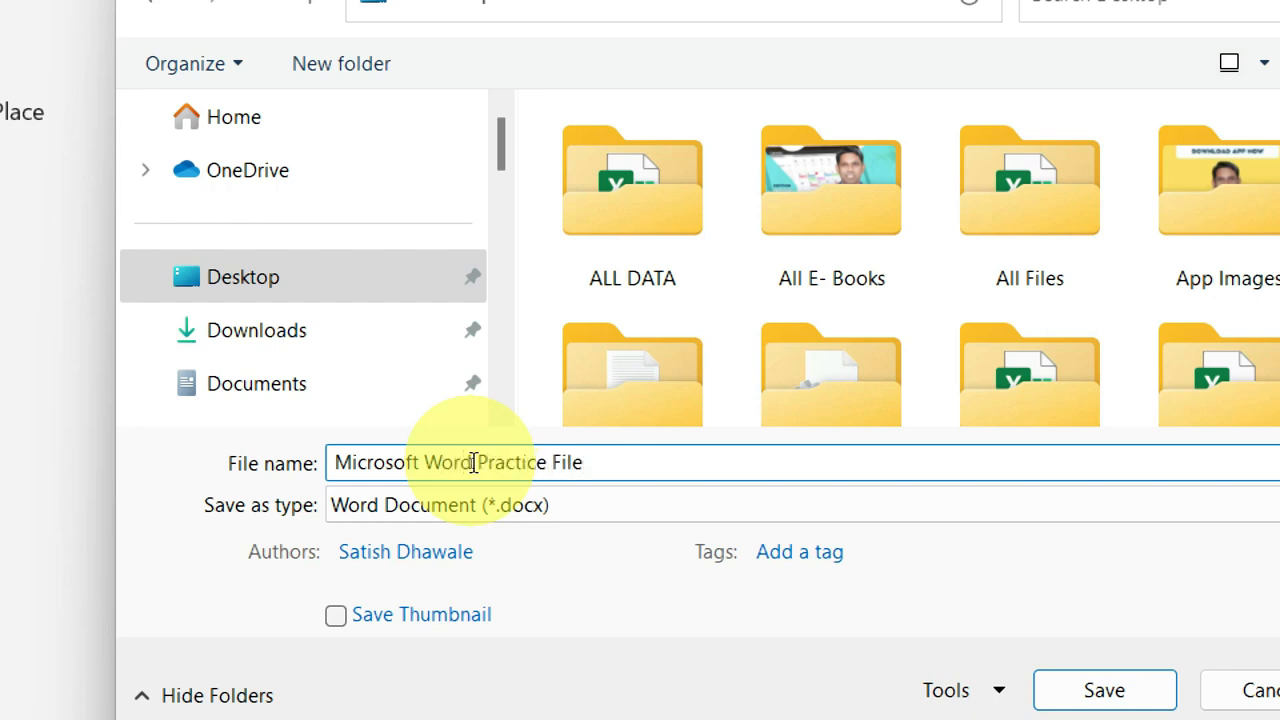
{"action": "left_click", "coordinate": [240, 277]}
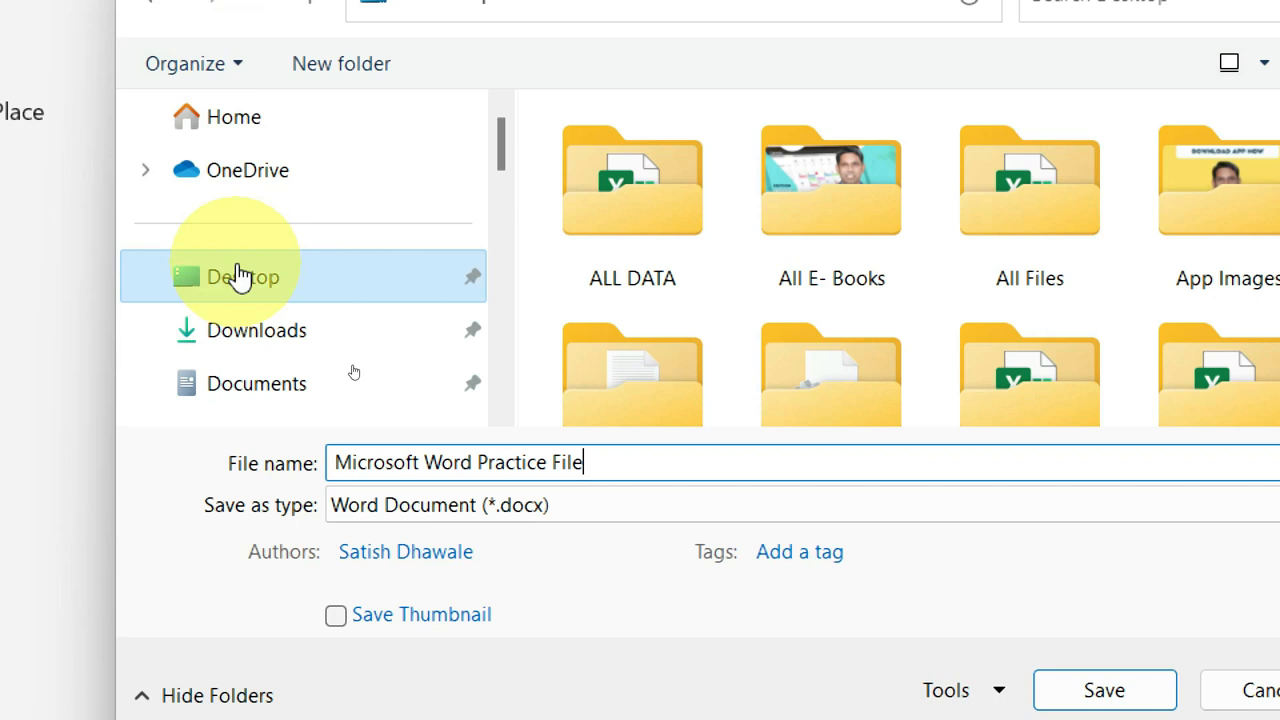
{"action": "left_click", "coordinate": [388, 460]}
{"action": "left_click", "coordinate": [736, 459]}
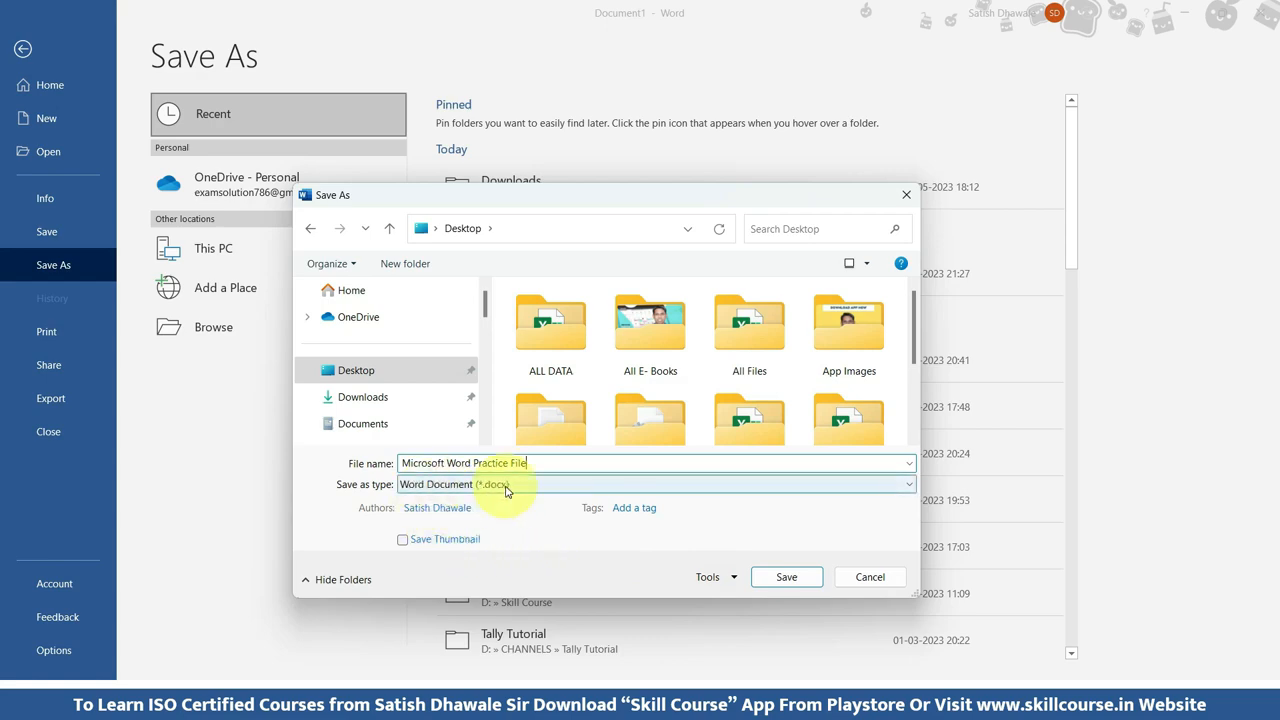
{"action": "left_click", "coordinate": [778, 584]}
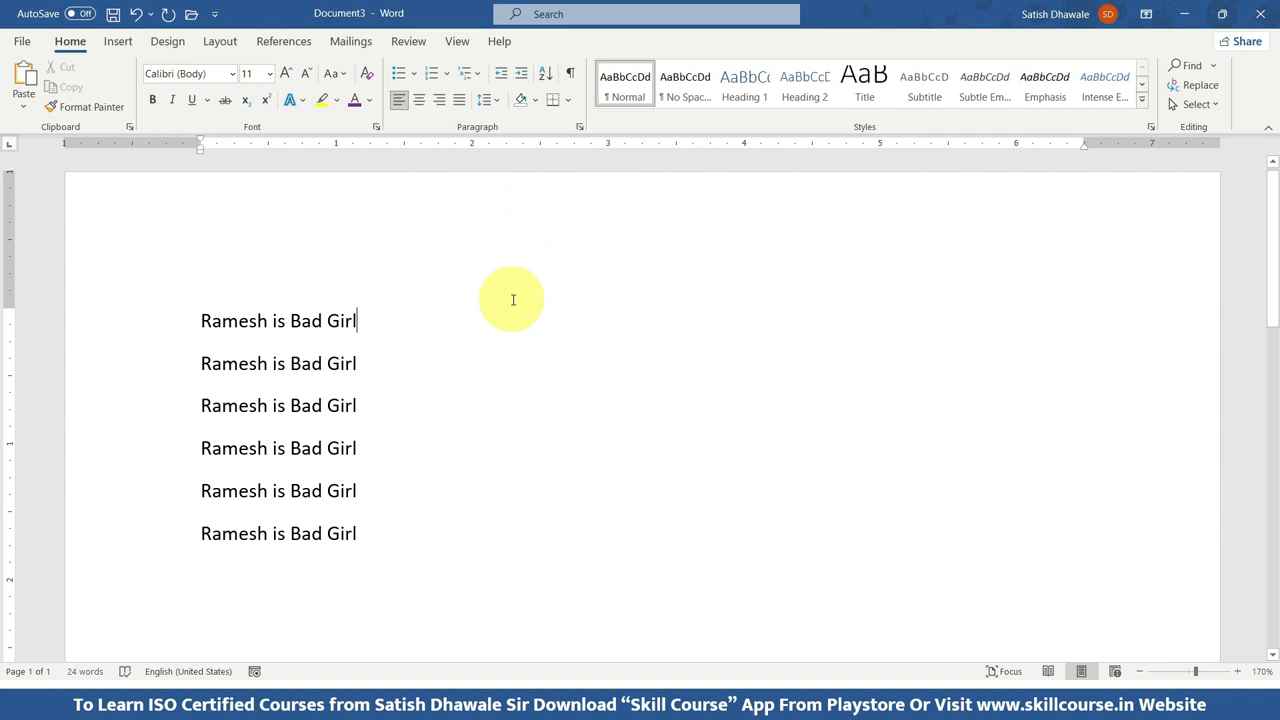
Close the two other untitled documents, the repeated sentences and the lettered name list, without saving them.
{"action": "key", "text": "ctrl+w"}
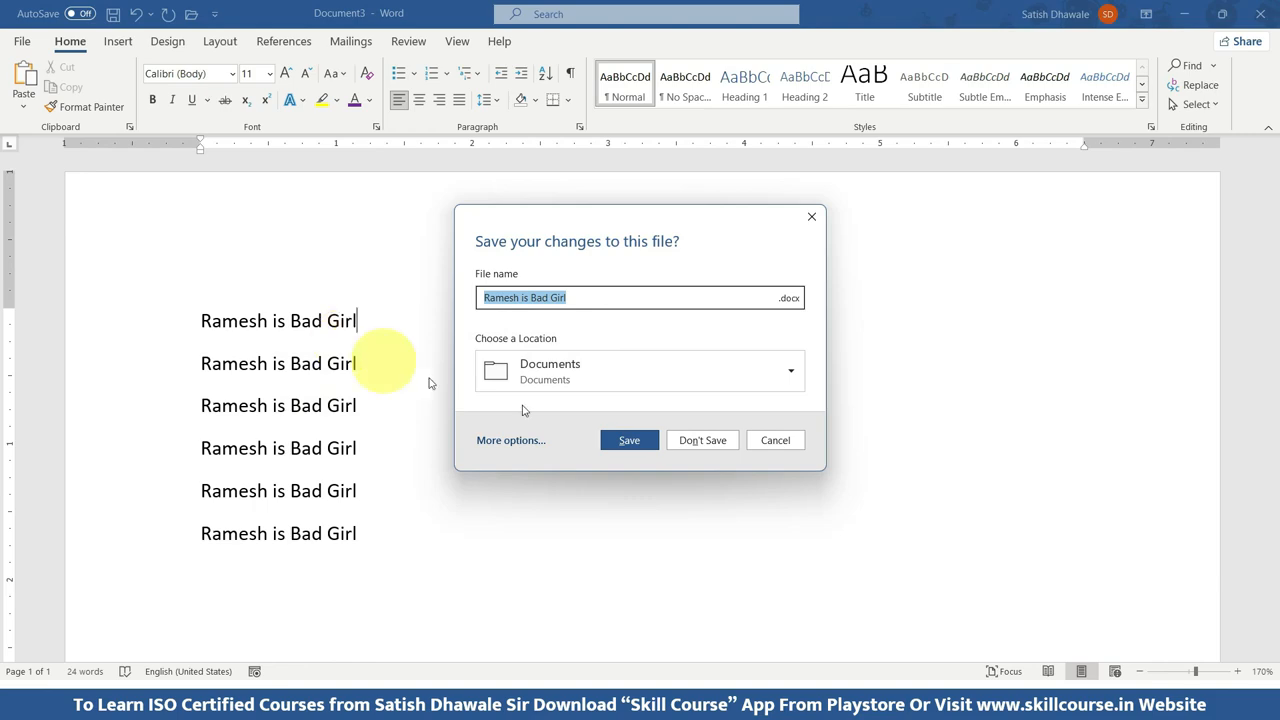
{"action": "left_click", "coordinate": [713, 445]}
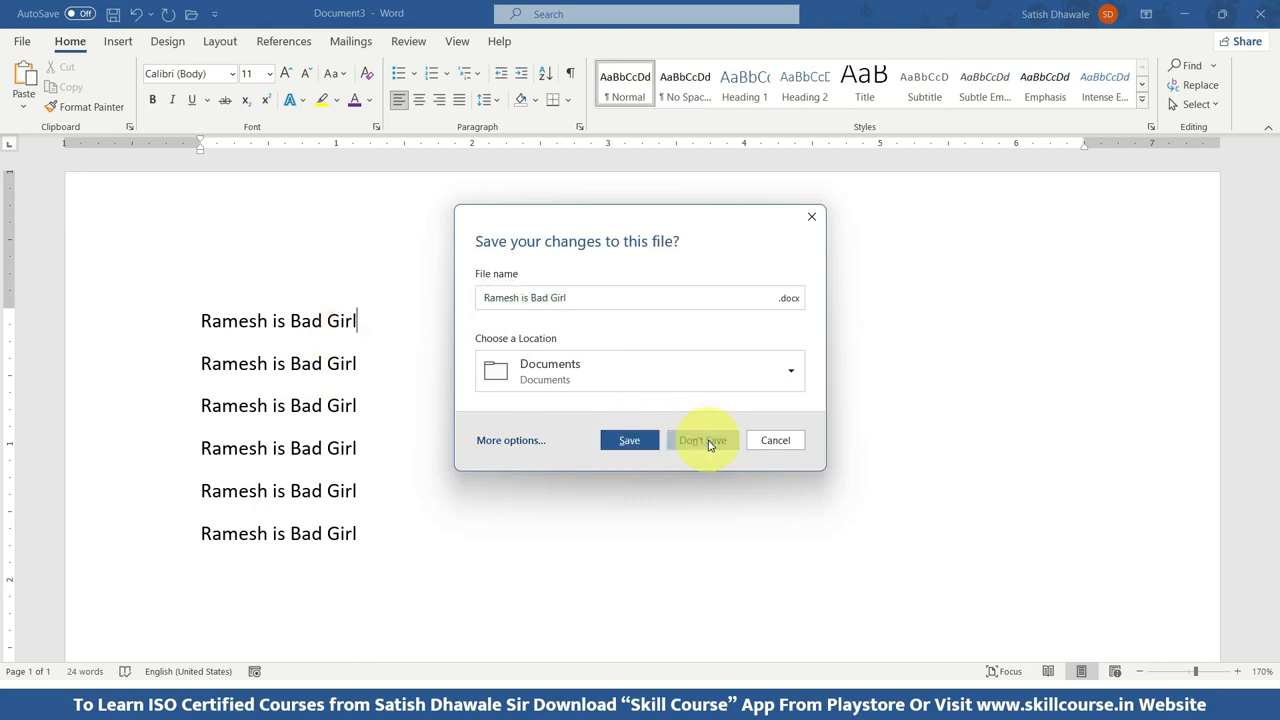
{"action": "key", "text": "ctrl+w"}
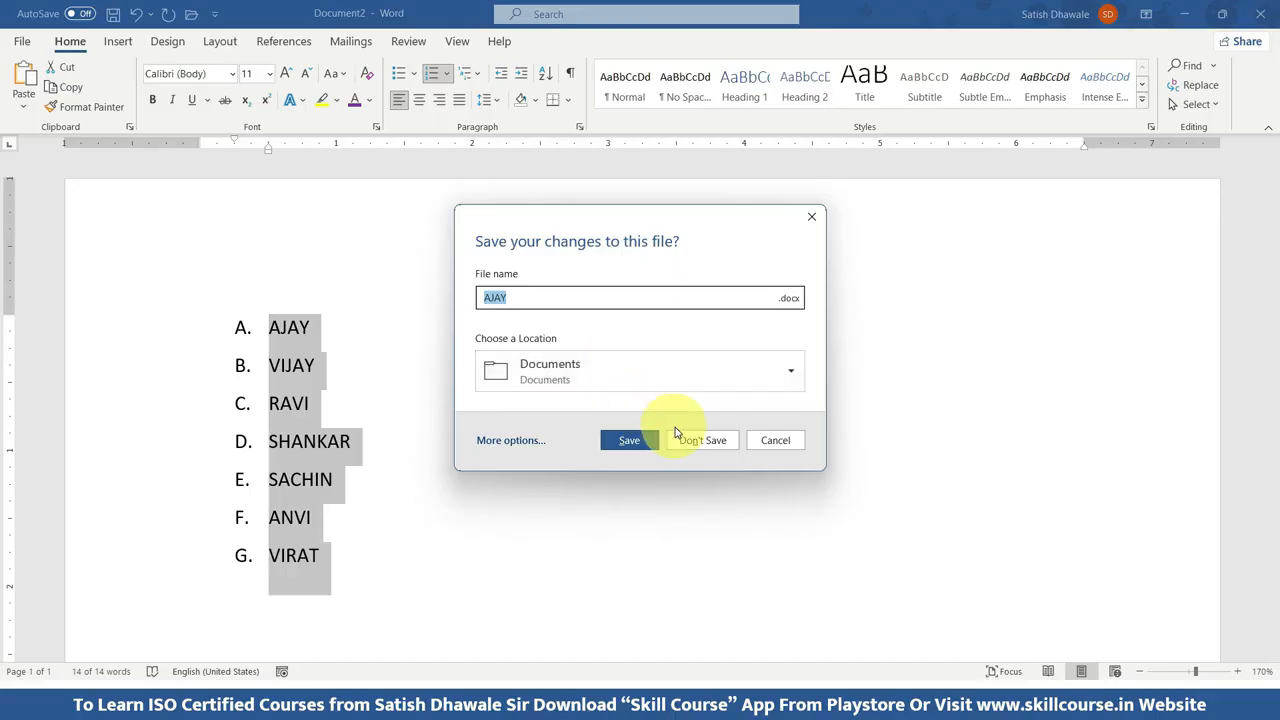
{"action": "left_click", "coordinate": [631, 441]}
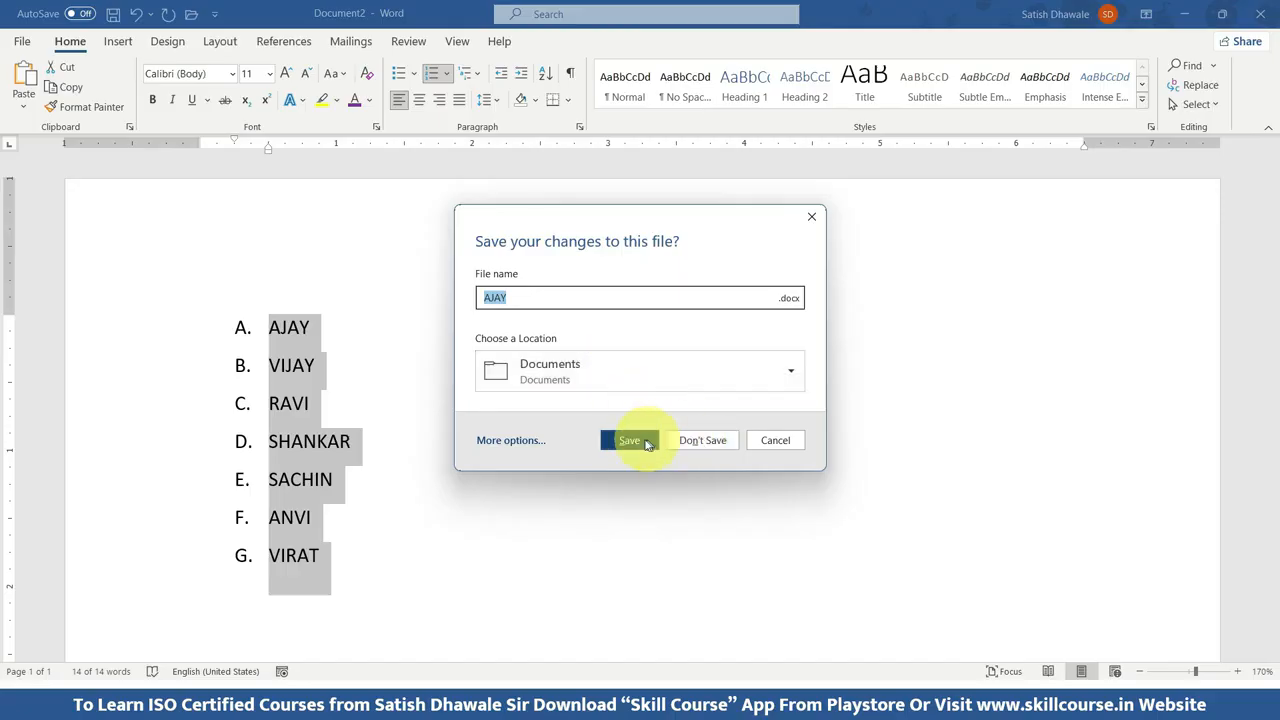
{"action": "left_click", "coordinate": [728, 444]}
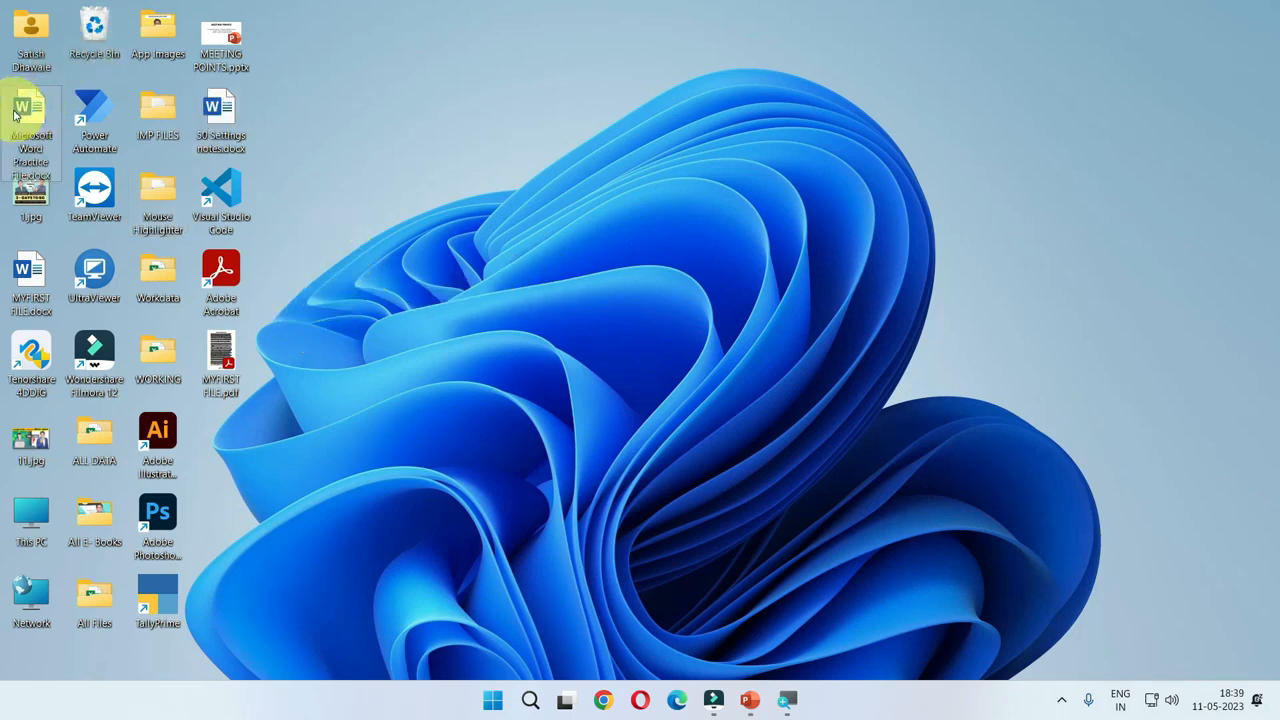
Reopen Microsoft Word Practice File.docx from the desktop and look over its first page.
{"action": "mouse_move", "coordinate": [14, 115]}
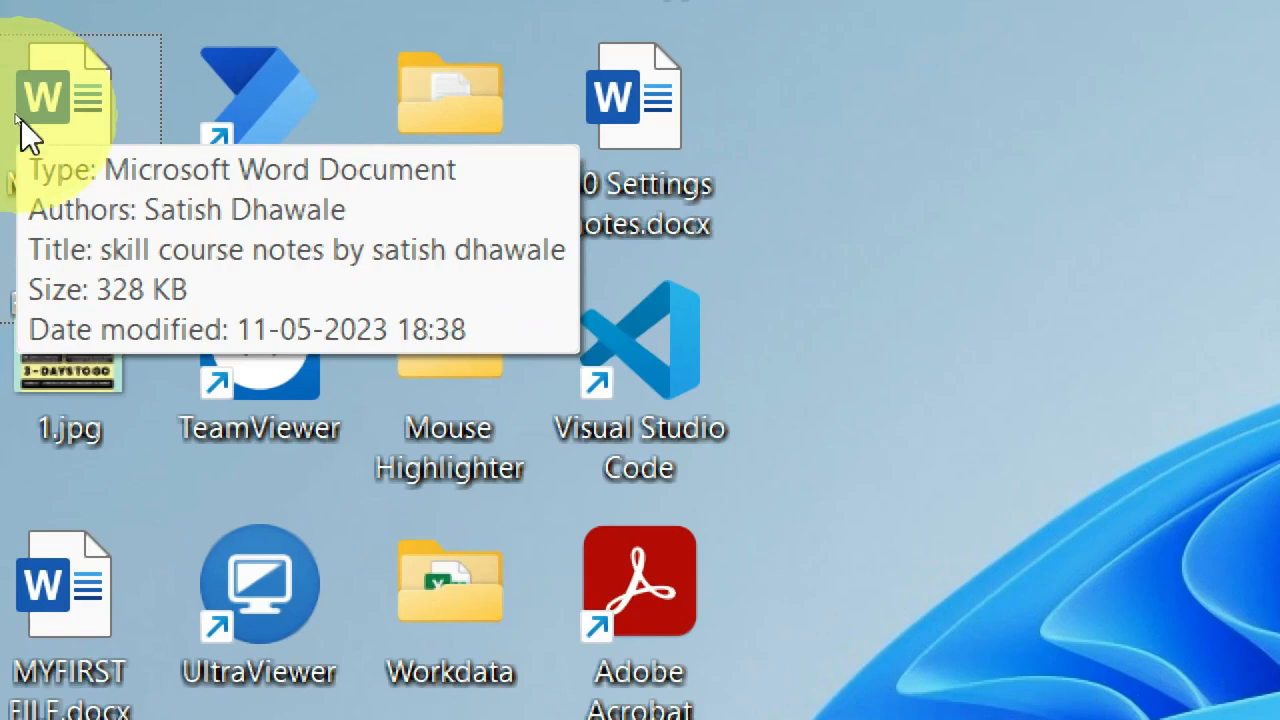
{"action": "mouse_move", "coordinate": [9, 157]}
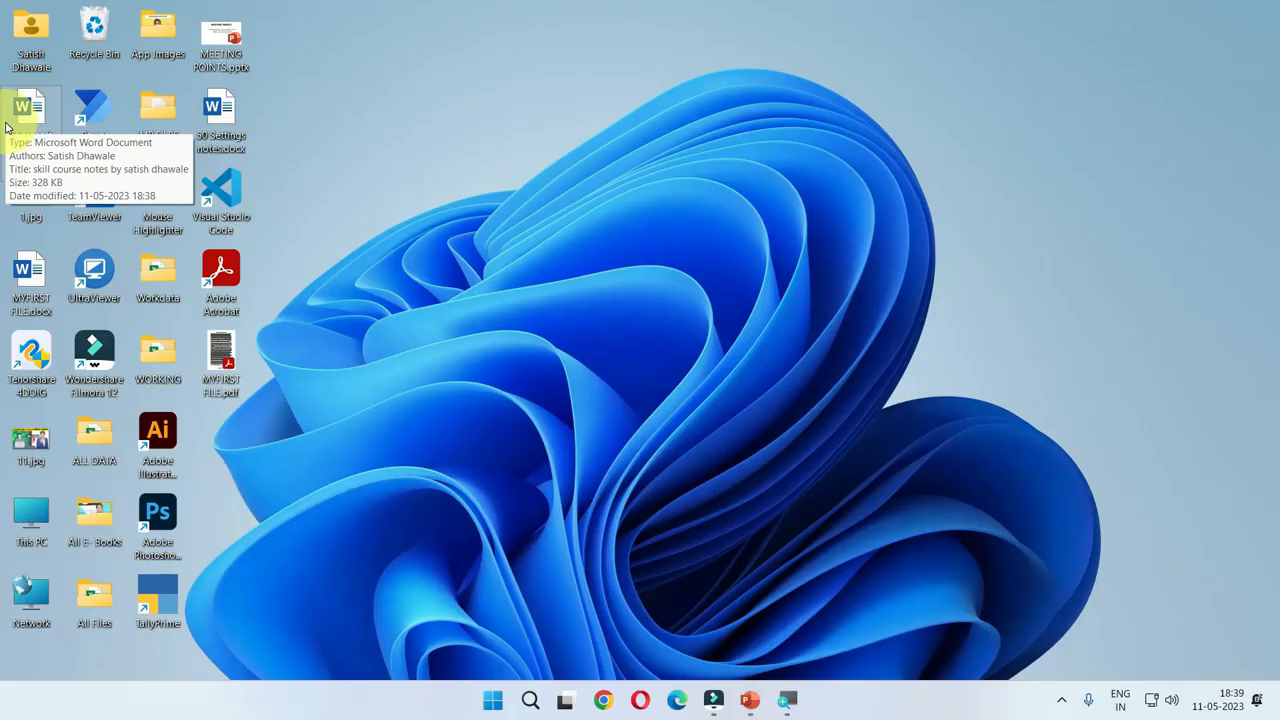
{"action": "double_click", "coordinate": [28, 108]}
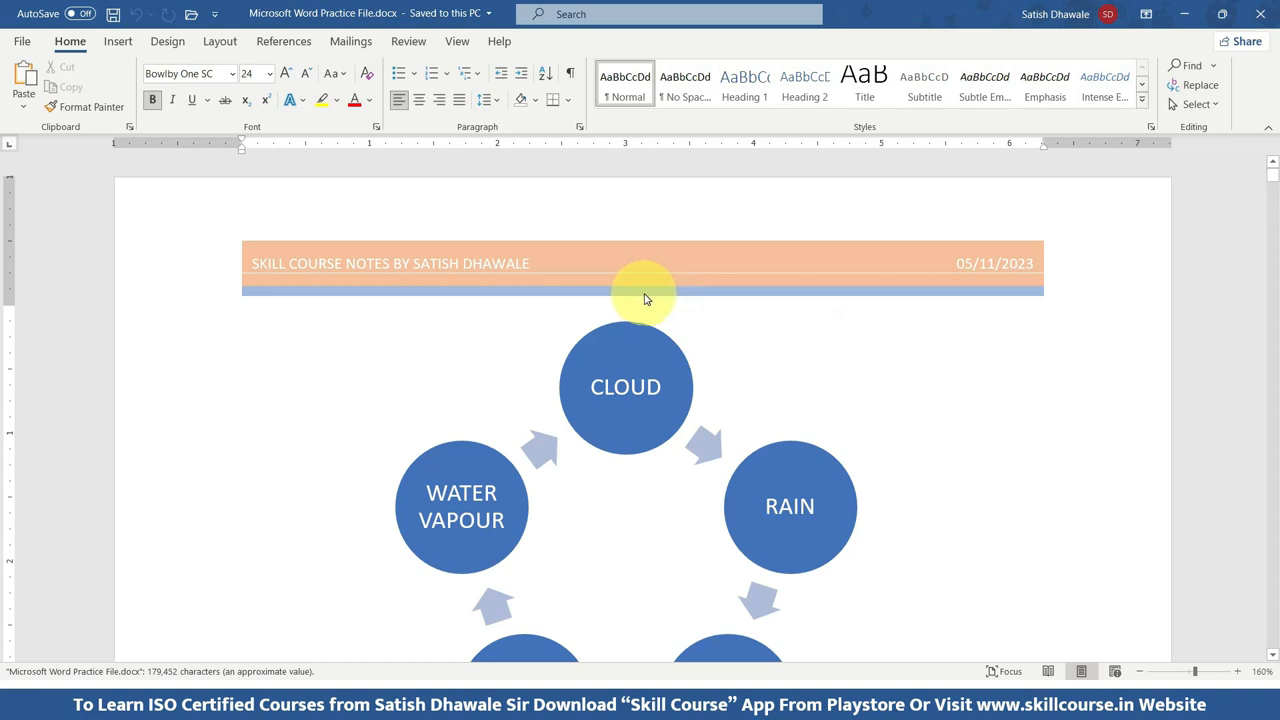
{"action": "scroll", "coordinate": [645, 299], "scroll_direction": "down", "scroll_amount": 5}
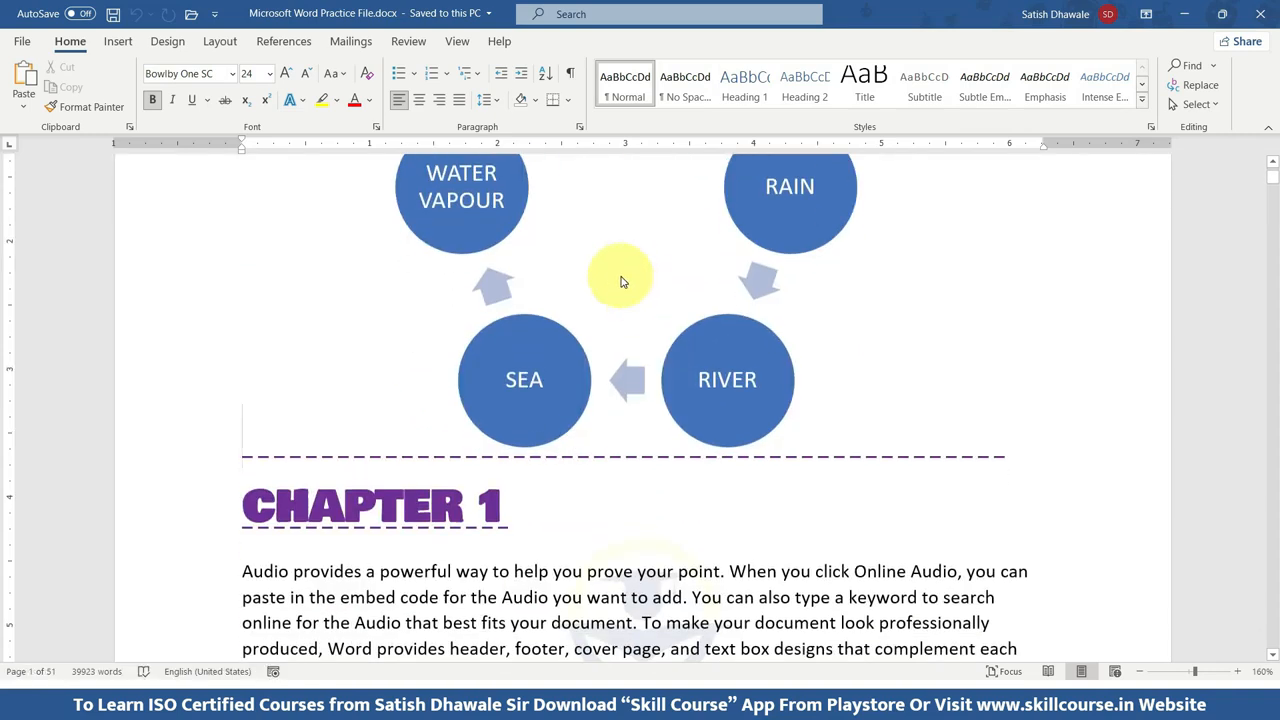
{"action": "key", "text": "F12"}
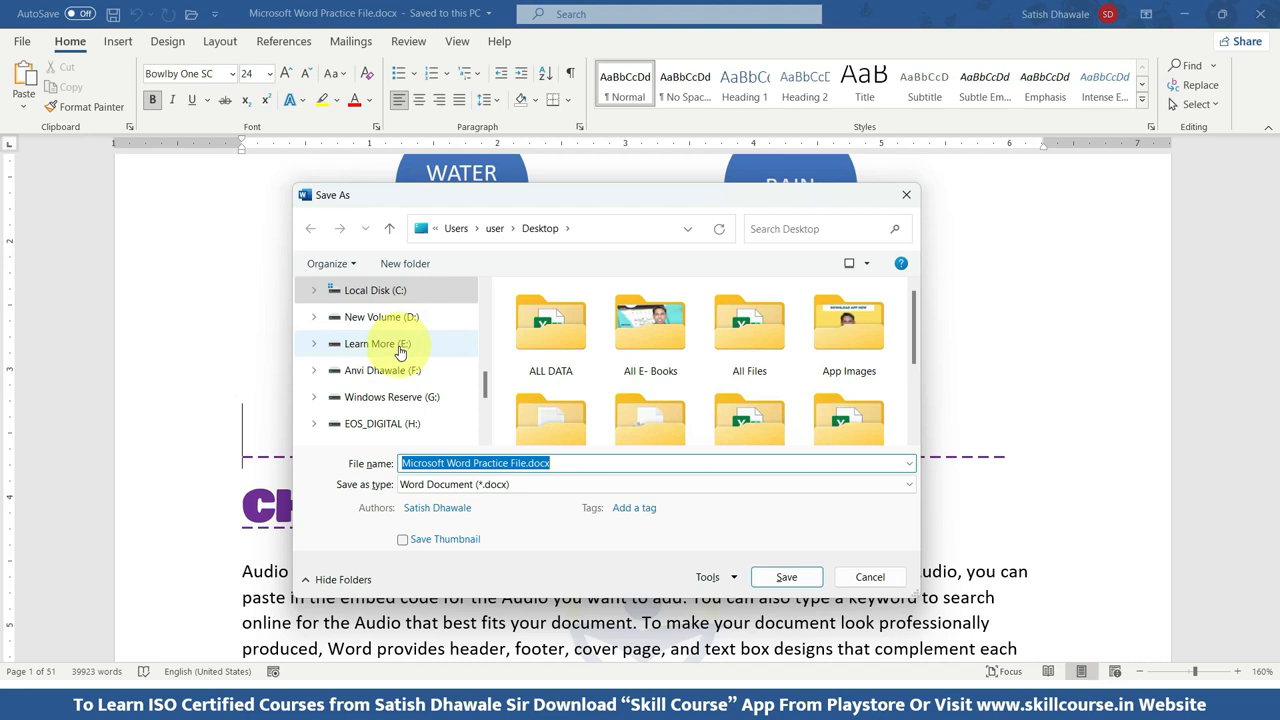
{"action": "scroll", "coordinate": [345, 330], "scroll_direction": "up", "scroll_amount": 3}
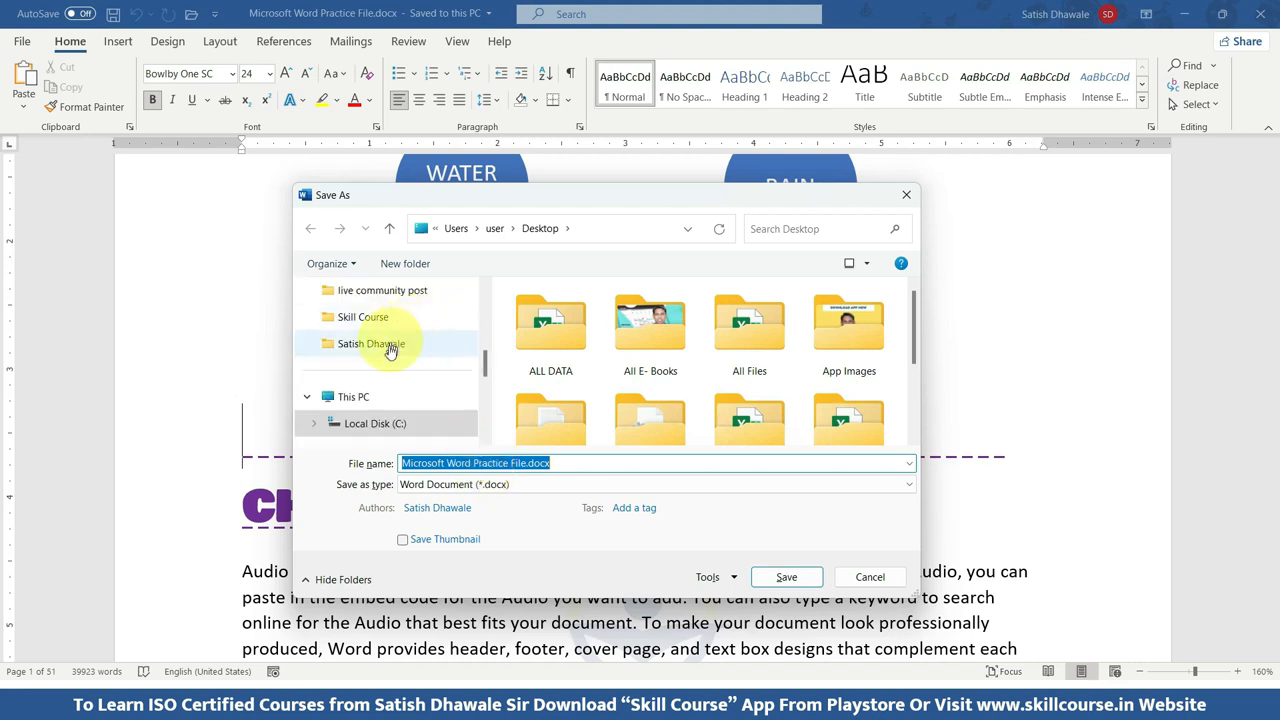
{"action": "scroll", "coordinate": [370, 405], "scroll_direction": "up", "scroll_amount": 10}
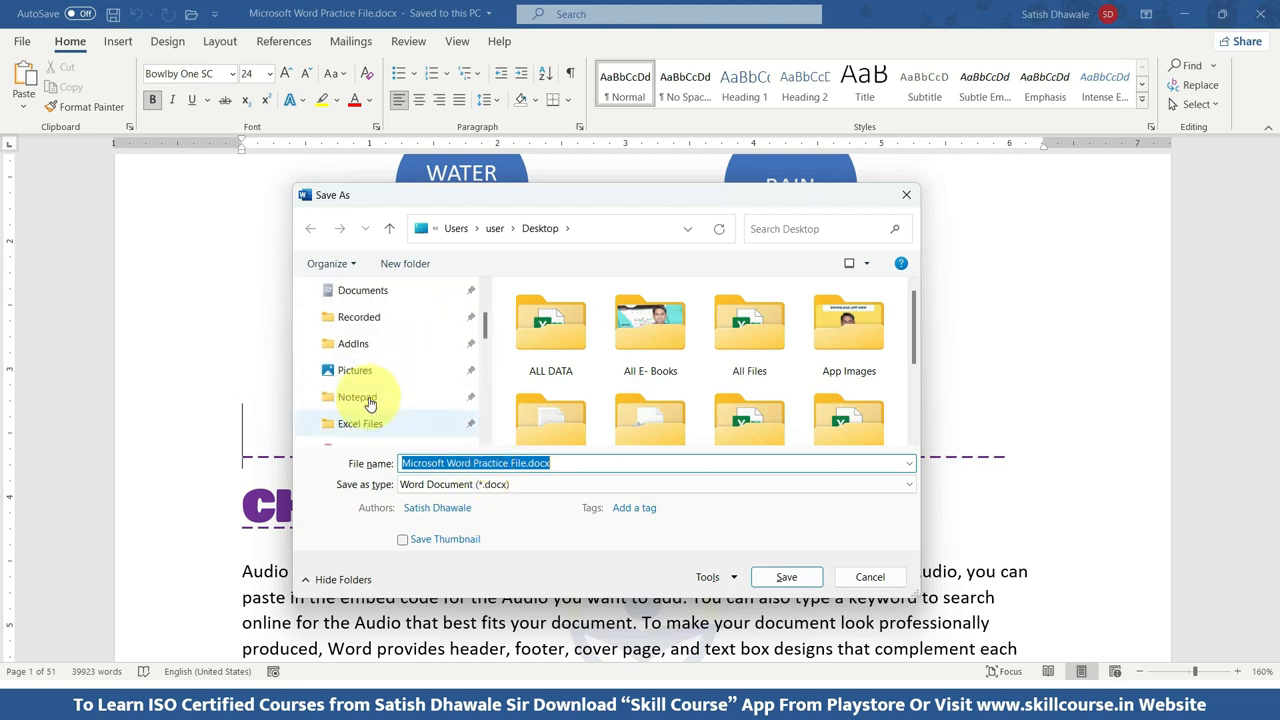
{"action": "left_click", "coordinate": [345, 370]}
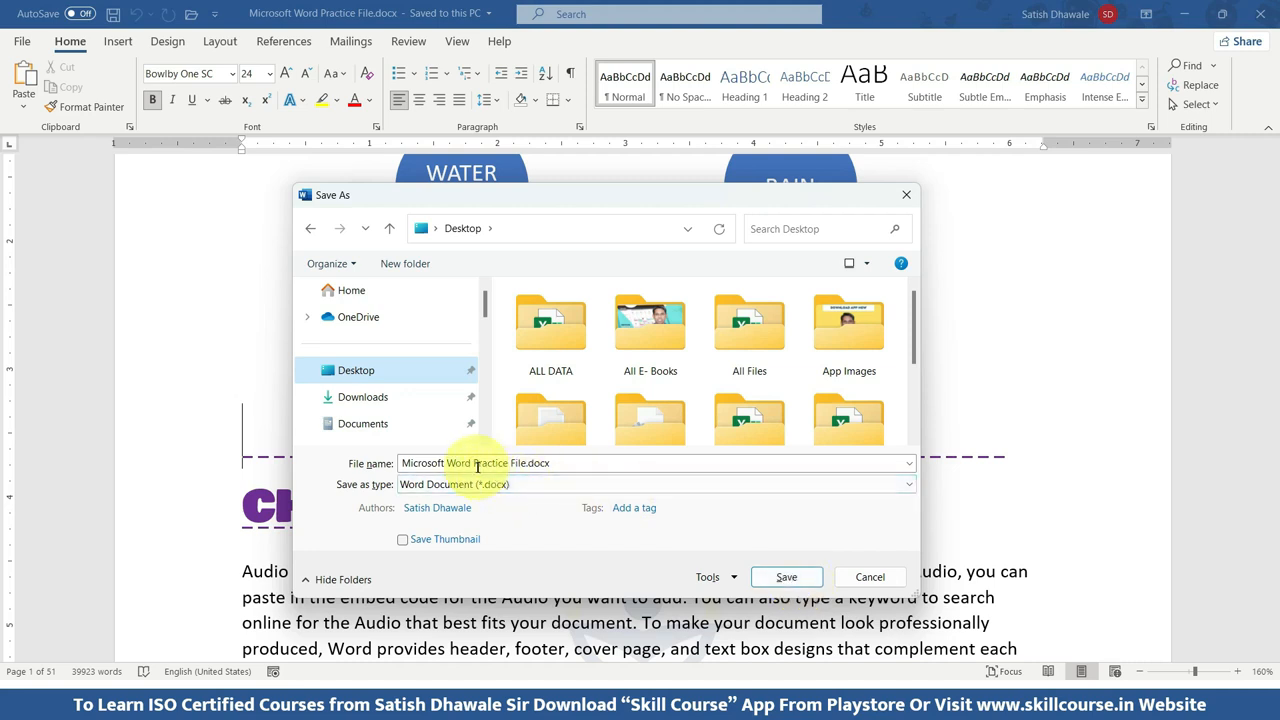
{"action": "scroll", "coordinate": [357, 425], "scroll_direction": "down", "scroll_amount": 1}
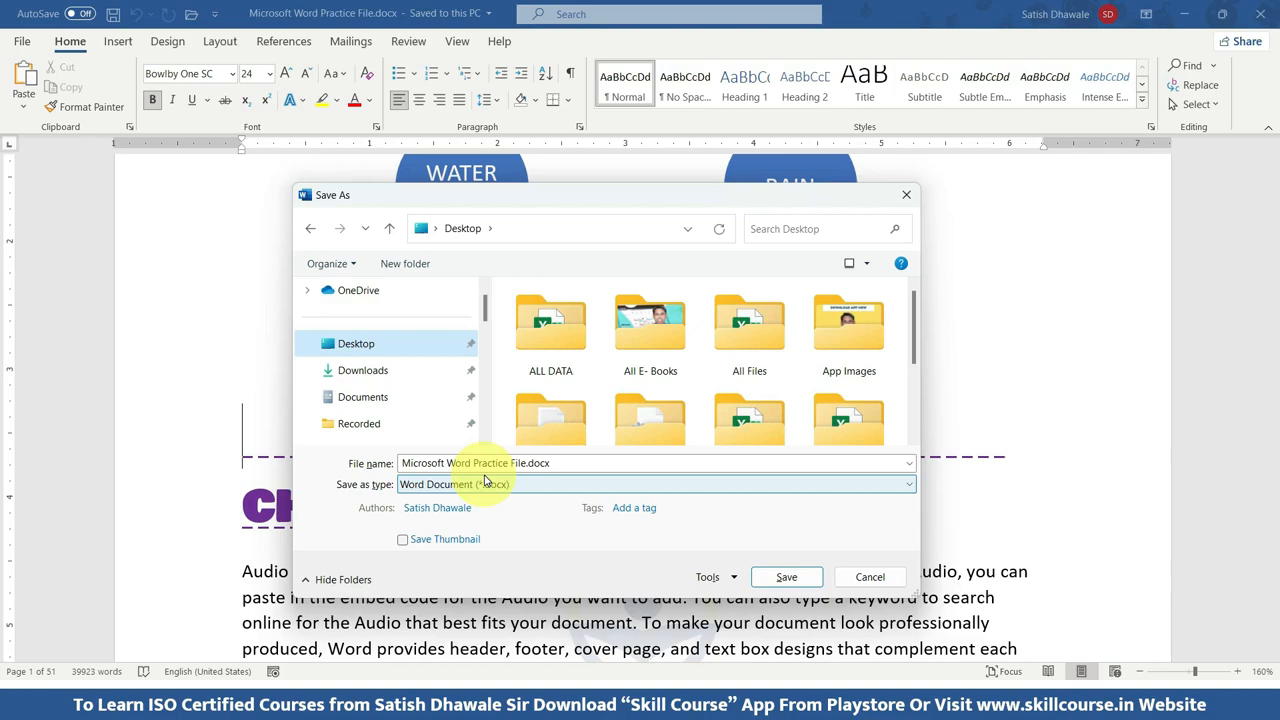
{"action": "key", "text": "Escape"}
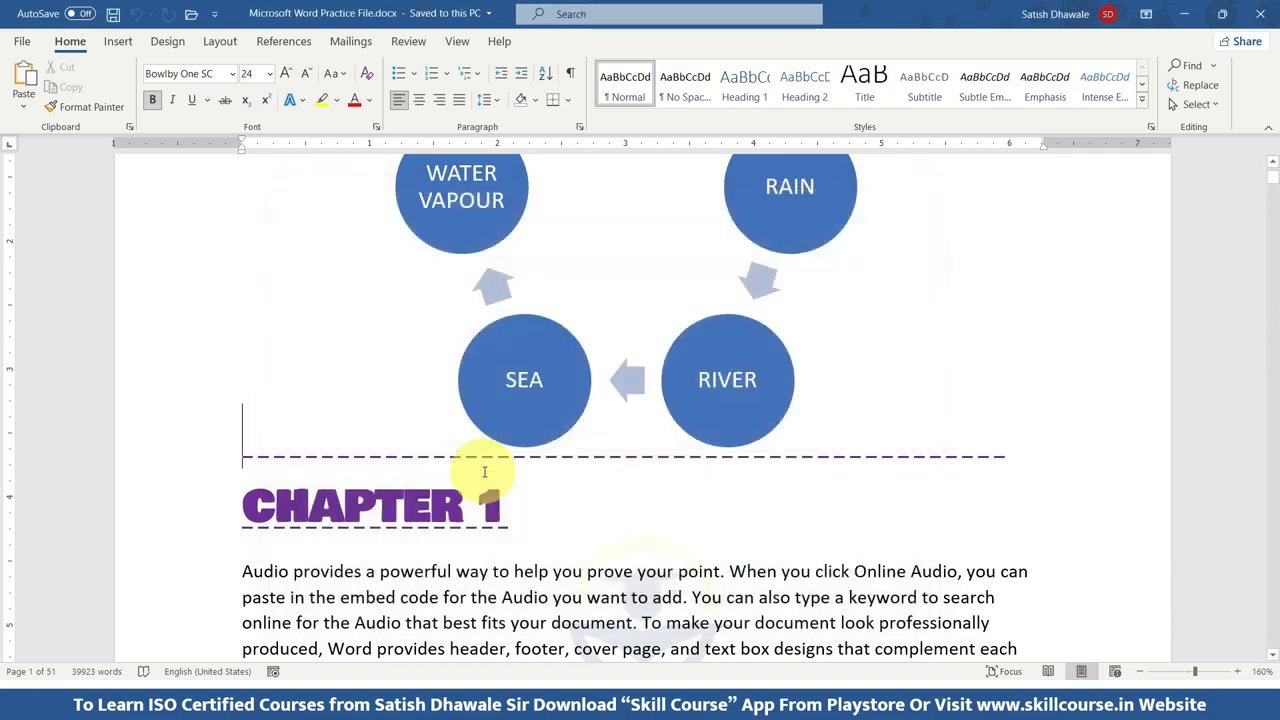
{"action": "key", "text": "F12"}
{"action": "key", "text": "Escape"}
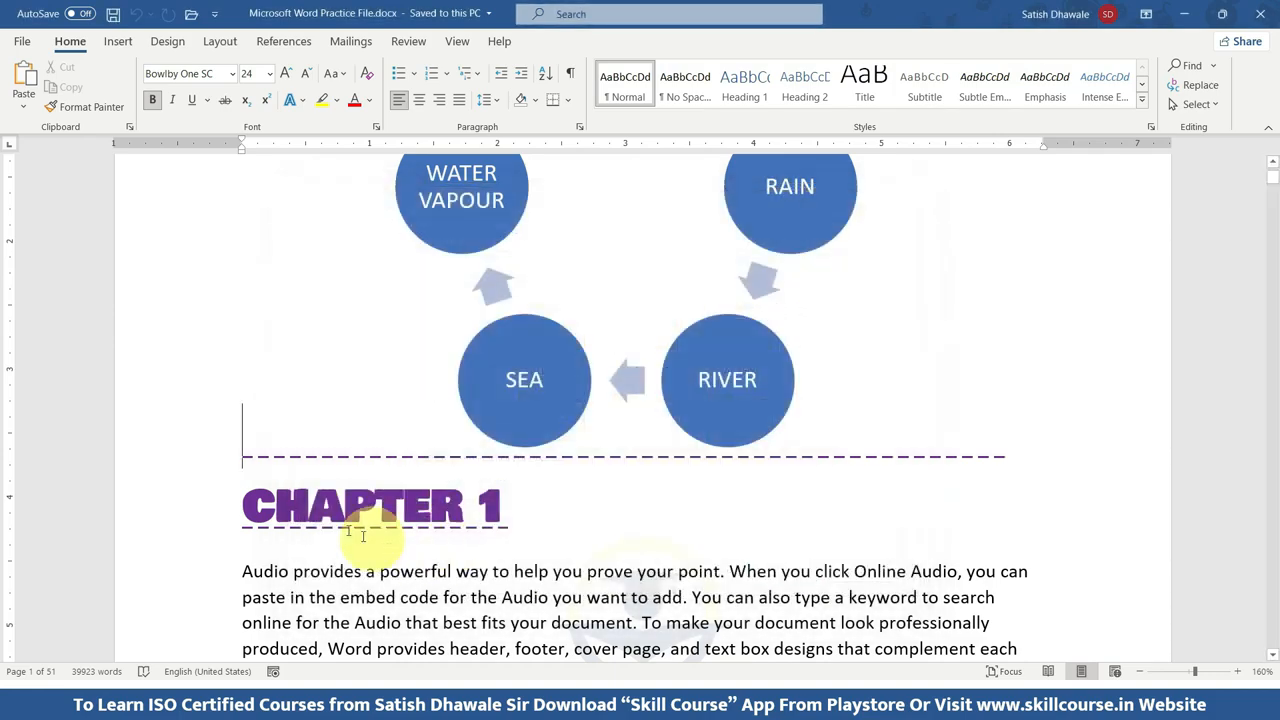
{"action": "scroll", "coordinate": [529, 429], "scroll_direction": "down", "scroll_amount": 5}
{"action": "scroll", "coordinate": [543, 429], "scroll_direction": "up", "scroll_amount": 4}
{"action": "scroll", "coordinate": [551, 410], "scroll_direction": "up", "scroll_amount": 5}
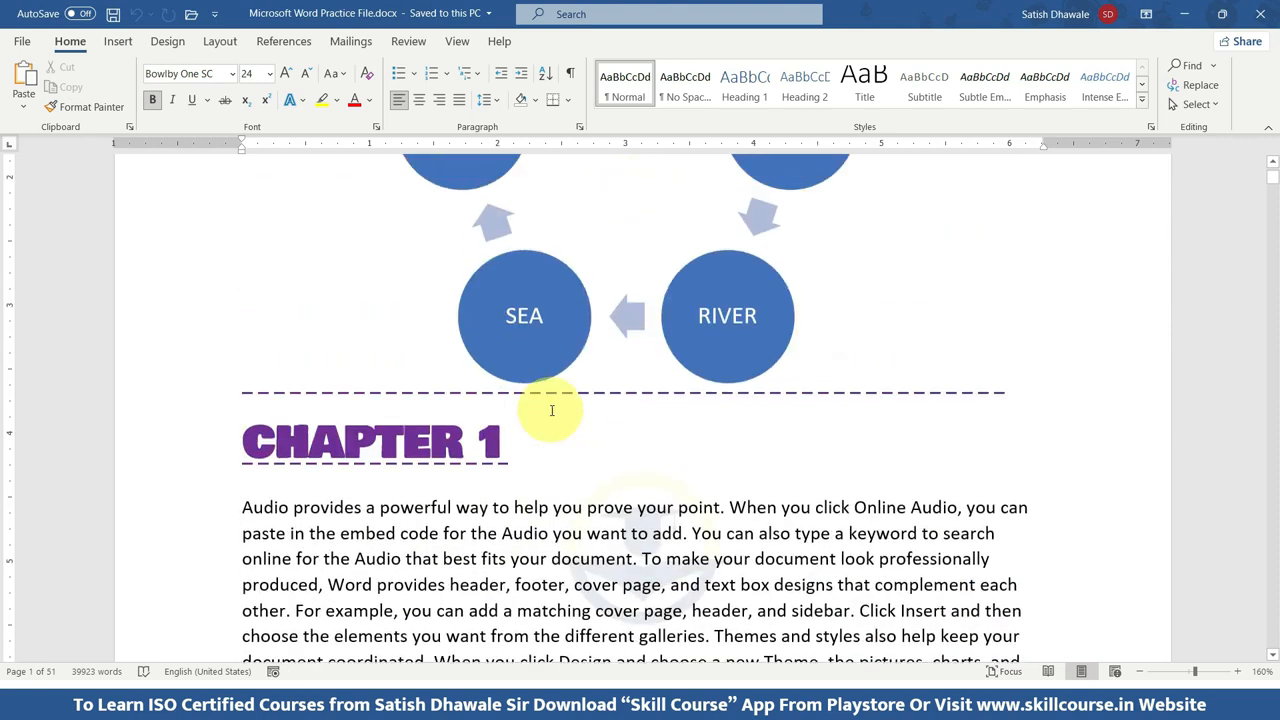
{"action": "scroll", "coordinate": [549, 411], "scroll_direction": "up", "scroll_amount": 1}
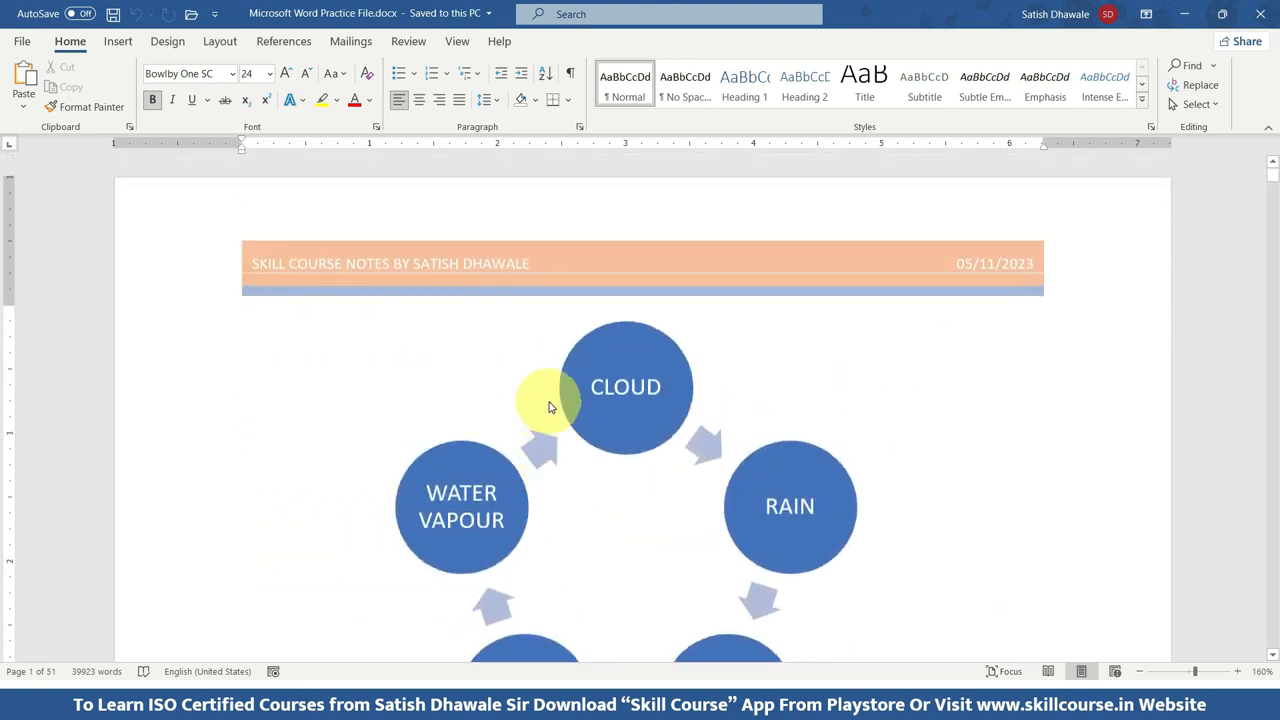
Start saving a copy of the document with PDF (*.pdf) as the file type.
{"action": "key", "text": "F12"}
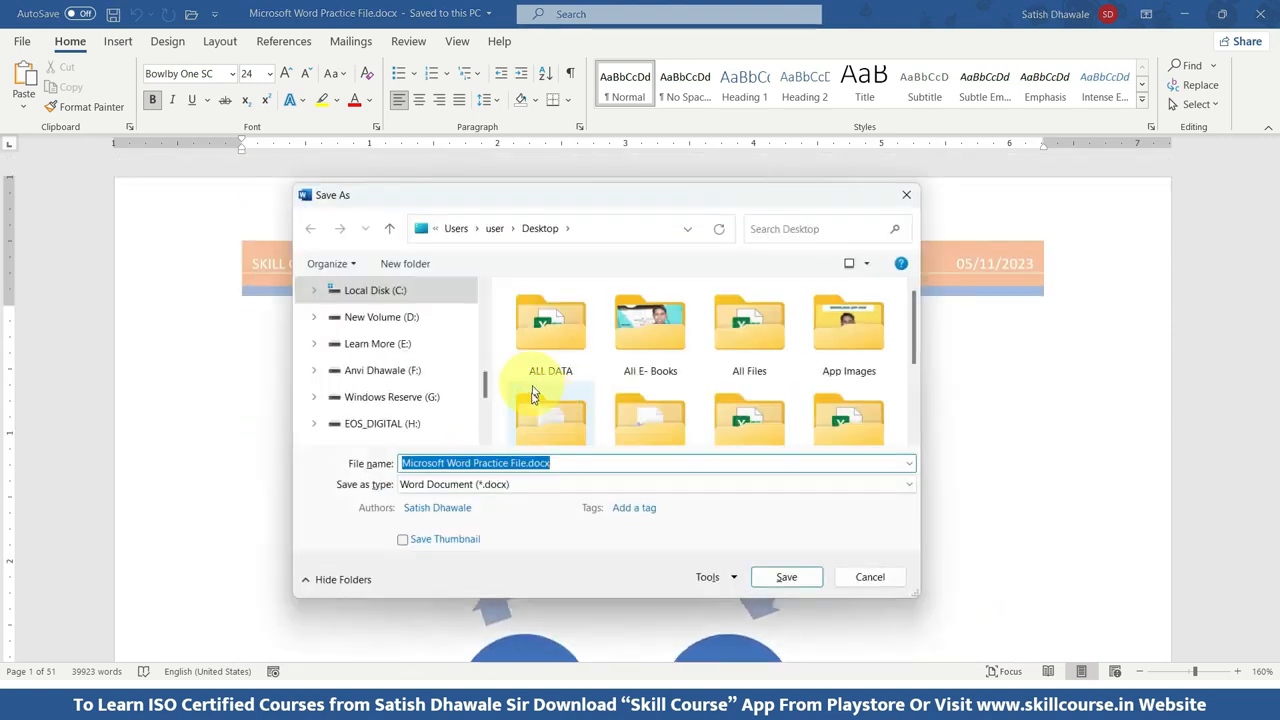
{"action": "left_click", "coordinate": [428, 495]}
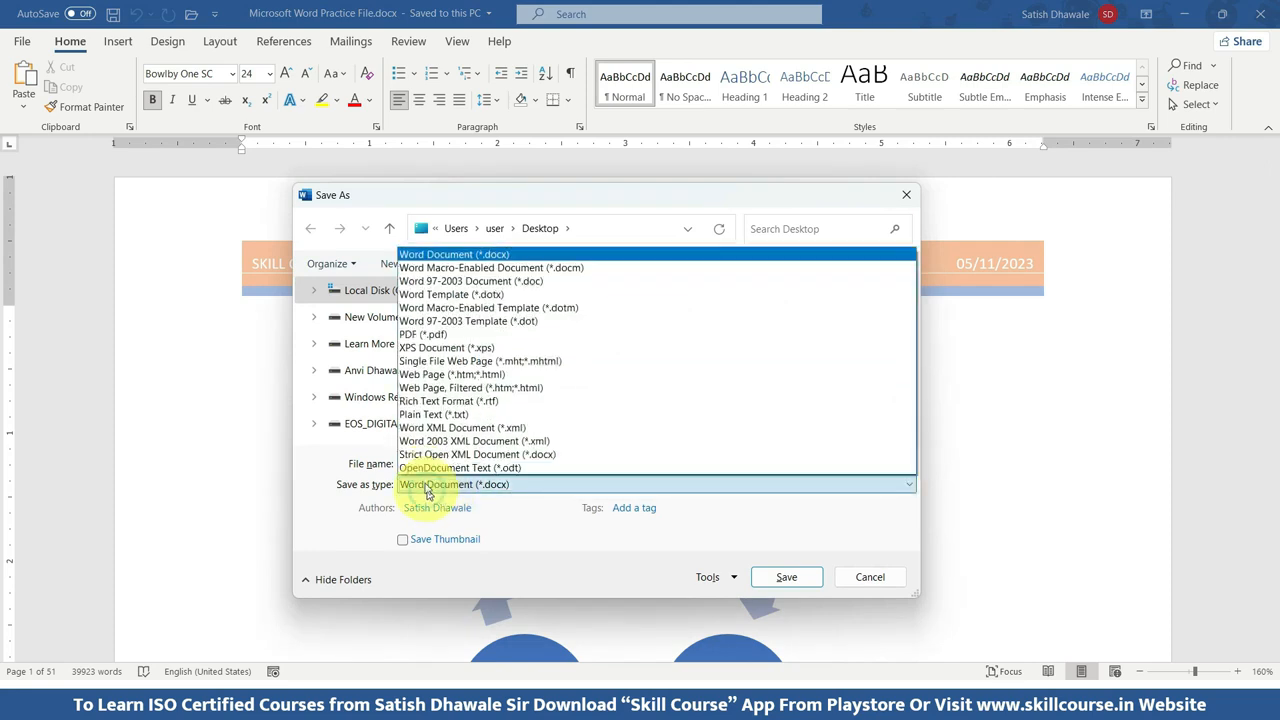
{"action": "left_click", "coordinate": [434, 340]}
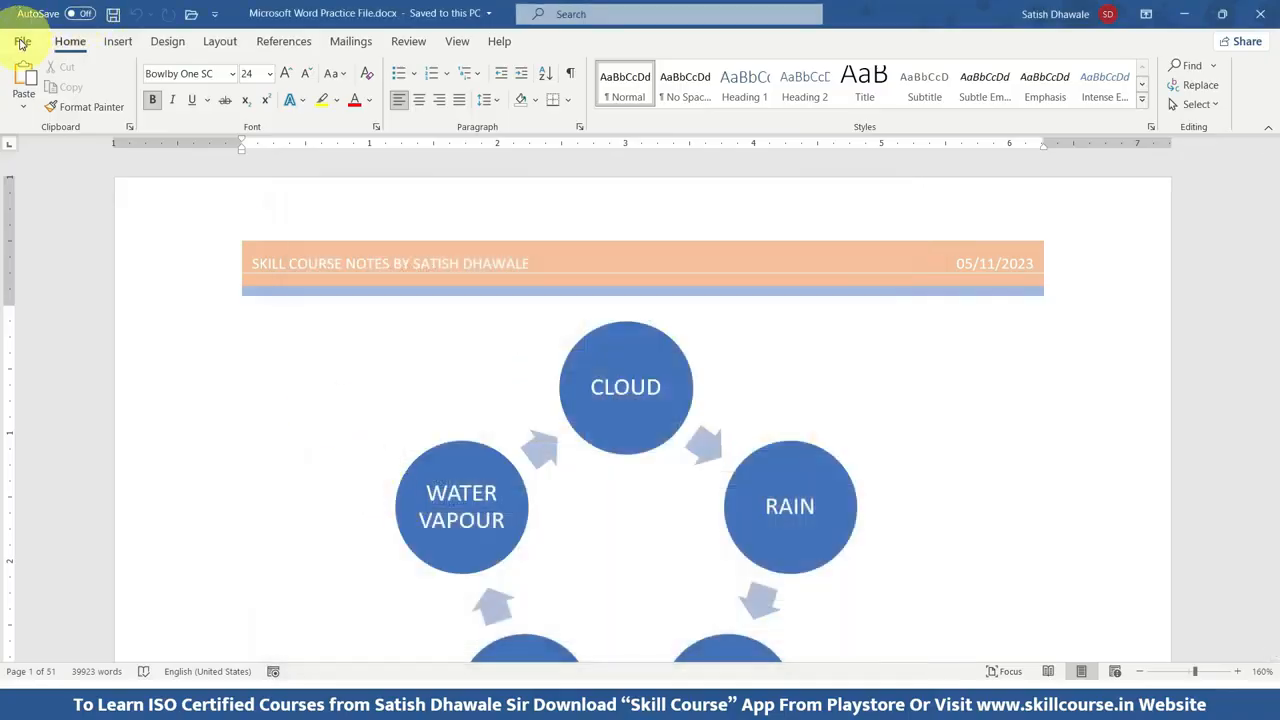
Export the document as a PDF named Microsoft Word Practice File.pdf and publish it to the Desktop folder.
{"action": "left_click", "coordinate": [22, 43]}
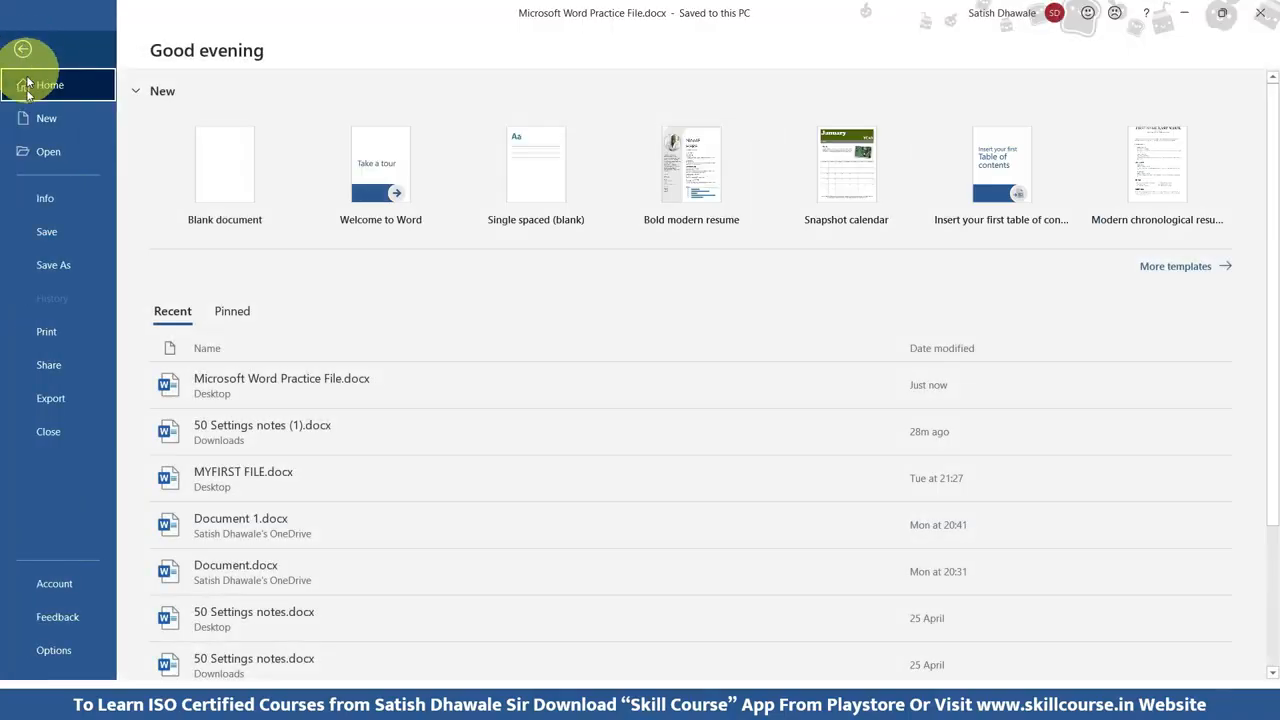
{"action": "left_click", "coordinate": [38, 398]}
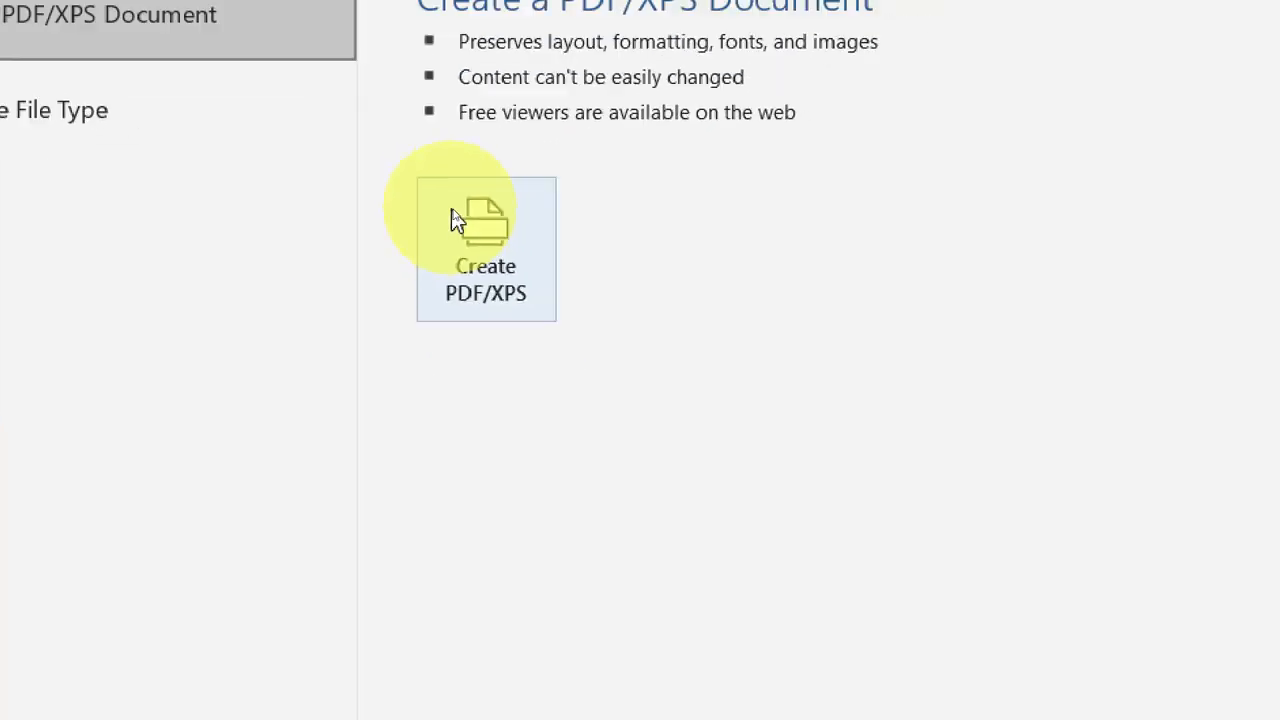
{"action": "left_click", "coordinate": [462, 228]}
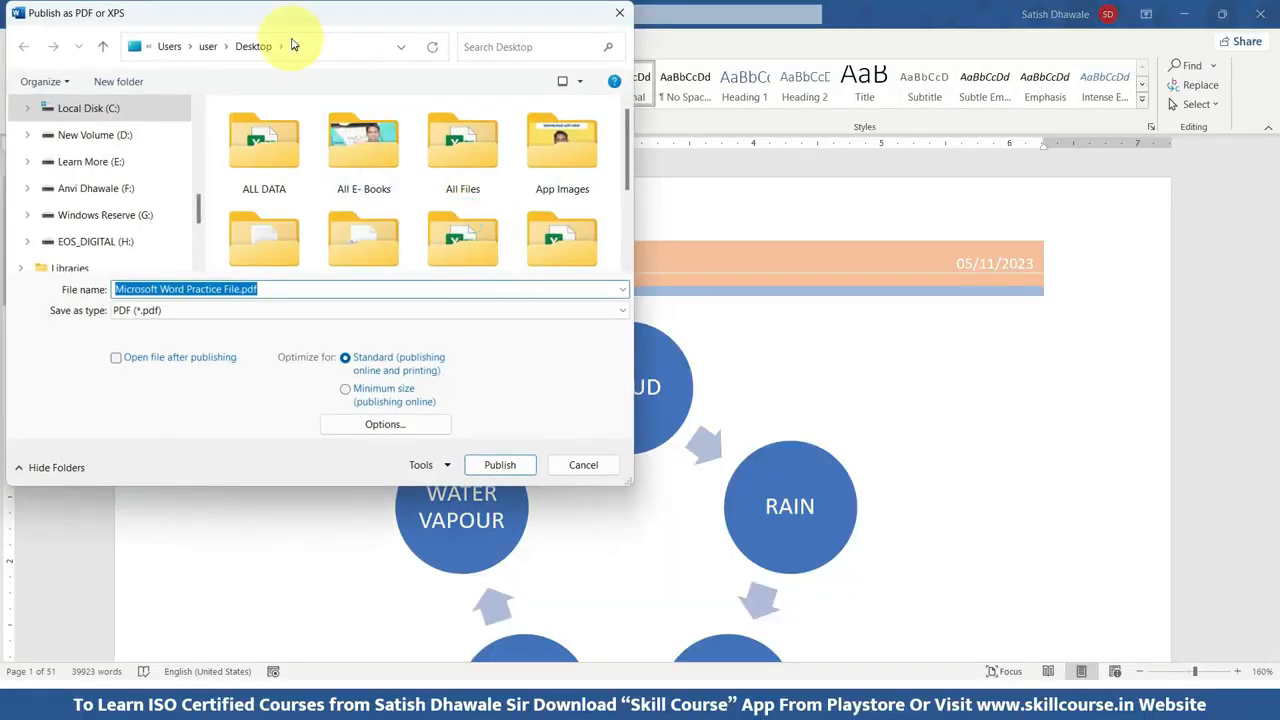
{"action": "left_click_drag", "start_coordinate": [300, 24], "coordinate": [509, 157]}
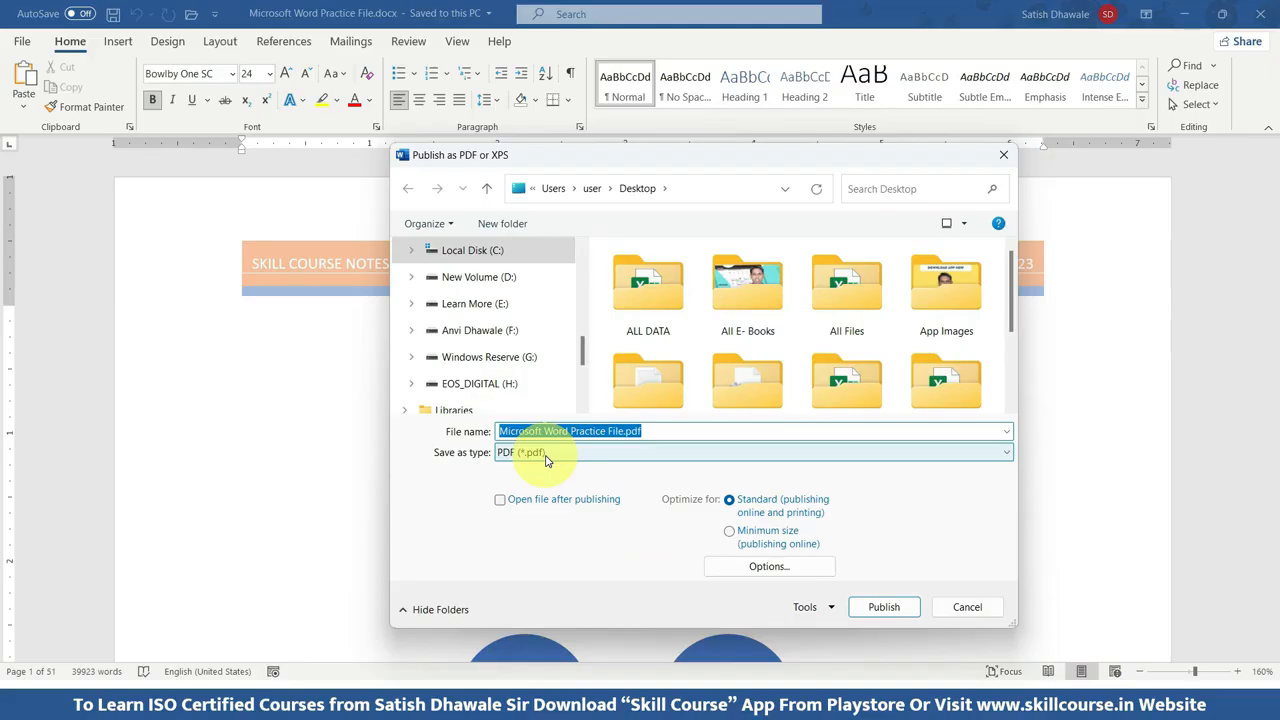
{"action": "scroll", "coordinate": [500, 303], "scroll_direction": "up", "scroll_amount": 6}
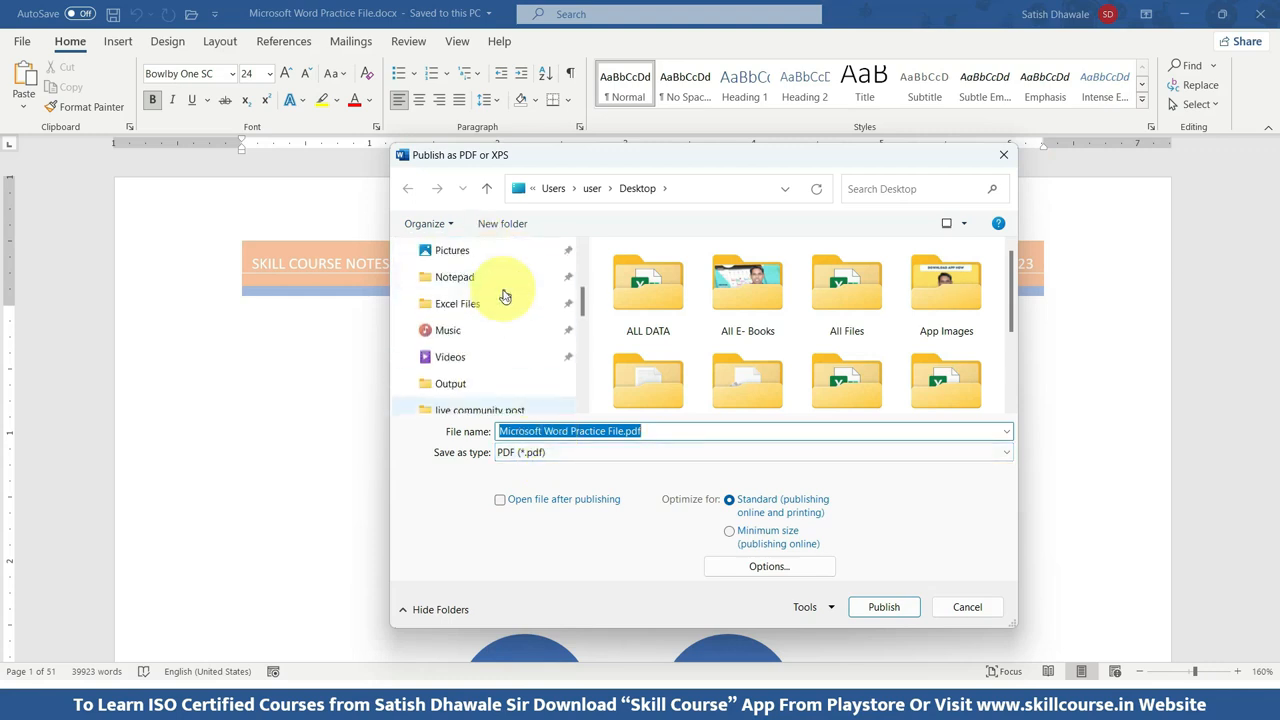
{"action": "scroll", "coordinate": [495, 300], "scroll_direction": "up", "scroll_amount": 1}
{"action": "left_click", "coordinate": [466, 332]}
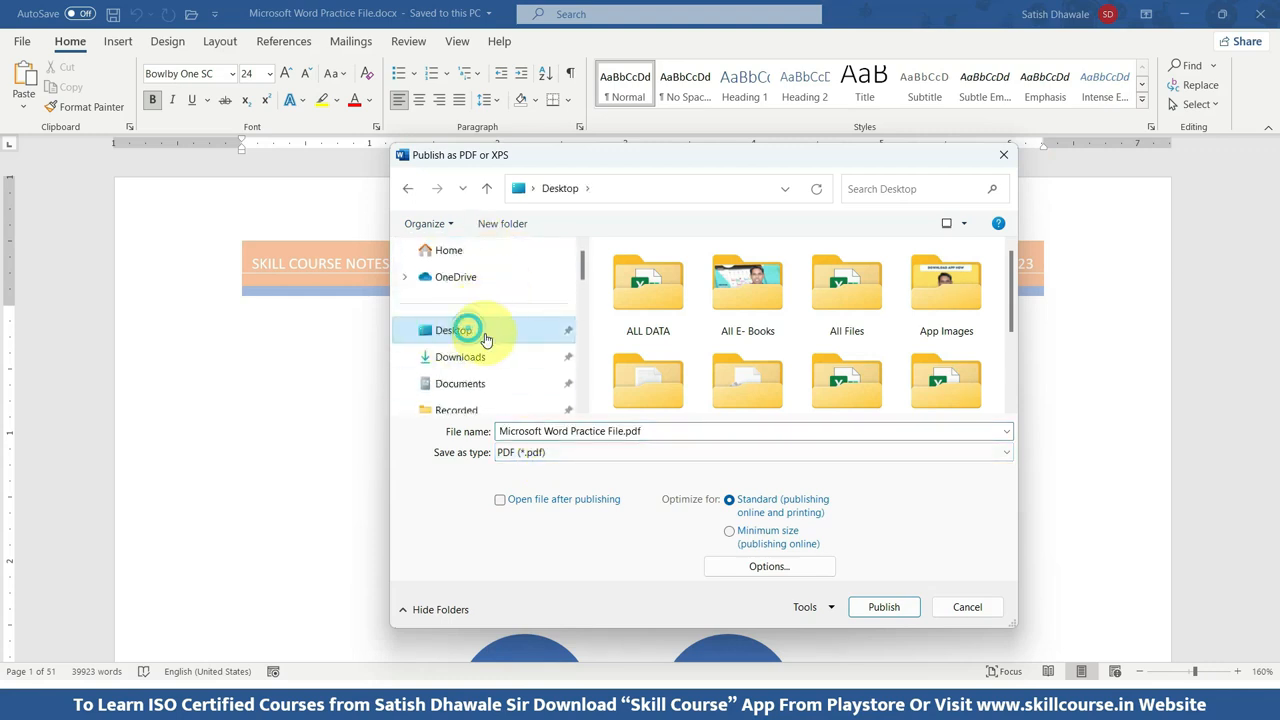
{"action": "left_click", "coordinate": [889, 610]}
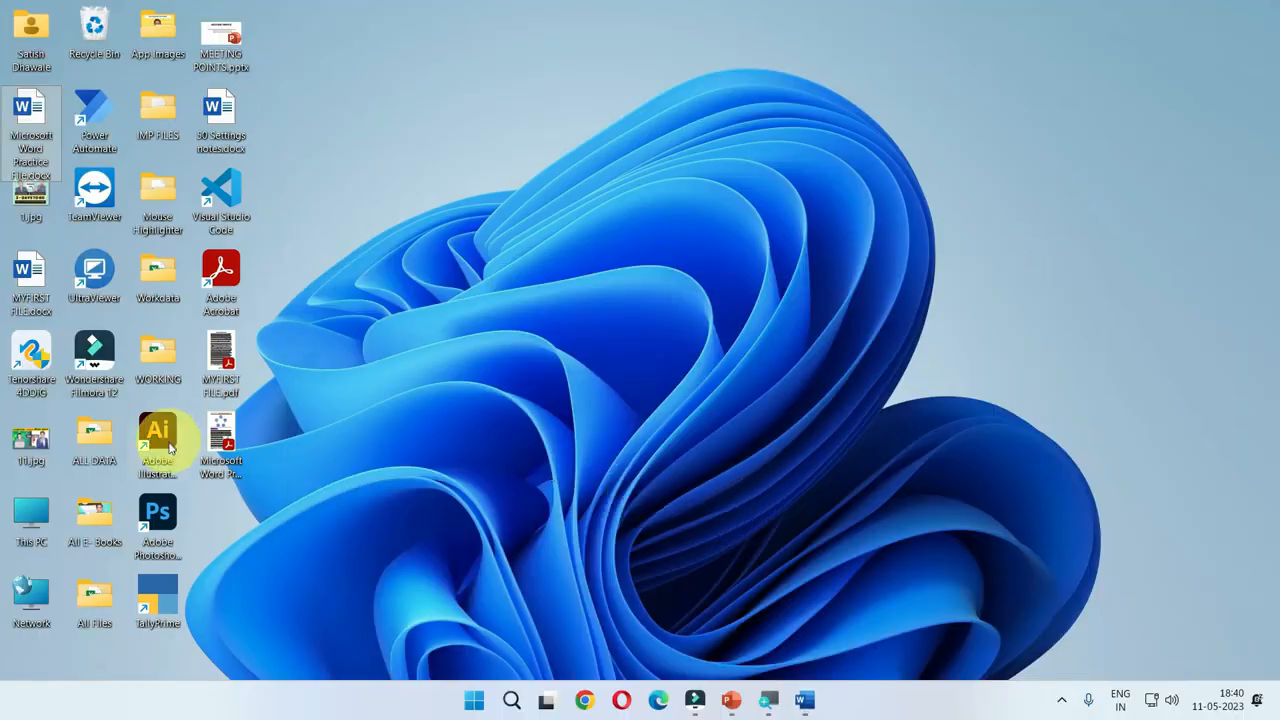
Open the exported practice file PDF from the desktop in Adobe Acrobat Reader and look through its first three pages.
{"action": "double_click", "coordinate": [222, 438]}
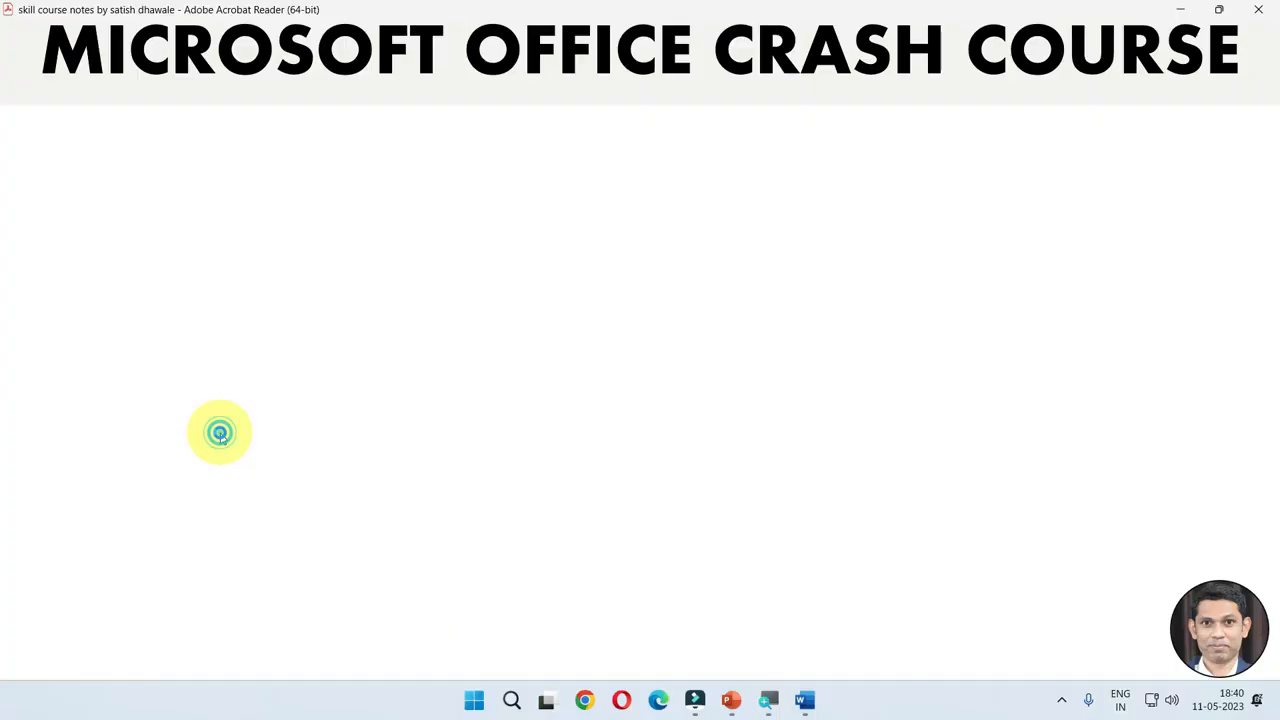
{"action": "scroll", "coordinate": [278, 440], "scroll_direction": "down", "scroll_amount": 5}
{"action": "scroll", "coordinate": [285, 448], "scroll_direction": "down", "scroll_amount": 20}
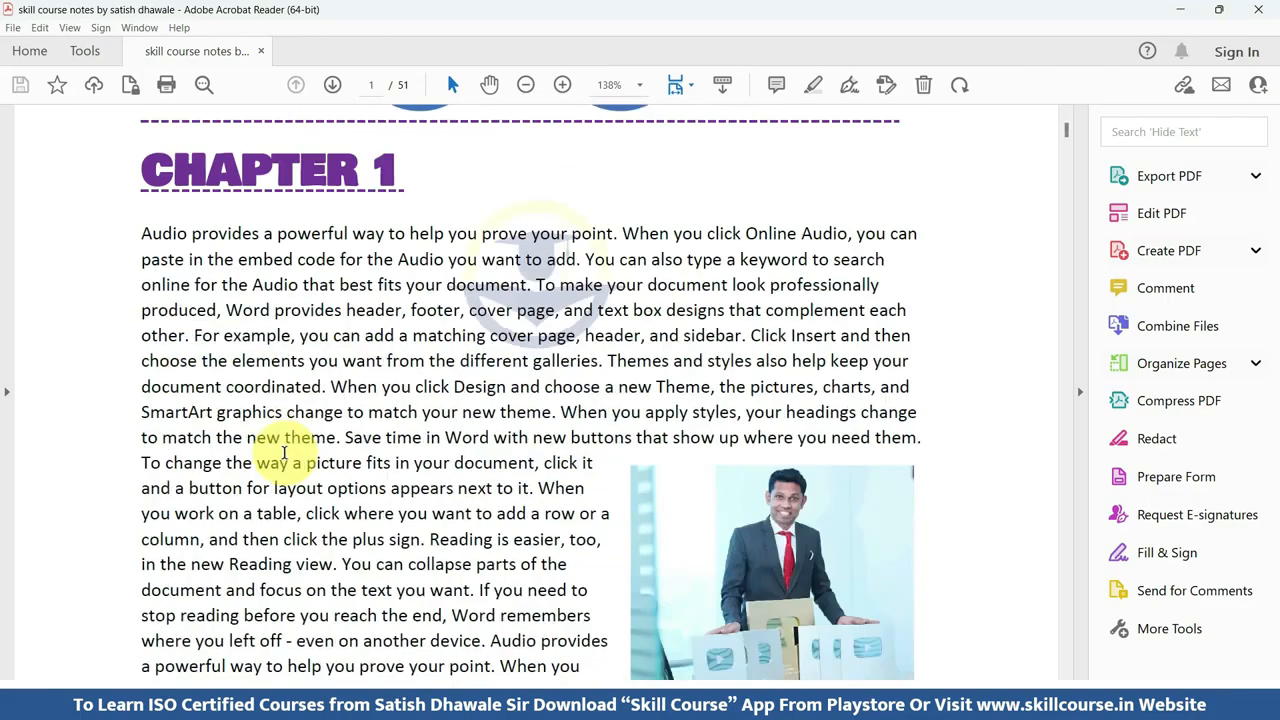
{"action": "scroll", "coordinate": [277, 470], "scroll_direction": "down", "scroll_amount": 20}
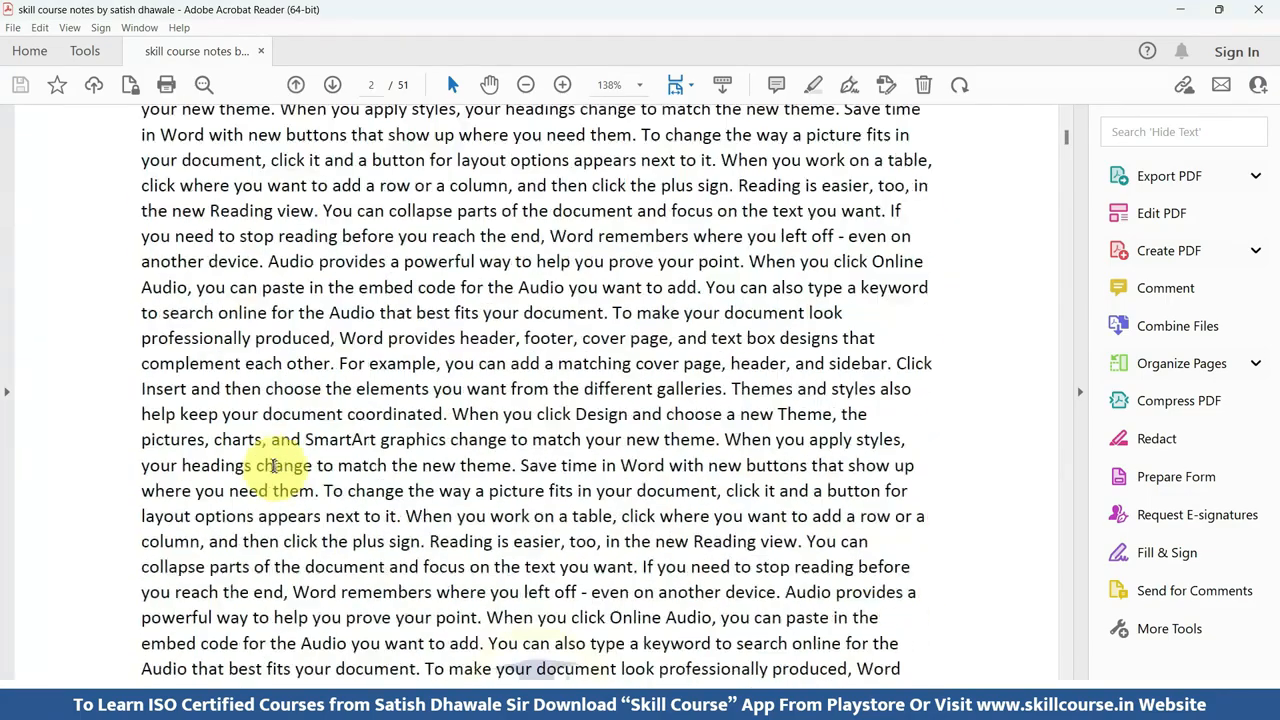
{"action": "scroll", "coordinate": [273, 486], "scroll_direction": "down", "scroll_amount": 20}
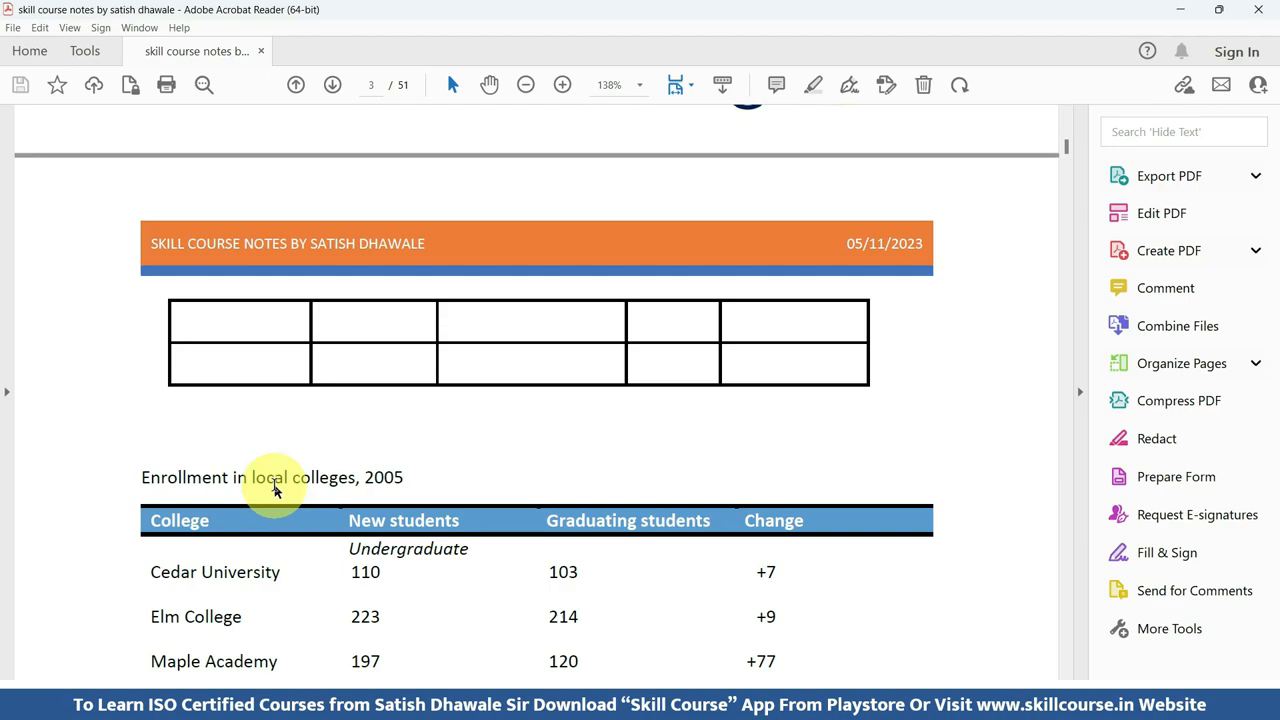
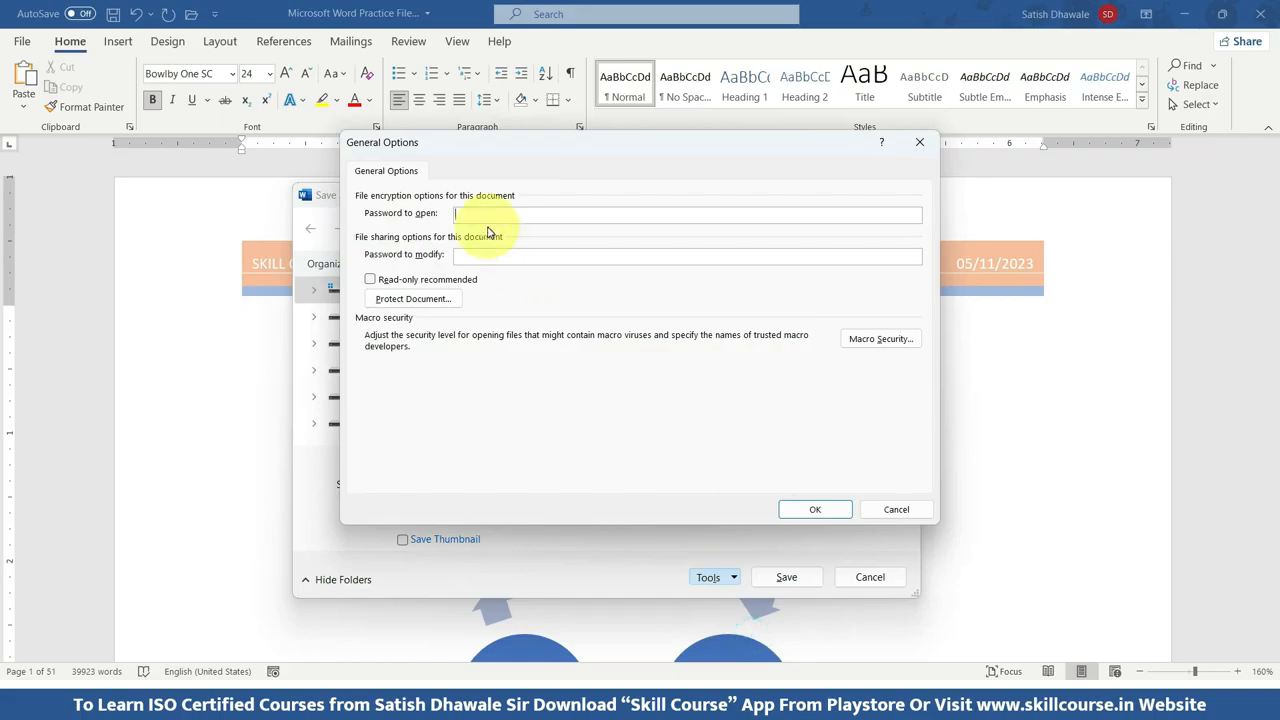
Enter a password to open for the document in General Options and confirm it by re-entering the same password.
{"action": "left_click", "coordinate": [477, 216]}
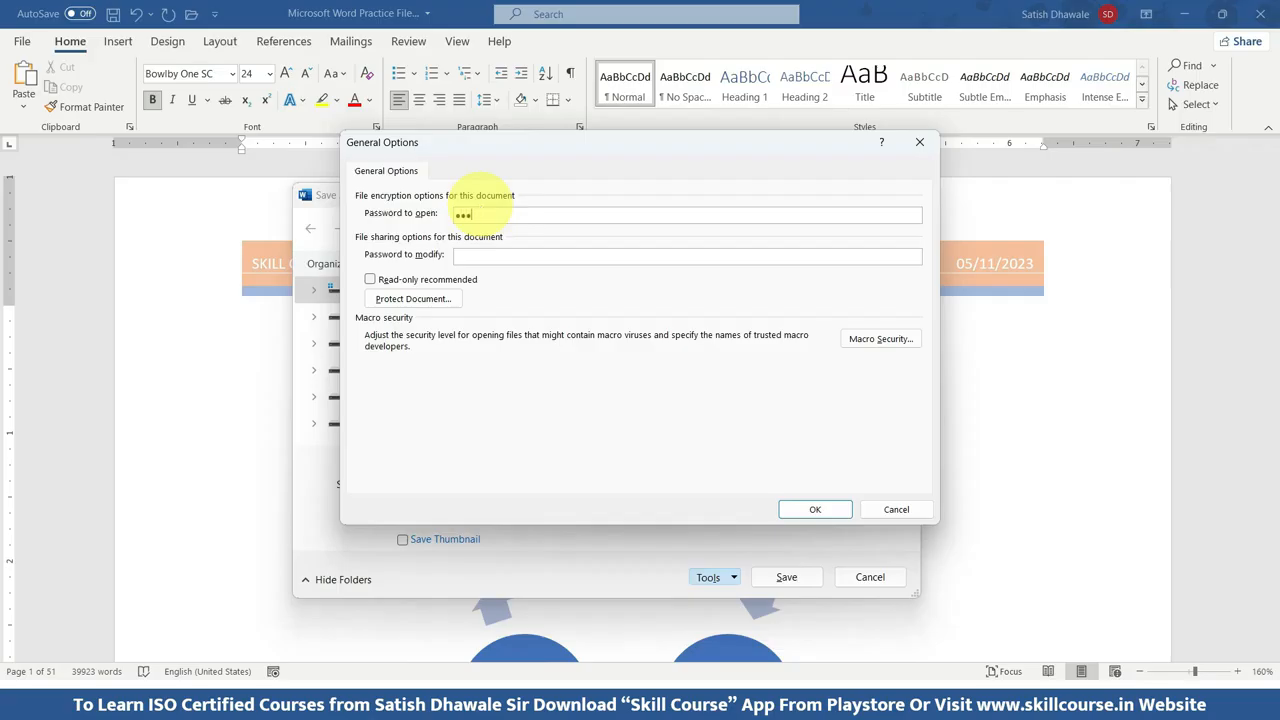
{"action": "key", "text": "Return"}
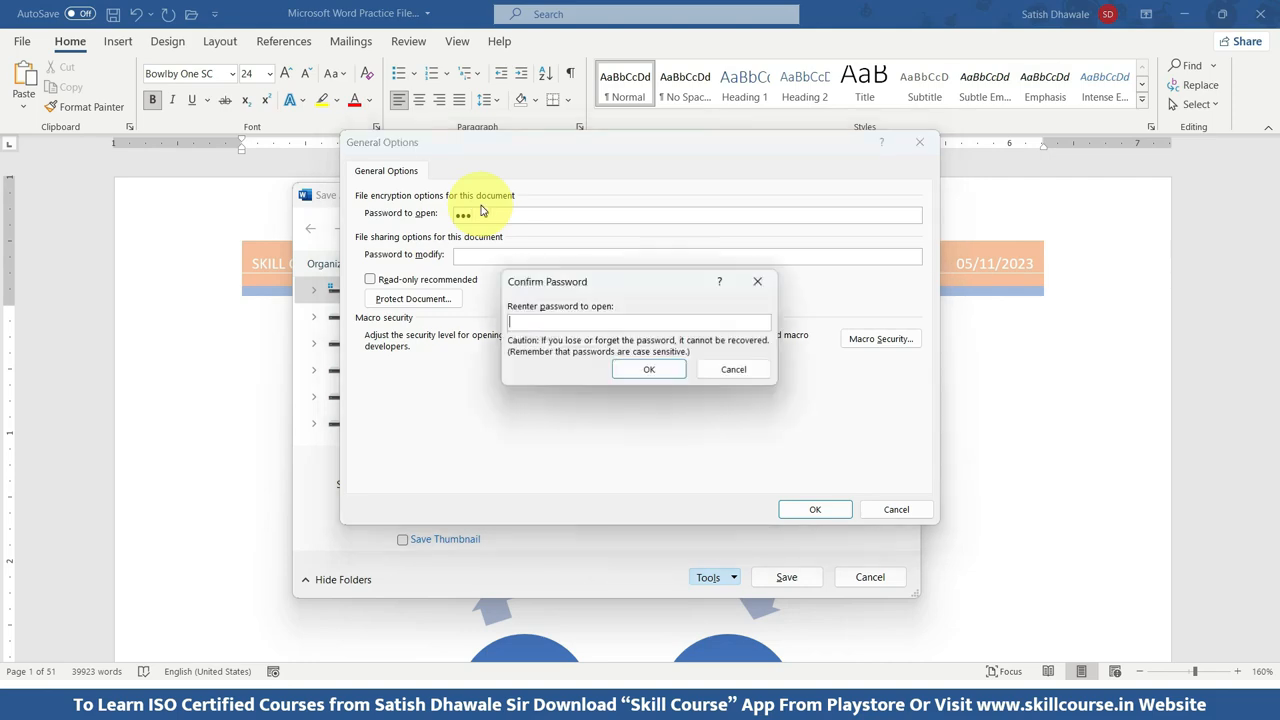
{"action": "left_click", "coordinate": [550, 322]}
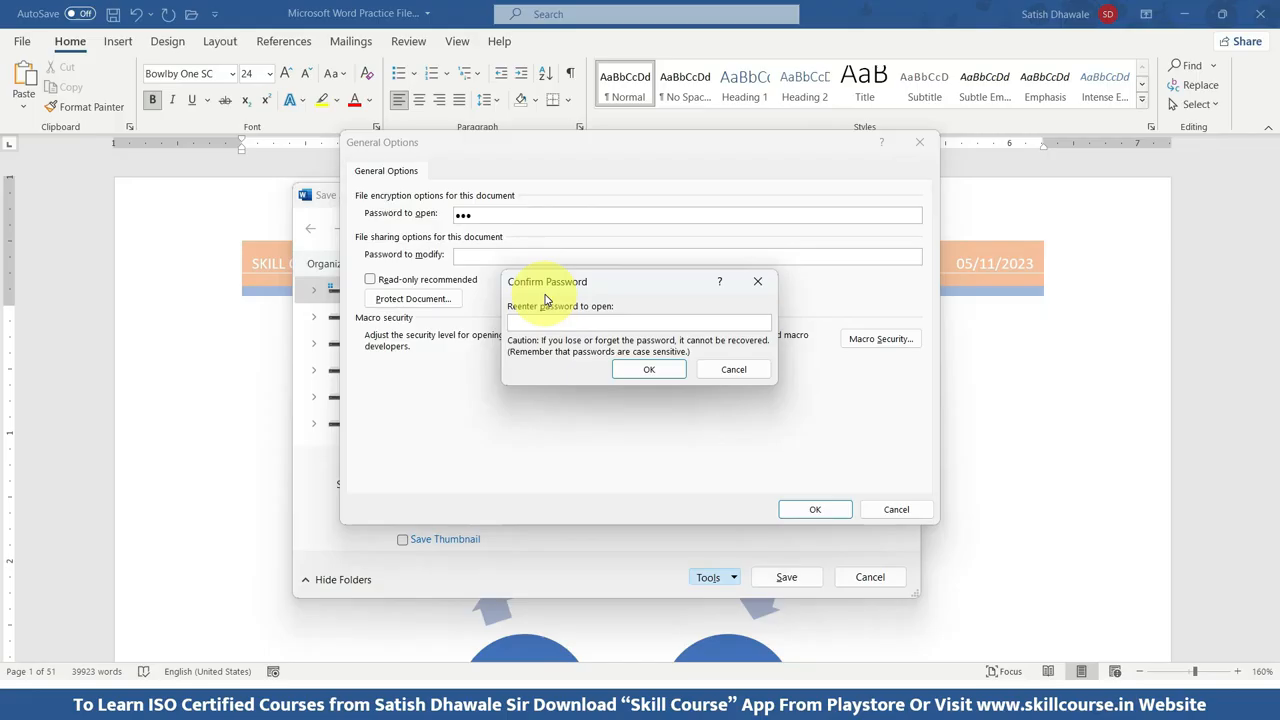
{"action": "type", "text": "123"}
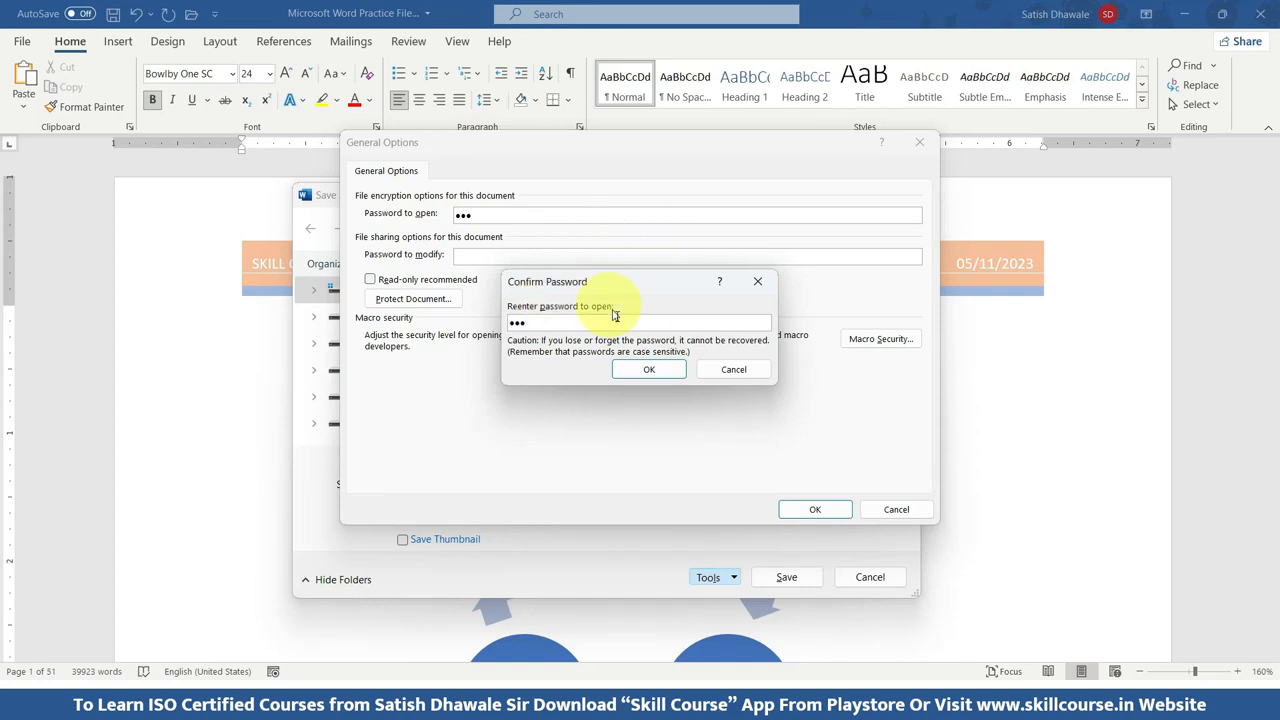
{"action": "left_click", "coordinate": [649, 369]}
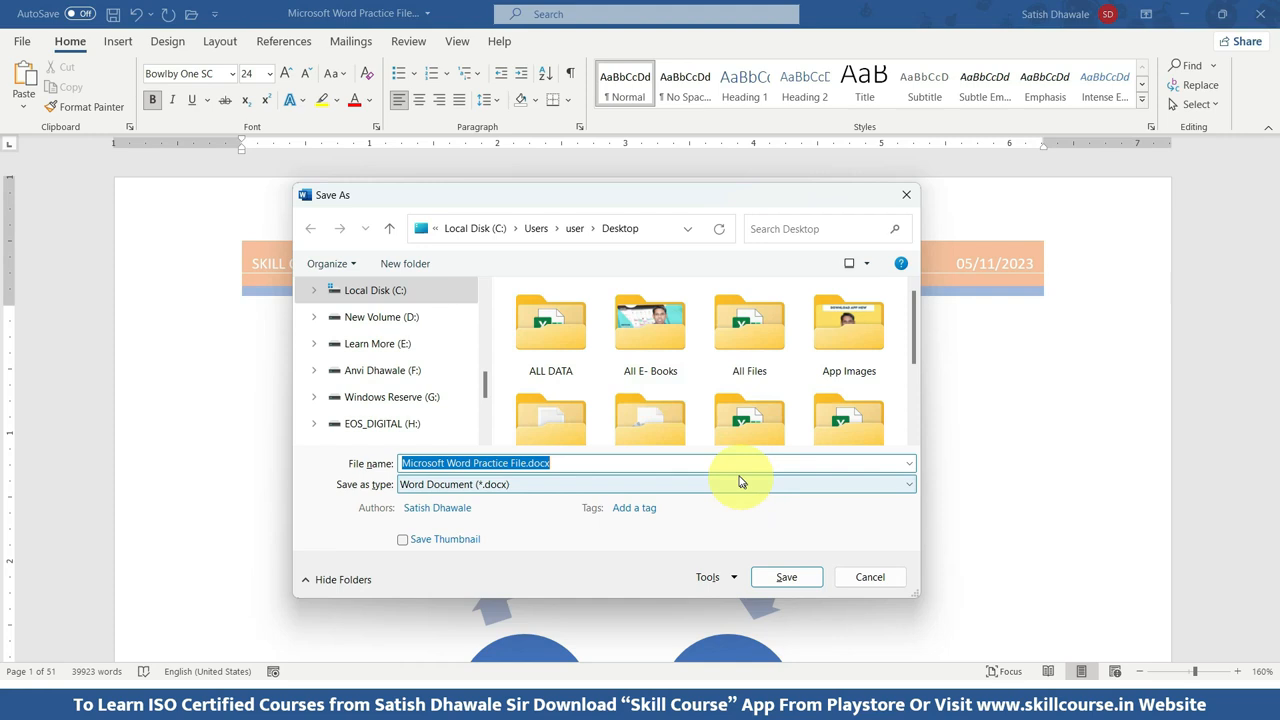
Save the document to the Desktop folder as Microsoft Word Practice File.docx and close it.
{"action": "scroll", "coordinate": [380, 340], "scroll_direction": "up", "scroll_amount": 8}
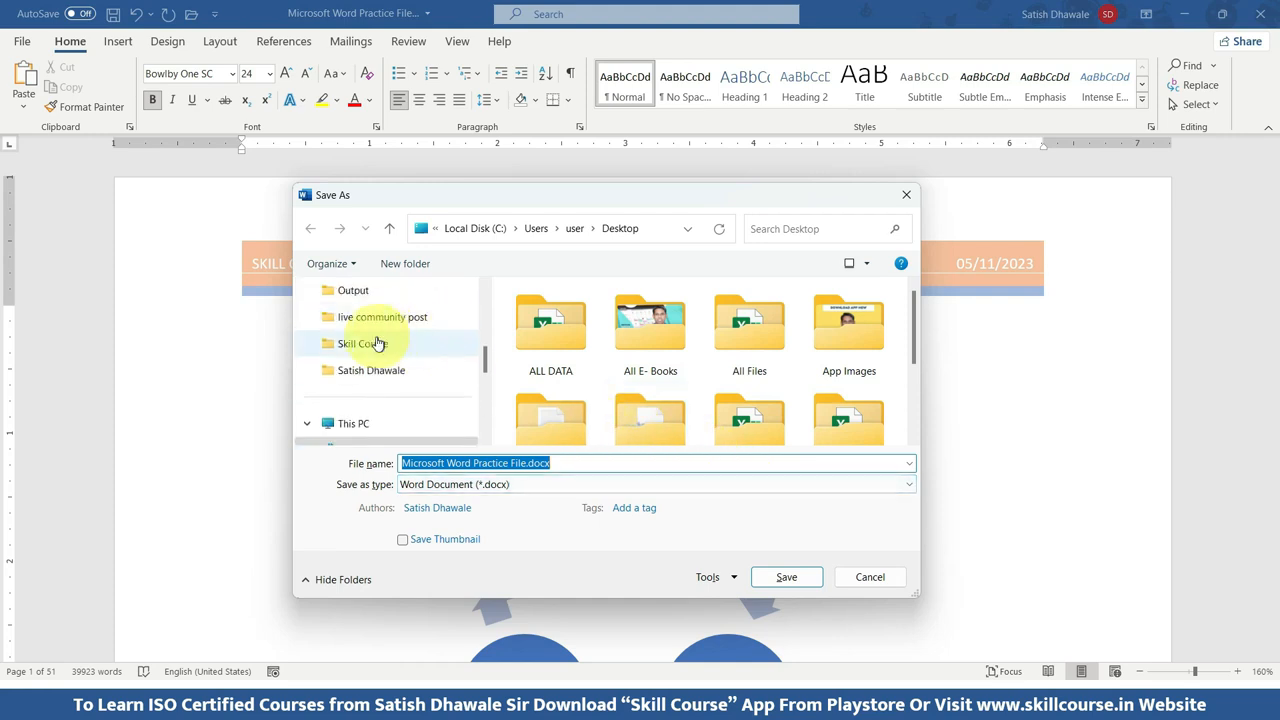
{"action": "left_click", "coordinate": [372, 368]}
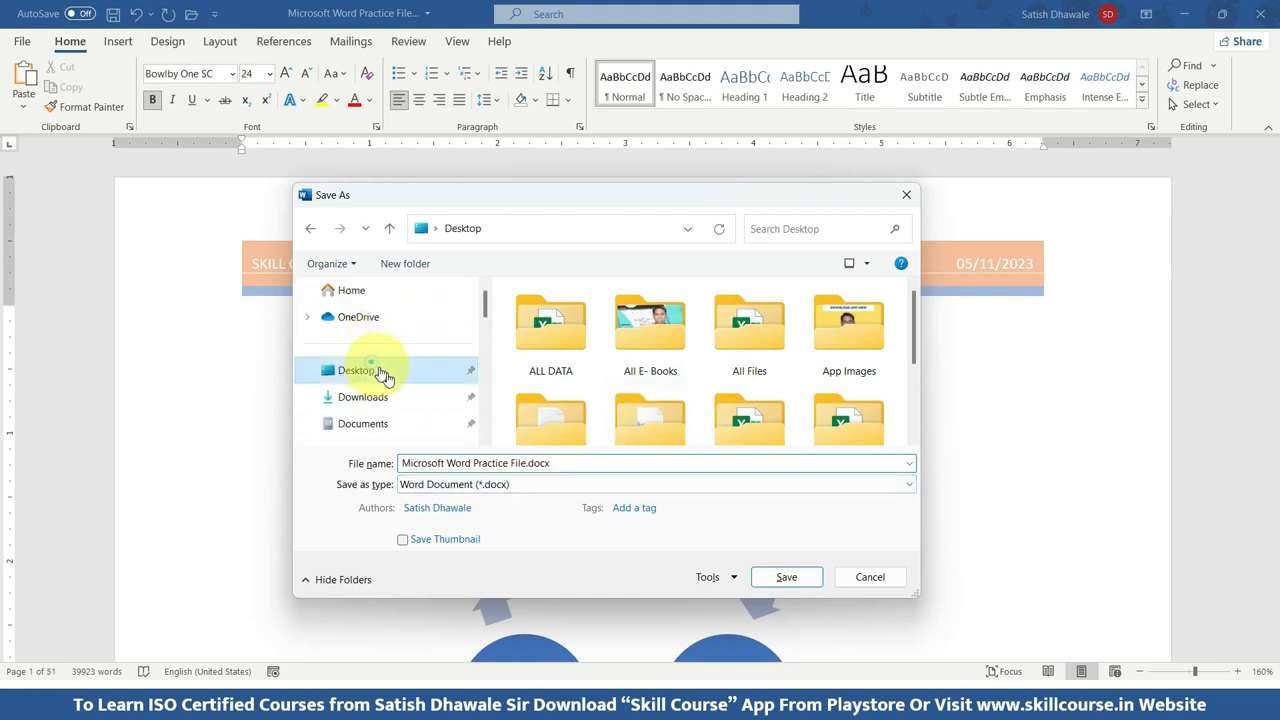
{"action": "left_click", "coordinate": [797, 581]}
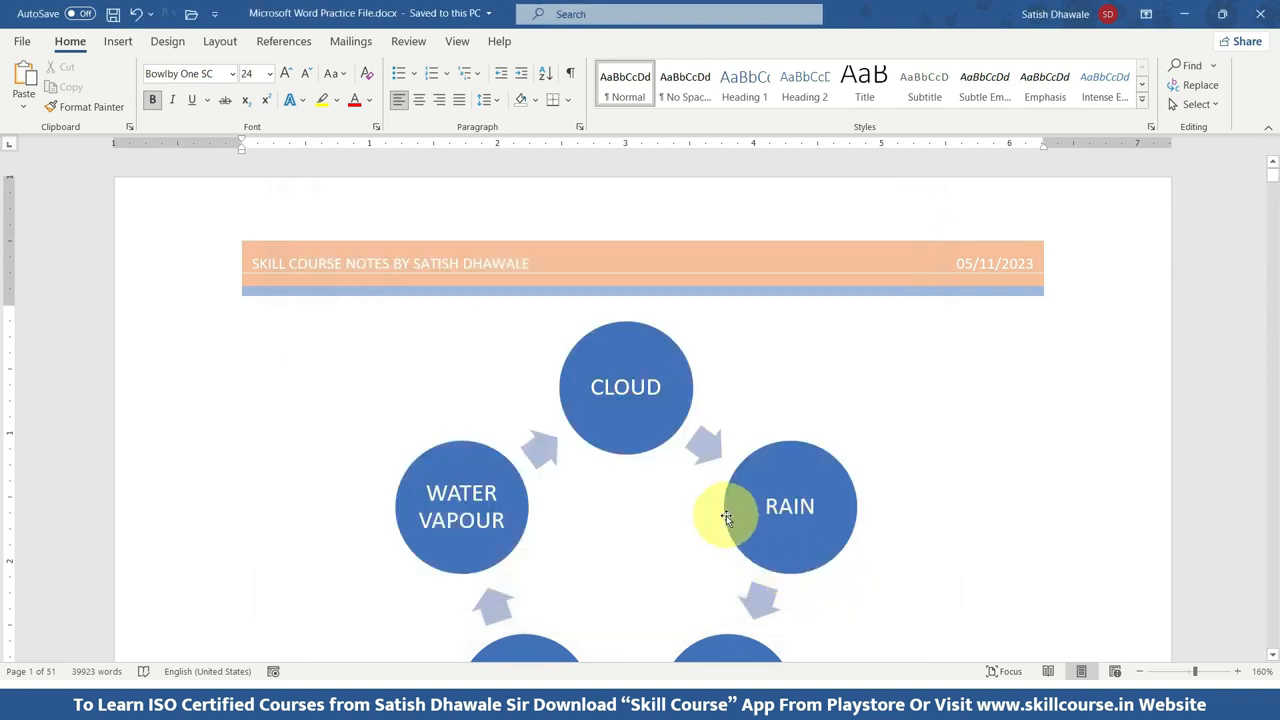
{"action": "left_click", "coordinate": [1260, 14]}
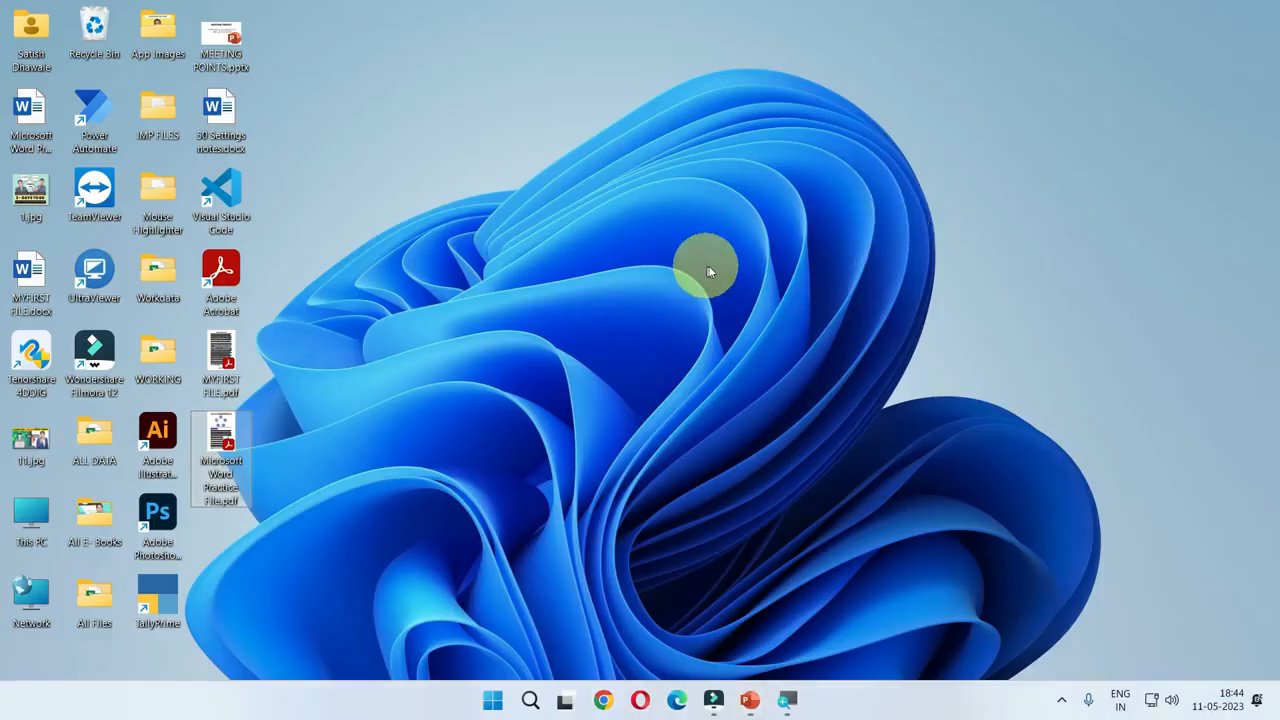
Reopen Microsoft Word Practice File.docx from the desktop by entering the document password, and look over its first page.
{"action": "double_click", "coordinate": [33, 108]}
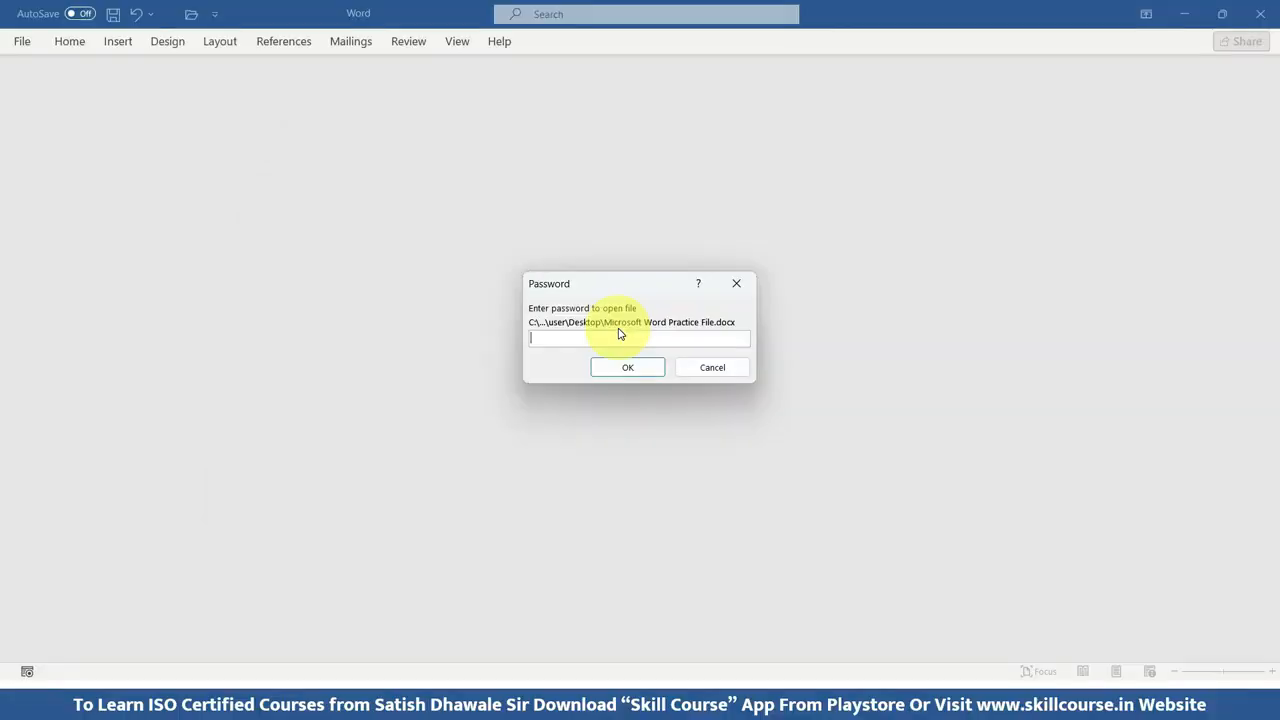
{"action": "type", "text": "••••••"}
{"action": "key", "text": "BackSpace"}
{"action": "key", "text": "BackSpace"}
{"action": "key", "text": "BackSpace"}
{"action": "key", "text": "BackSpace"}
{"action": "key", "text": "BackSpace"}
{"action": "key", "text": "Return"}
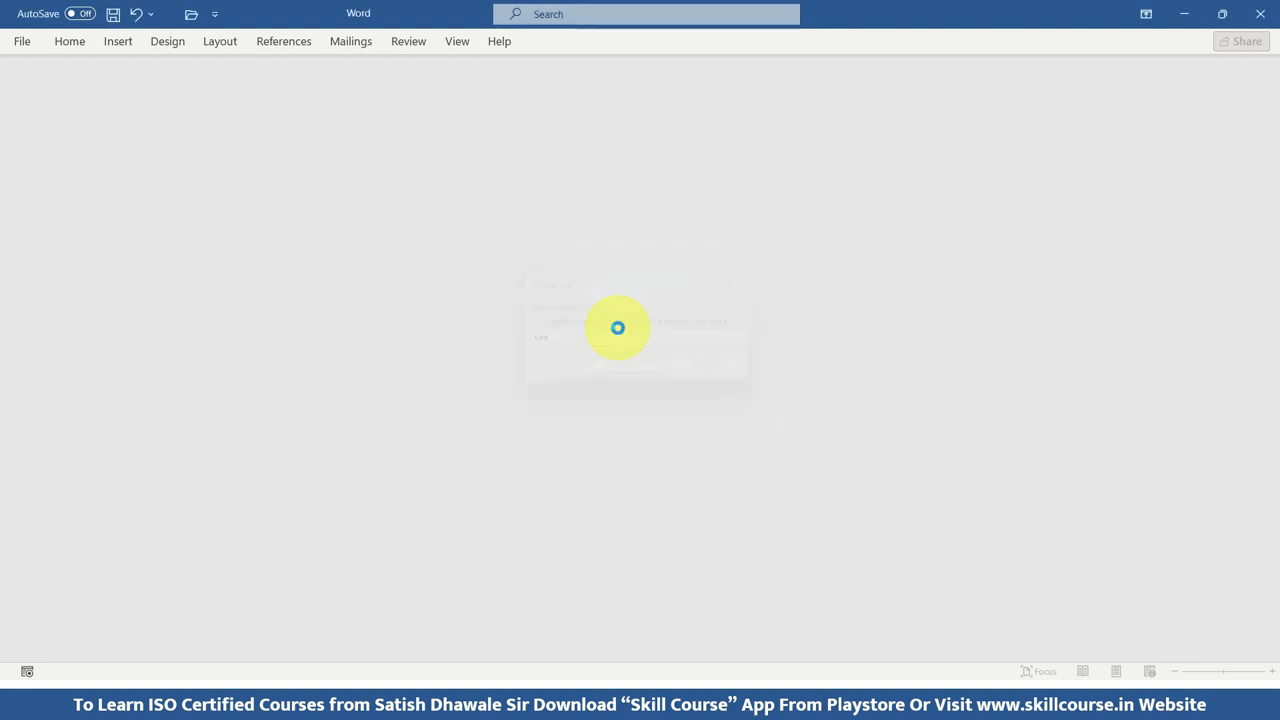
{"action": "scroll", "coordinate": [540, 335], "scroll_direction": "down", "scroll_amount": 5}
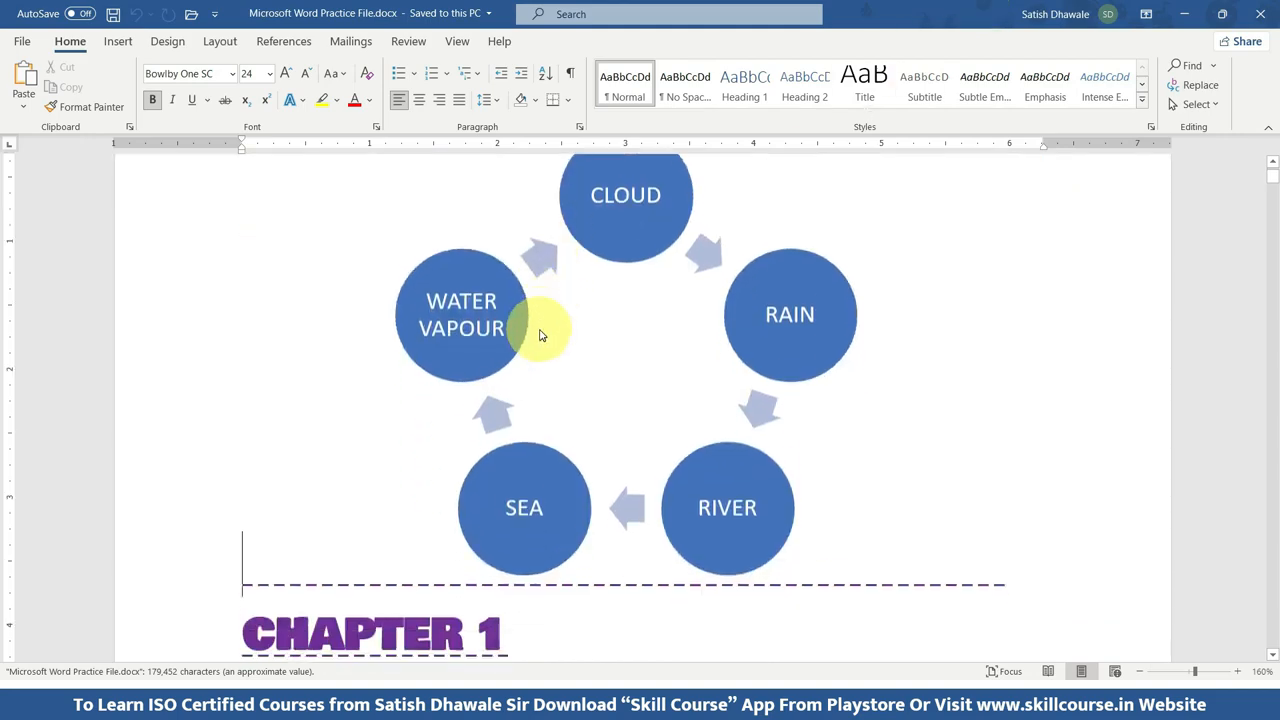
{"action": "left_click", "coordinate": [518, 469]}
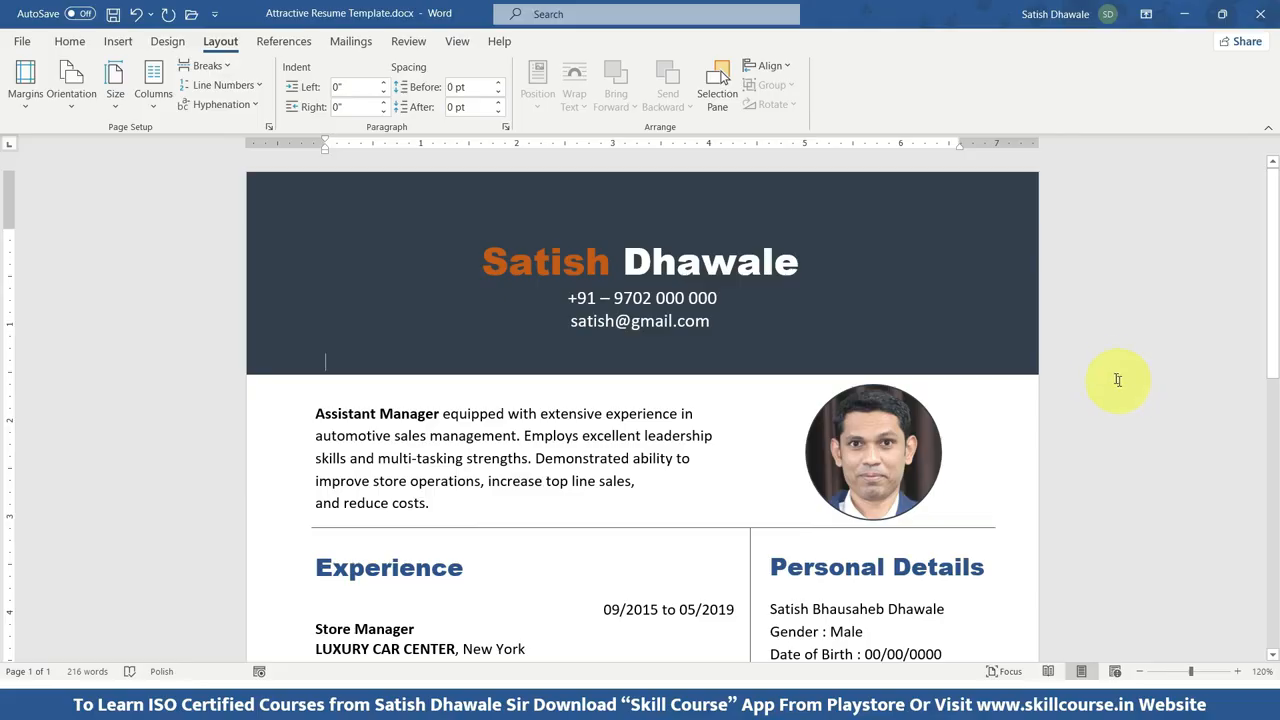
Examine the layout of Attractive Resume Template.docx, from the header banner and photo down to the experience, education and hobbies sections.
{"action": "scroll", "coordinate": [1105, 378], "scroll_direction": "down", "scroll_amount": 10}
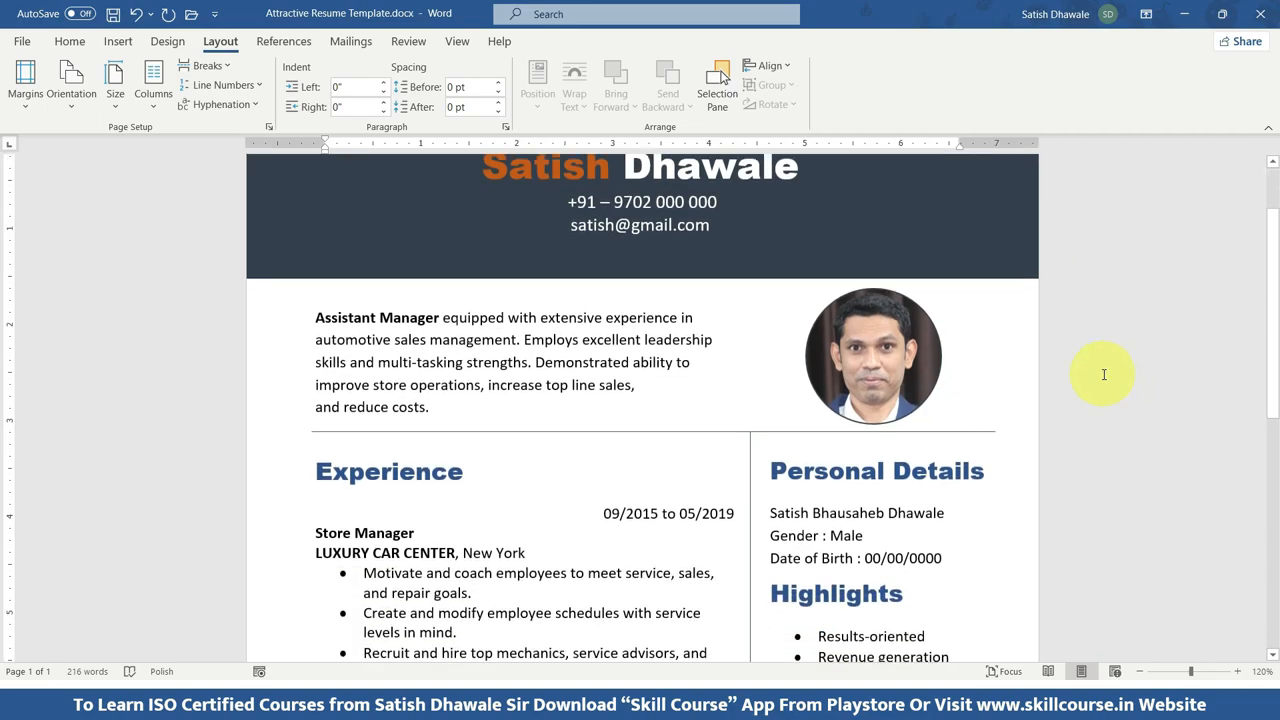
{"action": "scroll", "coordinate": [1099, 384], "scroll_direction": "down", "scroll_amount": 3}
{"action": "scroll", "coordinate": [1099, 384], "scroll_direction": "up", "scroll_amount": 10}
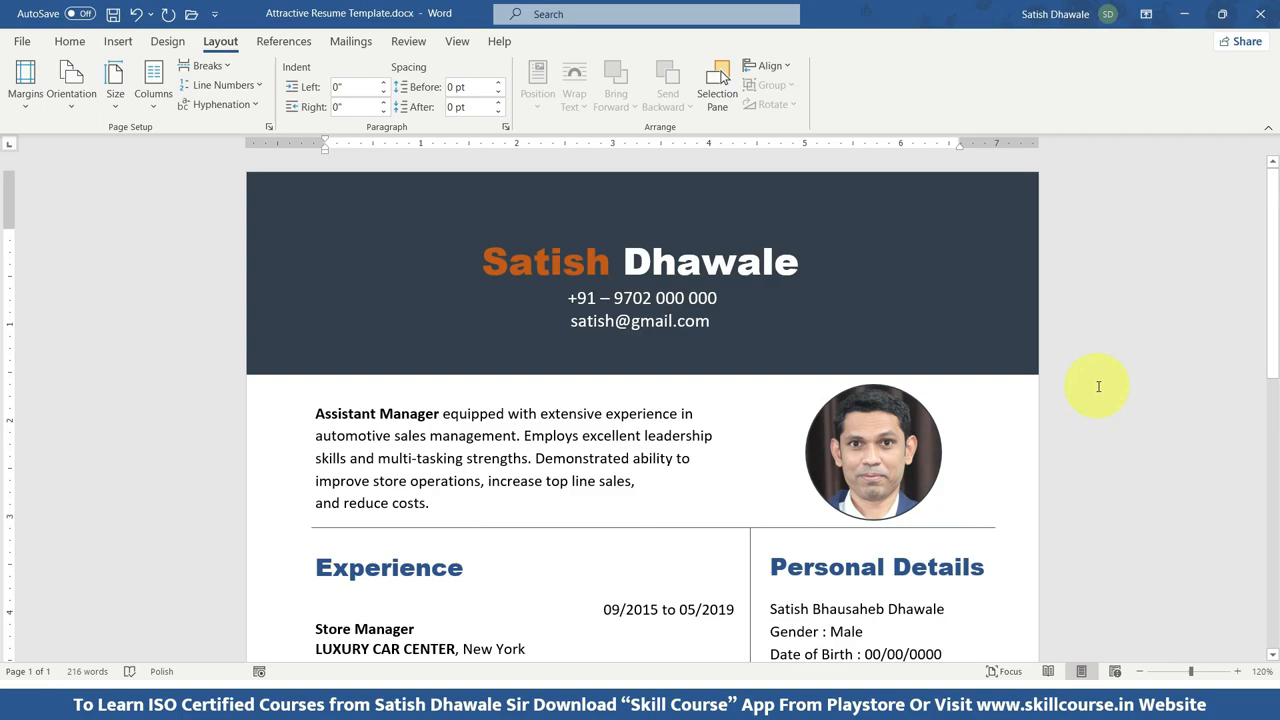
{"action": "scroll", "coordinate": [771, 350], "scroll_direction": "down", "scroll_amount": 3}
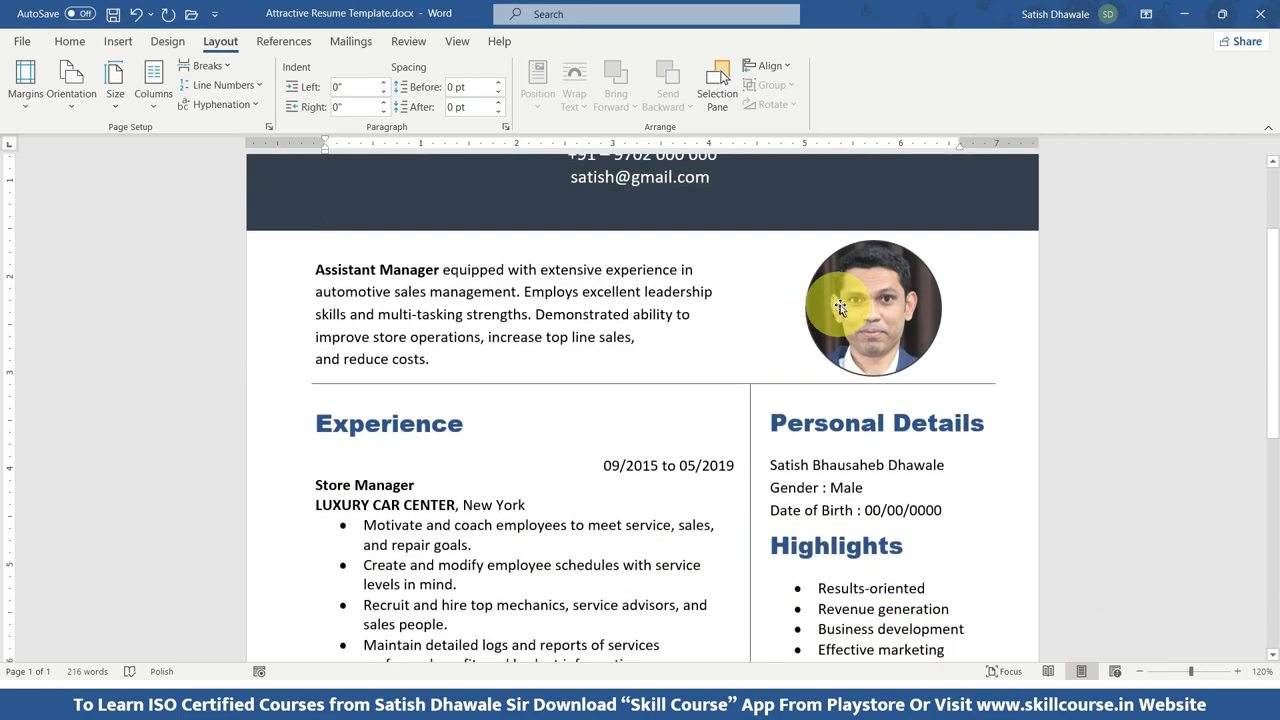
{"action": "scroll", "coordinate": [809, 257], "scroll_direction": "down", "scroll_amount": 10}
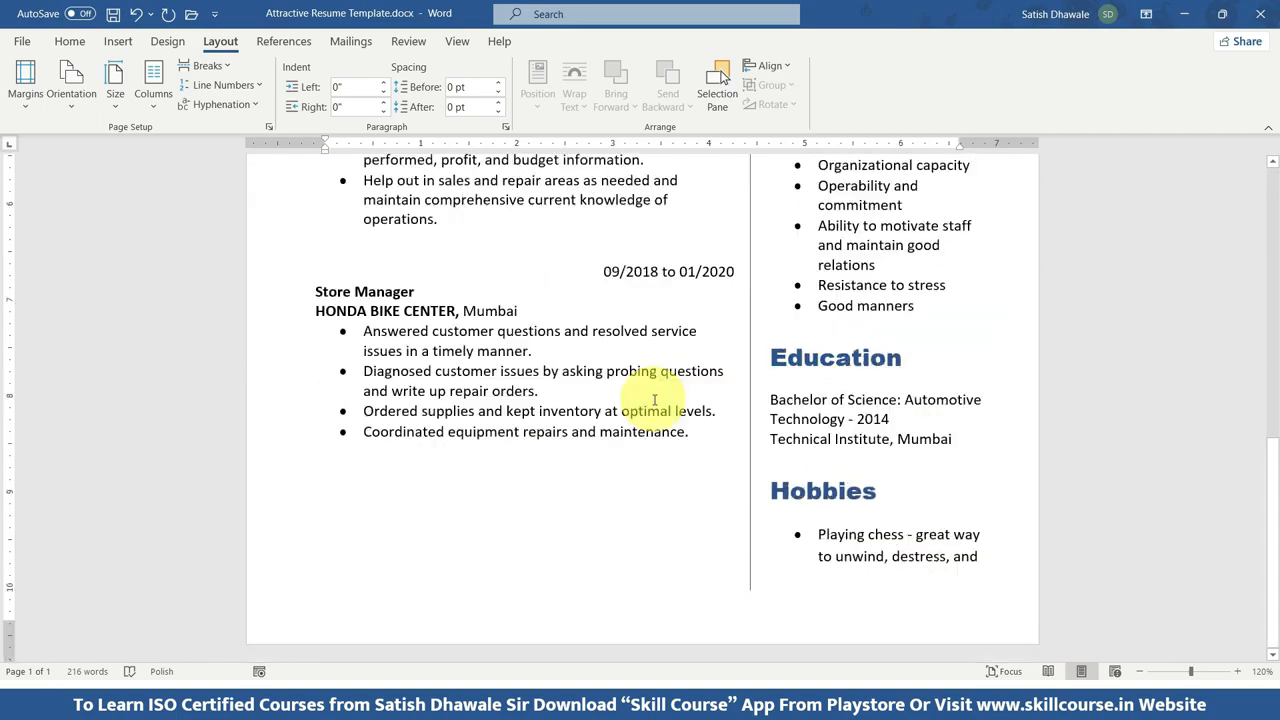
{"action": "scroll", "coordinate": [655, 400], "scroll_direction": "up", "scroll_amount": 12}
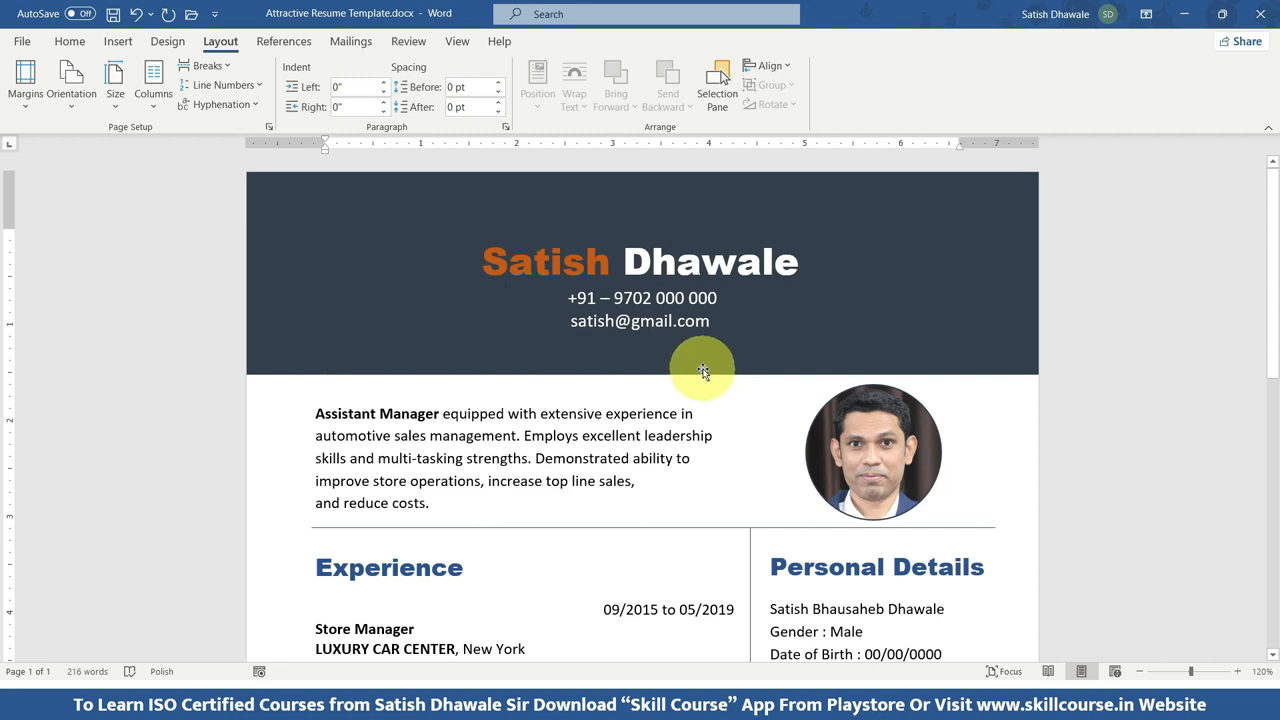
Create a new blank document and draw a rectangle across the full page width at its top edge, about 8.51" by 2.53".
{"action": "key", "text": "ctrl+n"}
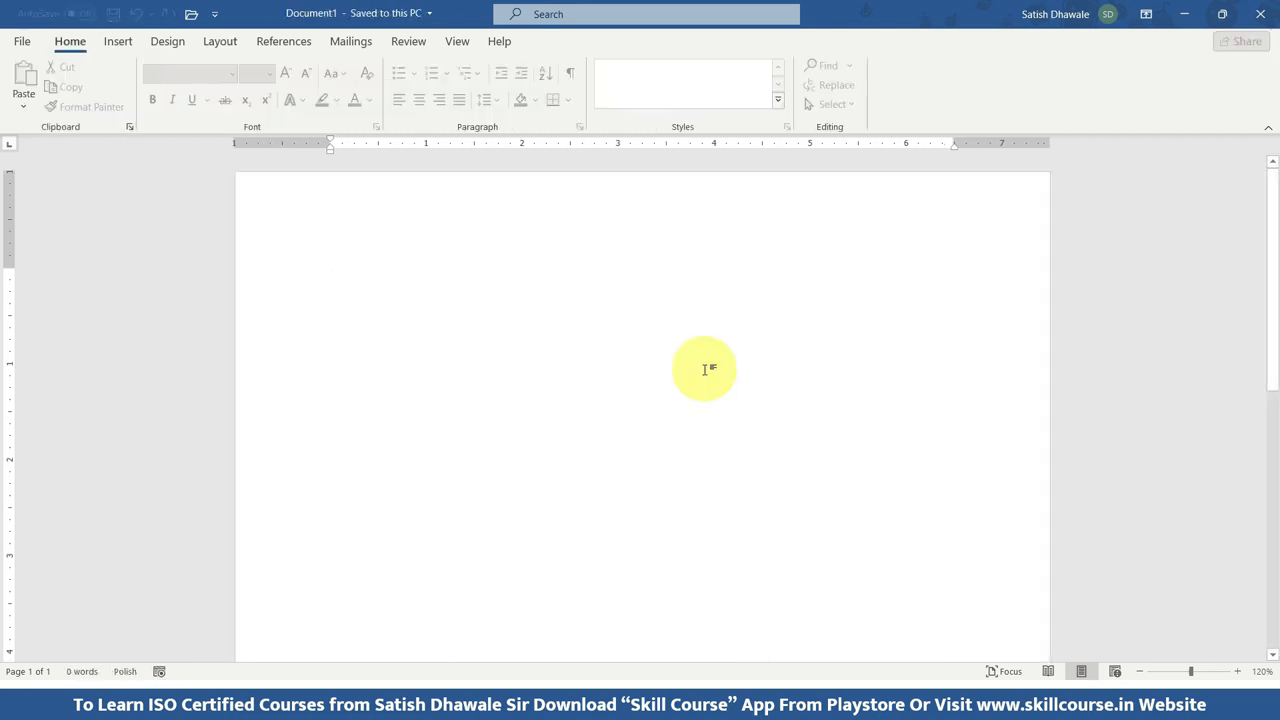
{"action": "left_click", "coordinate": [116, 44]}
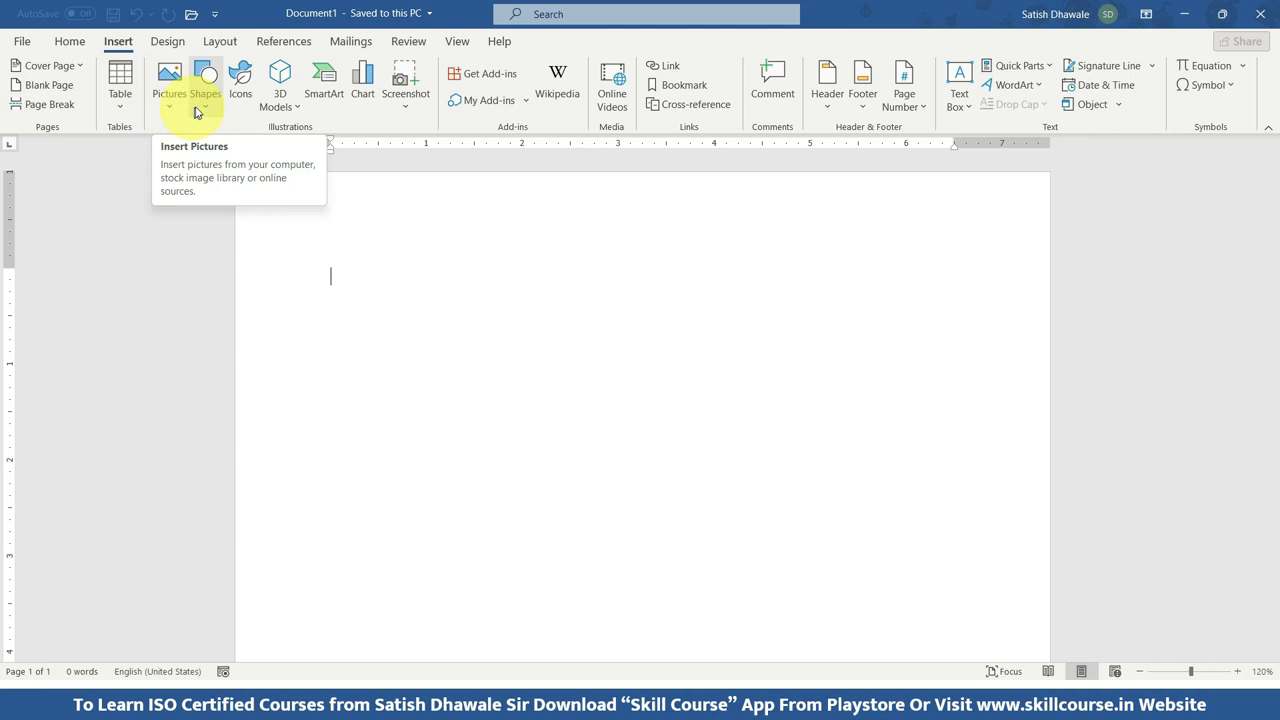
{"action": "left_click", "coordinate": [201, 104]}
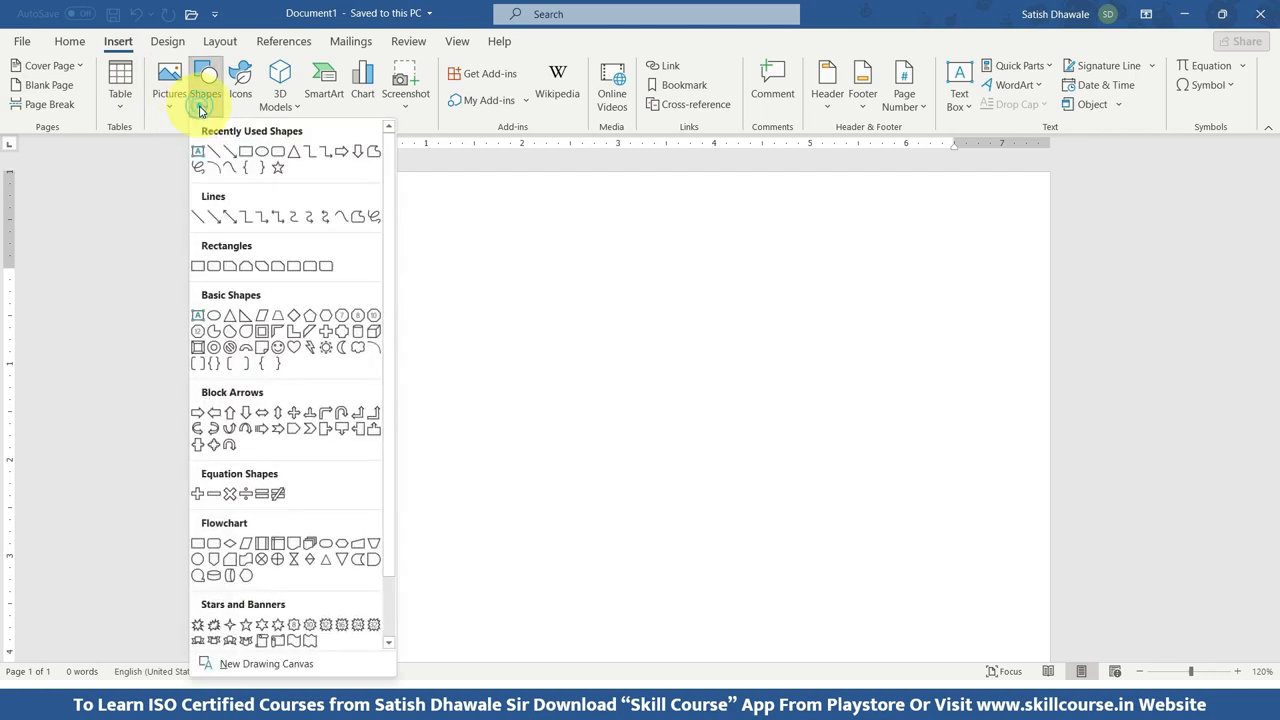
{"action": "left_click", "coordinate": [199, 267]}
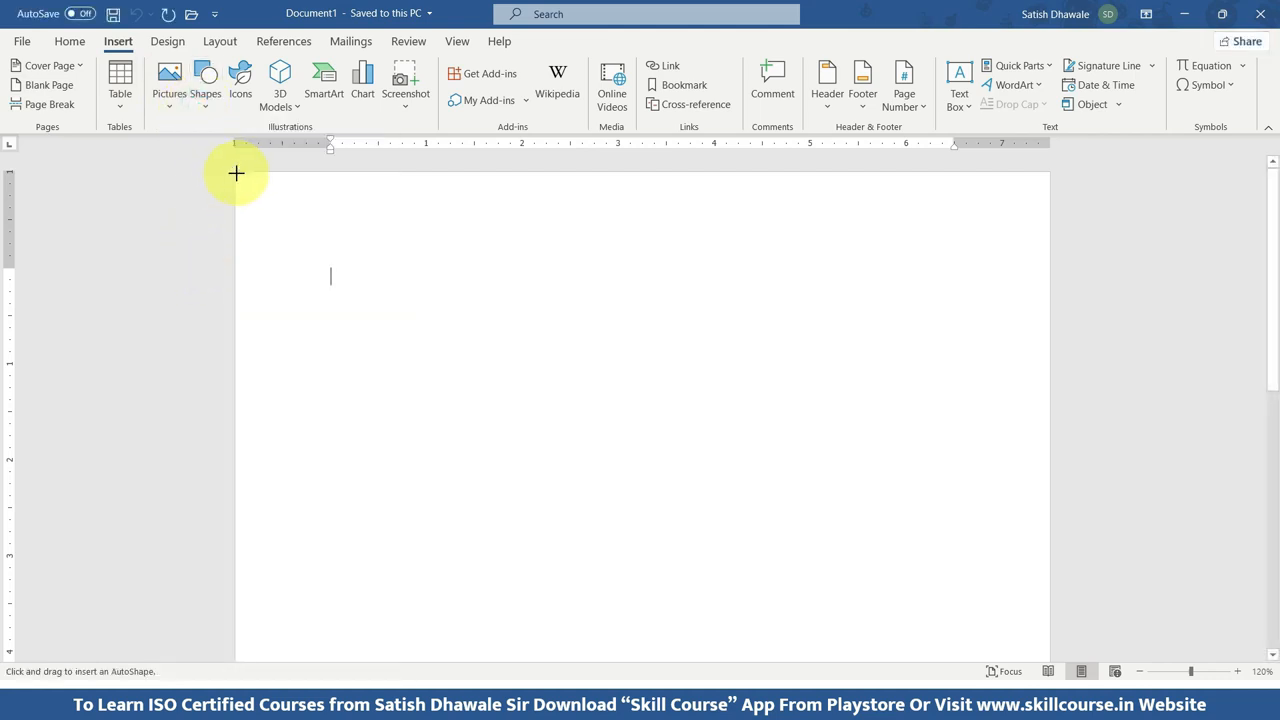
{"action": "left_click_drag", "start_coordinate": [234, 173], "coordinate": [1050, 400]}
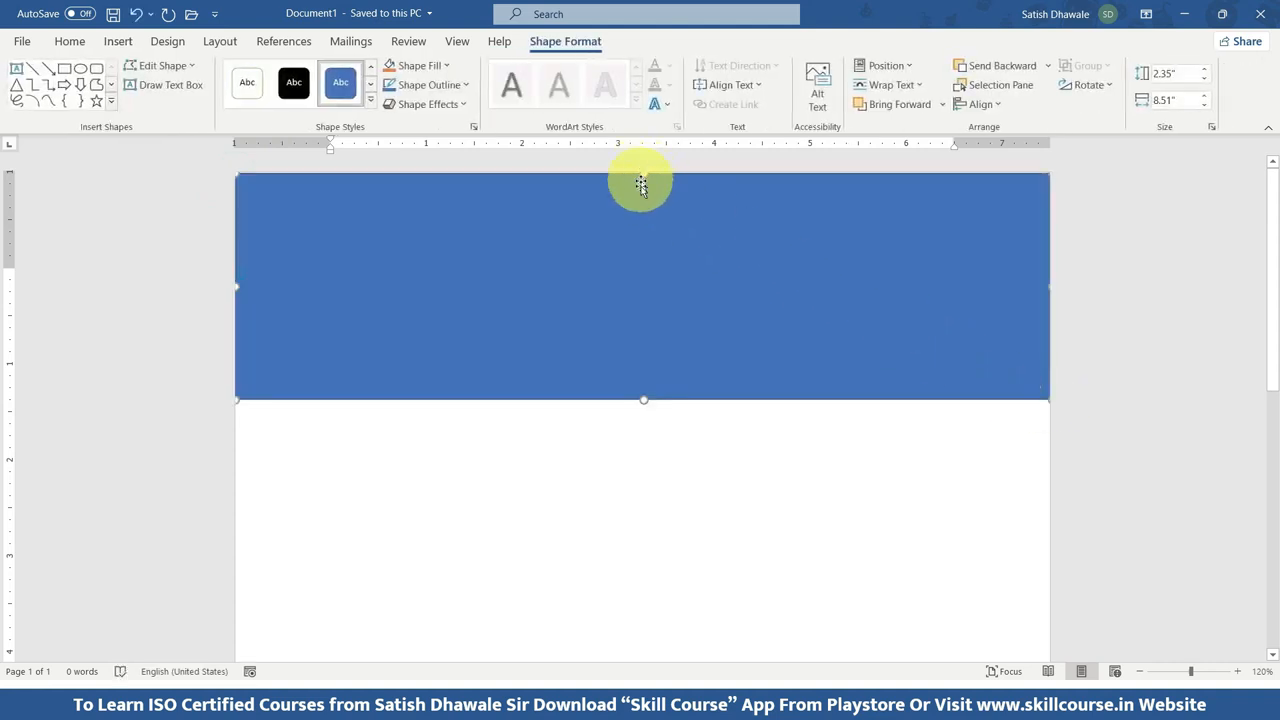
{"action": "left_click_drag", "start_coordinate": [643, 400], "coordinate": [643, 416]}
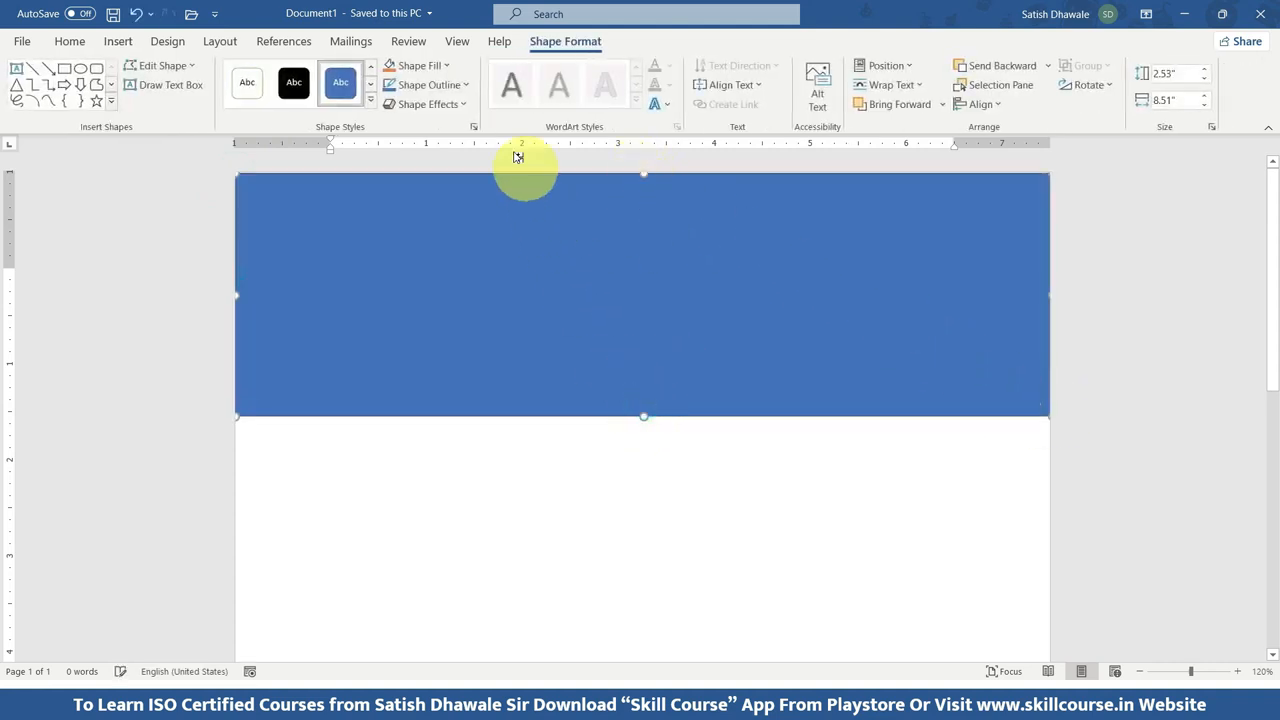
Fill the banner rectangle with Blue-Gray, Text 2, Darker 25% and remove its outline.
{"action": "left_click", "coordinate": [432, 68]}
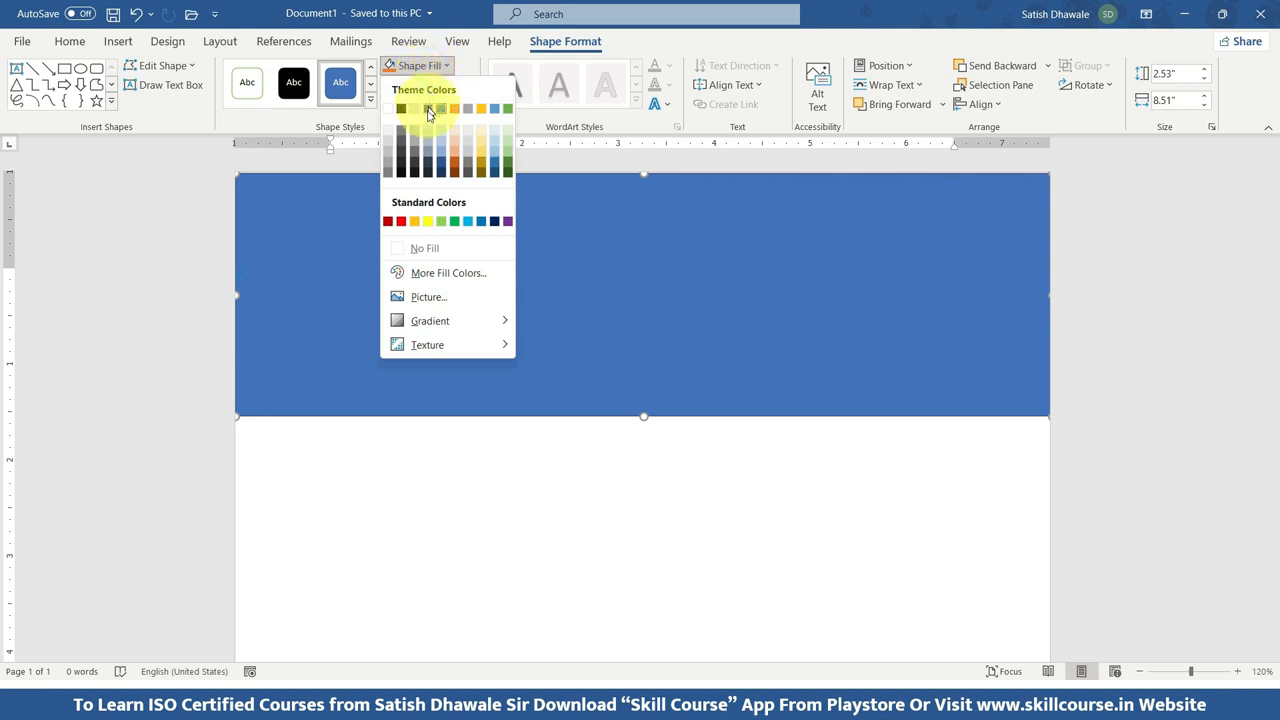
{"action": "left_click", "coordinate": [428, 169]}
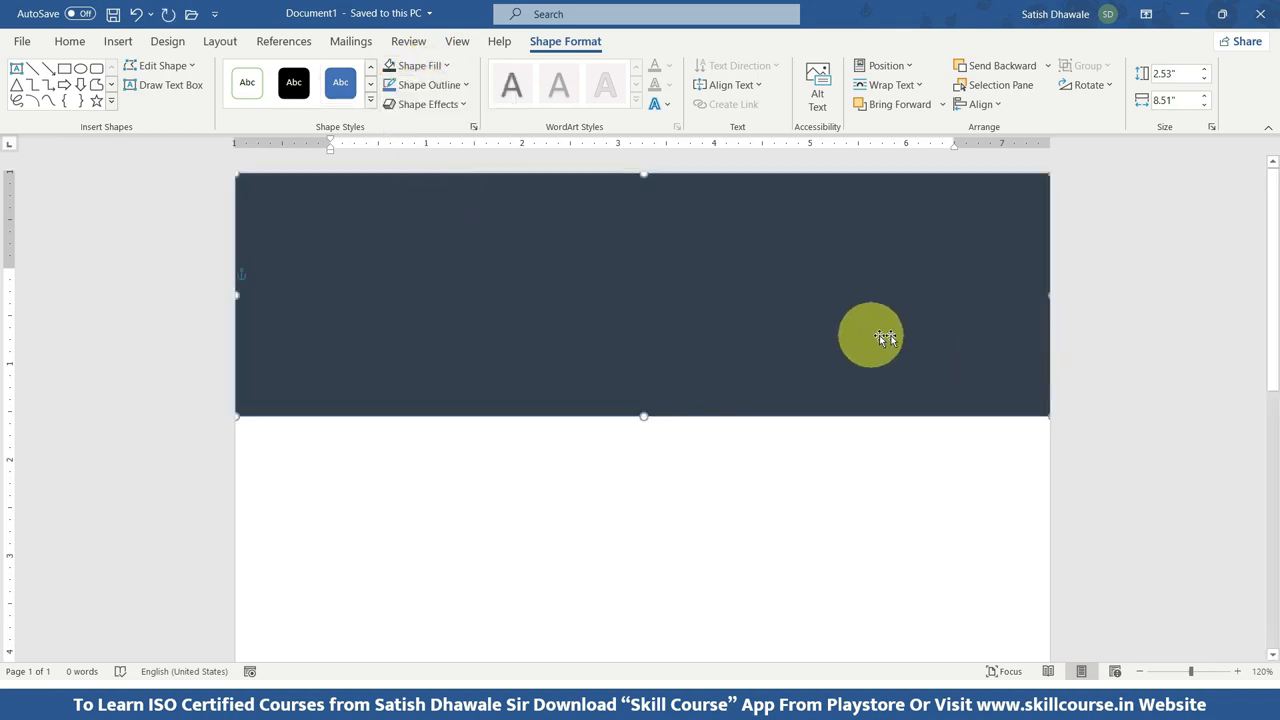
{"action": "left_click", "coordinate": [1086, 357]}
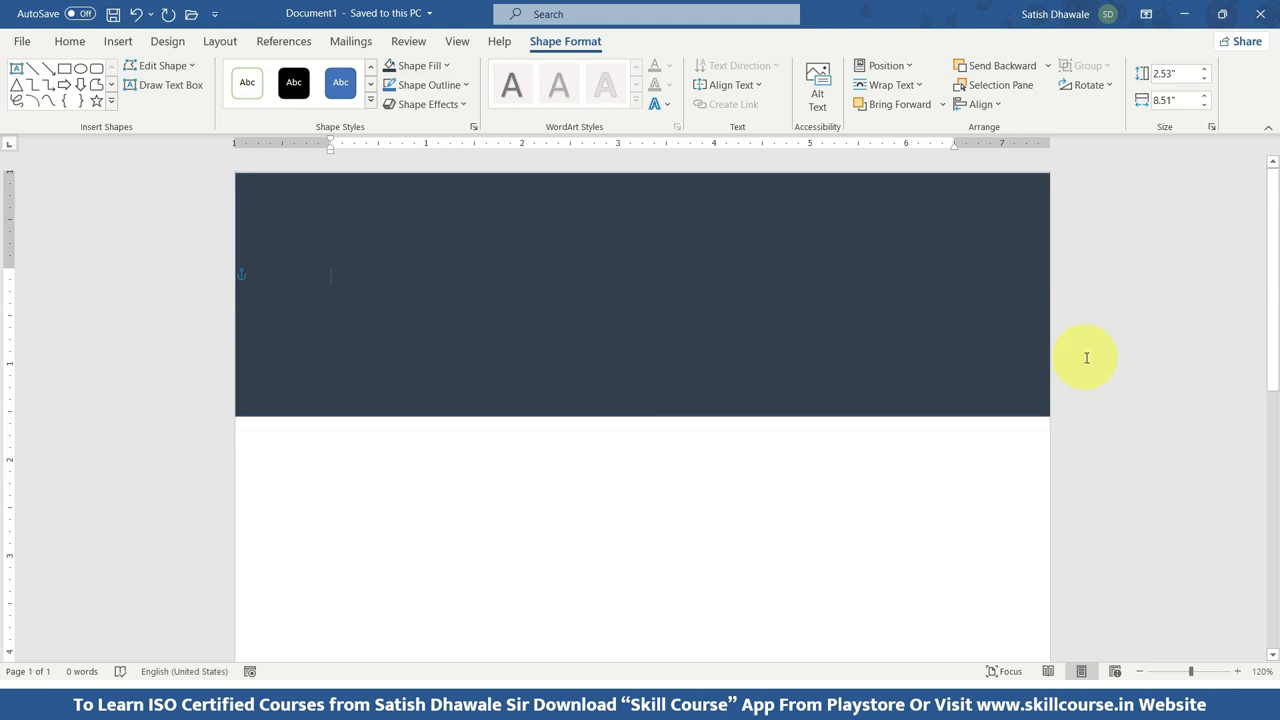
{"action": "left_click", "coordinate": [765, 415]}
{"action": "left_click", "coordinate": [566, 44]}
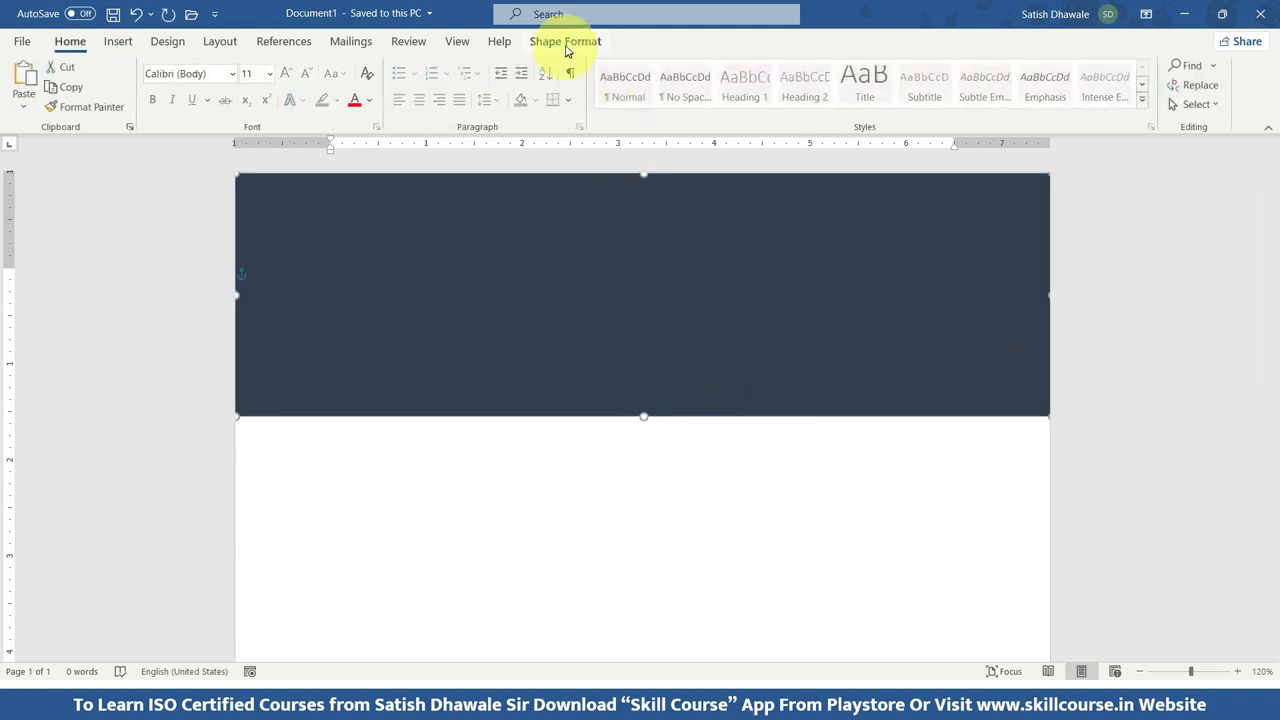
{"action": "left_click", "coordinate": [430, 85]}
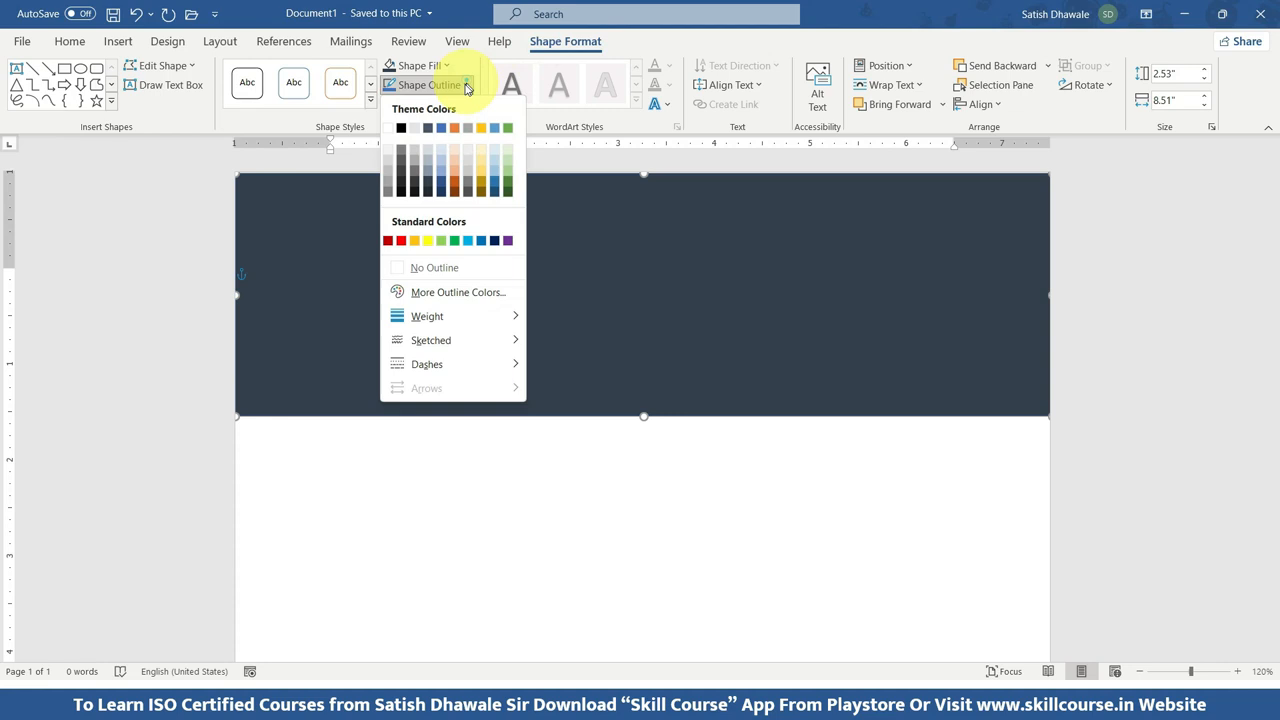
{"action": "left_click", "coordinate": [433, 269]}
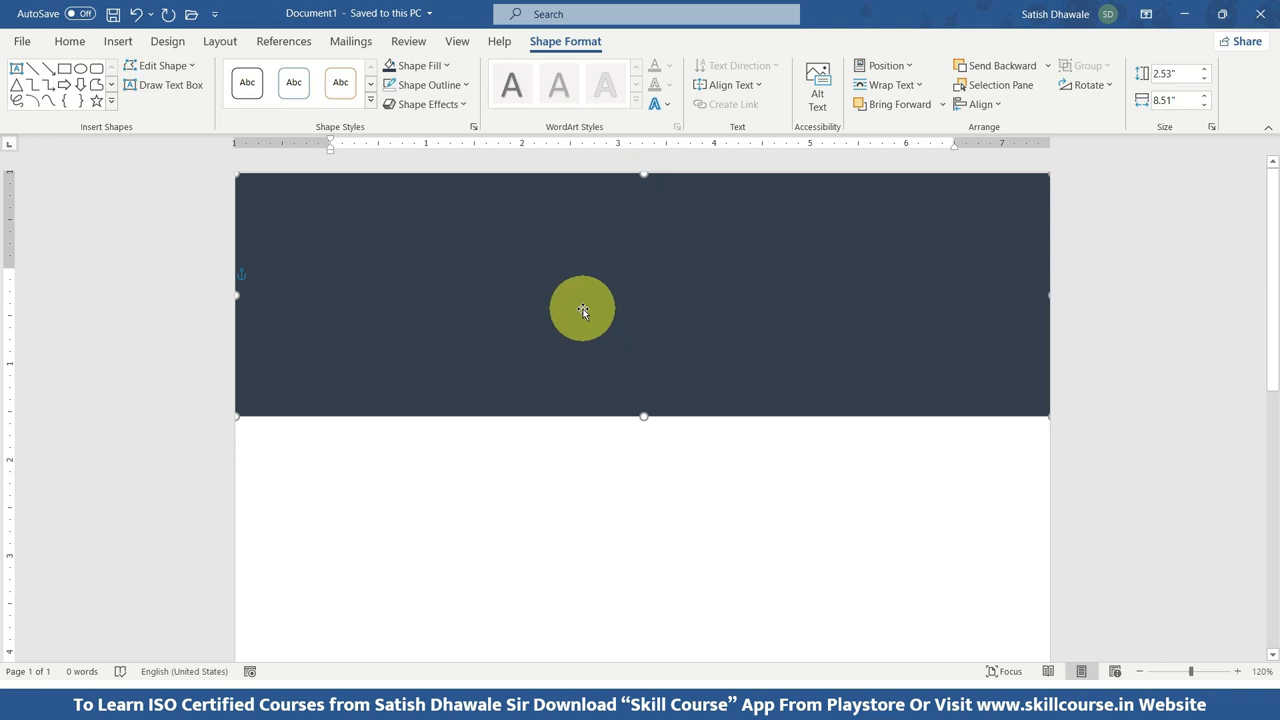
Draw a text box about 3.71" wide and 0.89" high in the middle of the dark banner.
{"action": "left_click", "coordinate": [119, 42]}
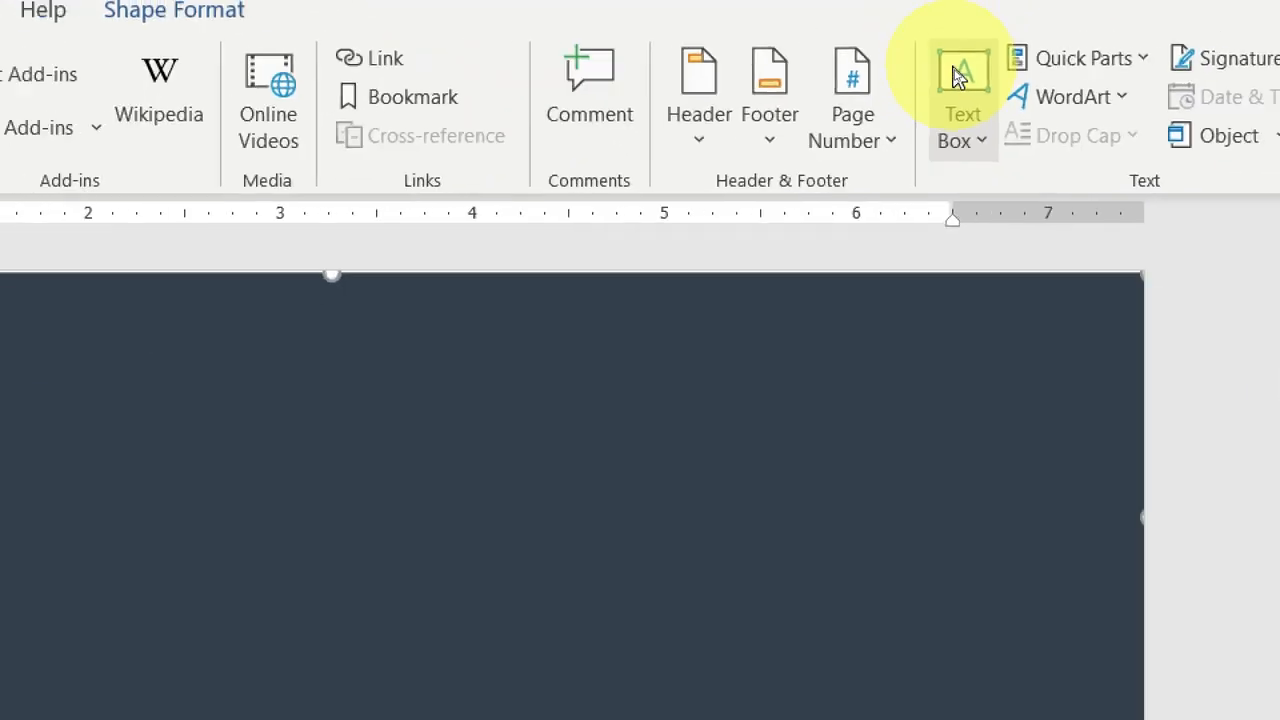
{"action": "left_click", "coordinate": [958, 78]}
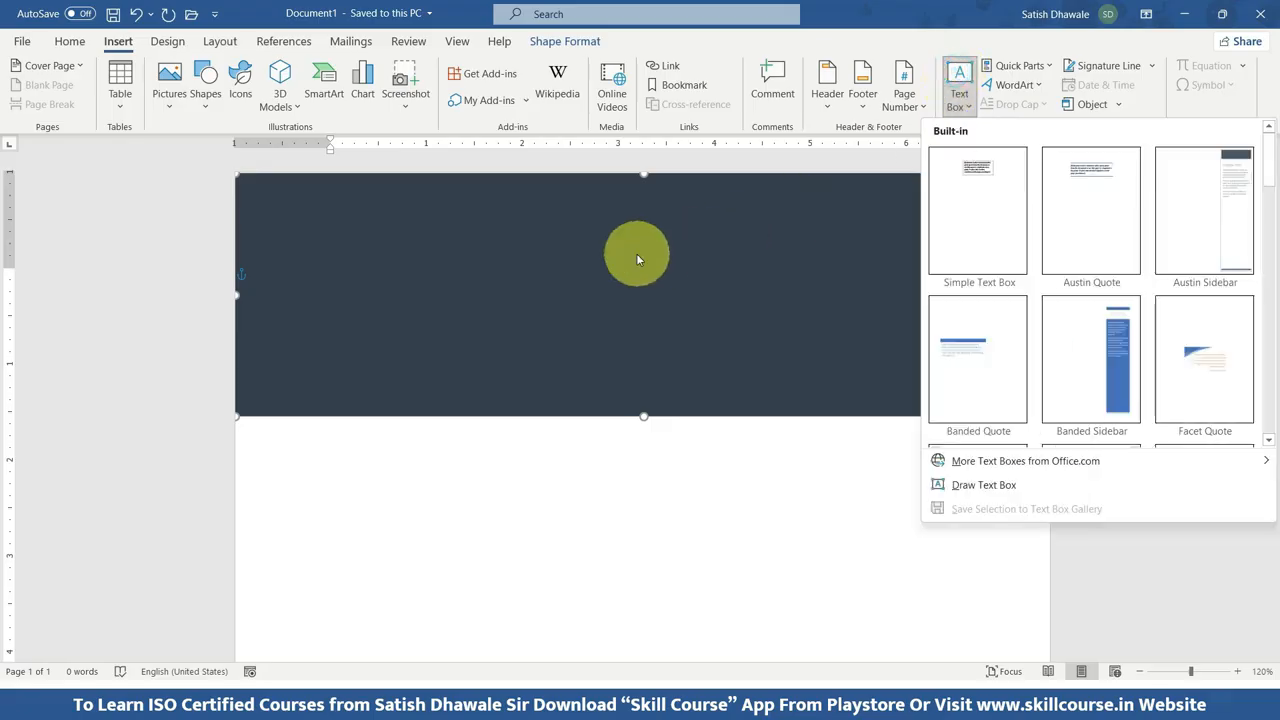
{"action": "left_click", "coordinate": [1009, 492]}
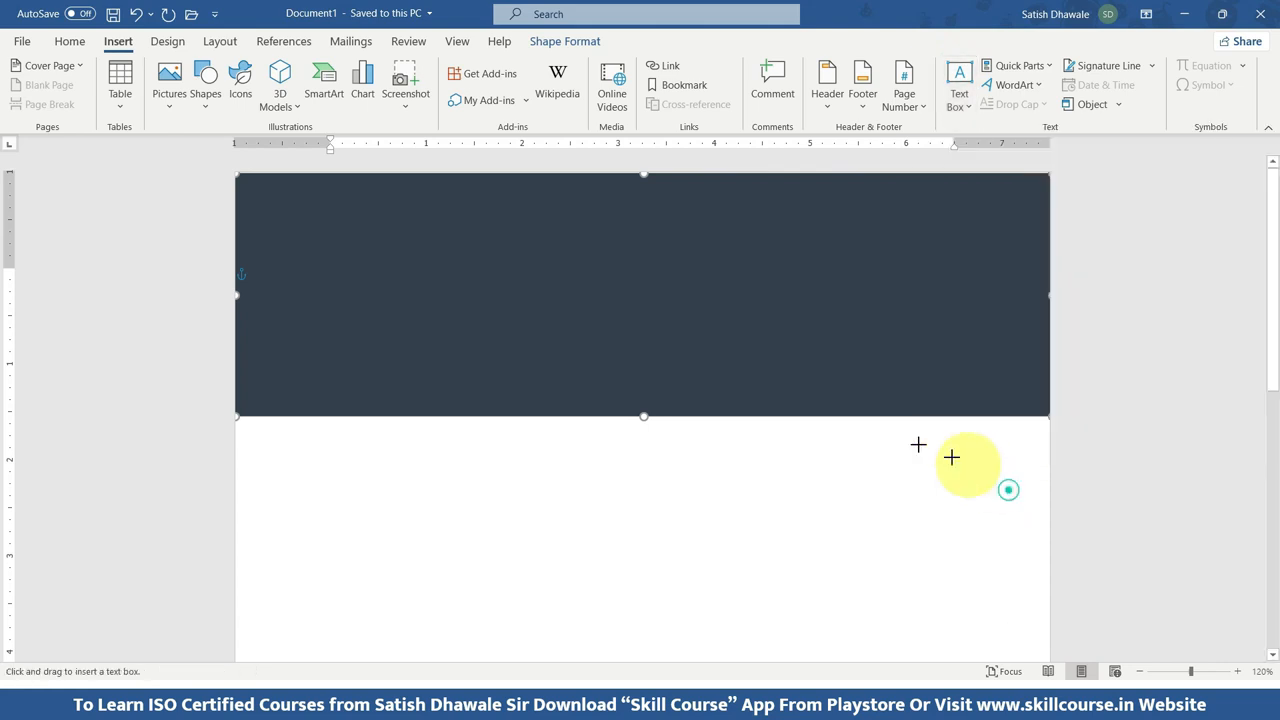
{"action": "left_click_drag", "start_coordinate": [476, 240], "coordinate": [832, 325]}
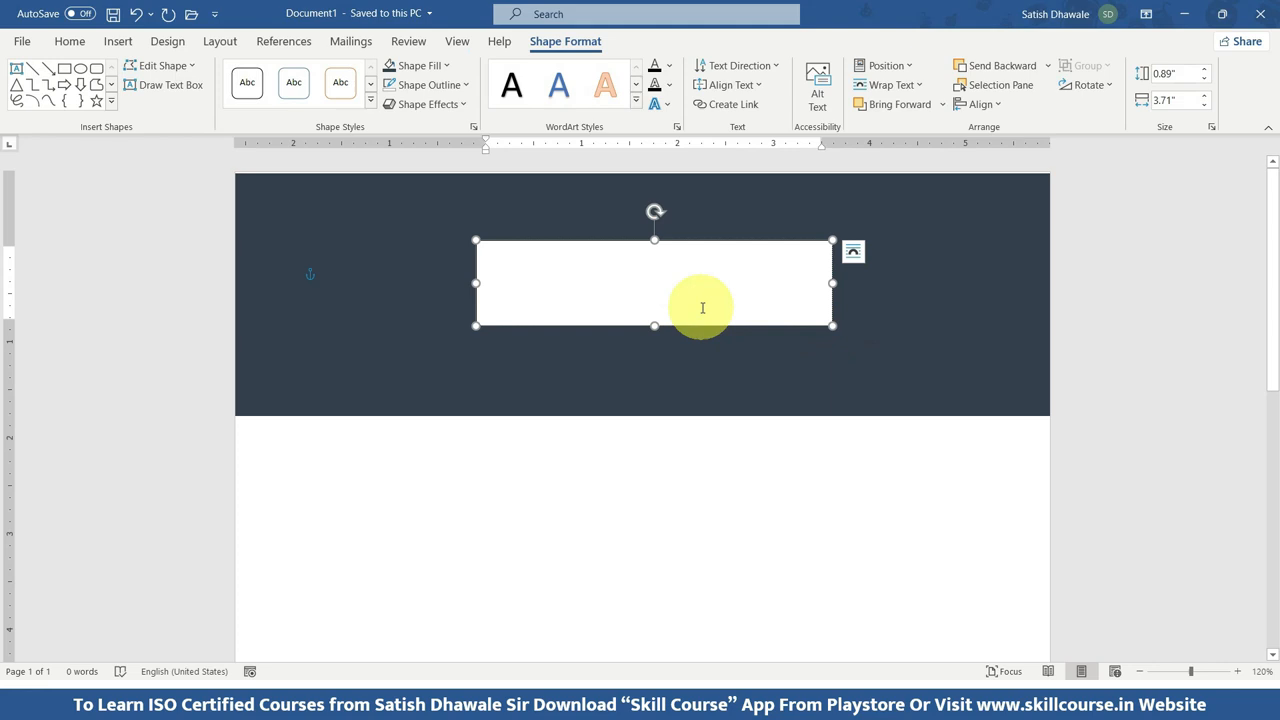
Enter the applicant's full name in the text box and the phone number on a second line, with its digits spaced into groups.
{"action": "type", "text": "Satish Dhawale"}
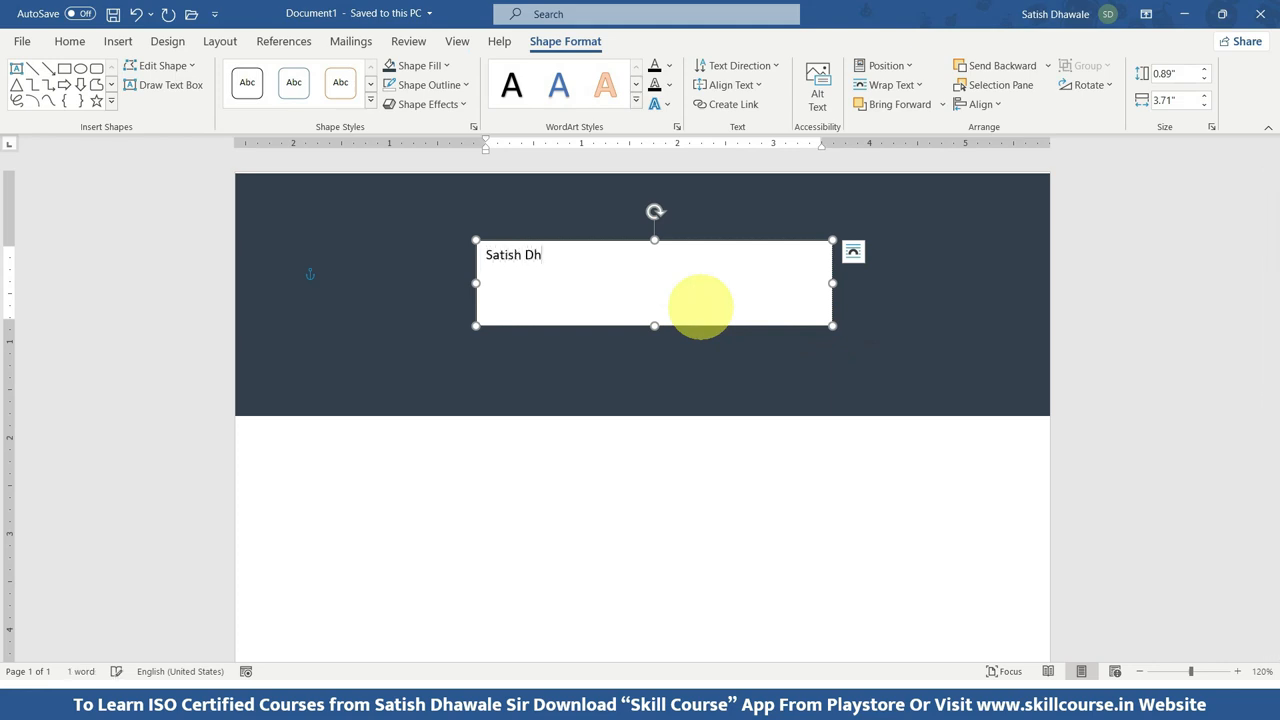
{"action": "key", "text": "Return"}
{"action": "type", "text": "+91 97000"}
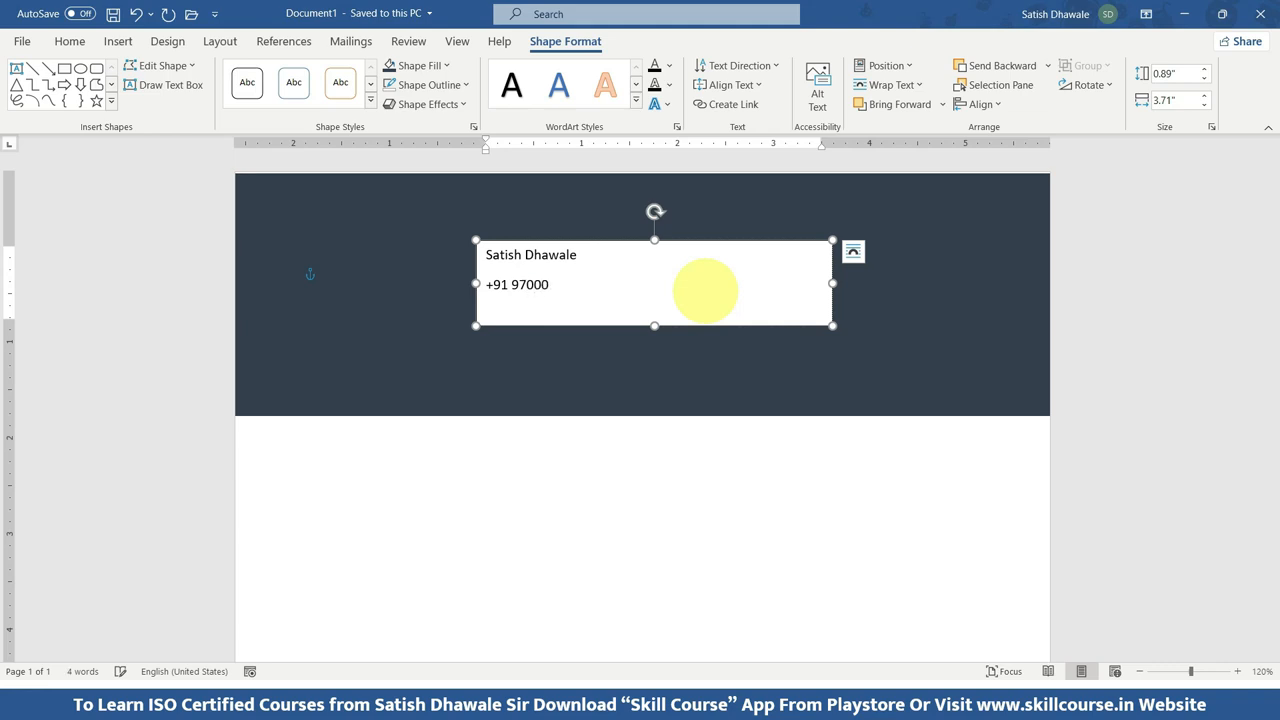
{"action": "type", "text": "0000"}
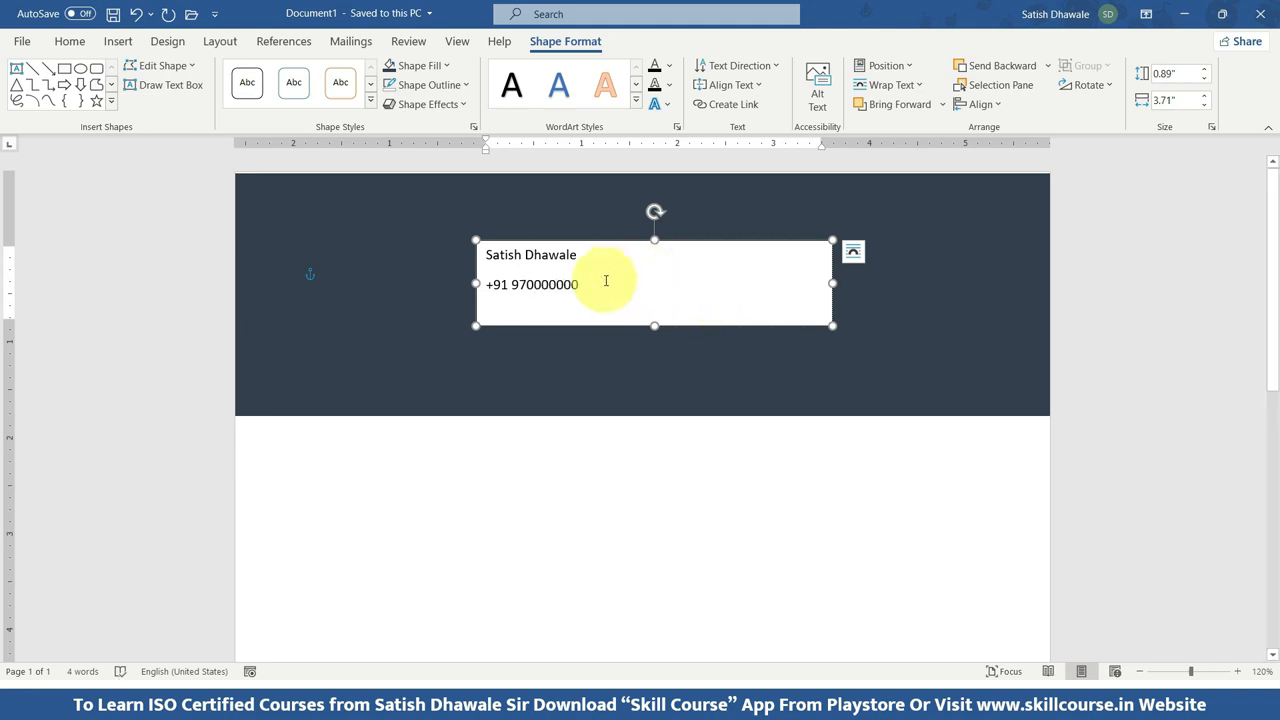
{"action": "left_click", "coordinate": [542, 284]}
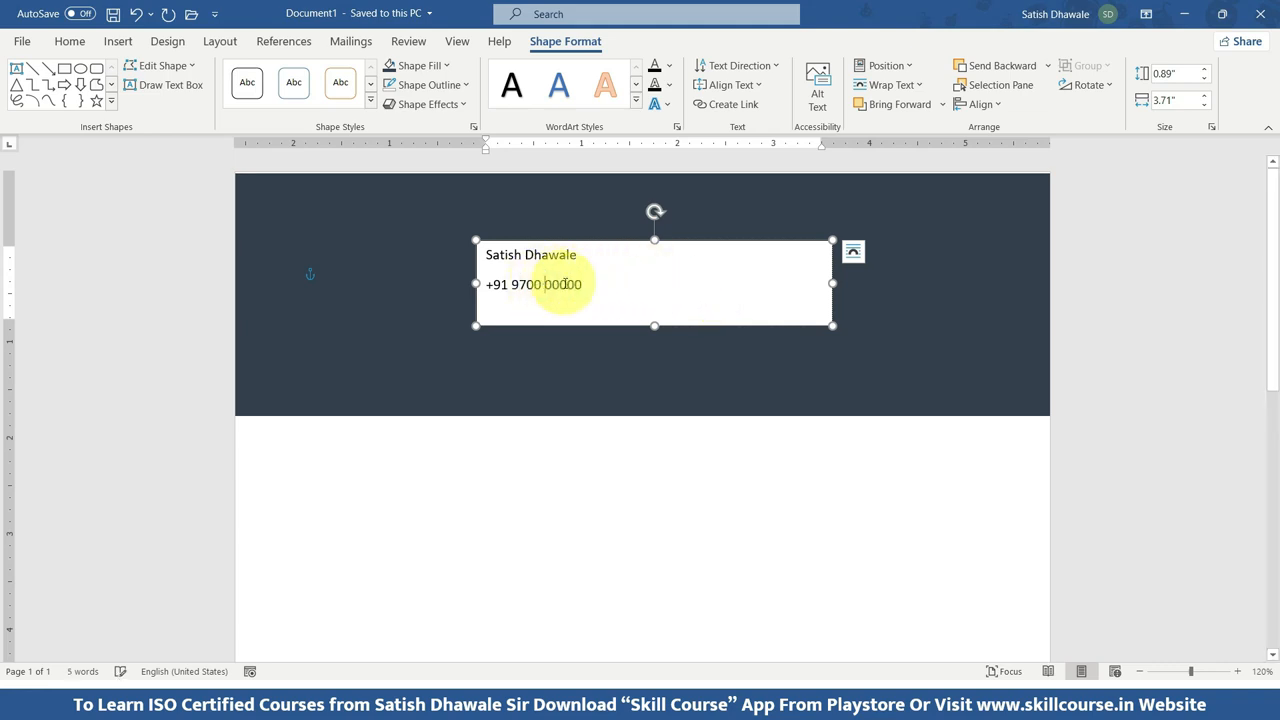
{"action": "left_click", "coordinate": [566, 284]}
{"action": "left_click", "coordinate": [583, 284]}
{"action": "type", "text": "000"}
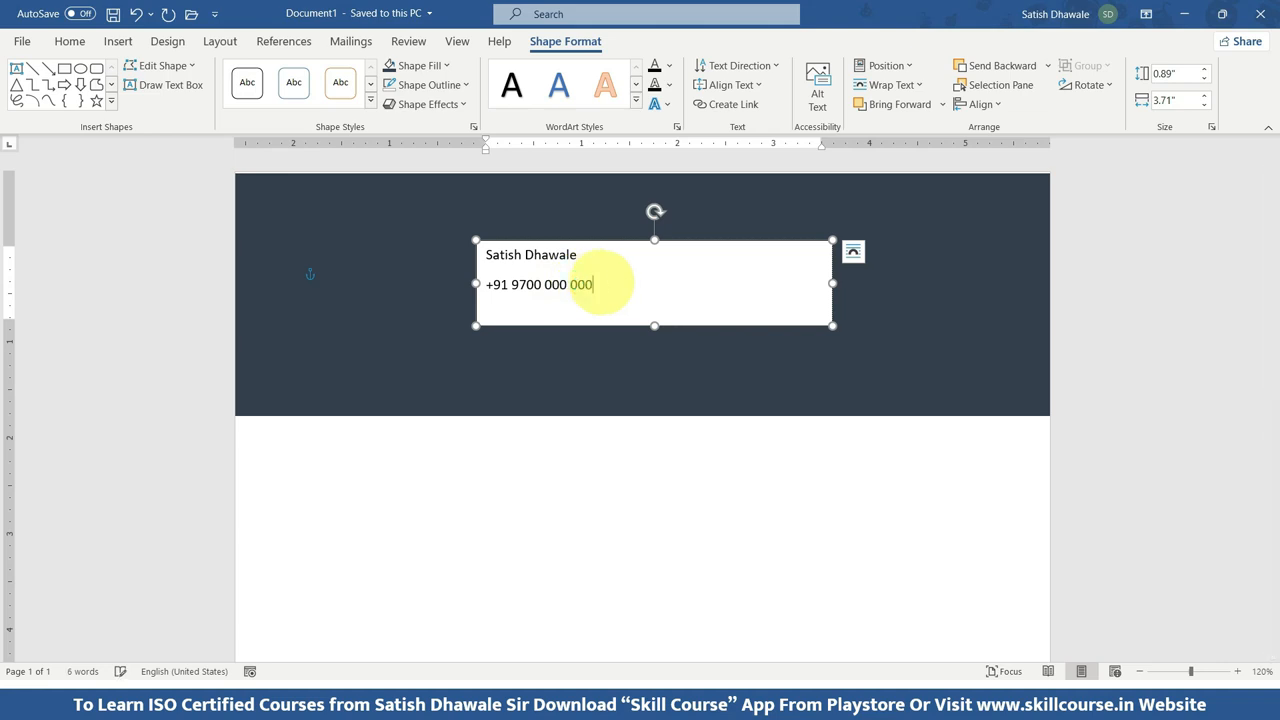
Add a third line to the text box with the label "Email ID :" followed by the applicant's e-mail address.
{"action": "key", "text": "Return"}
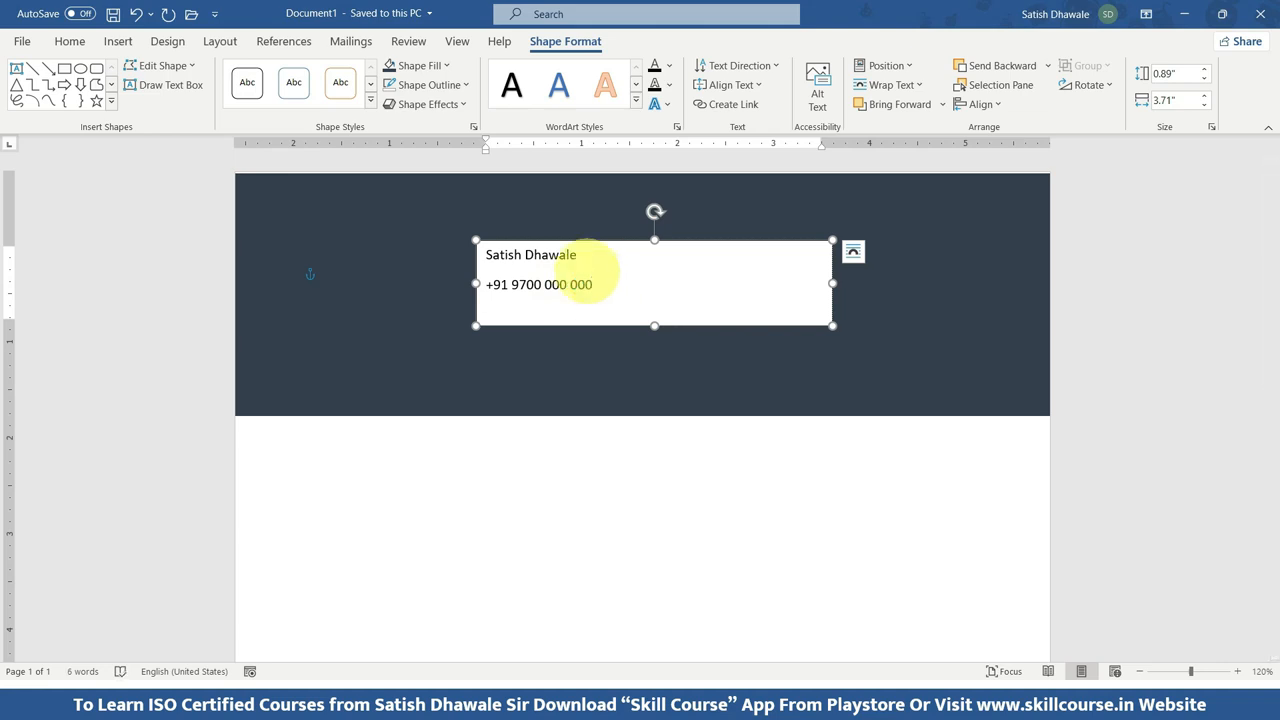
{"action": "type", "text": "EM"}
{"action": "key", "text": "BackSpace"}
{"action": "type", "text": "m"}
{"action": "key", "text": "BackSpace"}
{"action": "key", "text": "BackSpace"}
{"action": "key", "text": "BackSpace"}
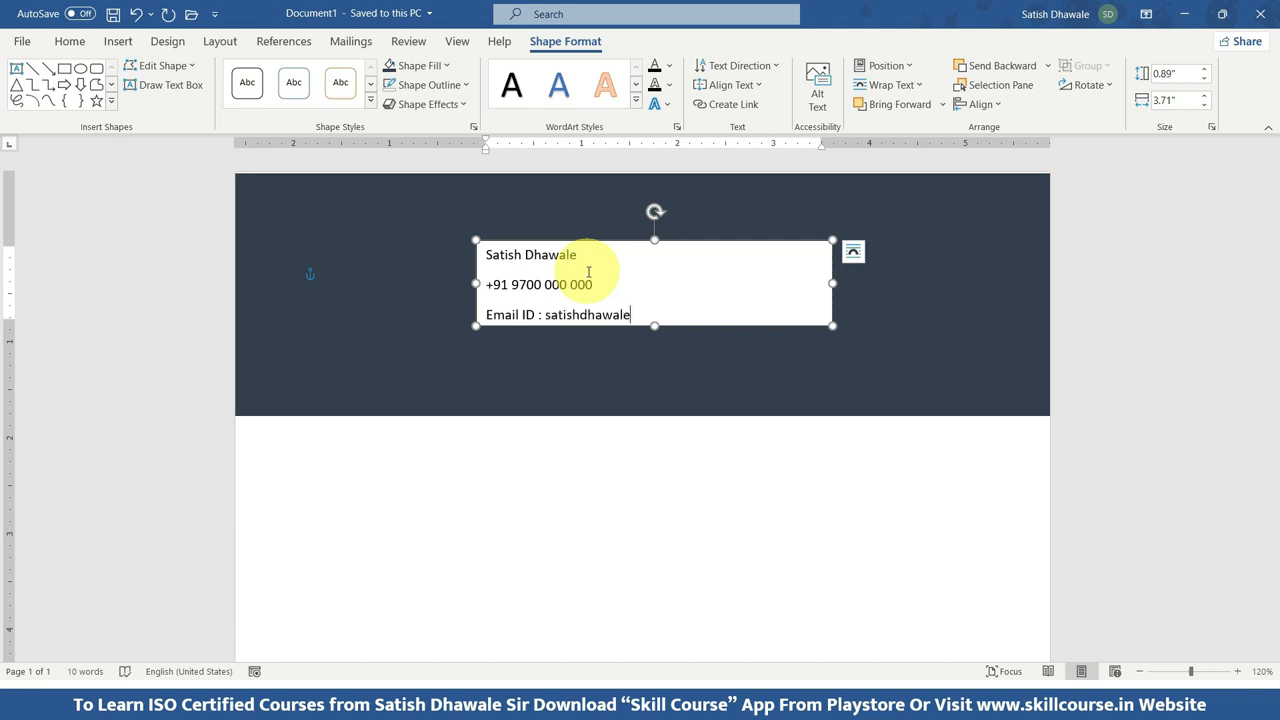
{"action": "type", "text": "@gmailc.om"}
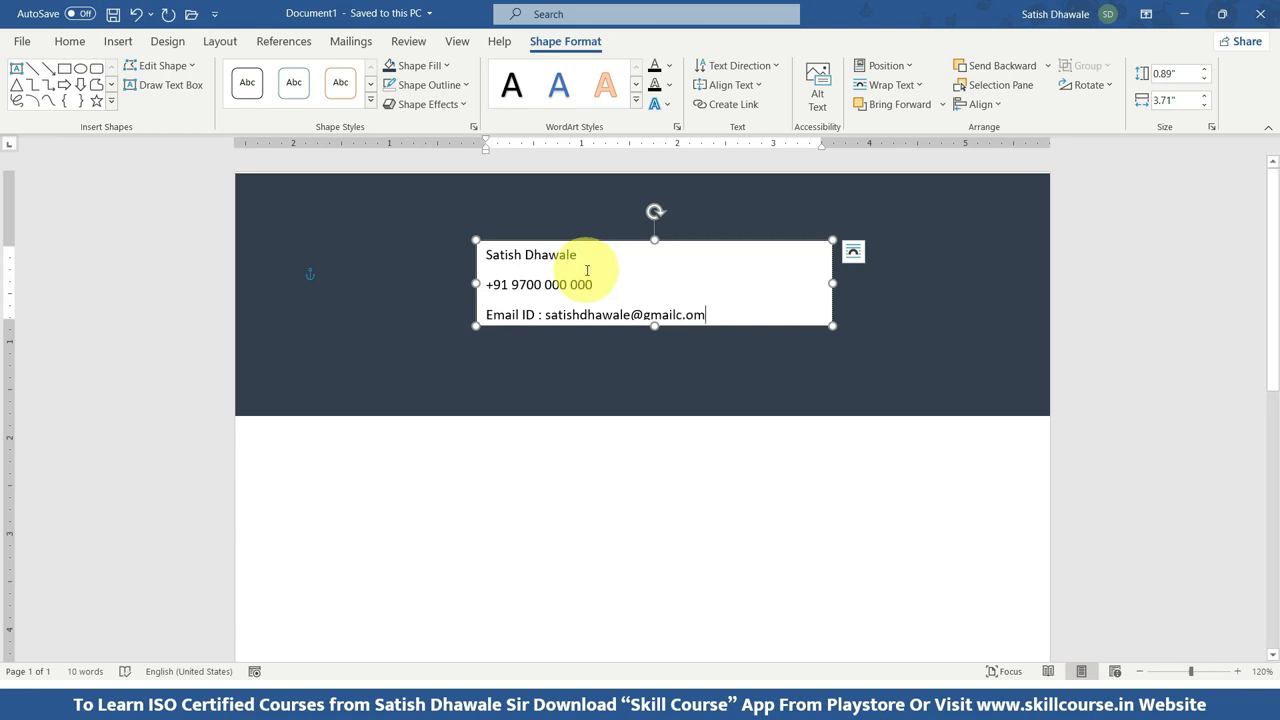
{"action": "key", "text": "BackSpace"}
{"action": "key", "text": "BackSpace"}
{"action": "key", "text": "BackSpace"}
{"action": "key", "text": "BackSpace"}
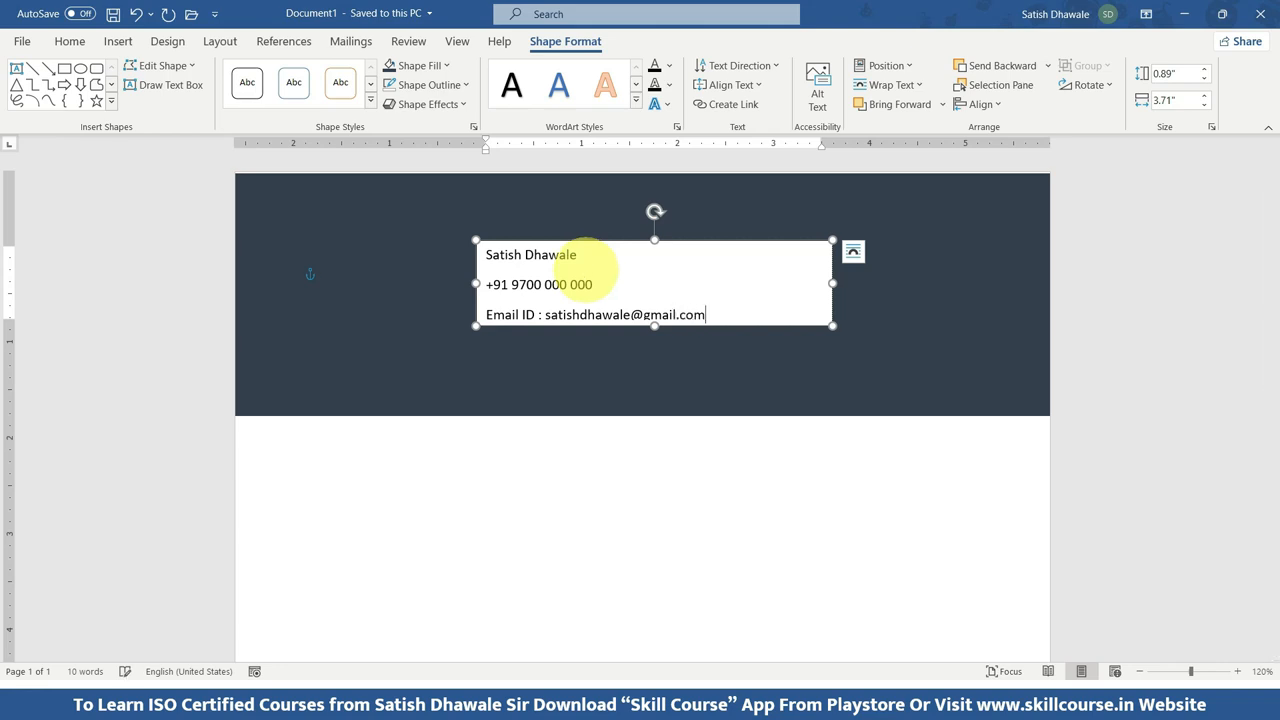
Move the text box slightly up in the banner and center all three lines of its text.
{"action": "key", "text": "ctrl+a"}
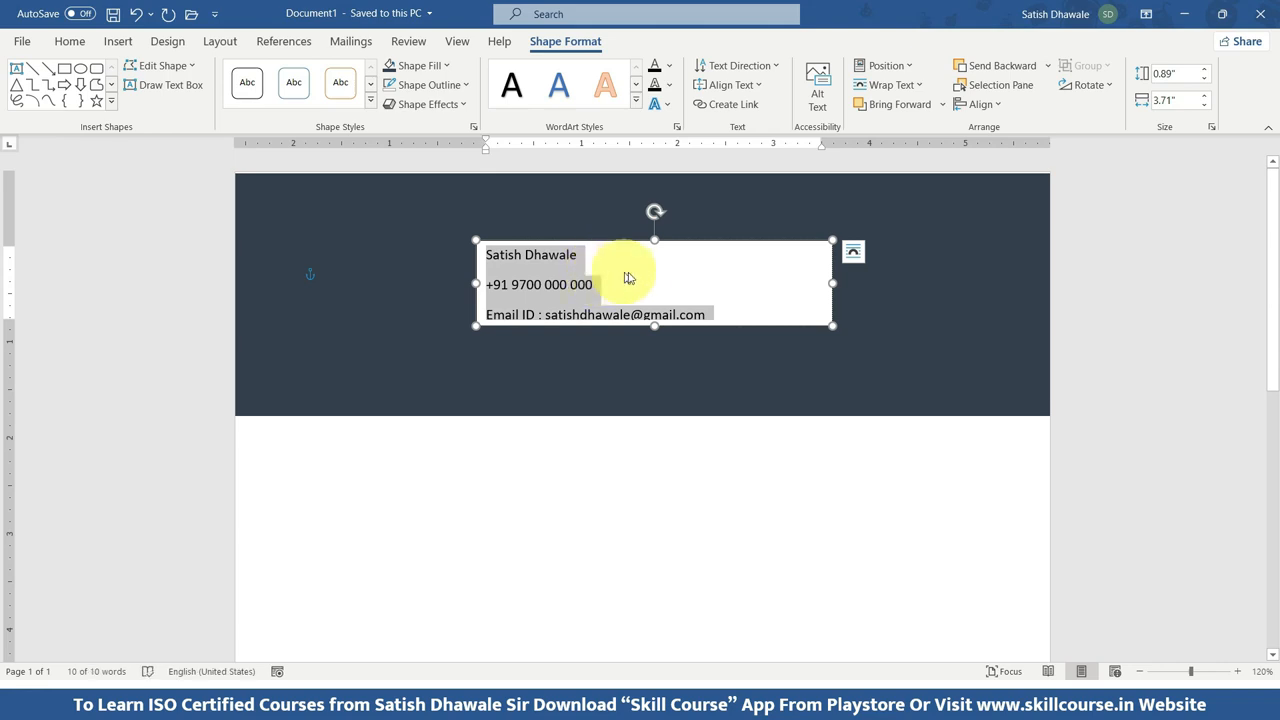
{"action": "left_click", "coordinate": [636, 277]}
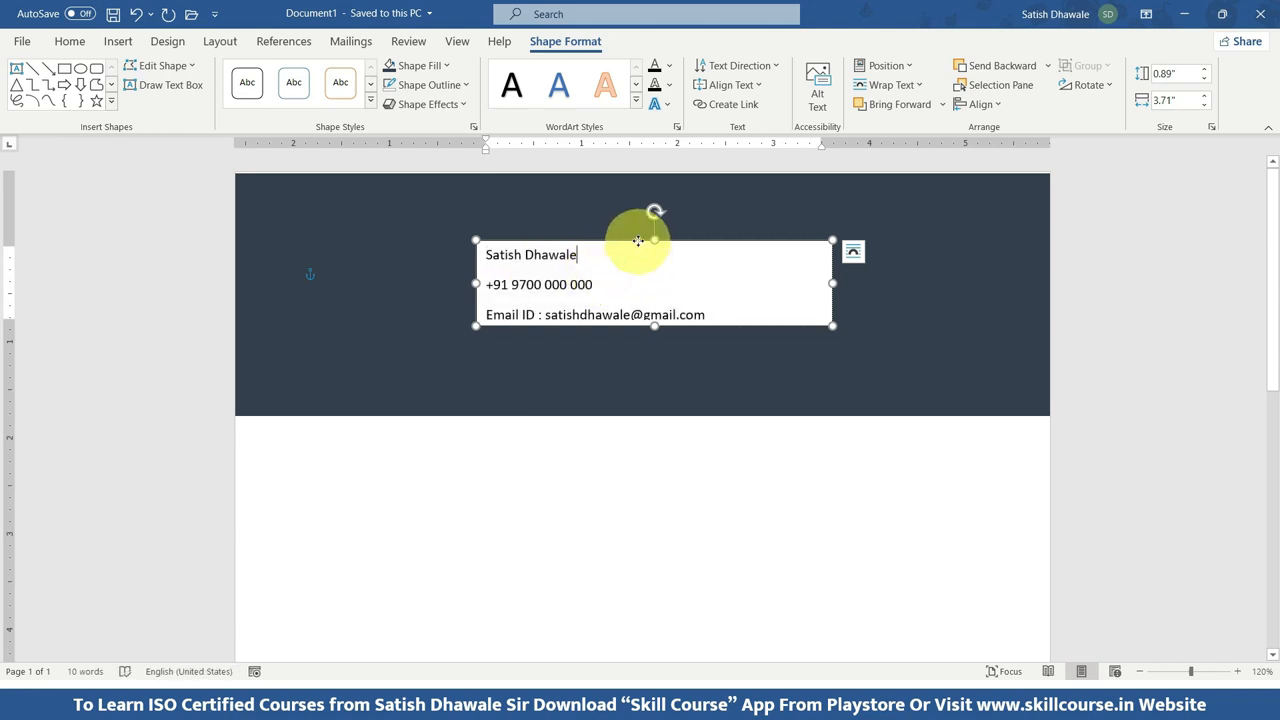
{"action": "left_click_drag", "start_coordinate": [640, 240], "coordinate": [486, 246]}
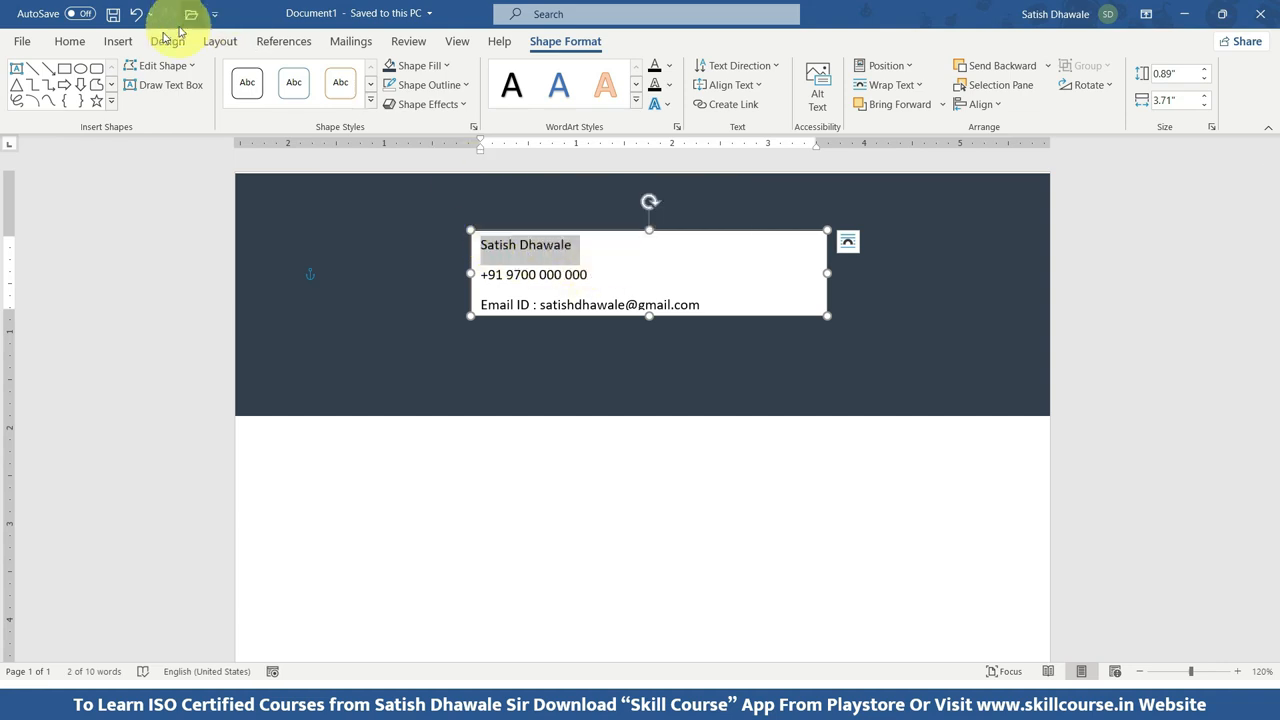
{"action": "left_click", "coordinate": [63, 45]}
{"action": "left_click", "coordinate": [543, 255]}
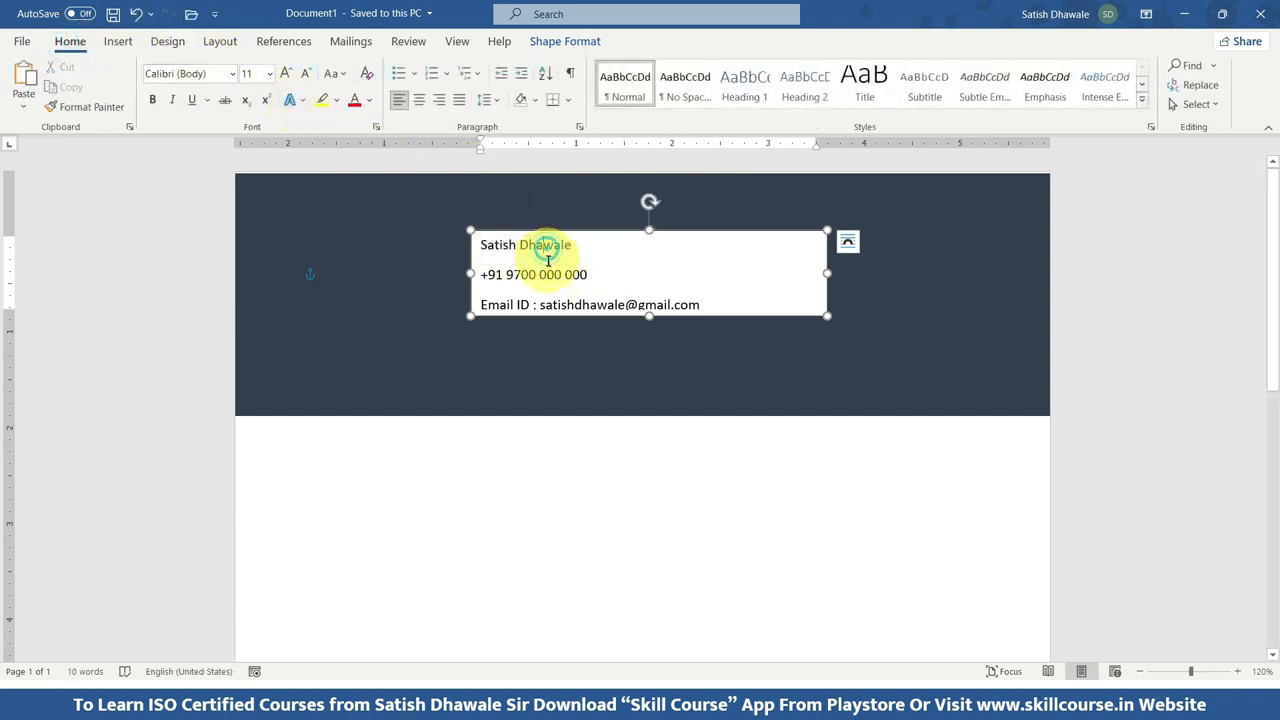
{"action": "key", "text": "ctrl+a"}
{"action": "left_click", "coordinate": [419, 100]}
Enlarge the applicant's name to 22 pt and extend the text box downward until all three lines fit.
{"action": "left_click_drag", "start_coordinate": [700, 247], "coordinate": [598, 244]}
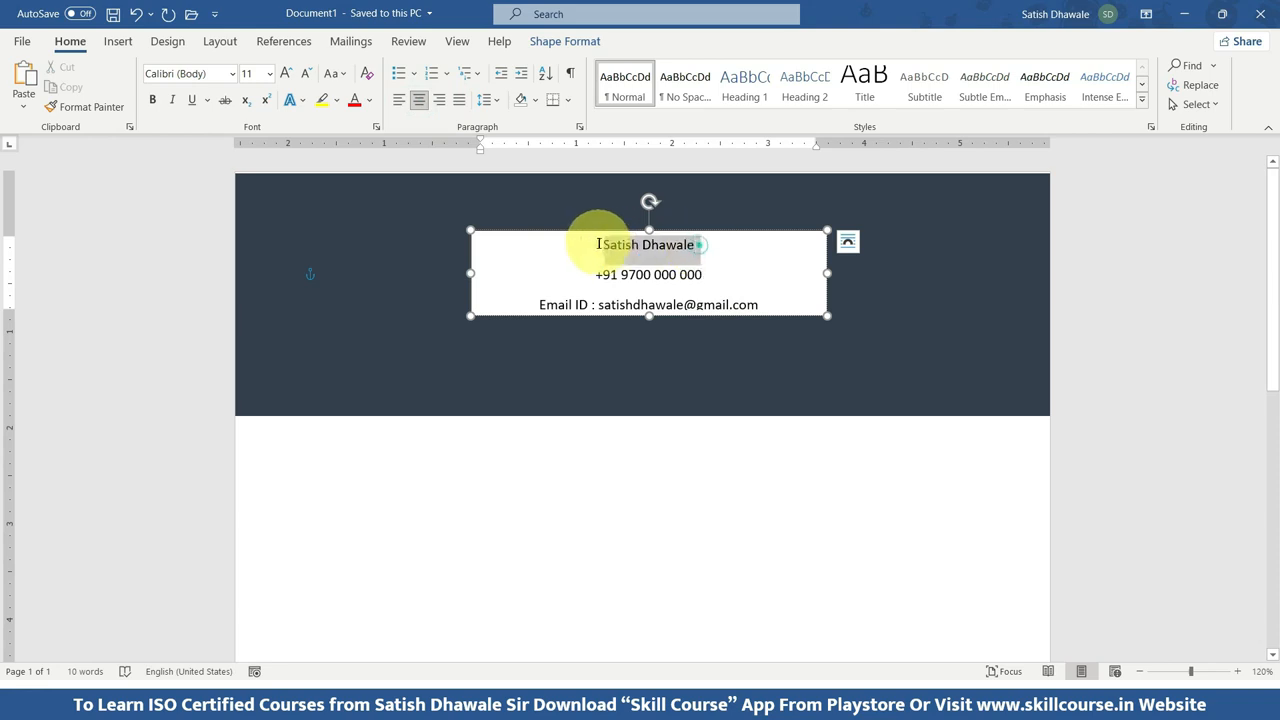
{"action": "left_click", "coordinate": [286, 75]}
{"action": "left_click", "coordinate": [286, 75]}
{"action": "left_click", "coordinate": [286, 75]}
{"action": "left_click", "coordinate": [286, 75]}
{"action": "left_click", "coordinate": [286, 75]}
{"action": "left_click", "coordinate": [286, 75]}
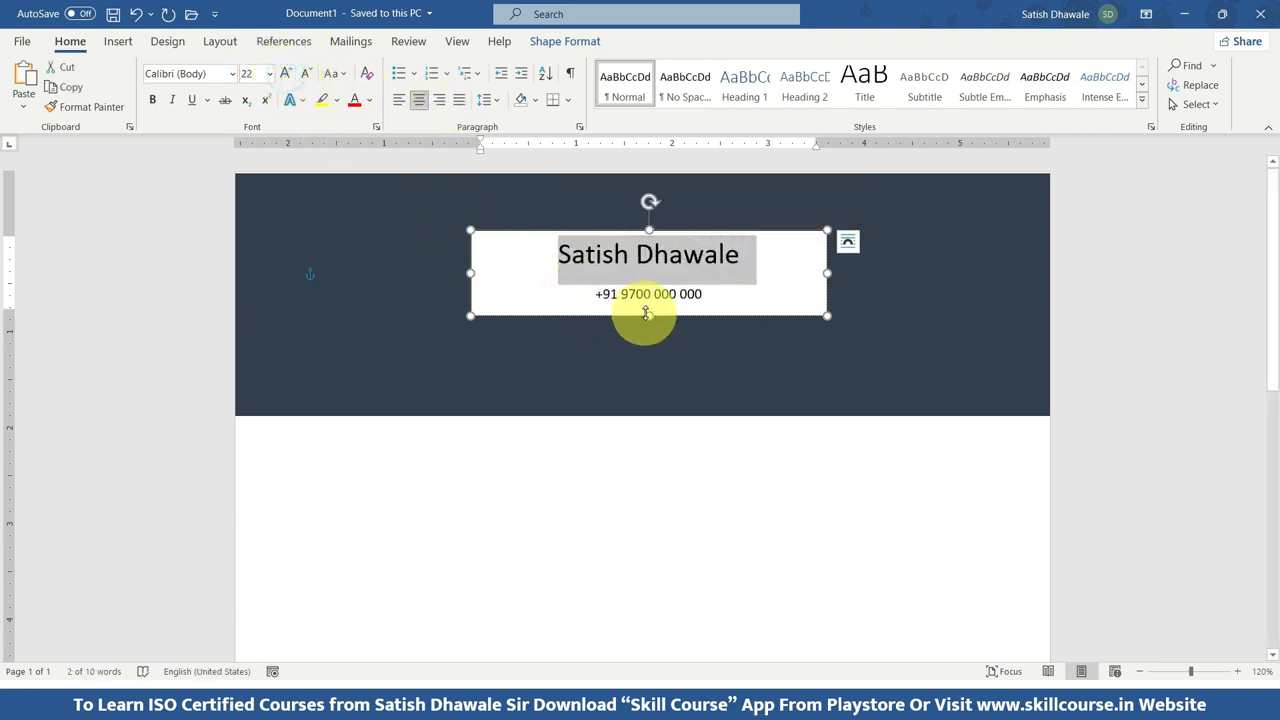
{"action": "left_click_drag", "start_coordinate": [651, 316], "coordinate": [645, 350]}
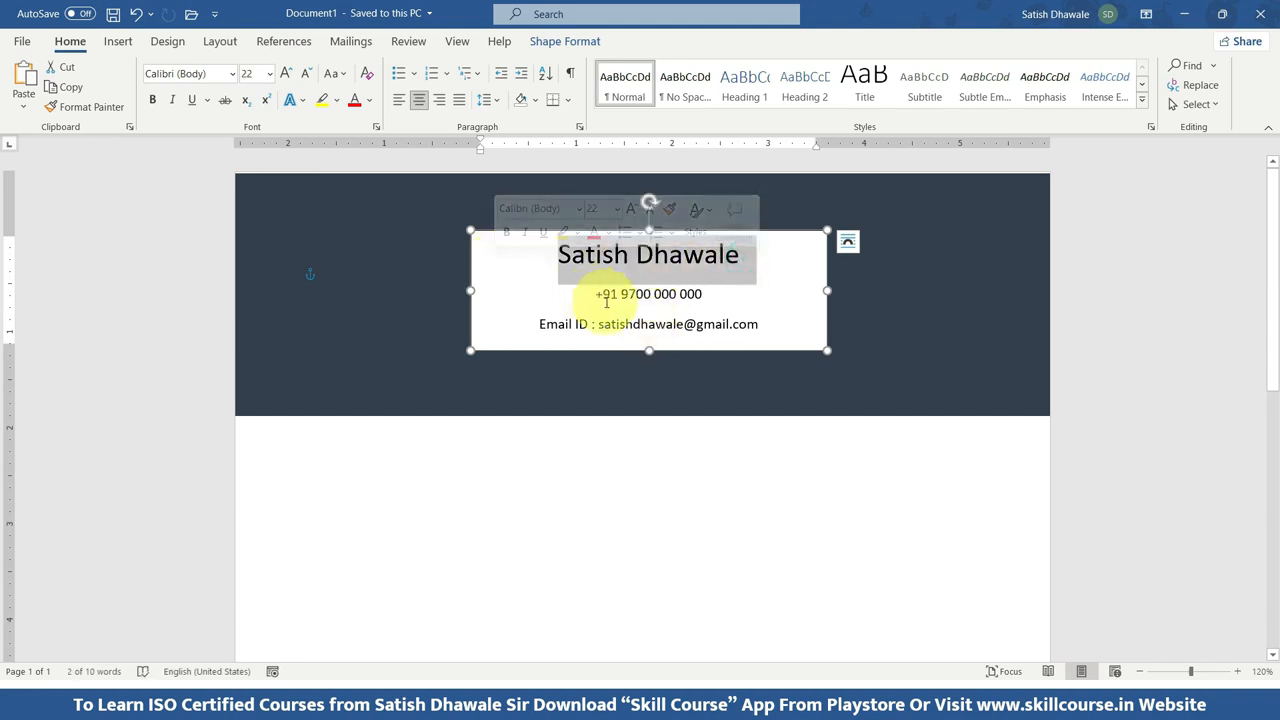
Set all text in the box to the Poppins font and extend the box slightly downward to fit the e-mail line.
{"action": "key", "text": "ctrl+a"}
{"action": "left_click", "coordinate": [193, 72]}
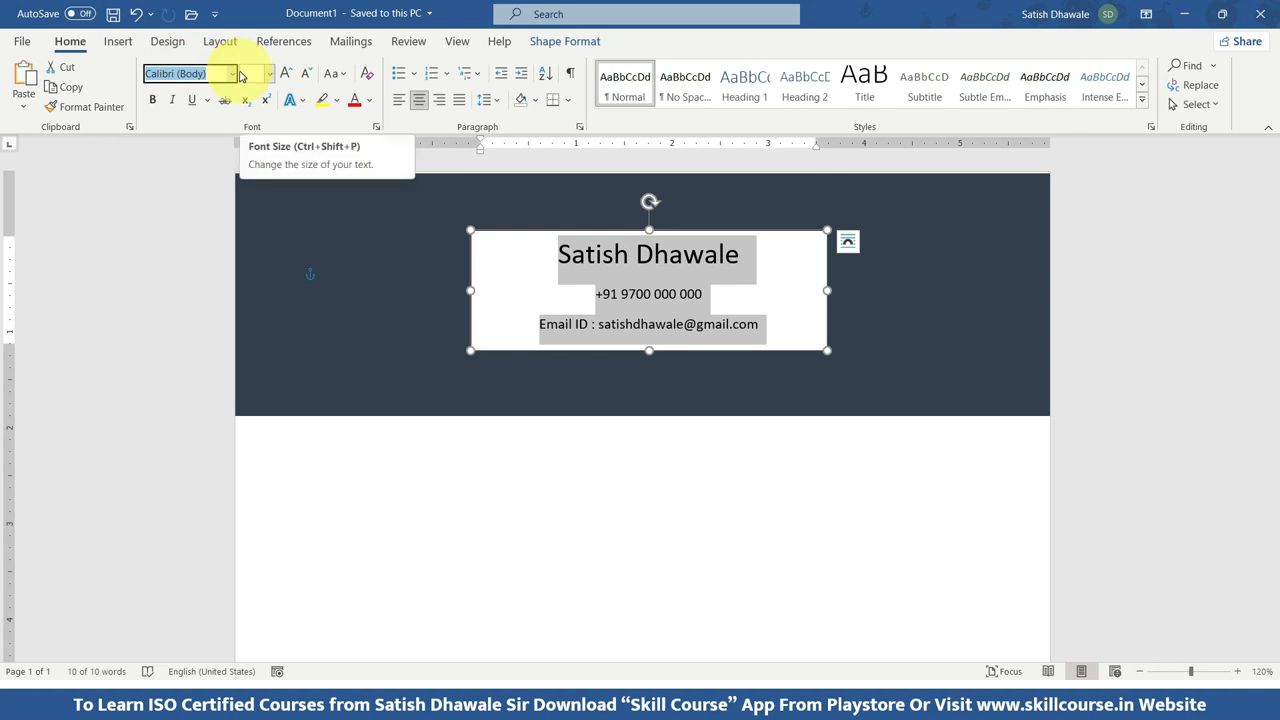
{"action": "type", "text": "Poppins"}
{"action": "key", "text": "Return"}
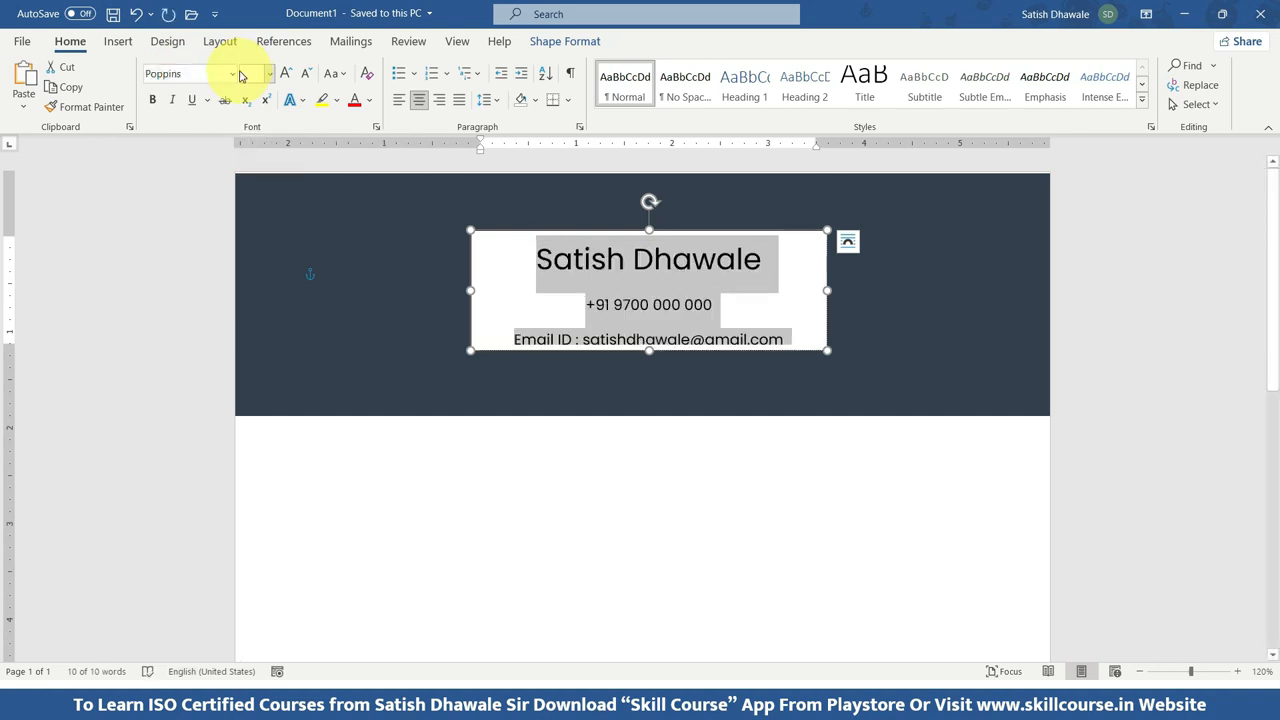
{"action": "left_click_drag", "start_coordinate": [650, 352], "coordinate": [651, 359]}
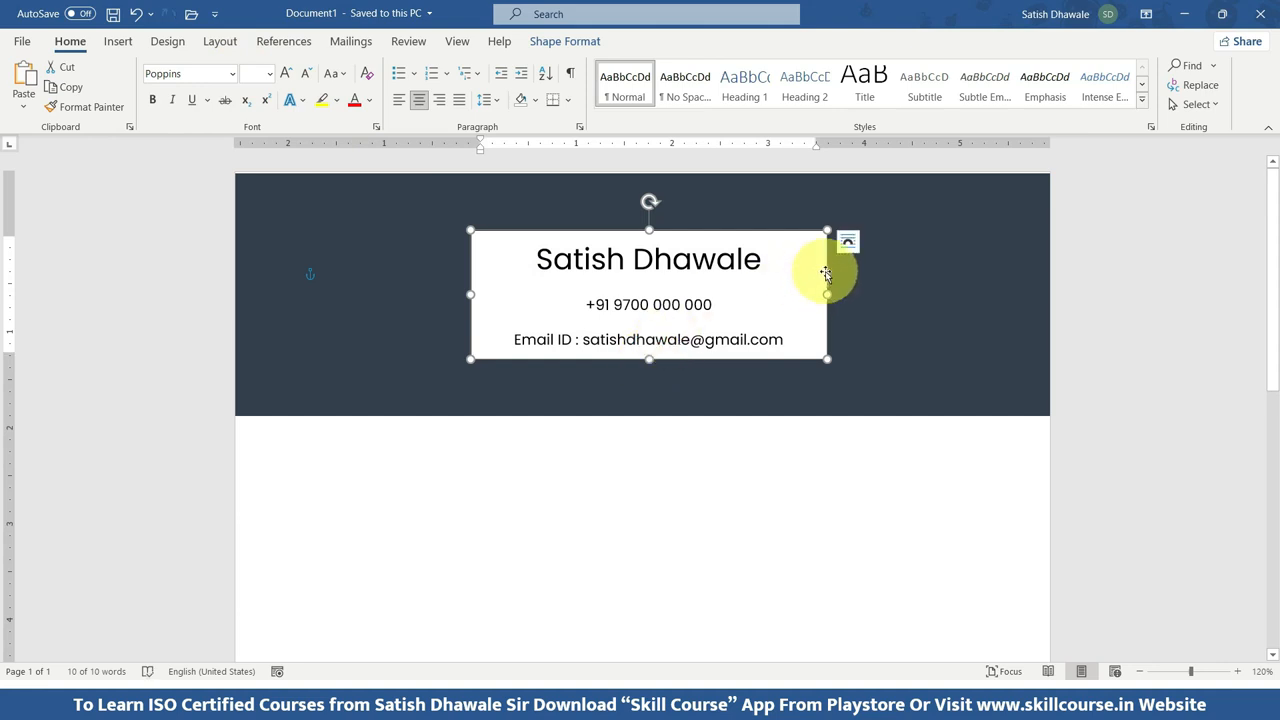